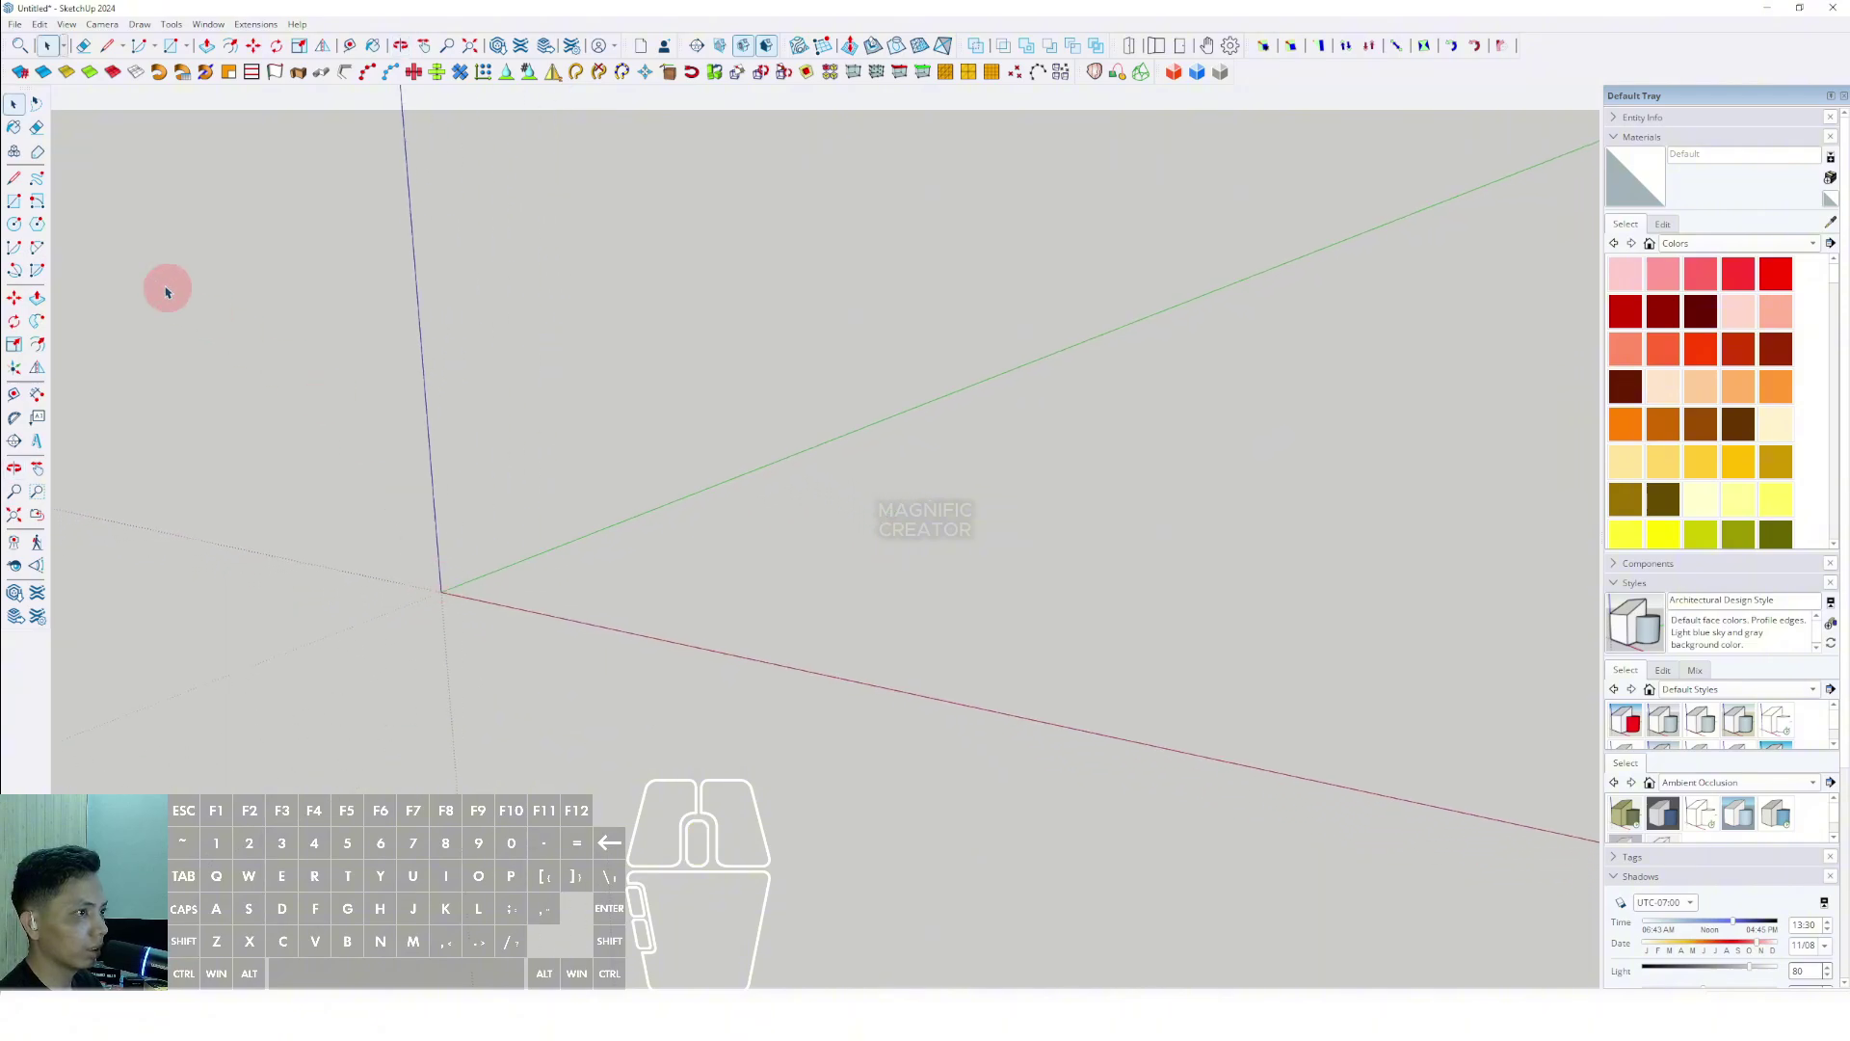
Draw a long rectangle from the origin, 40000 mm along the green axis, with its width along the red axis.
left_click(36, 203)
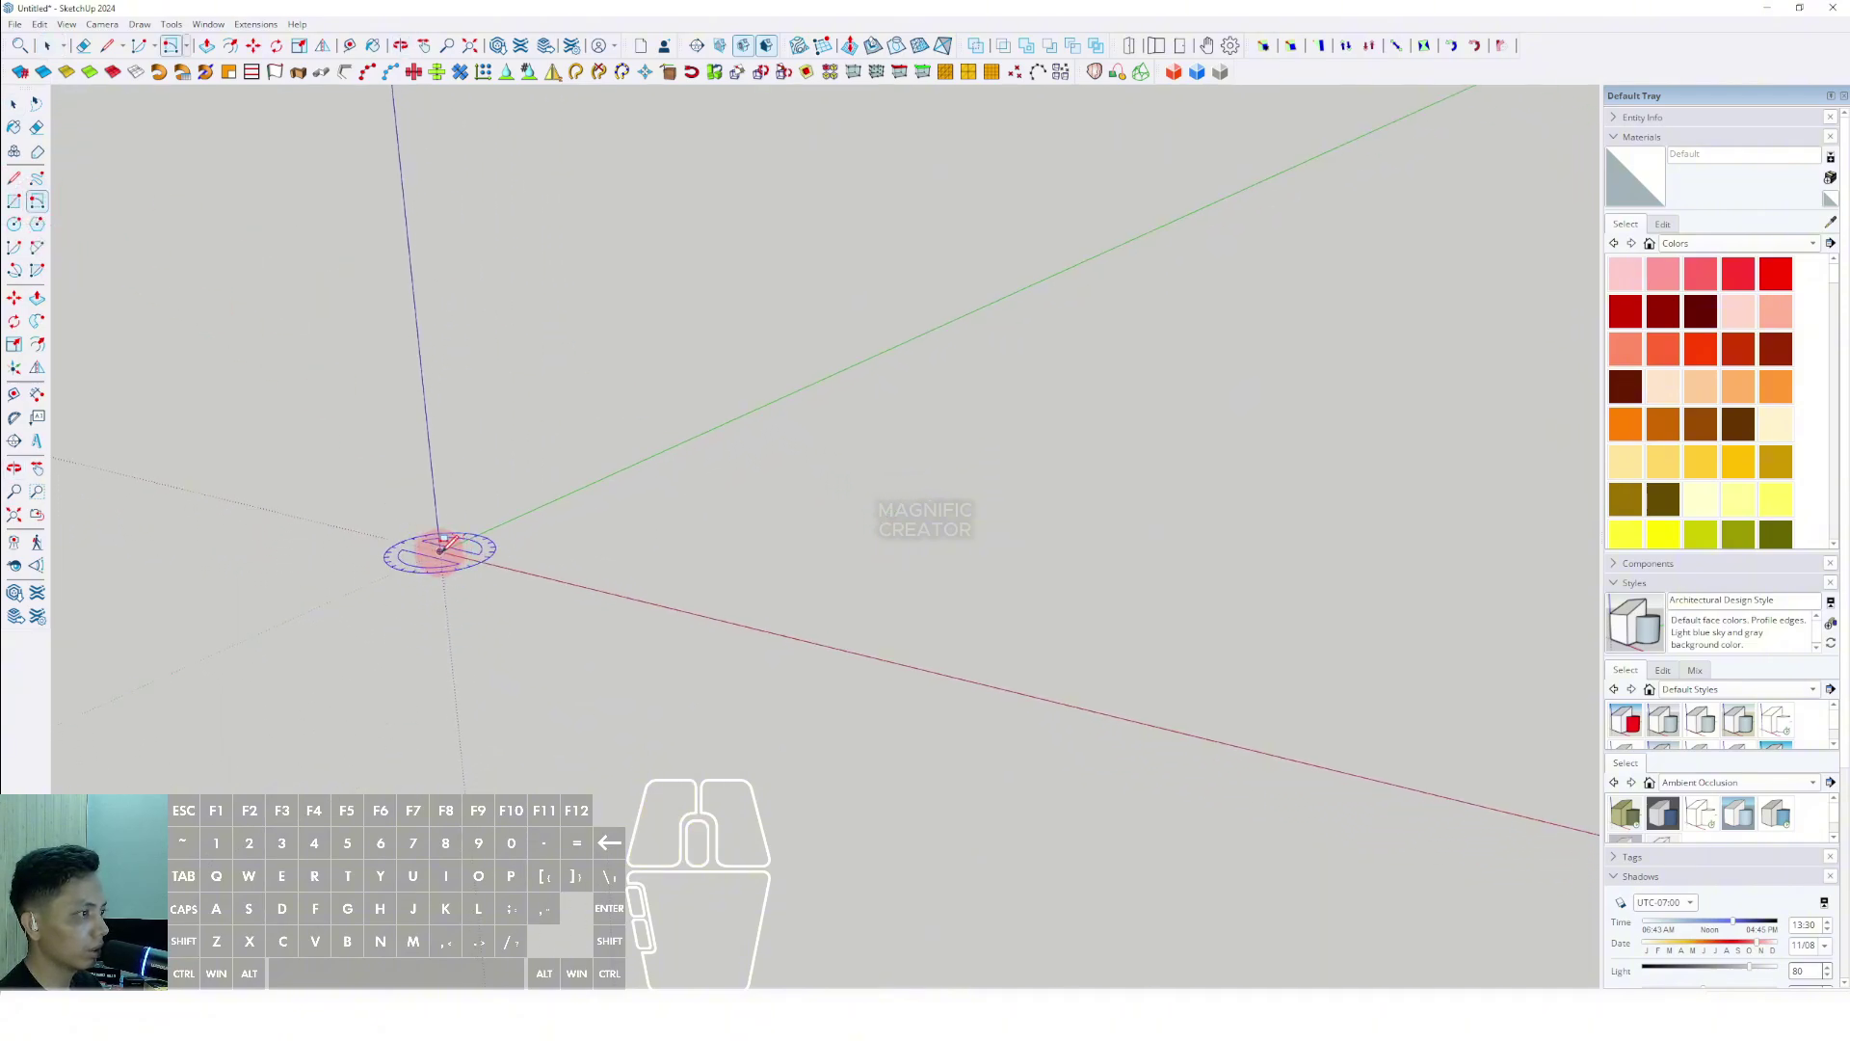
left_click(440, 551)
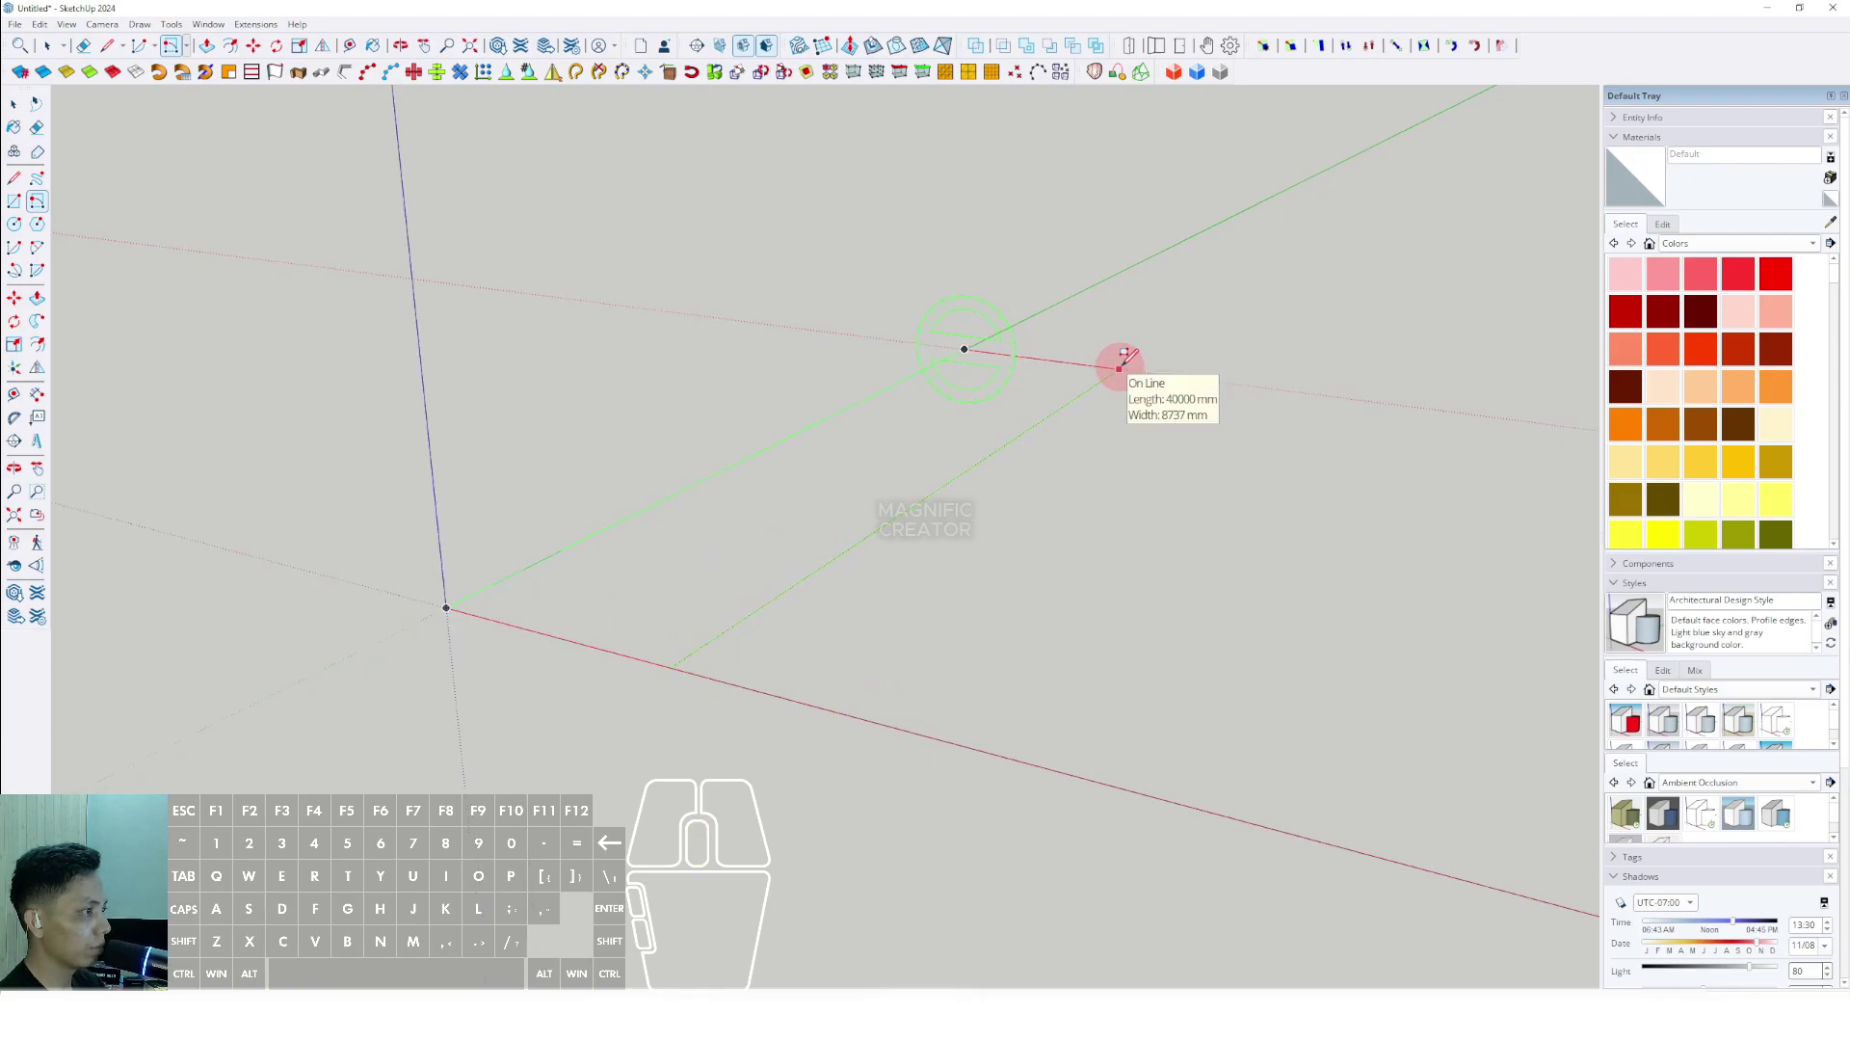
middle_click_drag(1124, 367, 1130, 301)
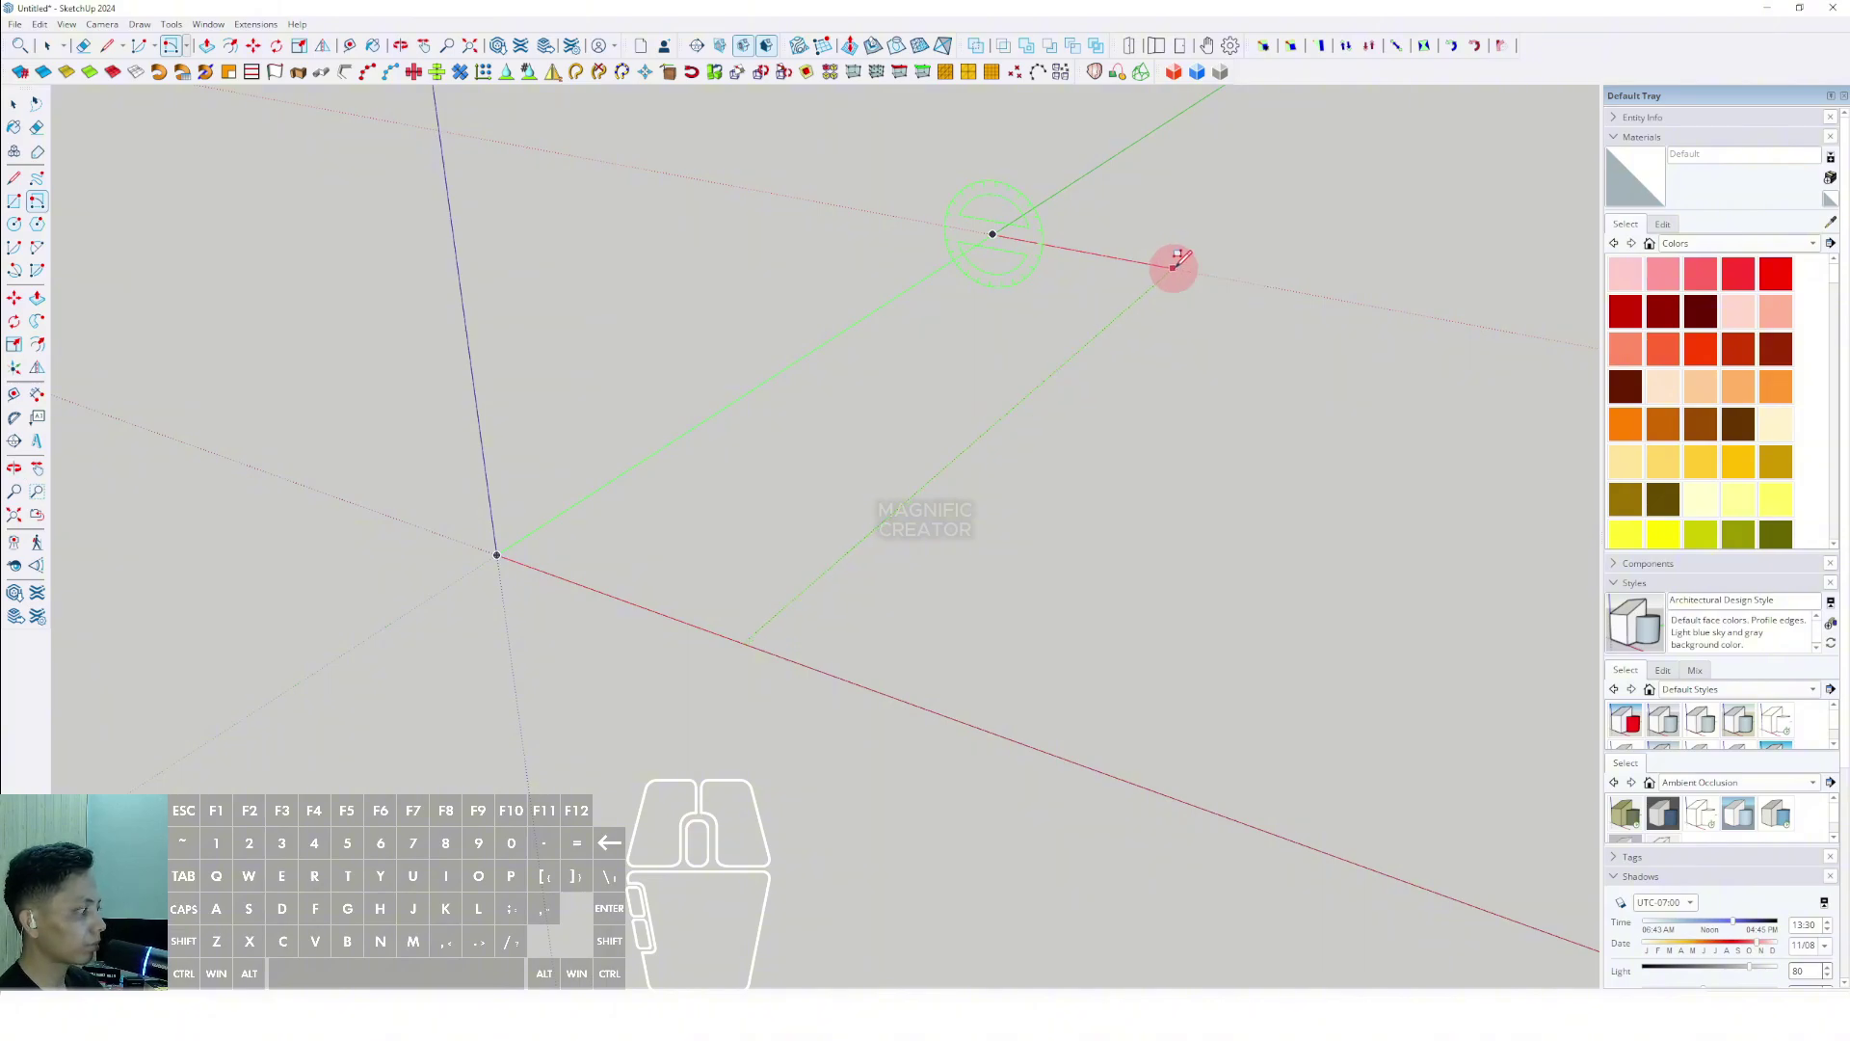
left_click(1172, 266)
middle_click_drag(1174, 275, 887, 490)
Make the rectangle's face and edges a group.
left_click(844, 494)
right_click(844, 493)
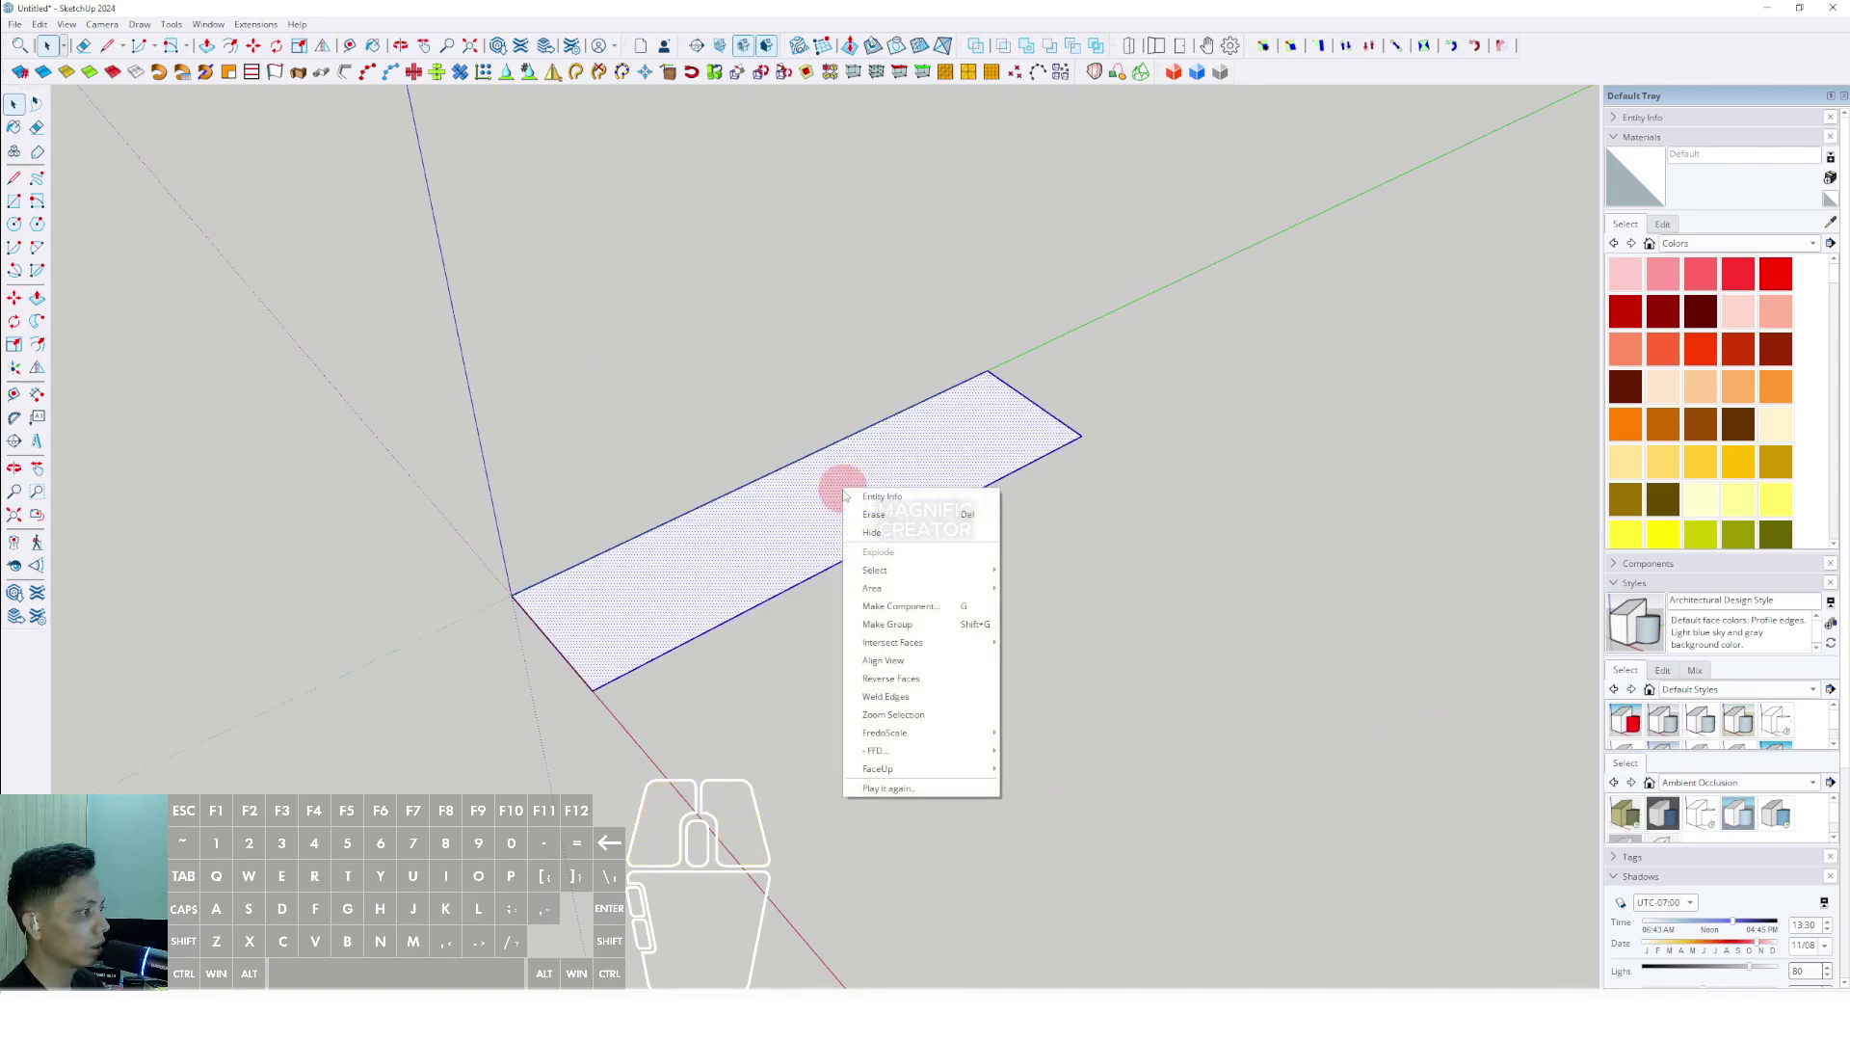
left_click(880, 630)
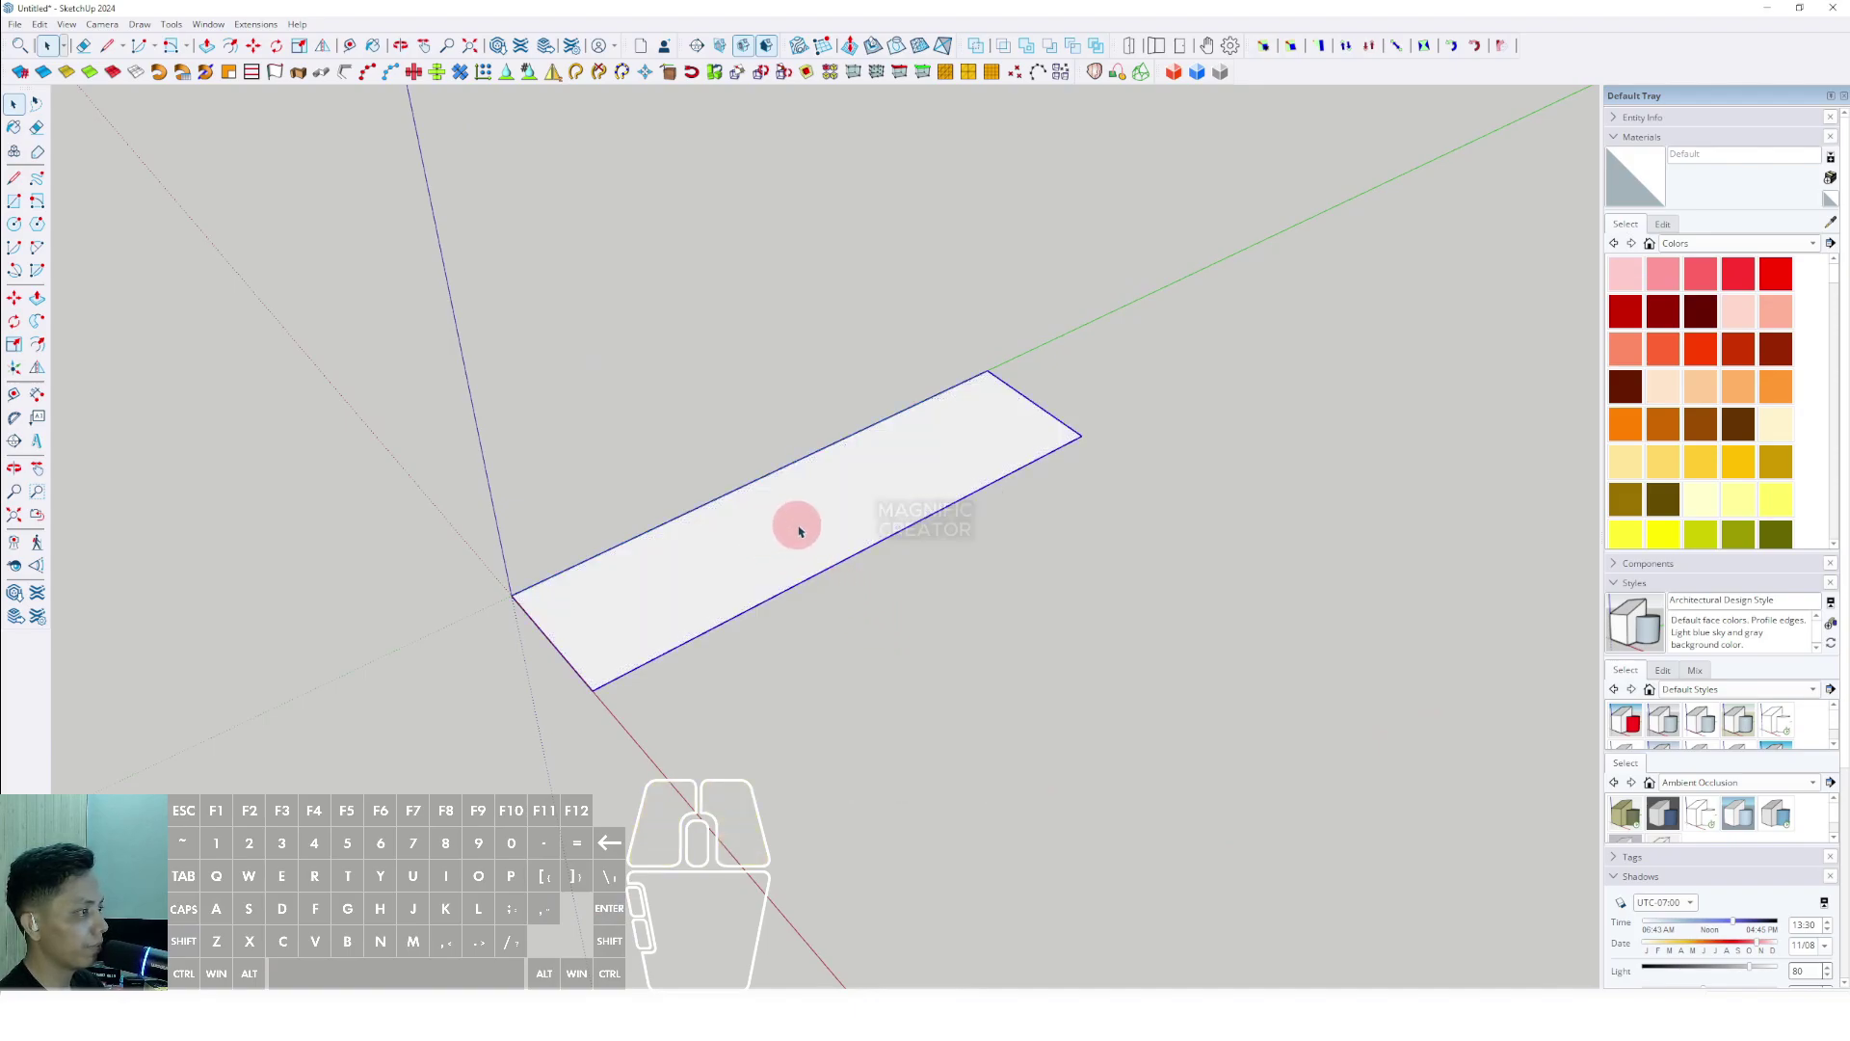
middle_click_drag(797, 524, 781, 583)
left_click(295, 405)
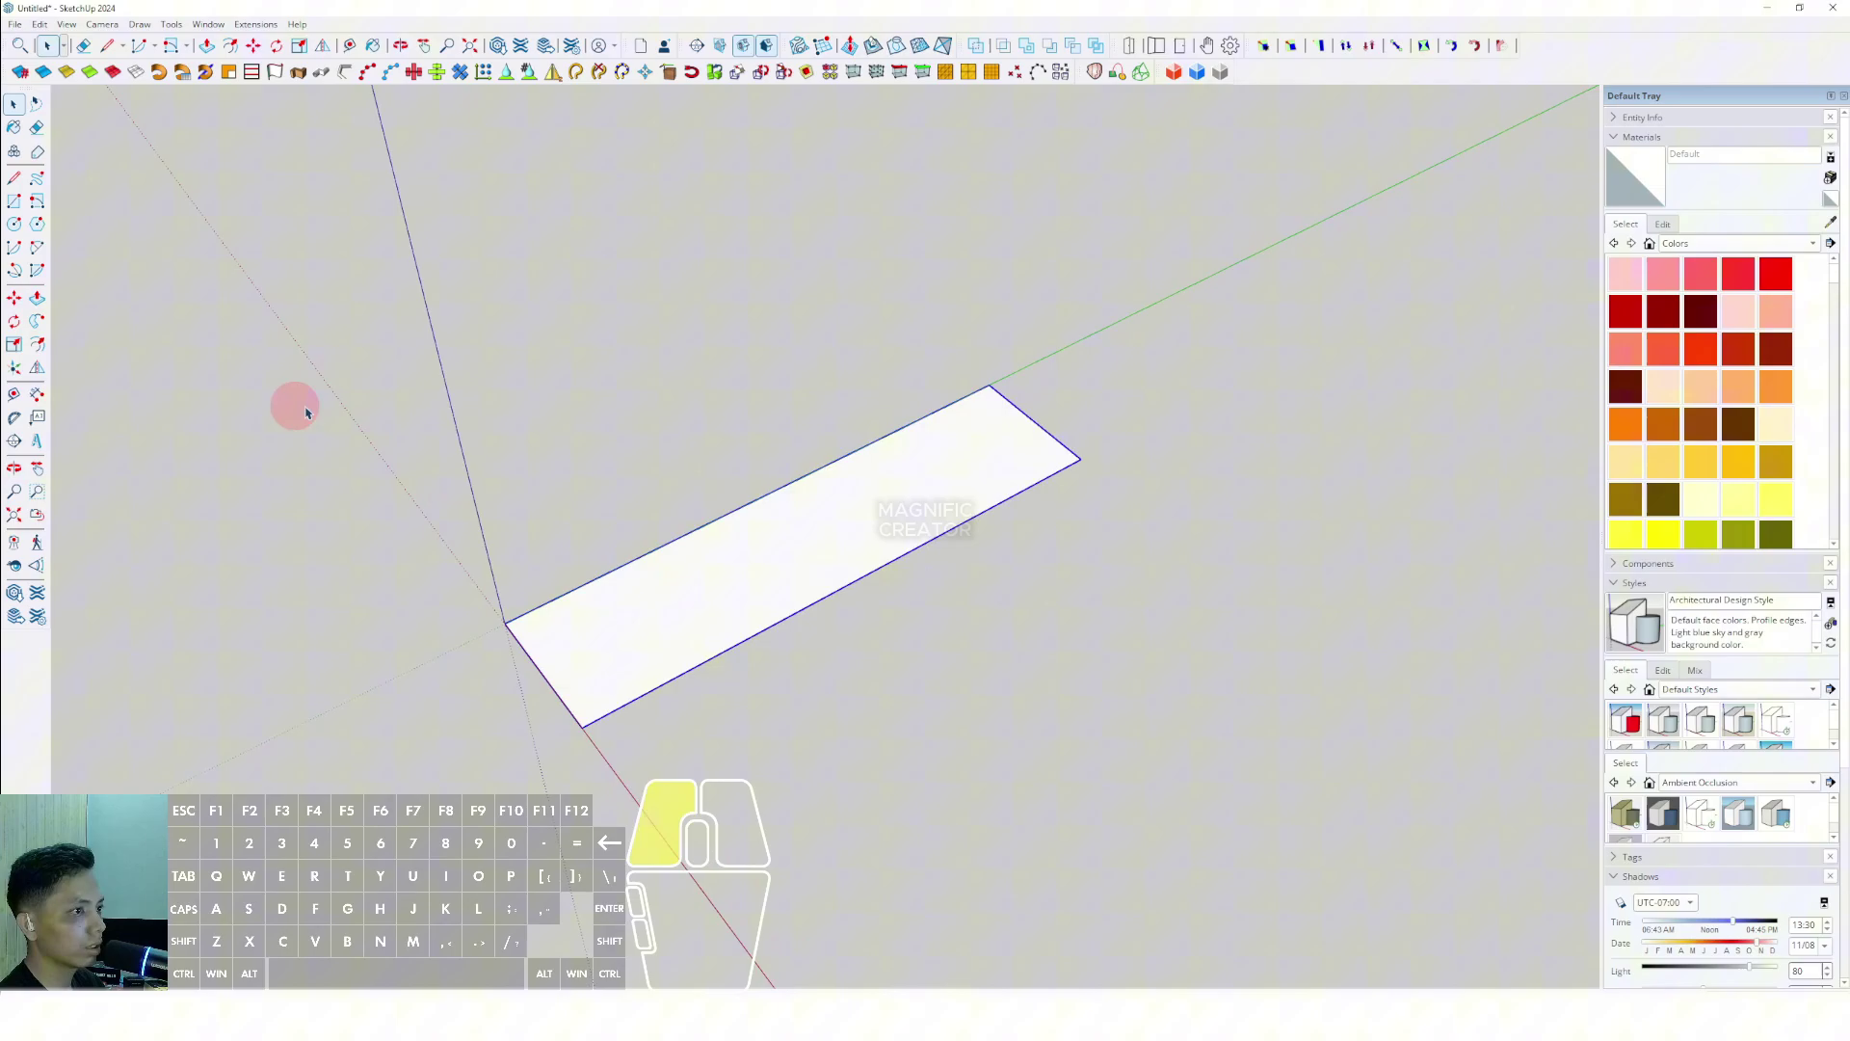
Draw a diagonal line across the rectangle from the origin corner to the opposite far corner.
left_click(13, 177)
scroll(505, 624, "up", 1)
left_click(505, 623)
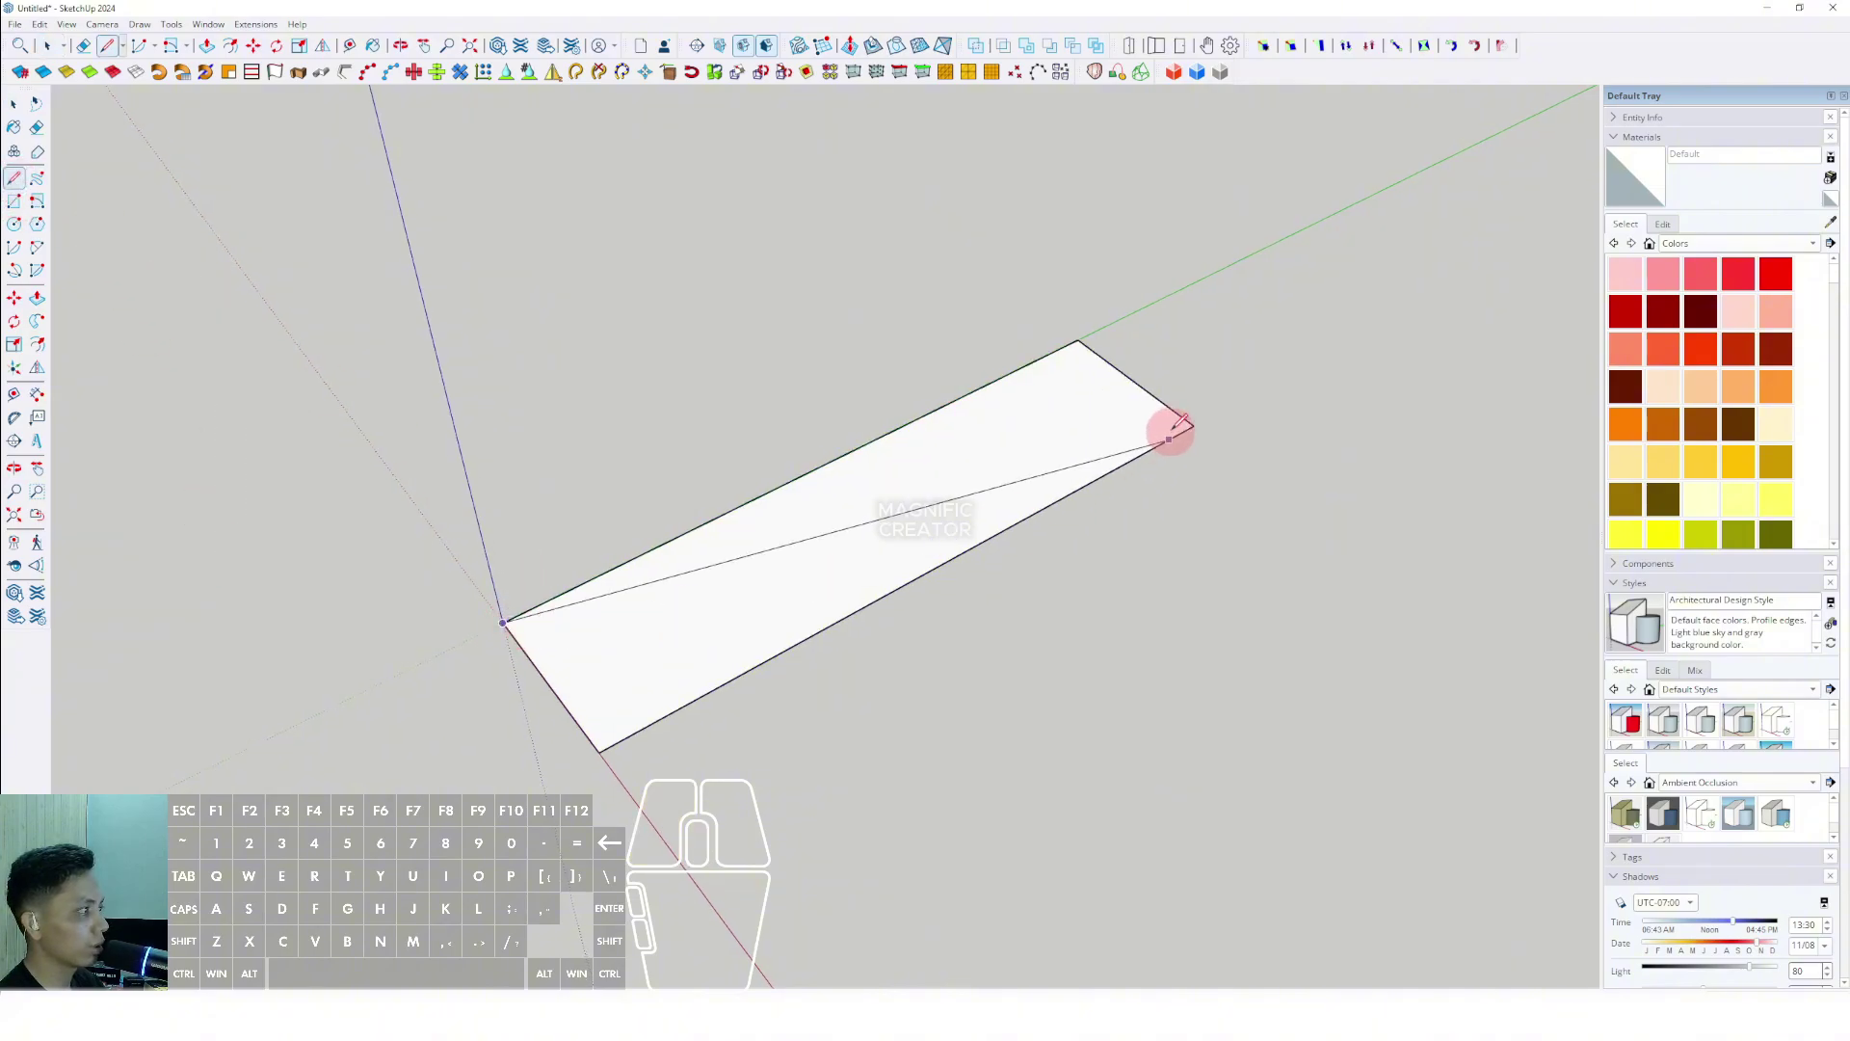
left_click(1195, 423)
Make a copy of the rectangle and its diagonal, rotated perpendicular about the diagonal's midpoint to form a cross.
key("space")
scroll(819, 533, "down", 1)
left_click_drag(1014, 701, 800, 506)
scroll(884, 546, "up", 2)
middle_click_drag(884, 545, 785, 523, "shift")
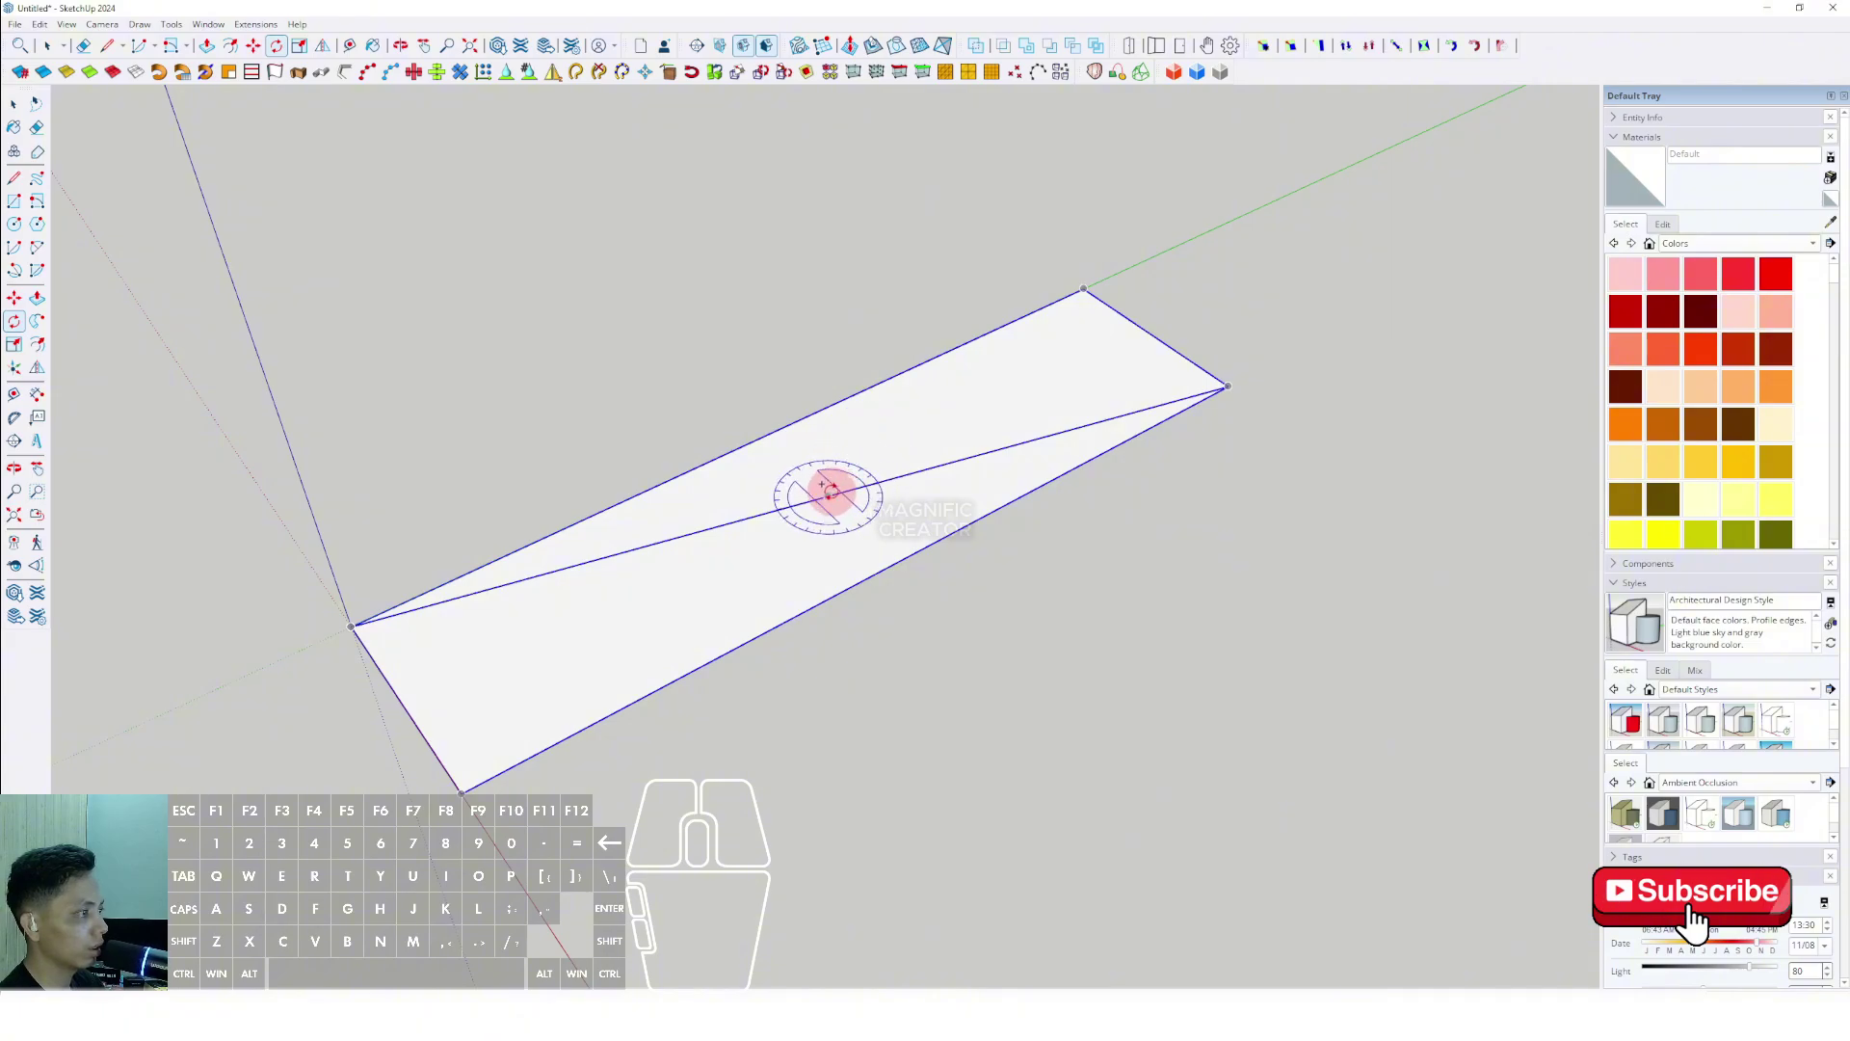
scroll(829, 494, "up", 2)
scroll(829, 495, "down", 2)
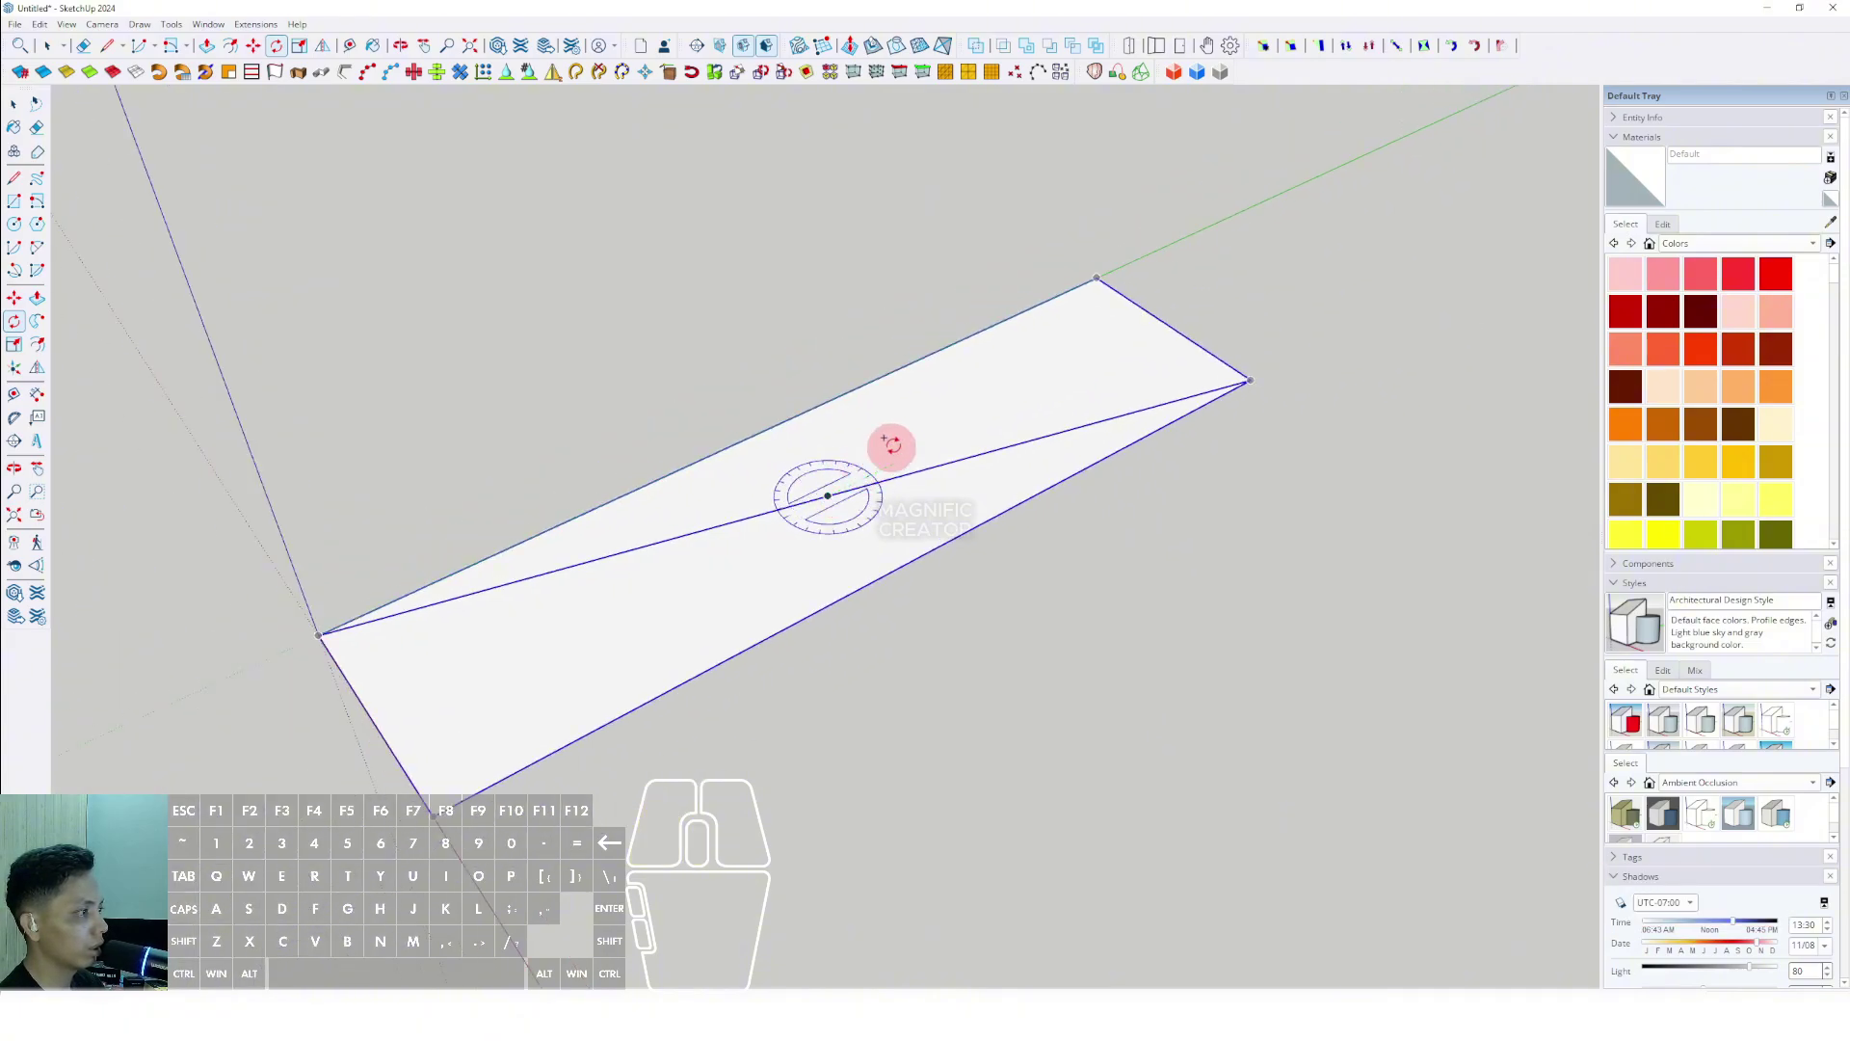
left_click(973, 417)
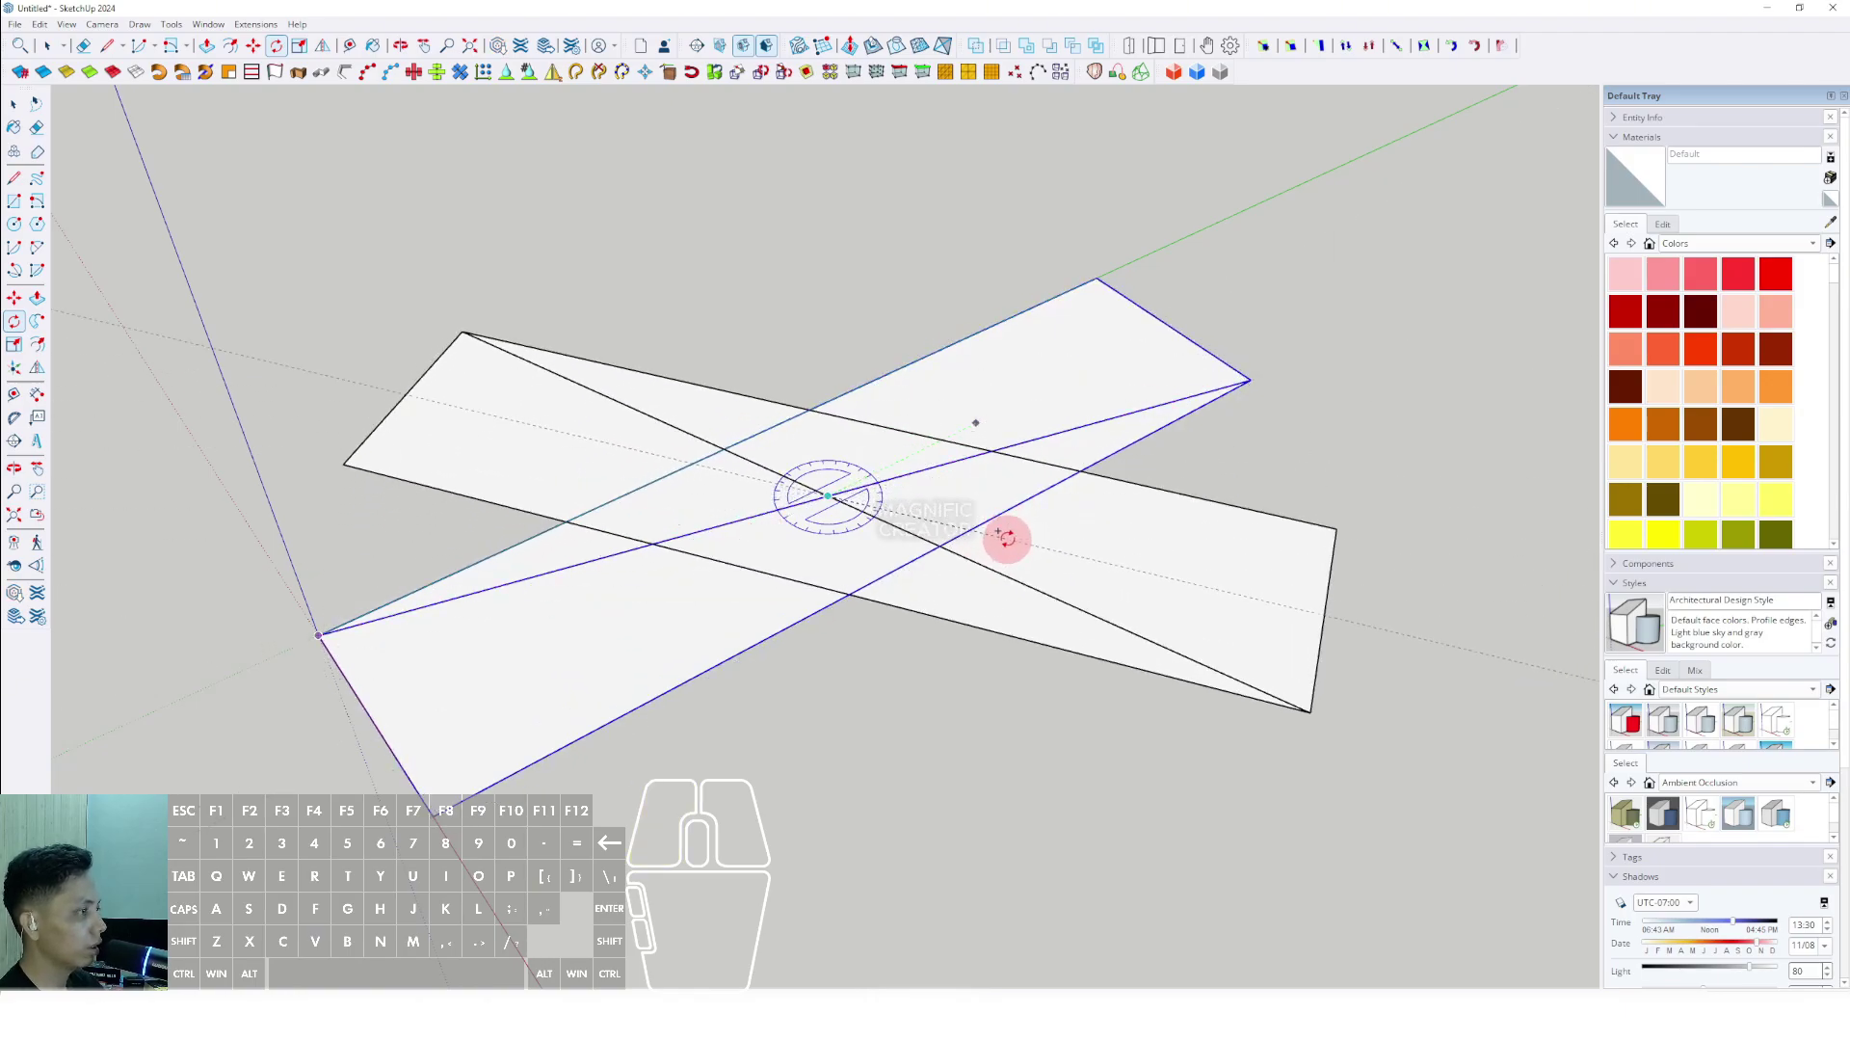
key("Return")
Erase the two diagonal guide lines at the centre of the crossing rectangles.
mouse_move(880, 524)
middle_mouse_down()
mouse_move(756, 623)
mouse_move(806, 623)
mouse_move(826, 435)
mouse_move(793, 594)
mouse_move(826, 504)
mouse_move(950, 467)
mouse_move(792, 519)
mouse_move(607, 524)
mouse_move(826, 565)
mouse_move(808, 553)
middle_mouse_up()
key("e")
left_click_drag(798, 535, 726, 524)
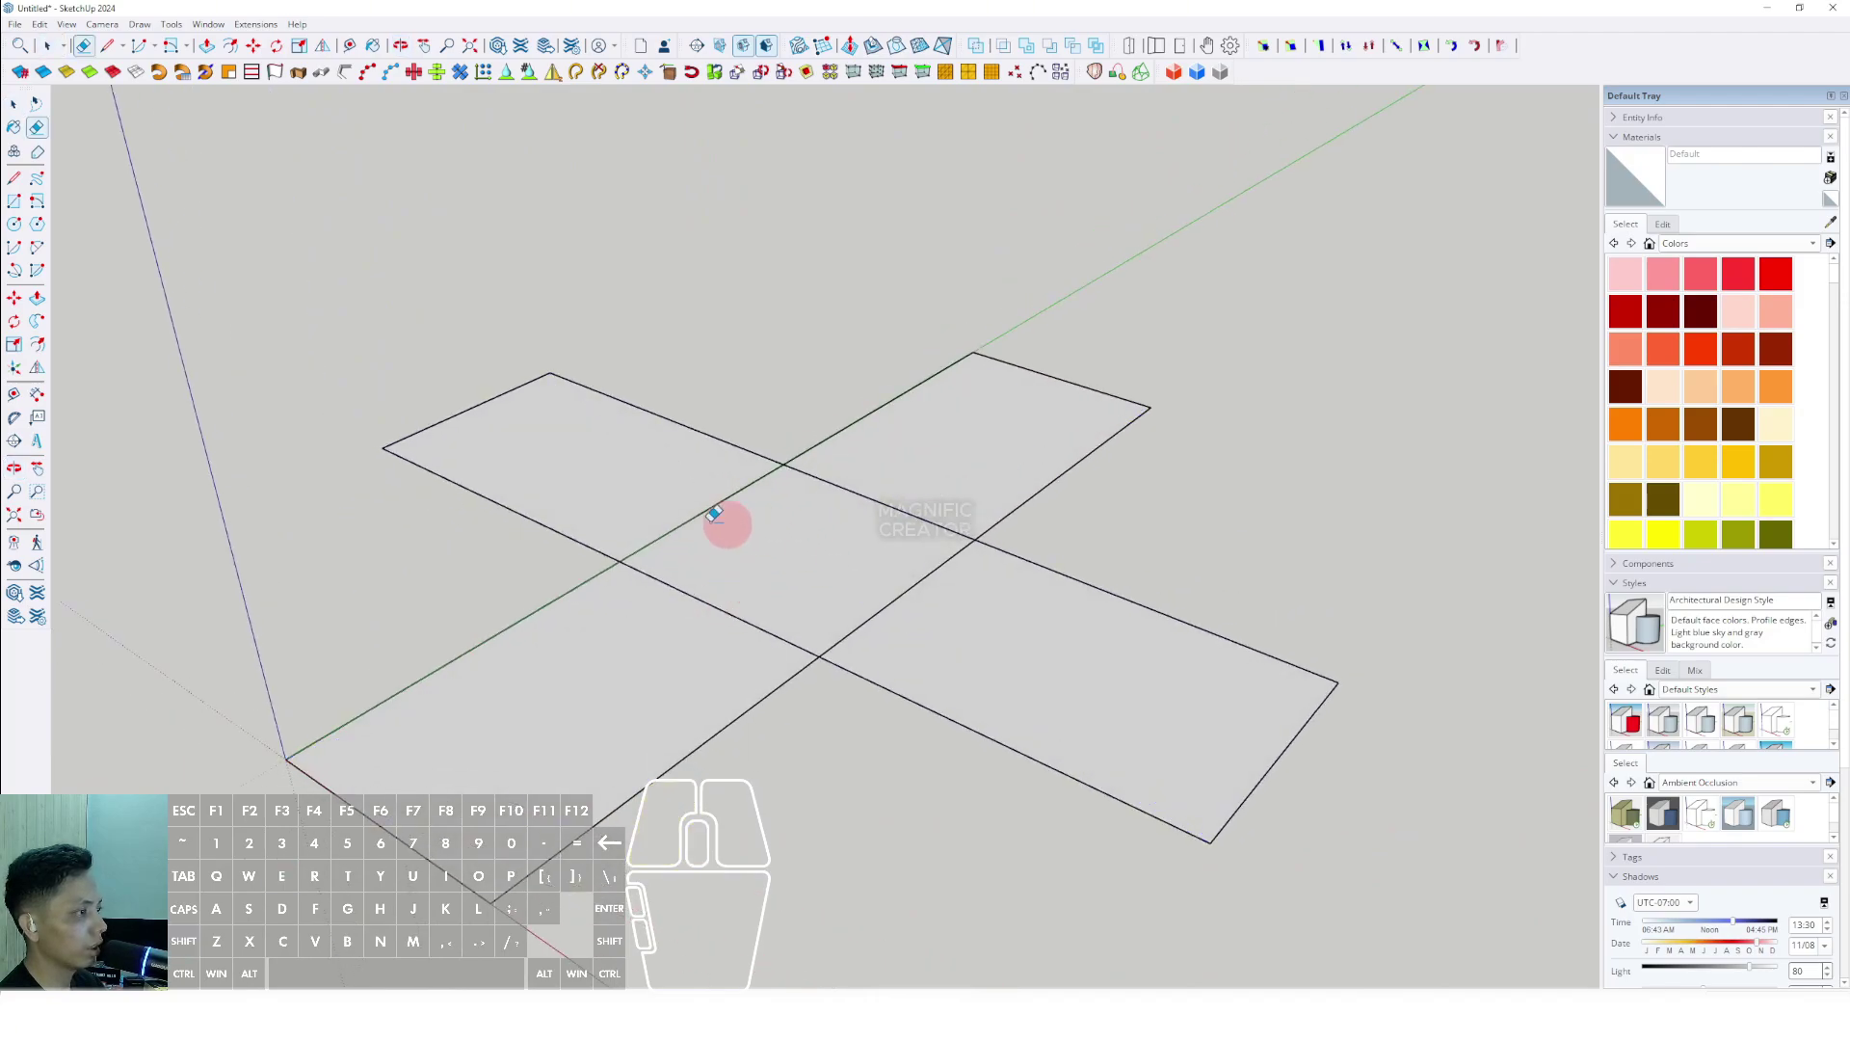
Select both crossing rectangle groups and explode them into loose geometry.
mouse_move(726, 525)
middle_mouse_down()
mouse_move(826, 524)
mouse_move(772, 611)
mouse_move(859, 495)
mouse_move(793, 611)
mouse_move(813, 587)
mouse_move(840, 736)
middle_mouse_up()
key("space")
left_click_drag(840, 735, 696, 366)
scroll(818, 575, "up", 3)
right_click(849, 521)
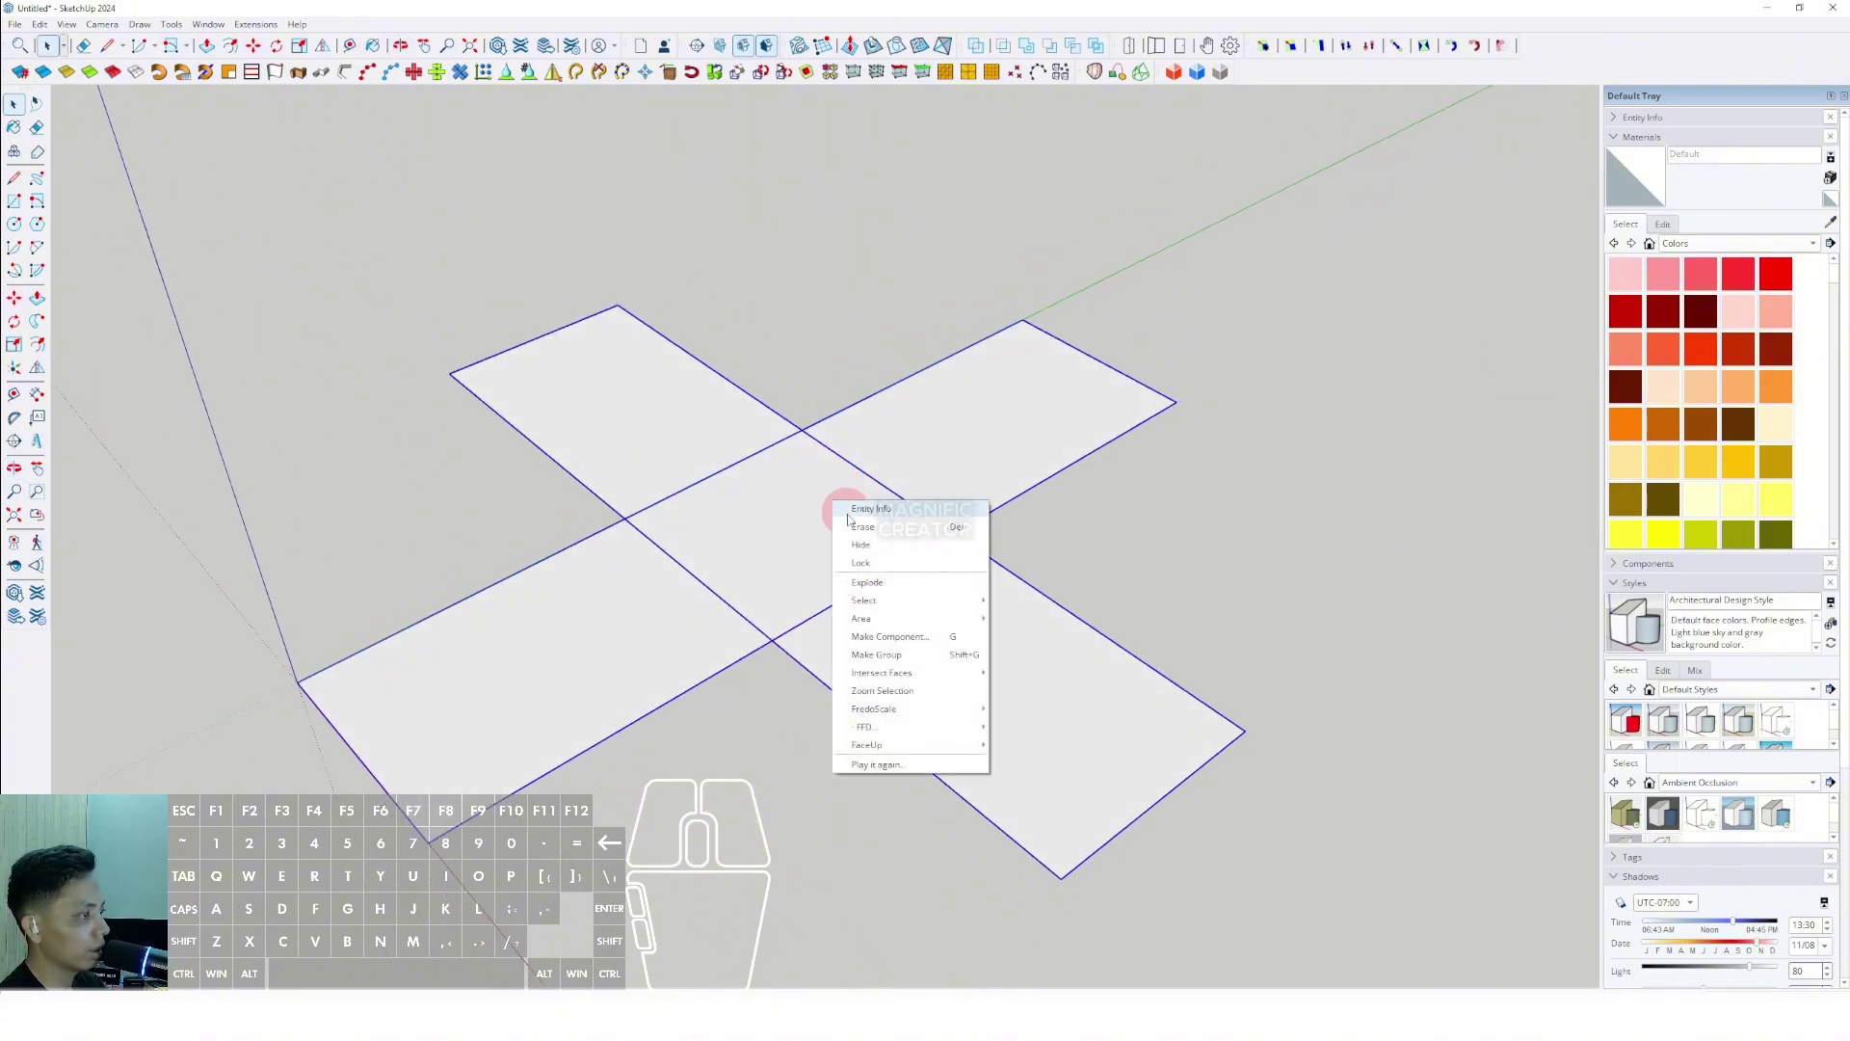
left_click(879, 583)
middle_click_drag(839, 558, 813, 578)
Erase the inner edges around the central square to merge the cross into a single face.
left_click(814, 578)
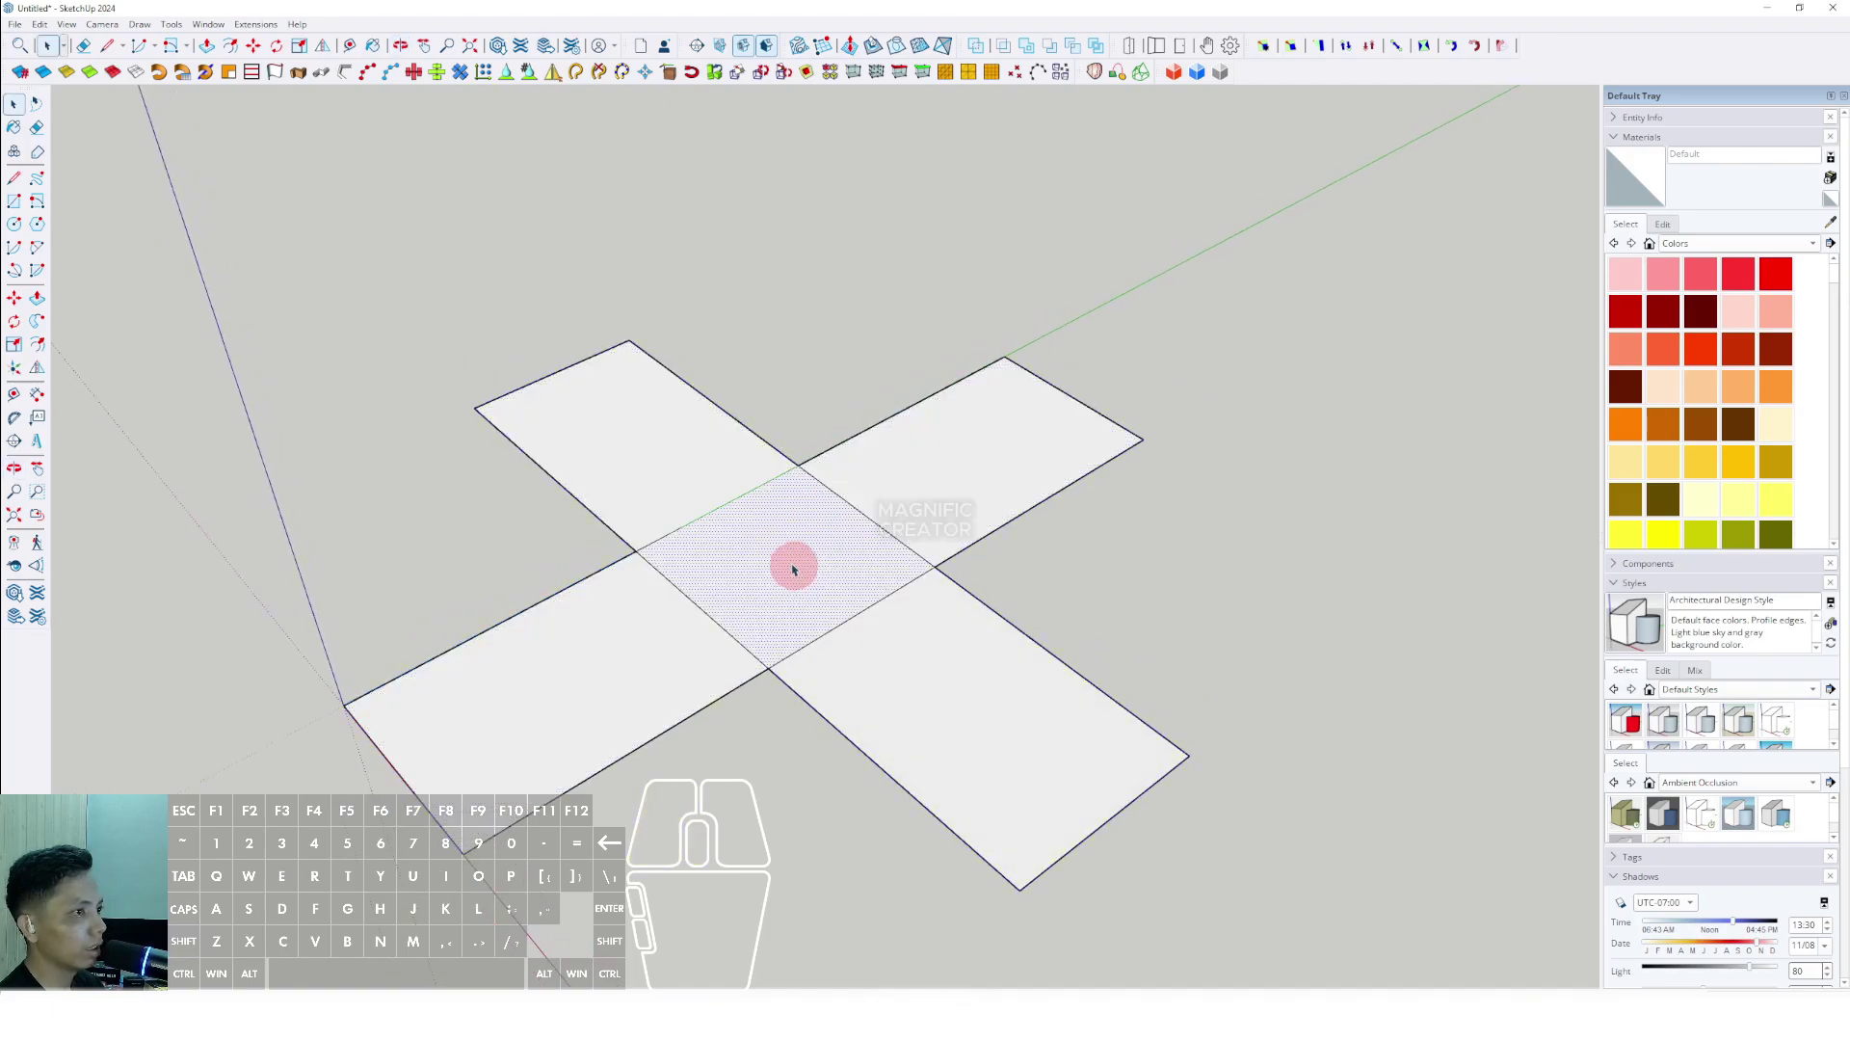
left_click(703, 504)
left_click(855, 506)
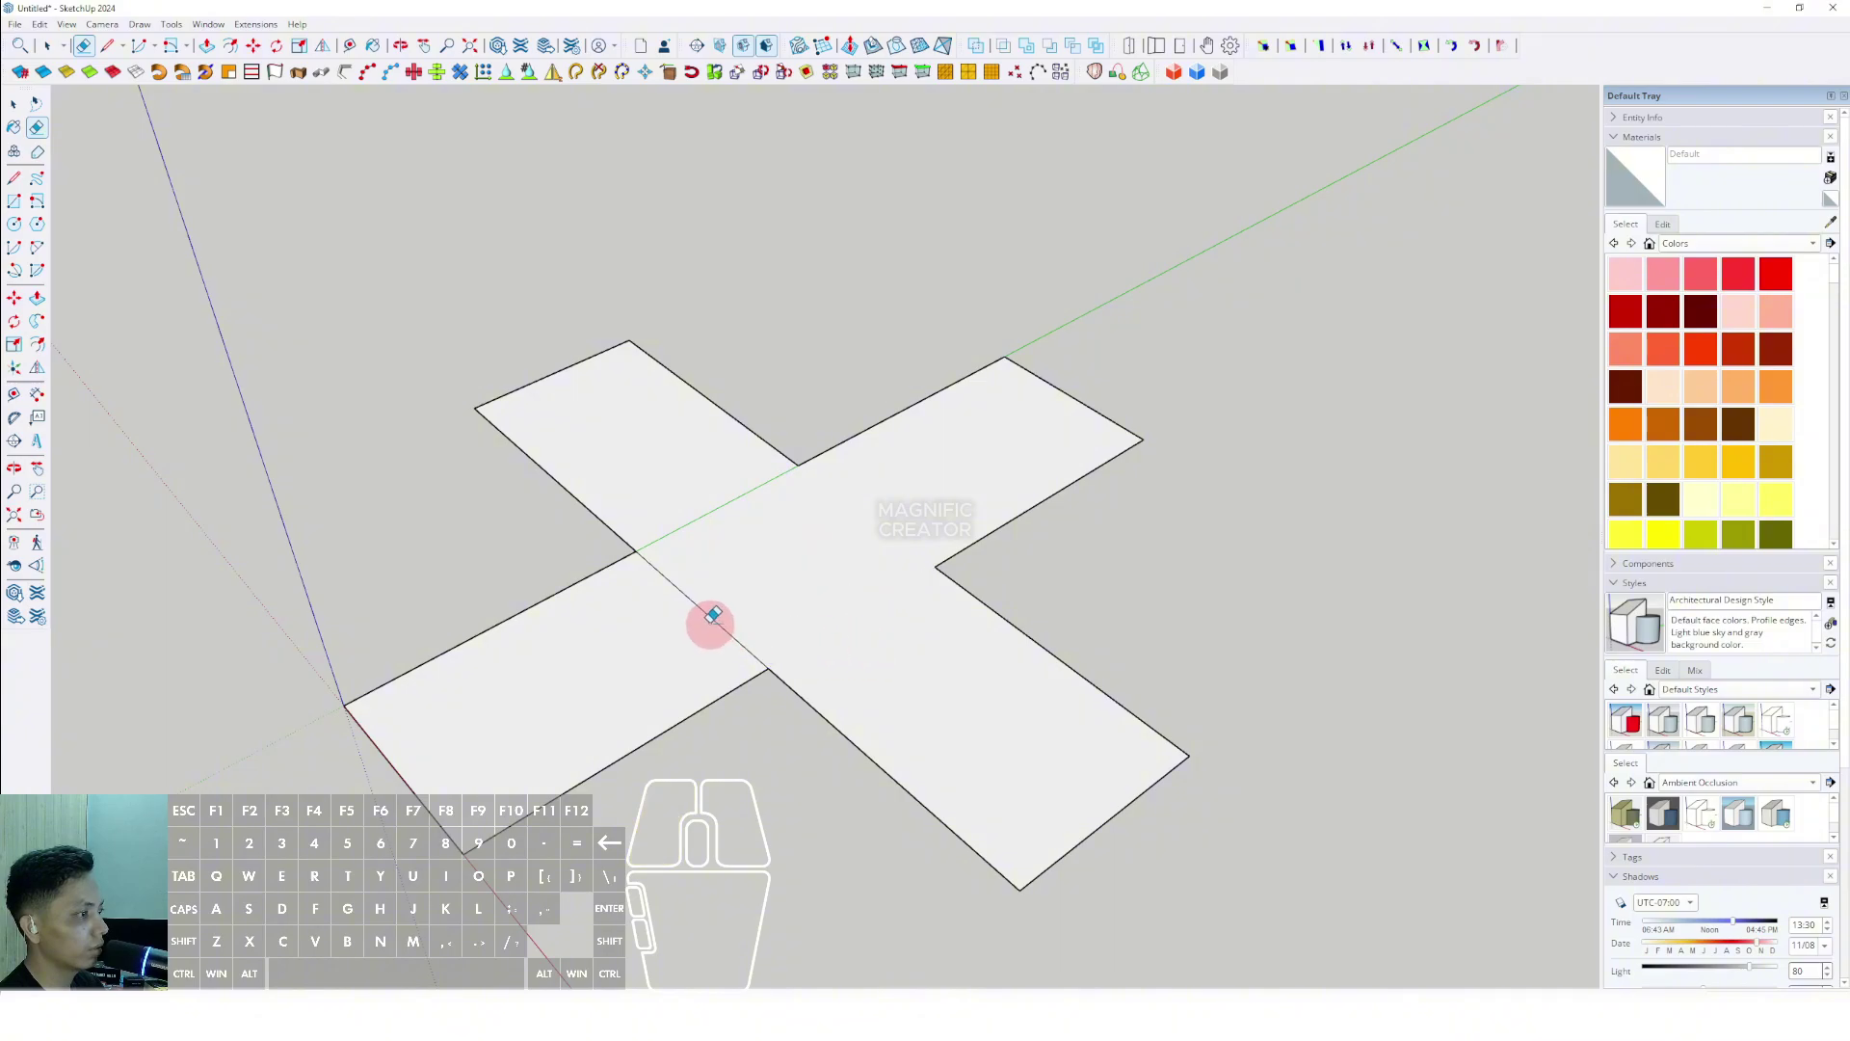
left_click_drag(713, 617, 754, 614)
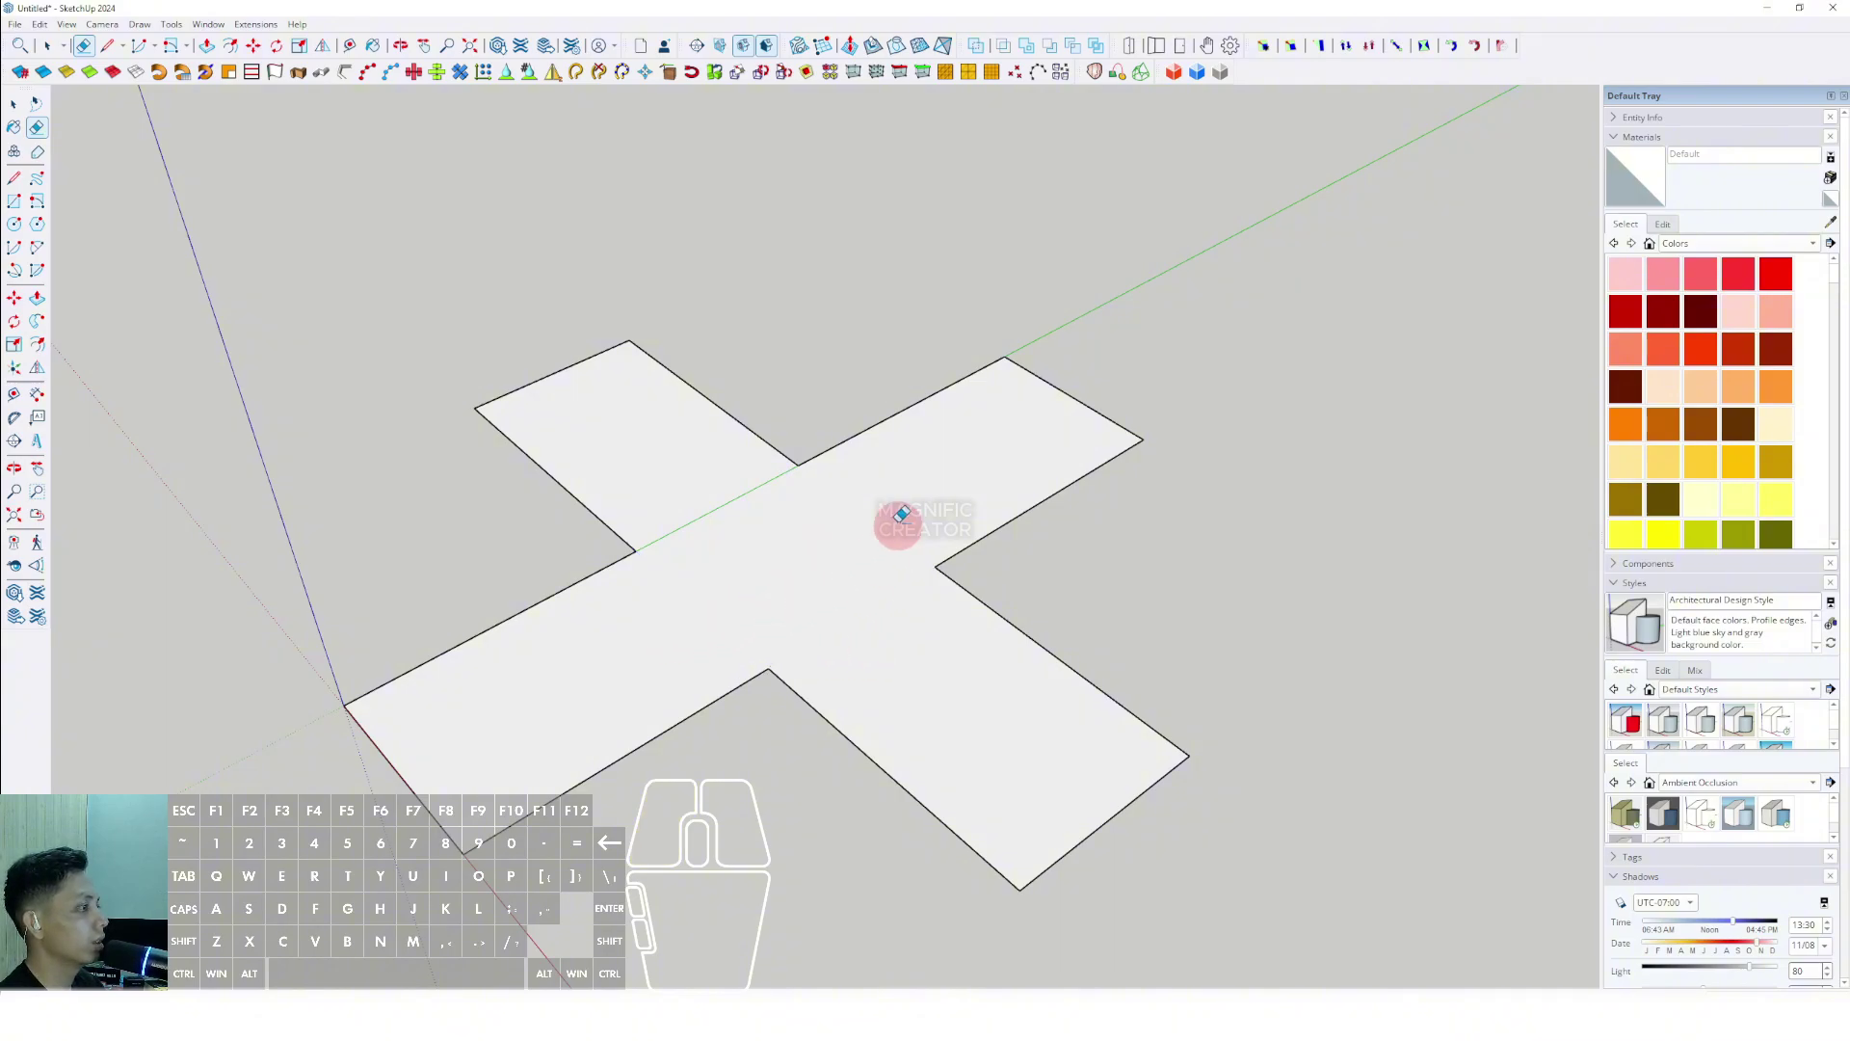
mouse_move(895, 620)
middle_mouse_down()
mouse_move(880, 604)
mouse_move(835, 682)
mouse_move(847, 736)
mouse_move(1297, 748)
middle_mouse_up()
key("e")
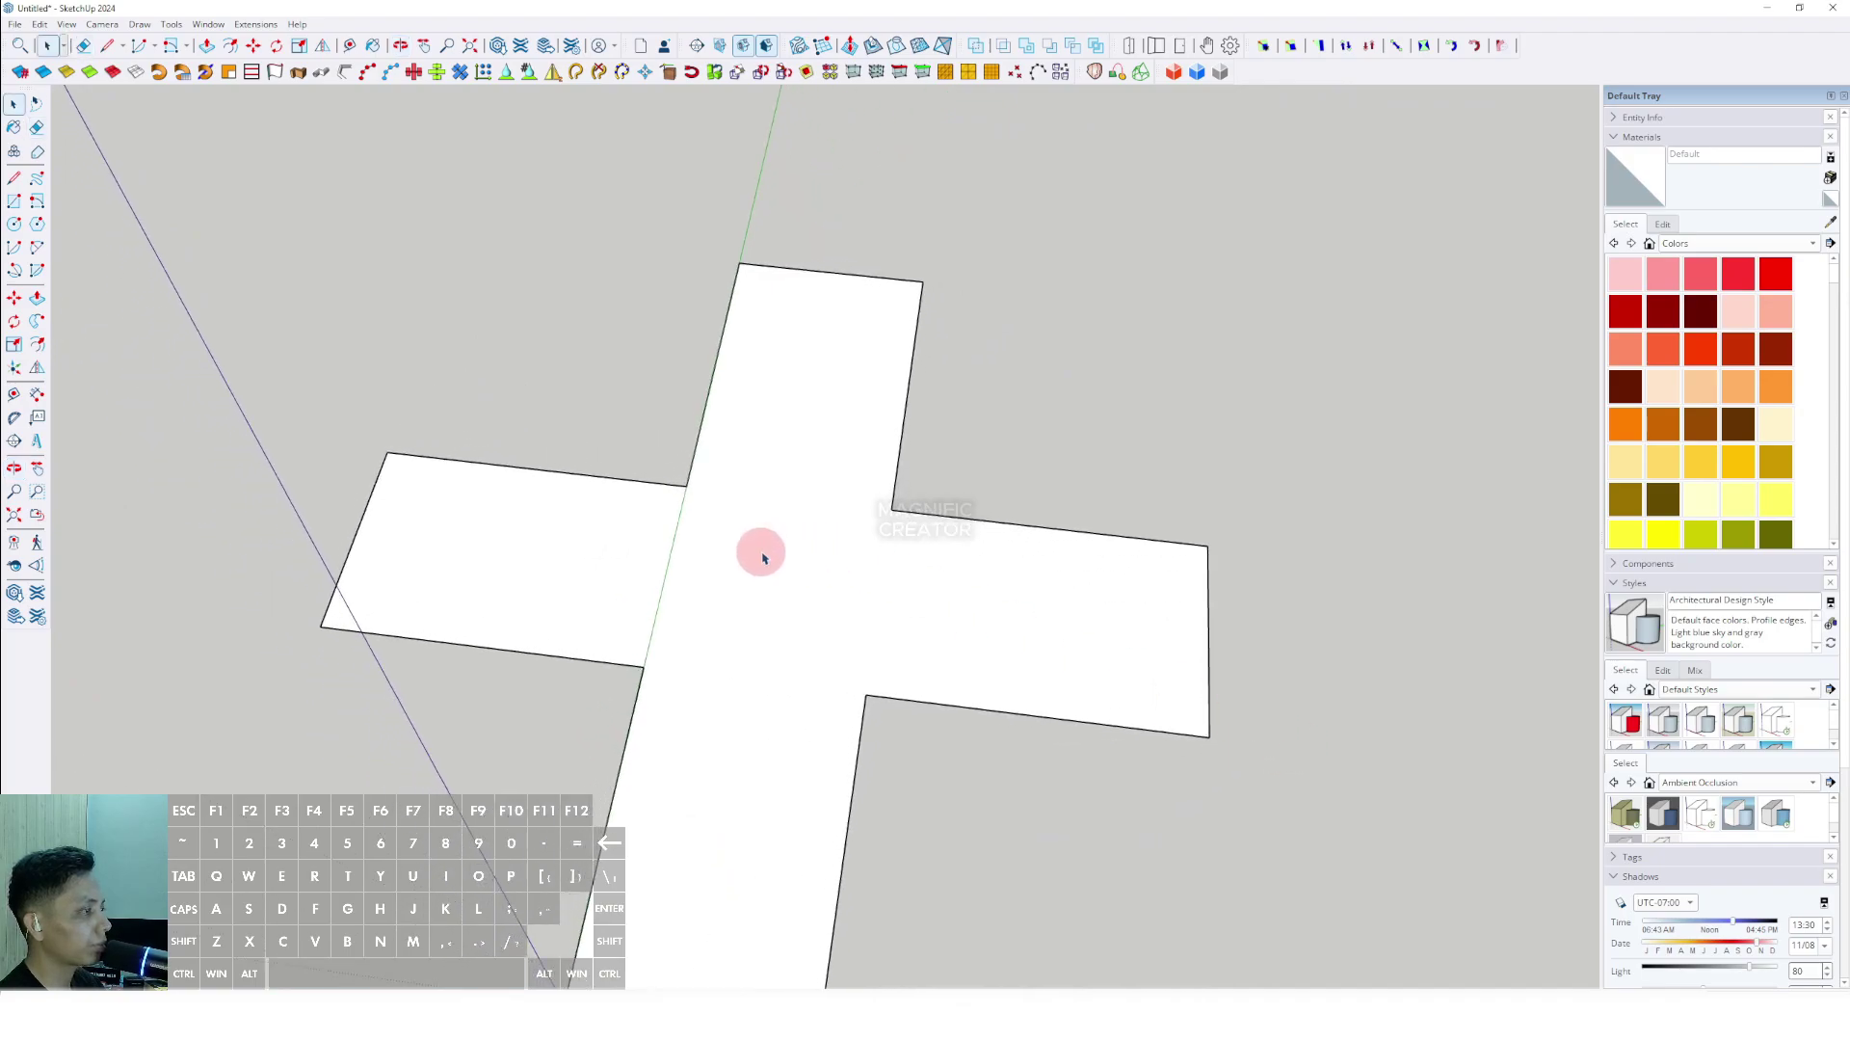
Make the cross-shaped face and its outline a group.
scroll(757, 555, "down", 1)
middle_click_drag(847, 507, 731, 569, "shift")
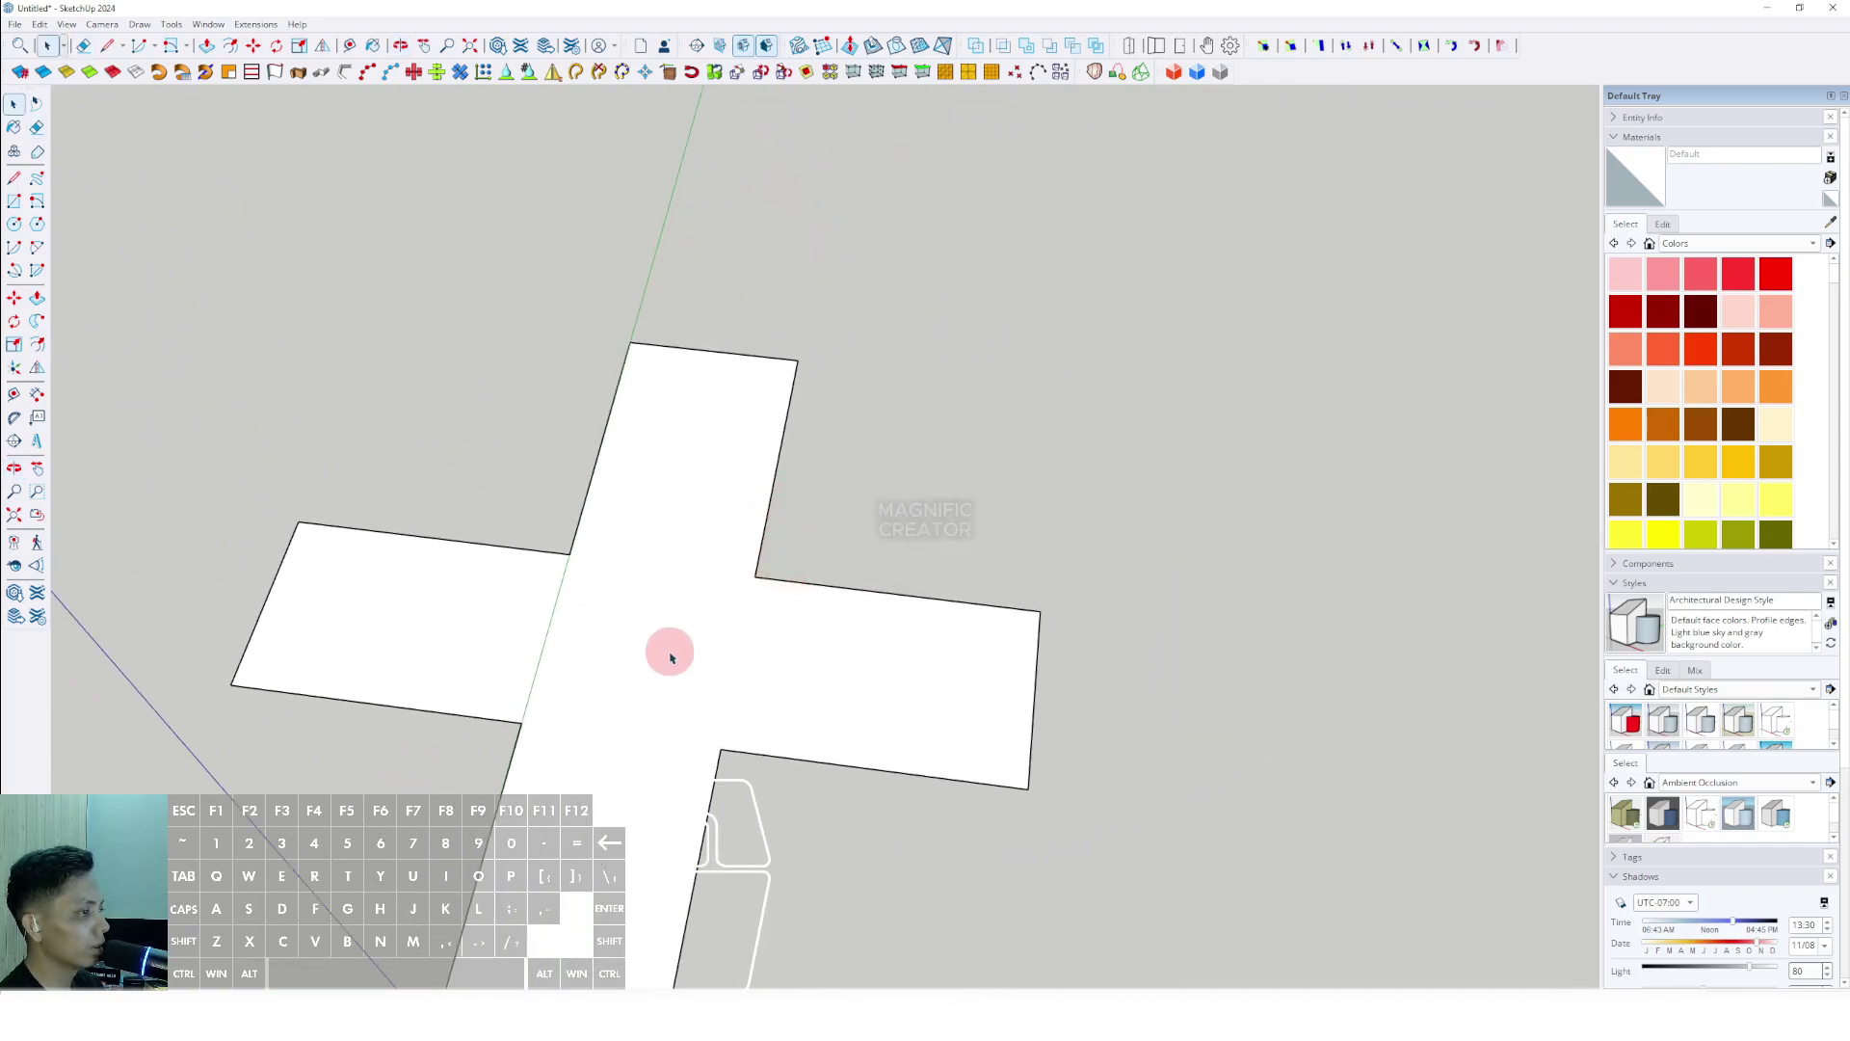
middle_click_drag(670, 657, 727, 565)
double_click(755, 518)
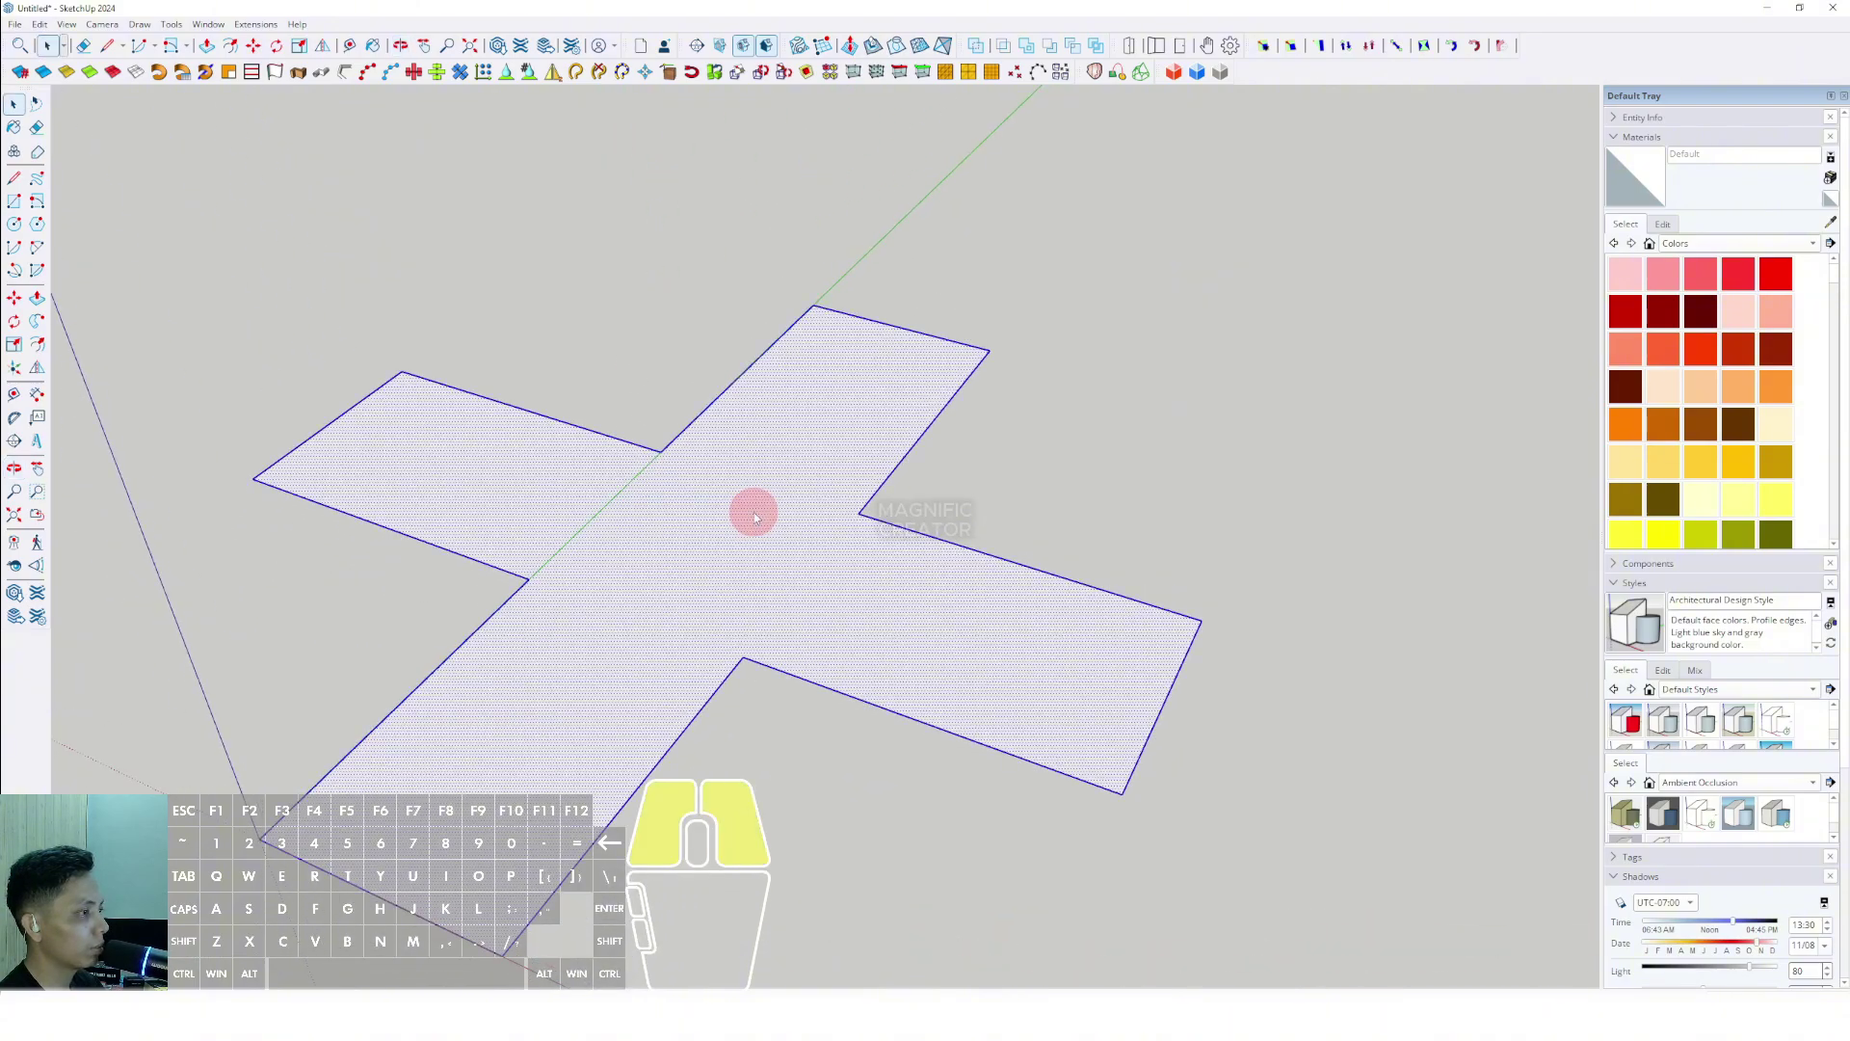
right_click(755, 516)
left_click(772, 631)
key("Delete")
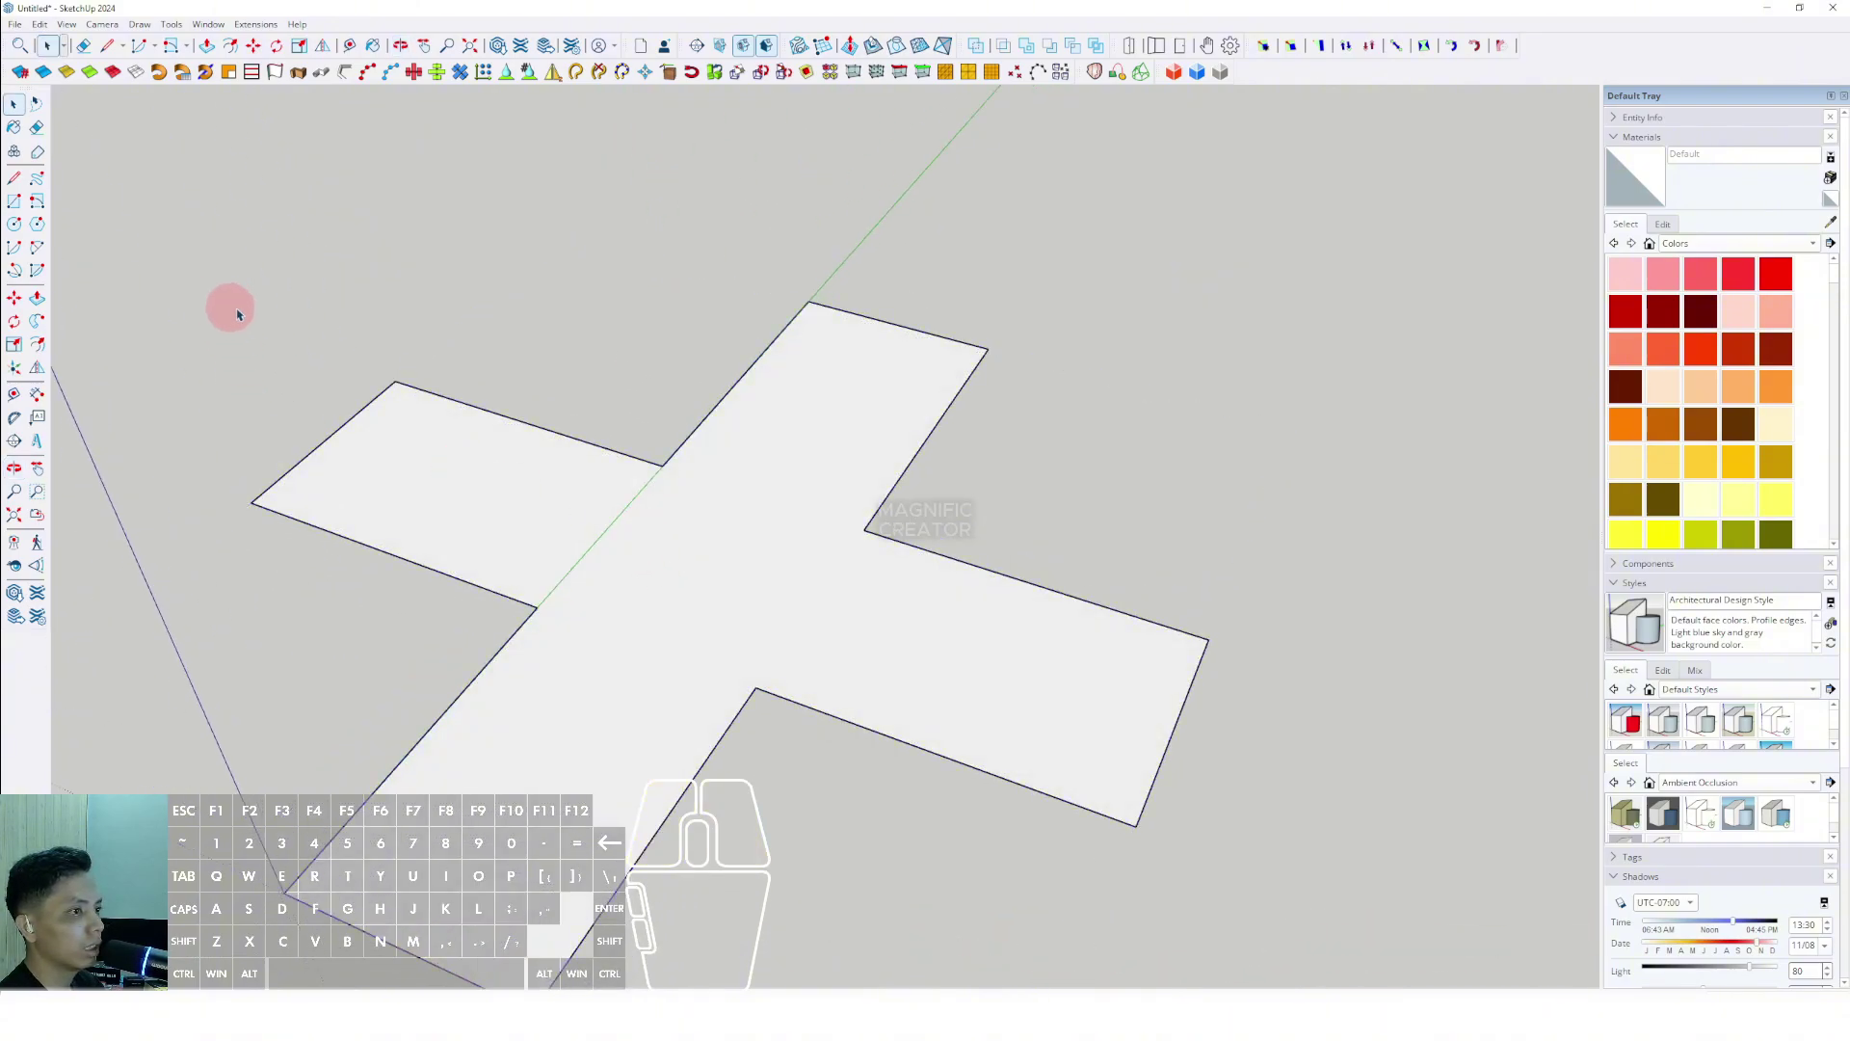
Draw a rectangle over the cross's centre, between two diagonally opposite inner corners.
left_click(25, 207)
scroll(744, 667, "up", 3)
middle_click_drag(743, 667, 777, 660)
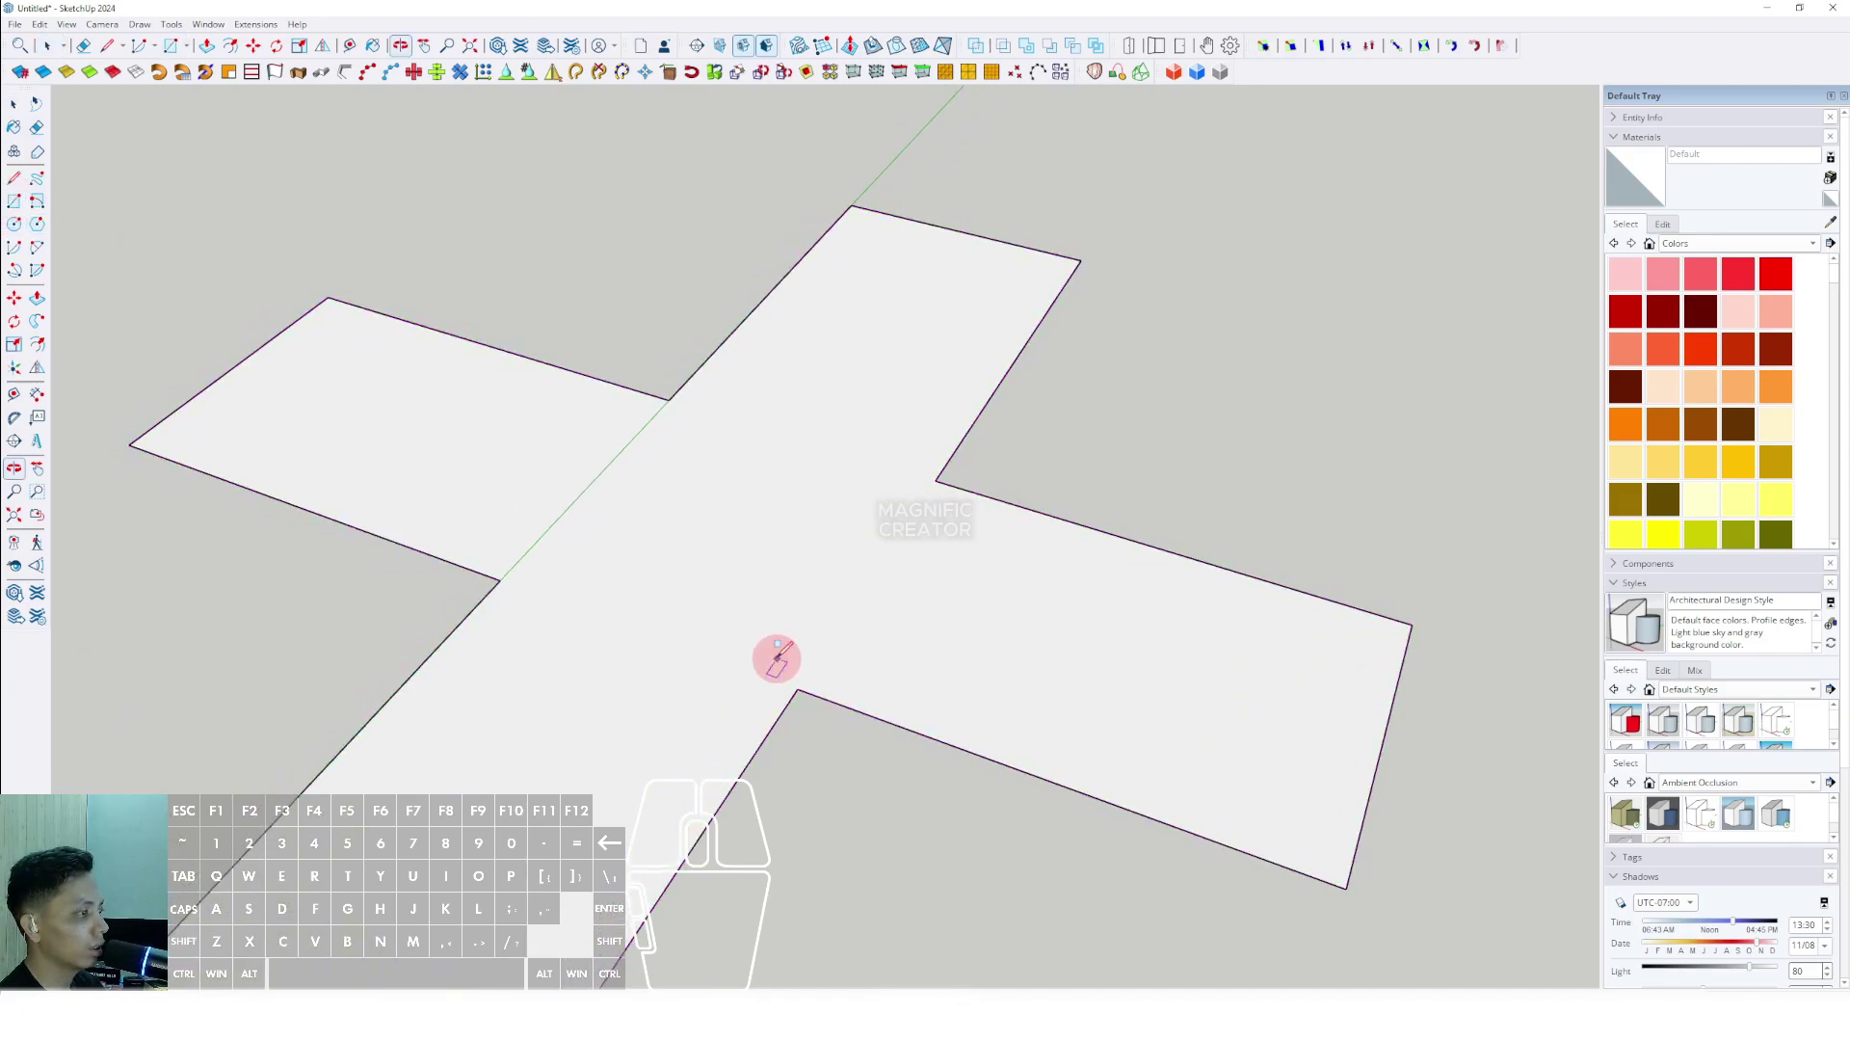
left_click(799, 690)
scroll(799, 690, "down", 3)
left_click(661, 392)
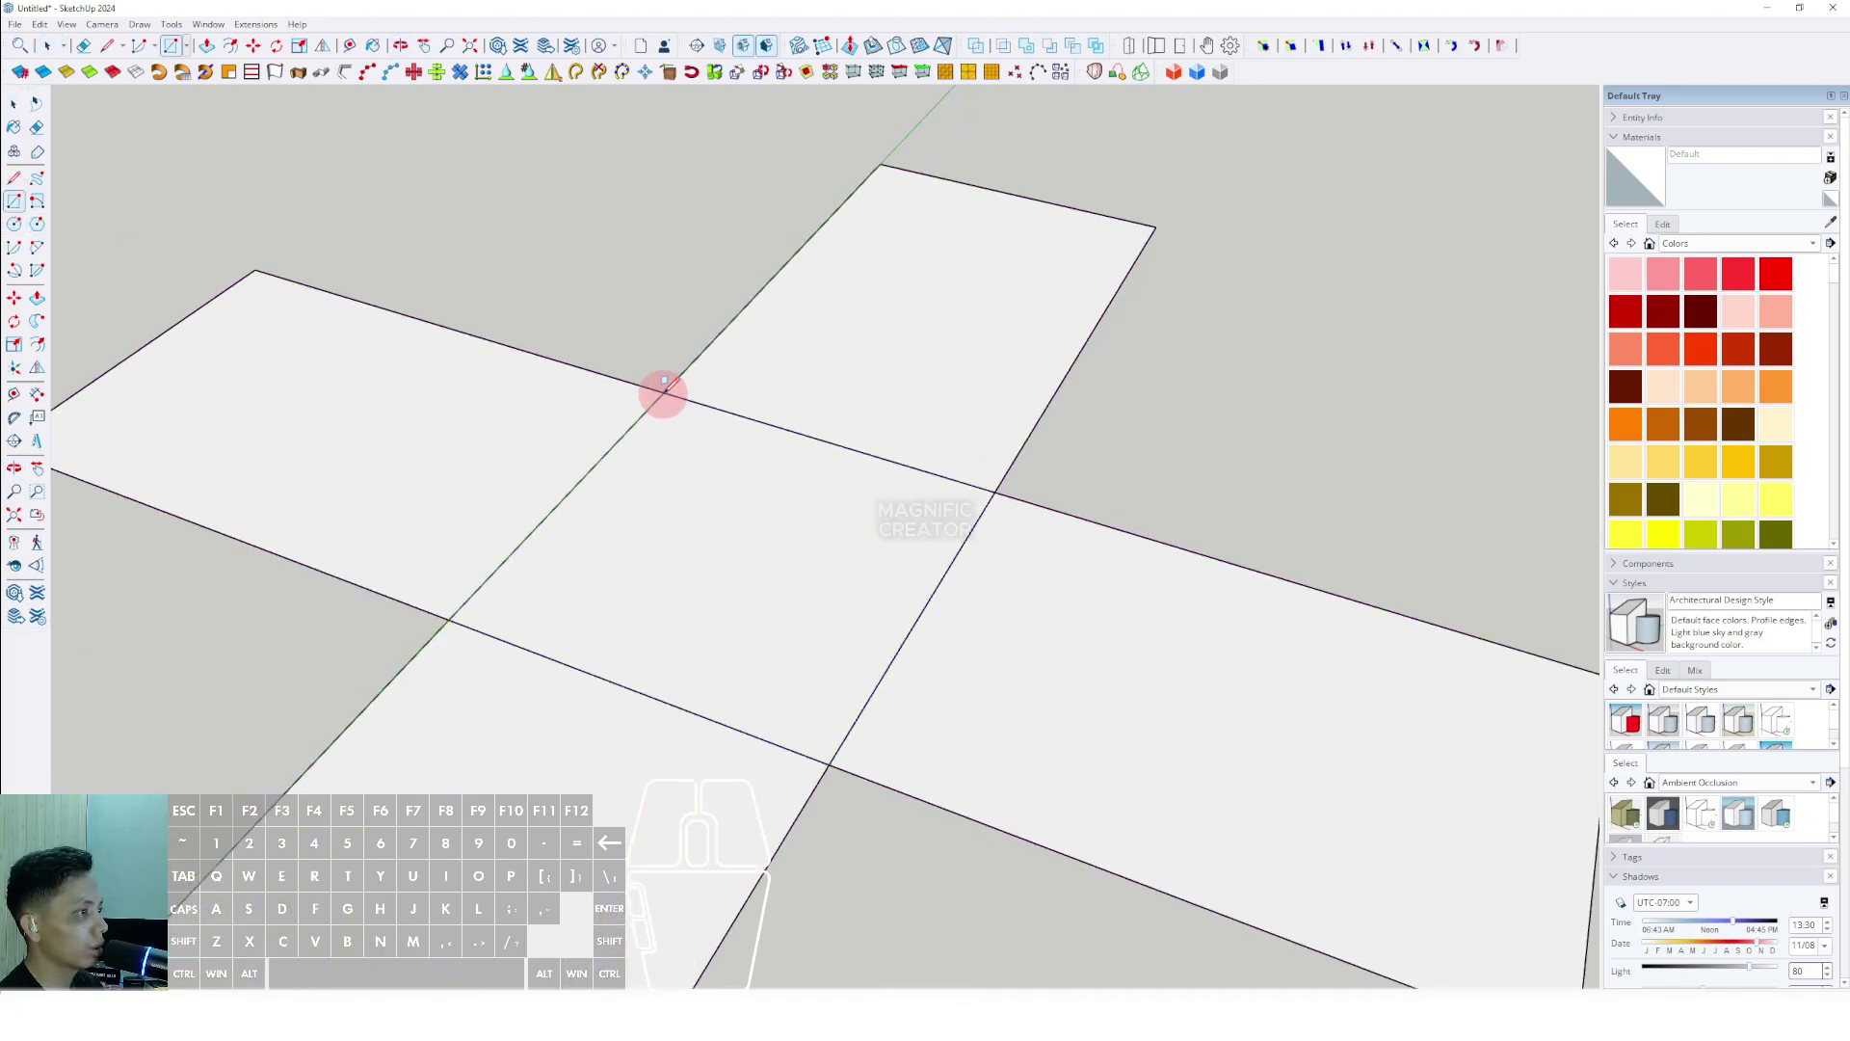
key("space")
Offset the central square's outline outward to form a larger square over the cross arms.
scroll(762, 469, "down", 2)
left_click(768, 489)
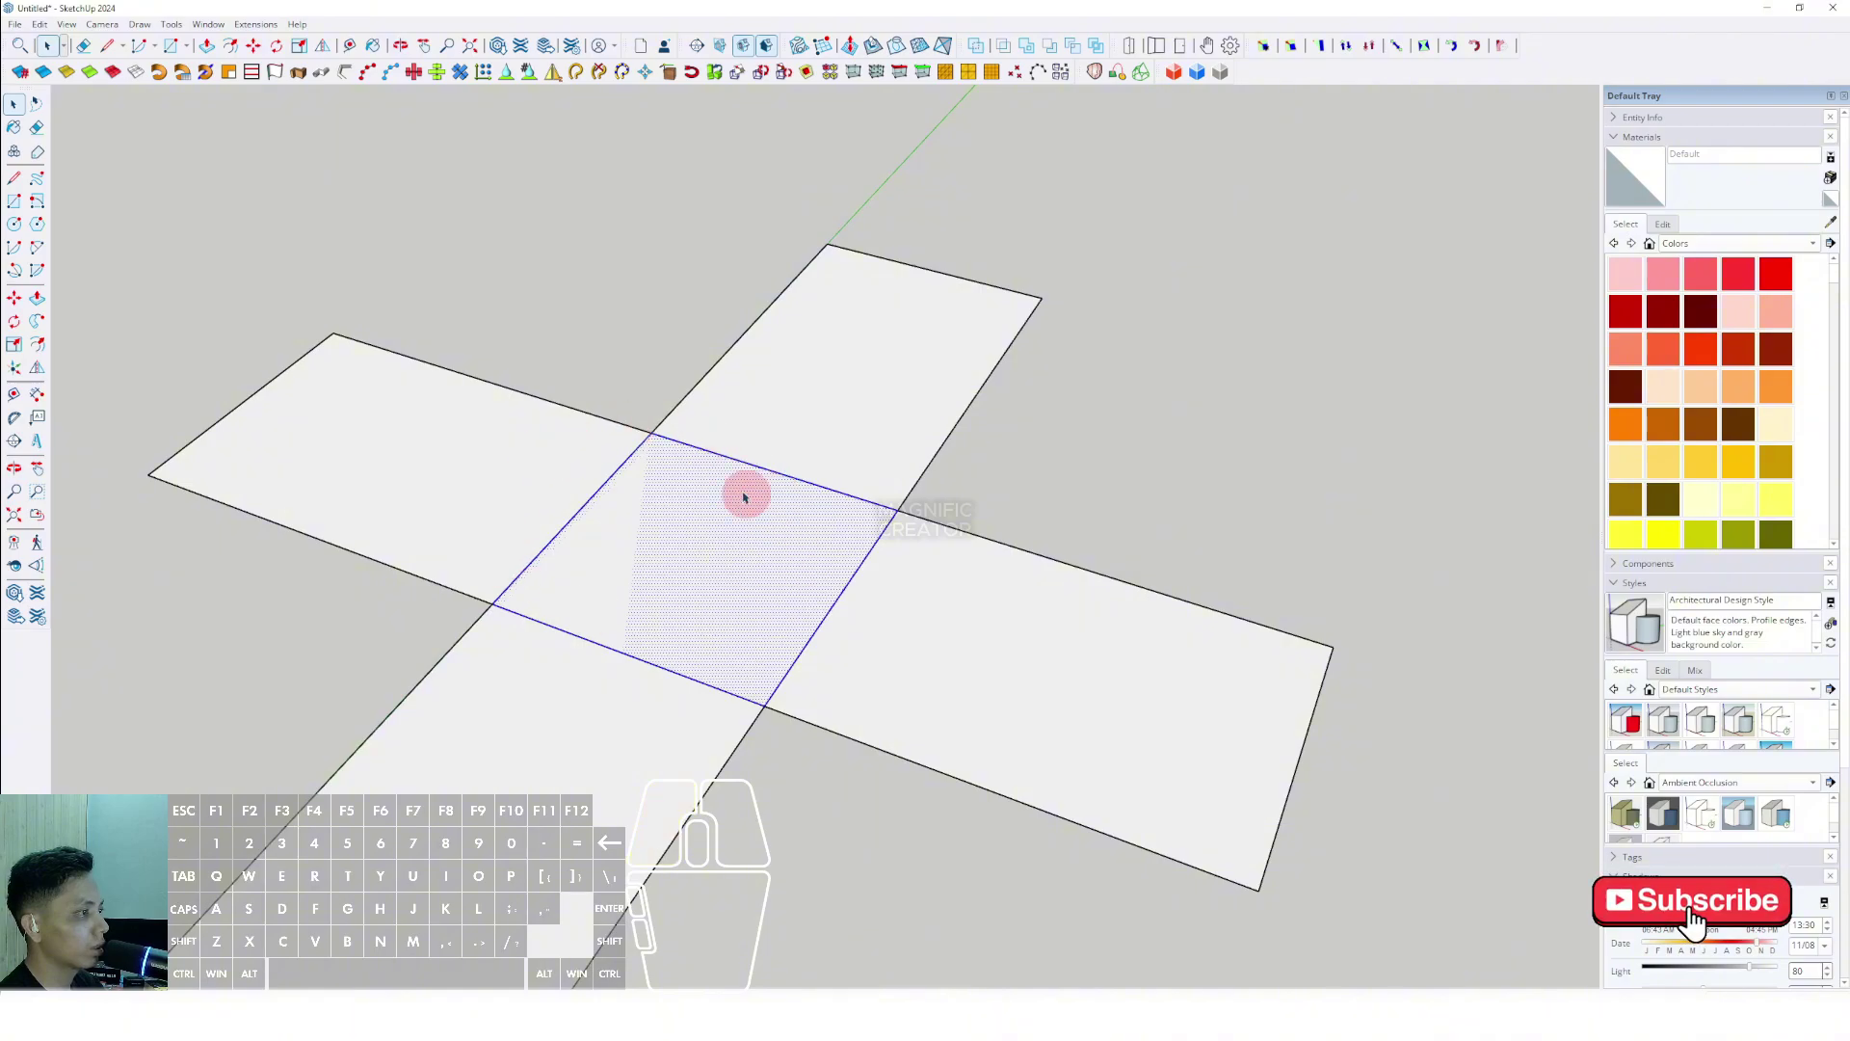
scroll(831, 557, "up", 2)
middle_click_drag(829, 557, 785, 561)
left_click(33, 345)
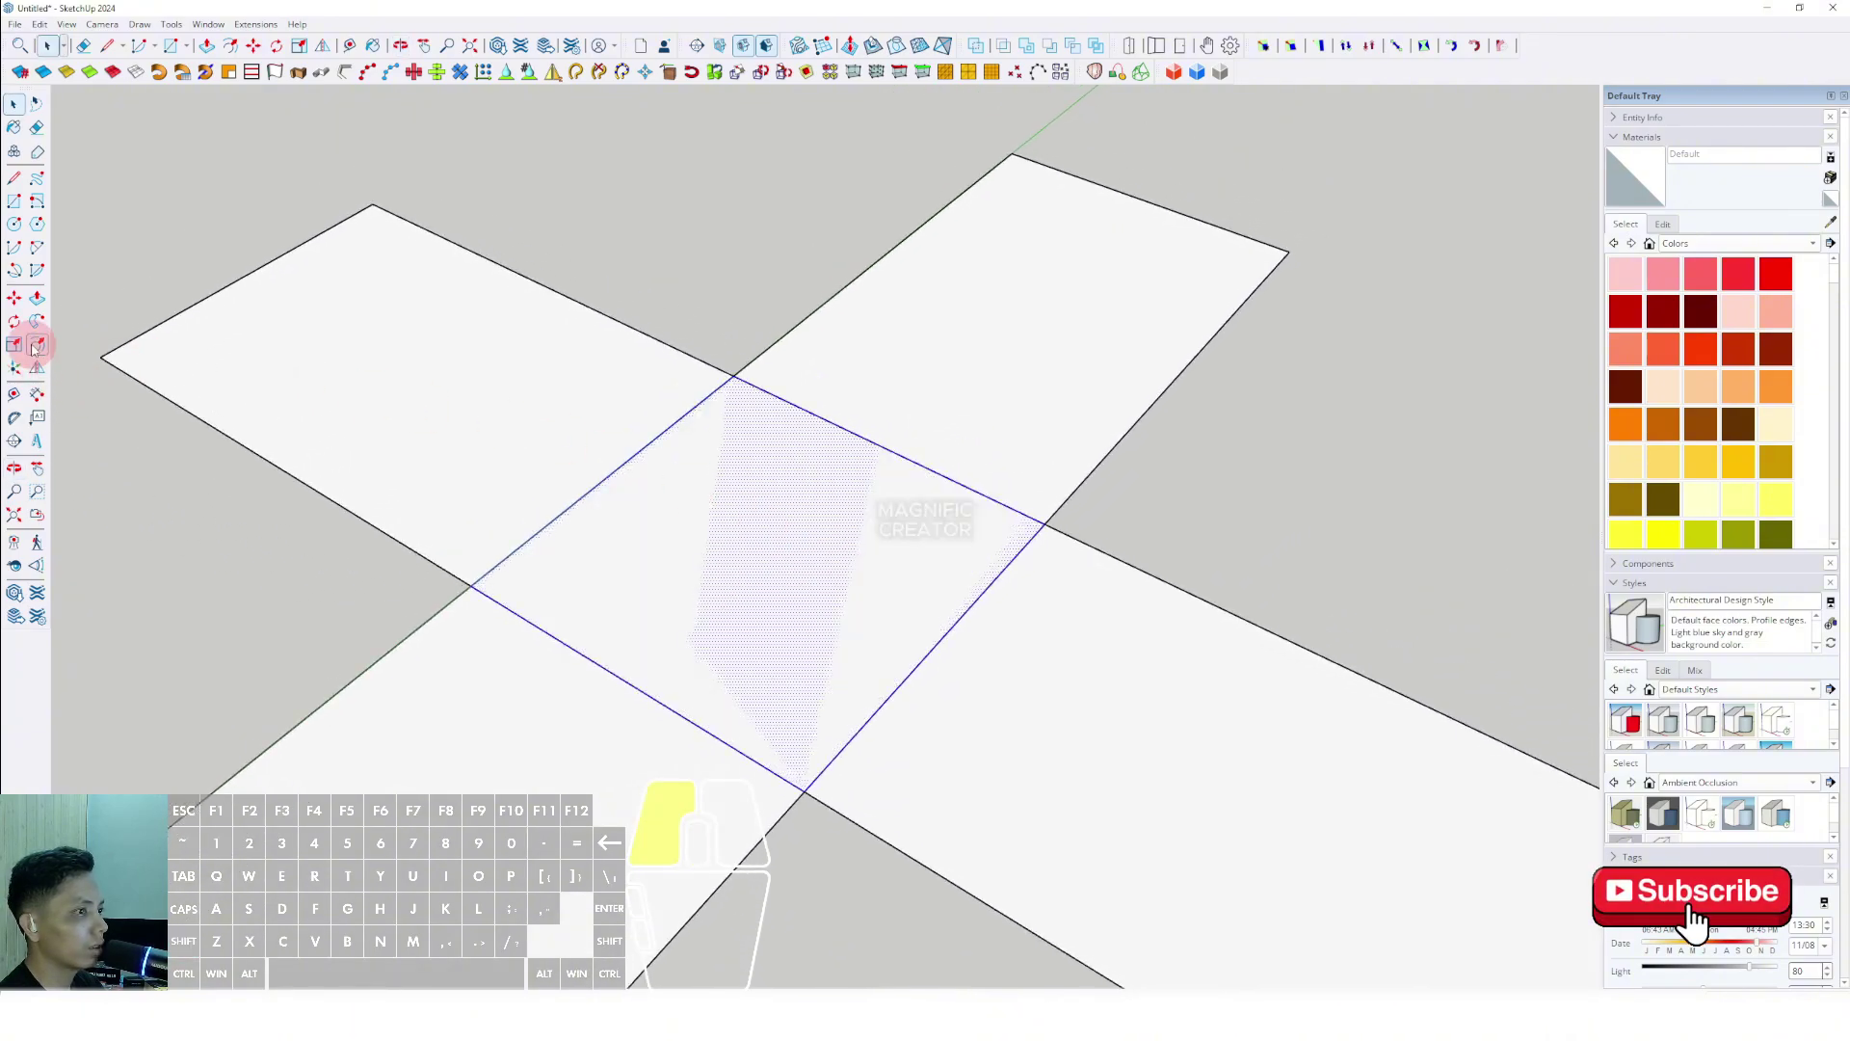
left_click(989, 499)
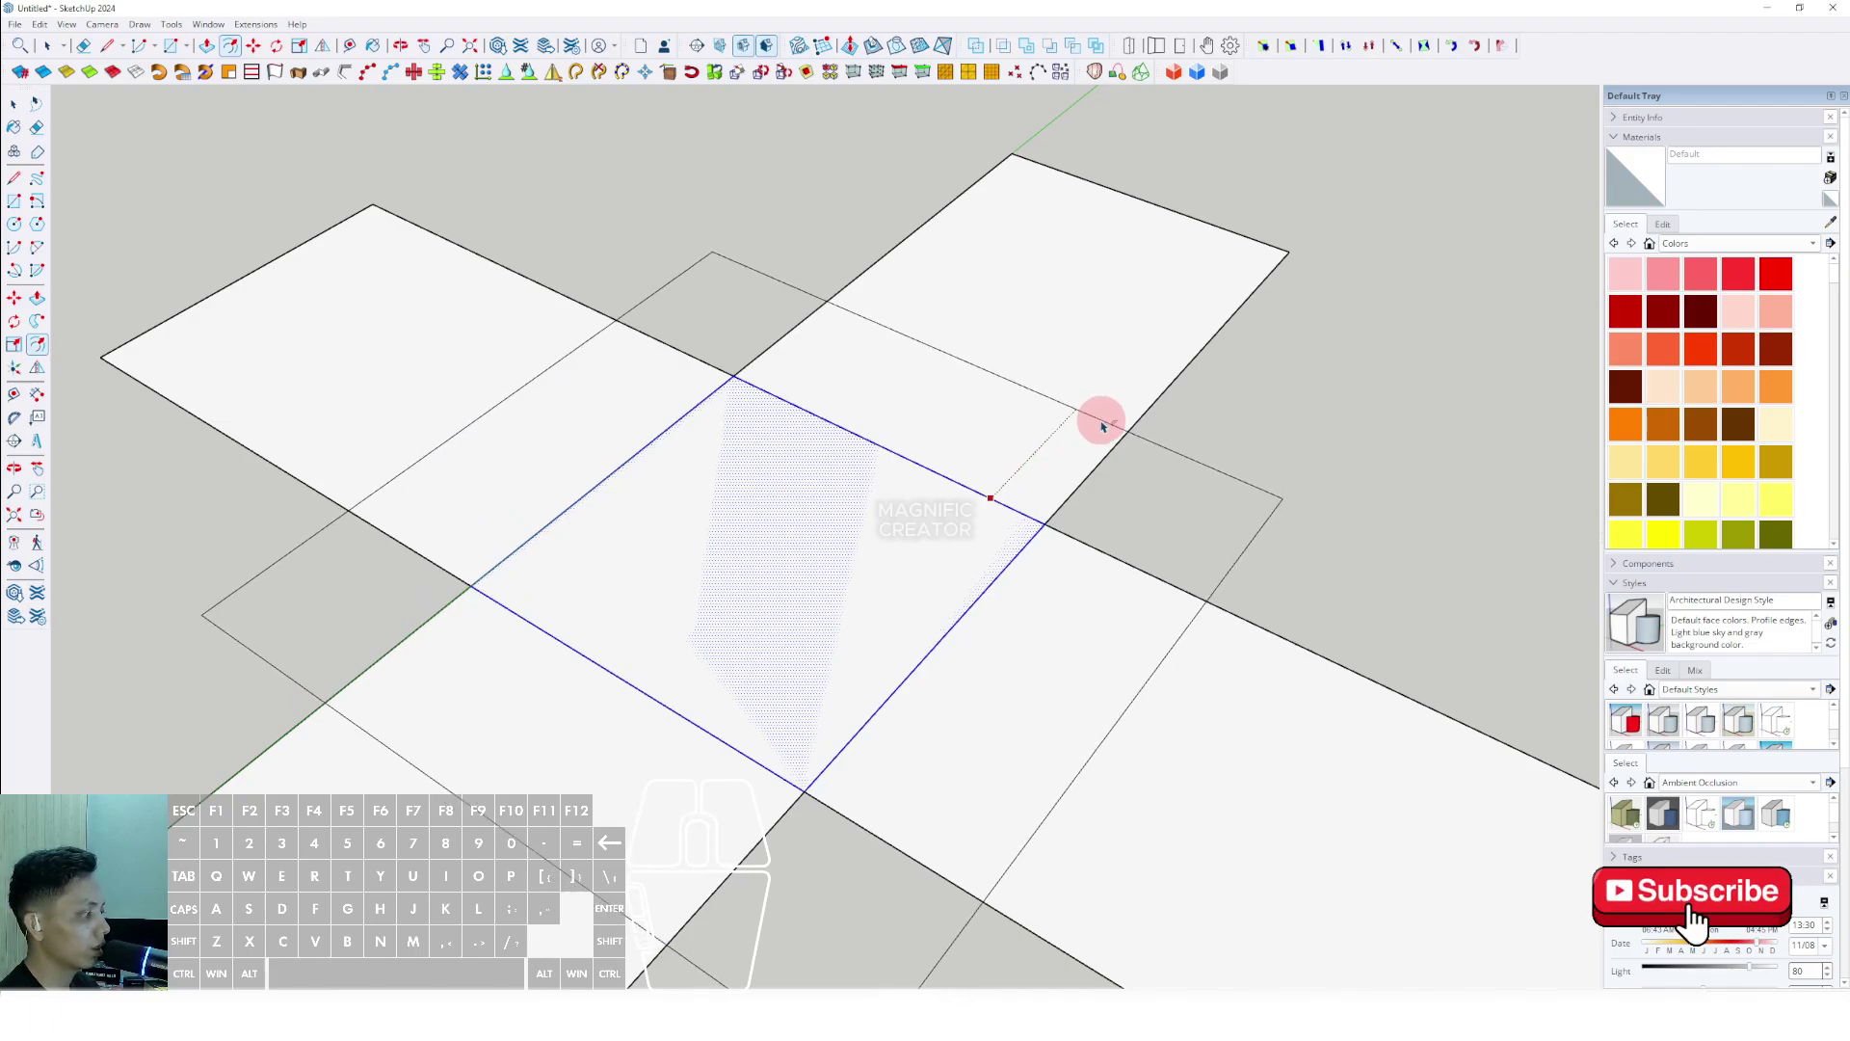
left_click(1102, 425)
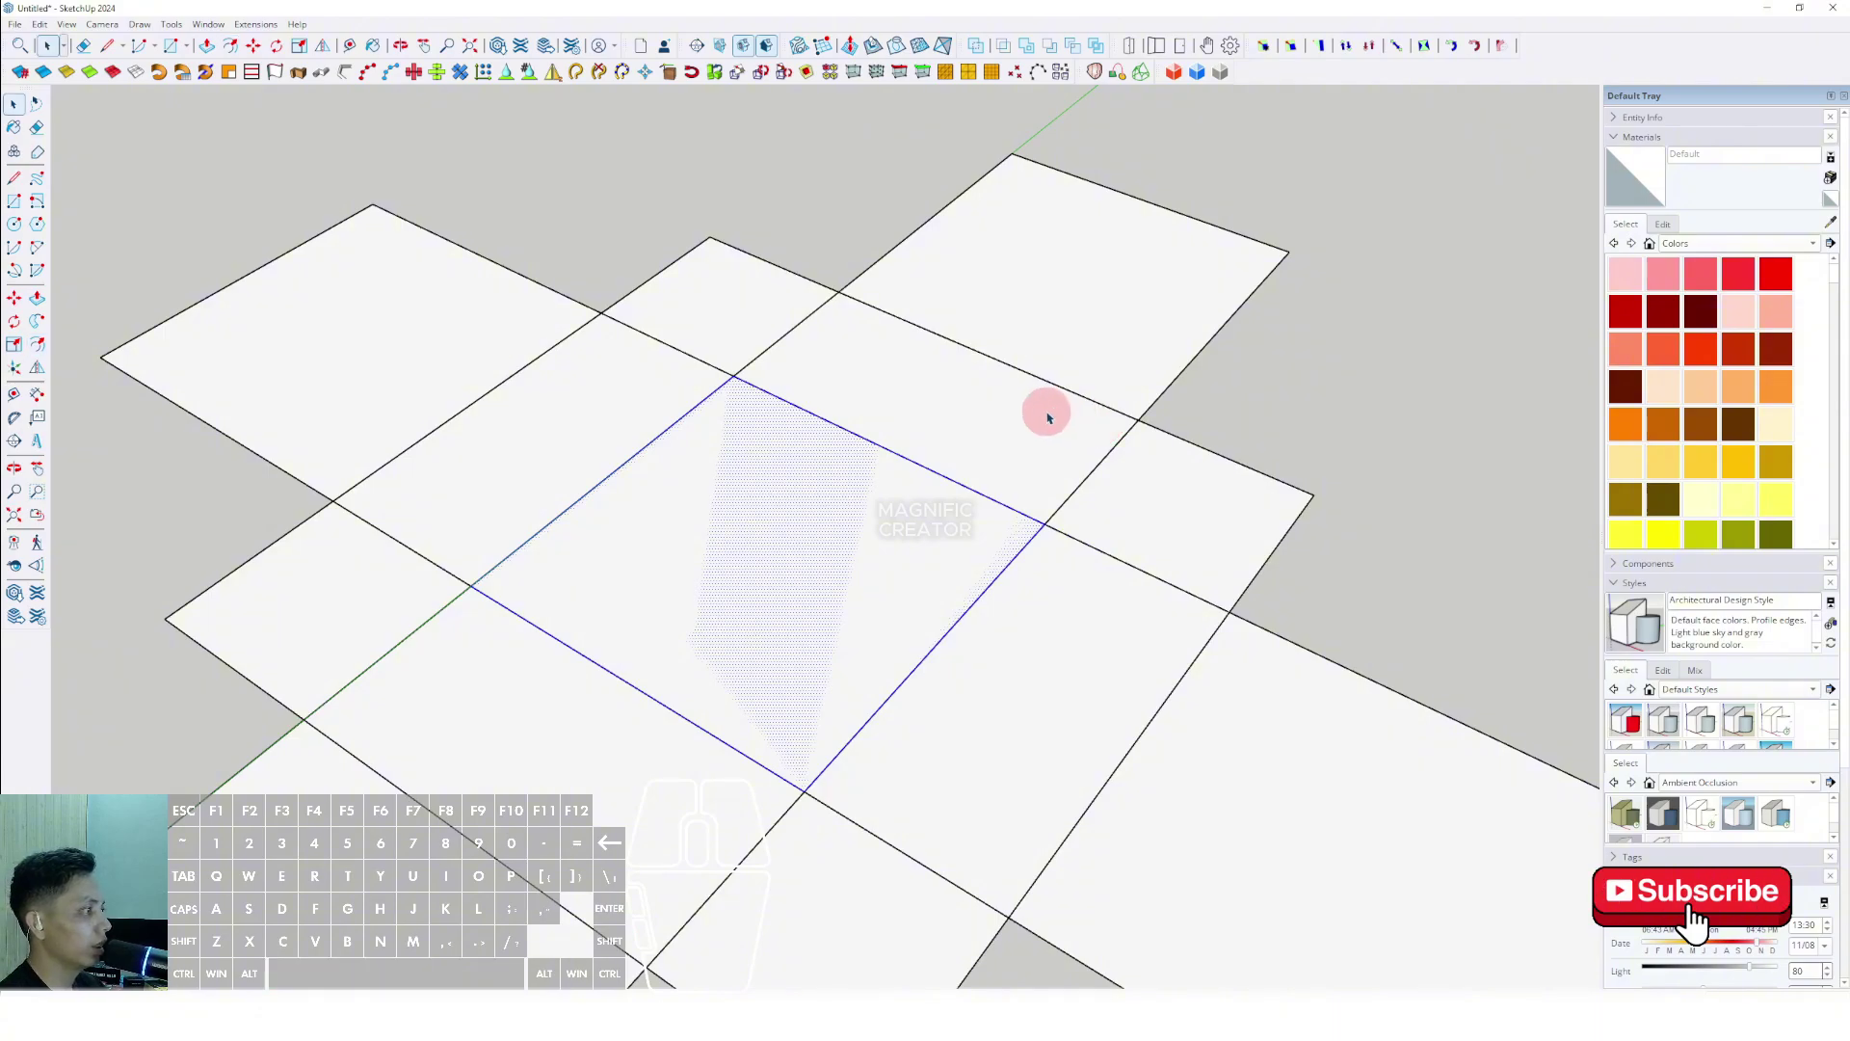
middle_click_drag(1044, 412, 800, 445, "shift")
middle_click_drag(800, 446, 417, 524)
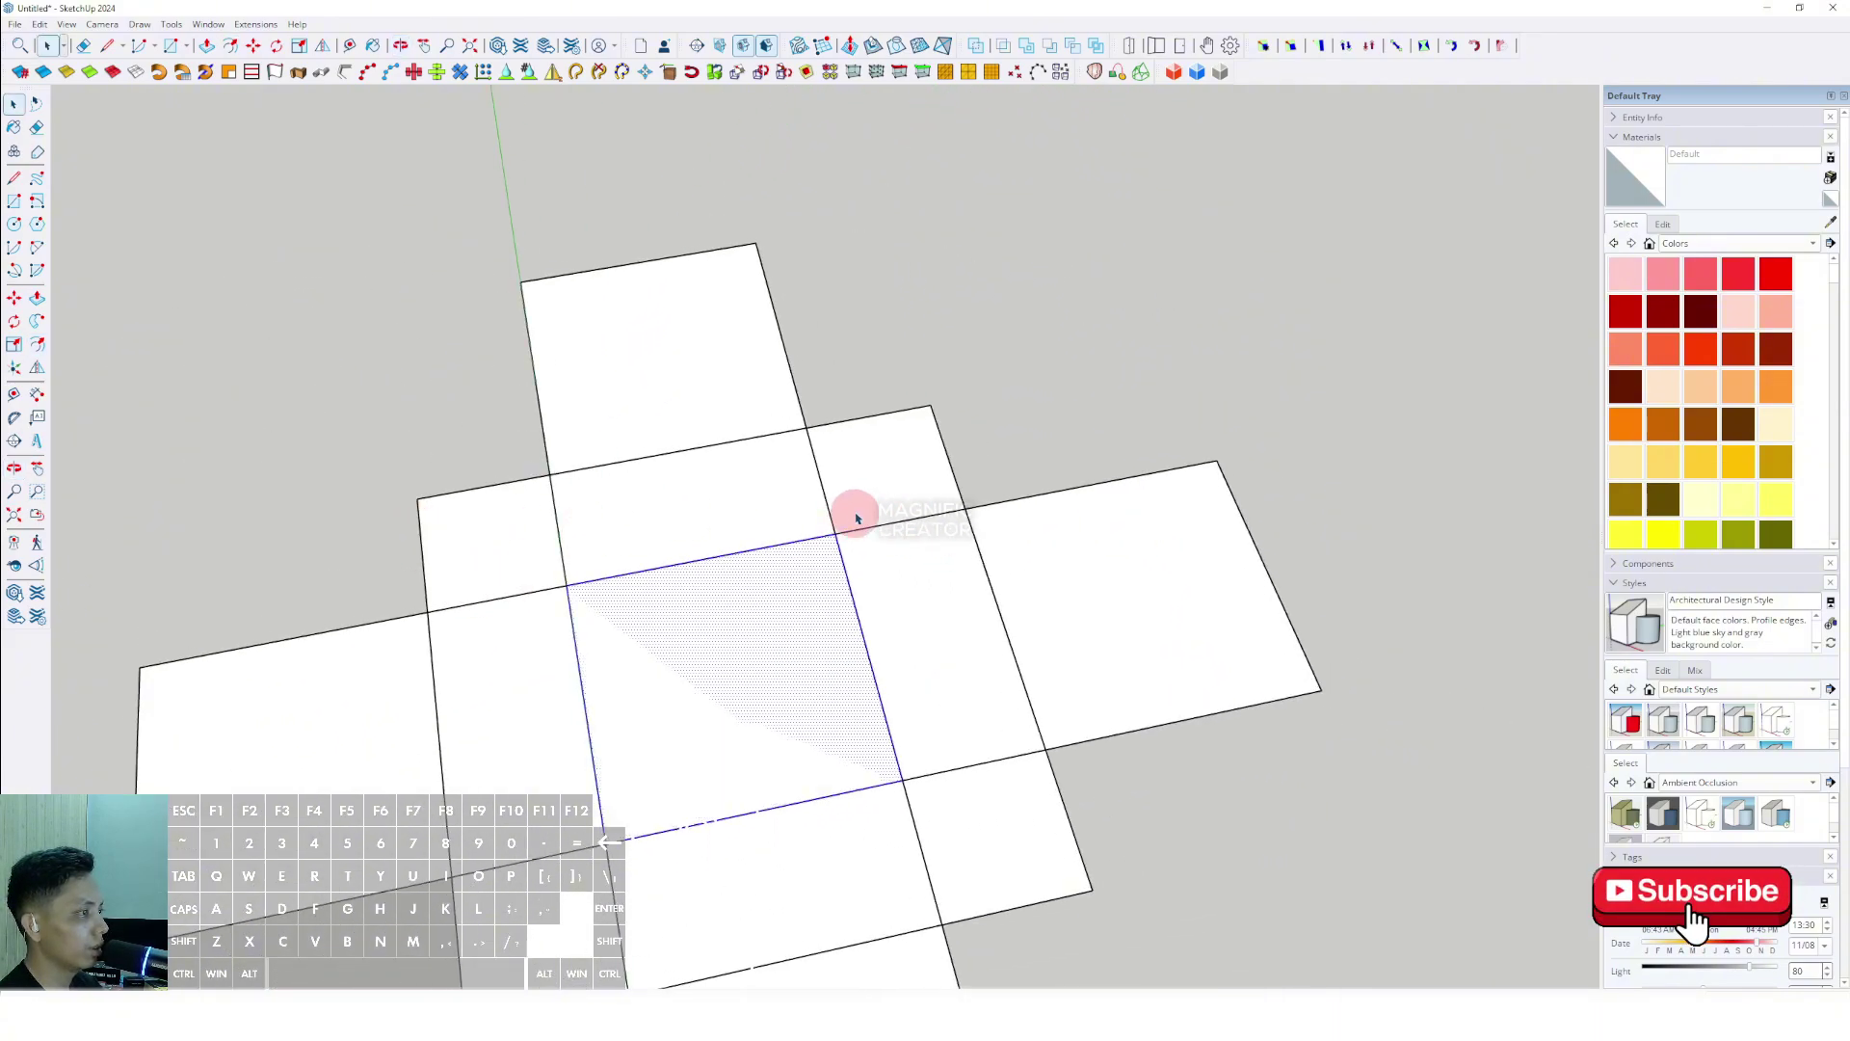
middle_click_drag(855, 511, 1012, 582)
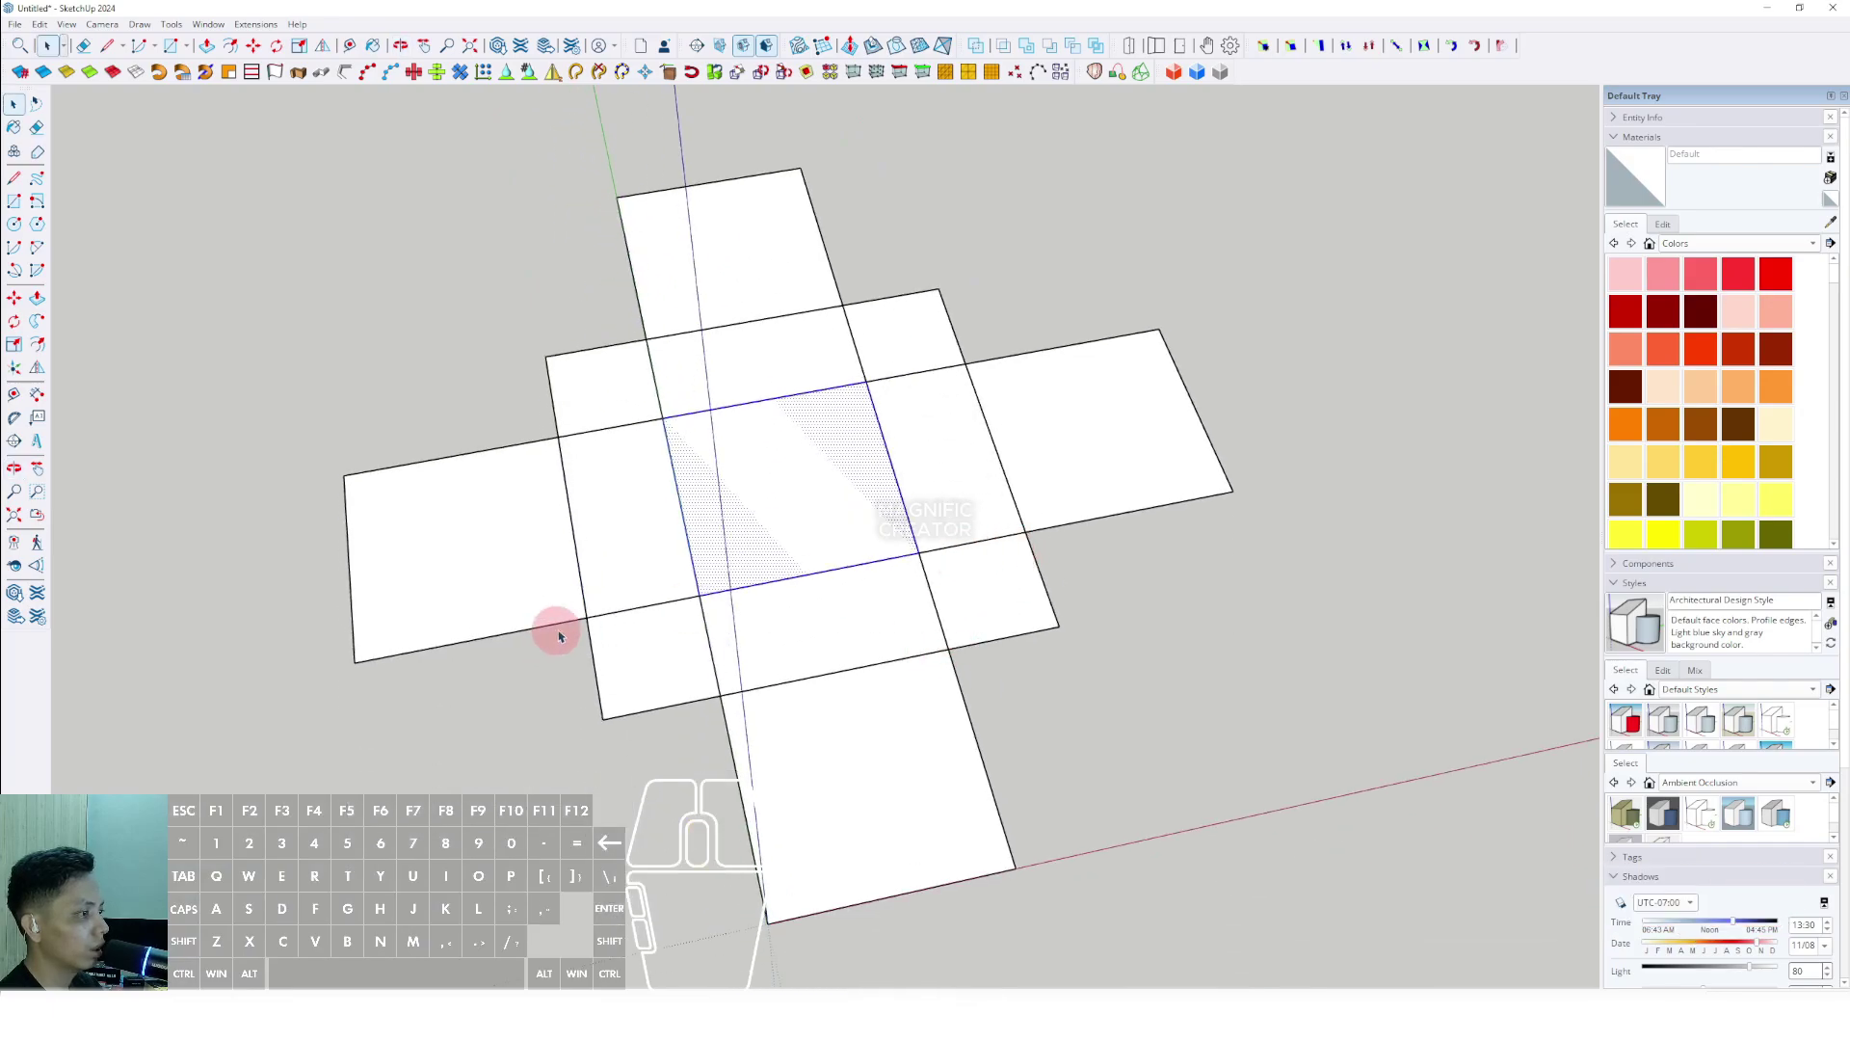
scroll(954, 501, "up", 3)
middle_click_drag(969, 499, 475, 491)
middle_click_drag(833, 592, 855, 501)
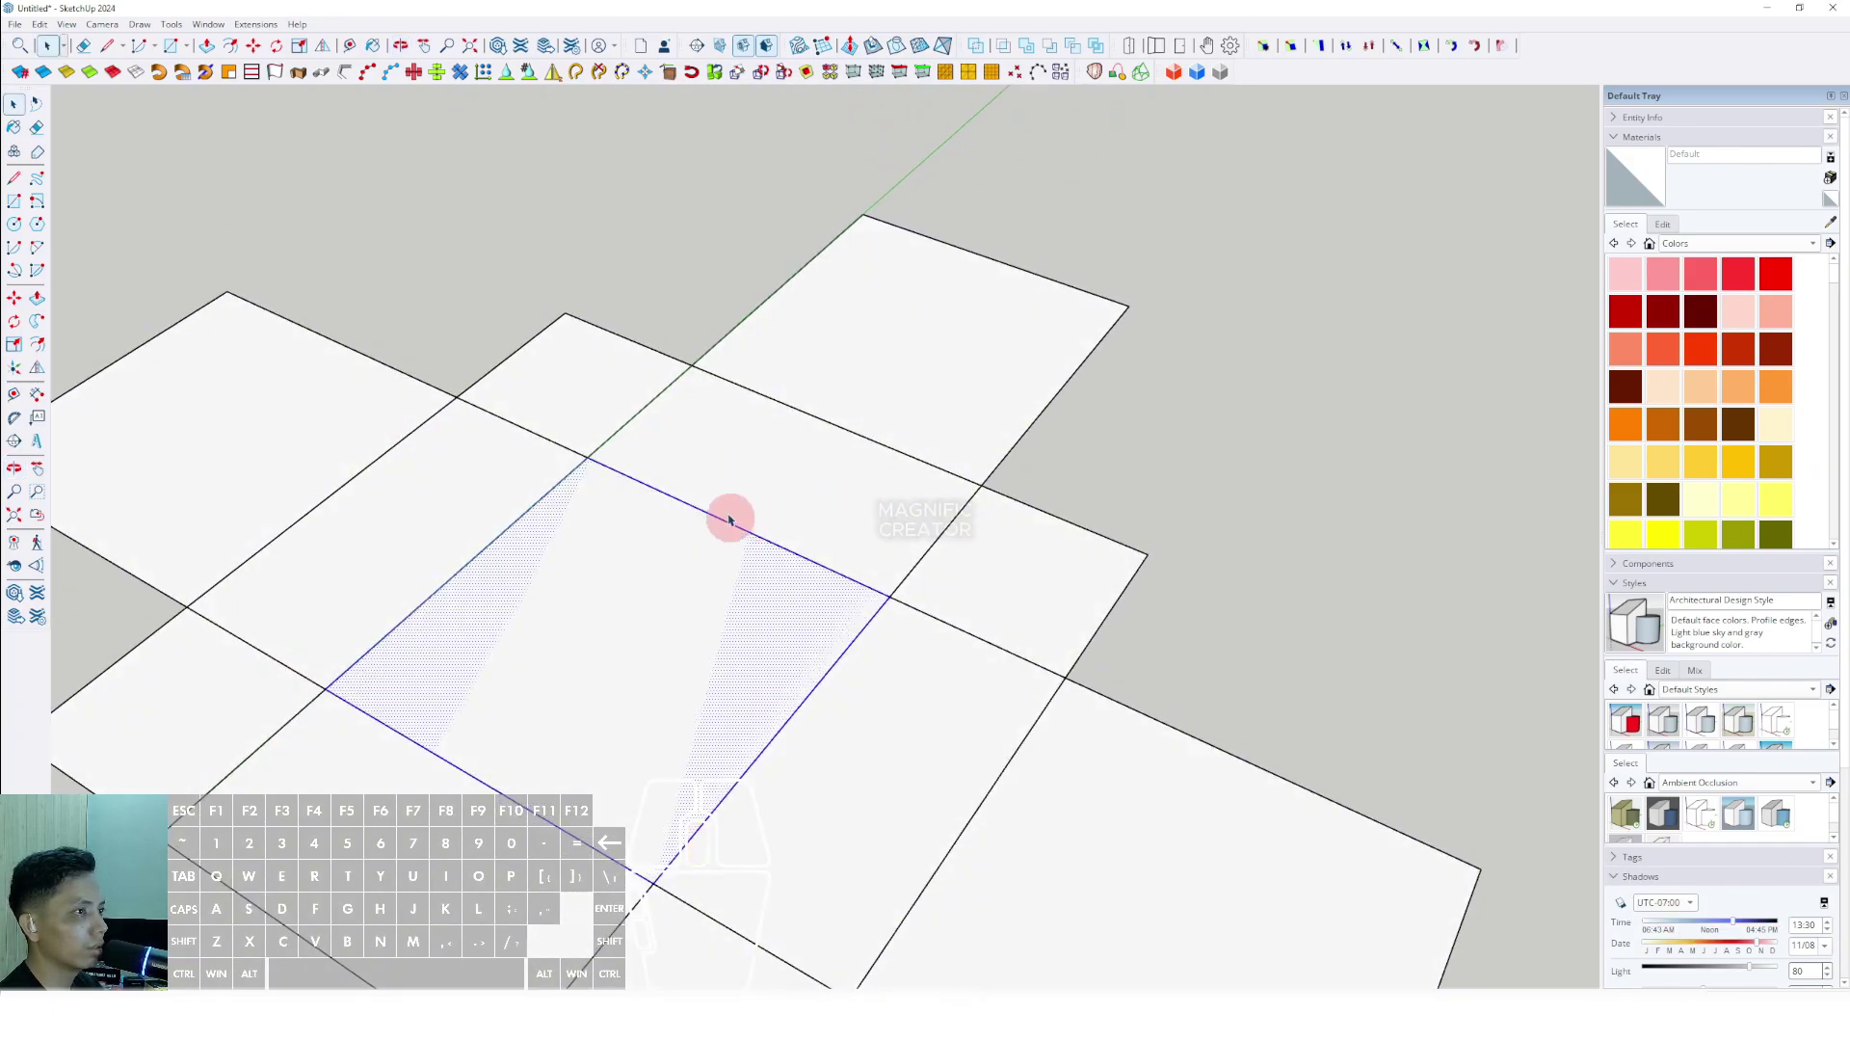
left_click(569, 199)
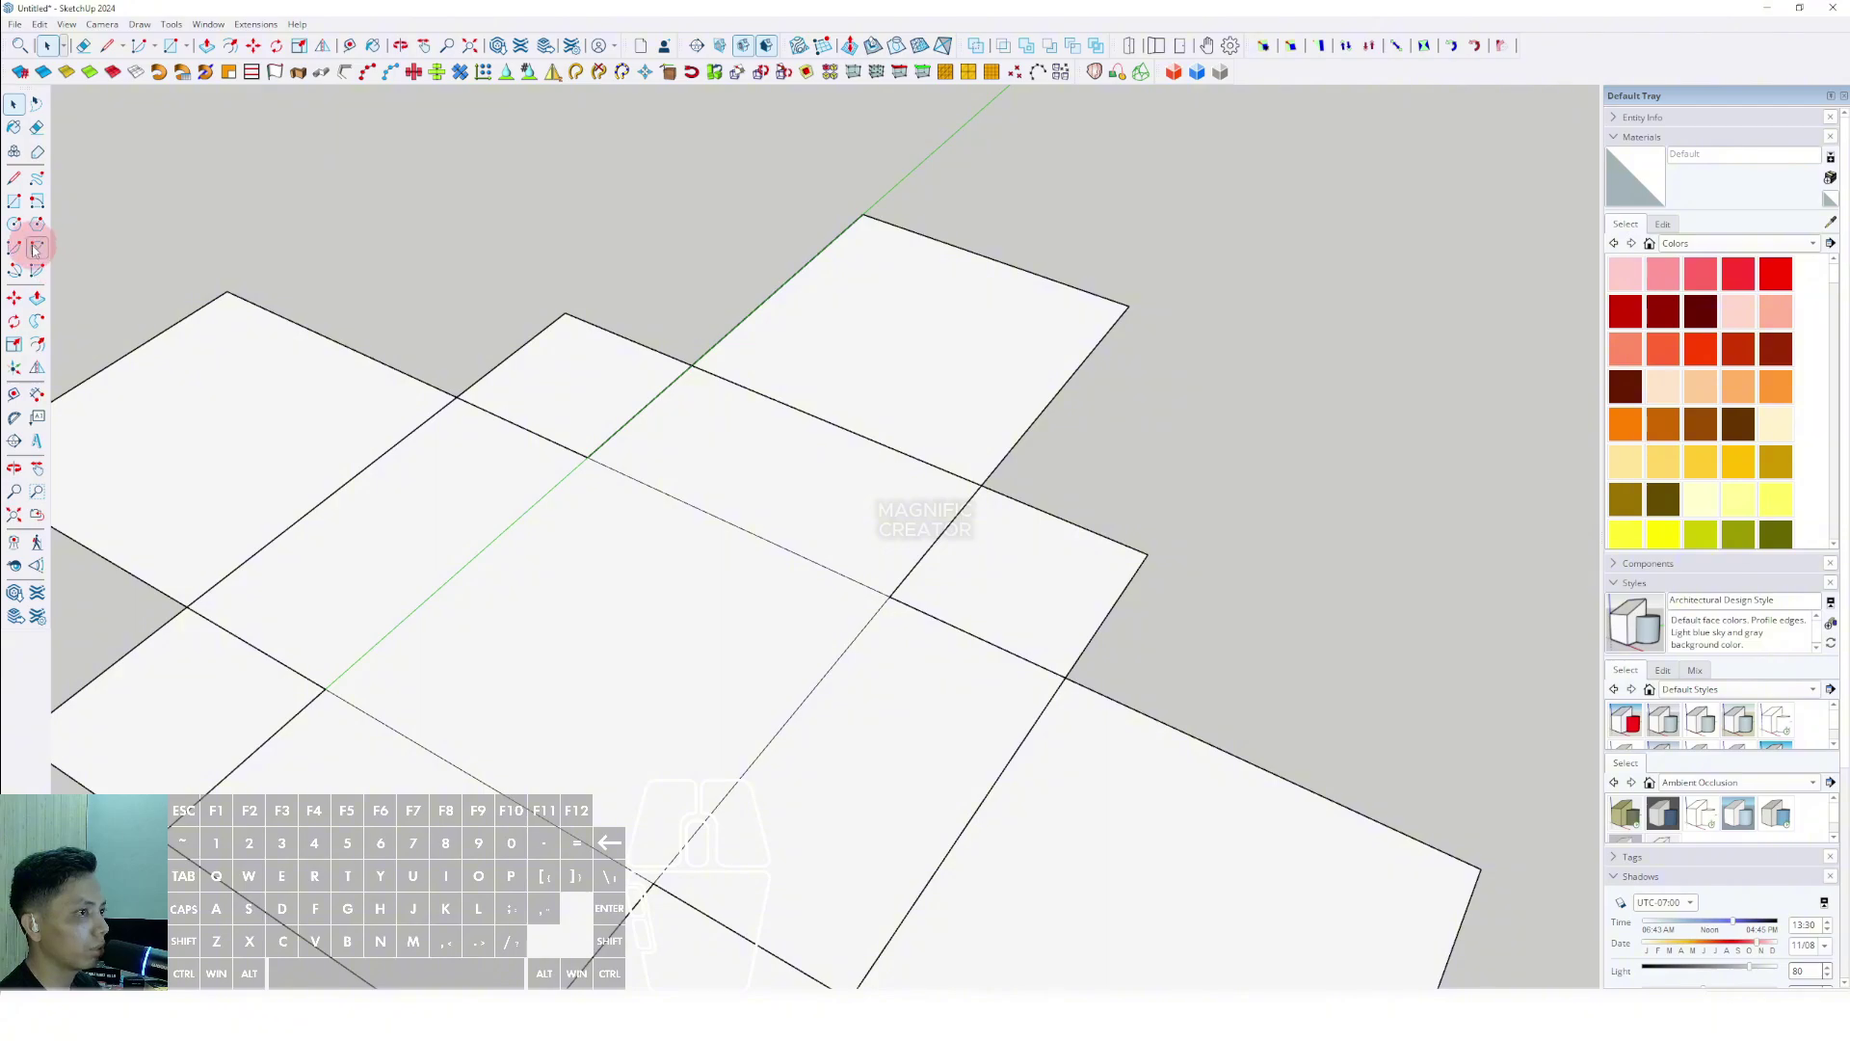
middle_click_drag(870, 585, 824, 479)
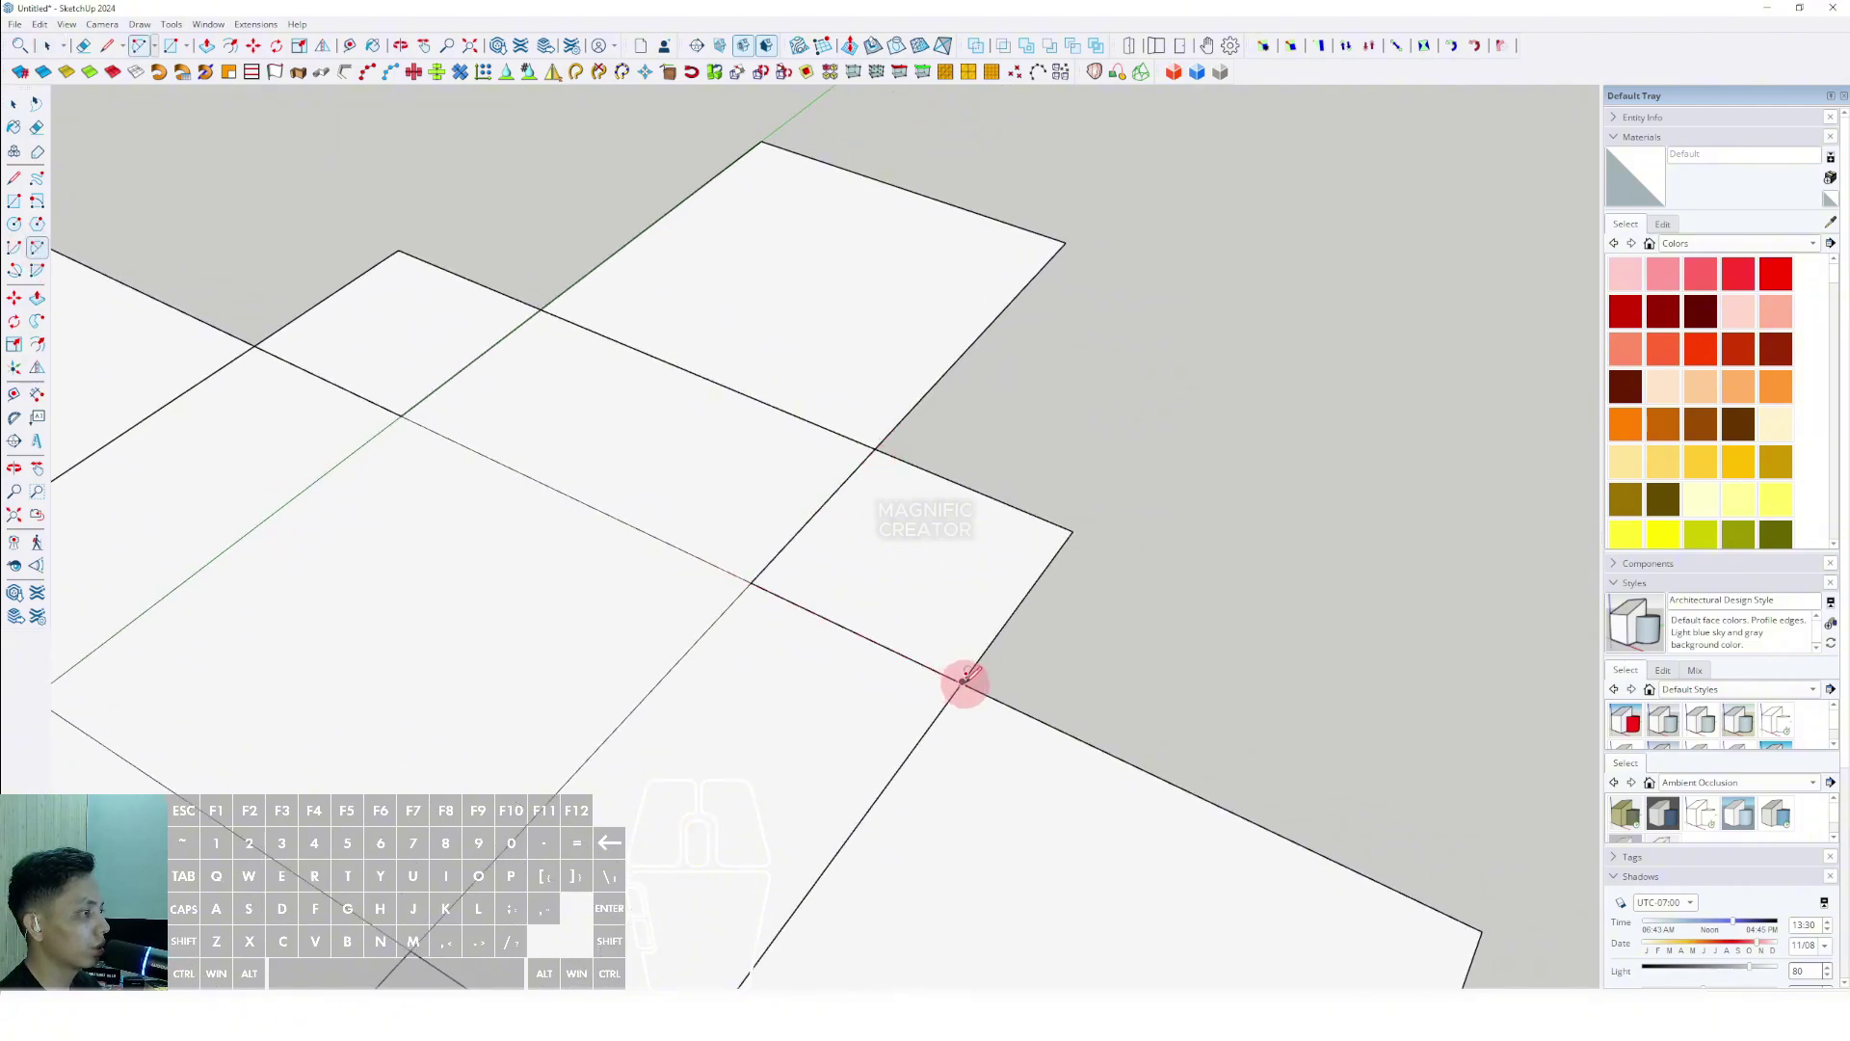
middle_click_drag(965, 680, 582, 637)
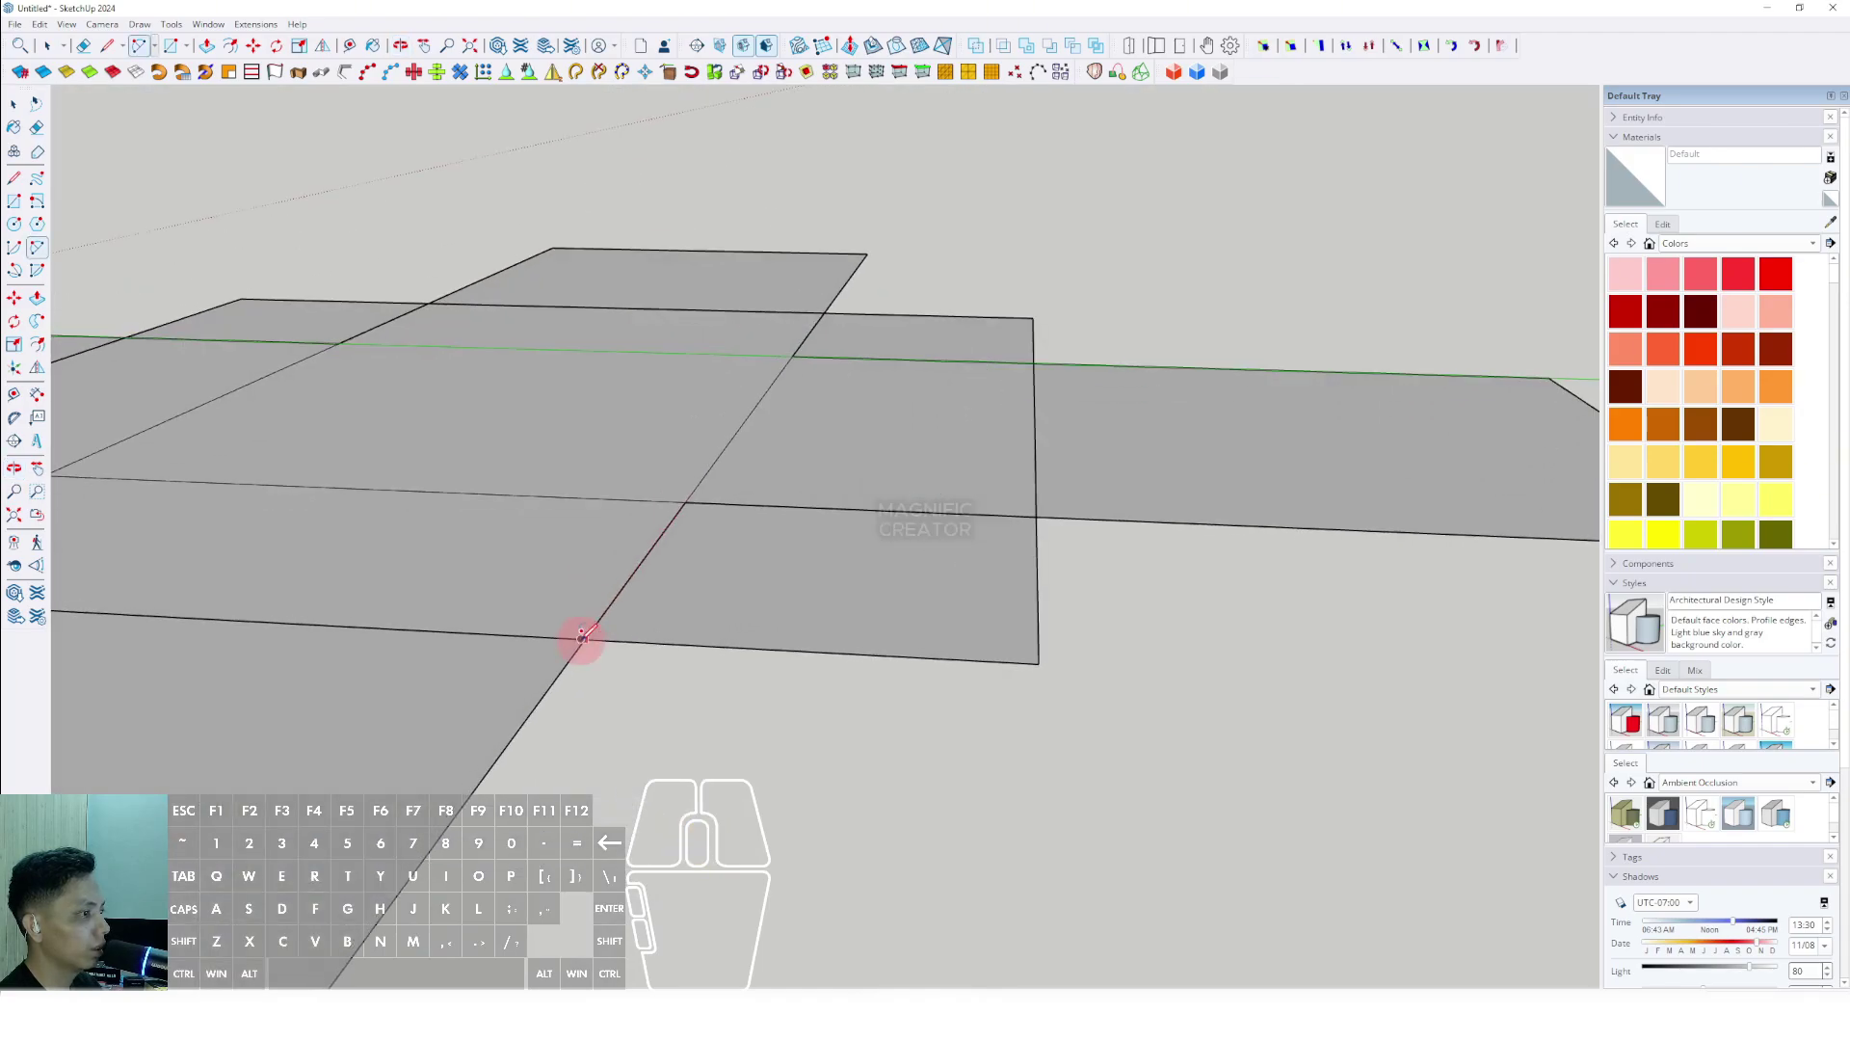
scroll(995, 508, "down", 5)
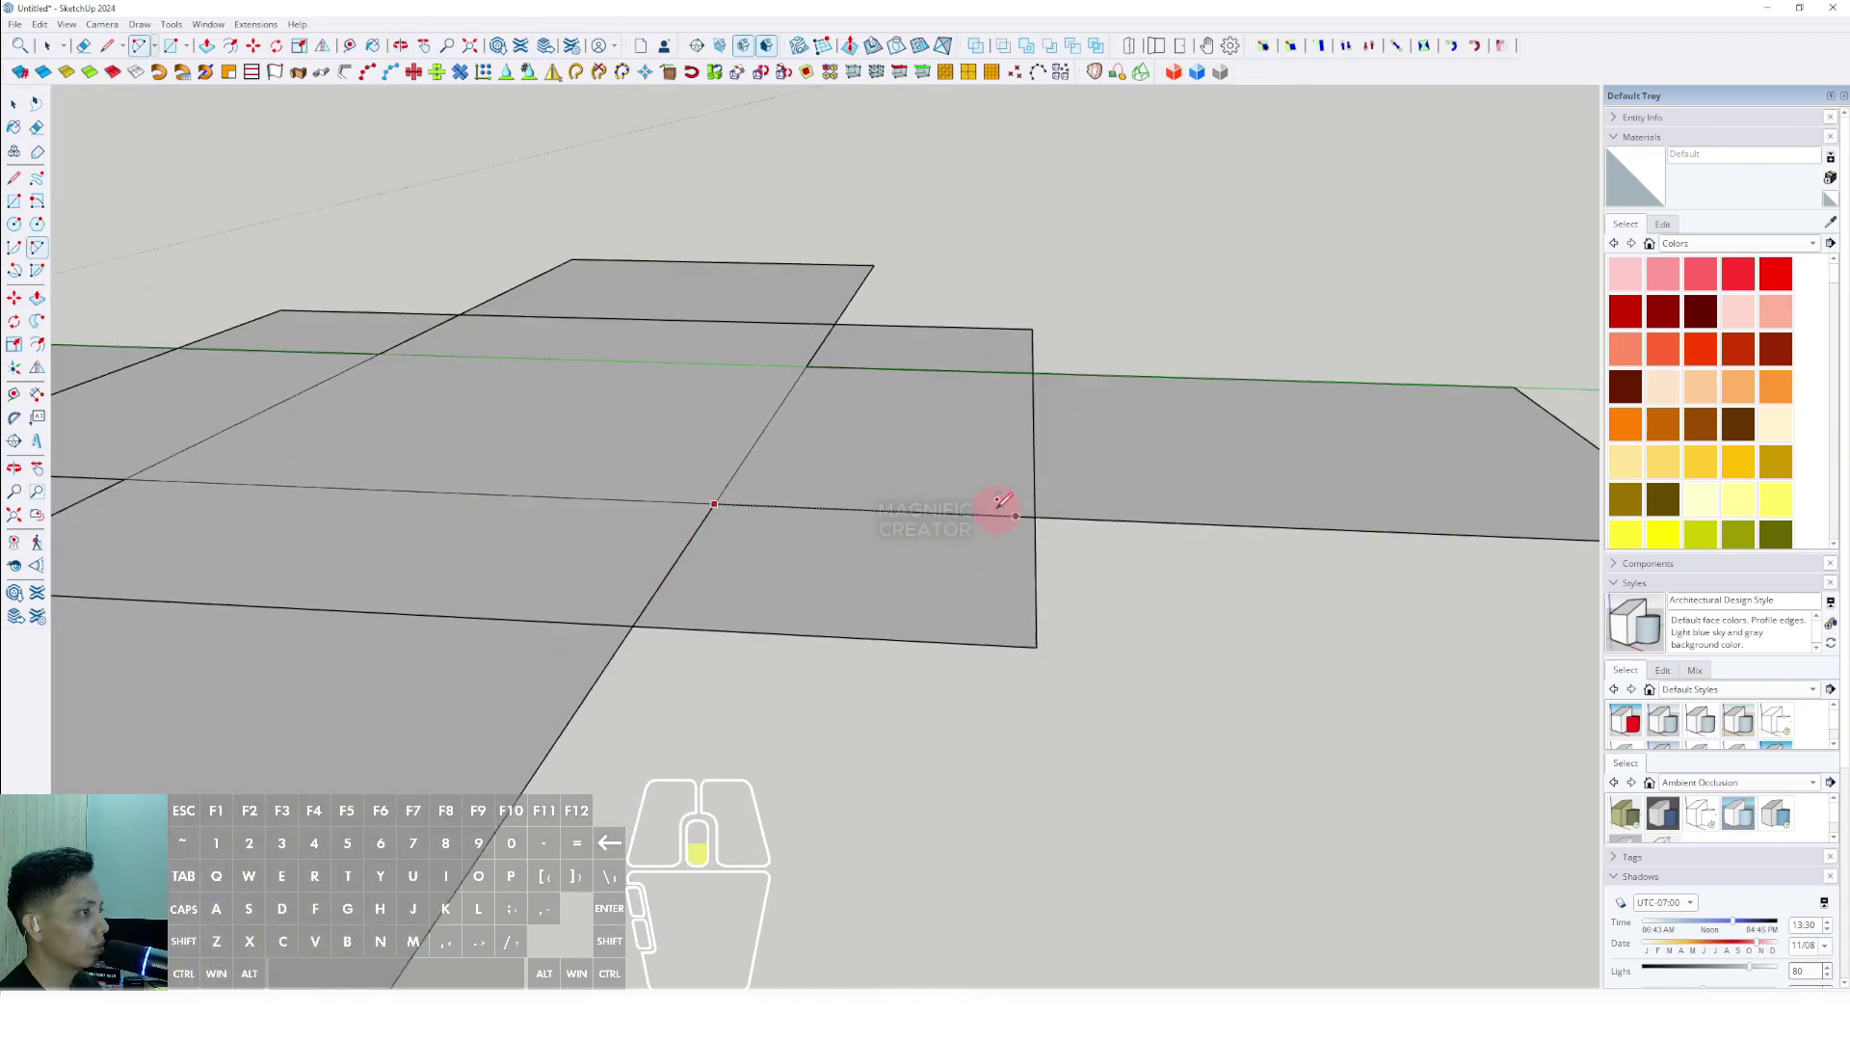
middle_click_drag(874, 467, 876, 598)
key("space")
Select the cross and the offset squares together and explode them into shared loose geometry.
left_click_drag(1096, 744, 458, 218)
scroll(730, 431, "up", 2)
right_click(744, 331)
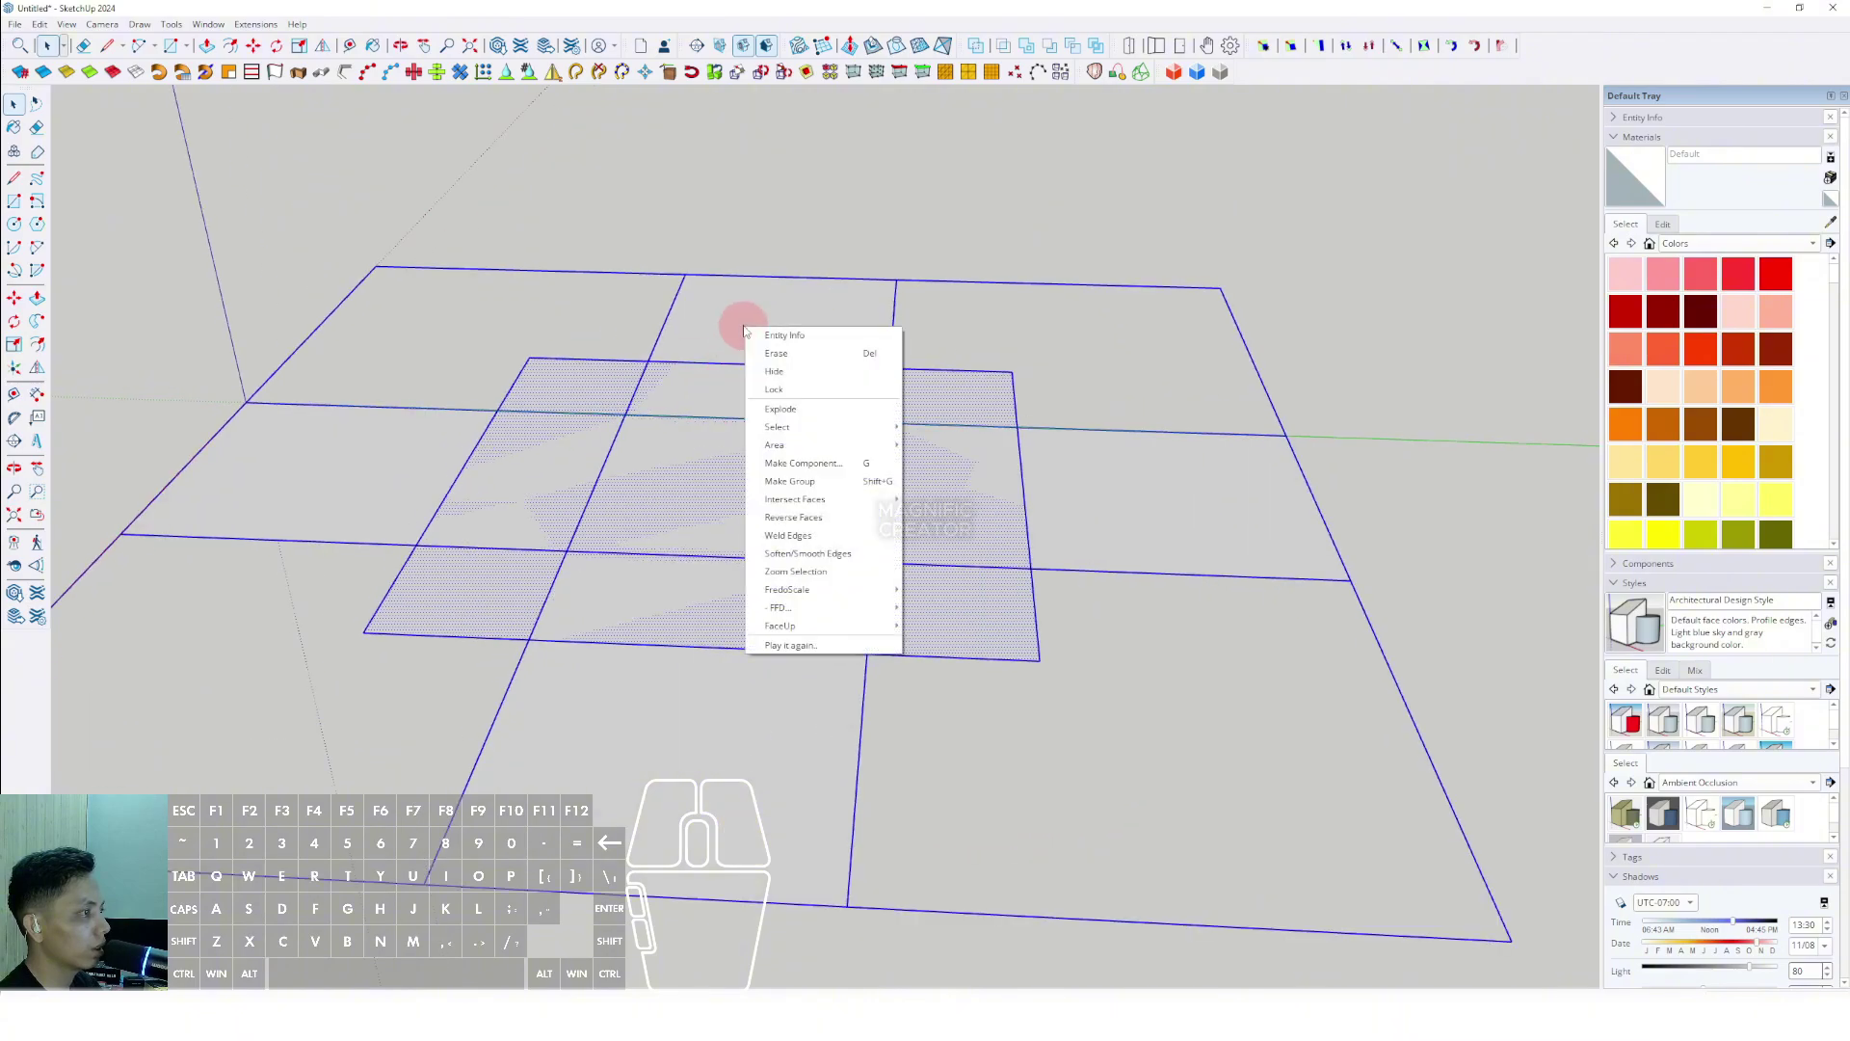
left_click(783, 410)
middle_click_drag(897, 532, 700, 624, "shift")
left_click(759, 590)
left_click(904, 490)
scroll(768, 598, "up", 3)
left_click(156, 195)
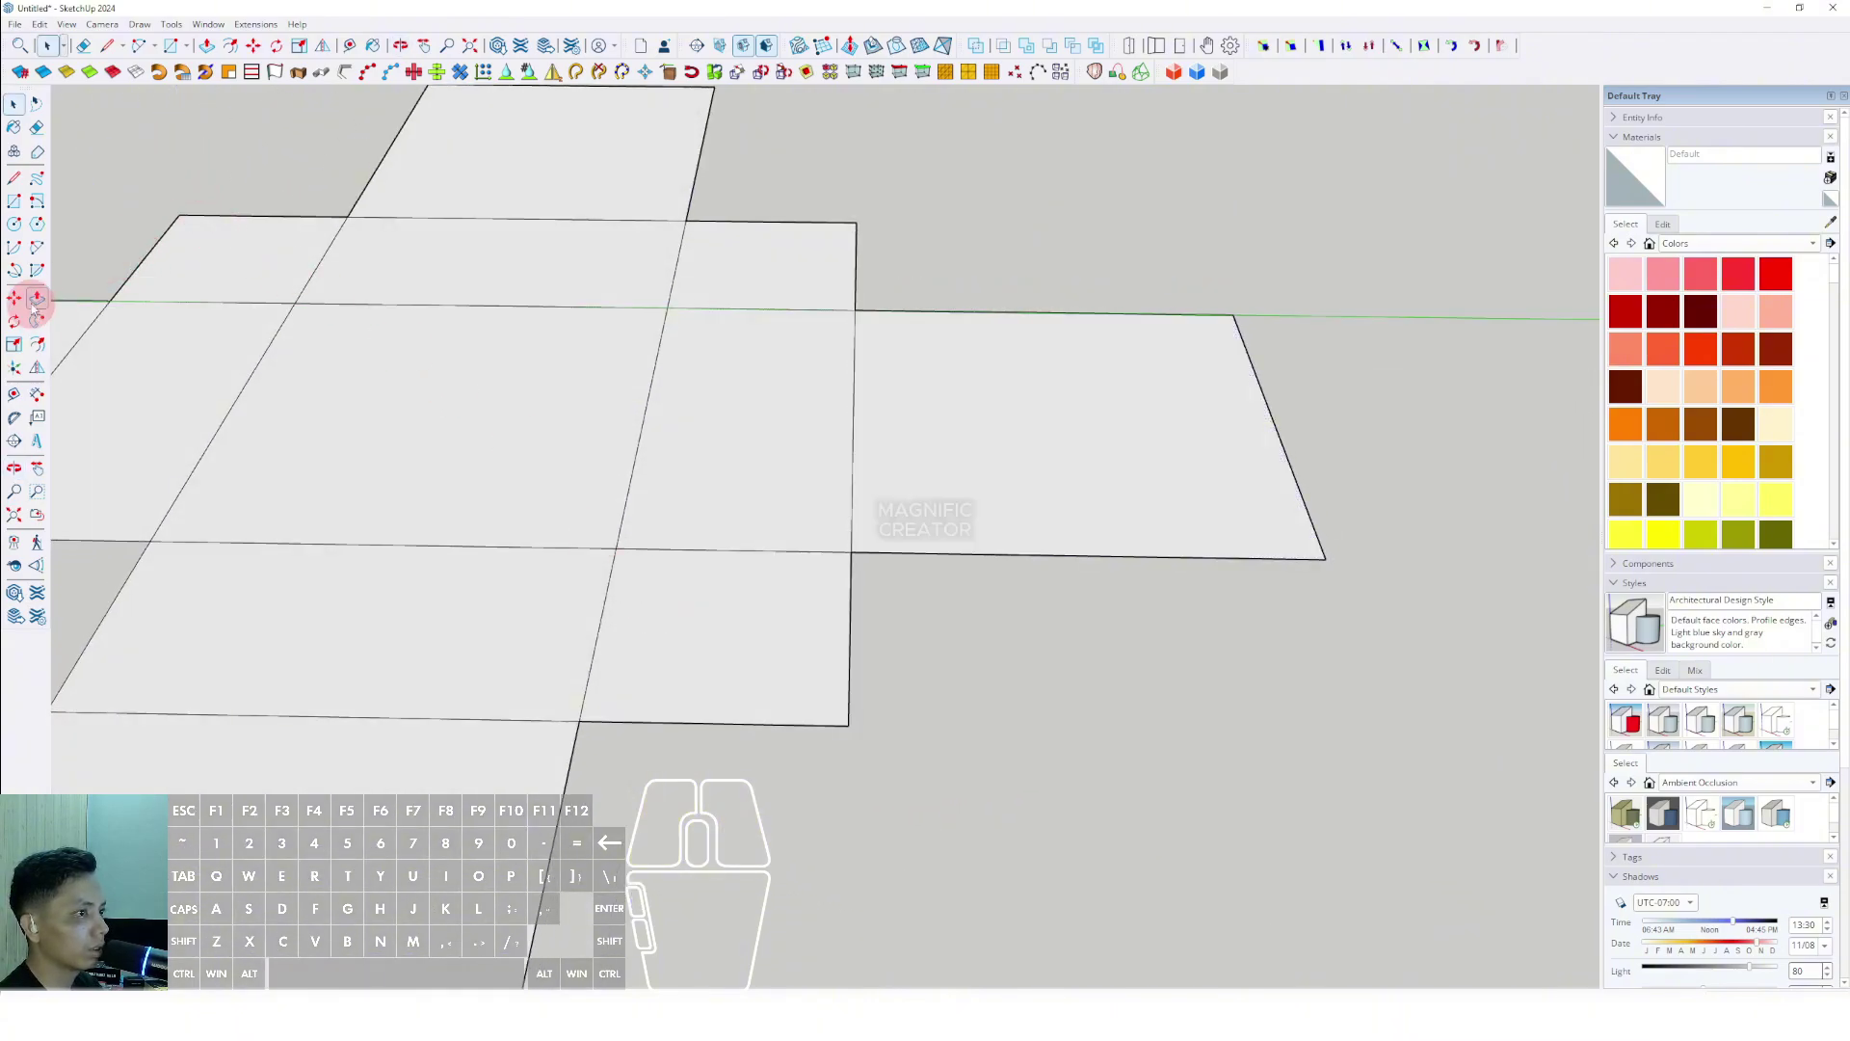
Try a two-point arc across one corner of the larger square, between the points where it meets two adjacent cross arms.
left_click(36, 249)
left_click(377, 464)
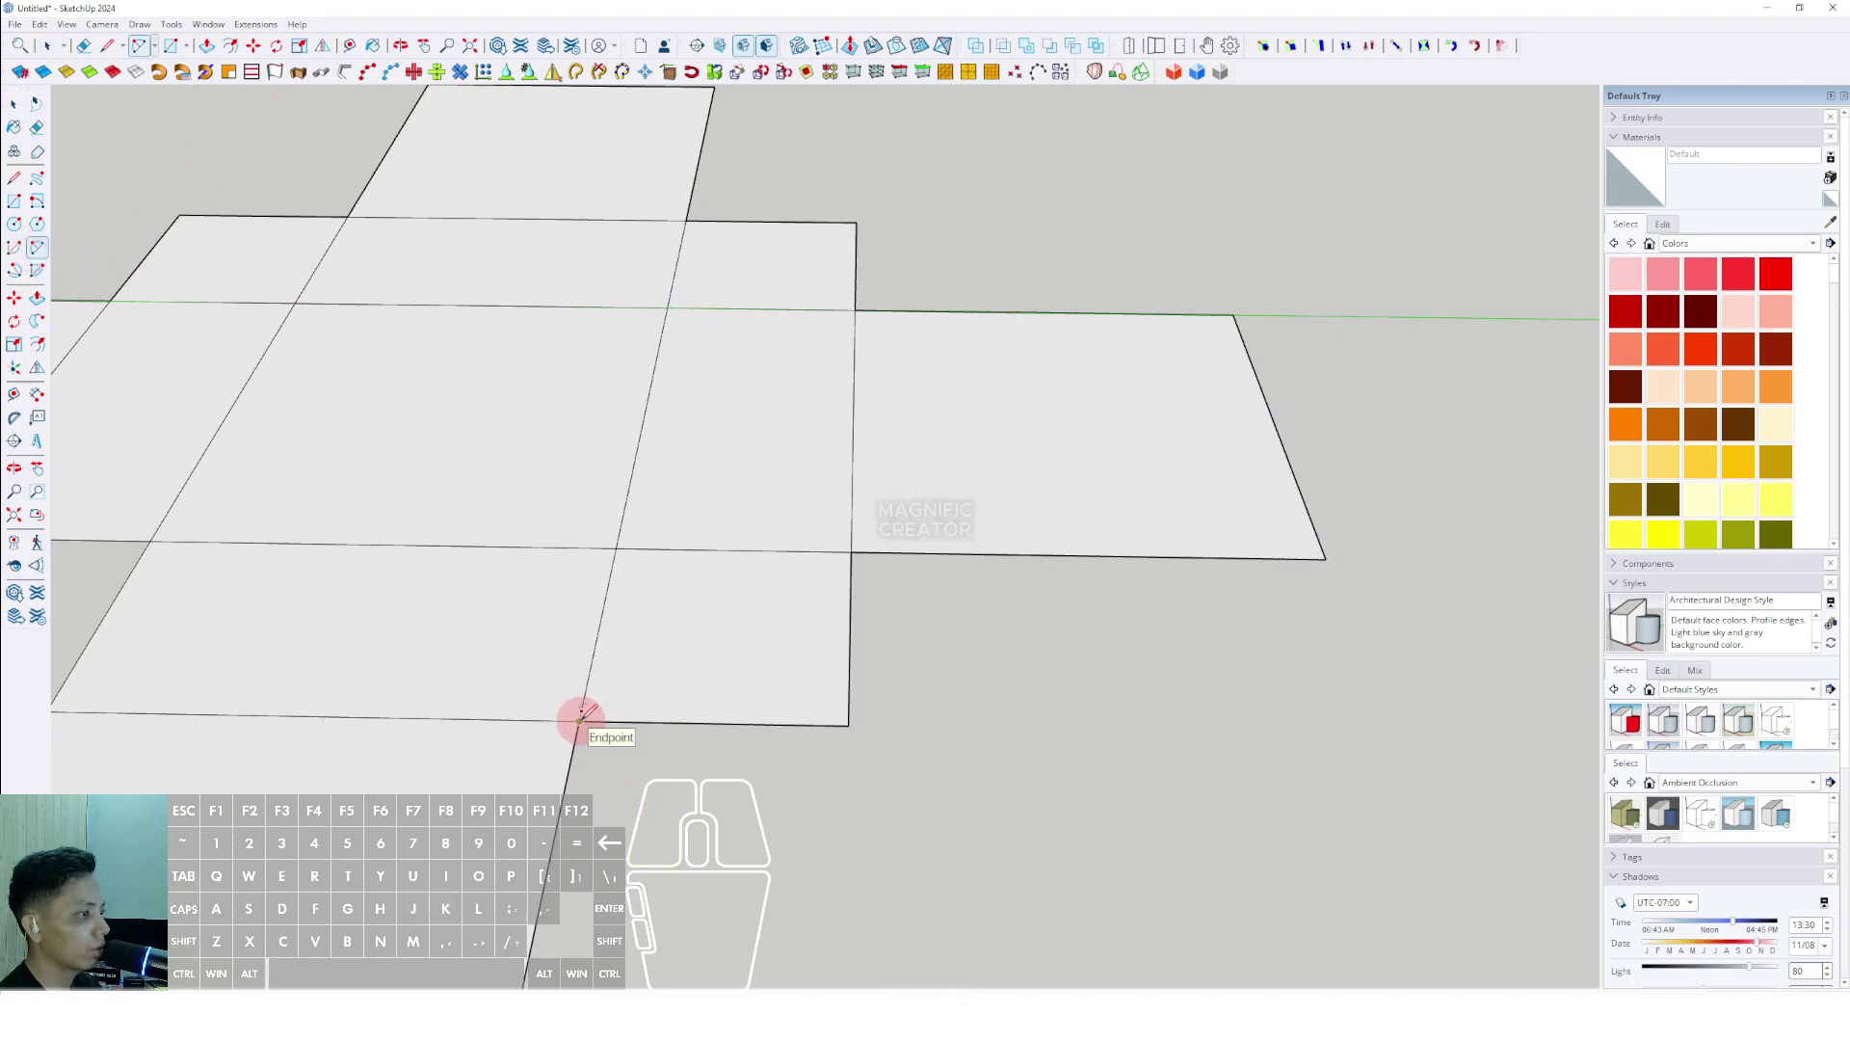
left_click(852, 551)
scroll(841, 549, "down", 2)
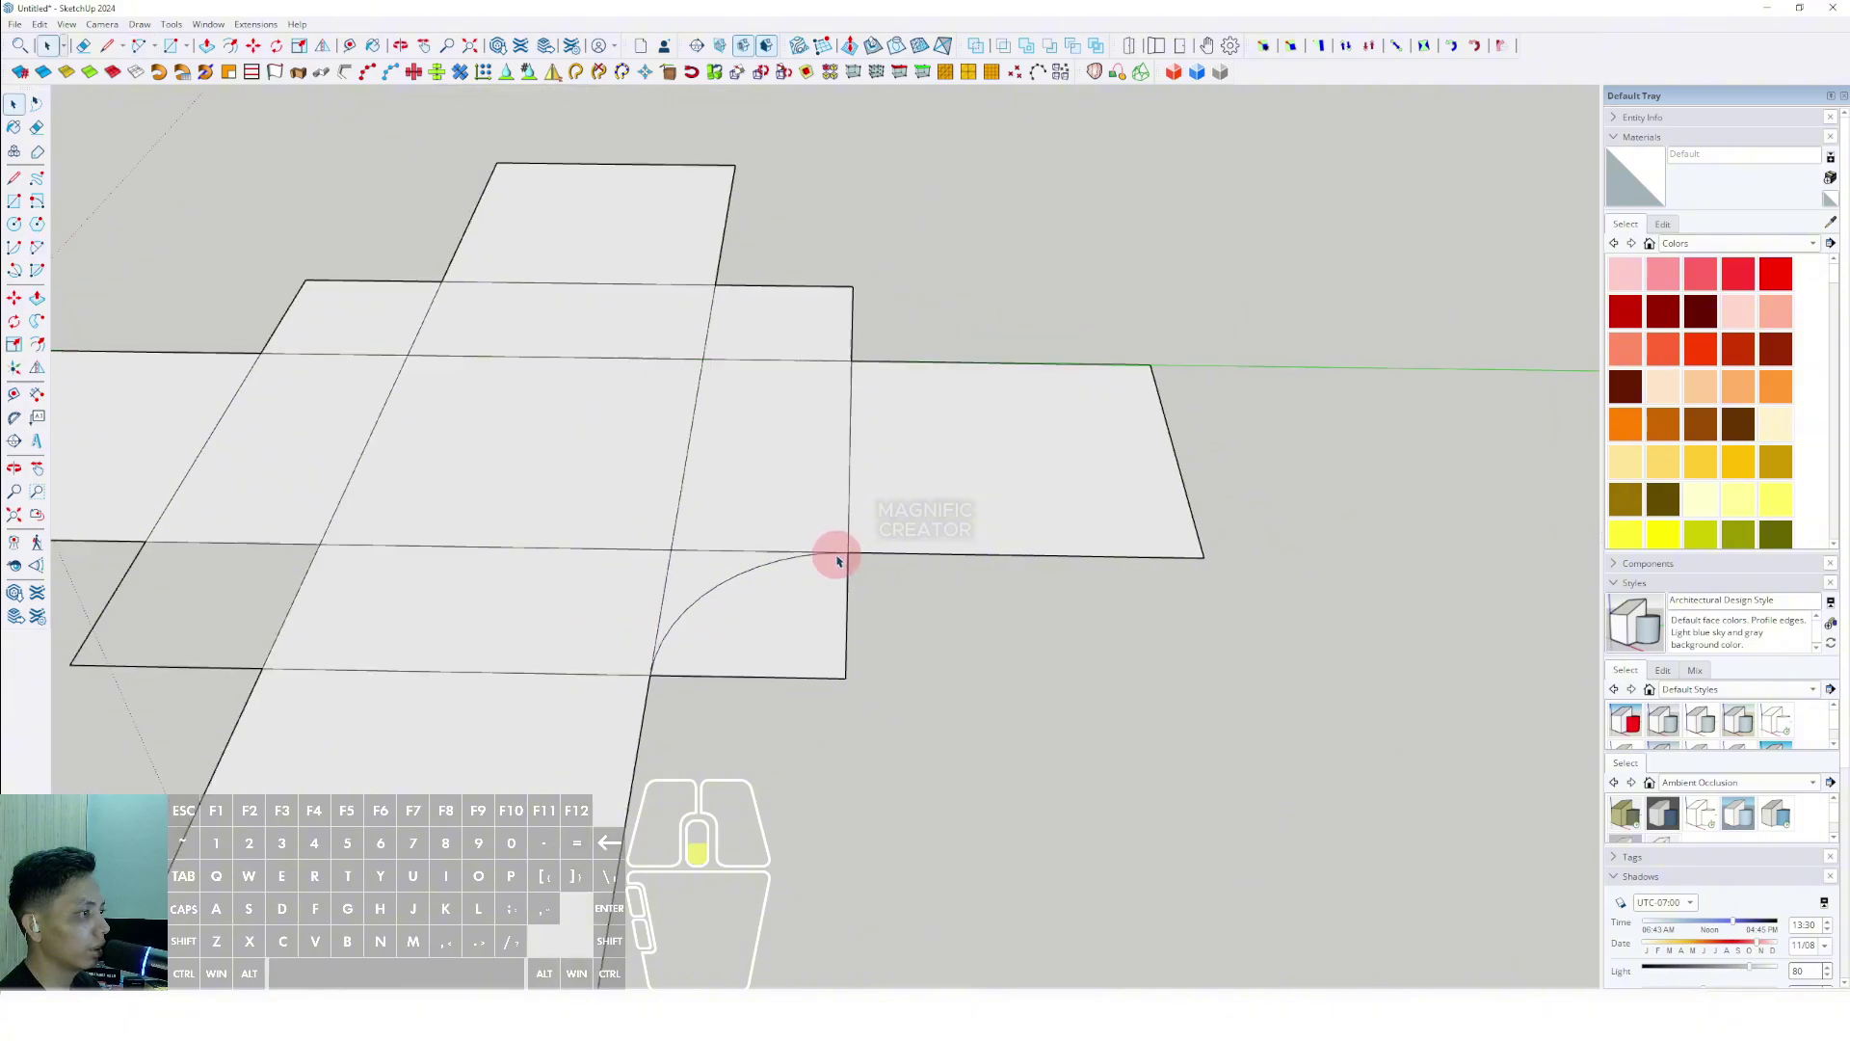
scroll(688, 625, "up", 3)
key("space")
mouse_move(688, 625)
middle_mouse_down()
mouse_move(929, 595)
mouse_move(868, 467)
middle_mouse_up()
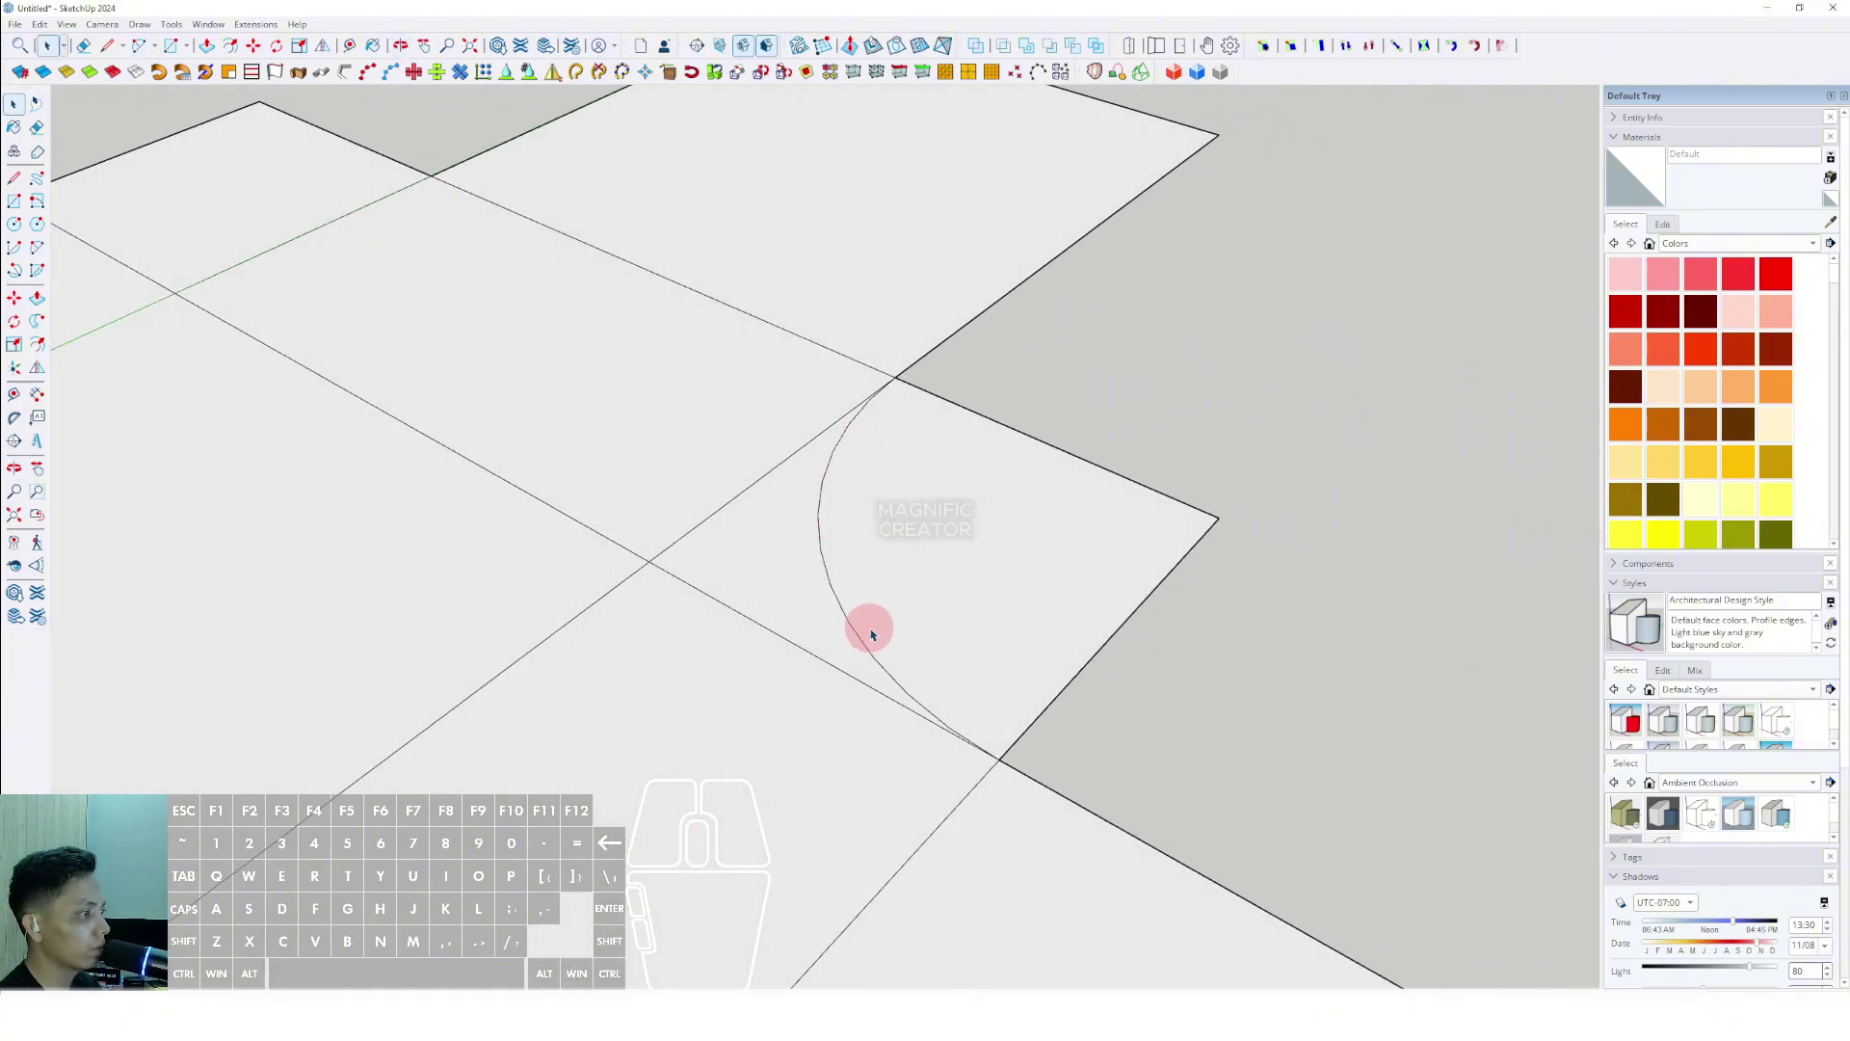
middle_click_drag(826, 625, 825, 548)
scroll(839, 553, "up", 2)
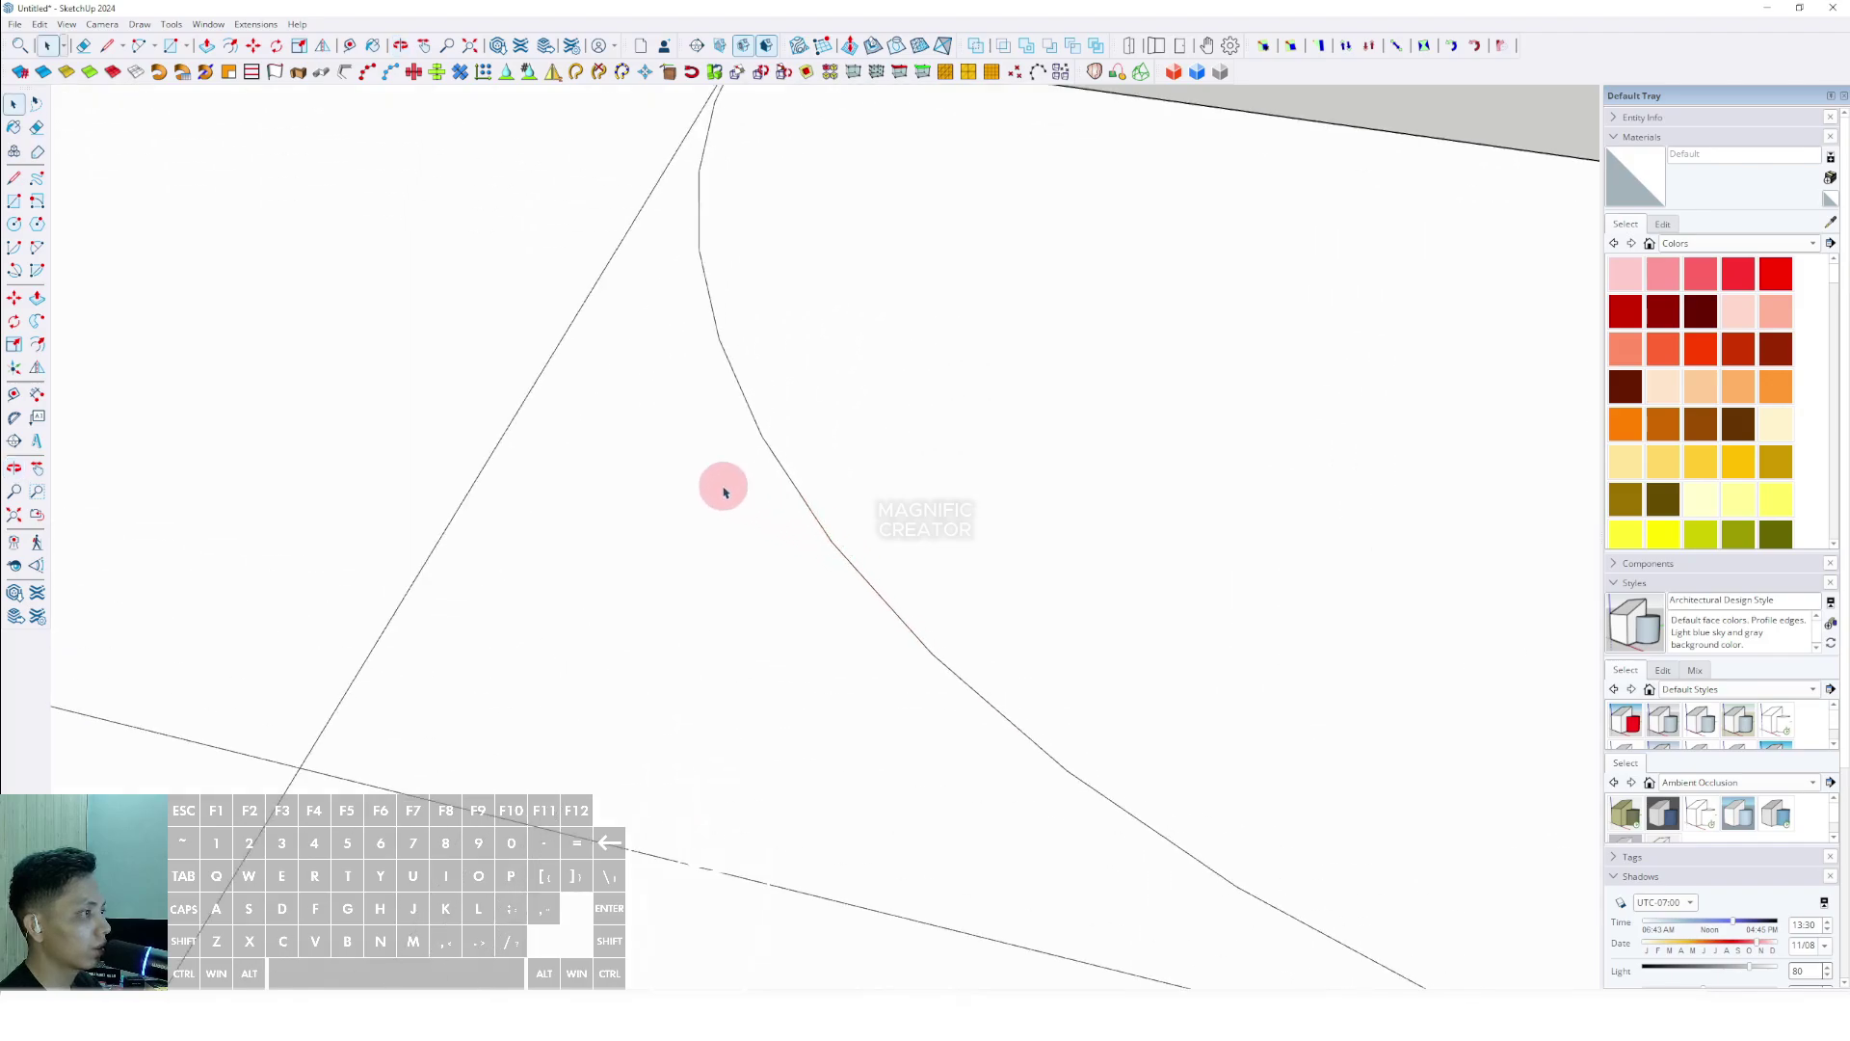
middle_click_drag(724, 492, 617, 489)
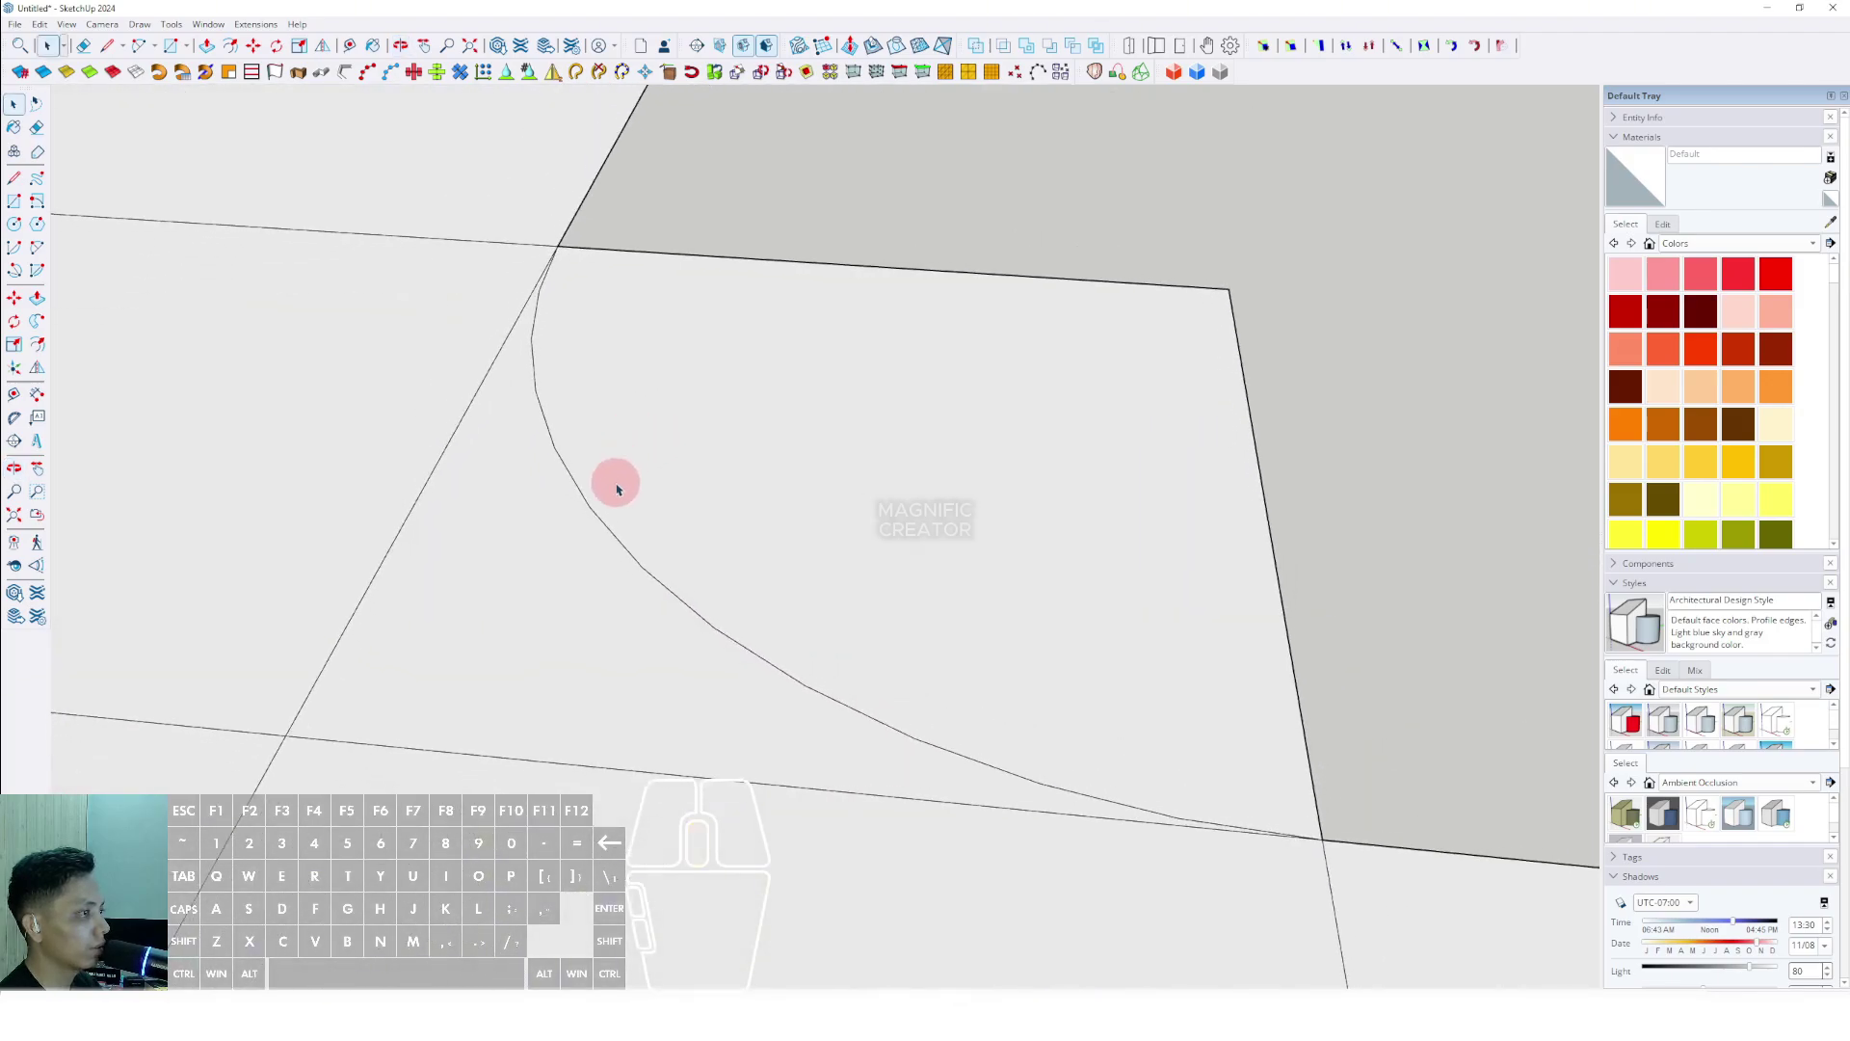
scroll(618, 489, "down", 2)
key("ctrl+z")
Redraw the inward-curving arc across the same corner of the larger square, from one arm's edge to the other's.
scroll(643, 530, "down", 3)
scroll(590, 495, "up", 2)
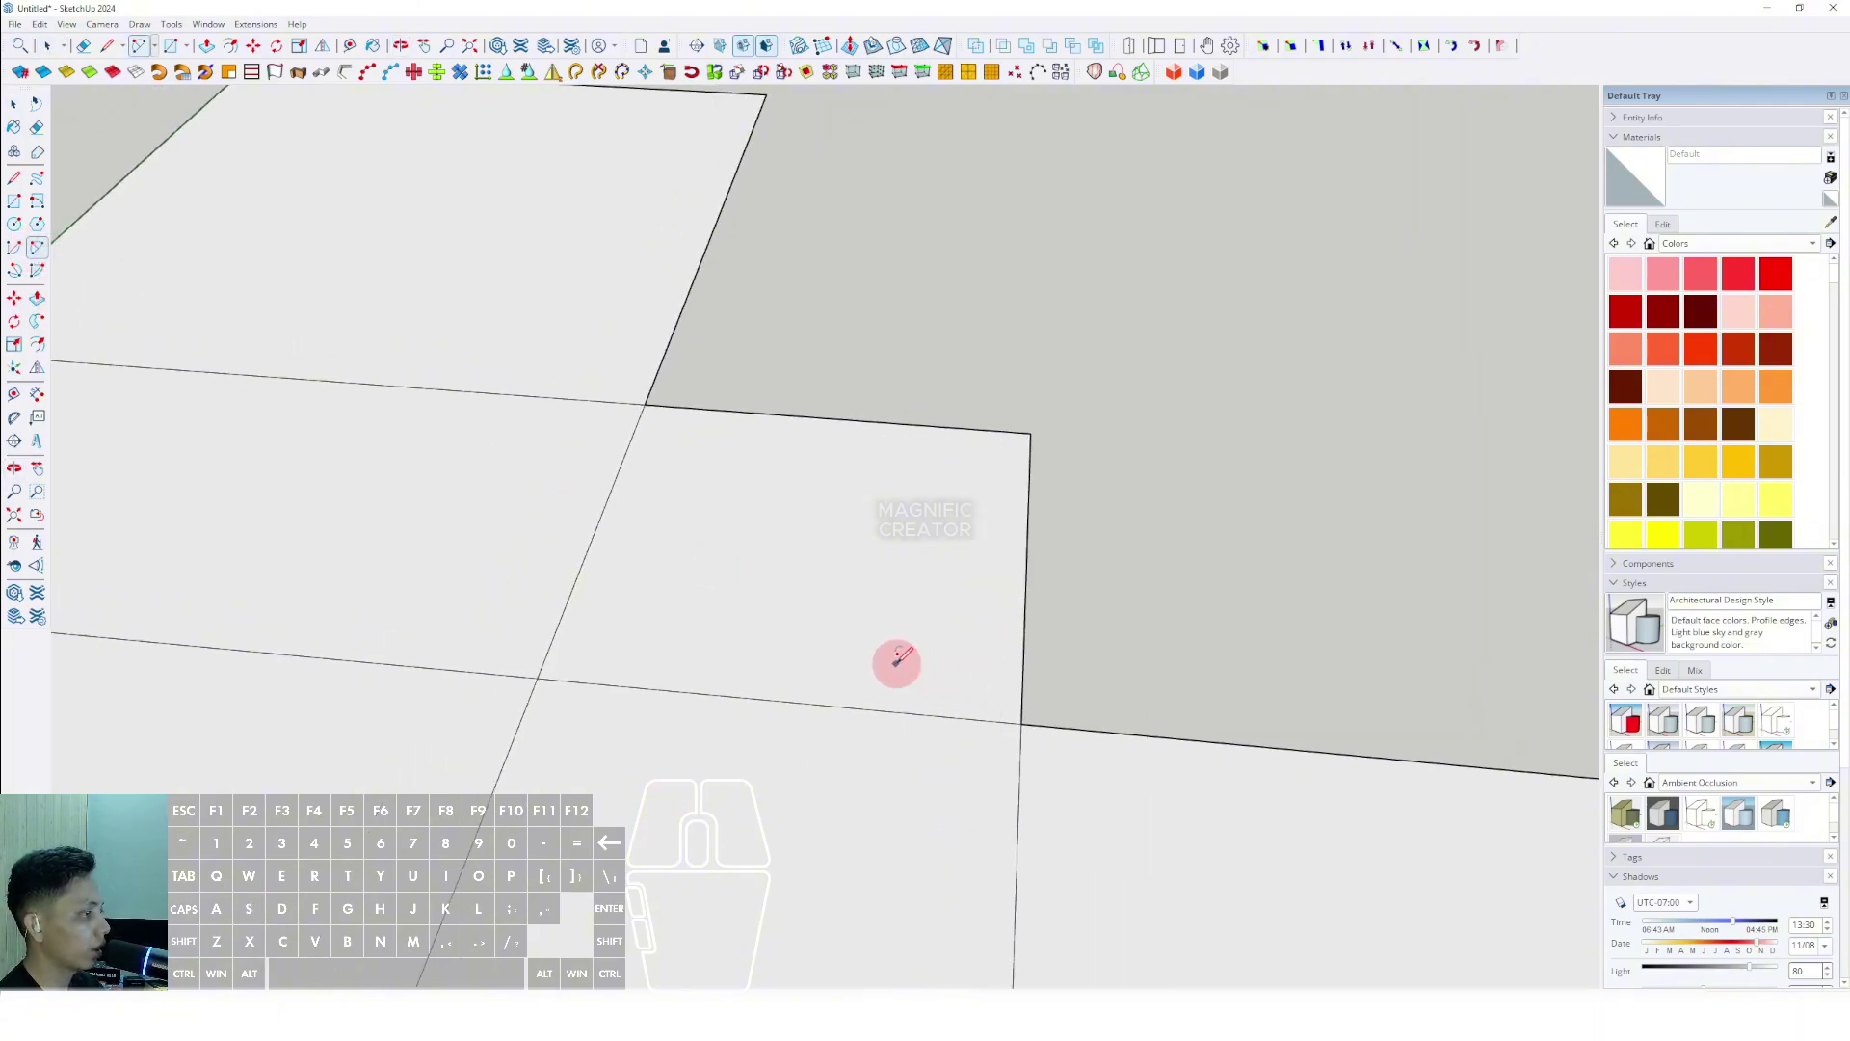
left_click(1022, 723)
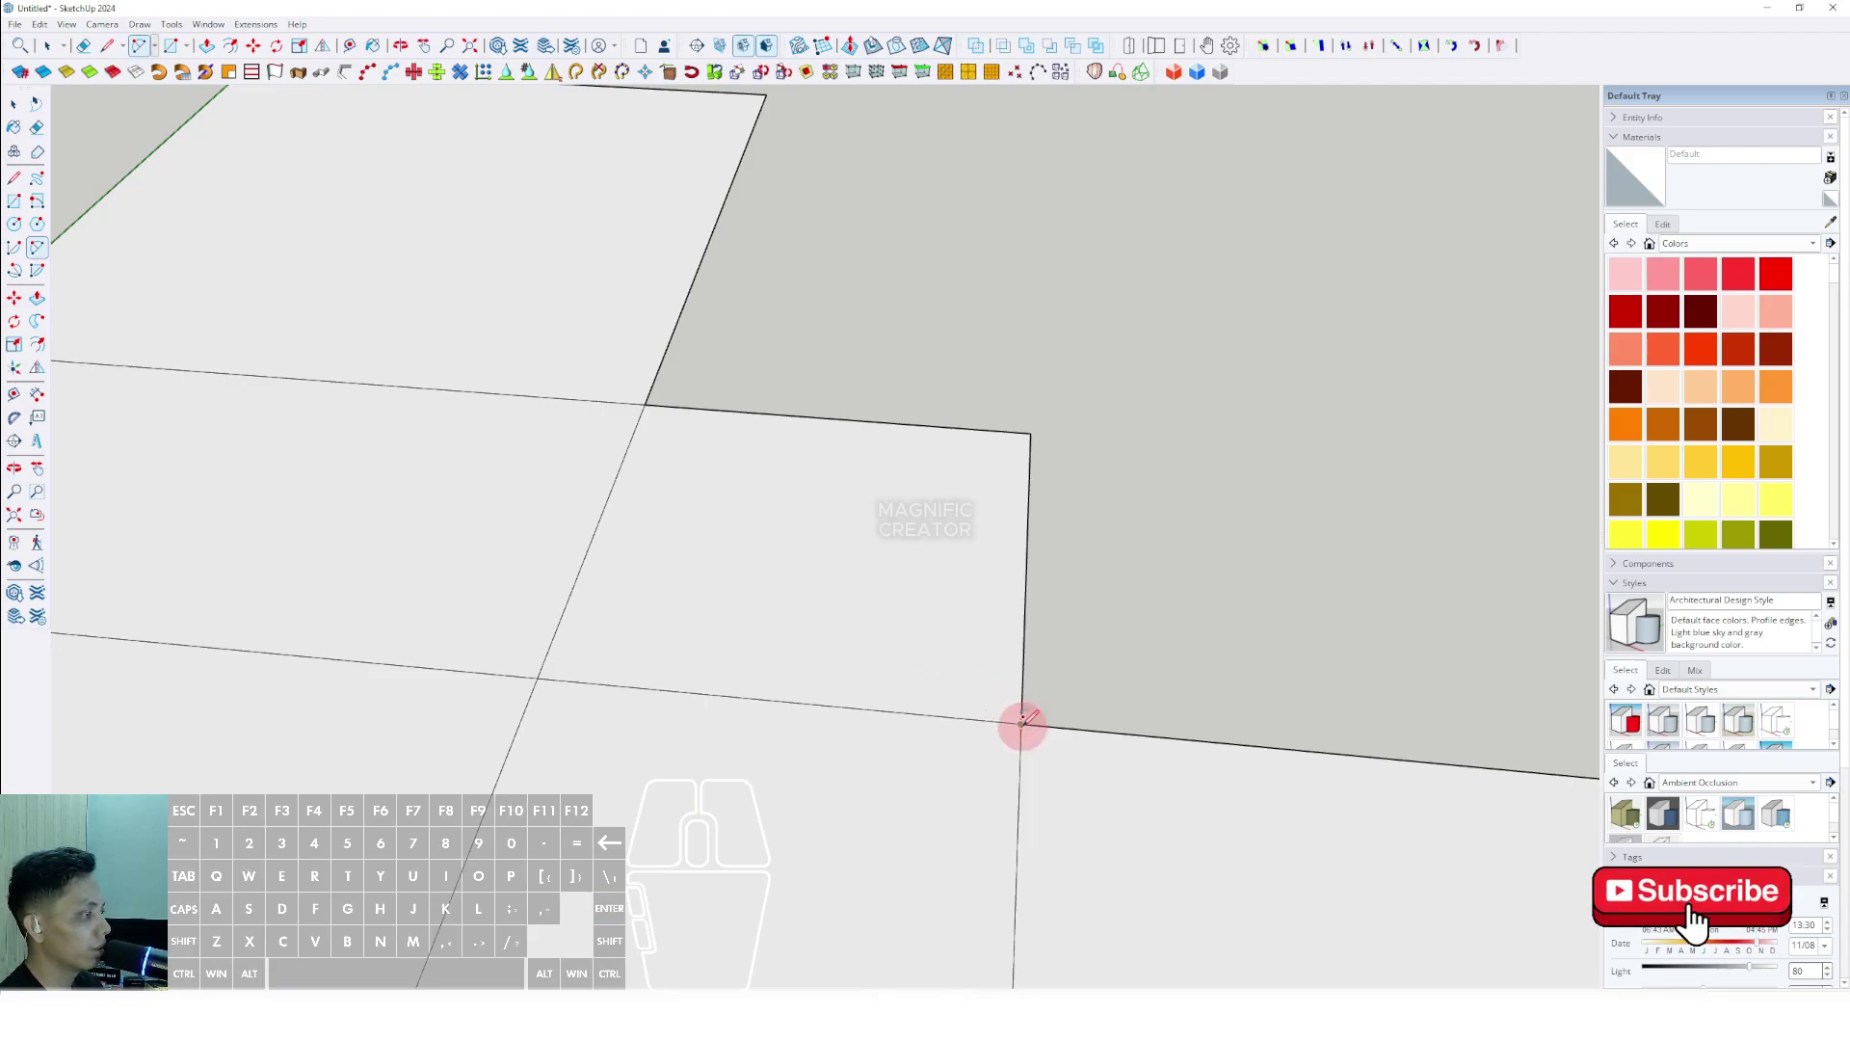
left_click(648, 403)
middle_click_drag(769, 591, 558, 588)
Draw a matching inward-curving arc across the larger square's corner on the opposite side of the far arm.
left_click(466, 605)
scroll(591, 574, "up", 2)
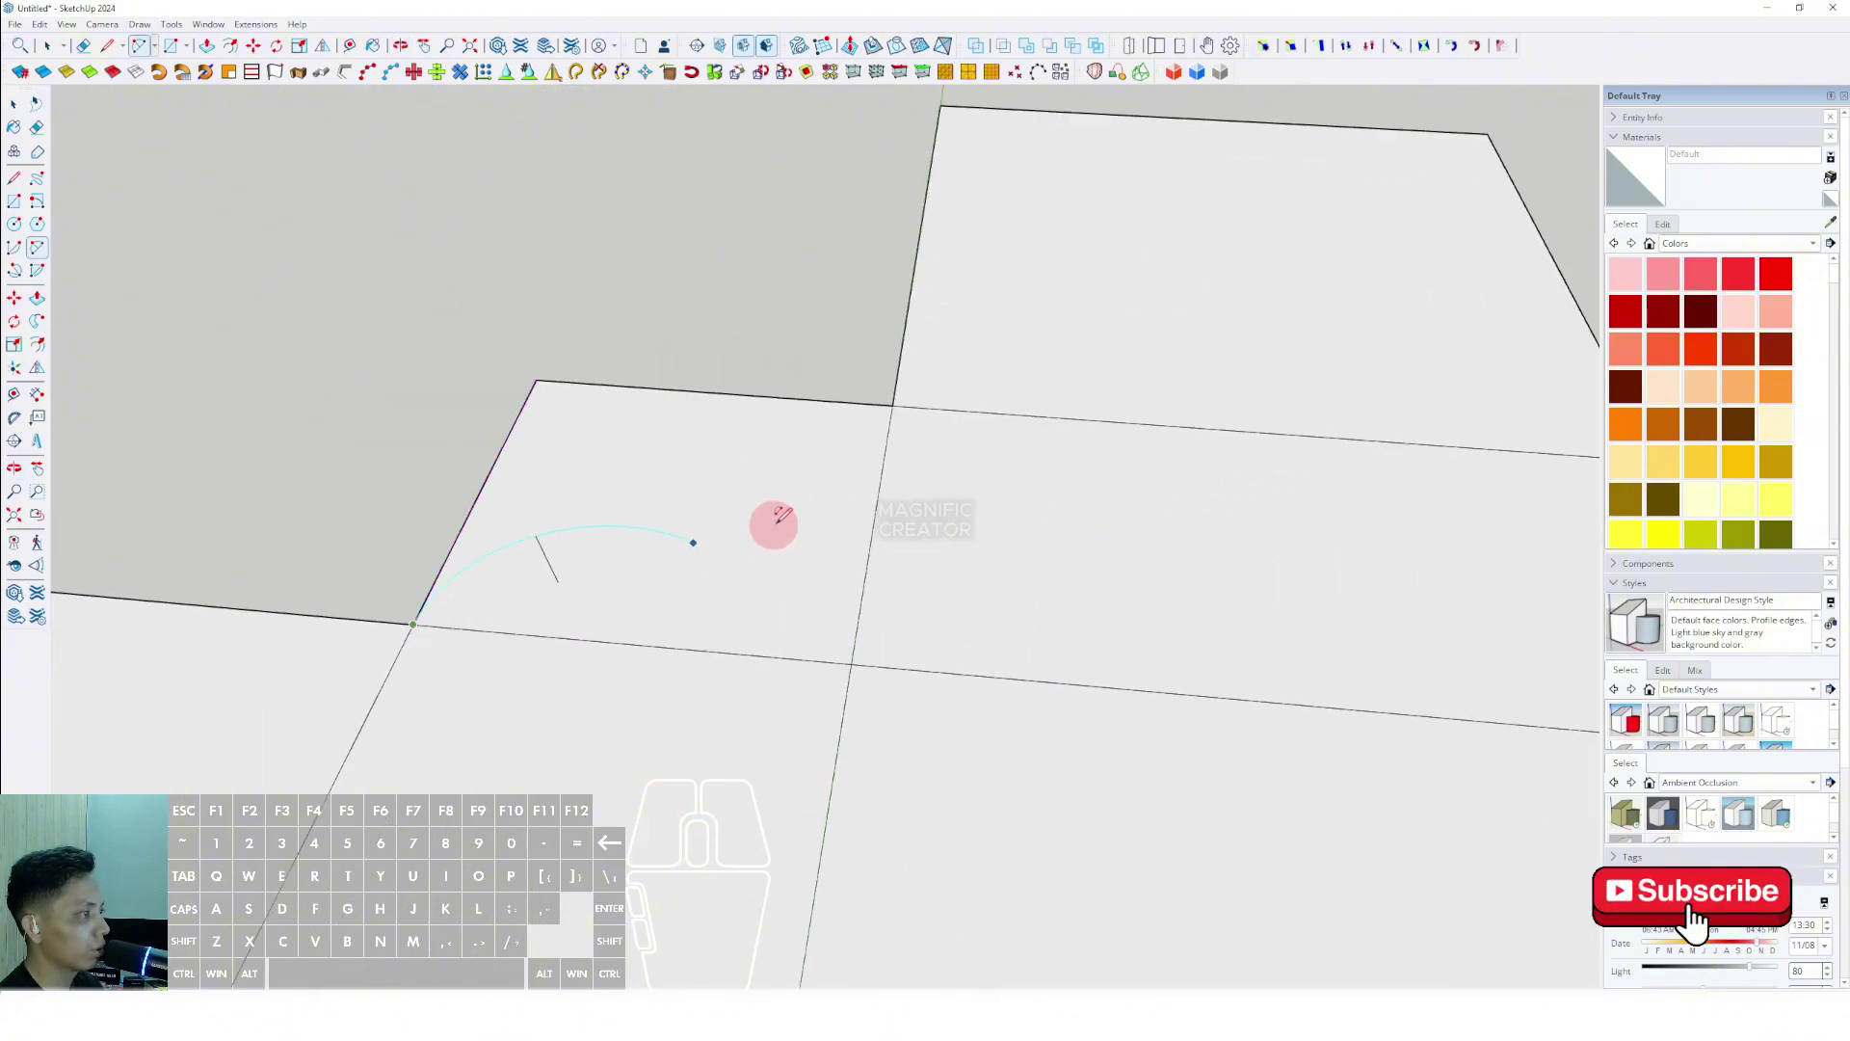
left_click(894, 403)
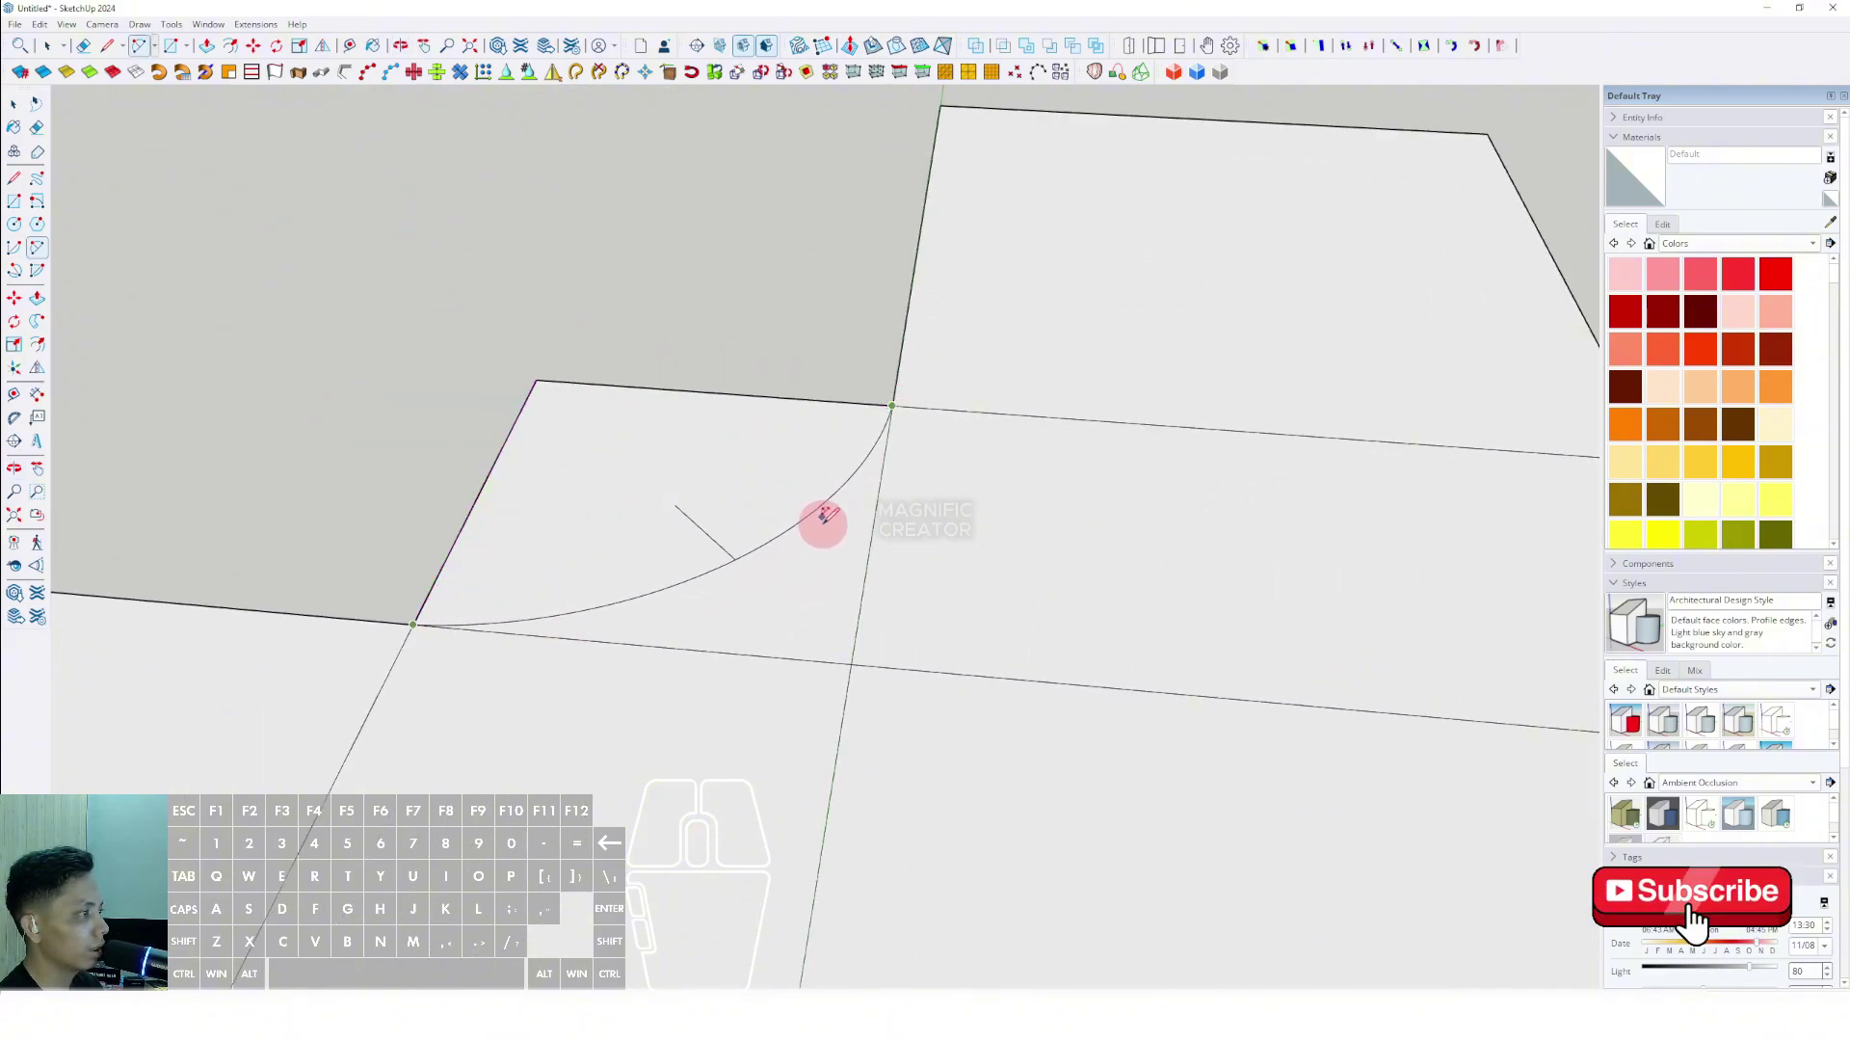
scroll(826, 517, "up", 1)
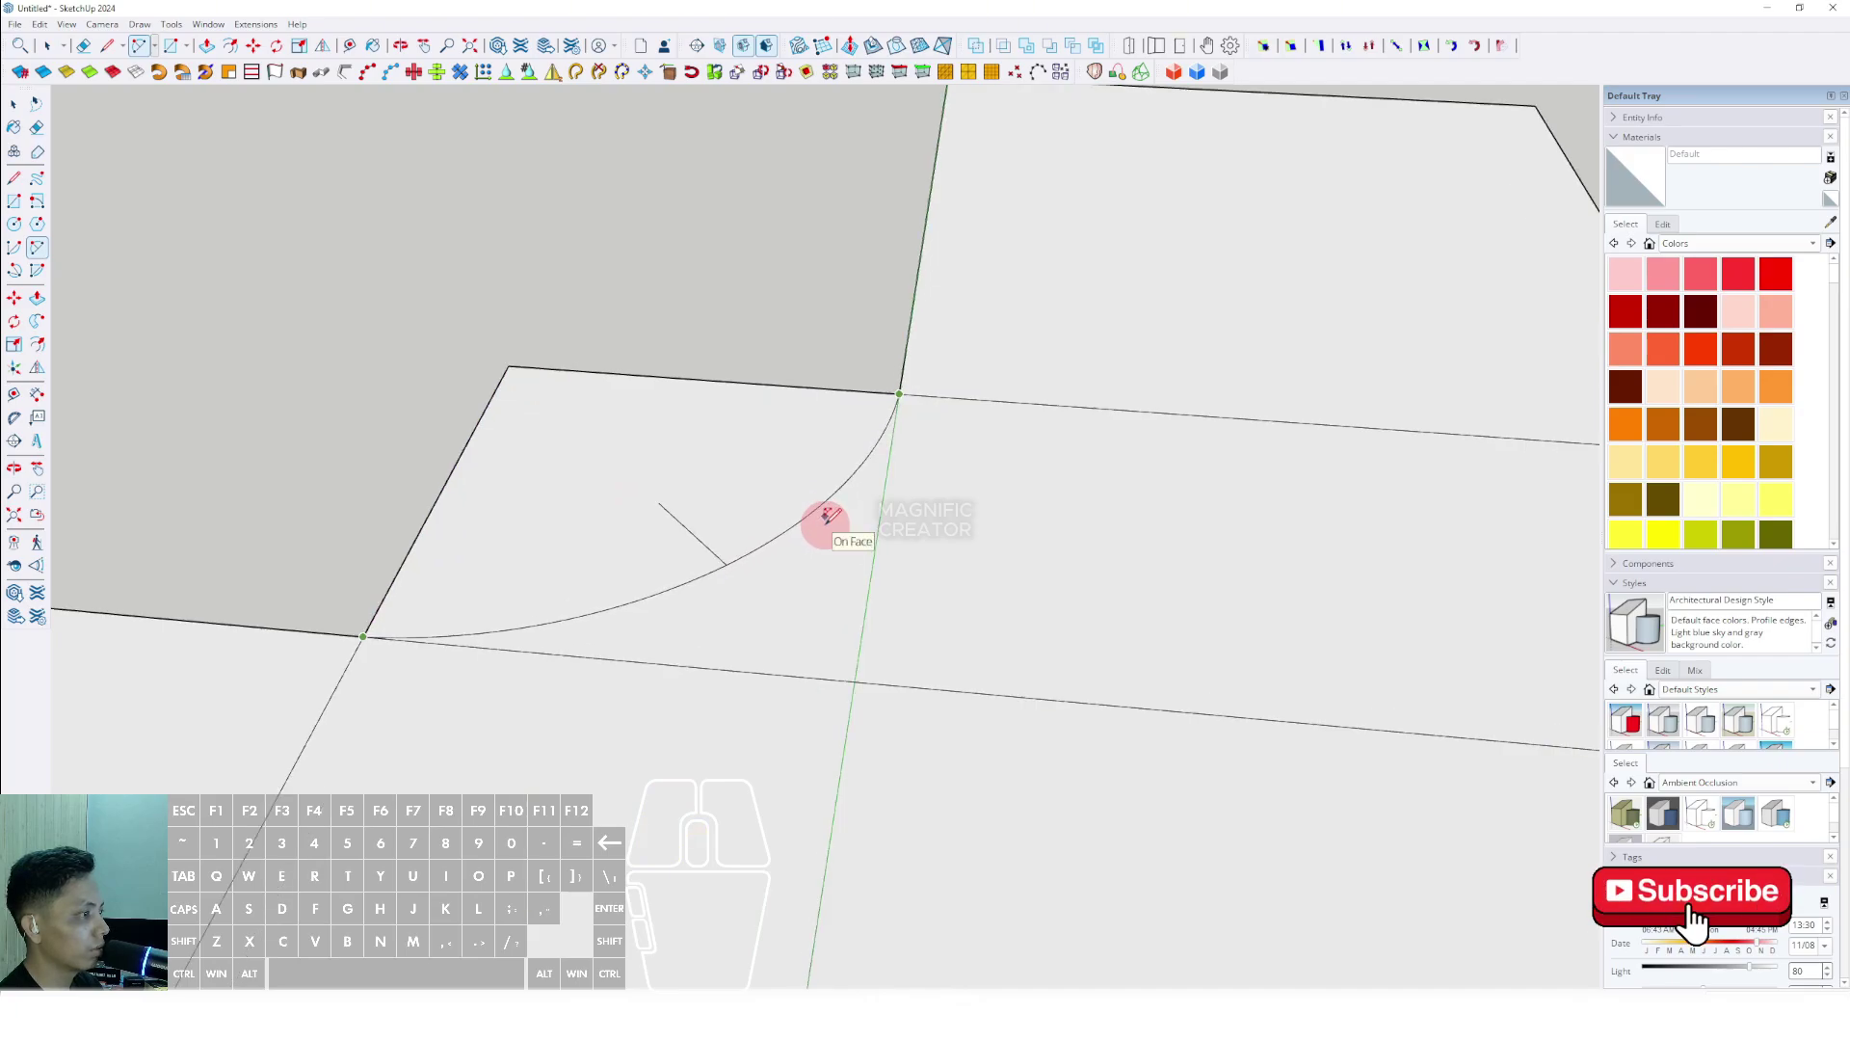
scroll(643, 492, "down", 7)
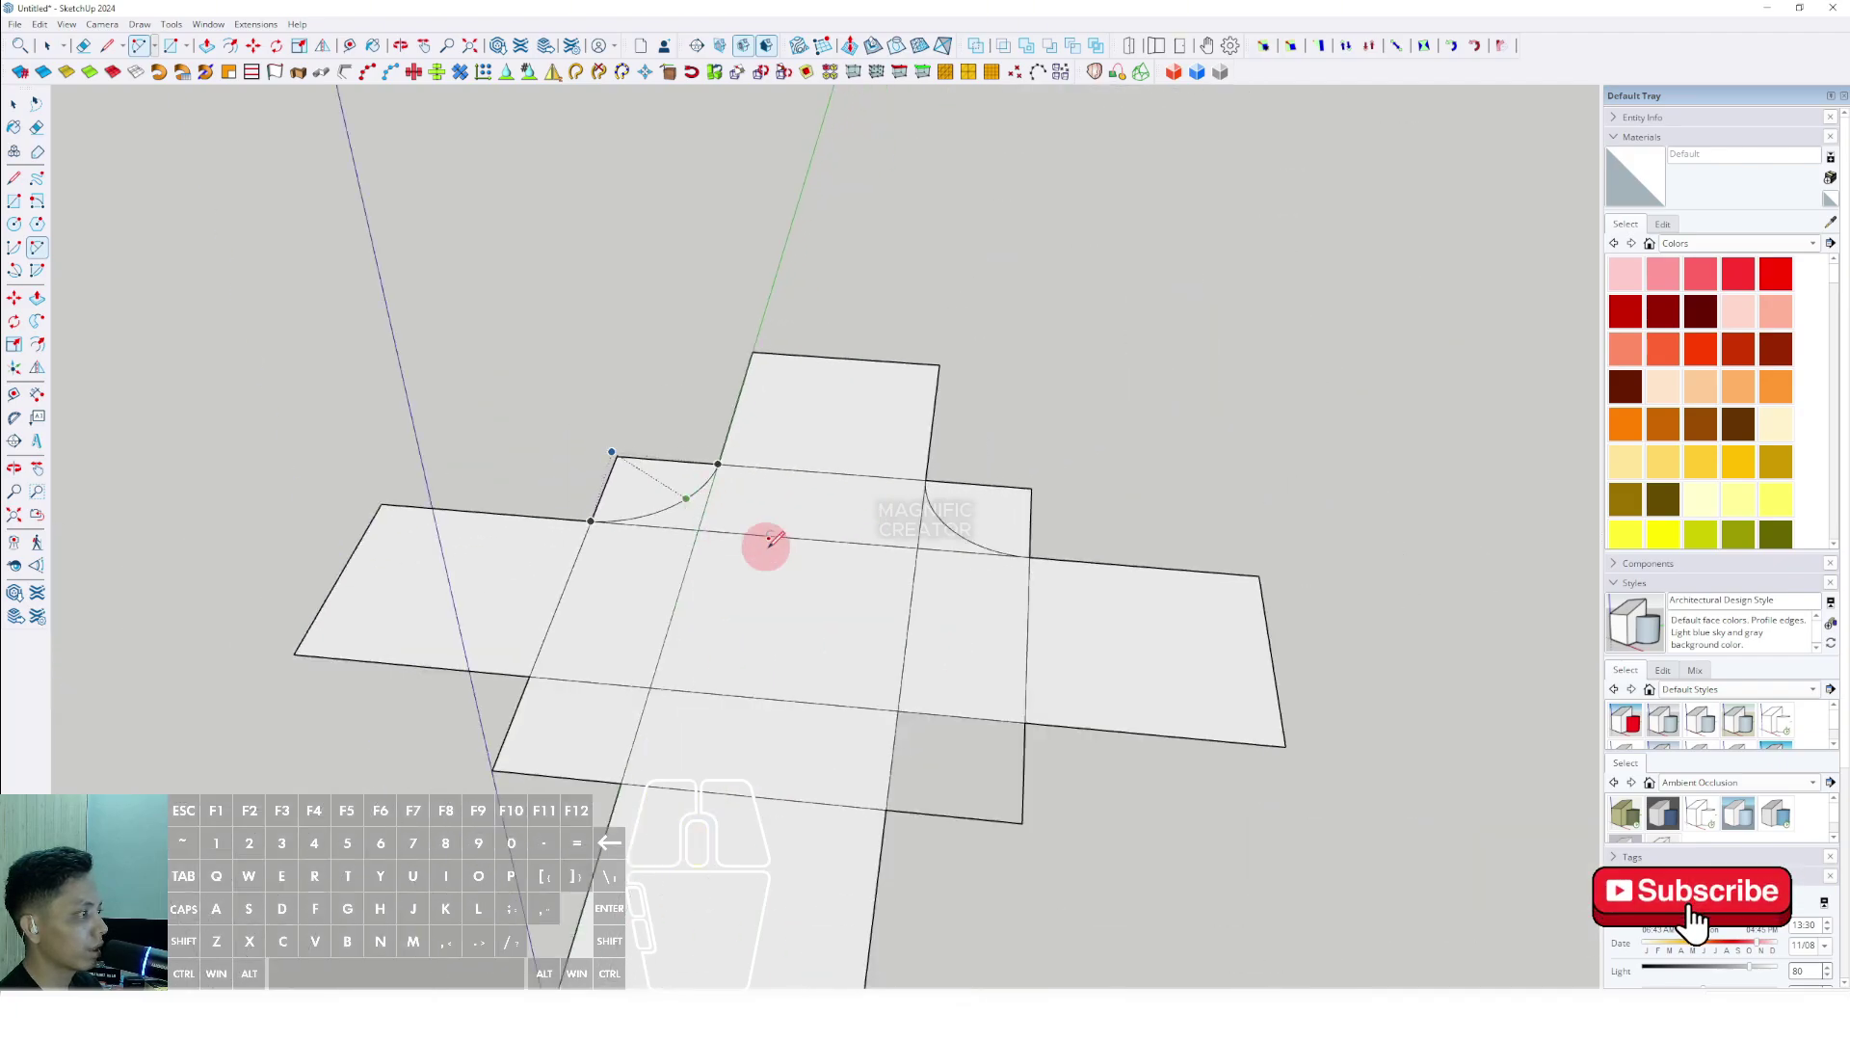
Draw an inward-curving arc across the near right corner of the larger square, connecting the near and right arms.
middle_click_drag(786, 626, 768, 598)
scroll(774, 612, "up", 3)
left_click(801, 707)
scroll(917, 596, "up", 2)
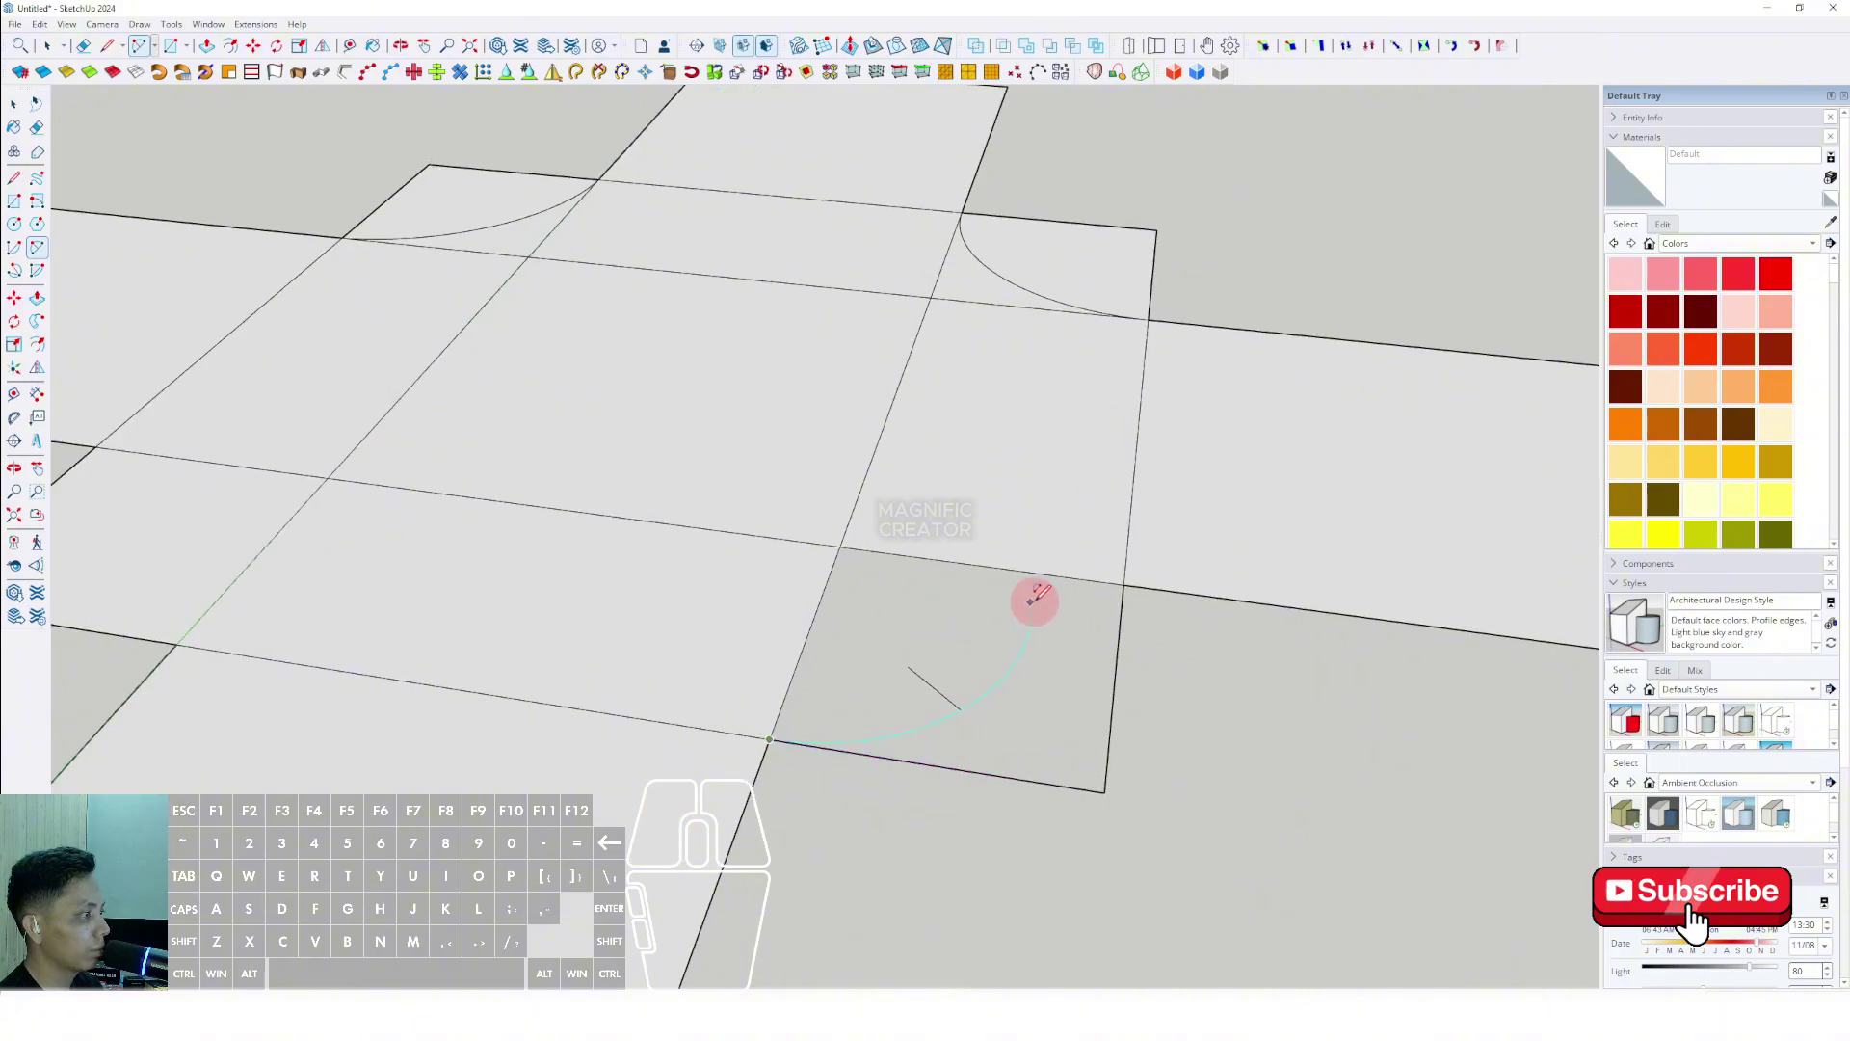
left_click(1107, 587)
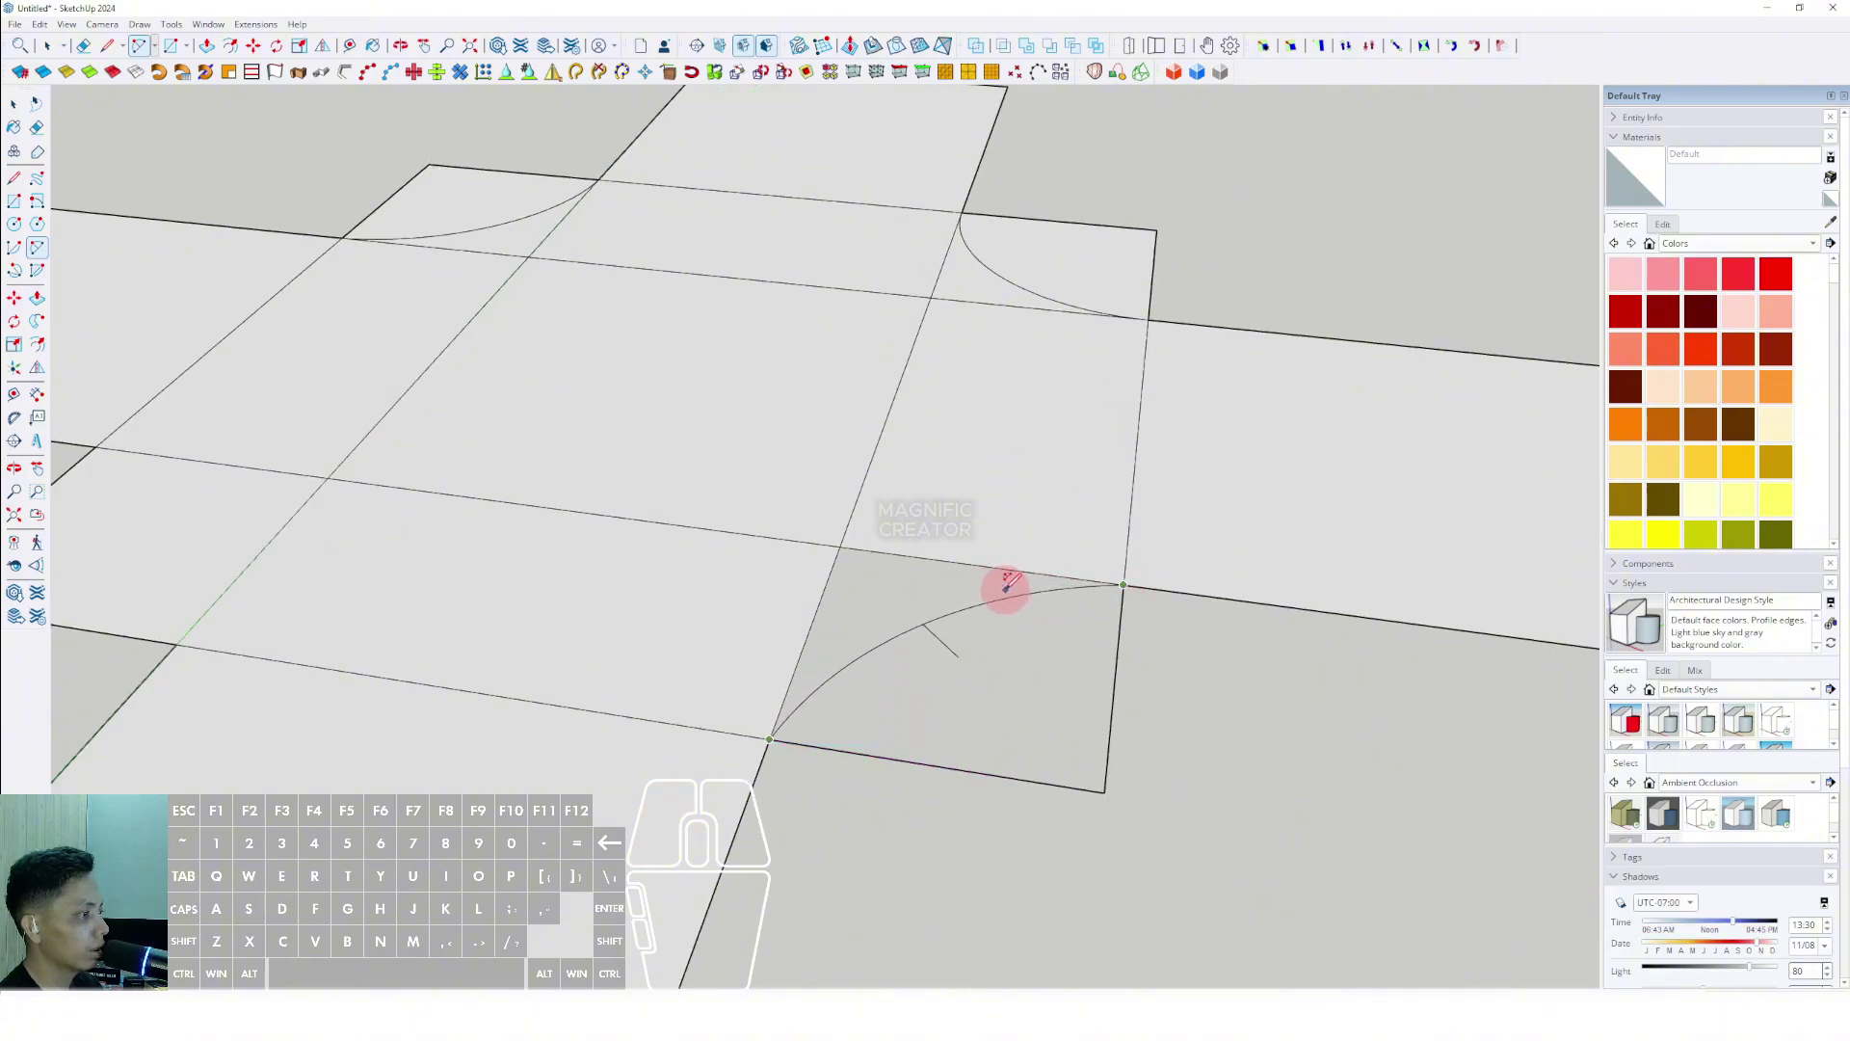
left_click(995, 580)
scroll(1000, 578, "up", 1)
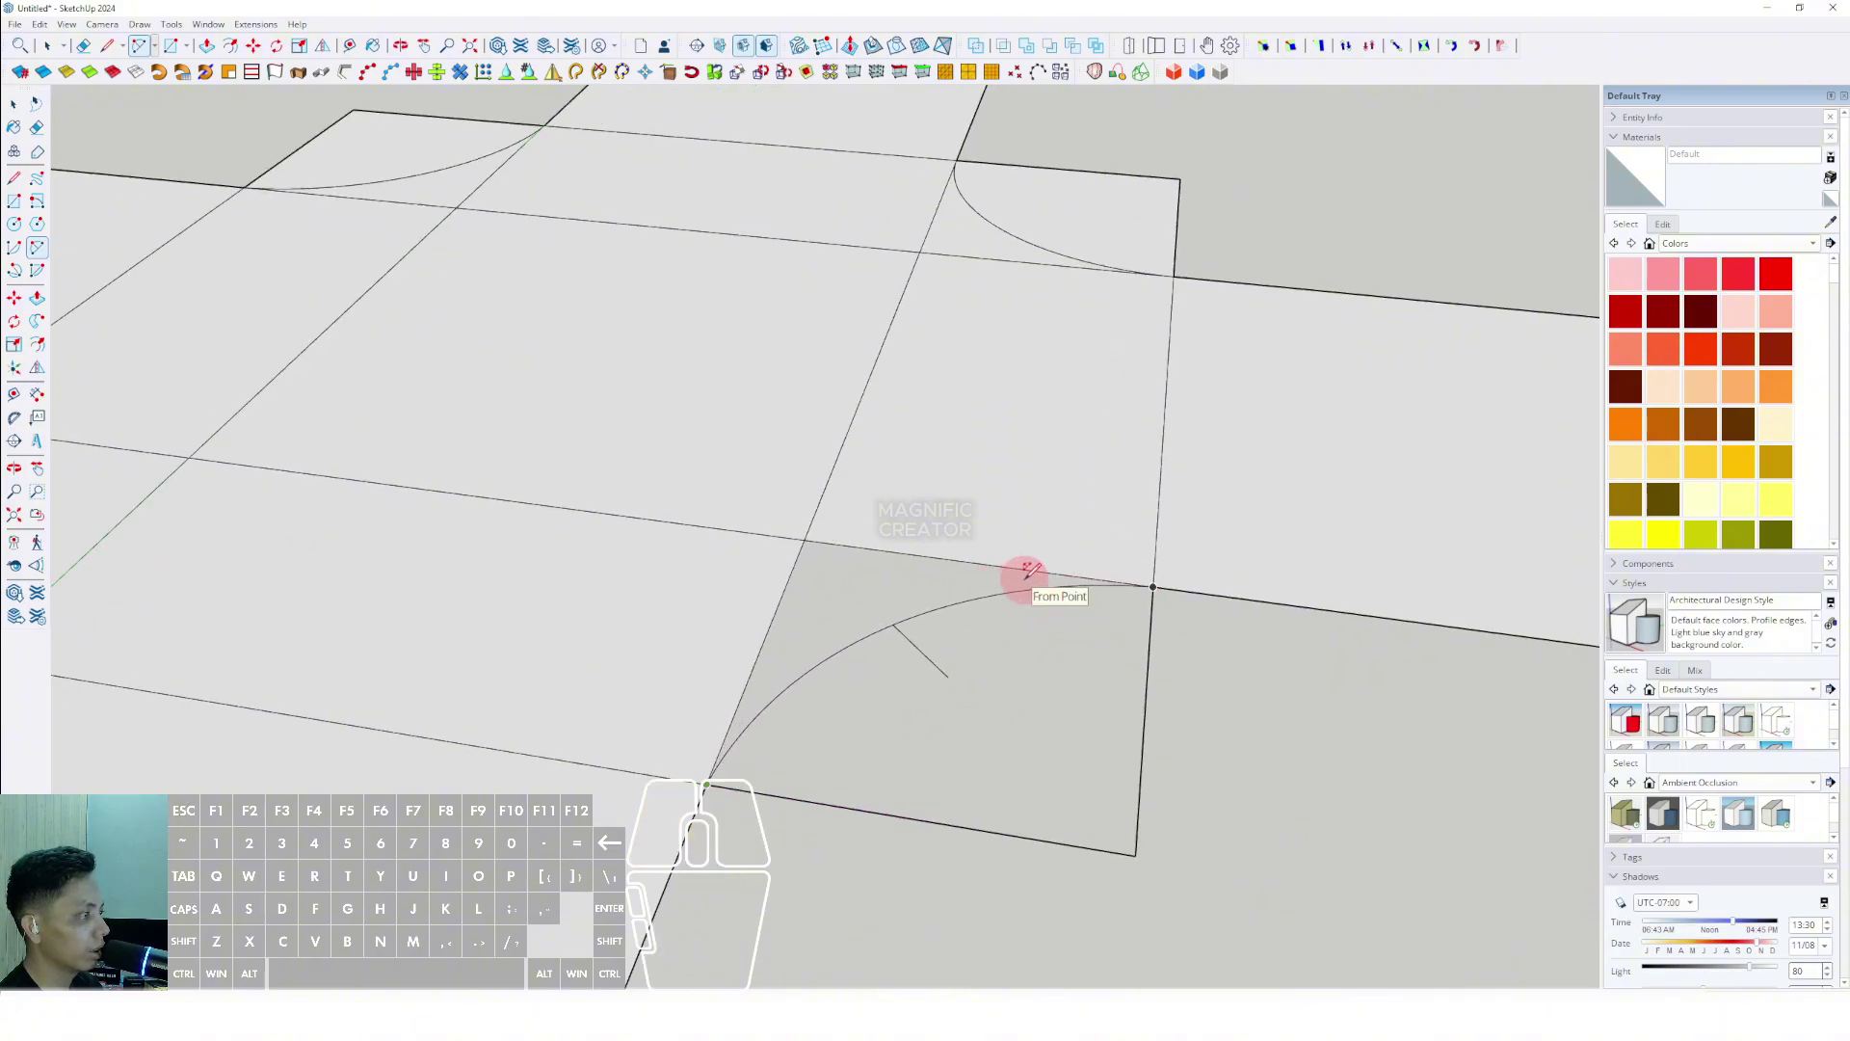
Draw the fourth inward-curving arc across the remaining near left corner, connecting the near and left arms.
scroll(934, 574, "down", 3)
scroll(820, 632, "up", 3)
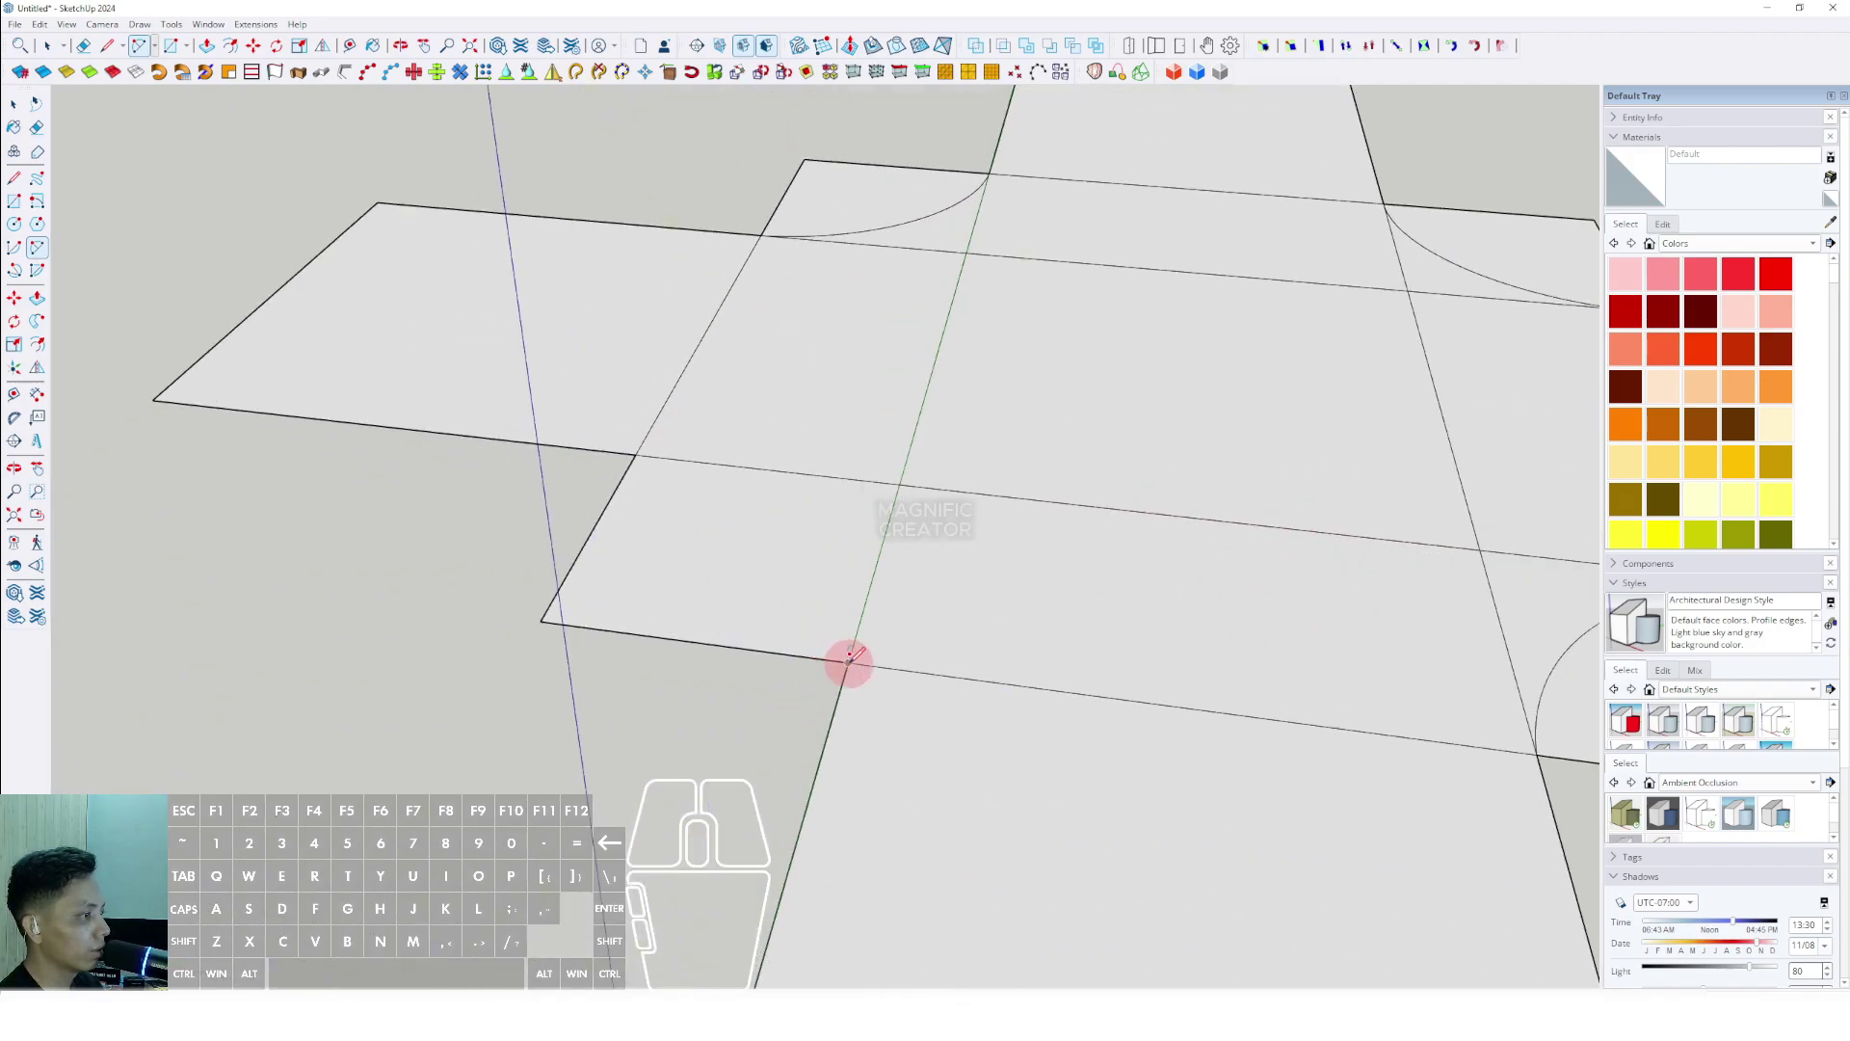
left_click(848, 660)
scroll(740, 493, "up", 1)
left_click(617, 443)
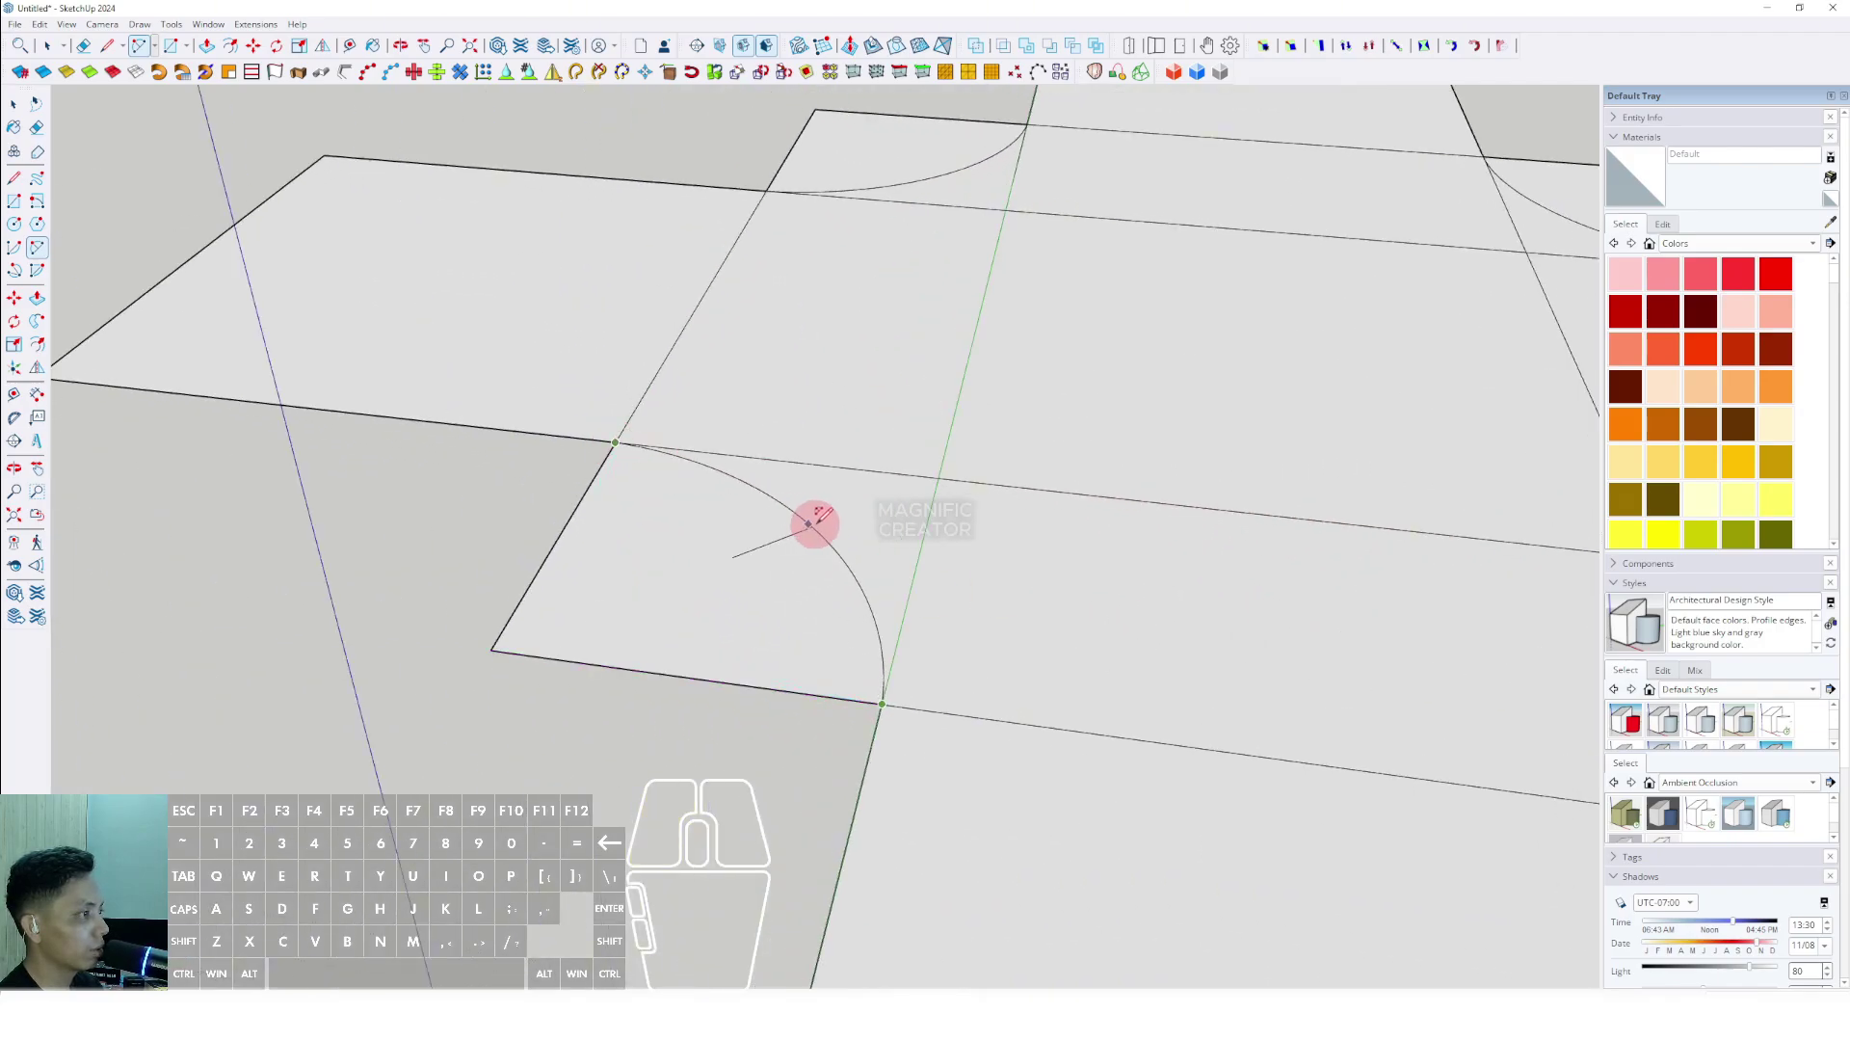
left_click(817, 520)
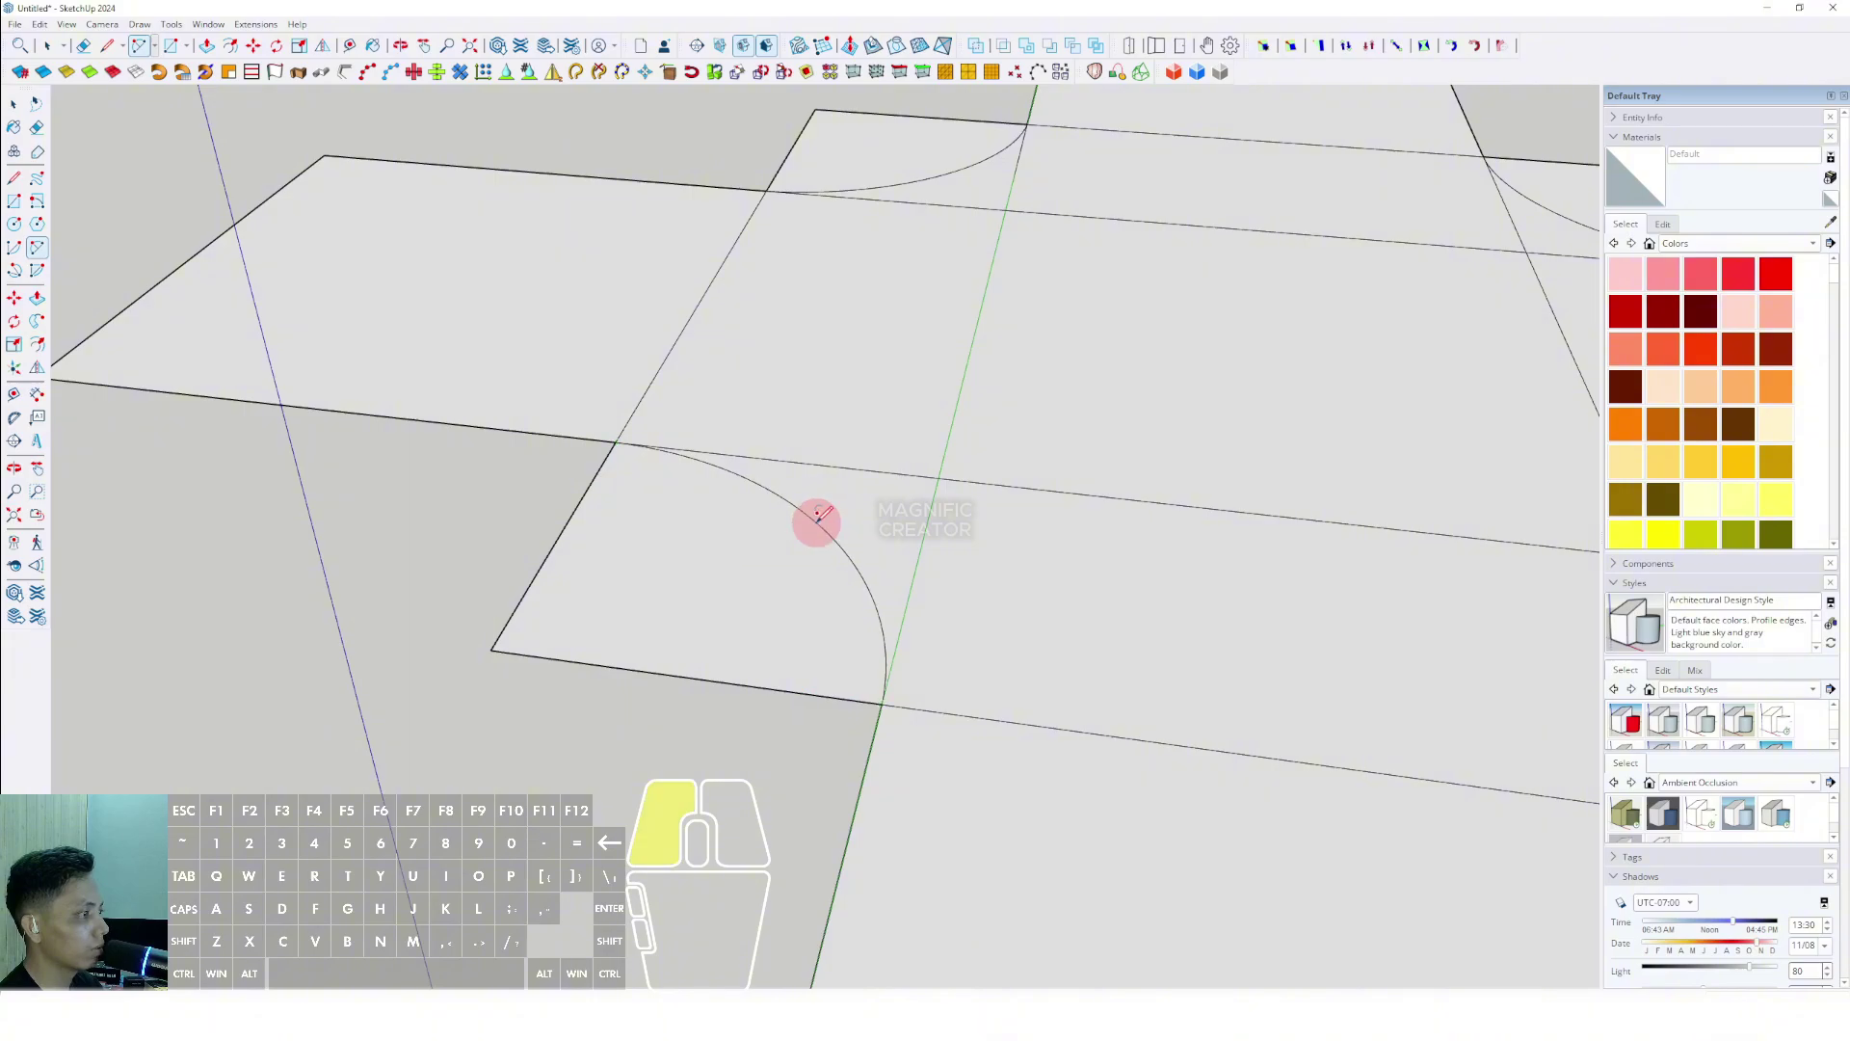
key("space")
Erase the larger square's outer edges beyond the four arcs so the inner corners of the cross are rounded.
scroll(819, 526, "down", 3)
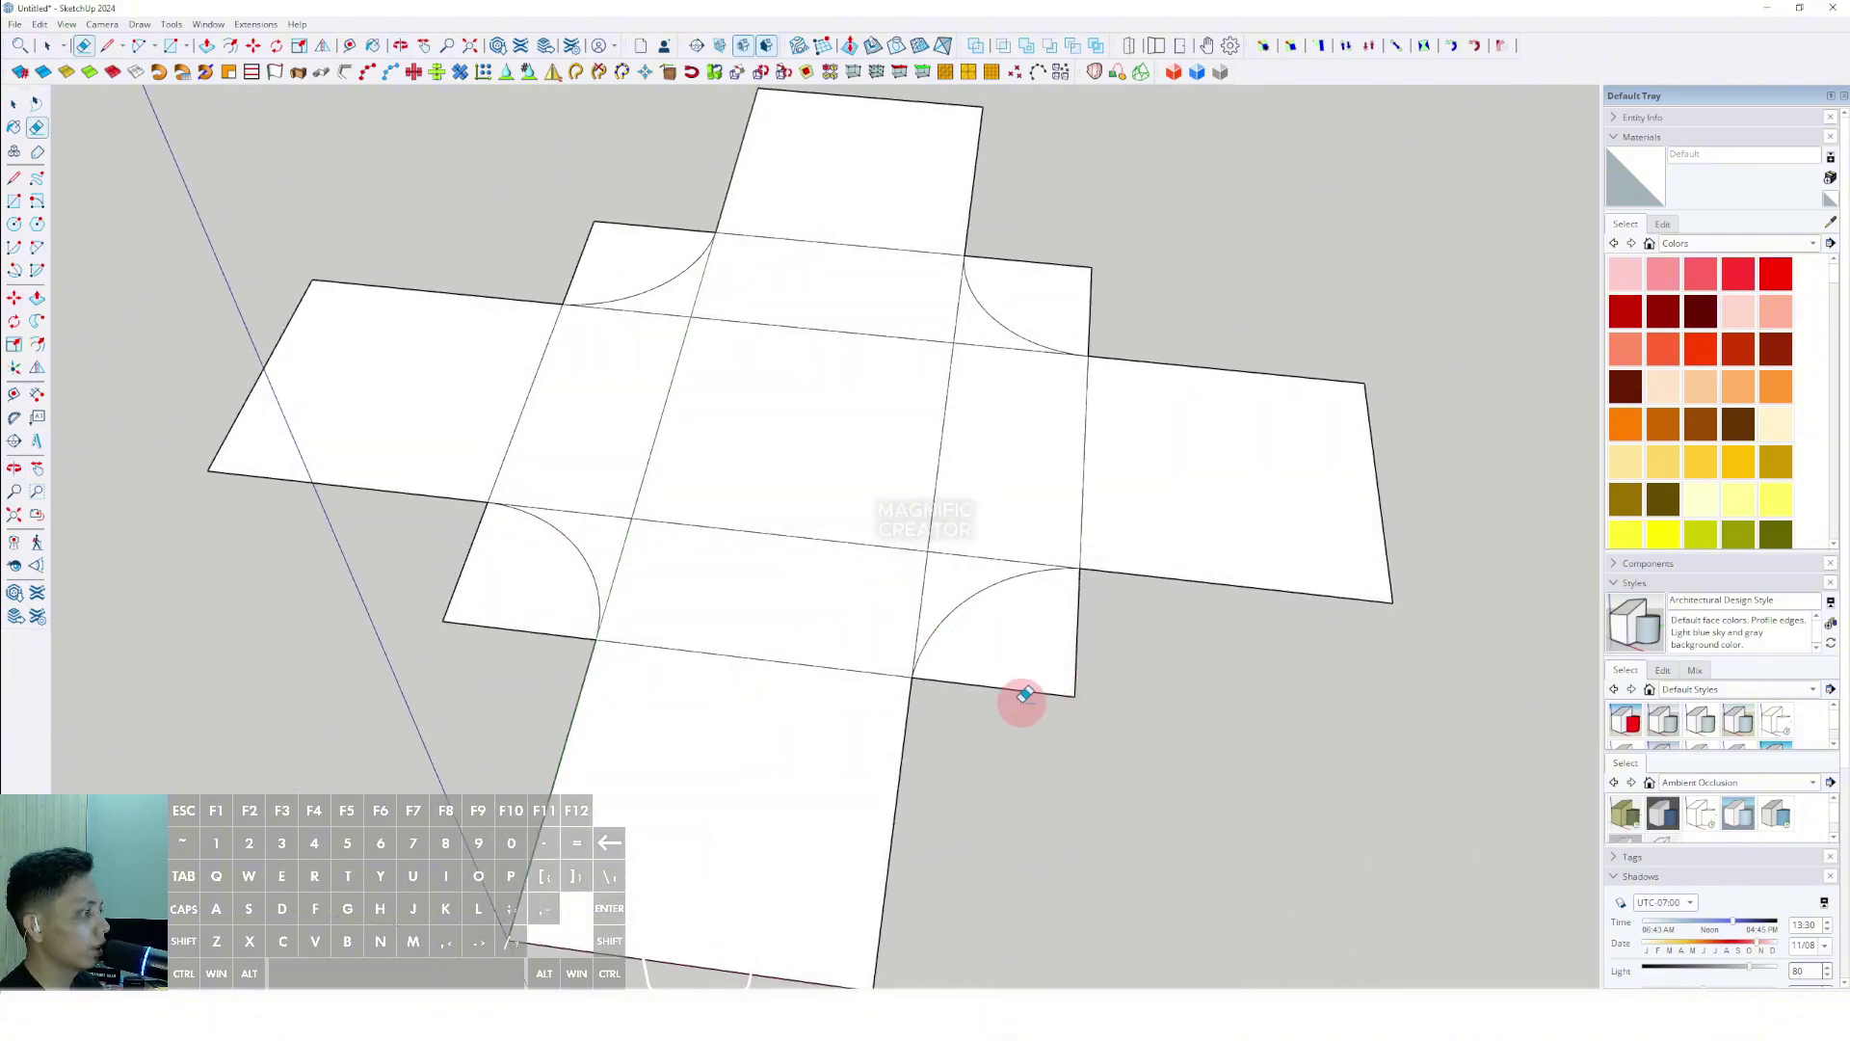
left_click_drag(1023, 702, 1097, 646)
middle_click_drag(1009, 539, 946, 665, "shift")
left_click_drag(993, 376, 1043, 409)
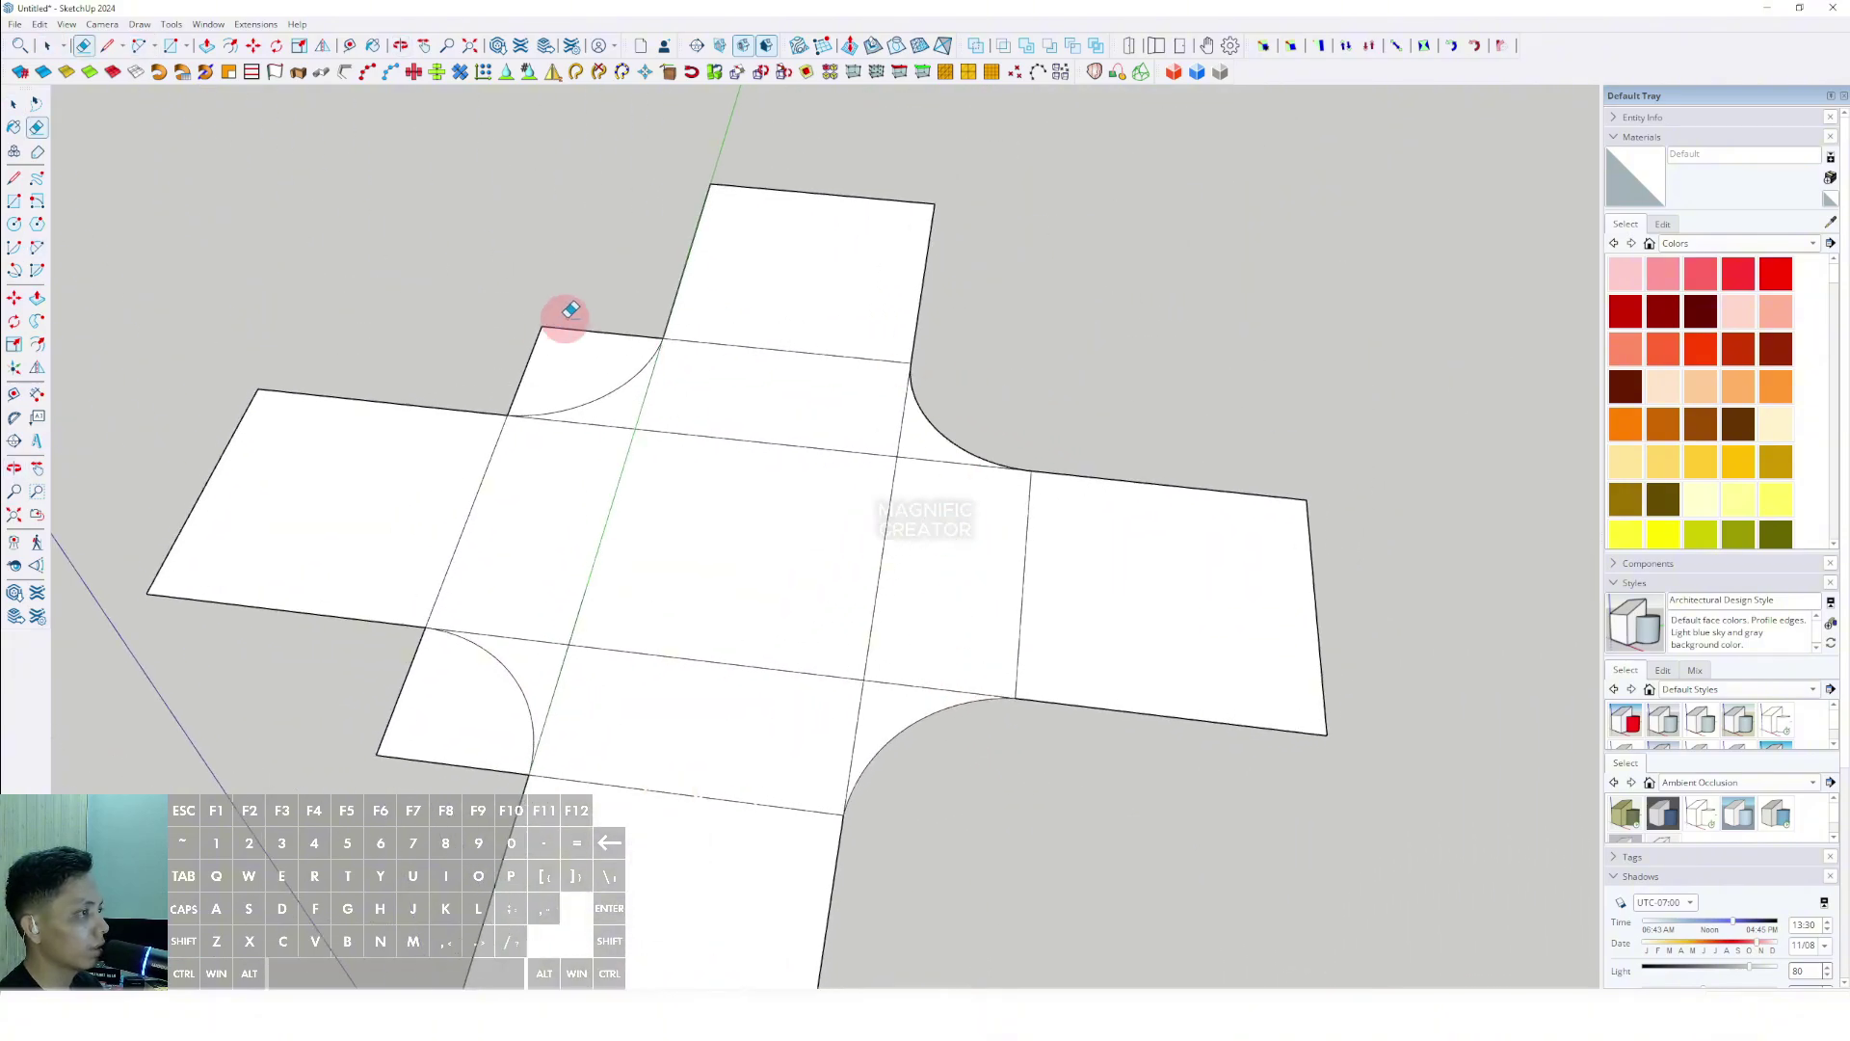
left_click_drag(570, 309, 525, 352)
mouse_move(414, 679)
left_mouse_down()
mouse_move(401, 703)
mouse_move(453, 771)
left_mouse_up()
Erase all the construction lines inside the cross, leaving only its rounded outer outline.
mouse_move(595, 760)
middle_mouse_down()
mouse_move(780, 625)
mouse_move(1079, 562)
mouse_move(1004, 810)
mouse_move(855, 661)
middle_mouse_up()
scroll(779, 625, "down", 2)
scroll(853, 662, "up", 1)
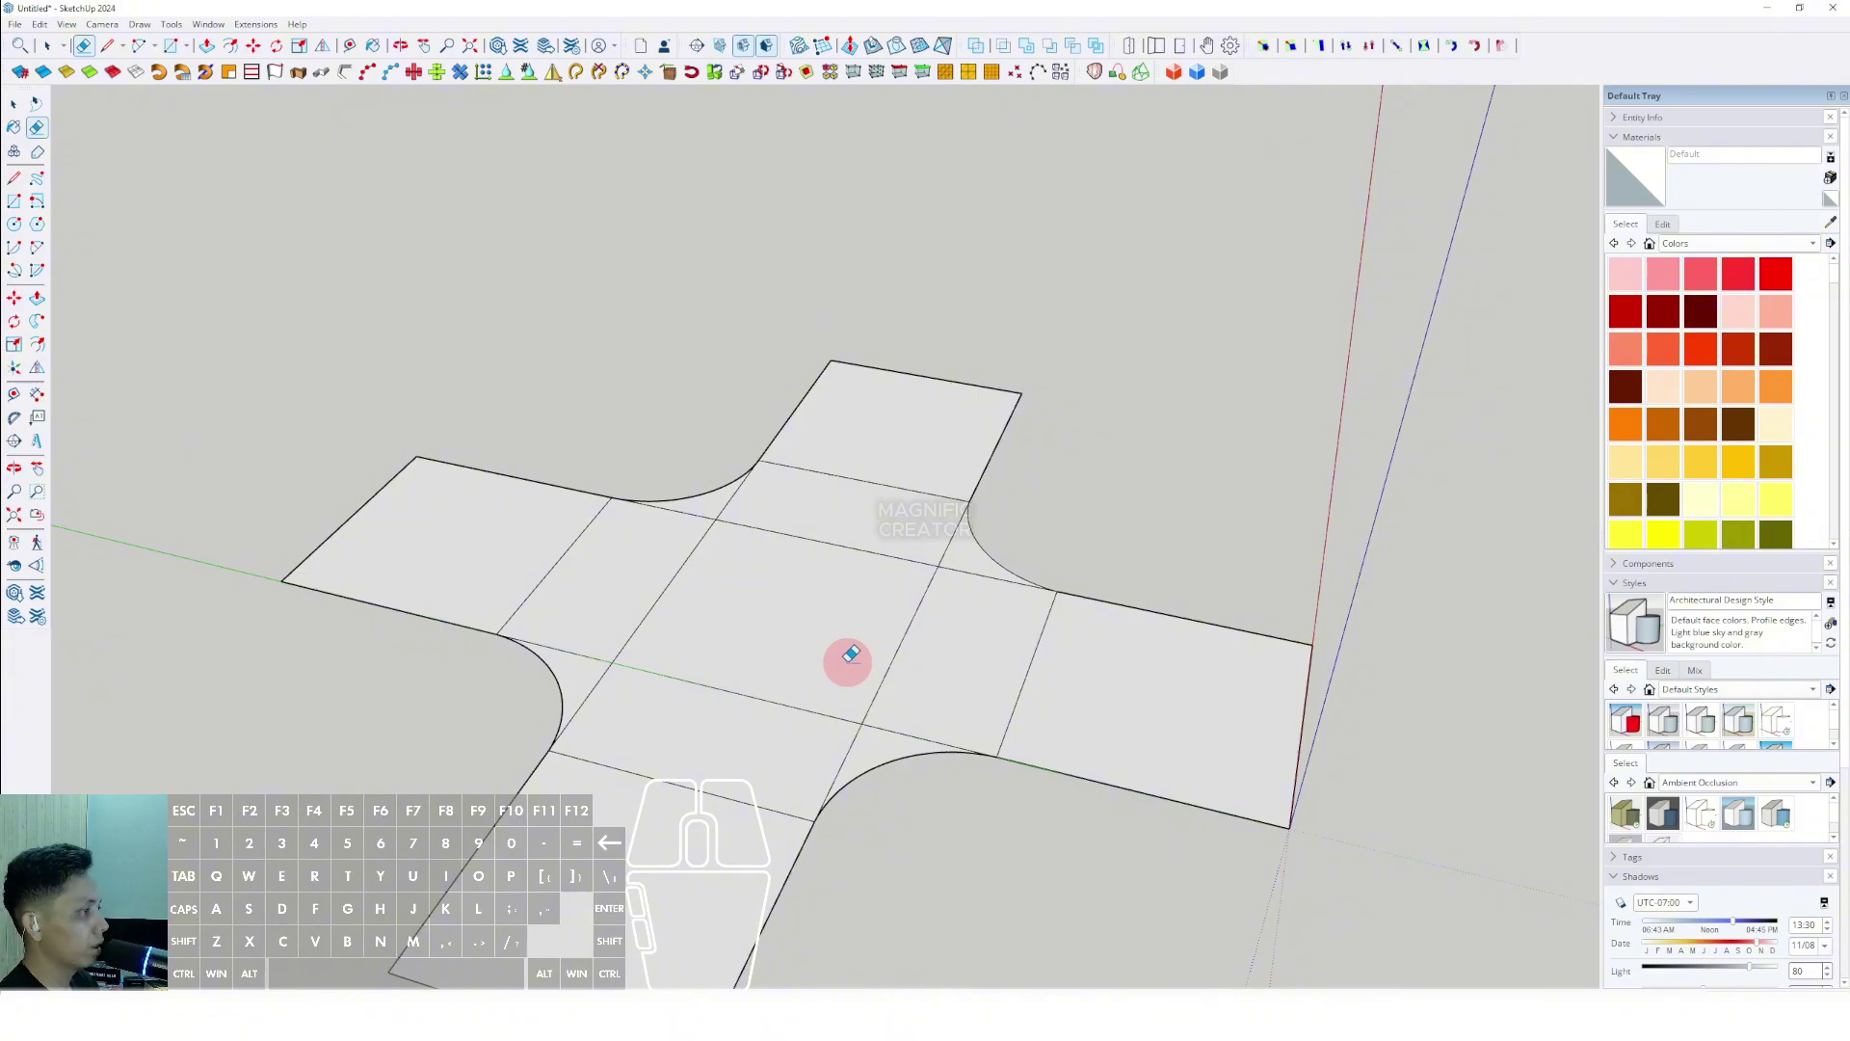
mouse_move(846, 656)
middle_mouse_down()
mouse_move(648, 598)
mouse_move(1086, 512)
mouse_move(1008, 616)
mouse_move(604, 628)
mouse_move(954, 627)
mouse_move(905, 714)
mouse_move(694, 616)
mouse_move(236, 645)
mouse_move(659, 647)
middle_mouse_up()
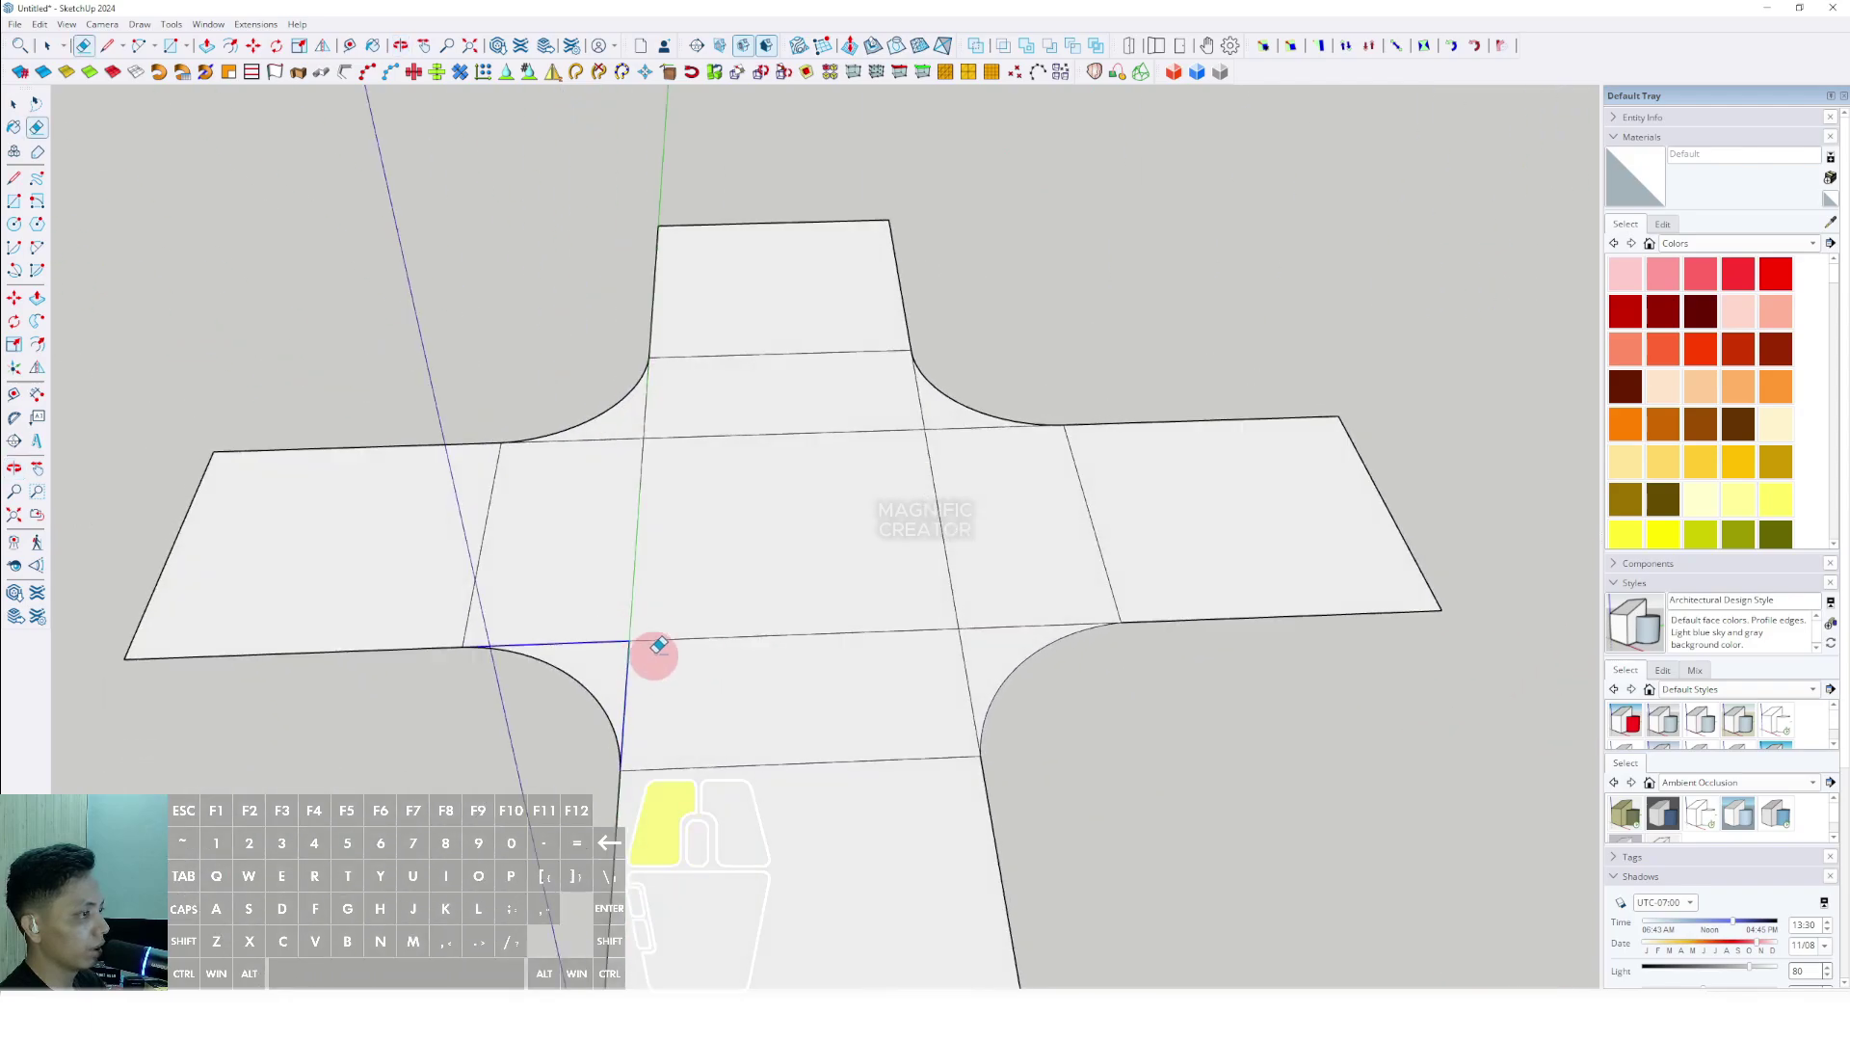
left_click_drag(655, 657, 661, 655)
mouse_move(963, 665)
left_mouse_down()
mouse_move(980, 624)
mouse_move(918, 655)
left_mouse_up()
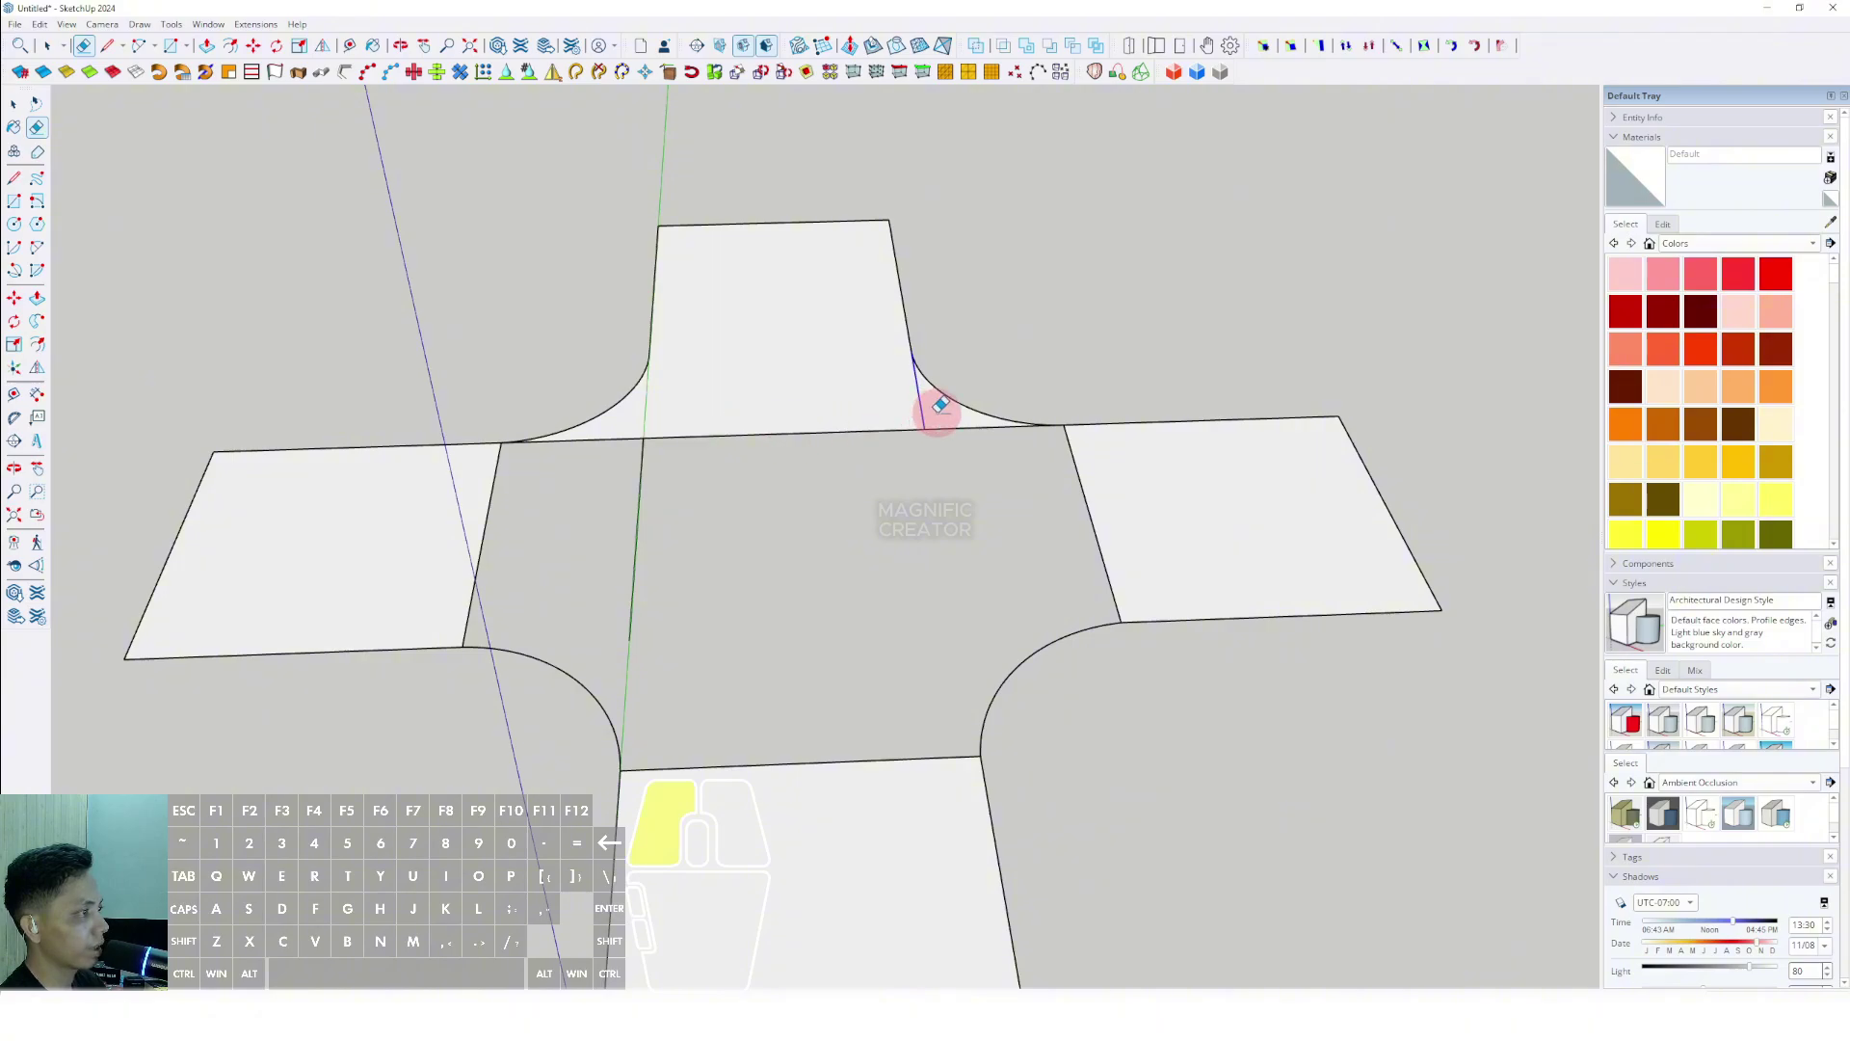
left_click_drag(477, 523, 492, 527)
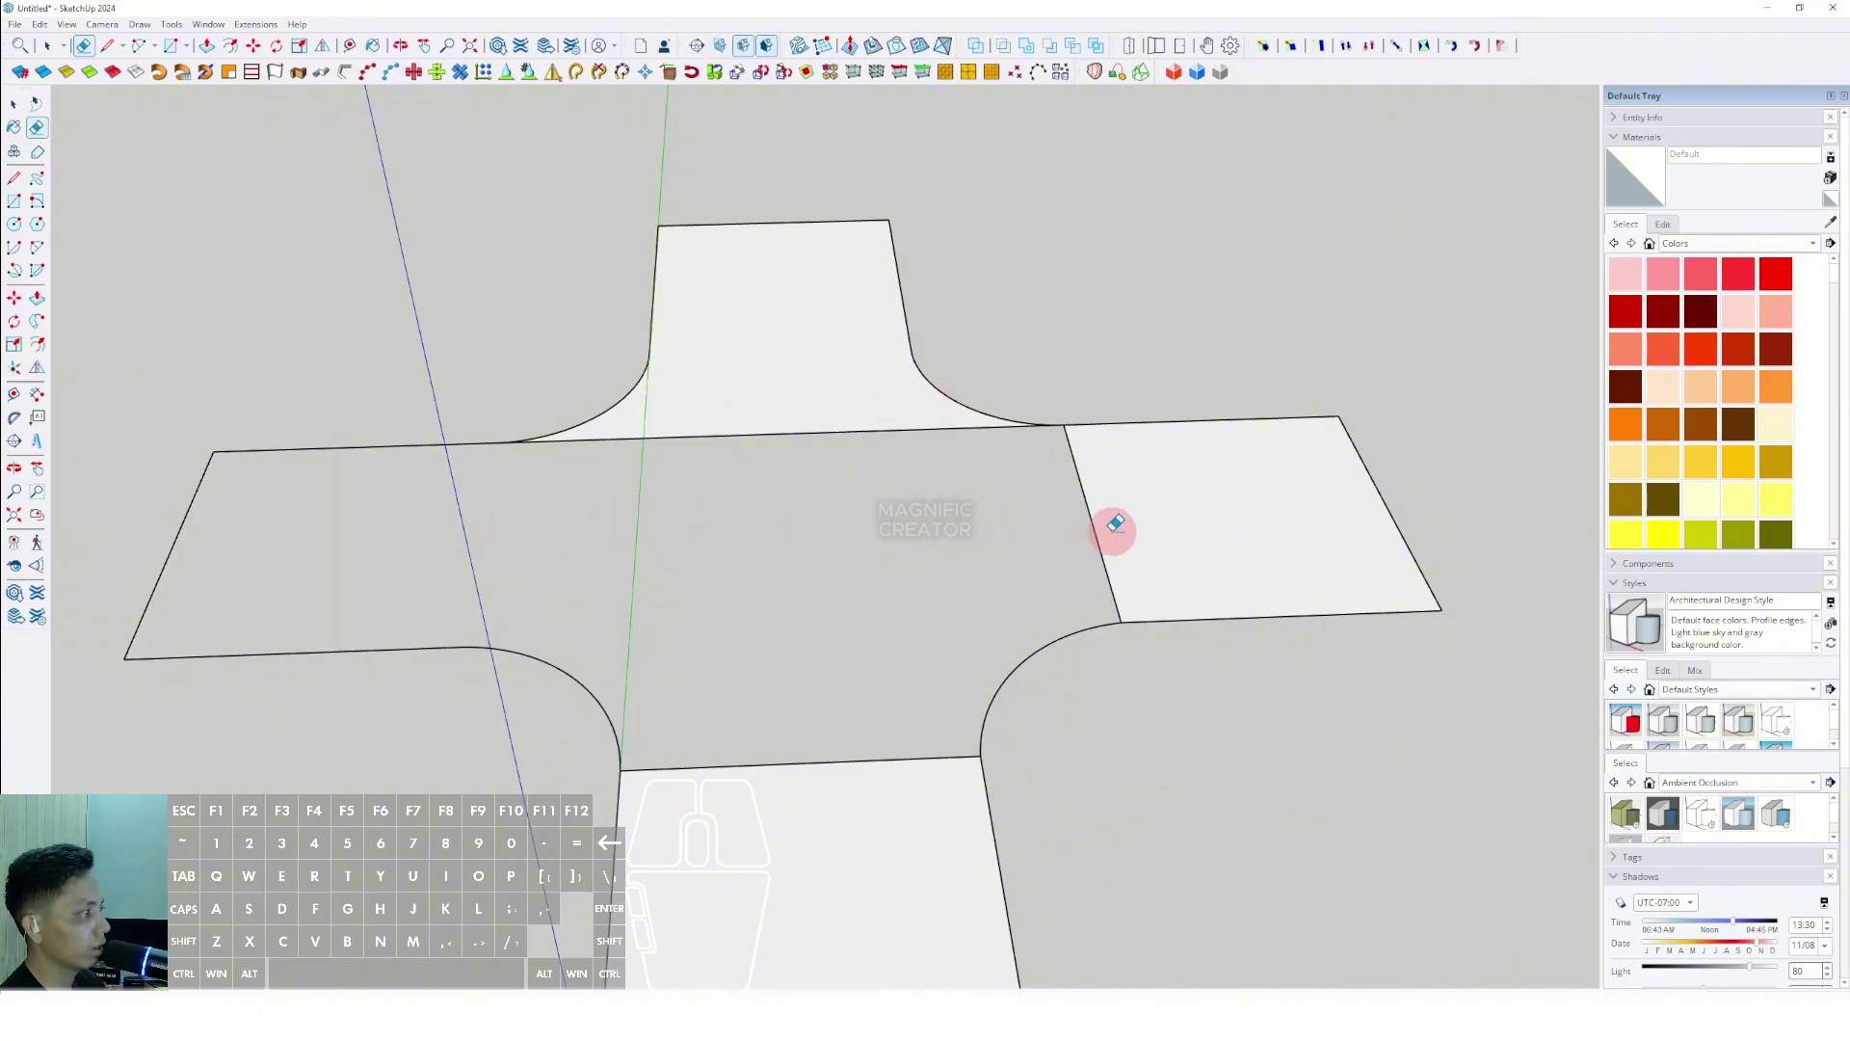
mouse_move(1128, 523)
middle_mouse_down()
mouse_move(1019, 562)
mouse_move(1095, 546)
middle_mouse_up()
left_click(1095, 546)
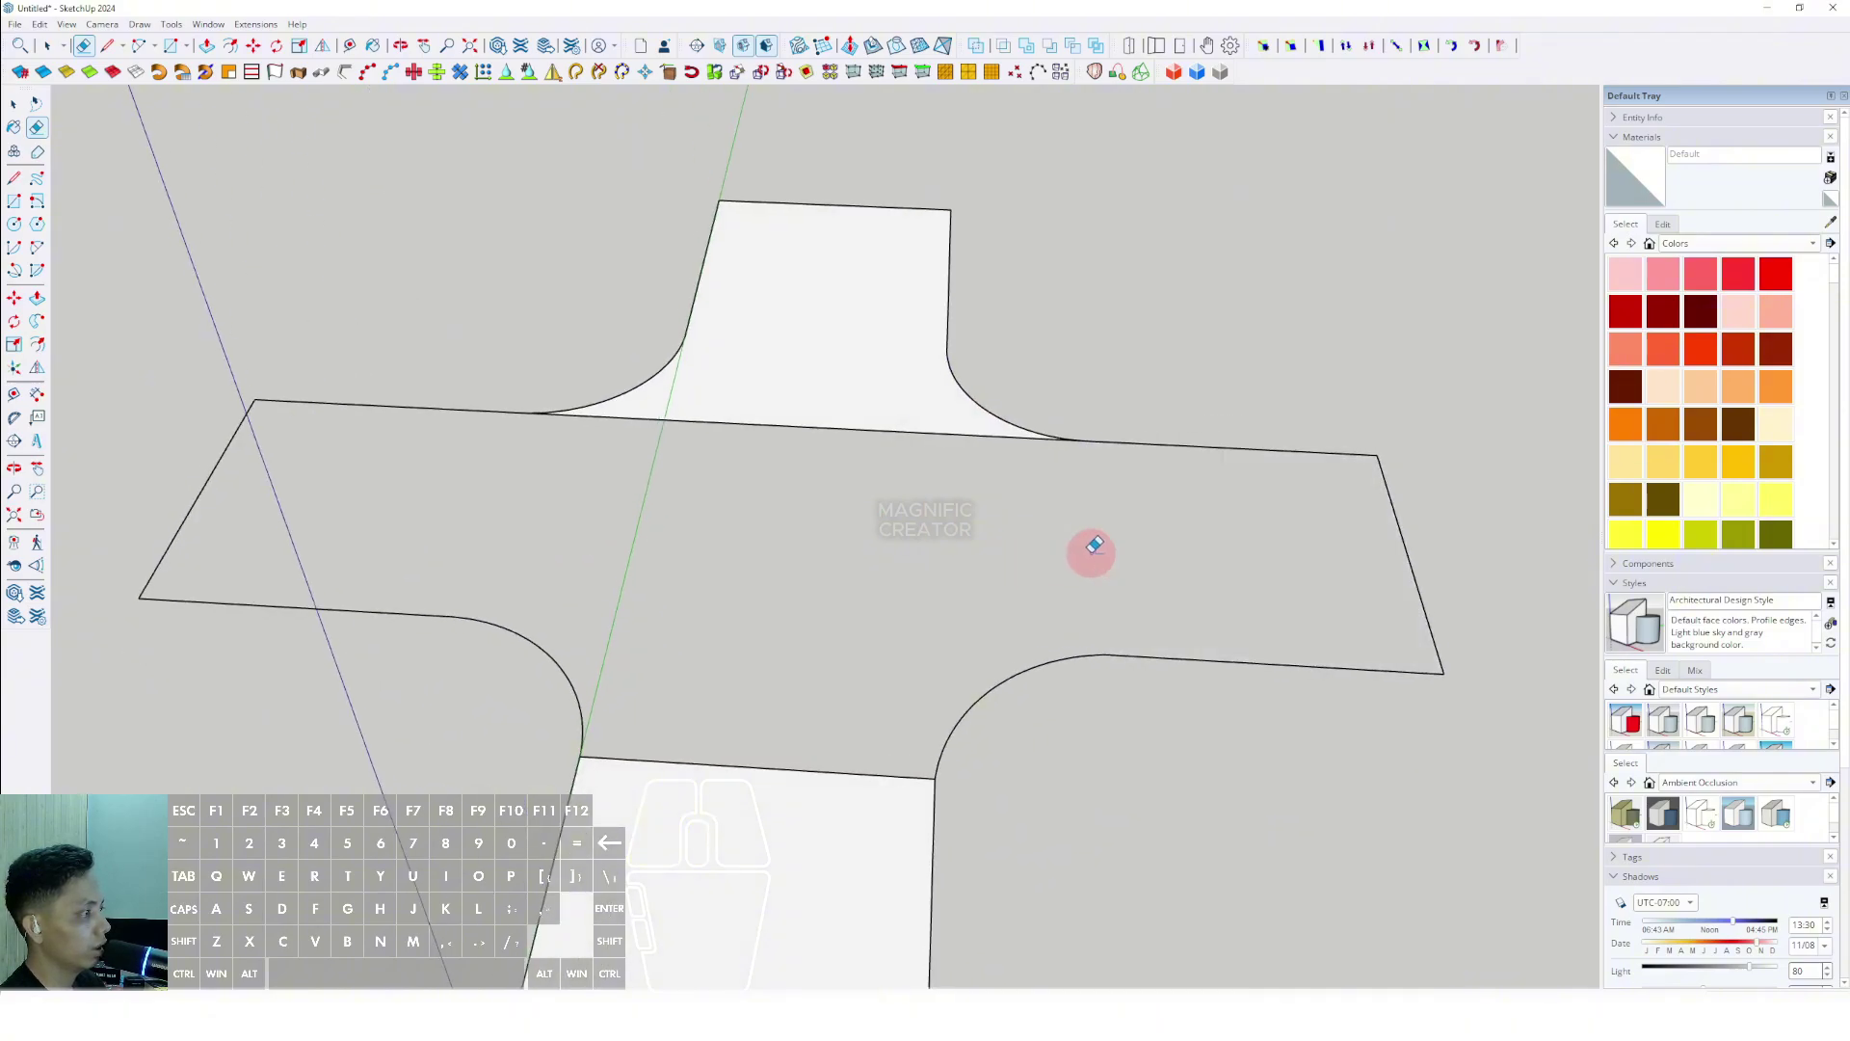
left_click(783, 442)
left_click(743, 768)
Draw a line across one arm, between its two parallel edges, to fill the cross outline with a face.
mouse_move(797, 714)
middle_mouse_down()
mouse_move(784, 607)
mouse_move(589, 604)
middle_mouse_up()
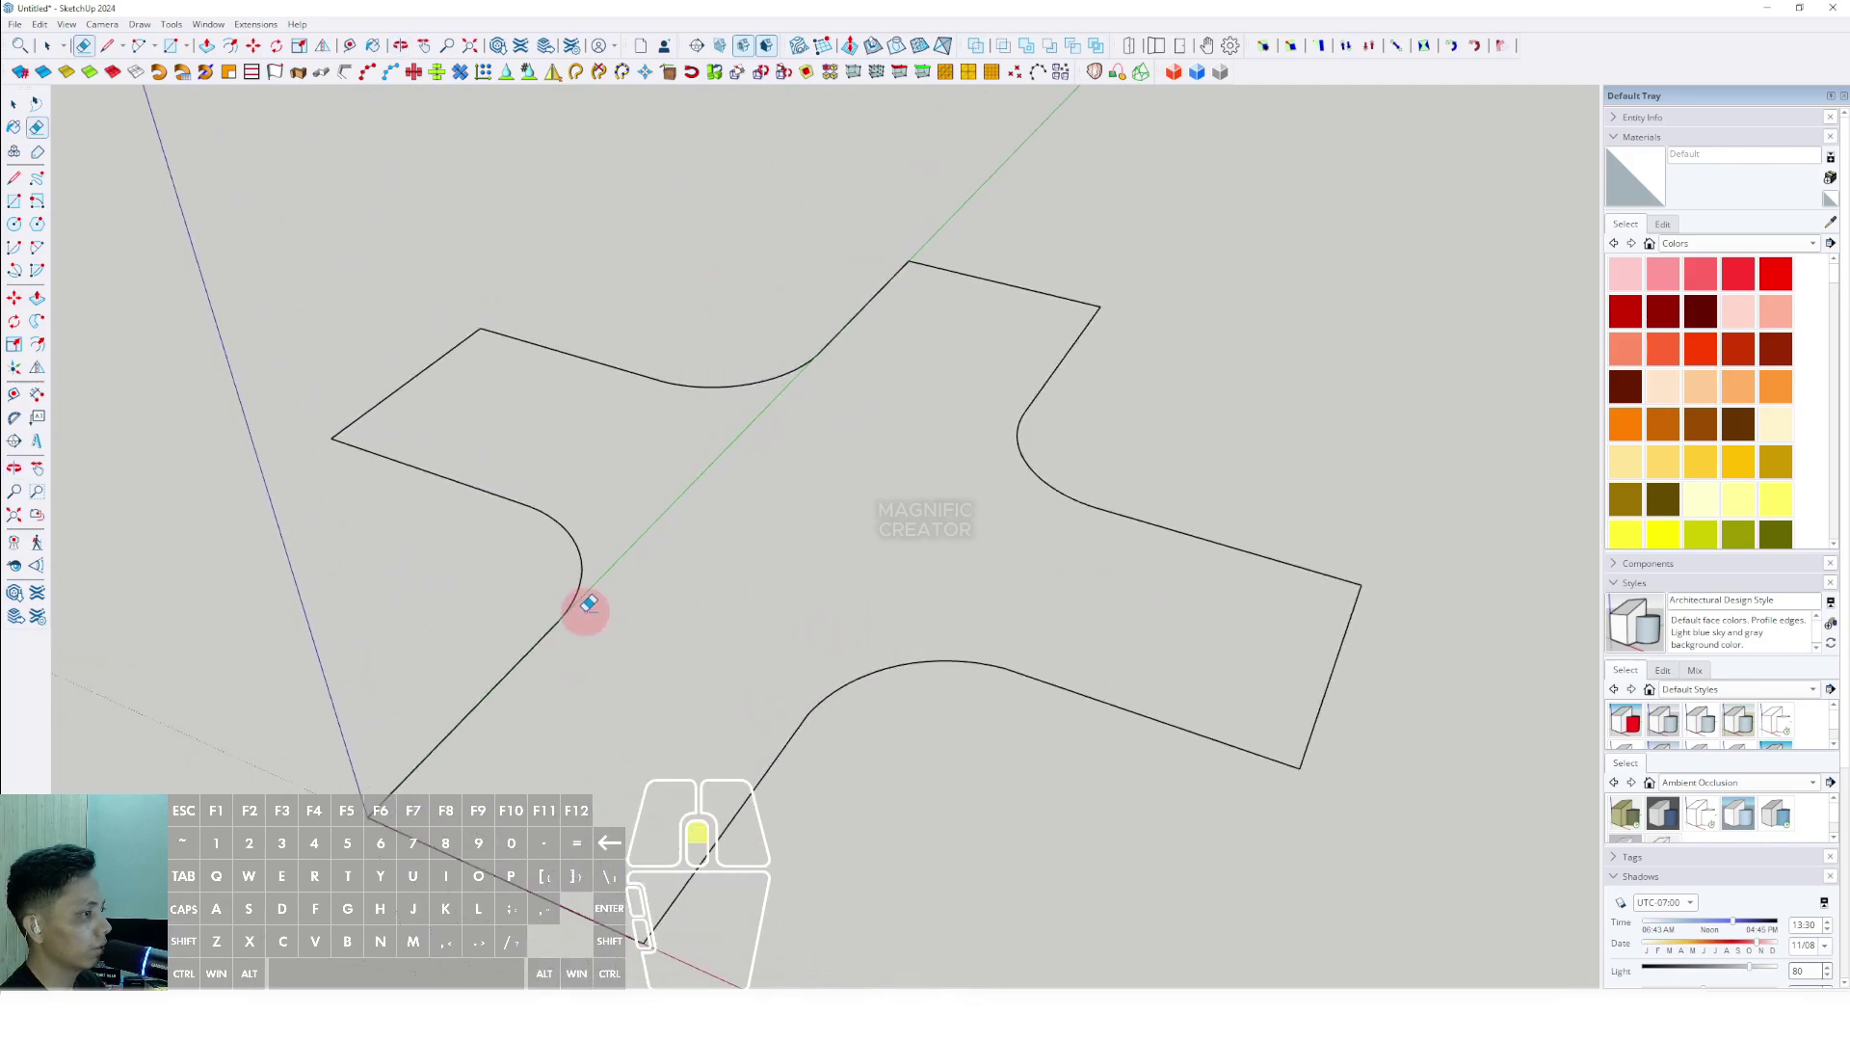
scroll(589, 604, "up", 3)
scroll(718, 472, "down", 2)
key("l")
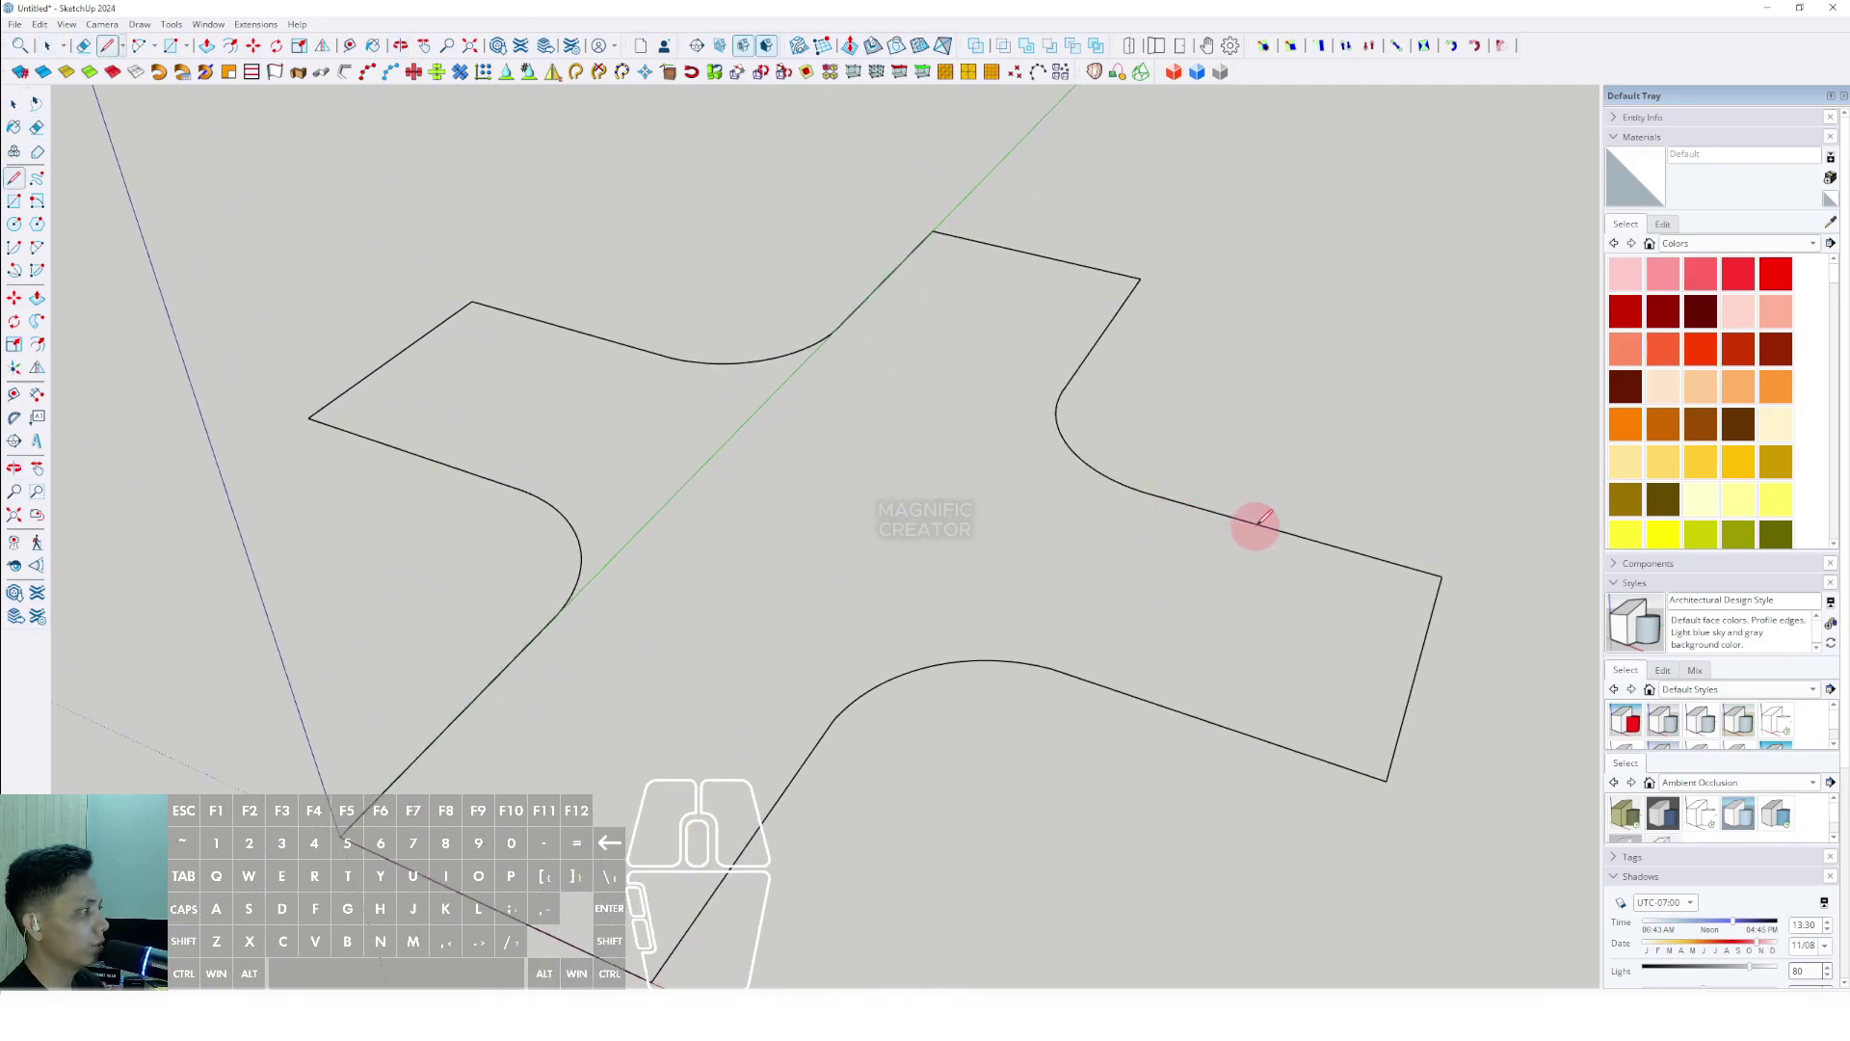
key("space")
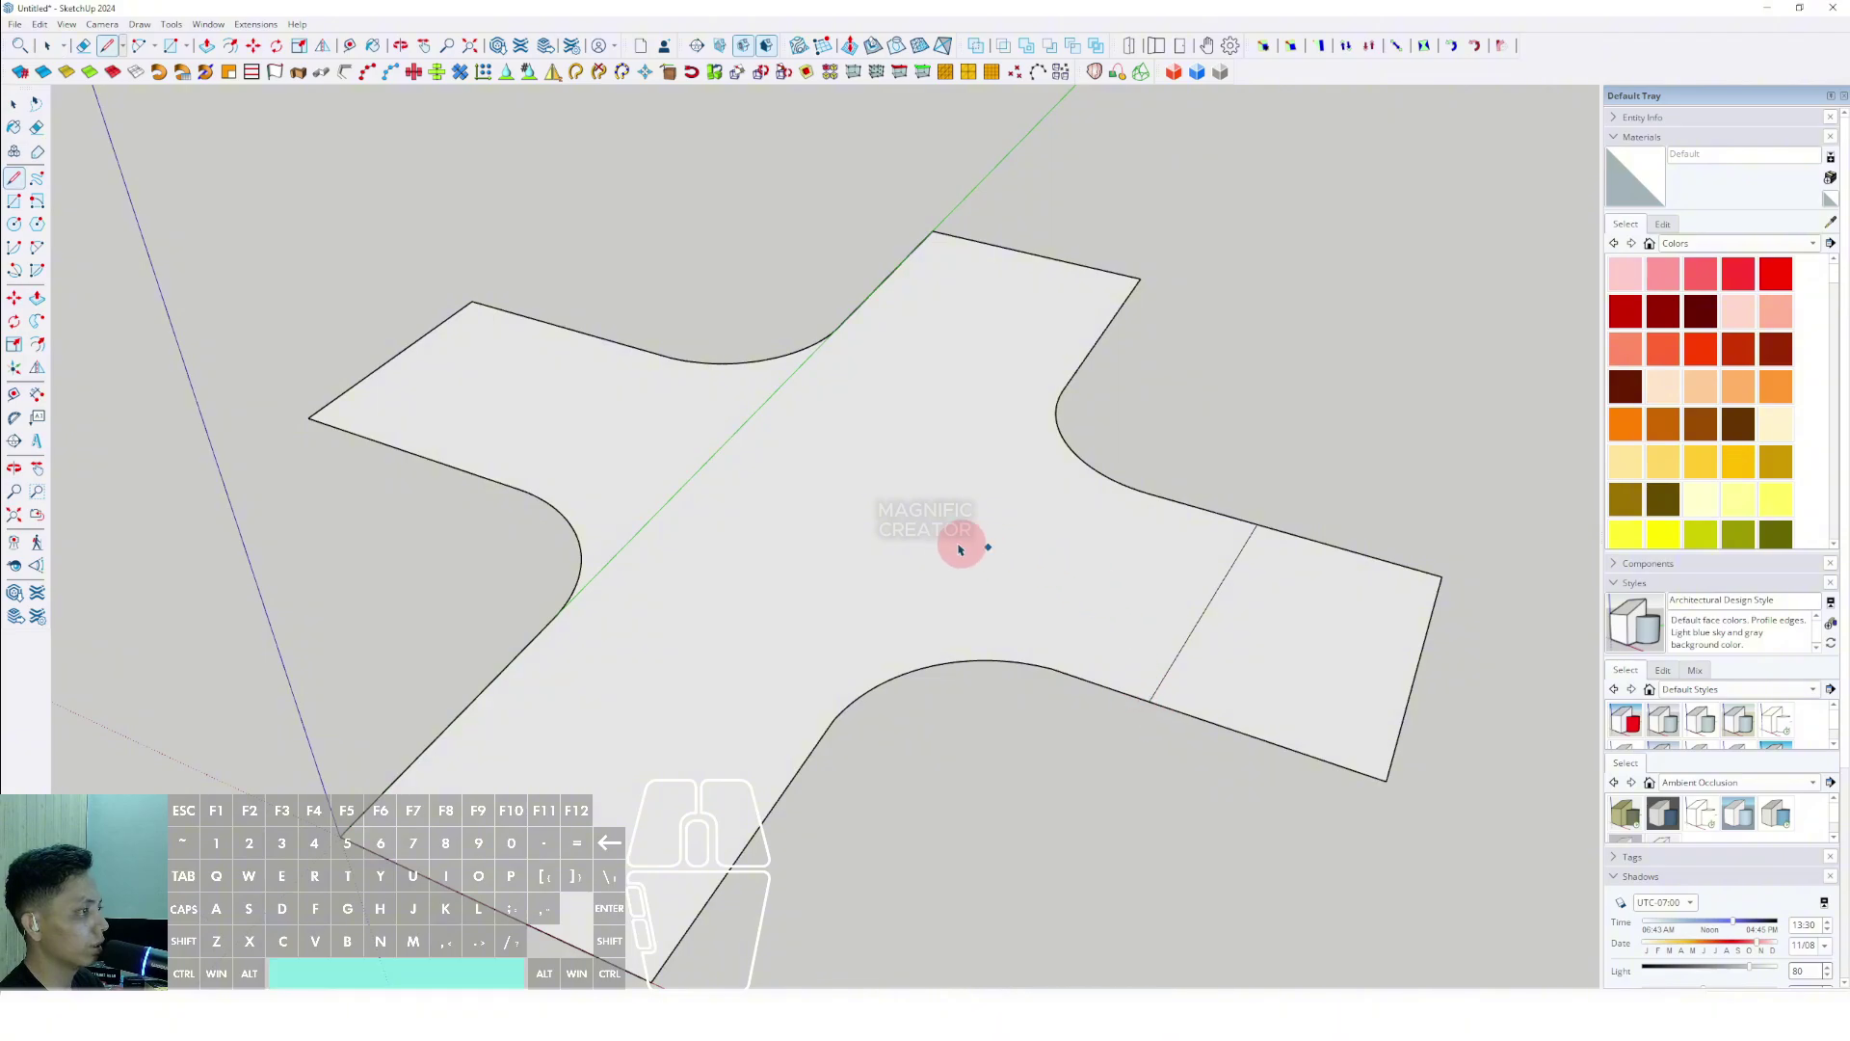
scroll(1247, 546, "up", 5)
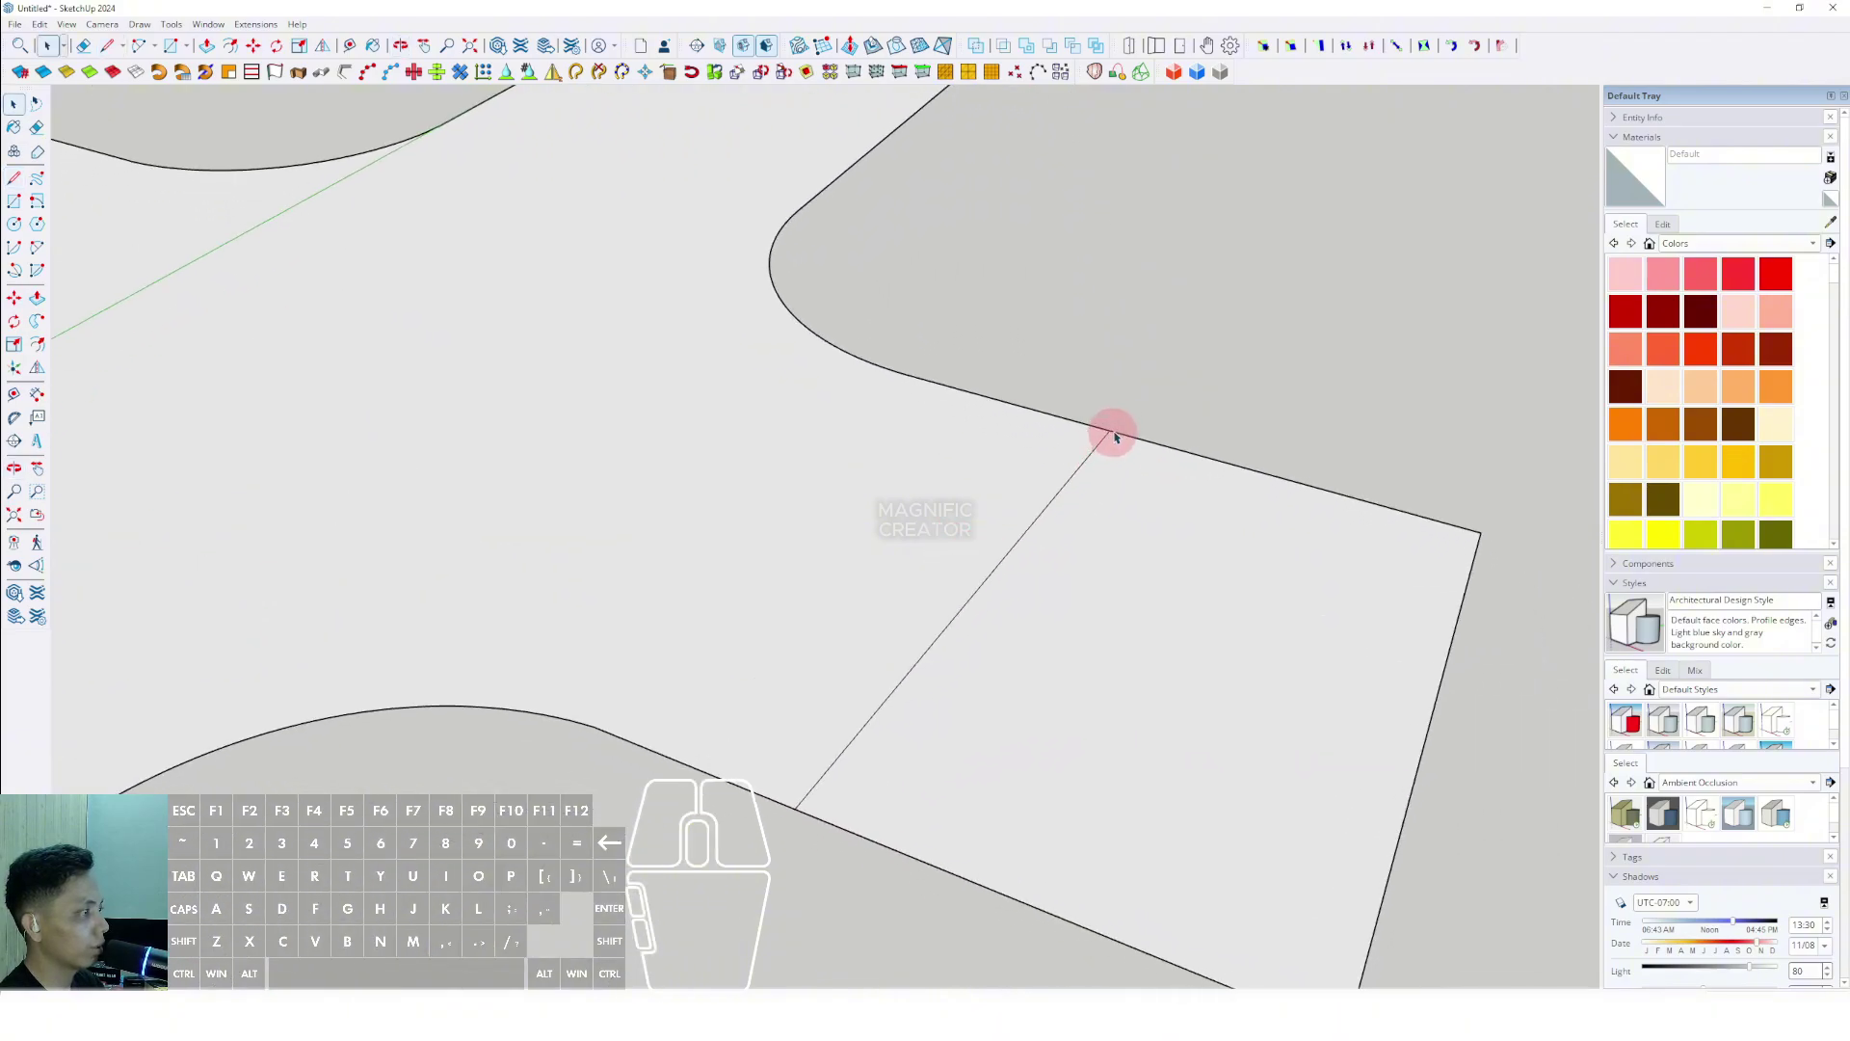
scroll(1050, 617, "down", 5)
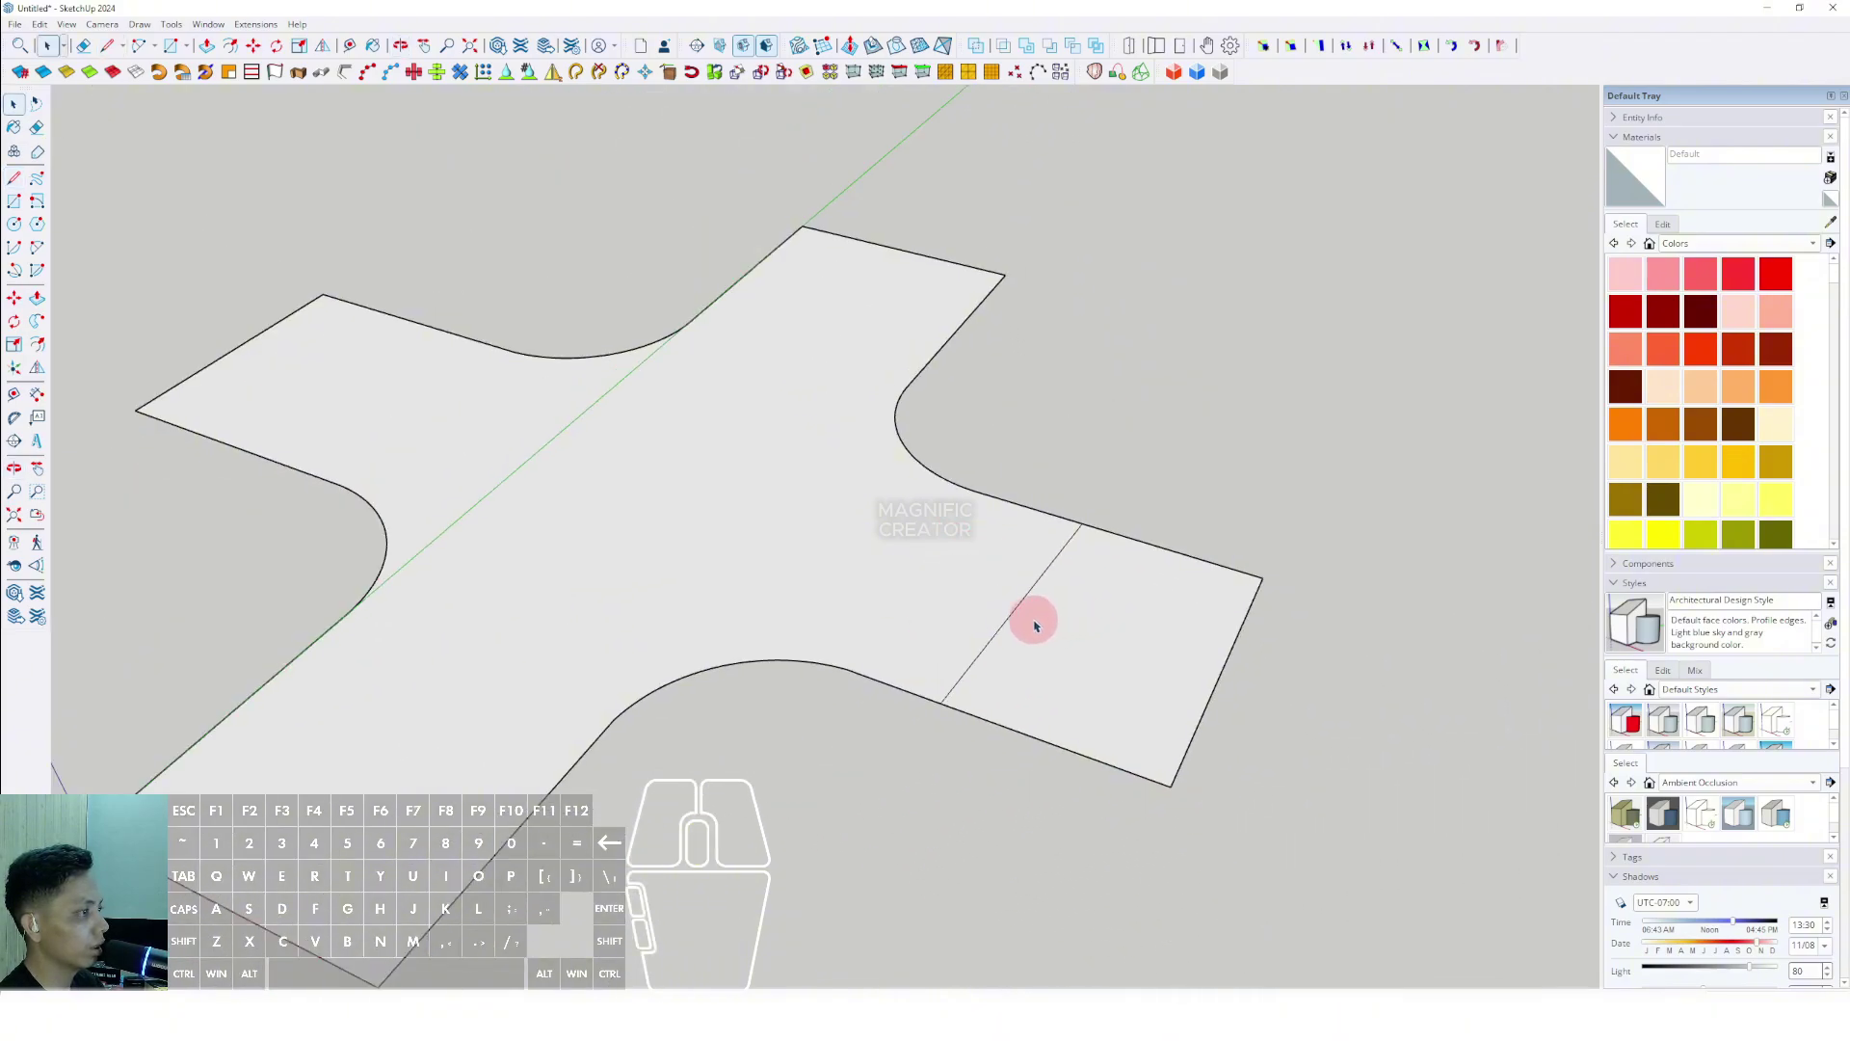
Erase the dividing line across the arm so the cross becomes a single face.
key("e")
left_click(1032, 607)
key("space")
Push/Pull the rounded cross face upward to form a thin slab.
middle_click_drag(960, 601, 622, 557)
left_click(826, 555)
scroll(825, 554, "up", 2)
middle_click_drag(808, 631, 797, 546, "shift")
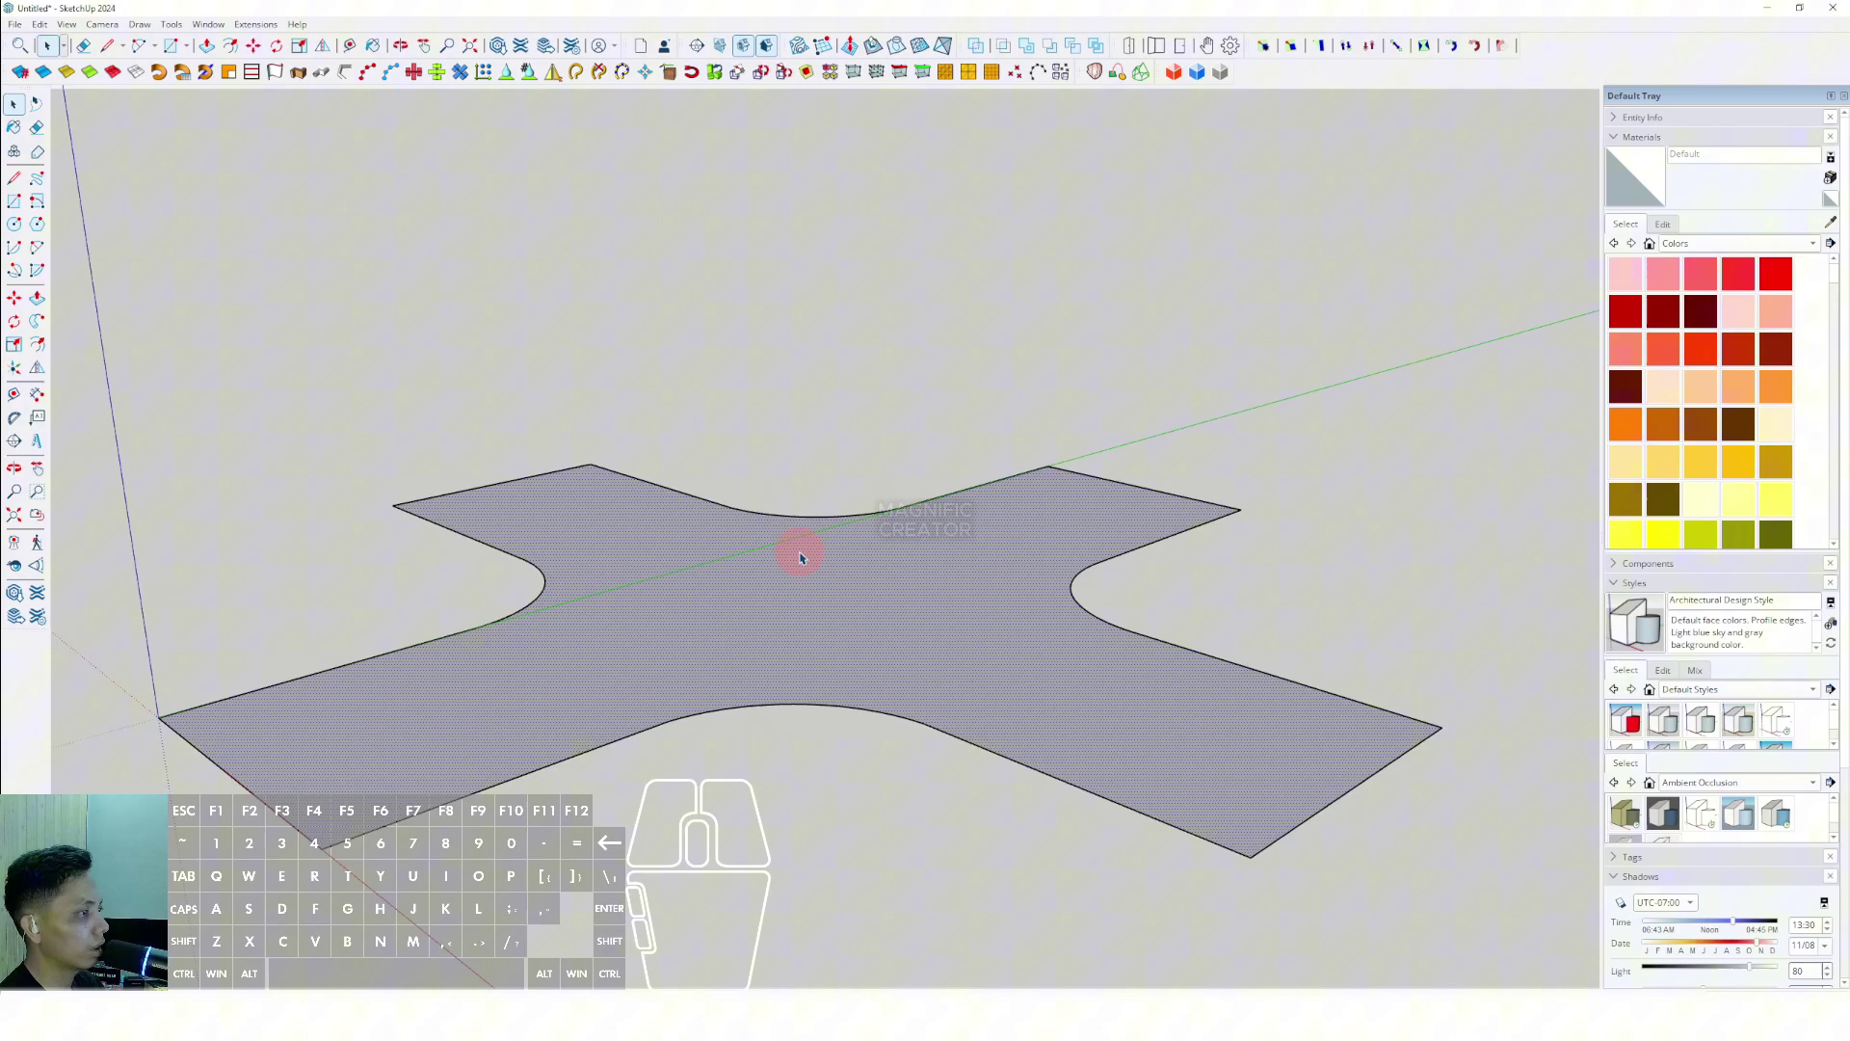
left_click(743, 627)
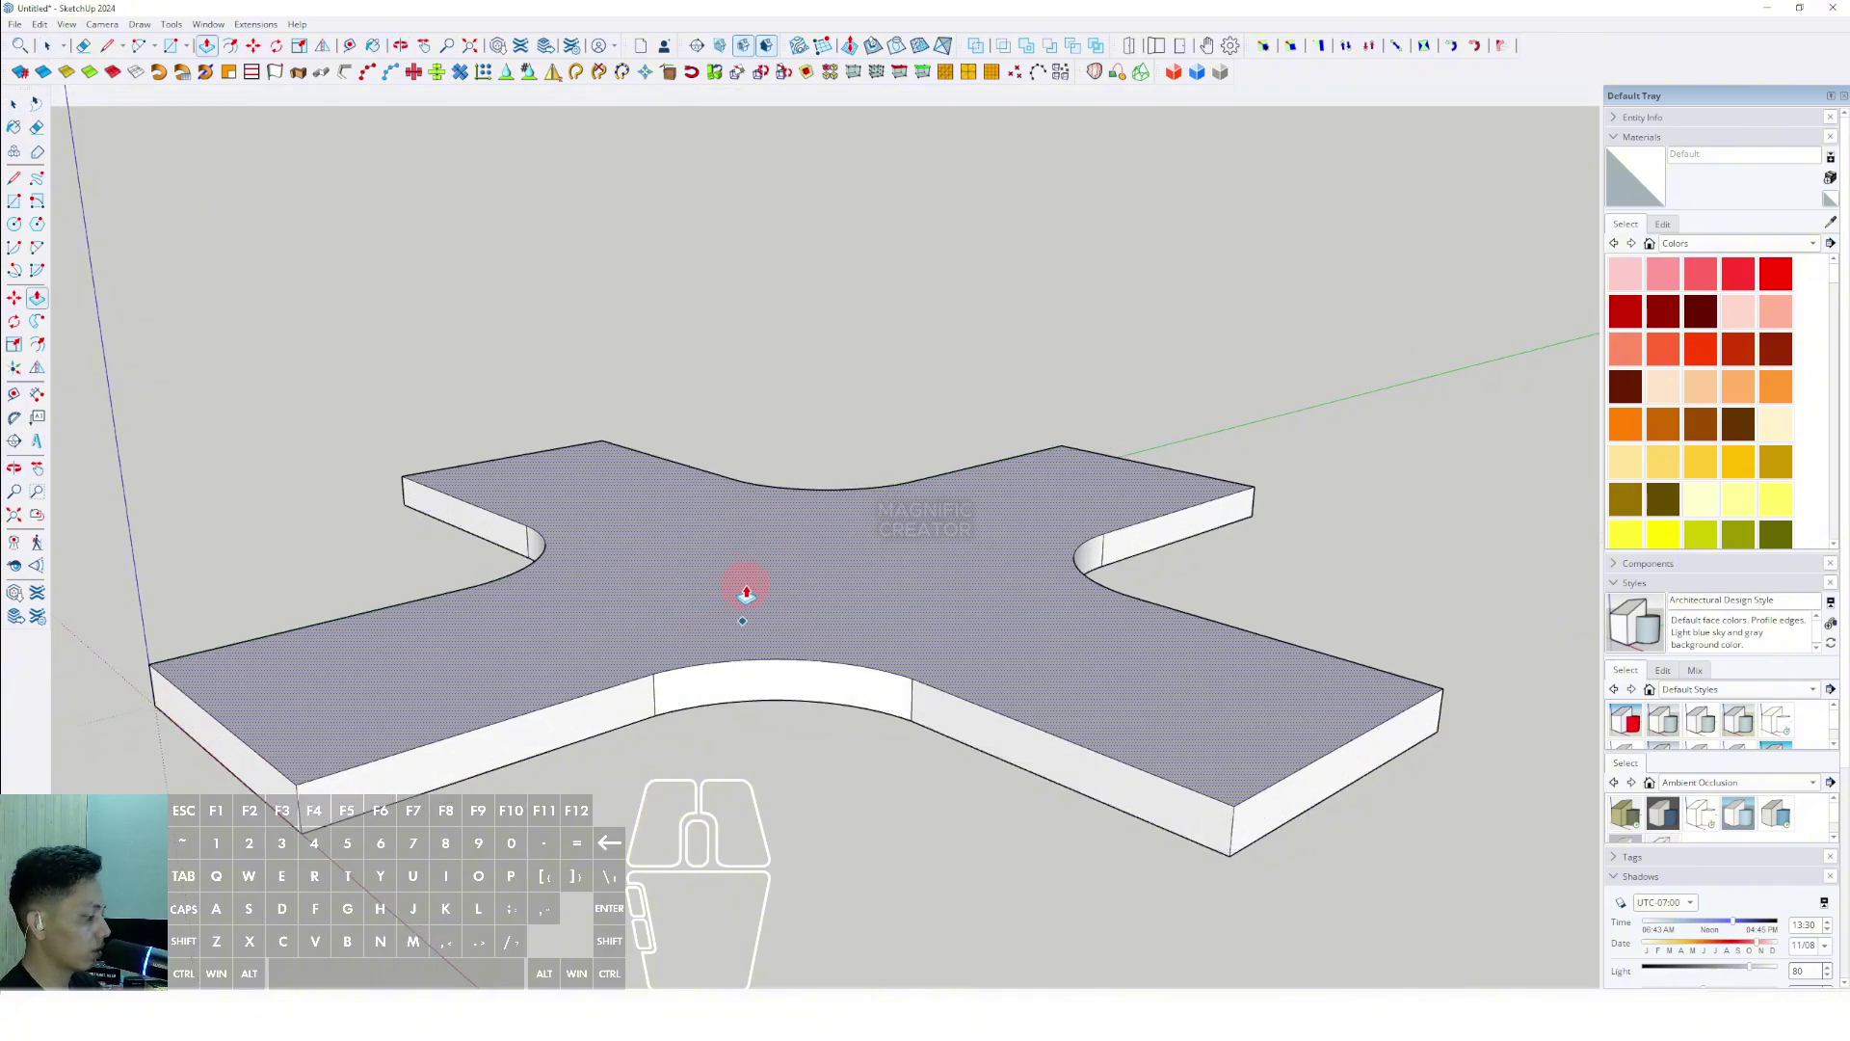
left_click(747, 594)
key("space")
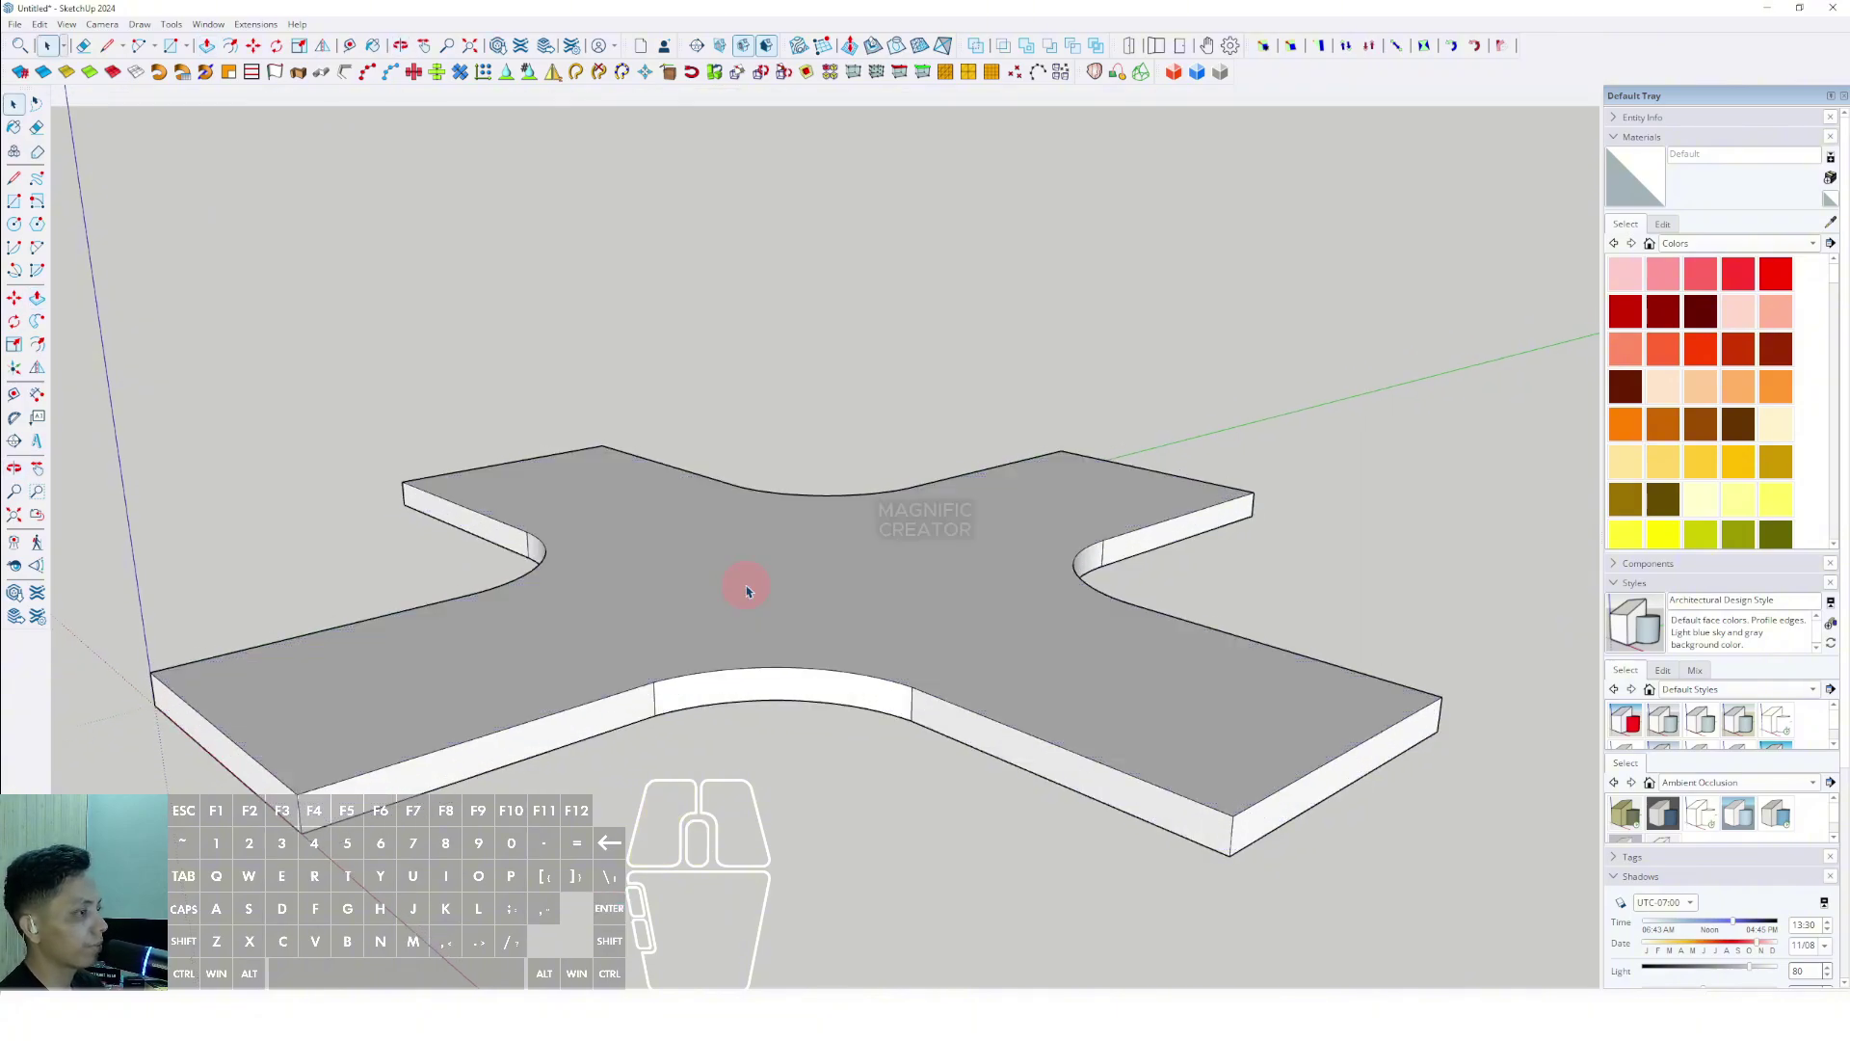
Select all connected geometry of the cross-shaped slab and make it a group.
triple_click(810, 579)
right_click(810, 579)
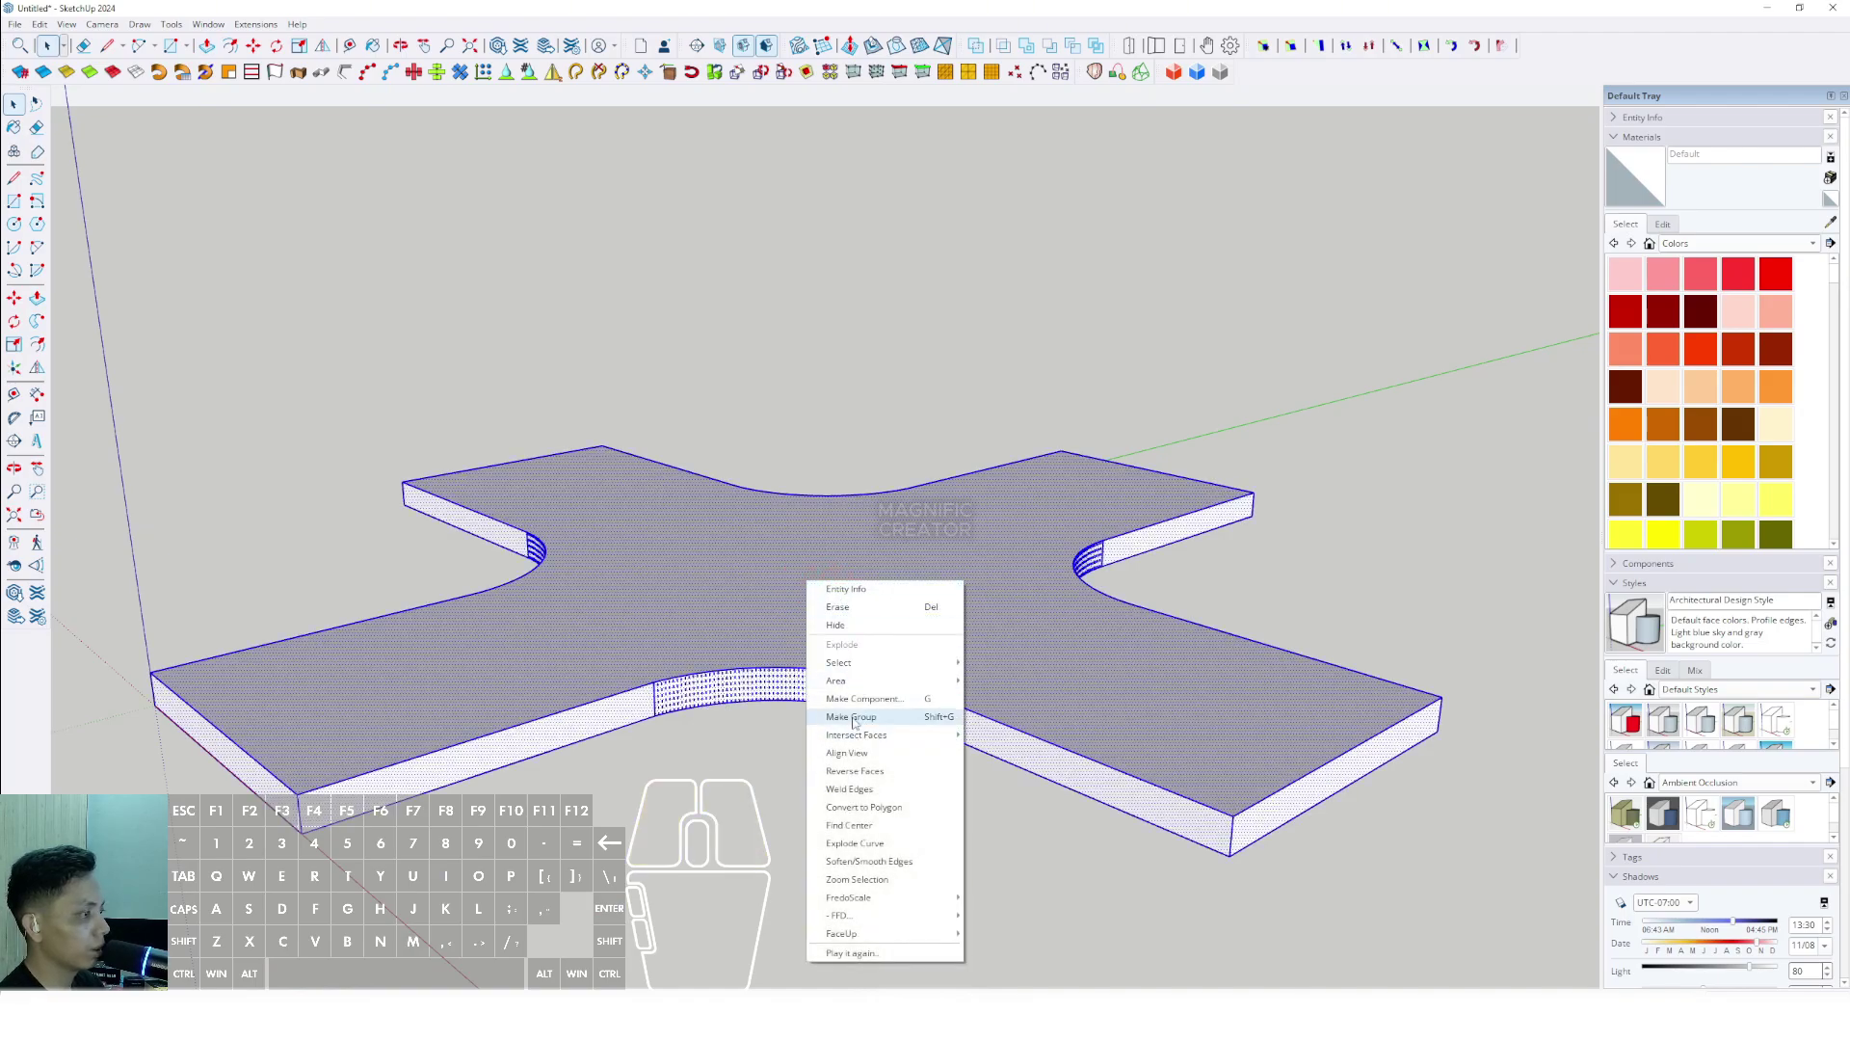
left_click(849, 710)
scroll(824, 619, "up", 3)
scroll(824, 618, "down", 1)
right_click(826, 600)
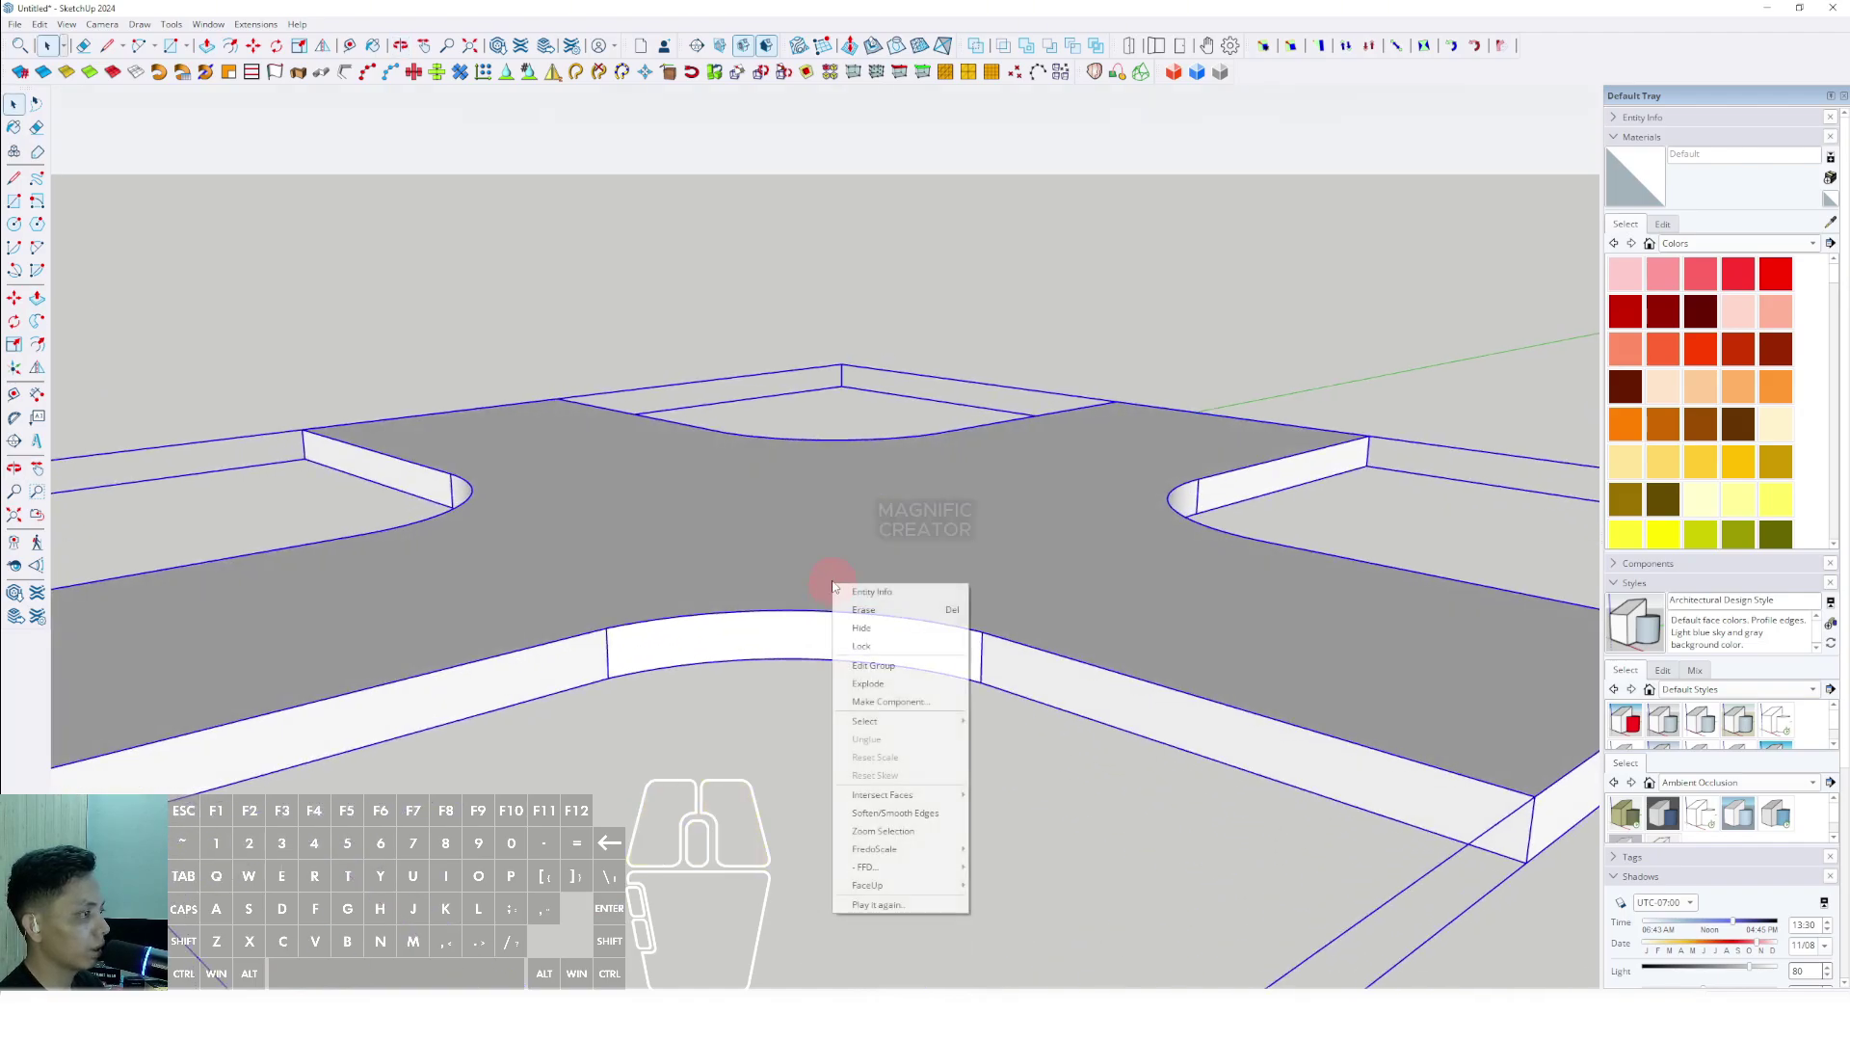
left_click(876, 702)
left_click(893, 613)
scroll(859, 591, "down", 3)
left_click(571, 361)
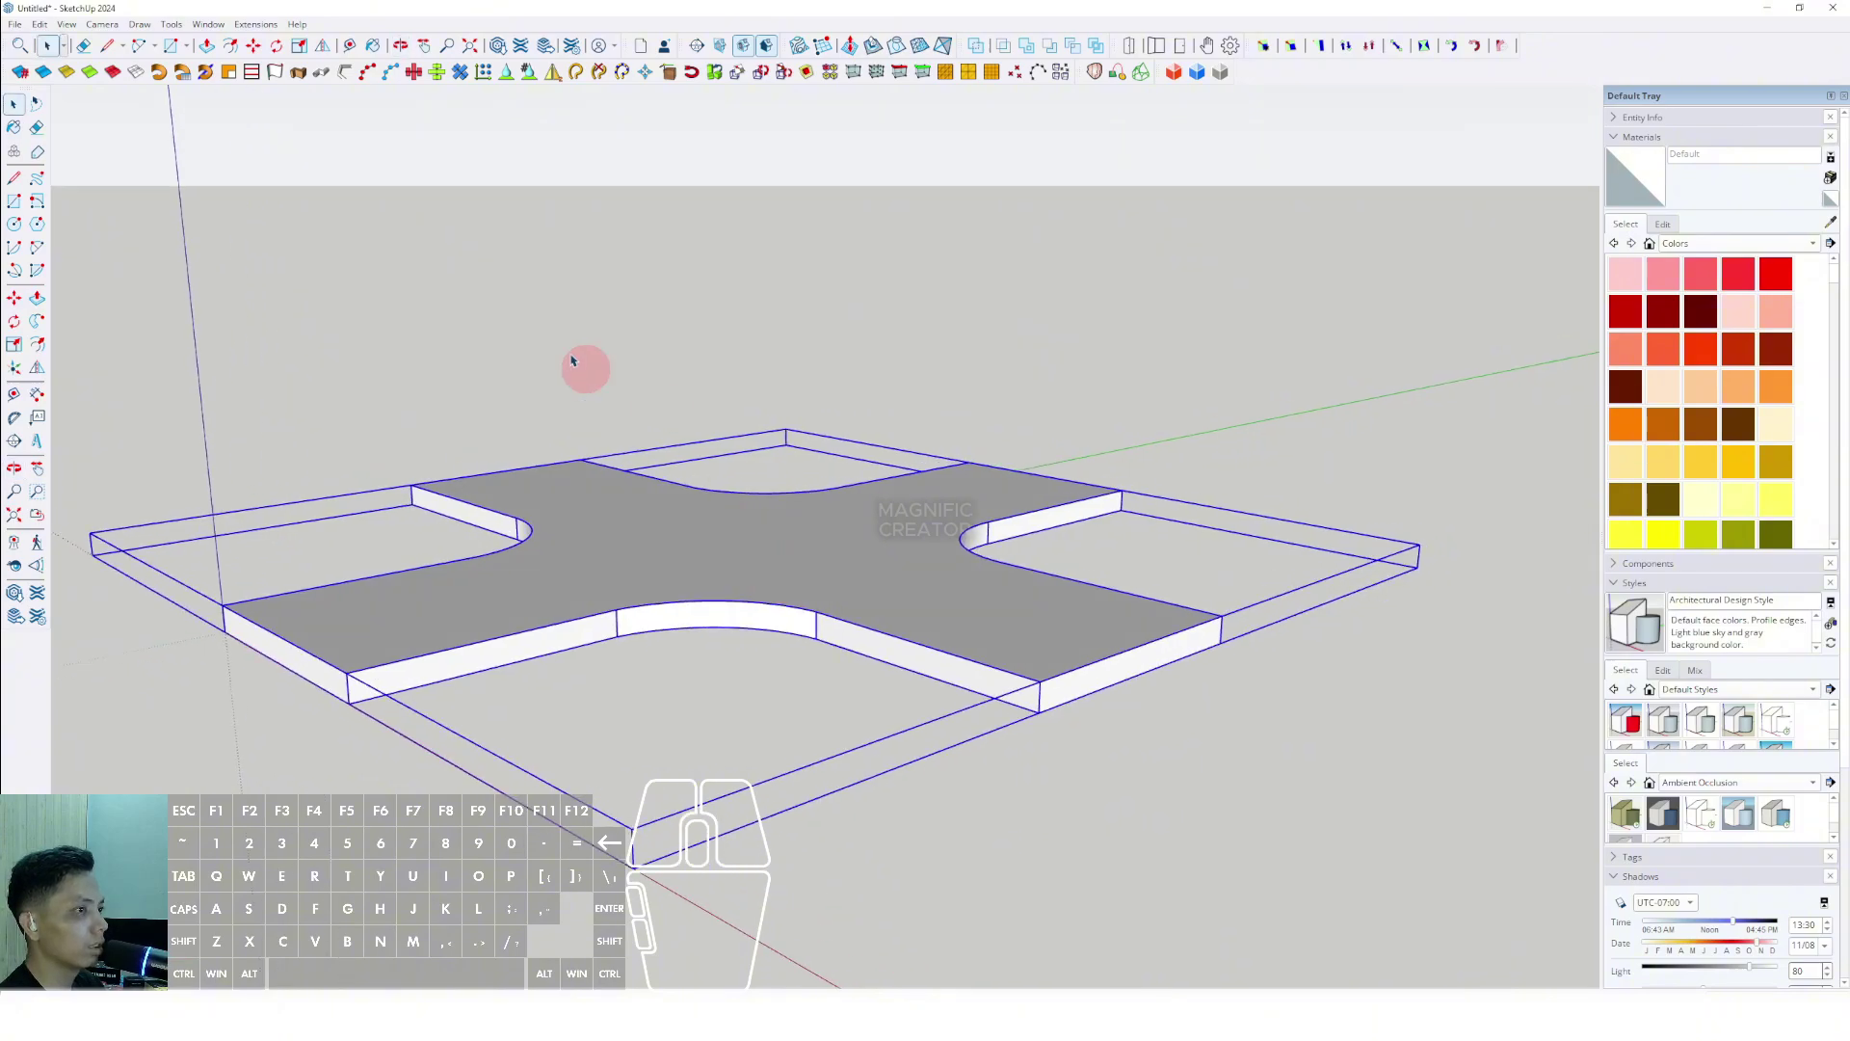
Copy the cross-shaped slab straight up so a duplicate sits above the original with a gap between them.
left_click(17, 299)
left_click(1074, 696, "ctrl")
left_click(1041, 710)
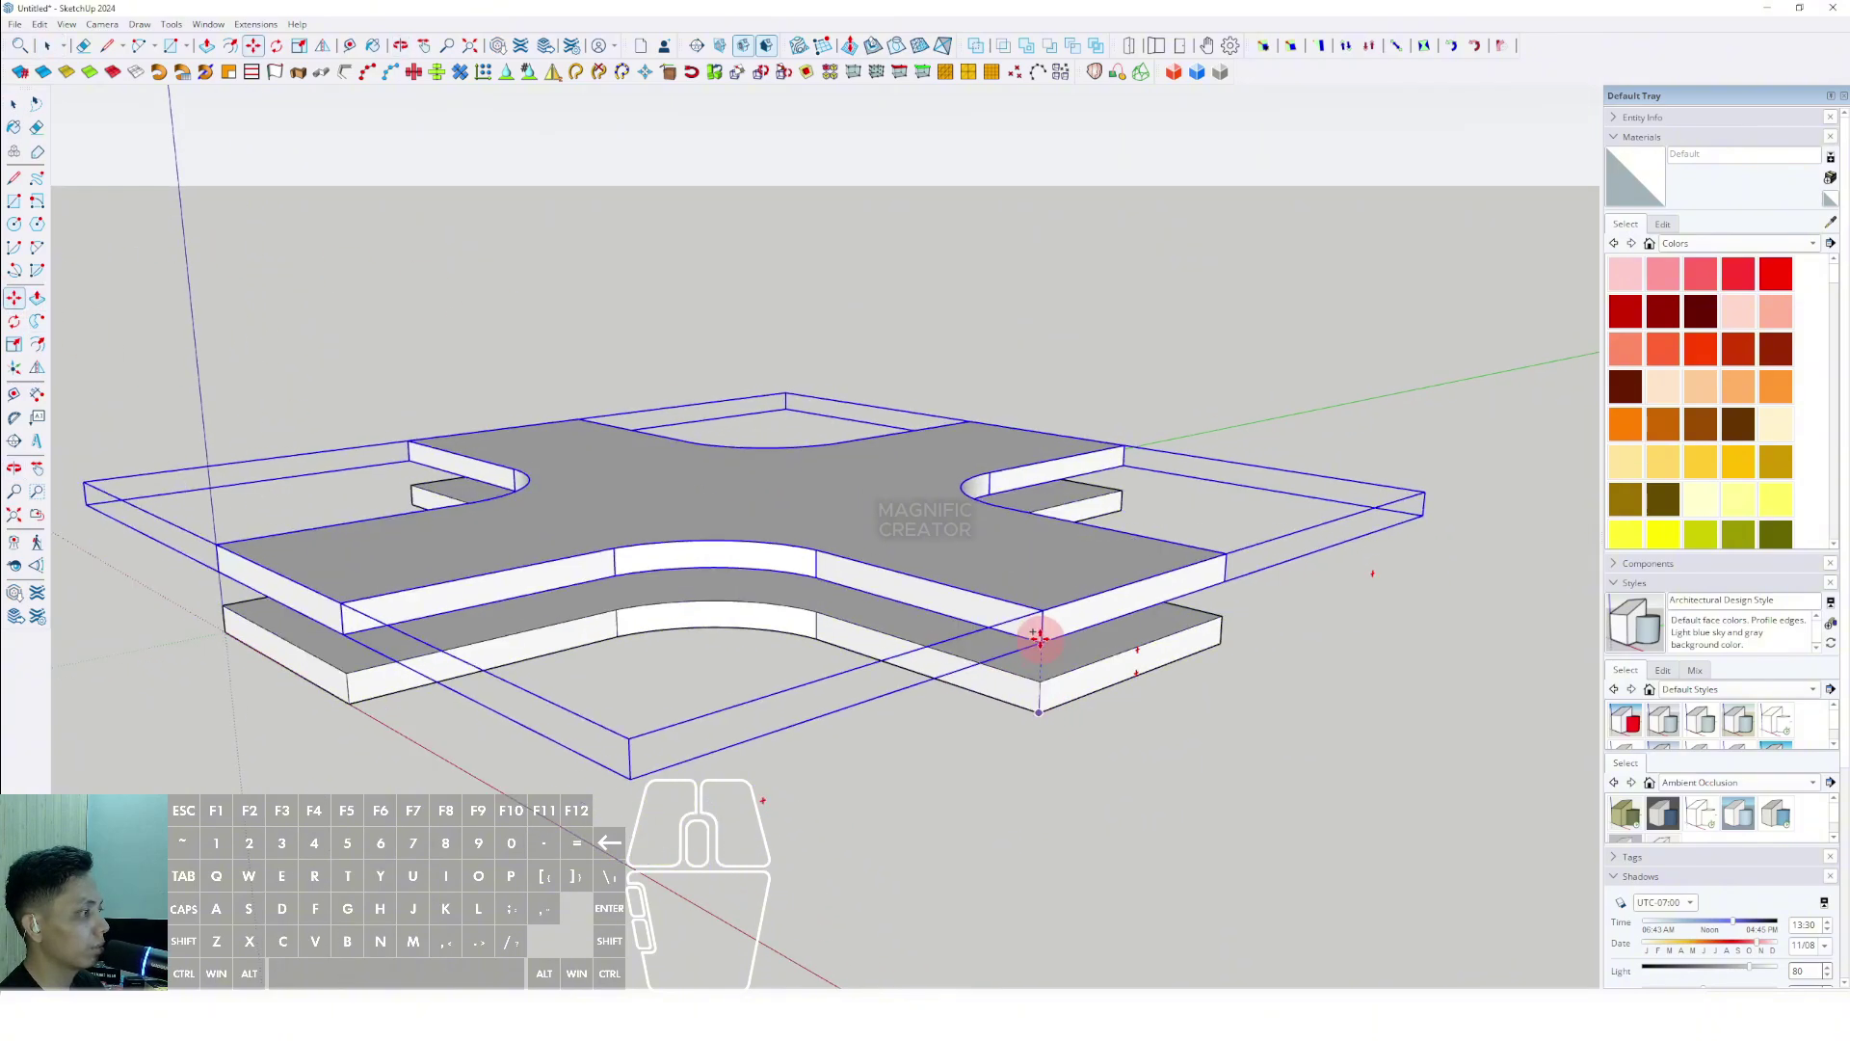
scroll(1041, 628, "up", 1)
scroll(1041, 690, "up", 2)
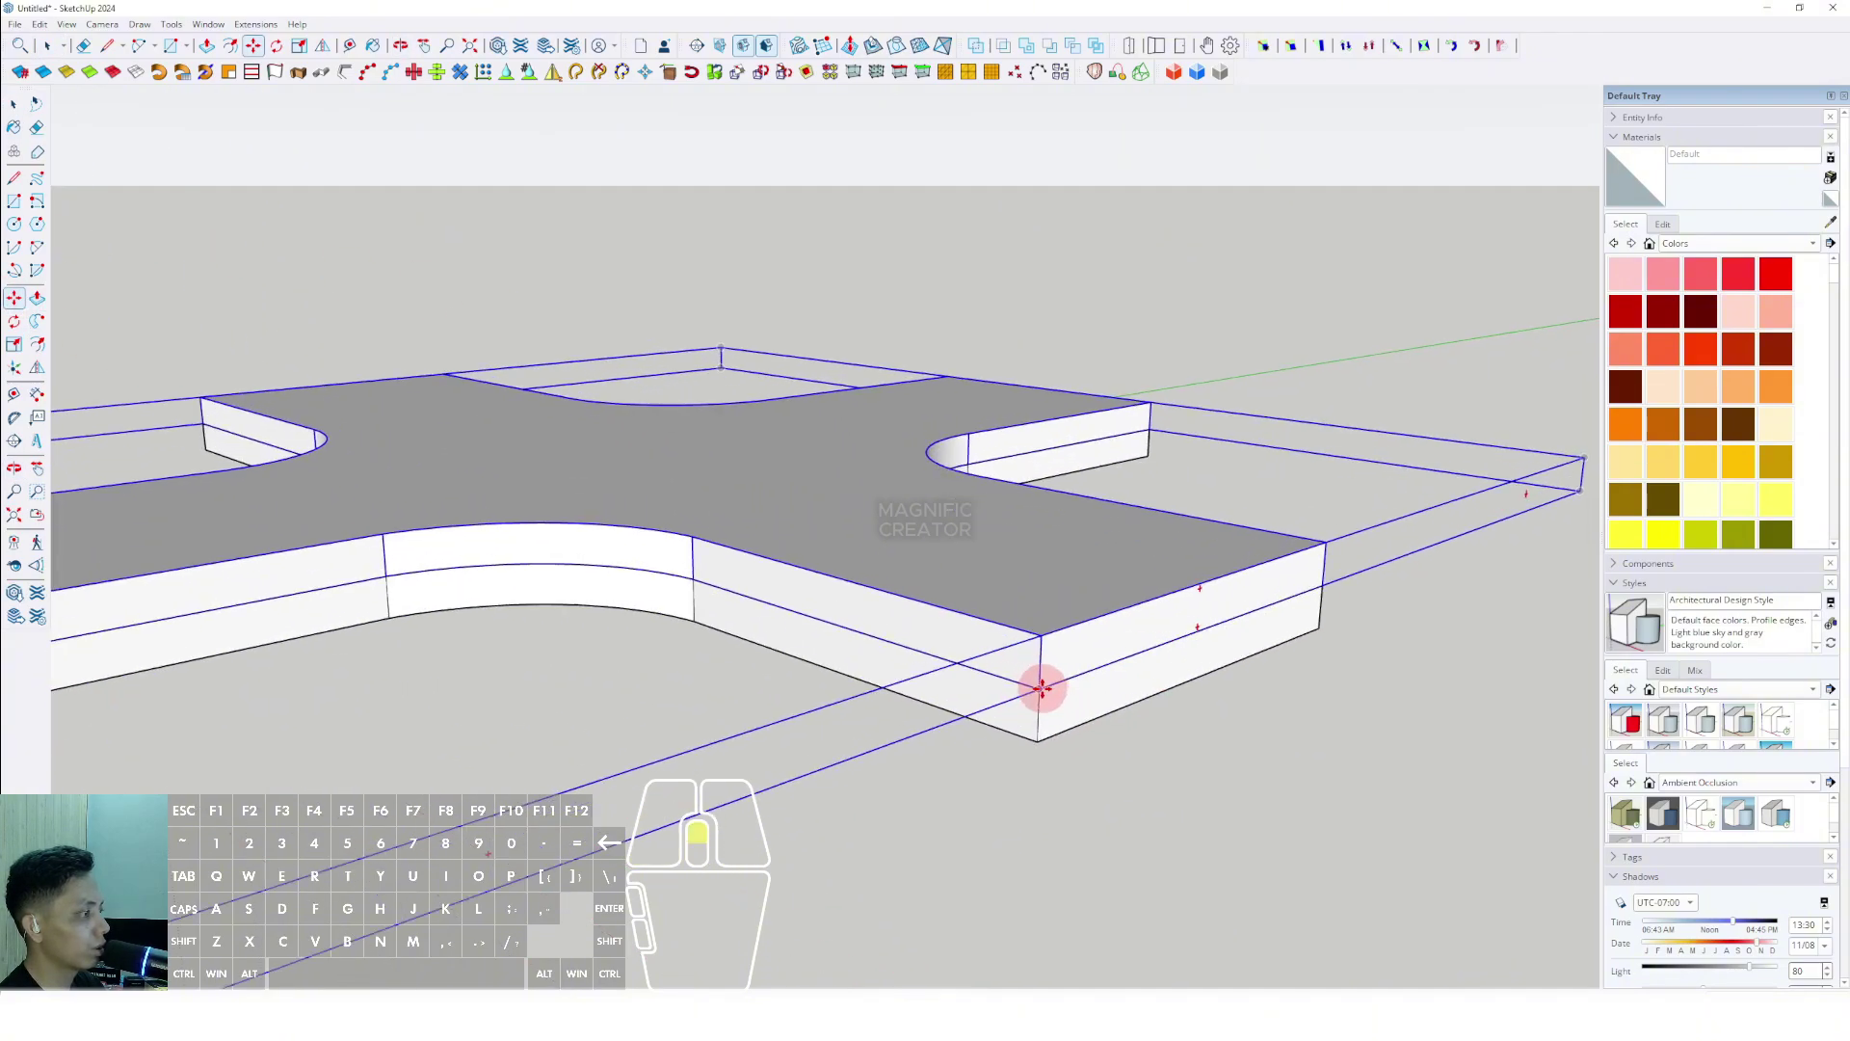
middle_click_drag(1041, 690, 1036, 620)
left_click(1036, 618)
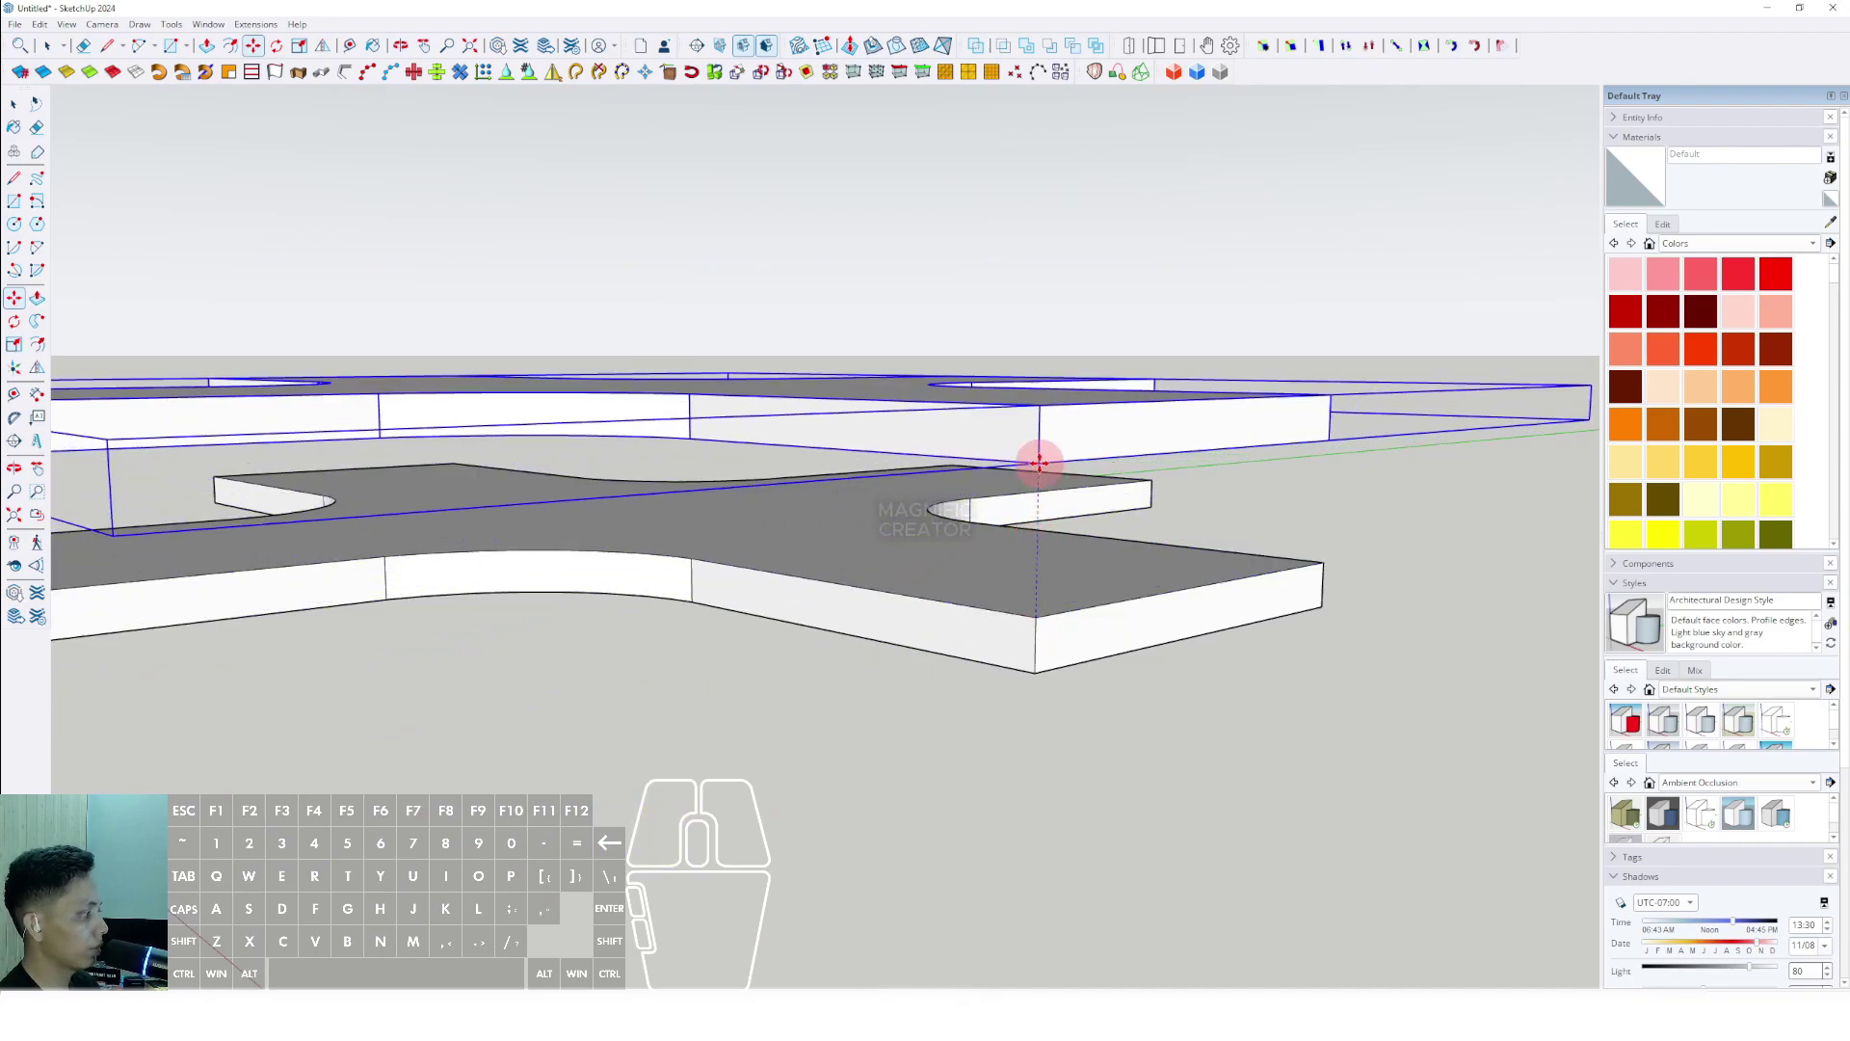
key("Return")
scroll(1041, 471, "down", 5)
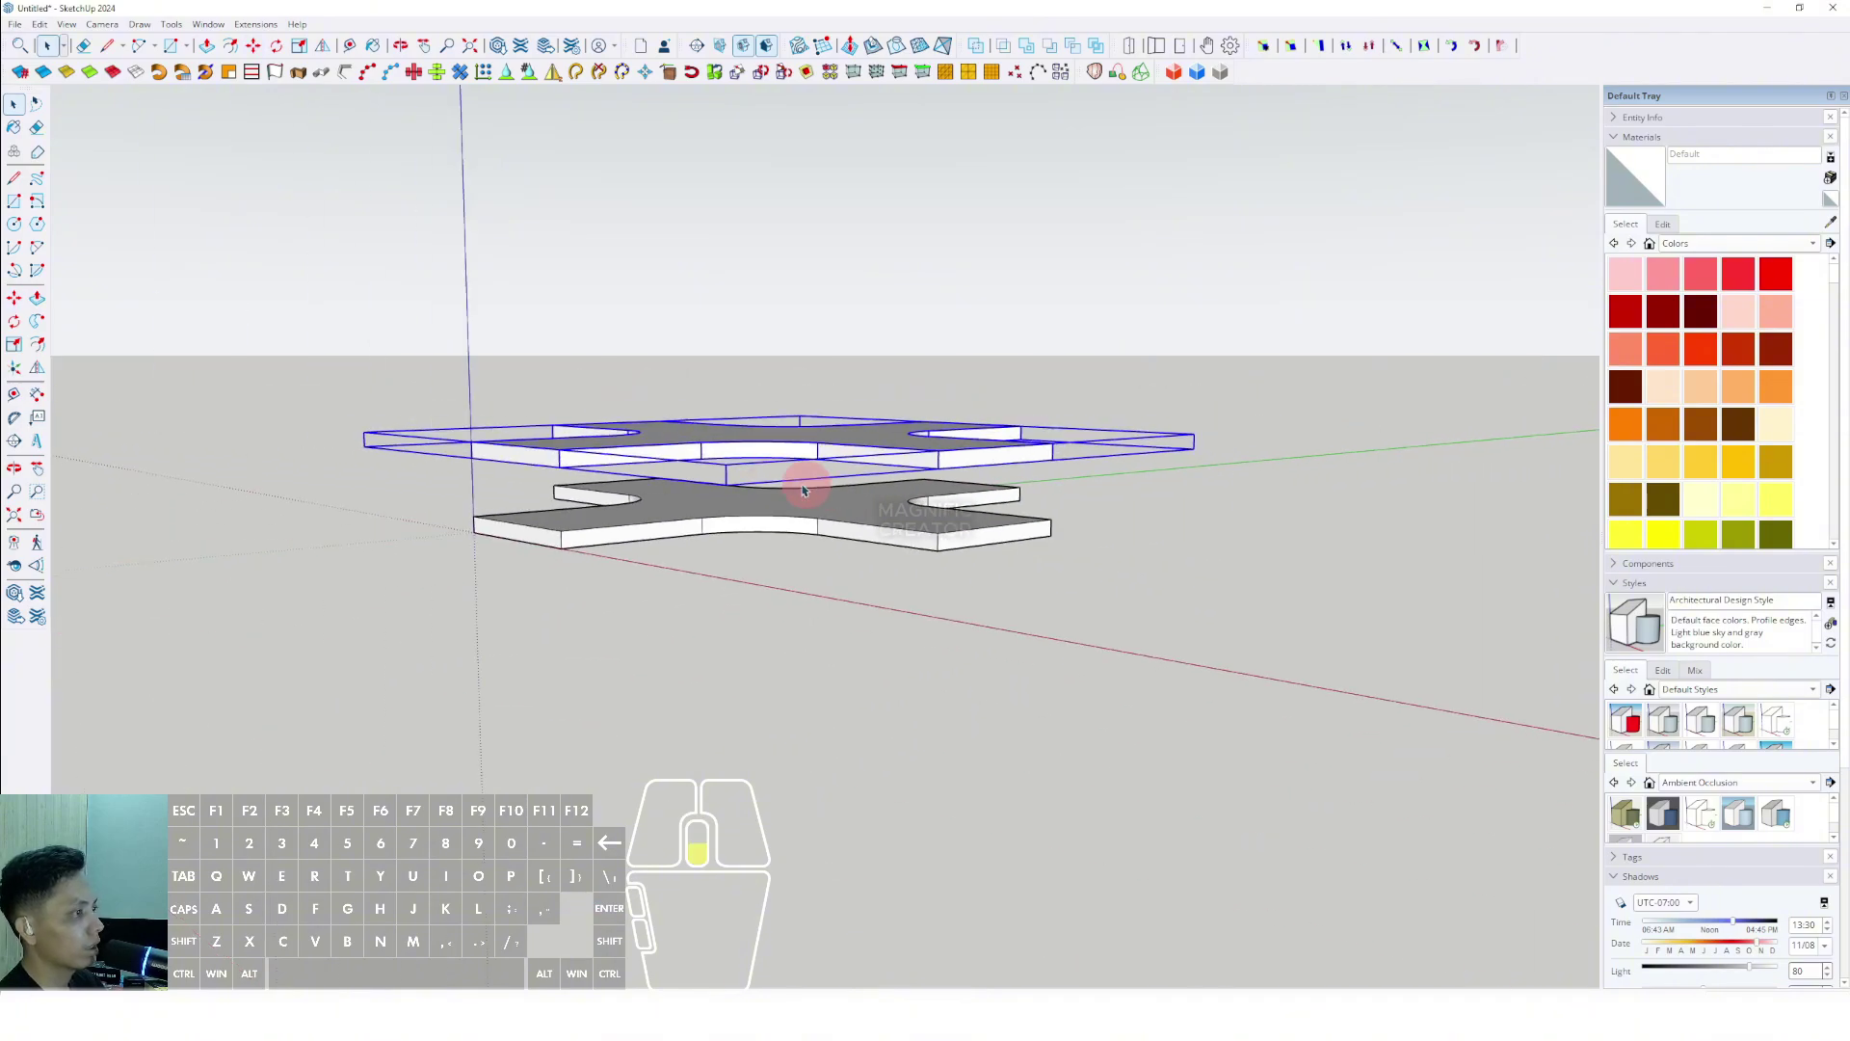
middle_click_drag(806, 479, 682, 607)
scroll(627, 521, "up", 3)
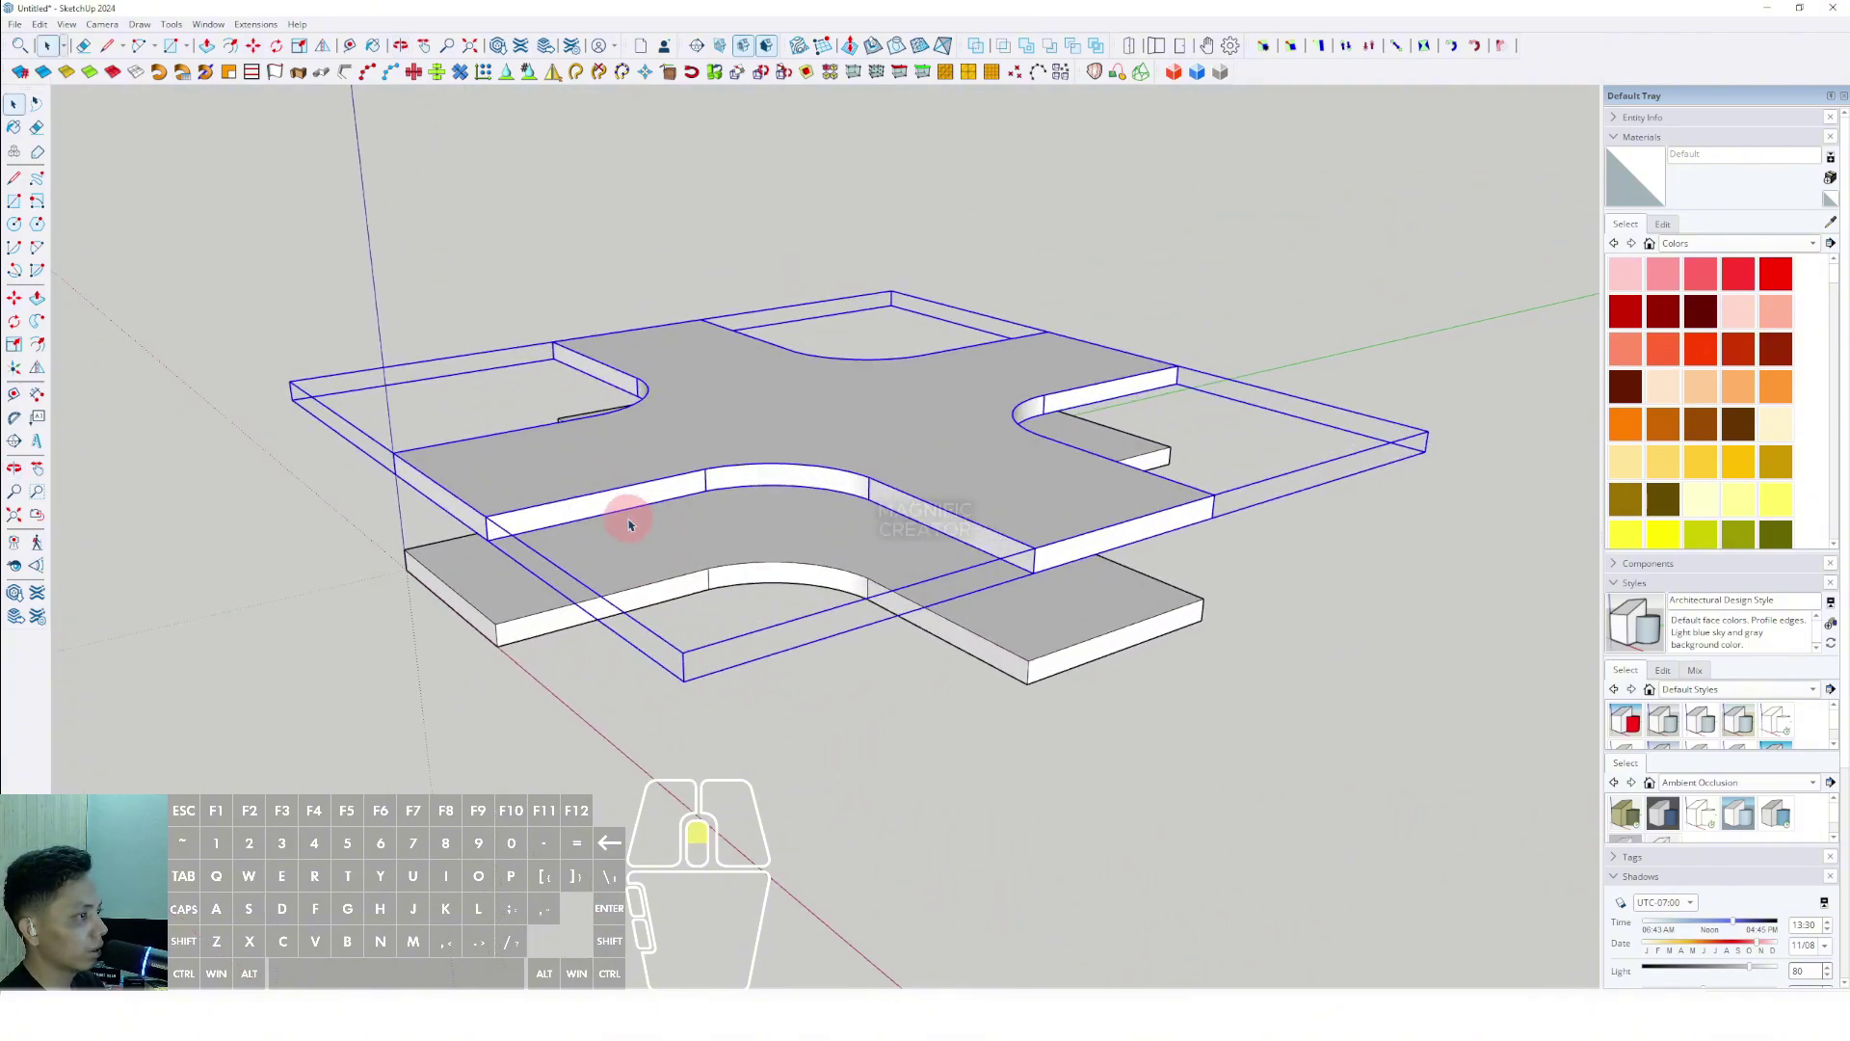
Open the upper slab for editing and Push/Pull the end face of one arm outward to lengthen it.
middle_click_drag(627, 520, 767, 541)
double_click(673, 490)
triple_click(673, 491)
scroll(652, 507, "up", 2)
key("v")
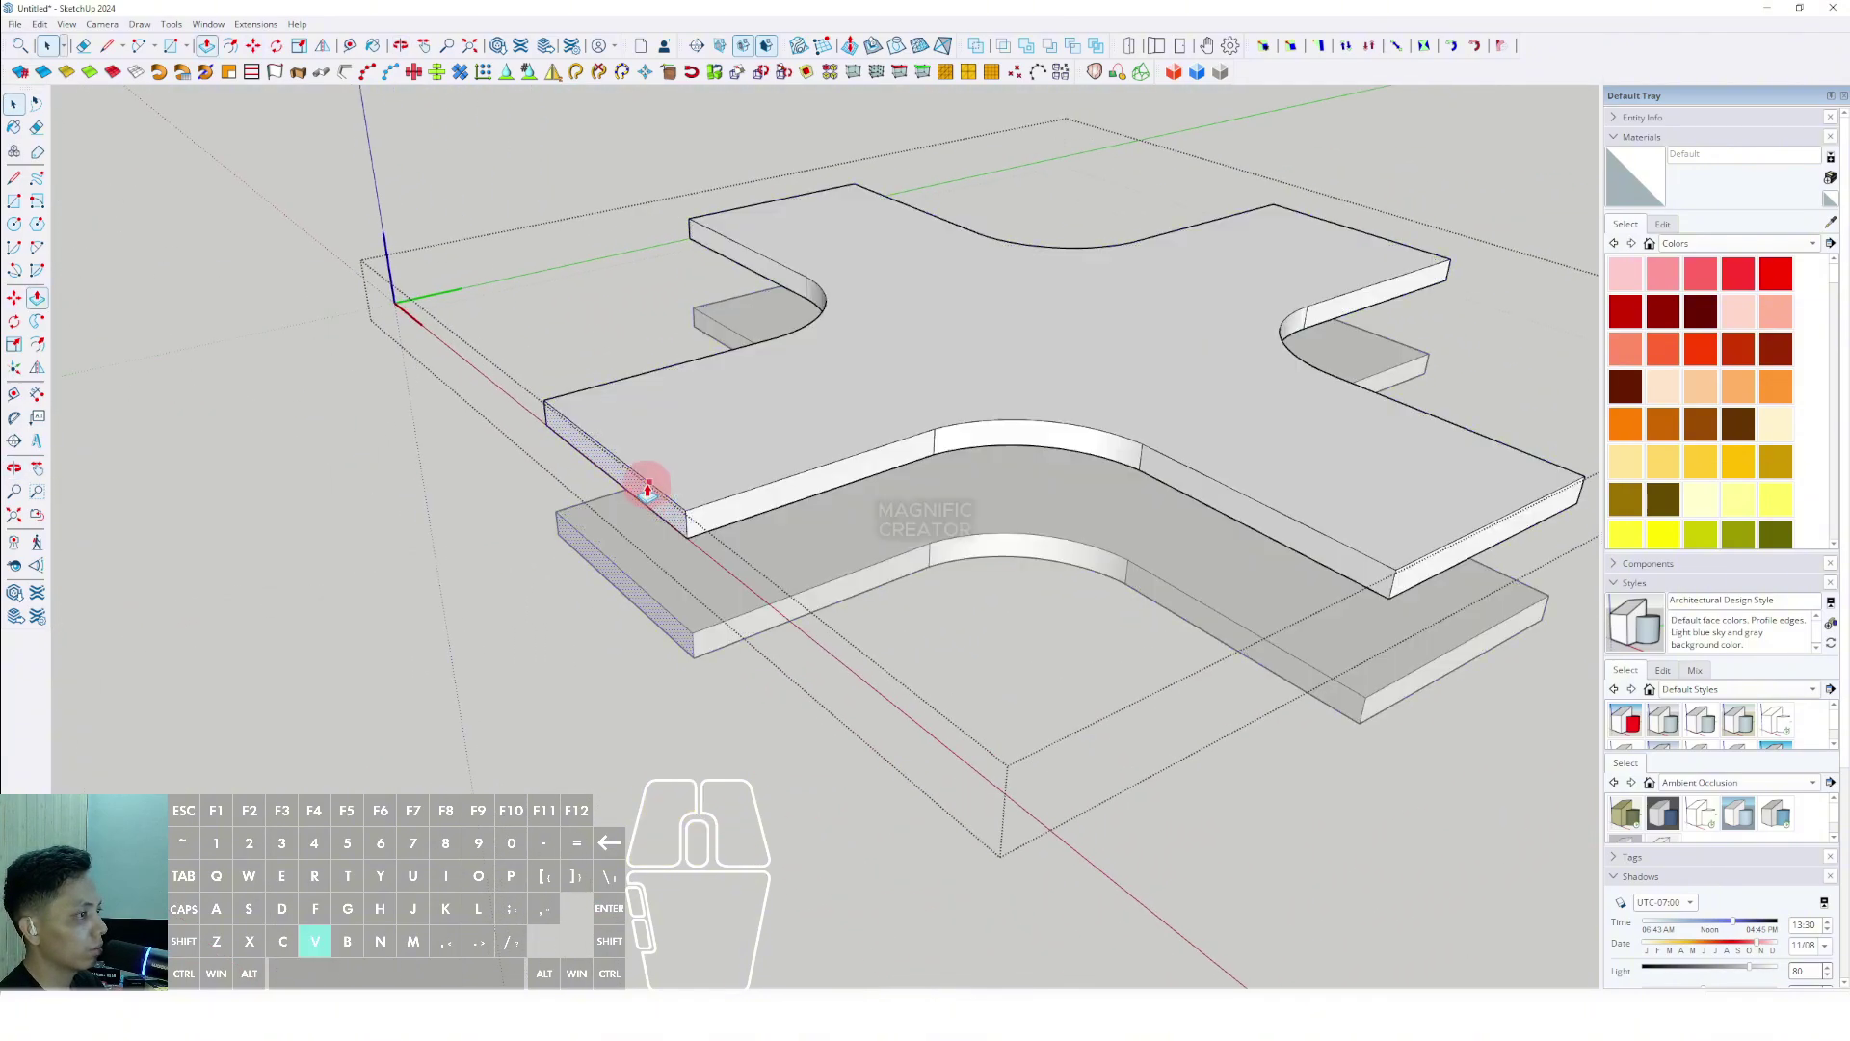
left_click(647, 481)
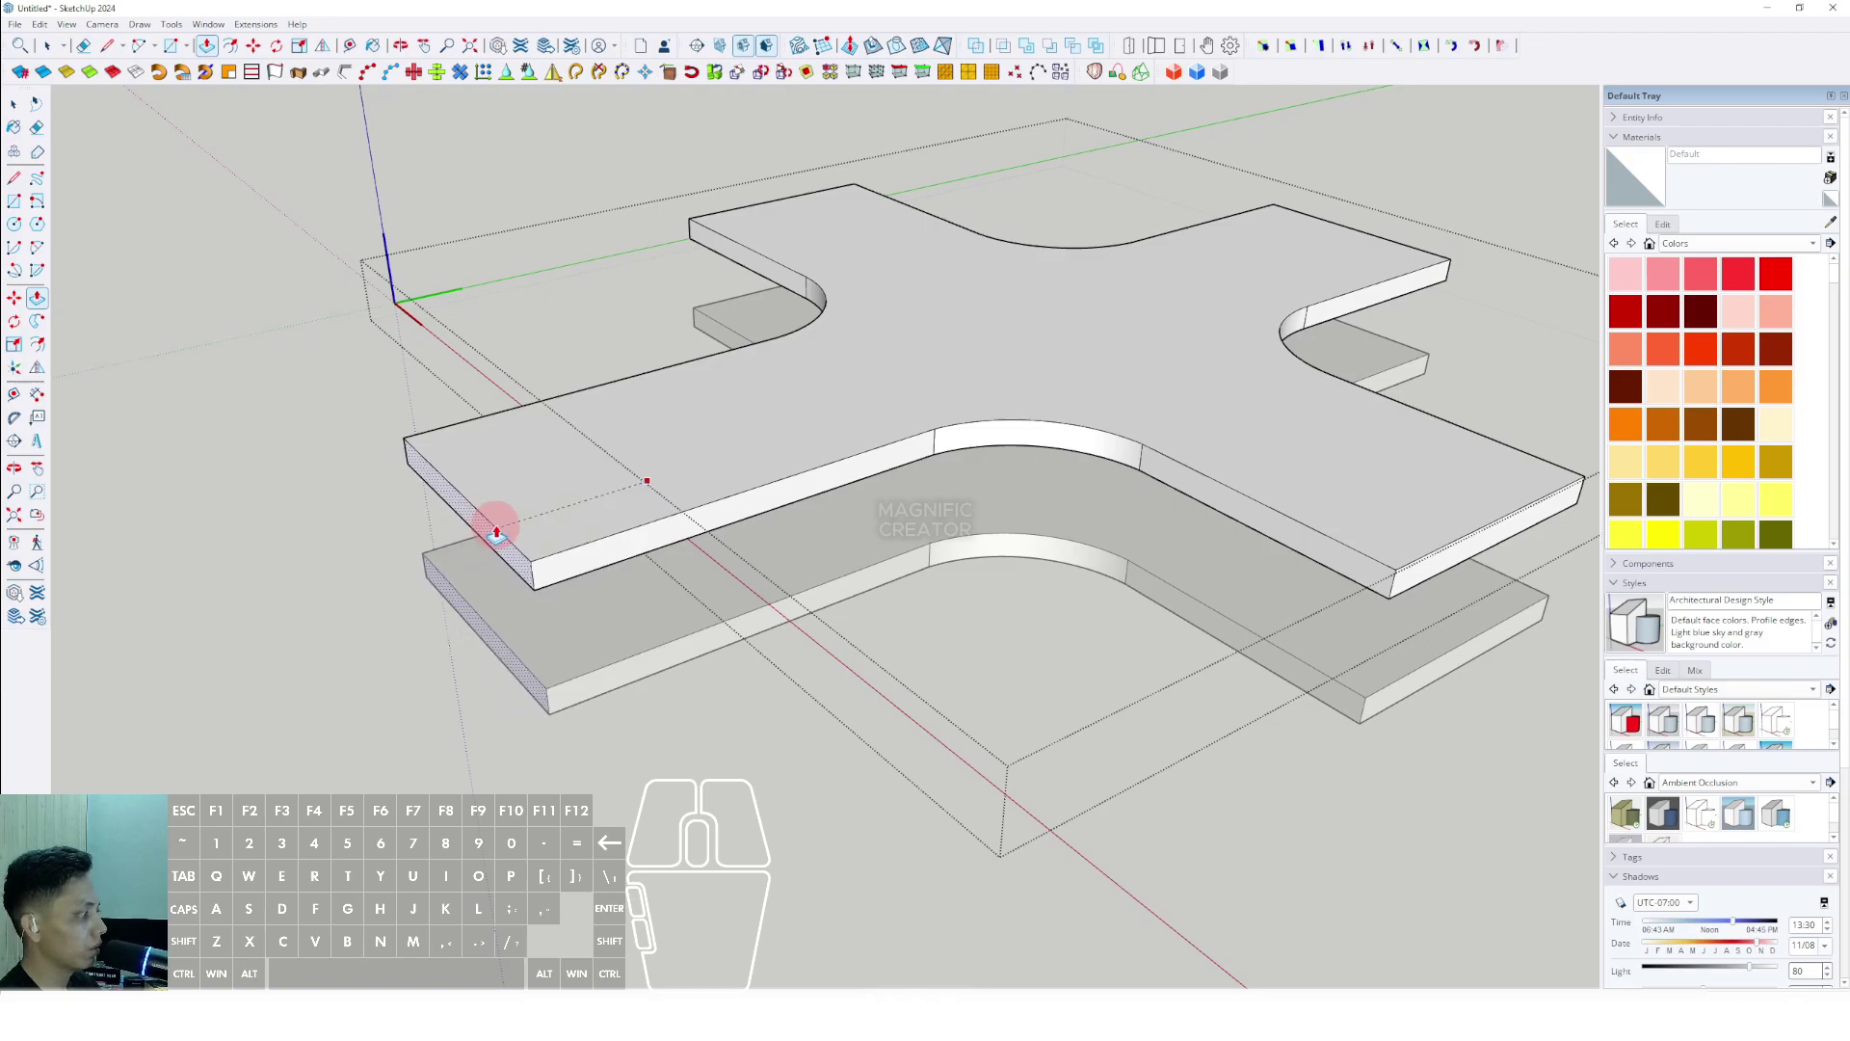
key("Return")
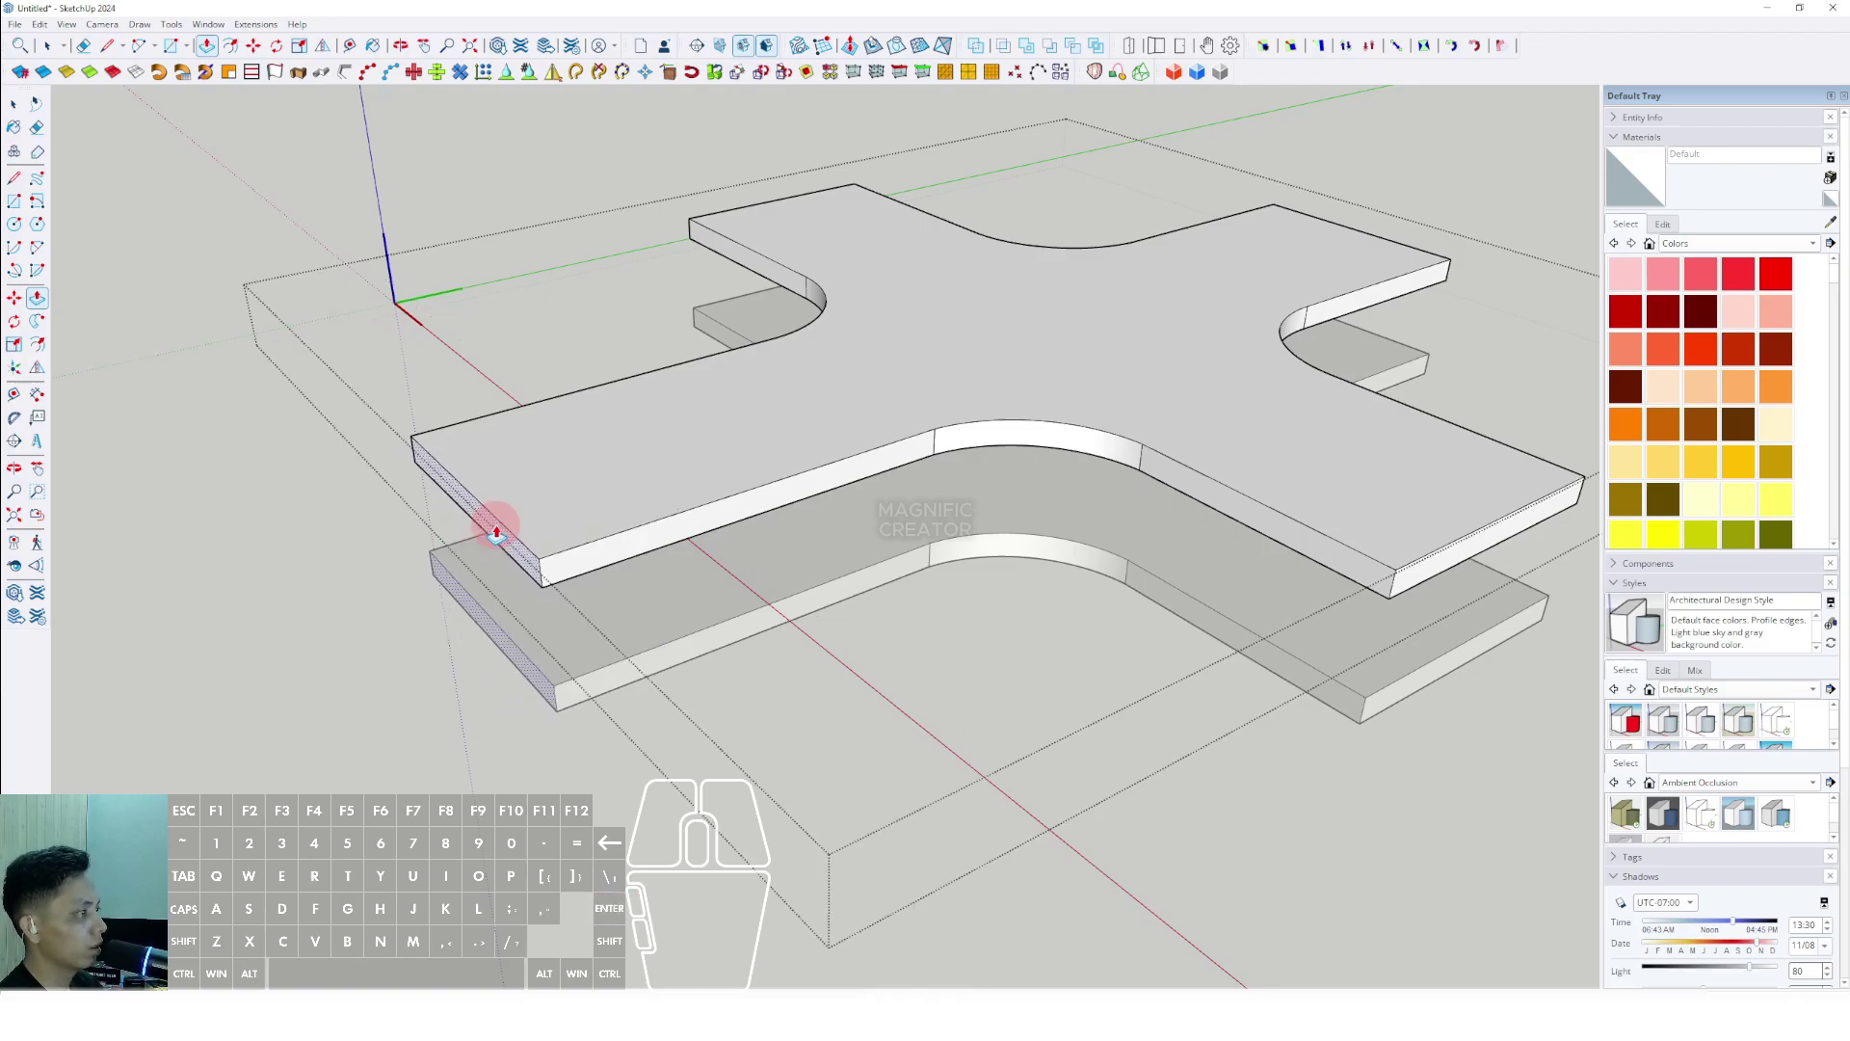
Push/Pull the end face of the second, adjacent arm outward to lengthen it.
middle_click_drag(964, 544, 582, 501, "shift")
scroll(943, 501, "up", 1)
key("v")
left_click(990, 484)
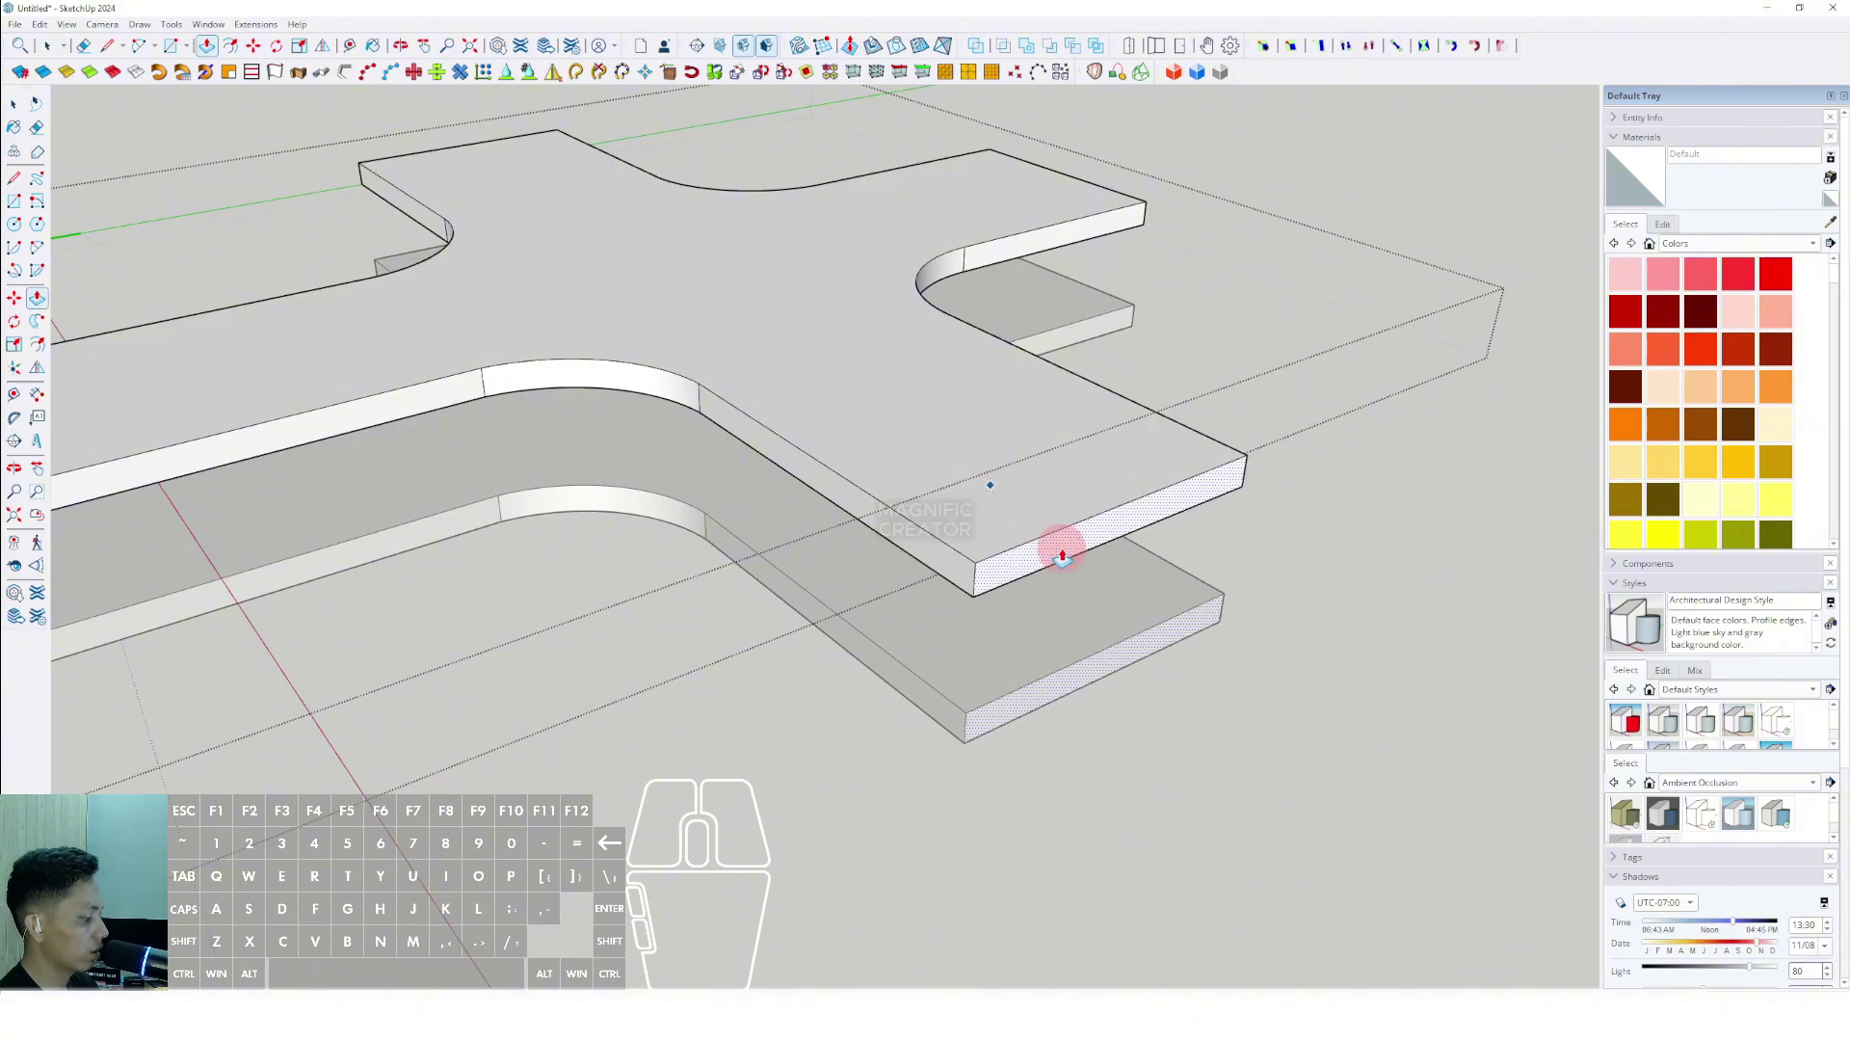
key("Return")
Push/Pull the end face of the third arm, opposite the first one, outward to lengthen it.
key("space")
middle_click_drag(1061, 546, 1209, 543)
key("v")
left_click(1229, 521)
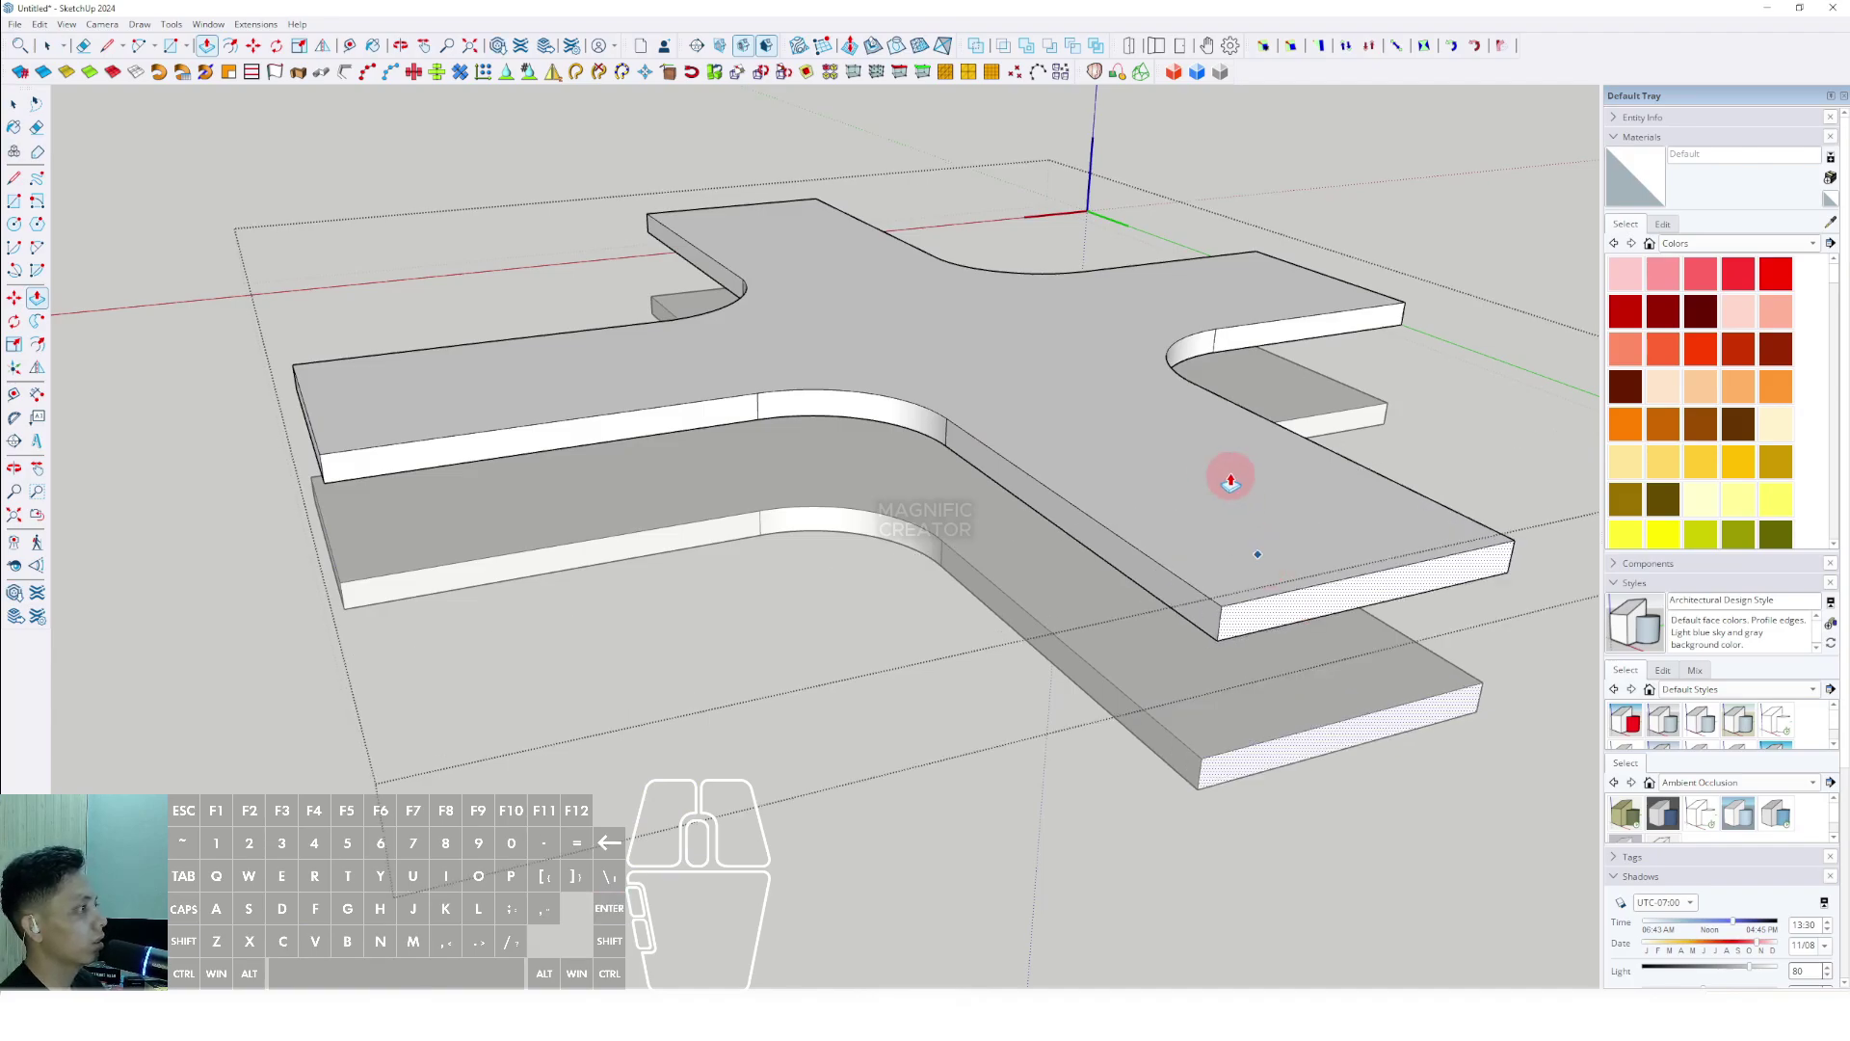
middle_click_drag(1231, 479, 871, 401)
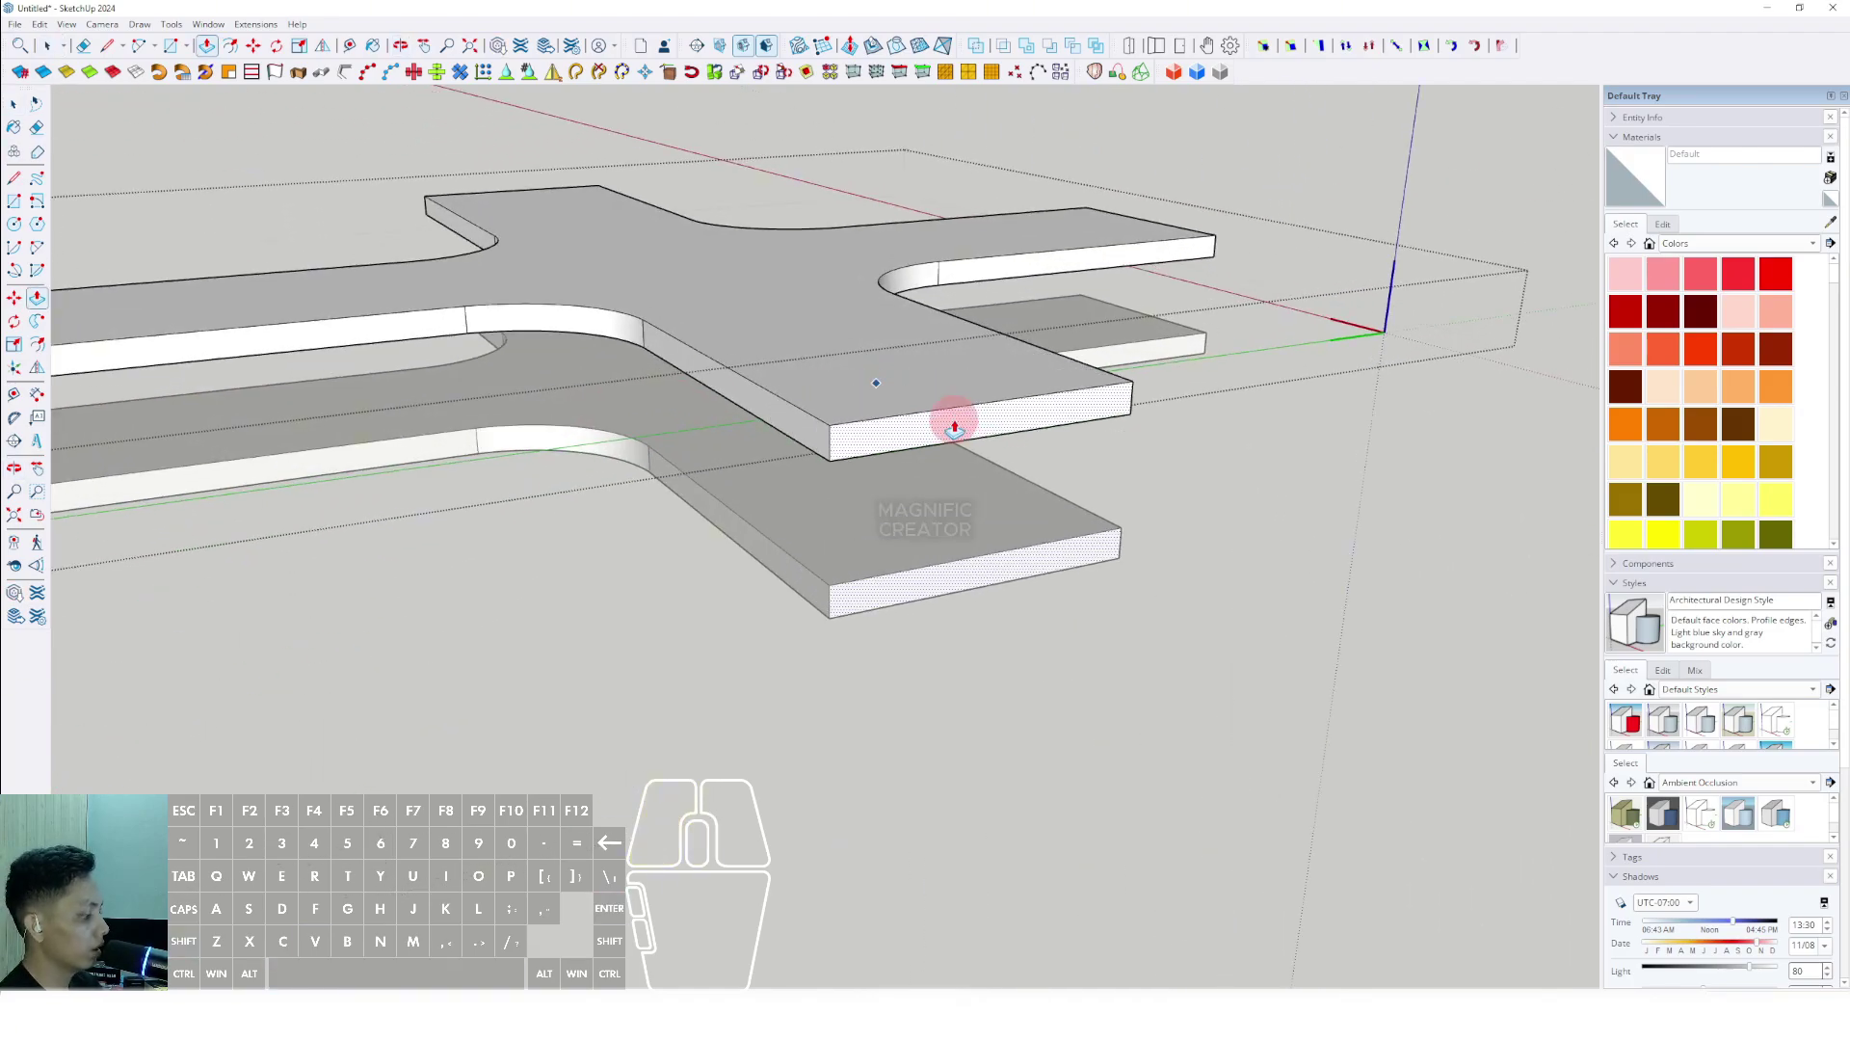
left_click(954, 424)
key("space")
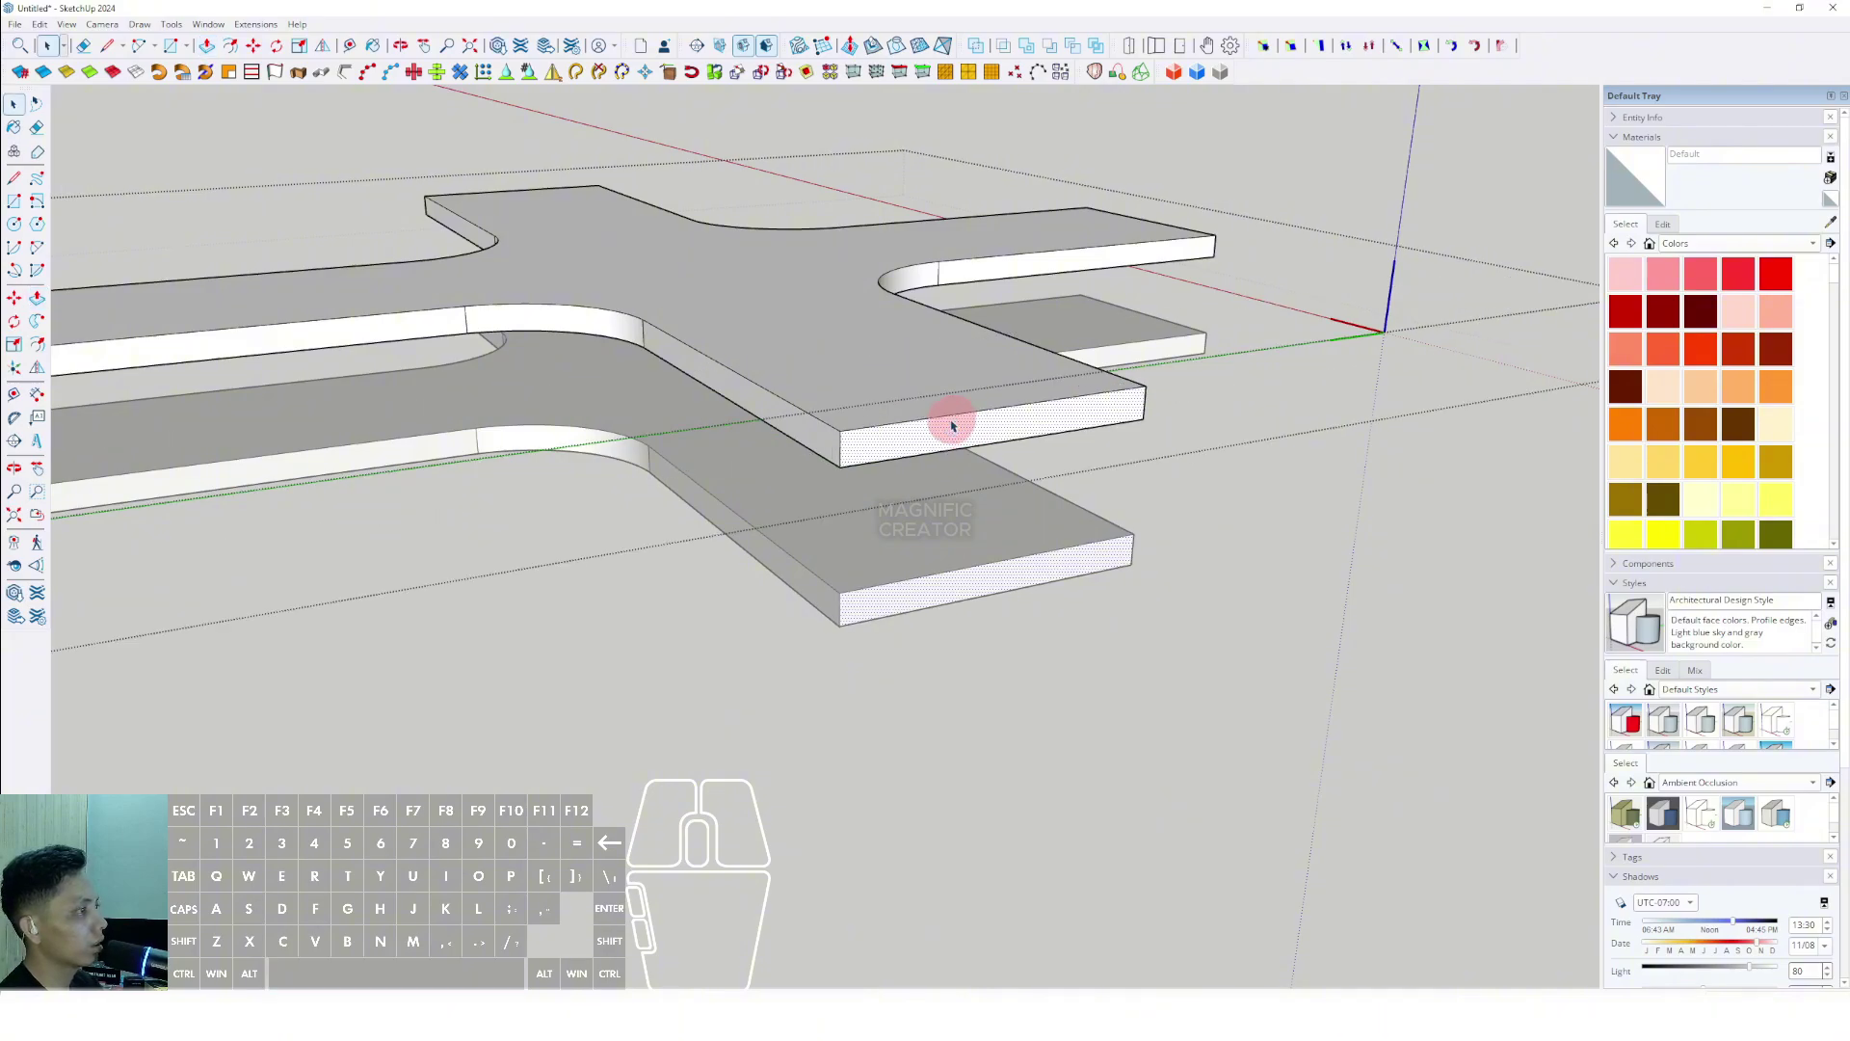
Push/Pull the end face of the remaining fourth arm outward to lengthen it.
scroll(579, 484, "down", 4)
scroll(537, 488, "up", 2)
middle_click_drag(537, 487, 829, 493)
left_click(1249, 237)
middle_click_drag(1249, 237, 805, 553)
Offset the outline of the slab's top face inward to leave a narrow border all around the cross.
triple_click(907, 437)
left_click(1035, 453)
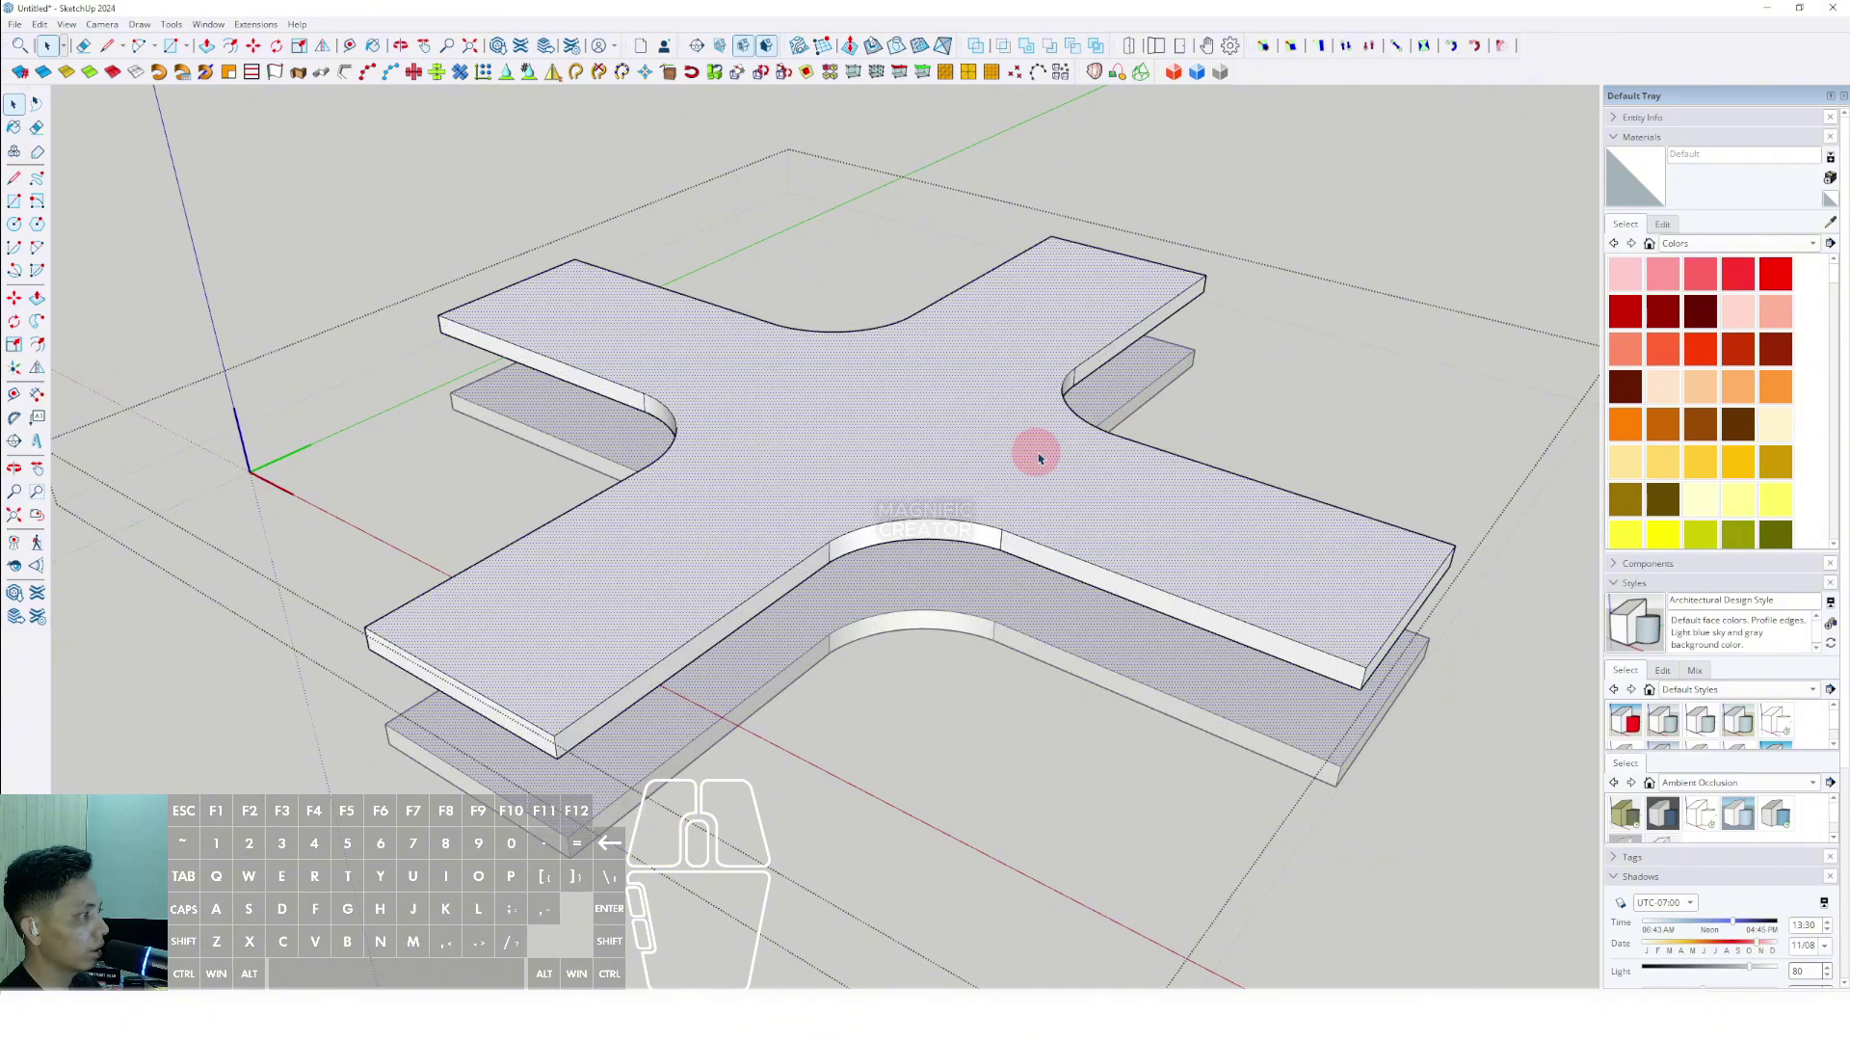
middle_click_drag(1039, 453, 923, 497, "shift")
scroll(923, 493, "up", 2)
key("f")
left_click(931, 484)
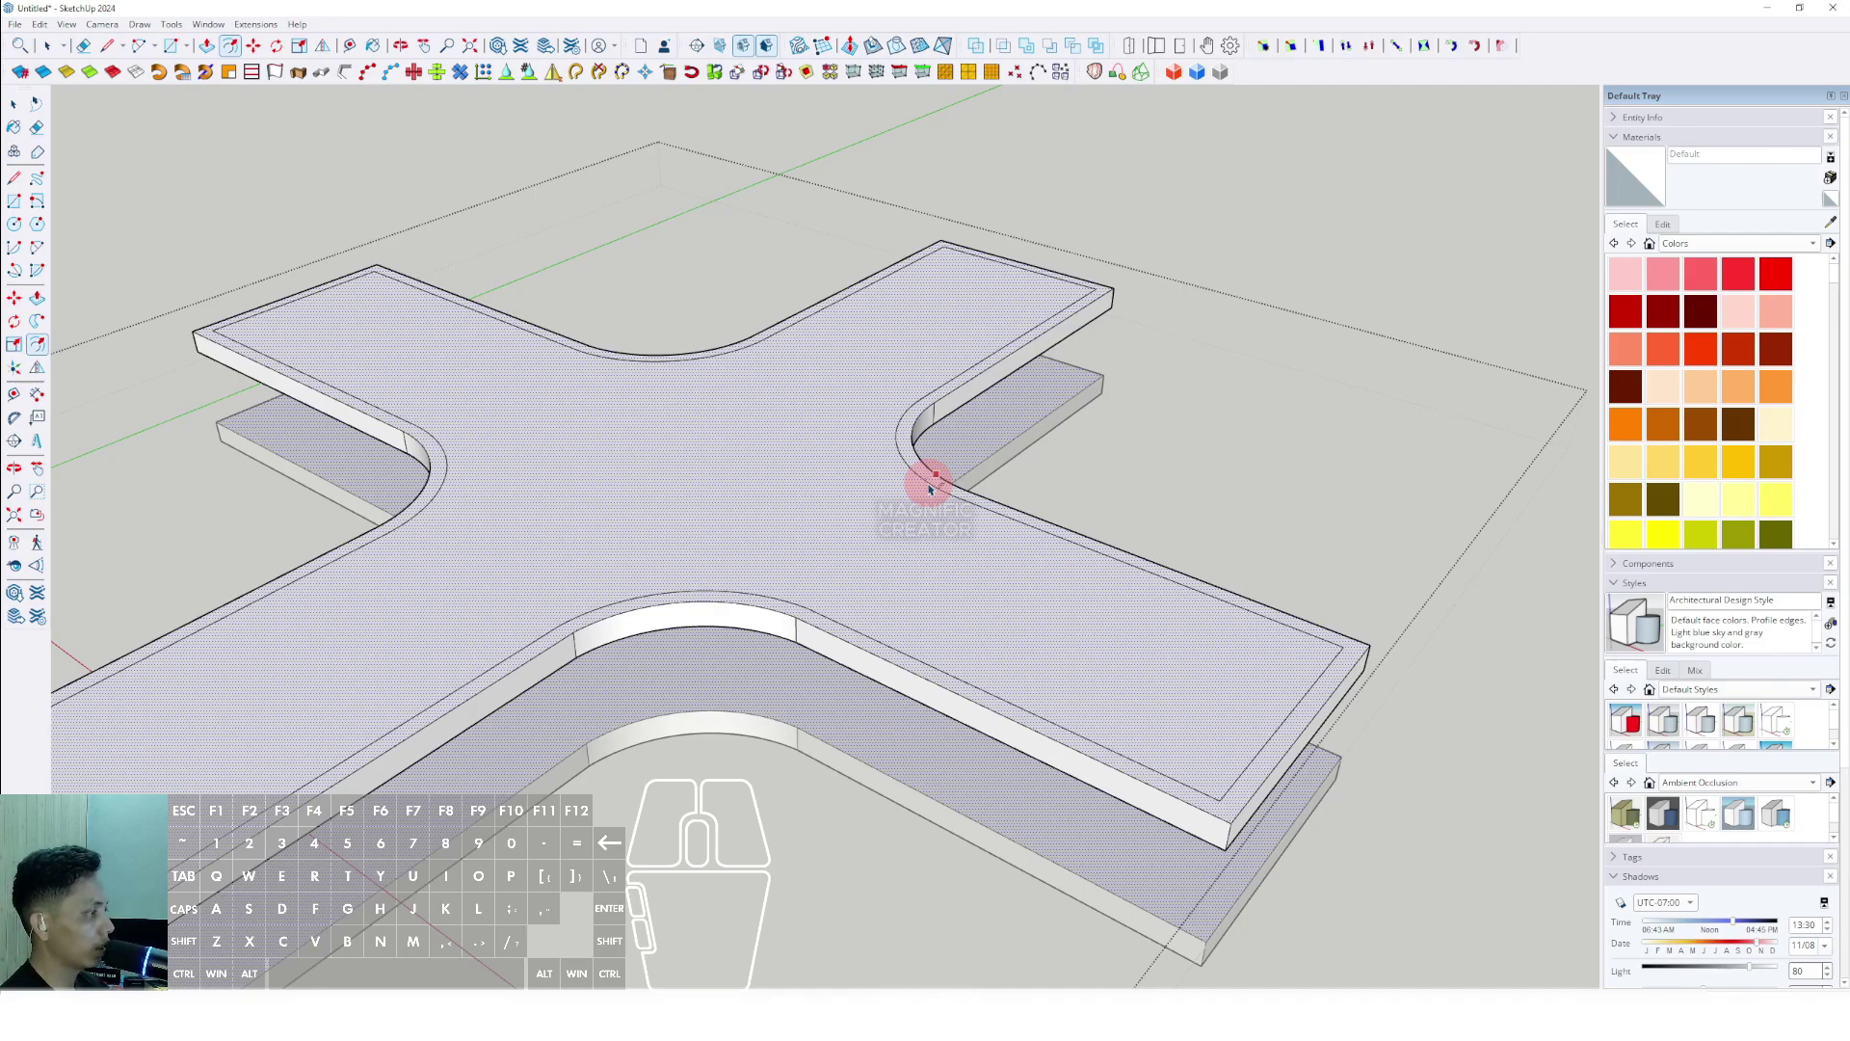
left_click(931, 489)
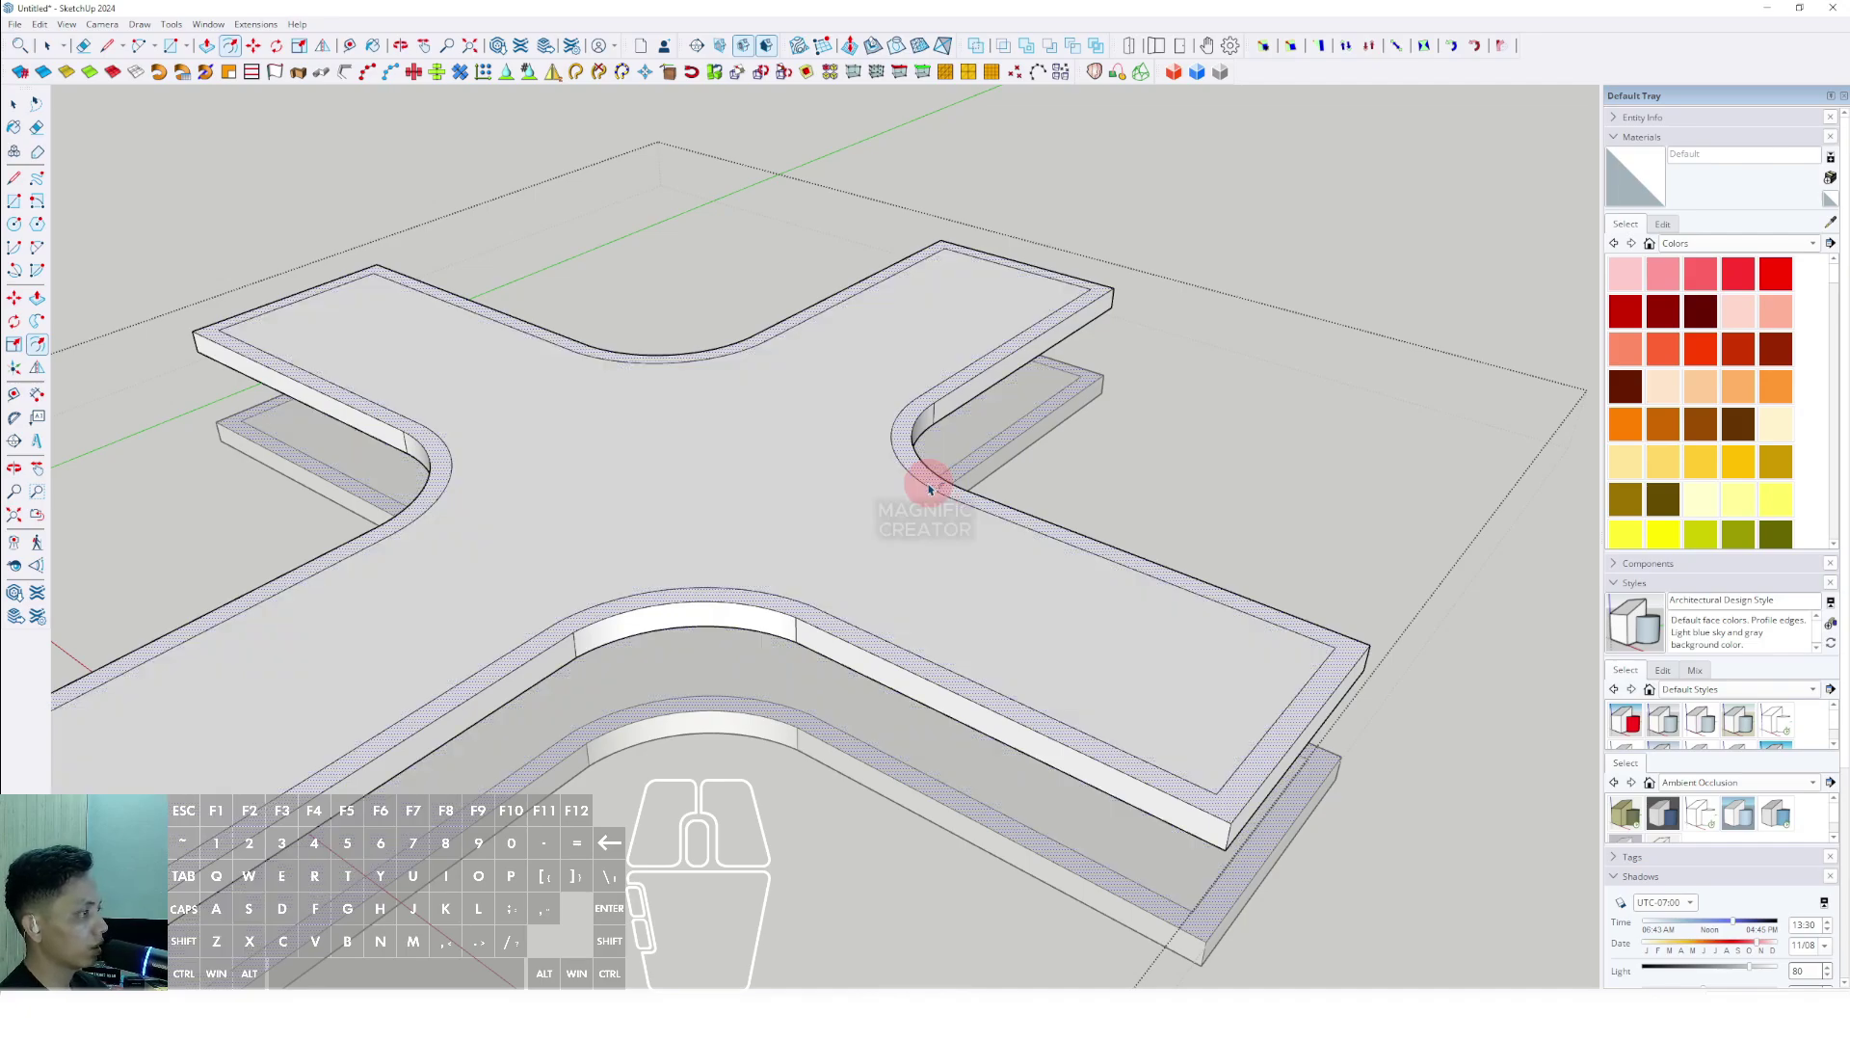
Copy the inner top face, leave the slab's editing context and paste the face in place.
left_click(872, 487)
scroll(830, 454, "down", 5)
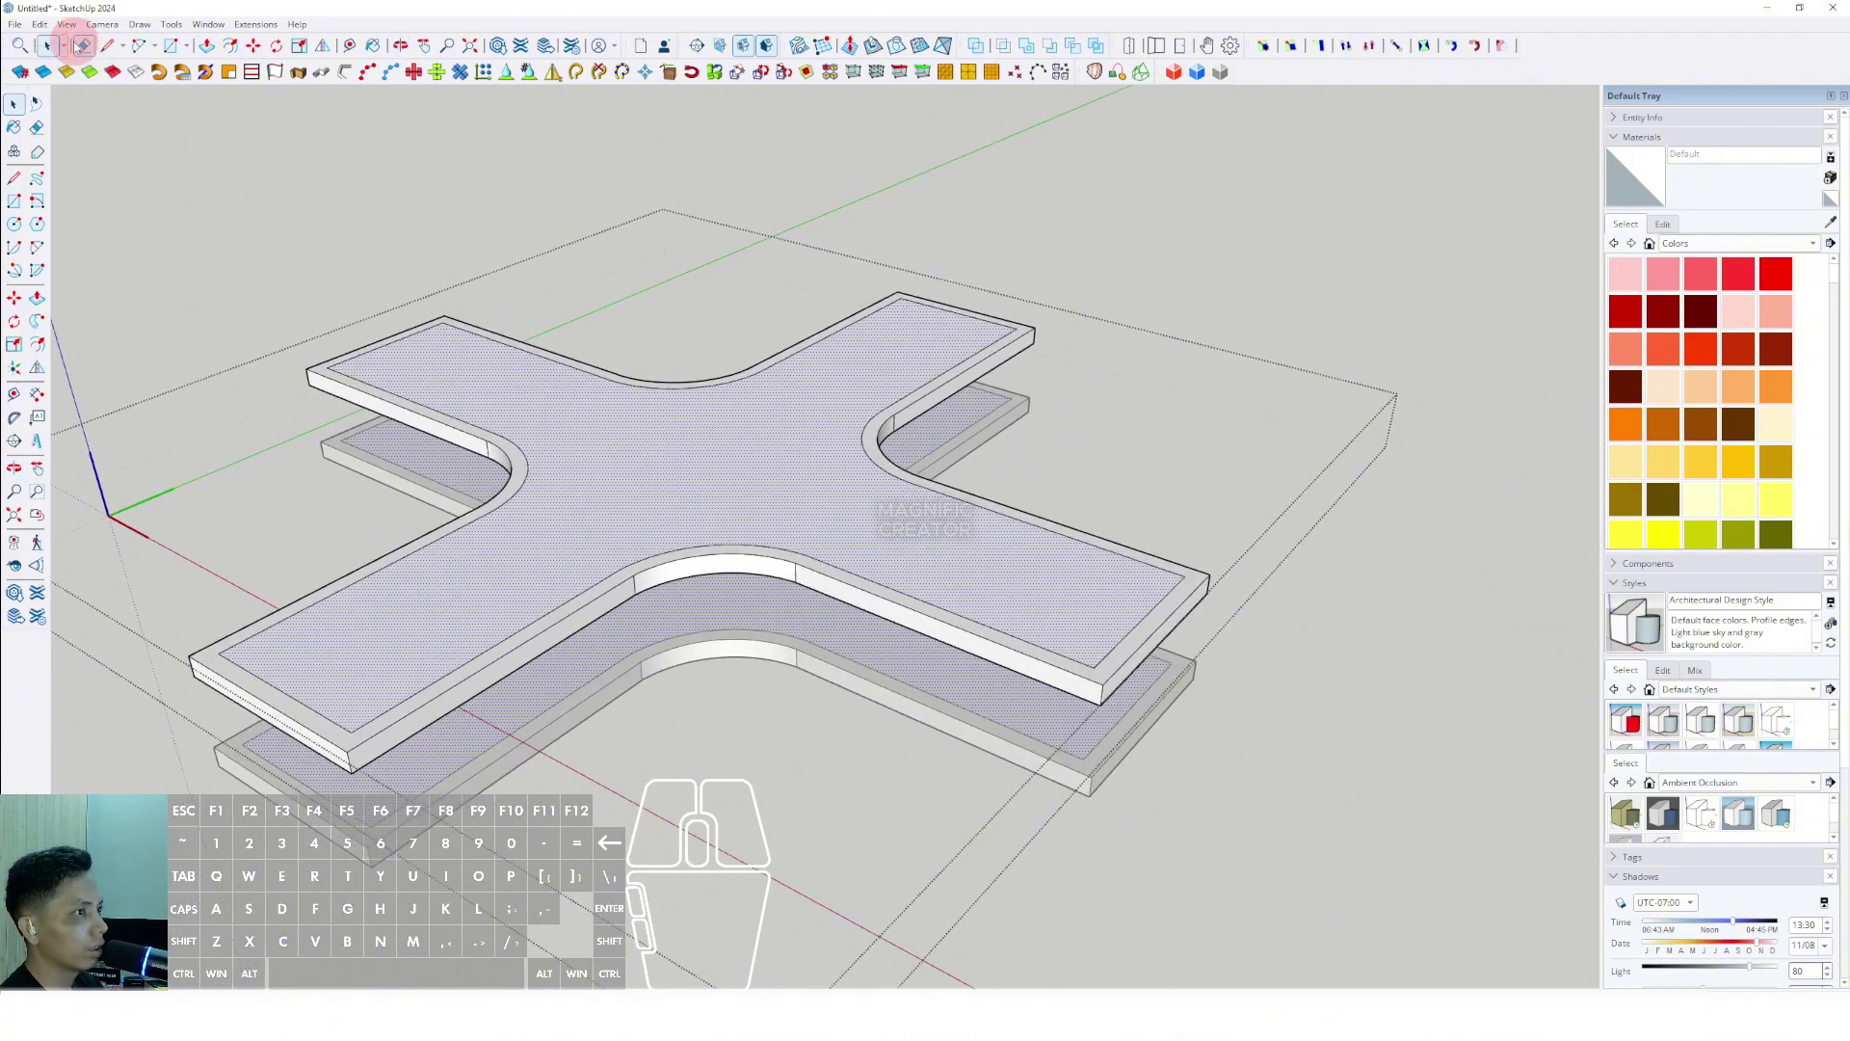
left_click(44, 23)
left_click(68, 100)
scroll(871, 524, "down", 3)
left_click(1313, 316)
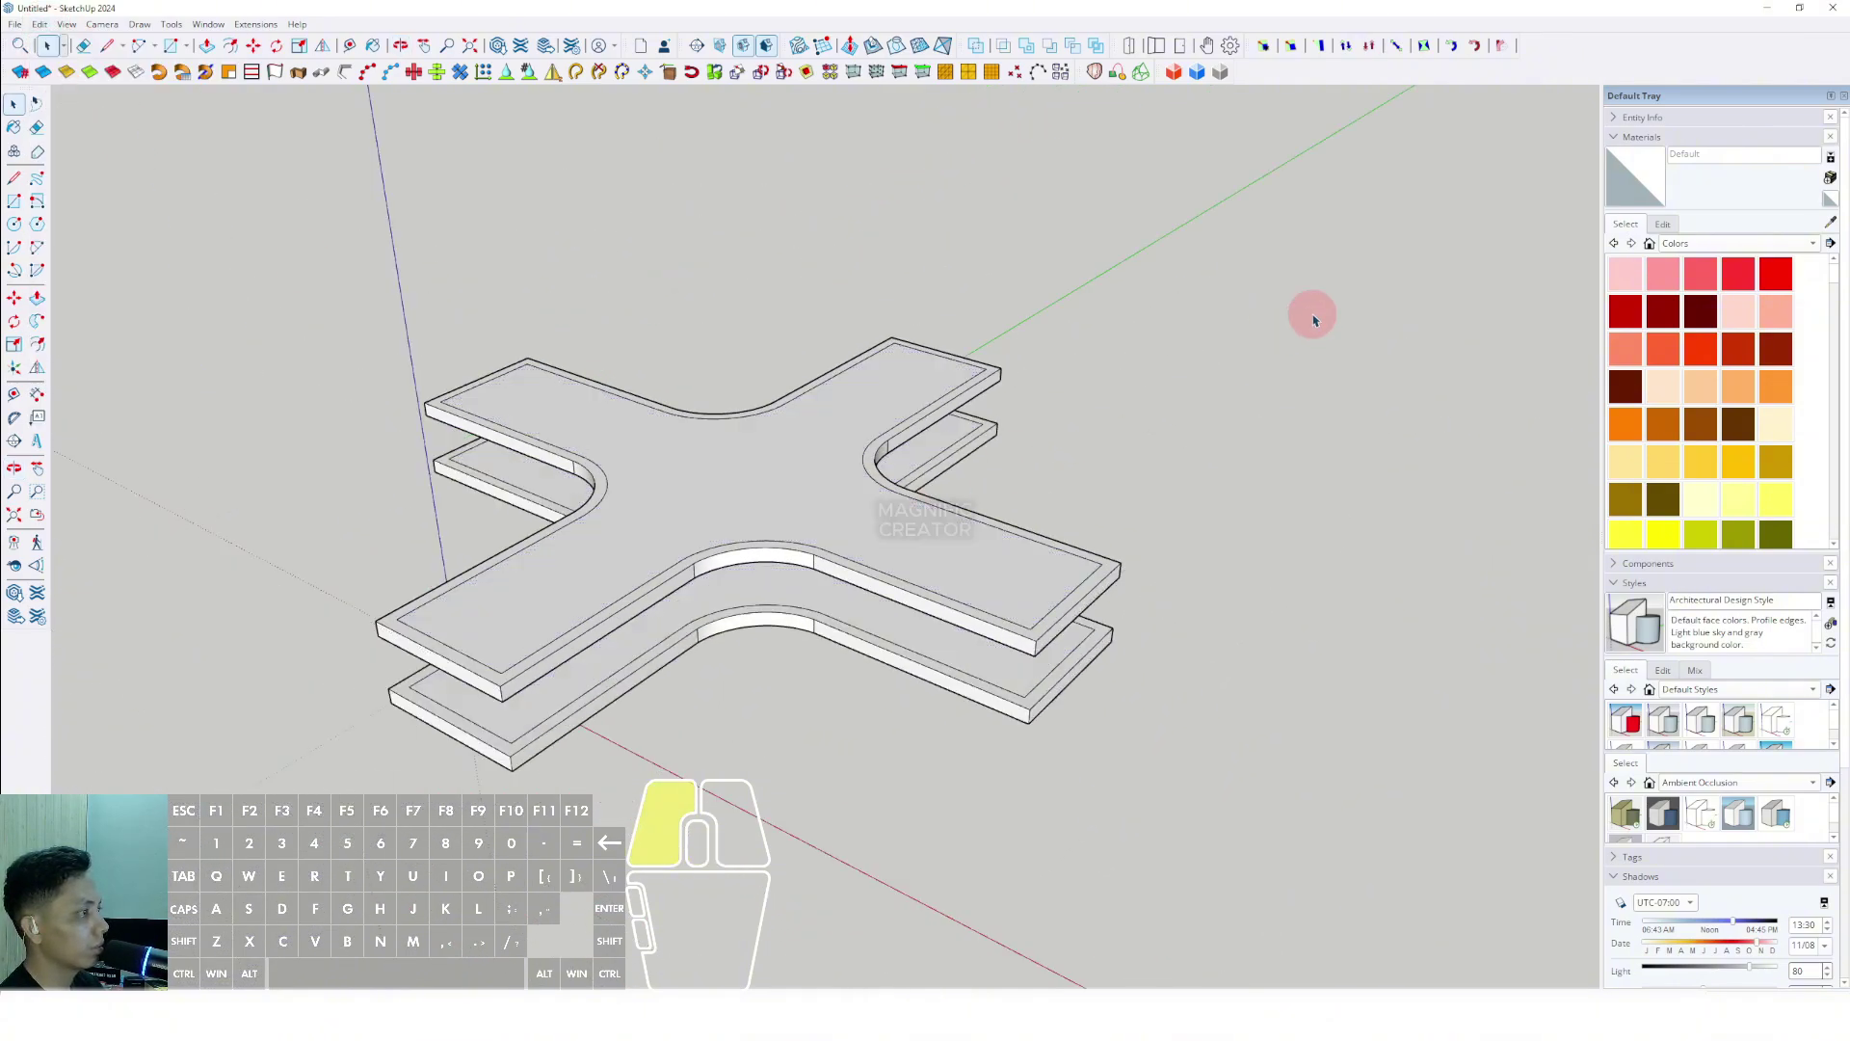
left_click(40, 23)
left_click(72, 135)
scroll(815, 513, "up", 2)
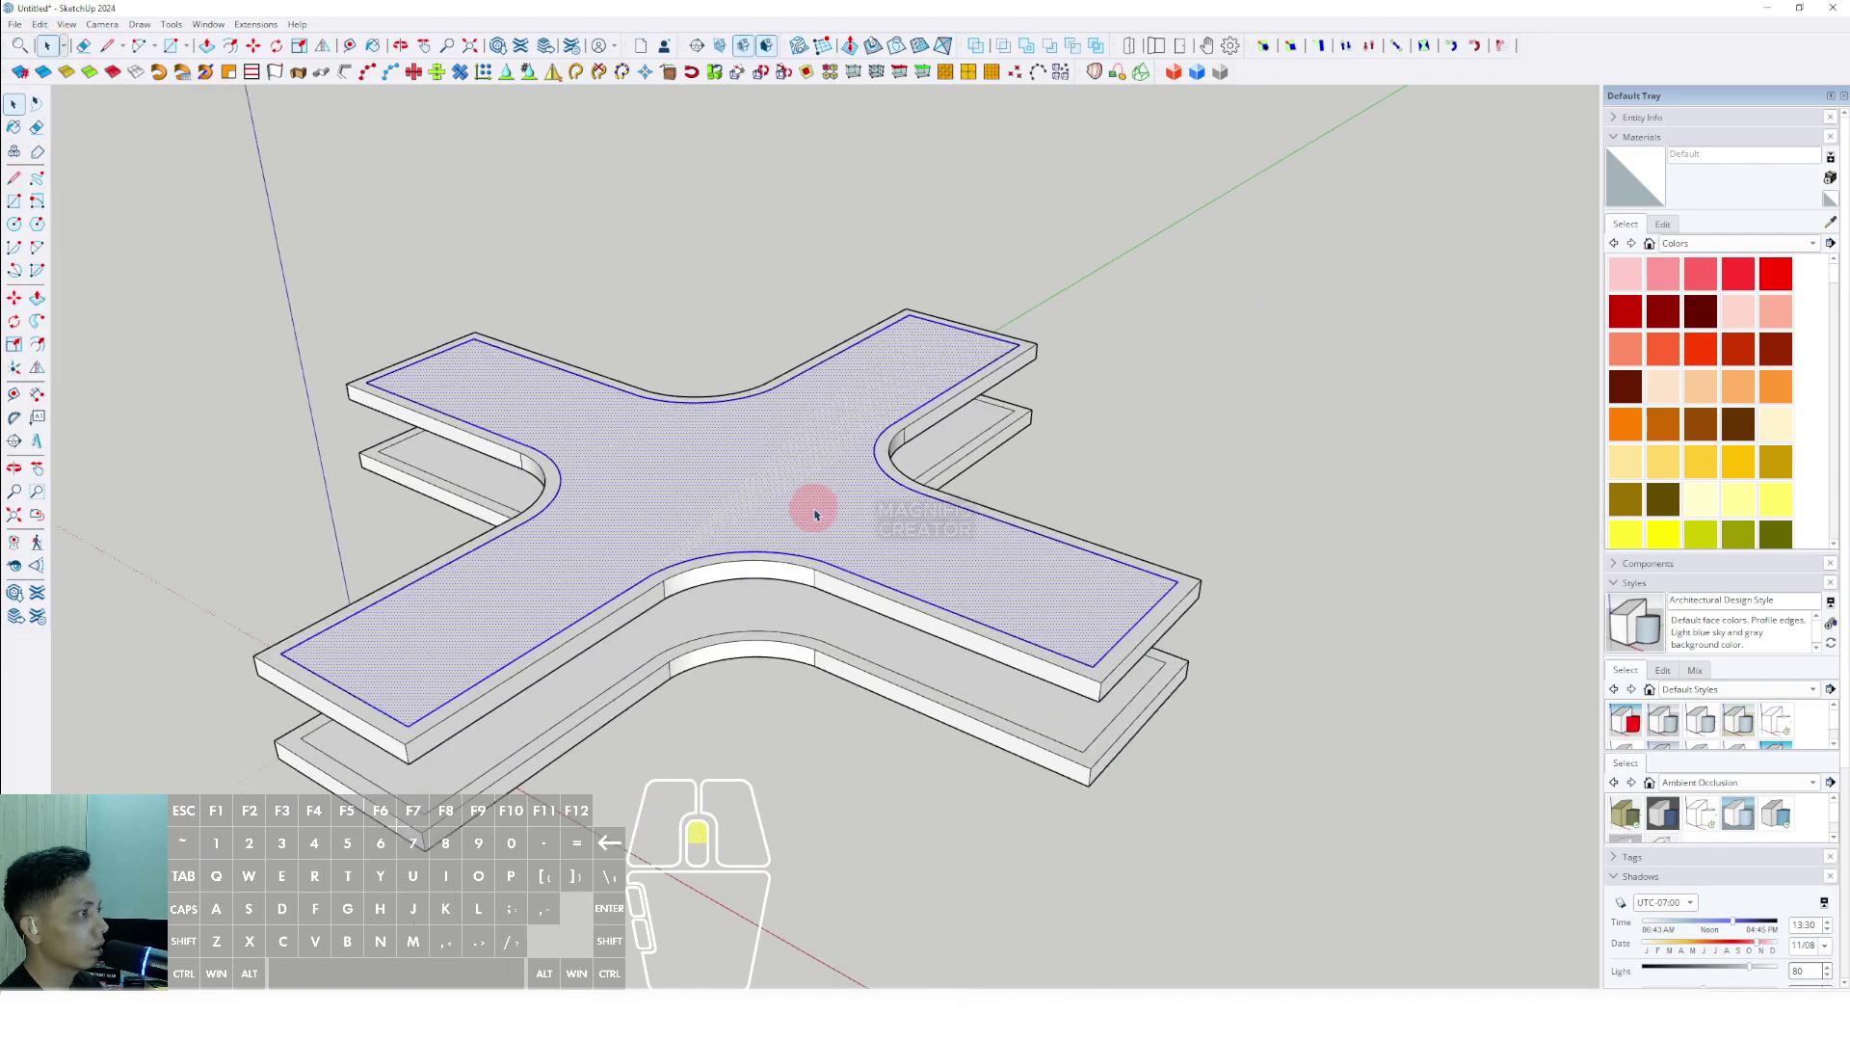
Push/Pull the pasted cross face down to the lower slab to form a volume between both slabs.
middle_click_drag(814, 514, 850, 512)
left_click_drag(835, 495, 1079, 718)
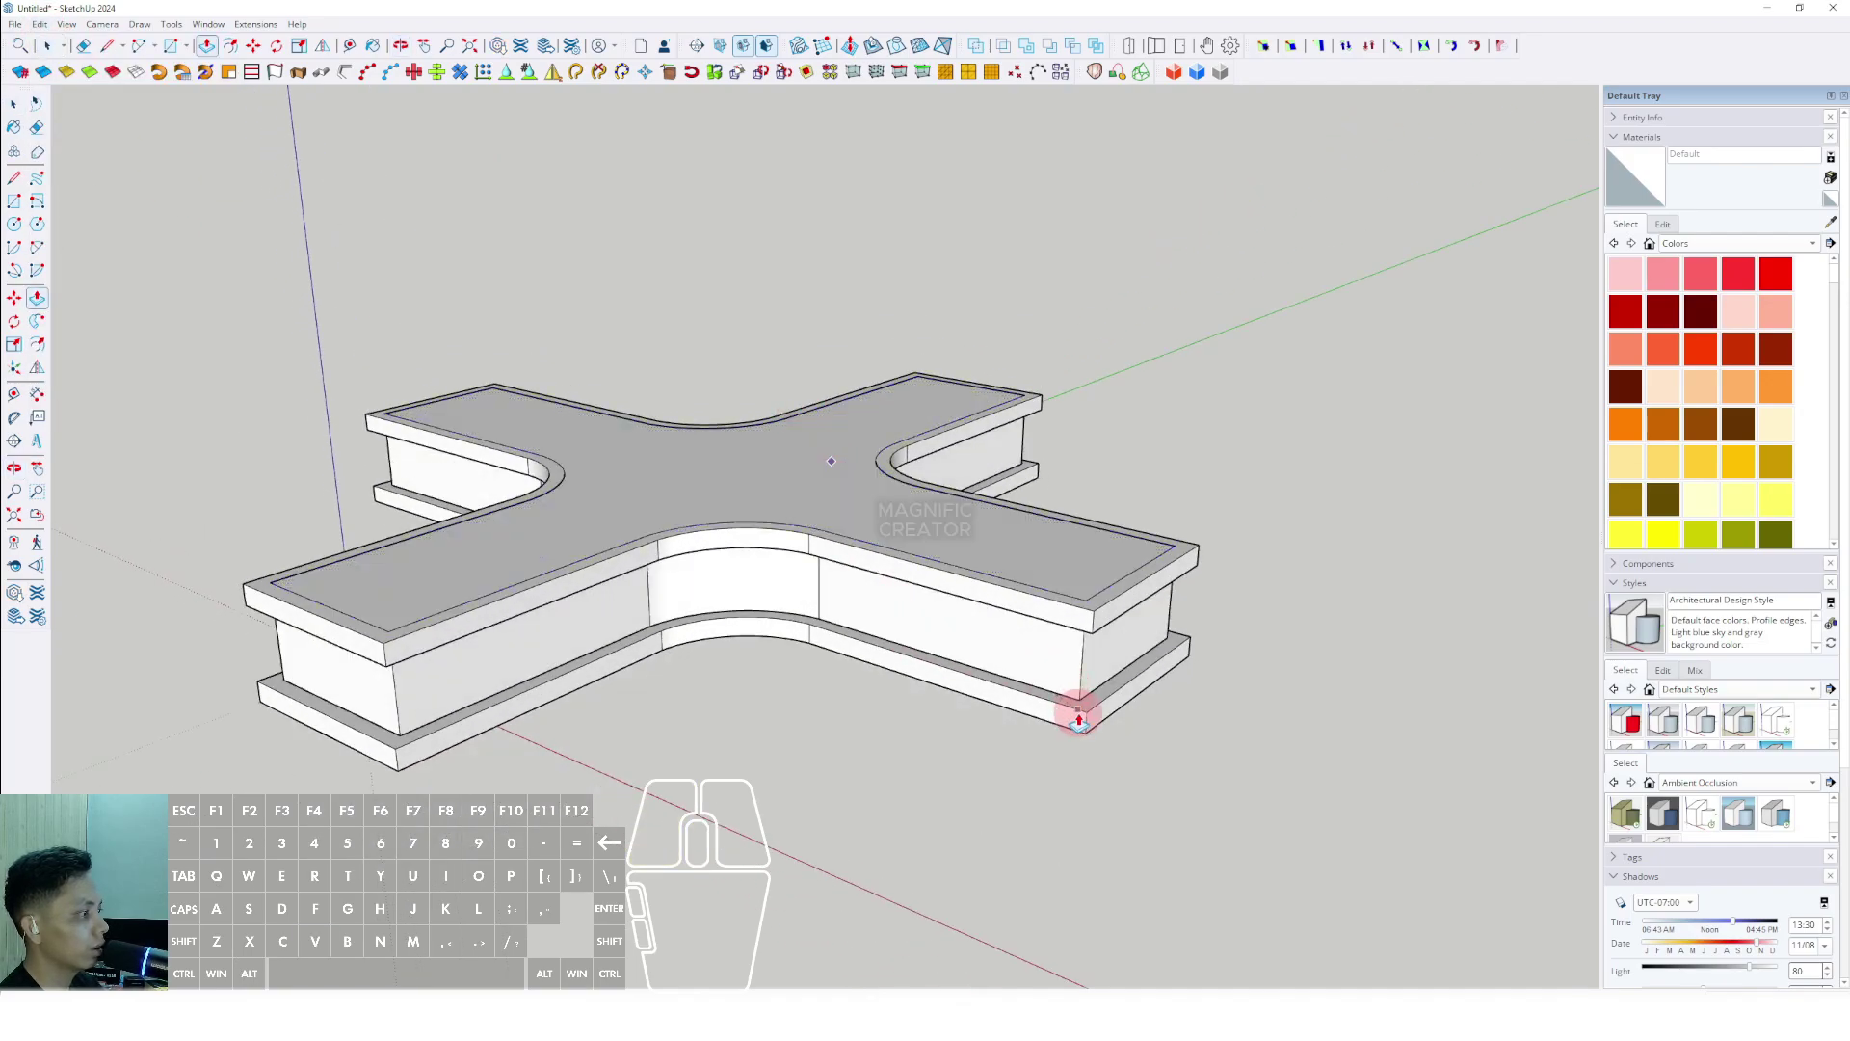
key("space")
Select all connected geometry of the new volume between the slabs and make it a group.
middle_click_drag(1085, 718, 824, 565)
triple_click(824, 562)
right_click(824, 560)
left_click(889, 696)
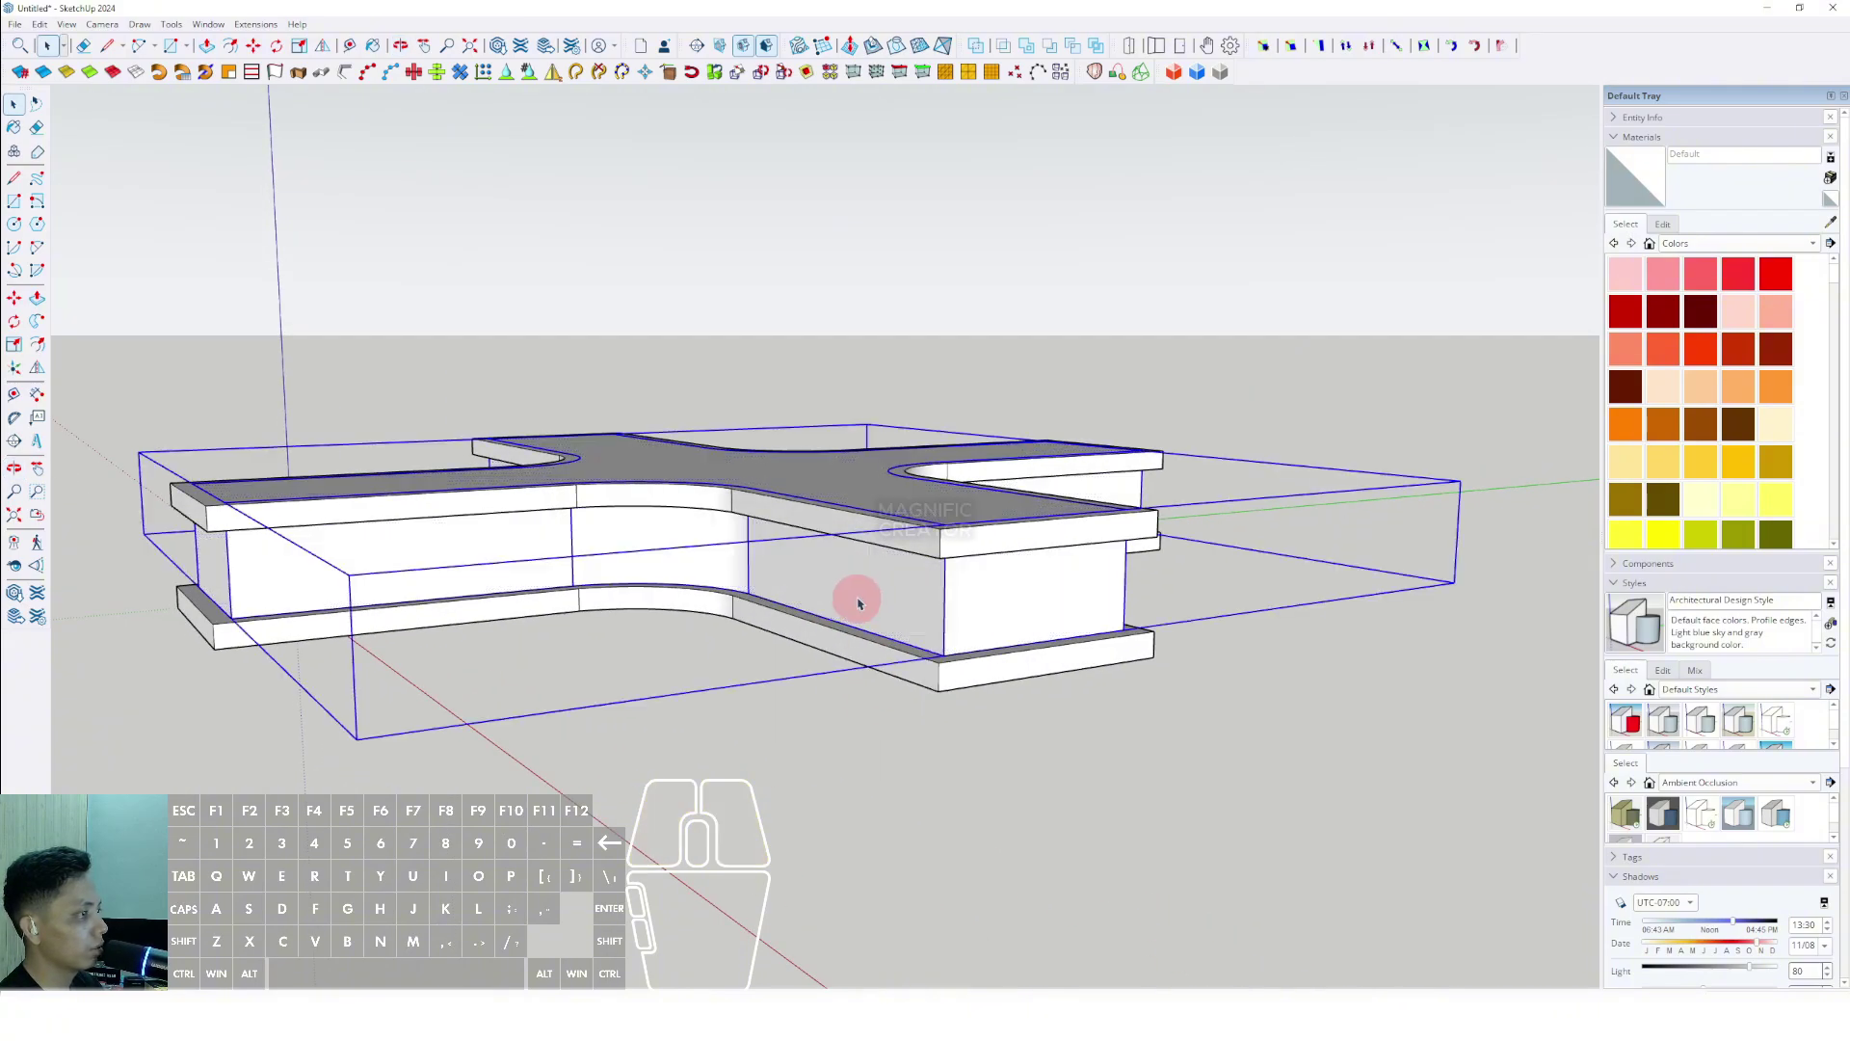
Open the new group with the rest of the model hidden, and remove its top and bottom faces, leaving only the walls.
double_click(852, 590)
key("i")
middle_click_drag(852, 590, 835, 723)
left_click(785, 450)
key("shift+e")
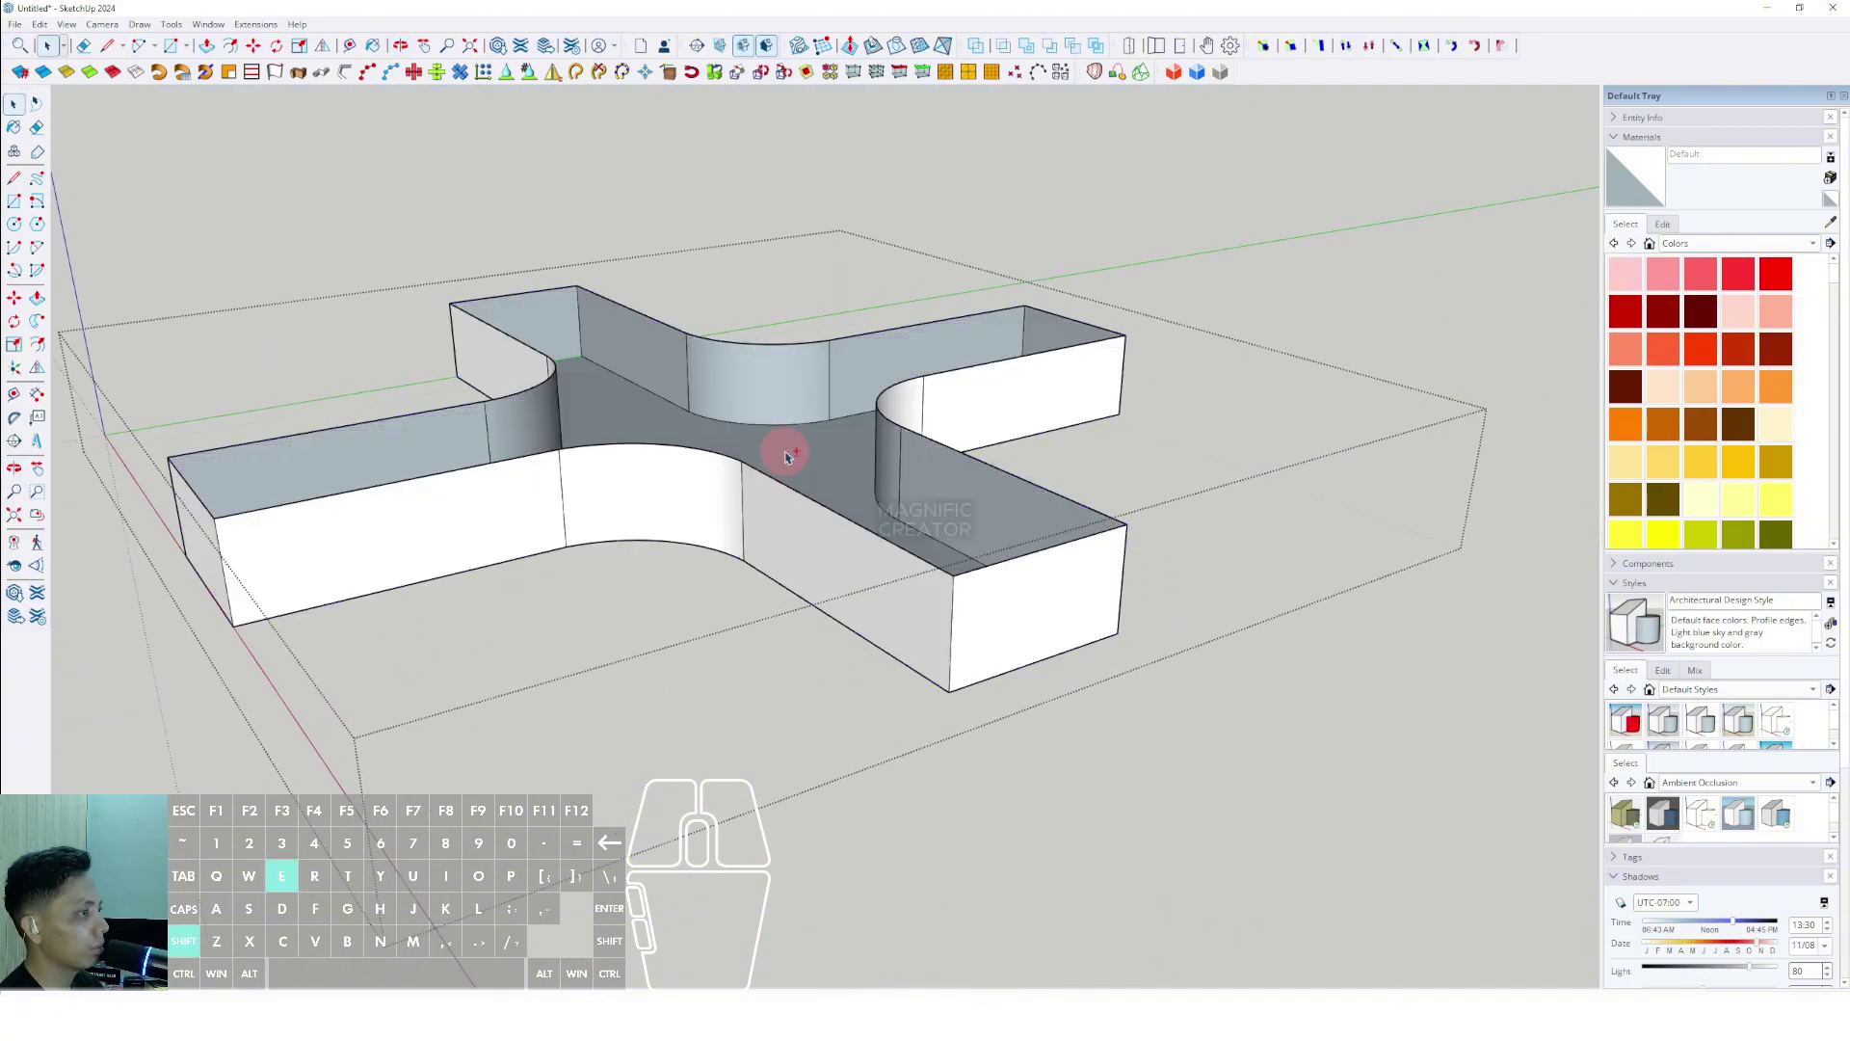
middle_click_drag(843, 622, 854, 135)
left_click(852, 665)
key("shift+e")
middle_click_drag(839, 653, 880, 646)
Copy the two vertical end edges of one arm along its side walls to the rounded corners and divide the distance evenly.
left_click(908, 632)
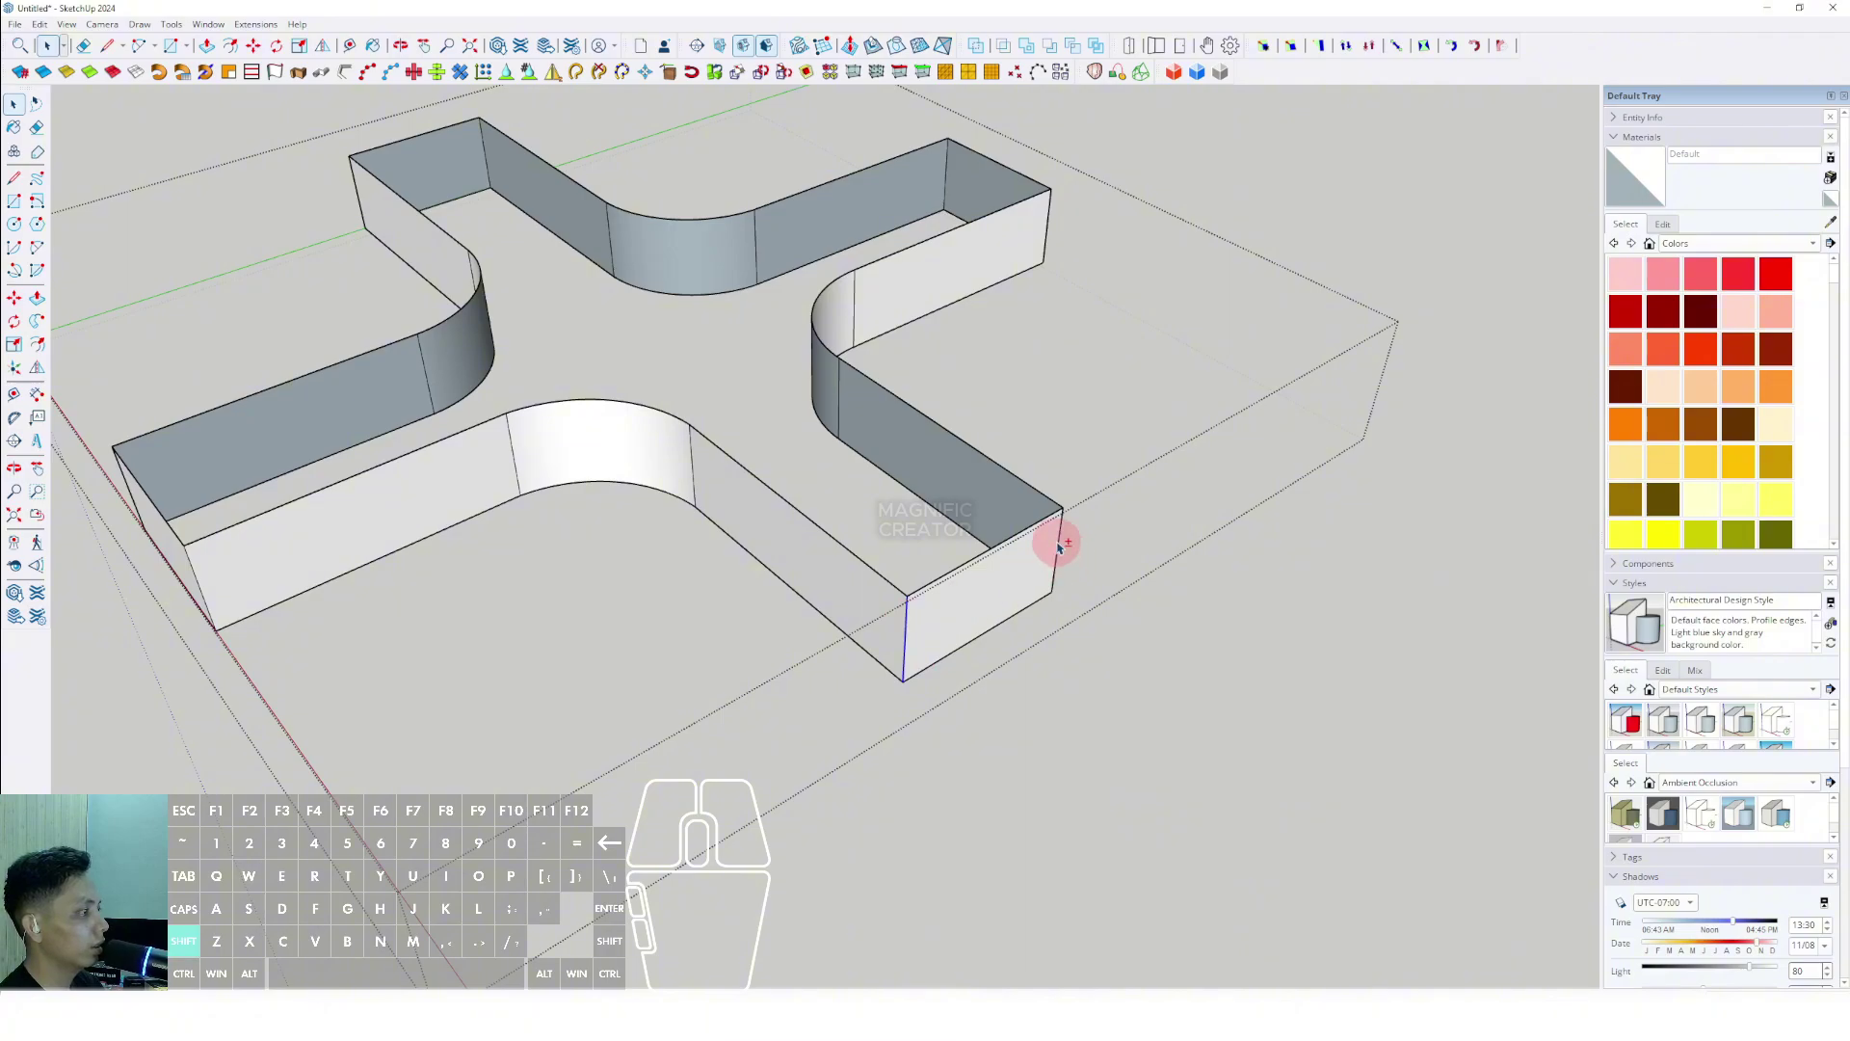
scroll(1065, 542, "up", 2)
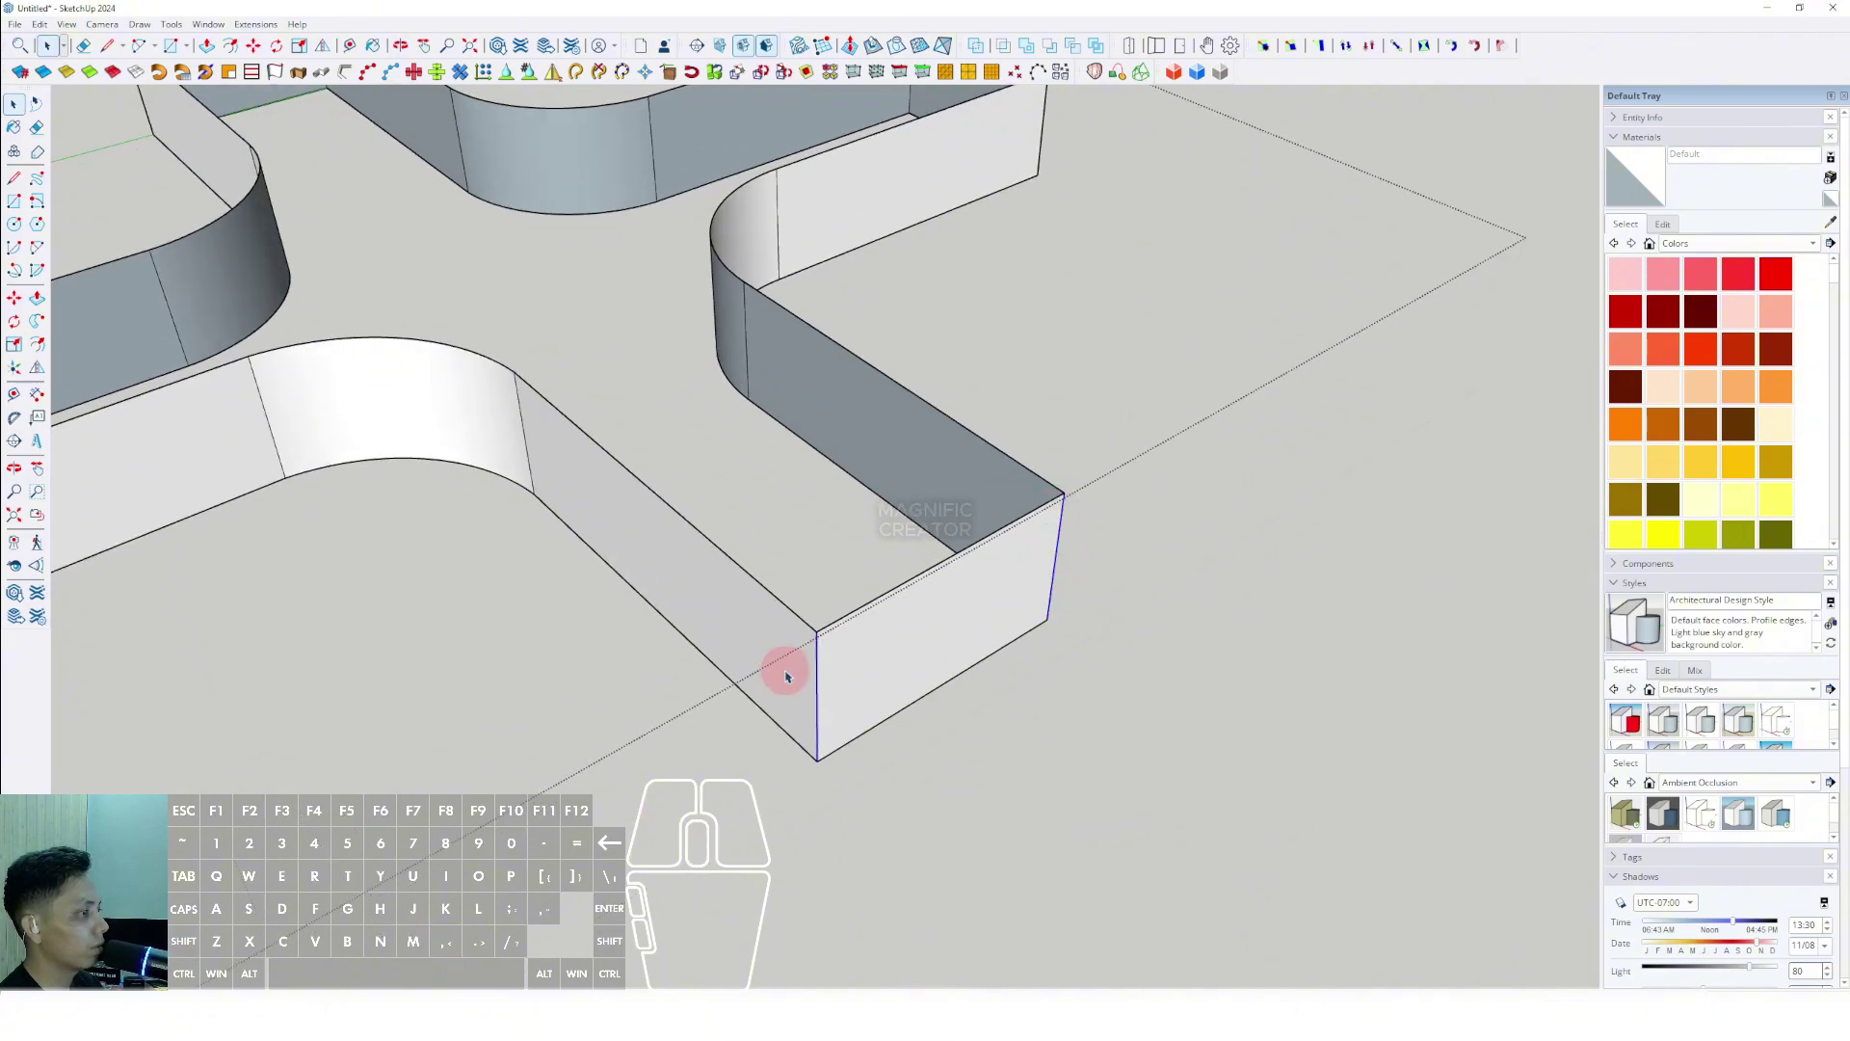
scroll(796, 713, "up", 2)
left_click(843, 611)
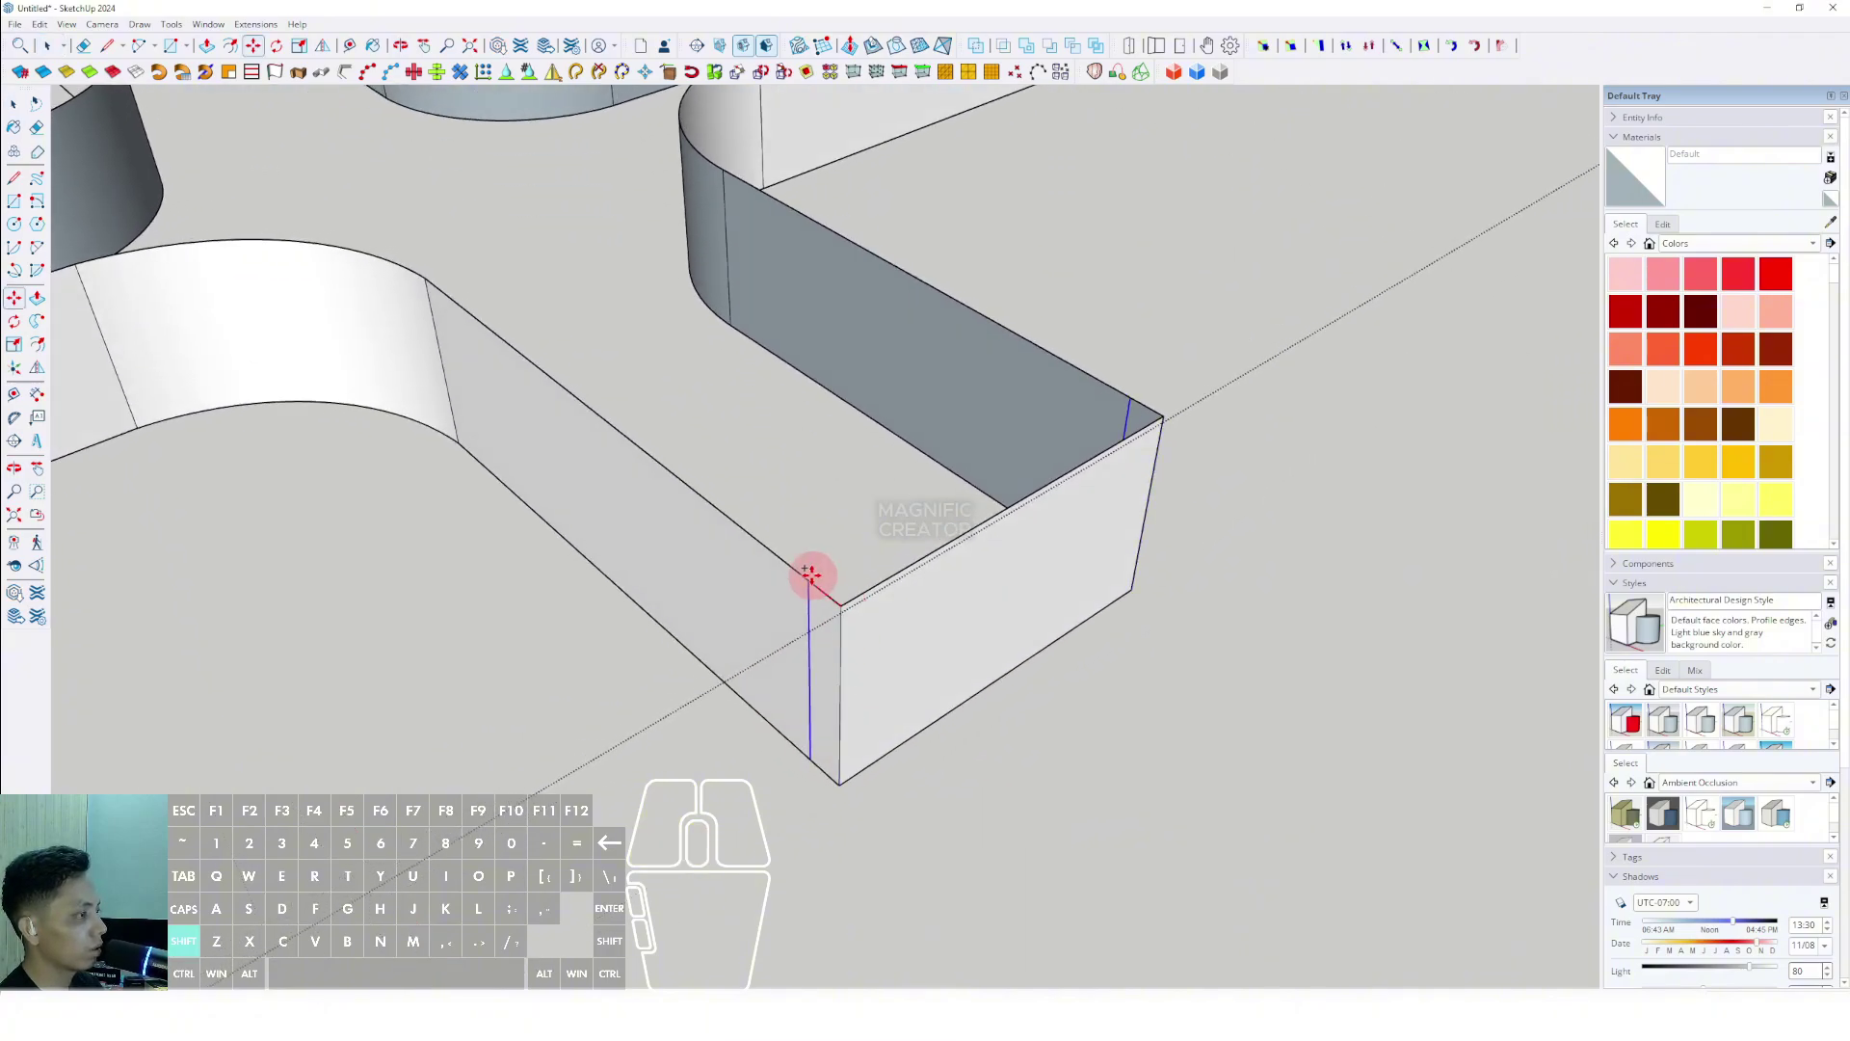
middle_click_drag(742, 527, 867, 590, "shift")
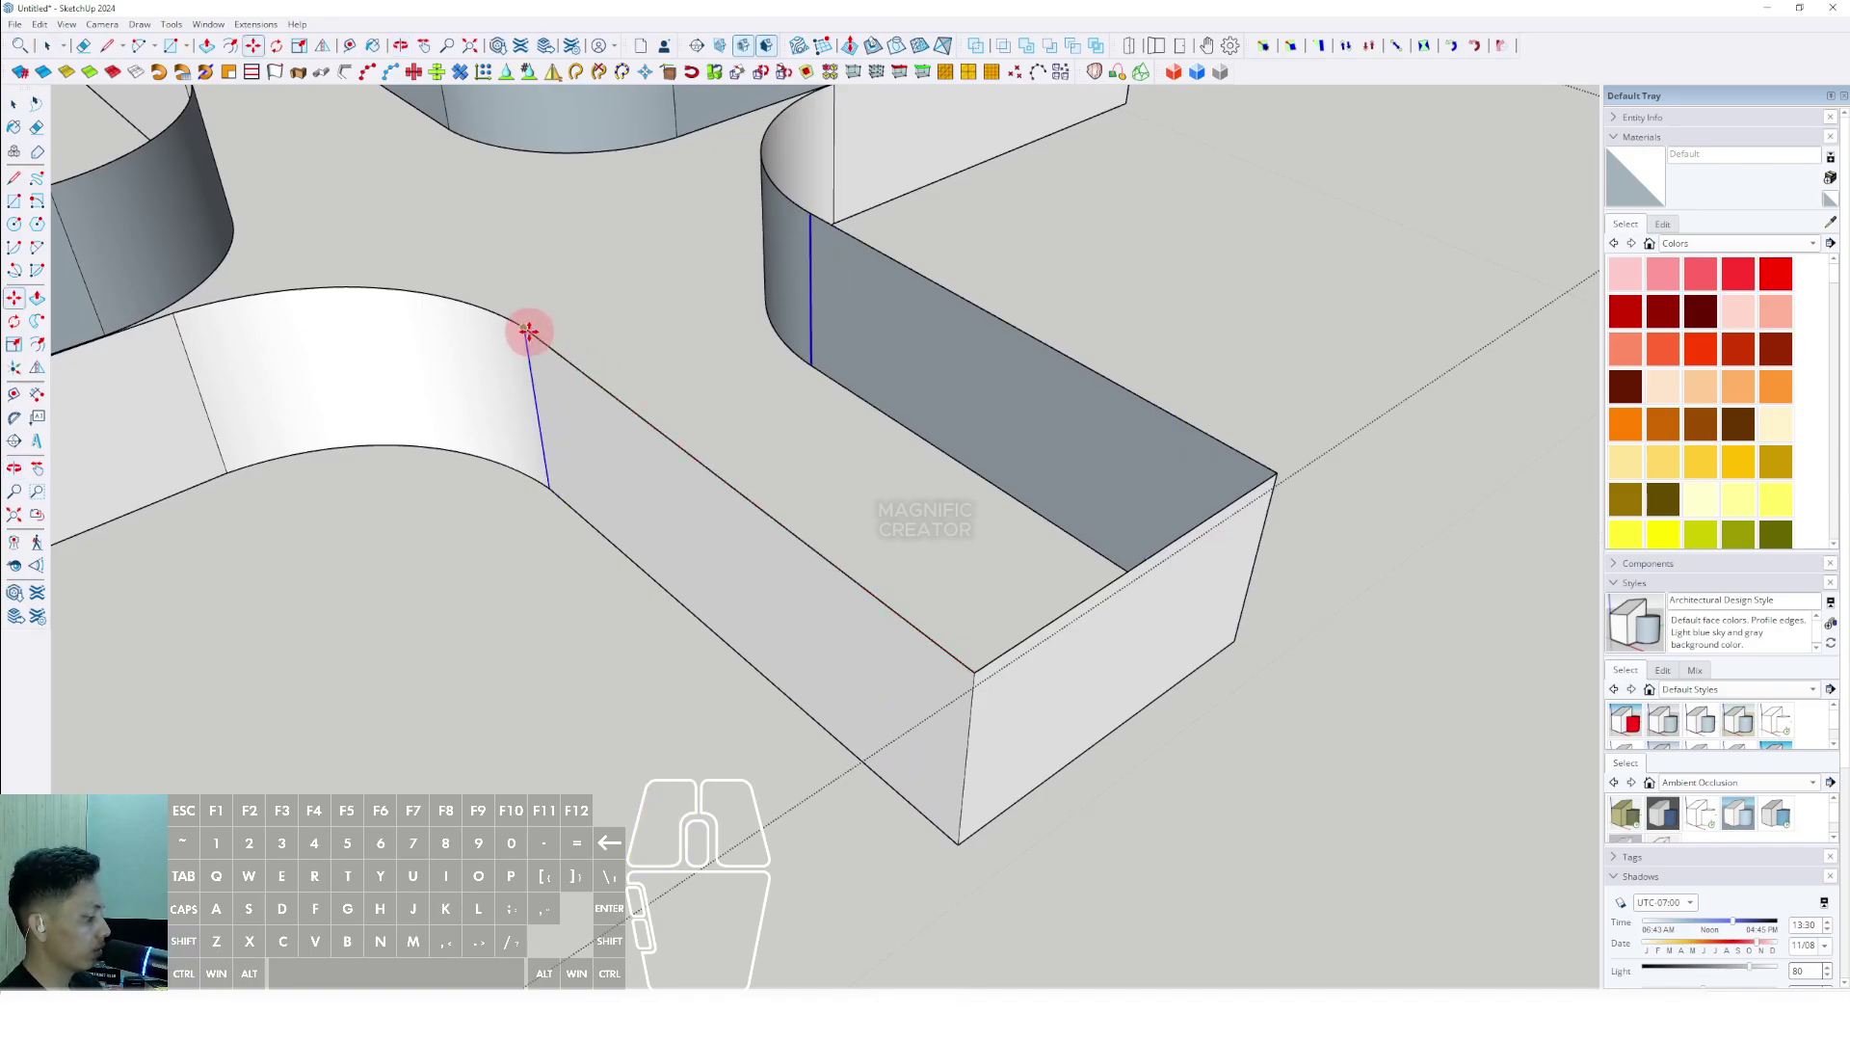
key("Return")
scroll(979, 703, "down", 5)
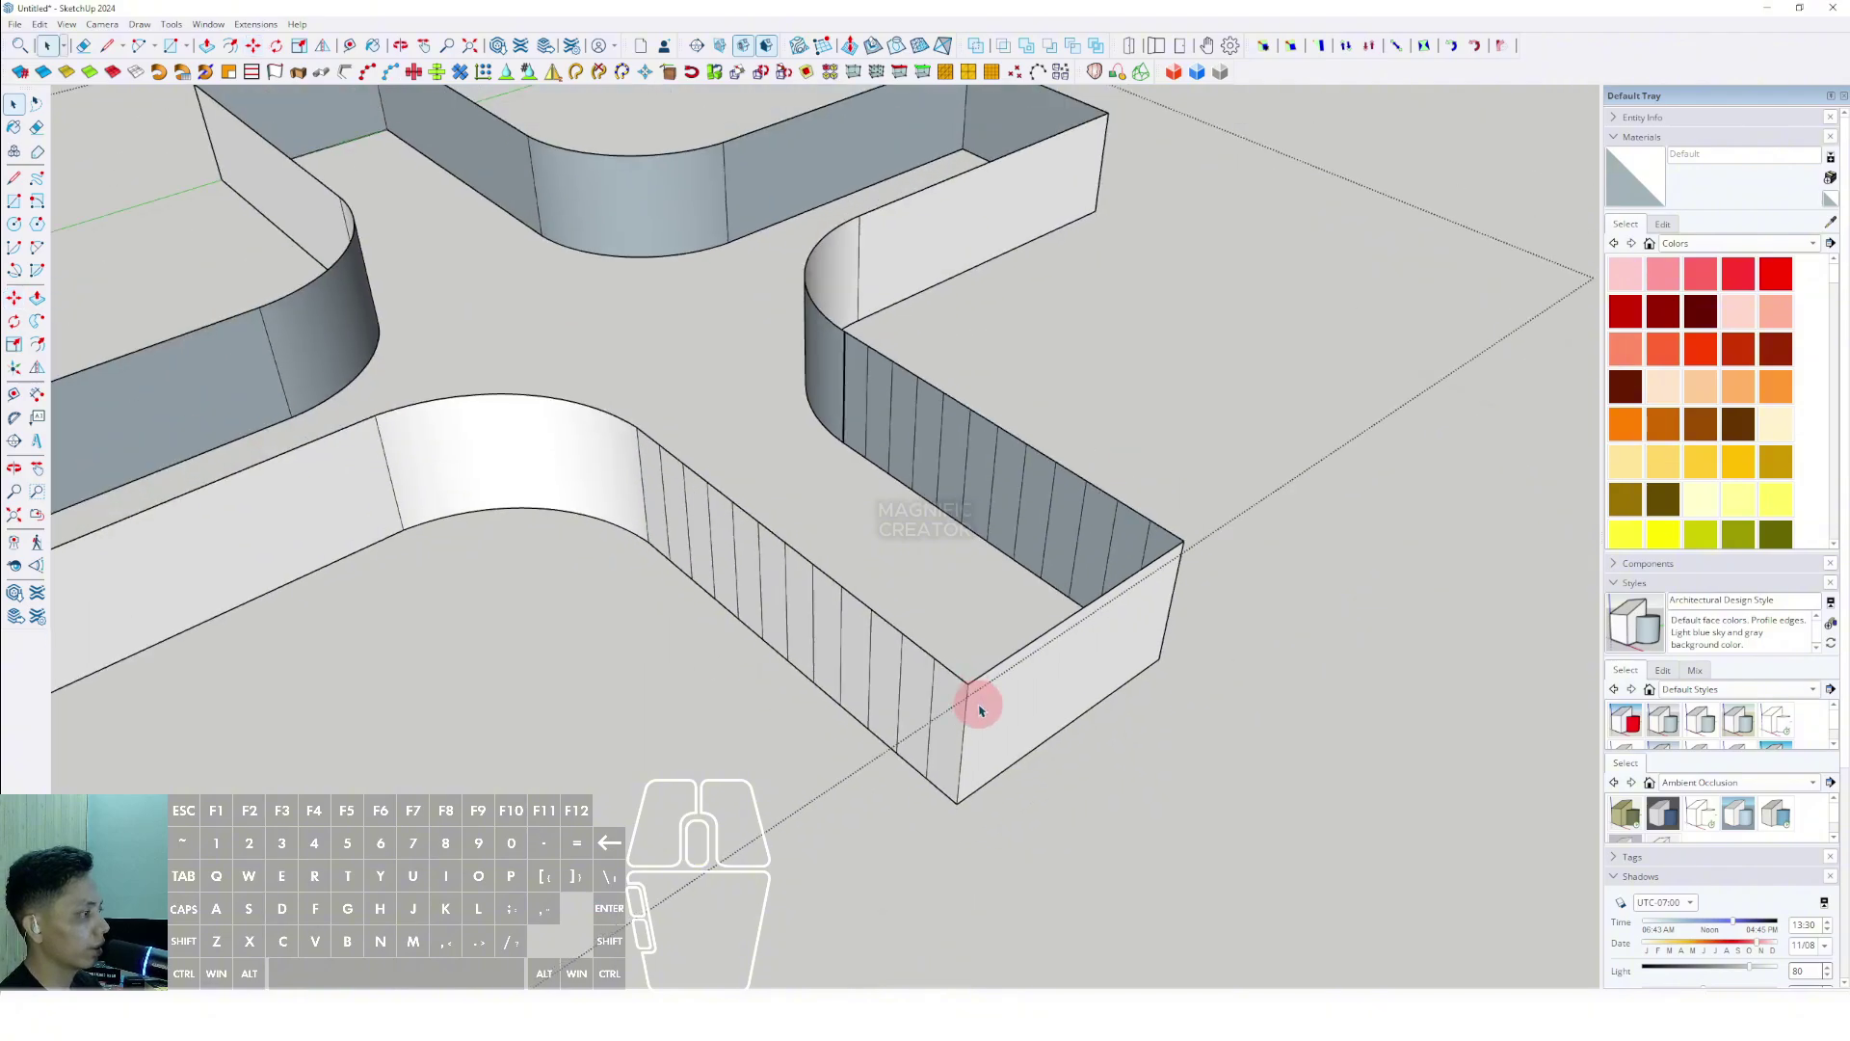
Copy a vertical corner edge across the end walls of this arm and the opposite arm, dividing each width evenly.
middle_click_drag(979, 703, 731, 619)
scroll(535, 405, "up", 3)
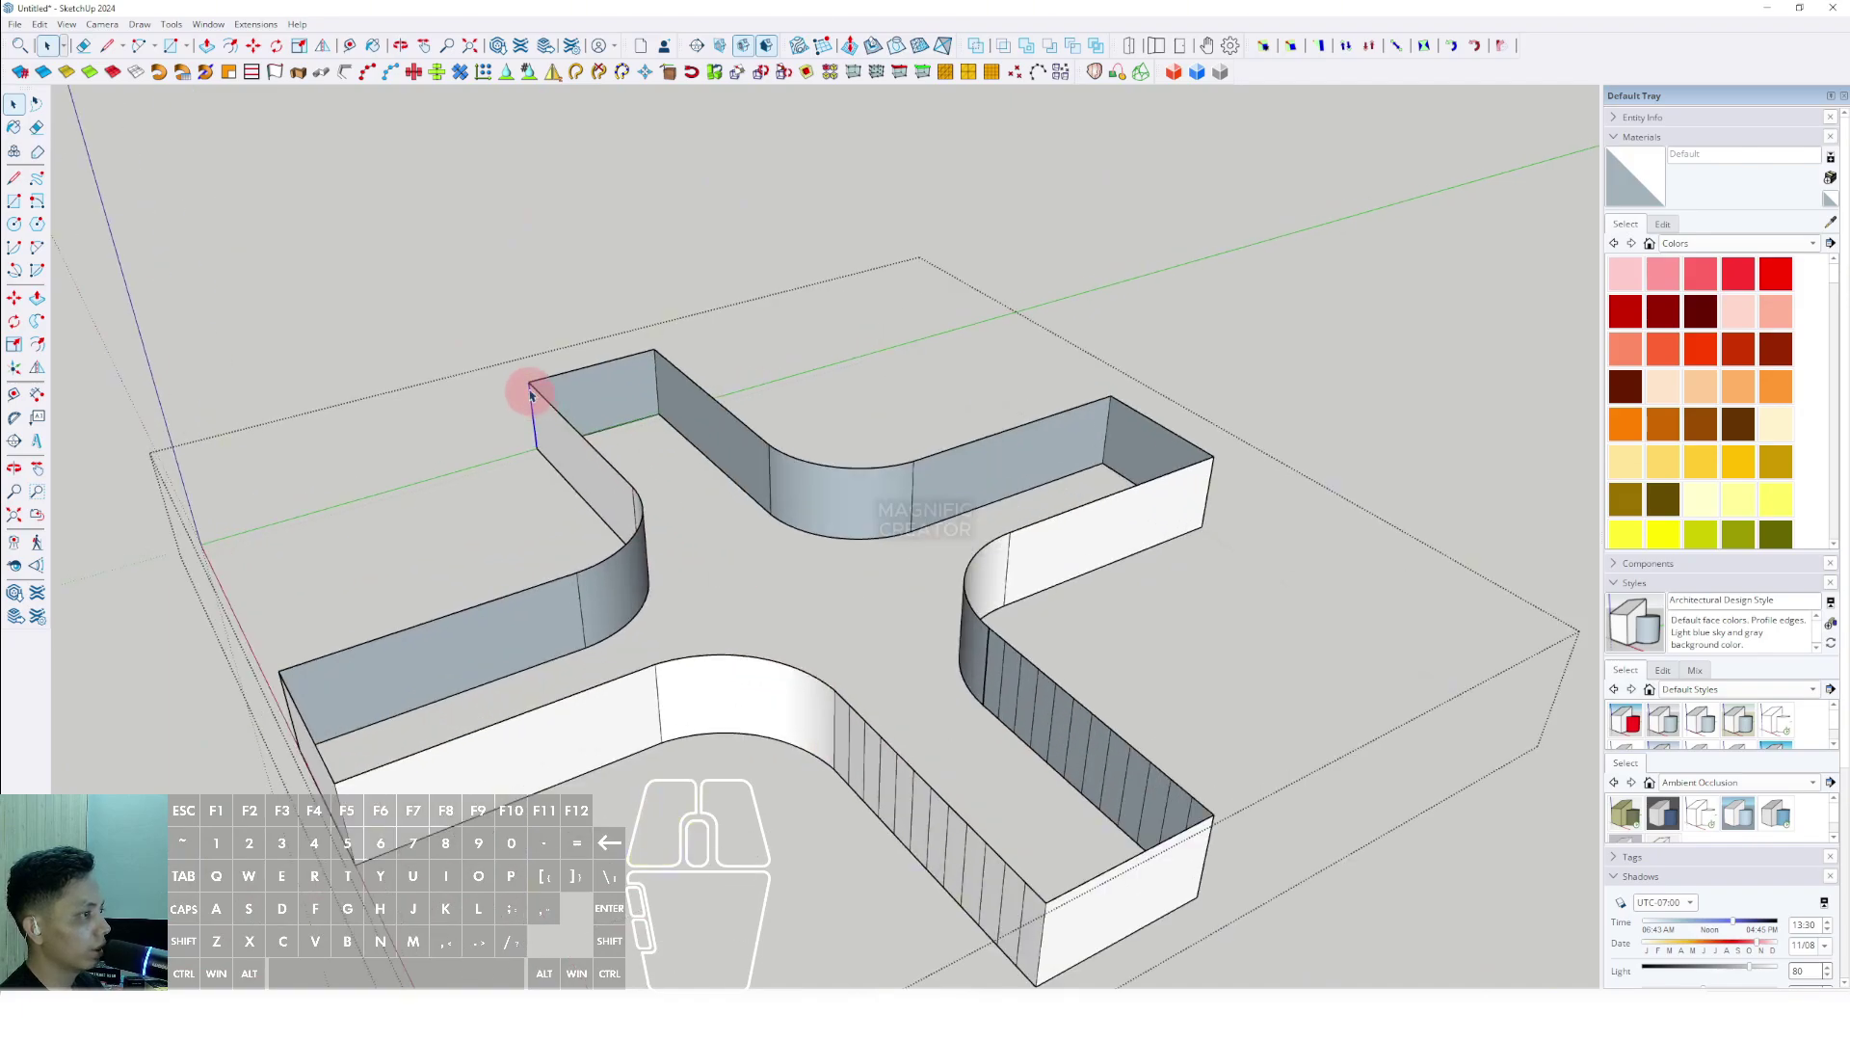
middle_click_drag(940, 836, 877, 658, "shift")
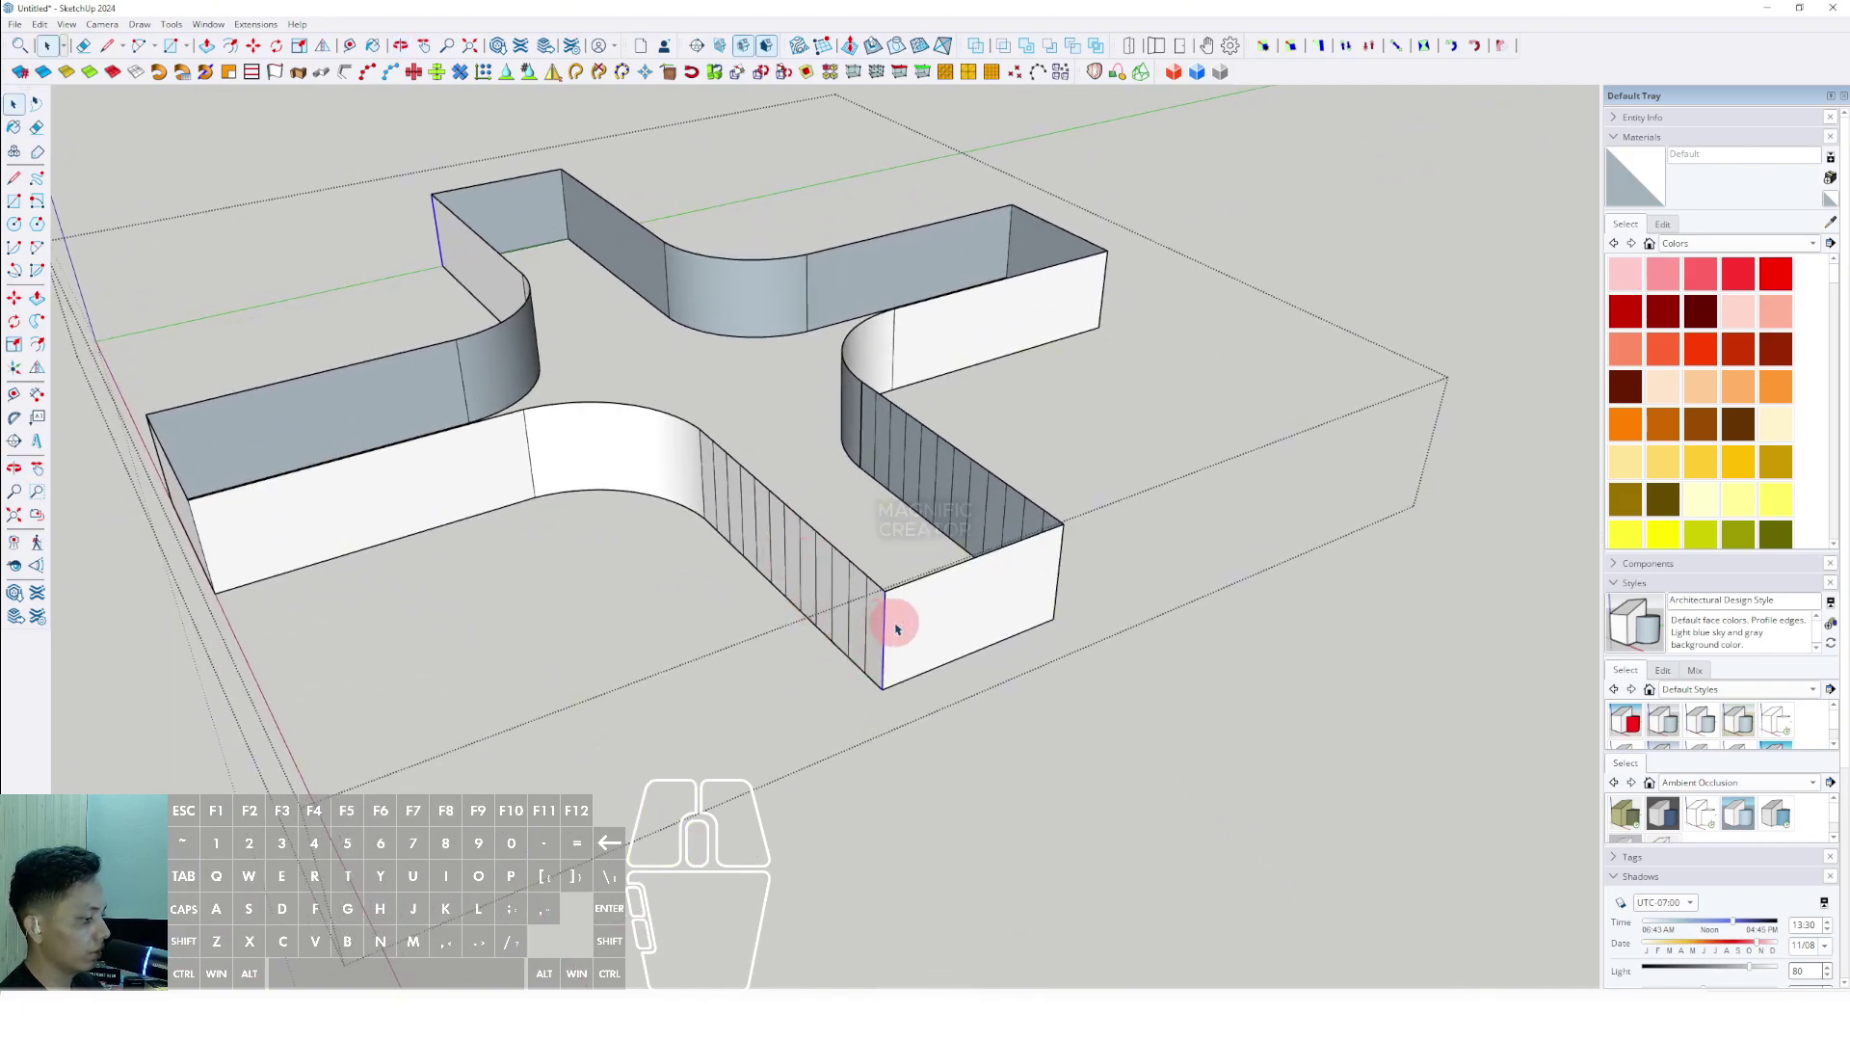
scroll(896, 628, "up", 2)
key("m")
left_click(882, 582)
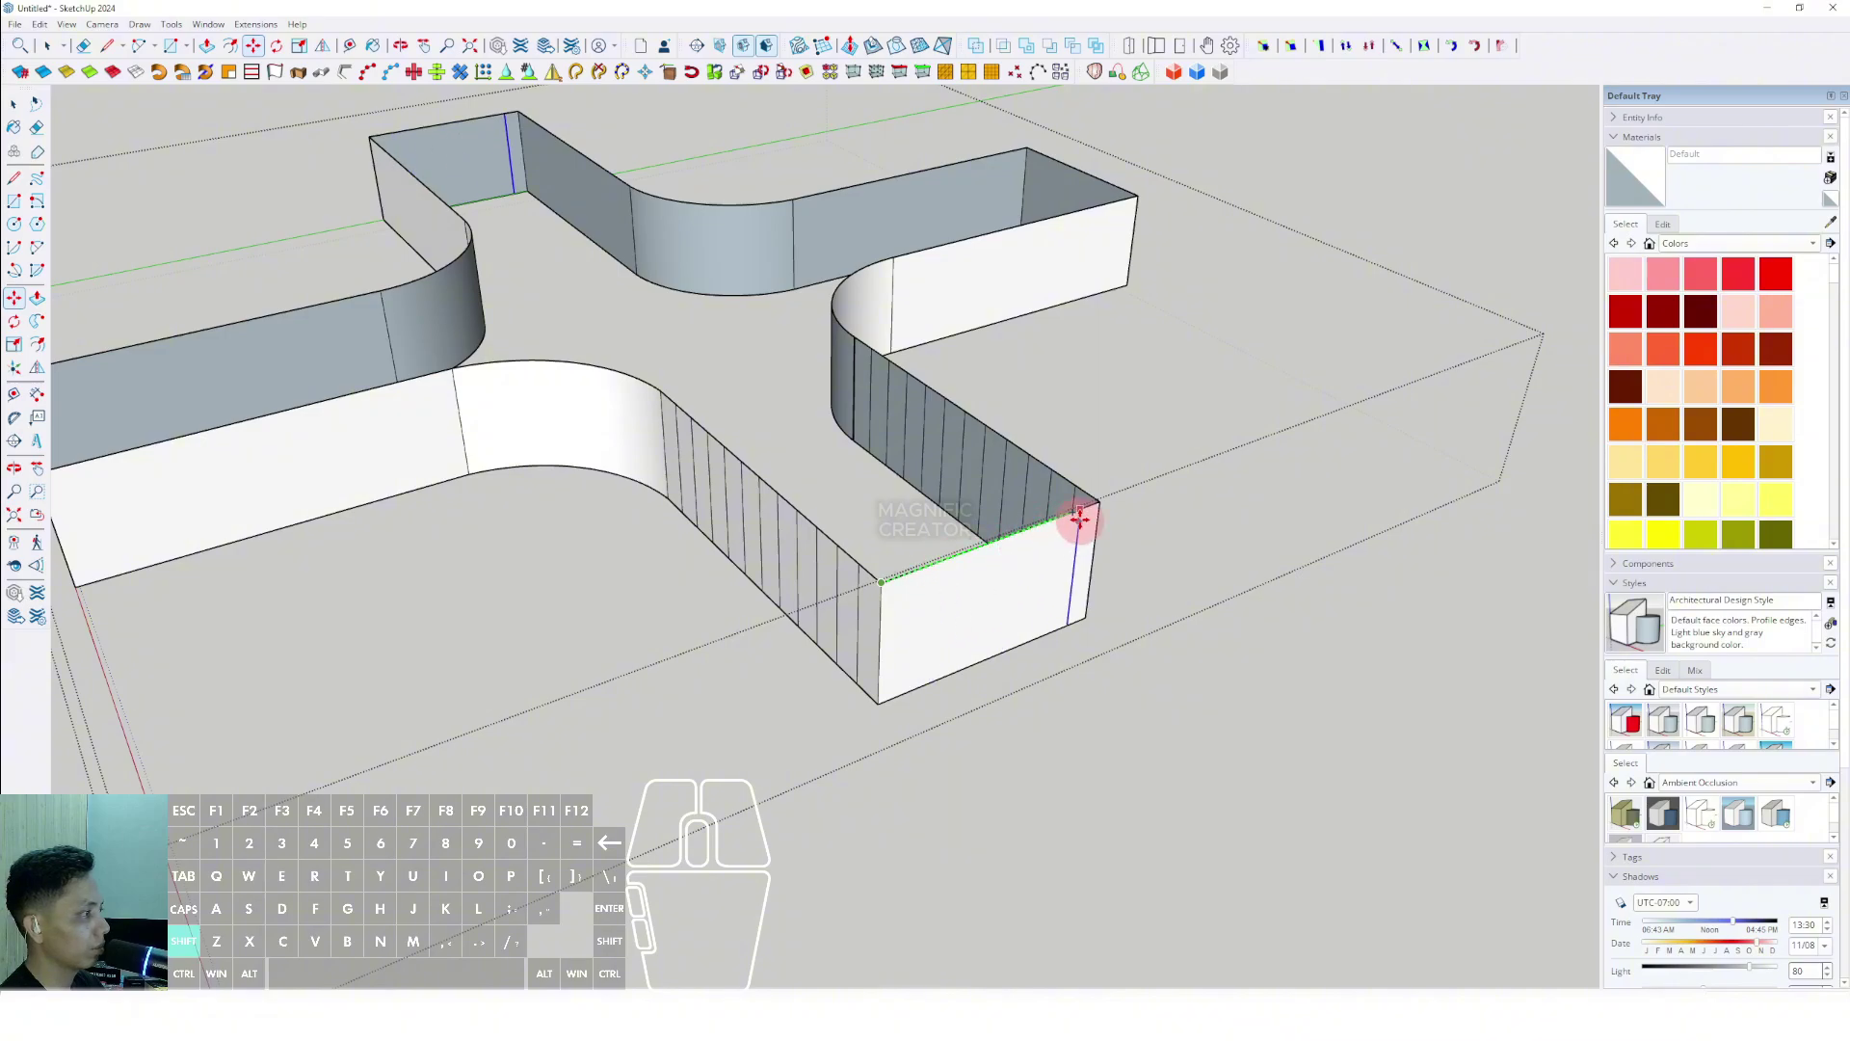
left_click(1099, 504)
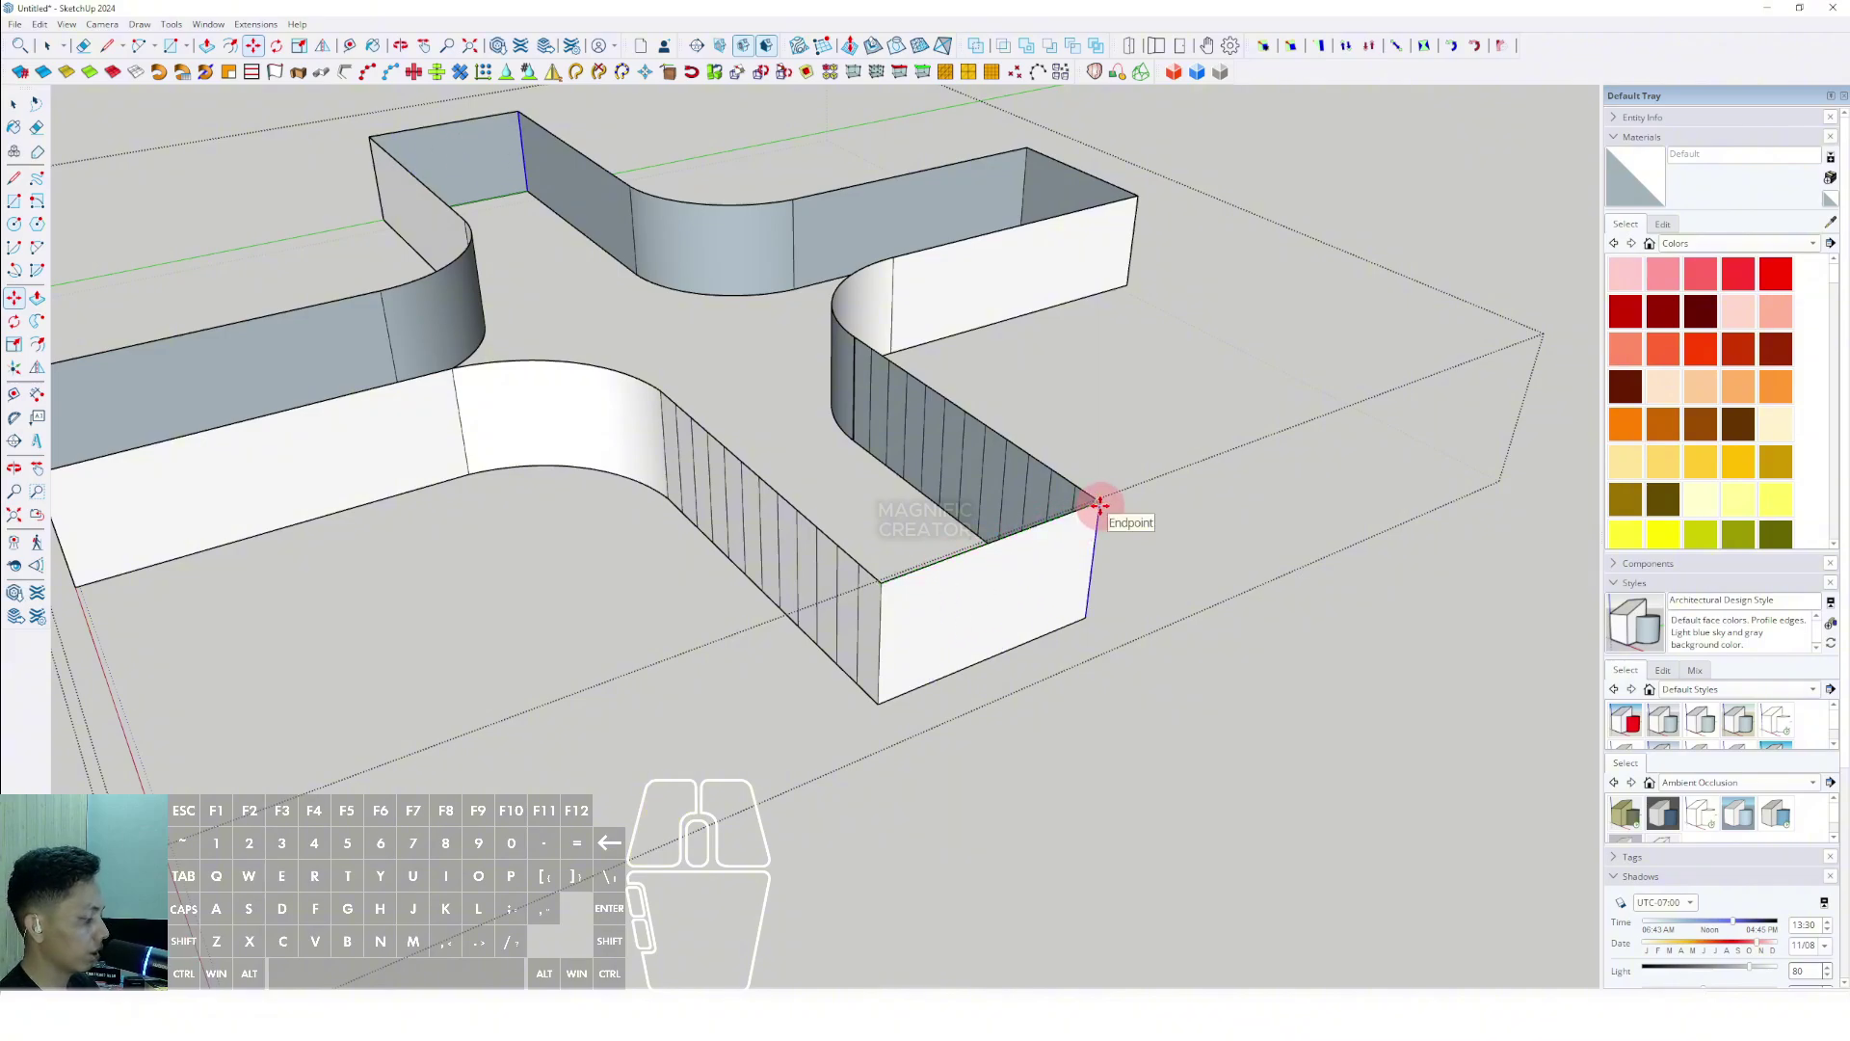
key("Return")
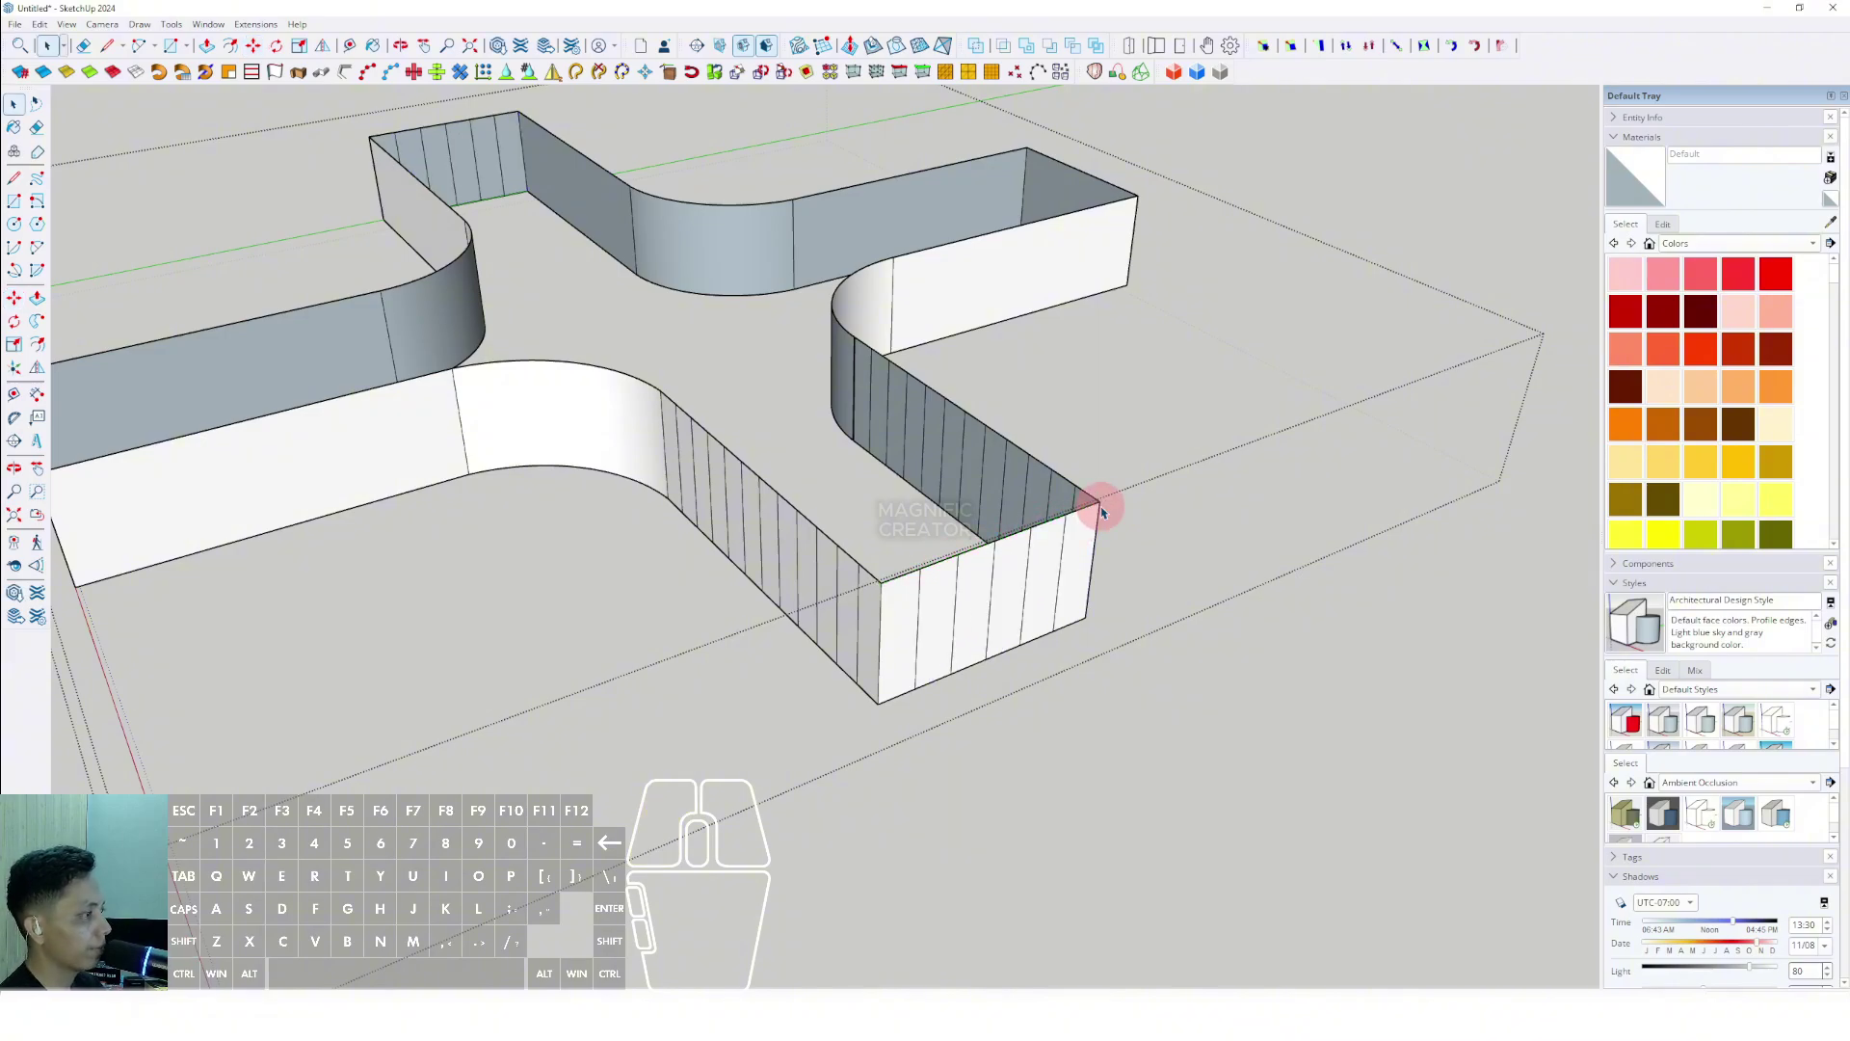
Copy the vertical corner edges across the end walls of the other two opposite arms, dividing each width evenly.
scroll(918, 607, "down", 3)
scroll(806, 573, "up", 2)
middle_click_drag(813, 578, 702, 699)
scroll(810, 611, "down", 2)
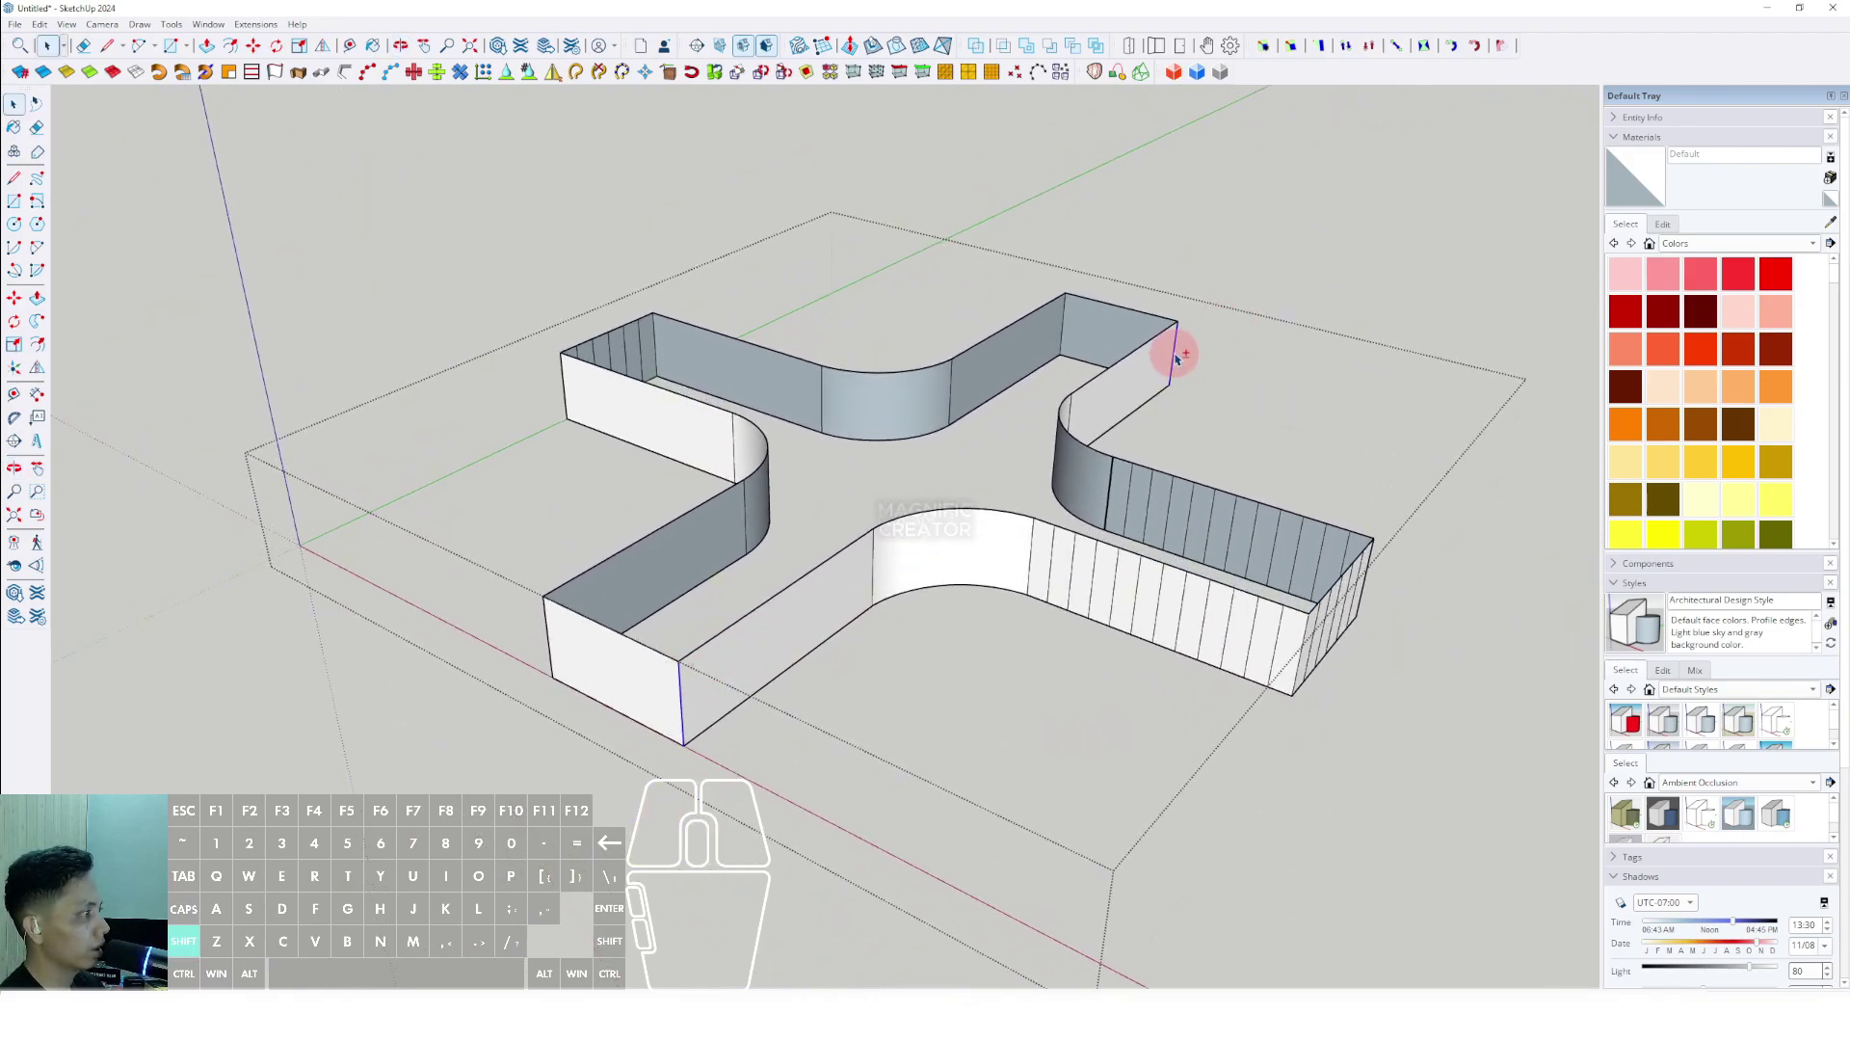
scroll(689, 689, "up", 3)
key("m")
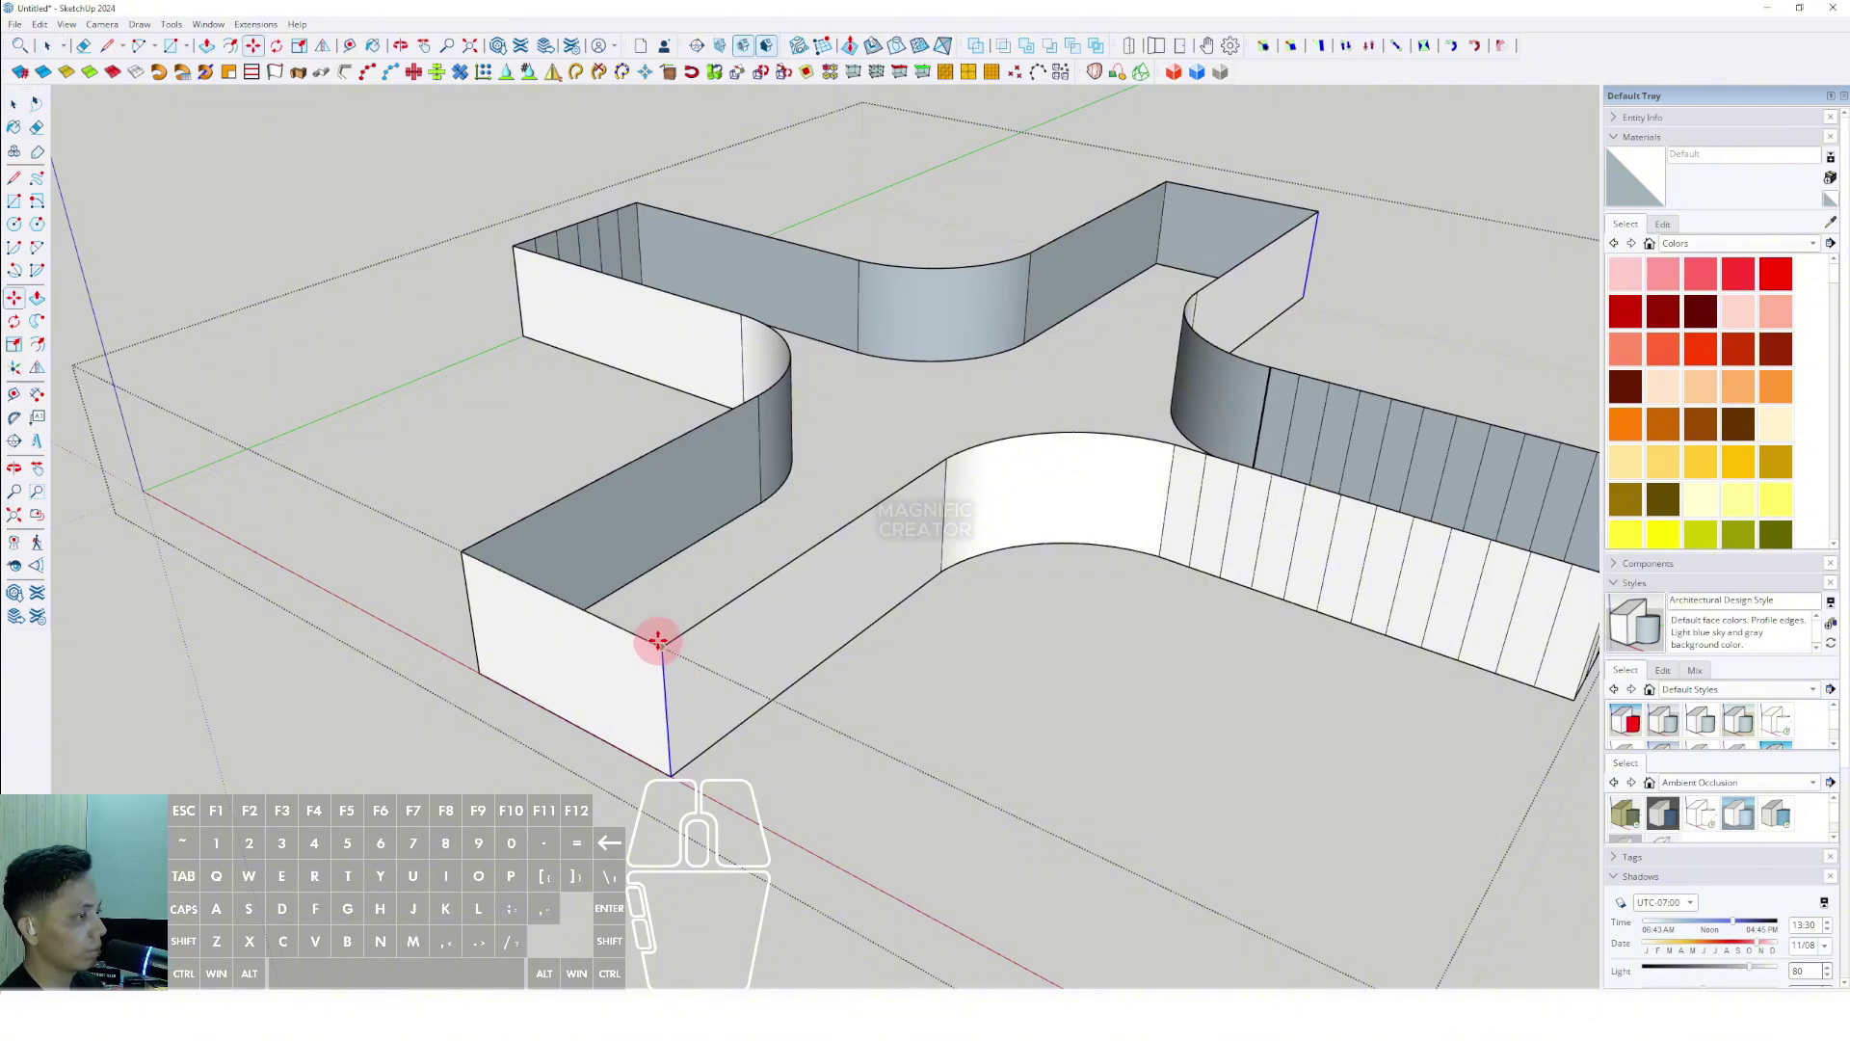
key("shift")
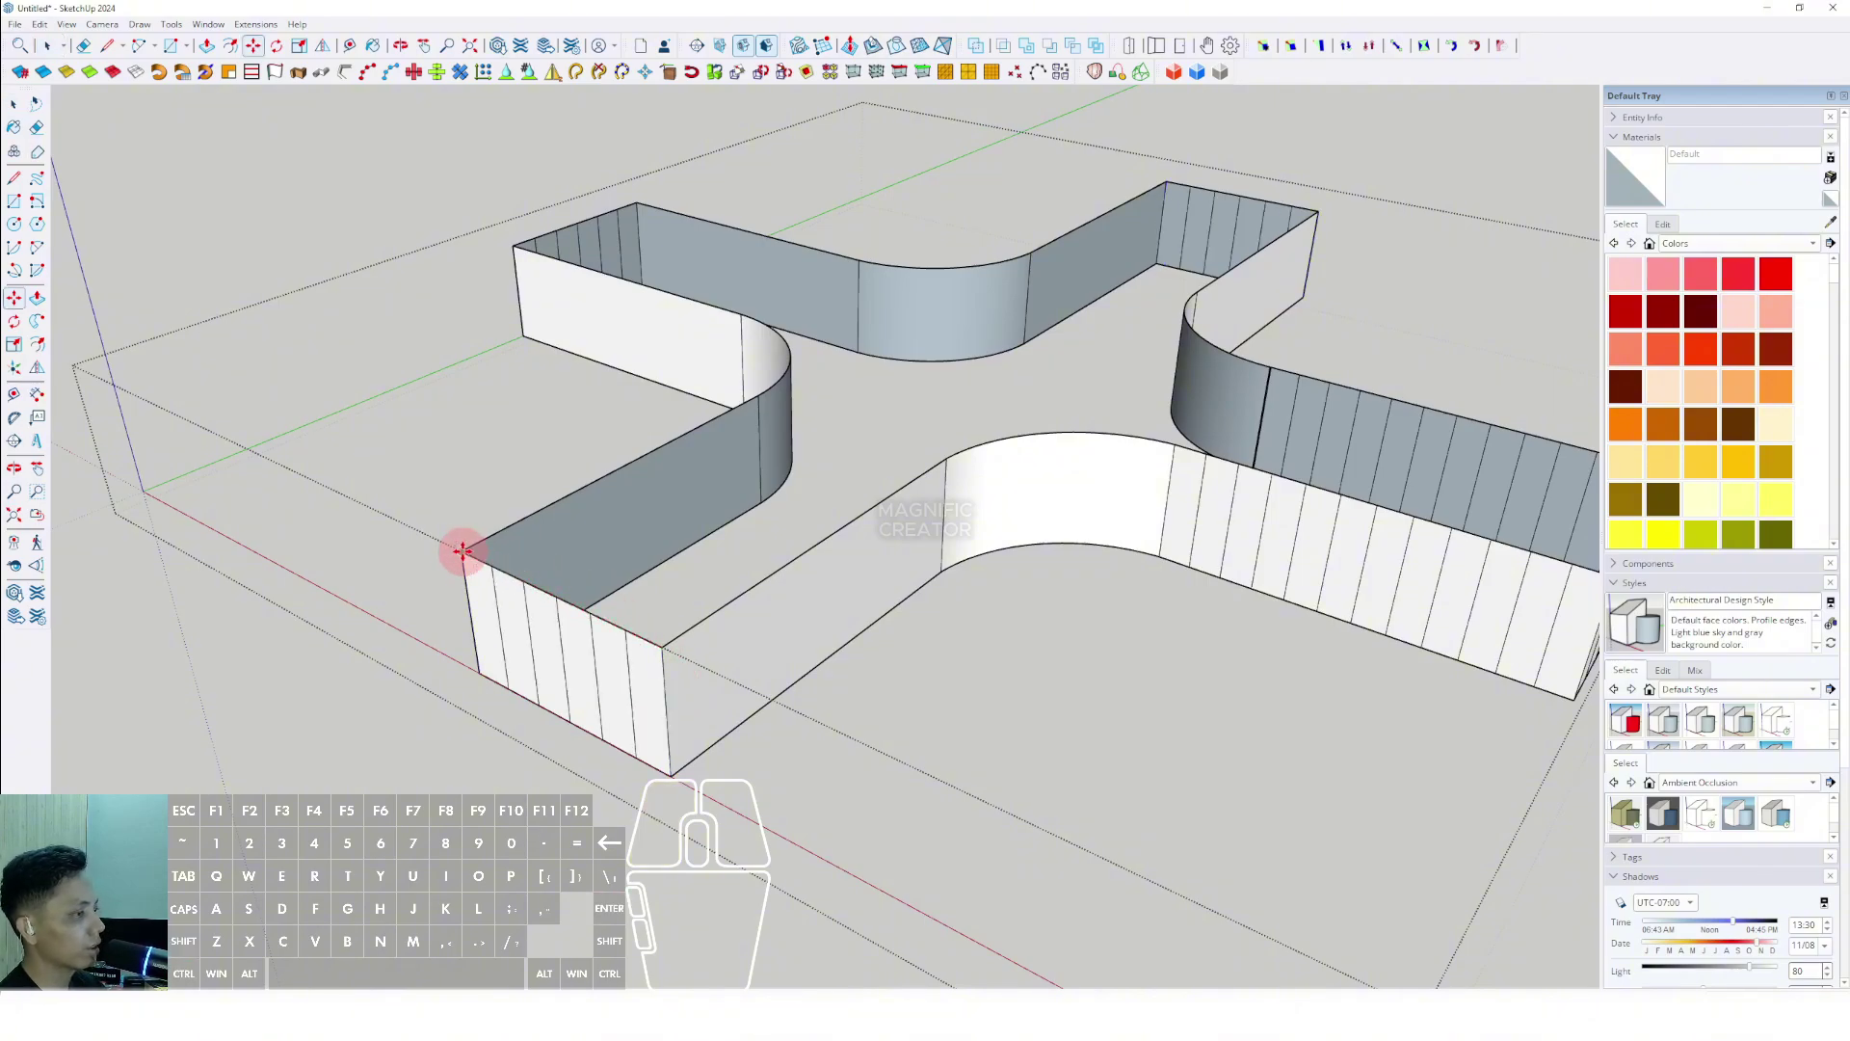
key("space")
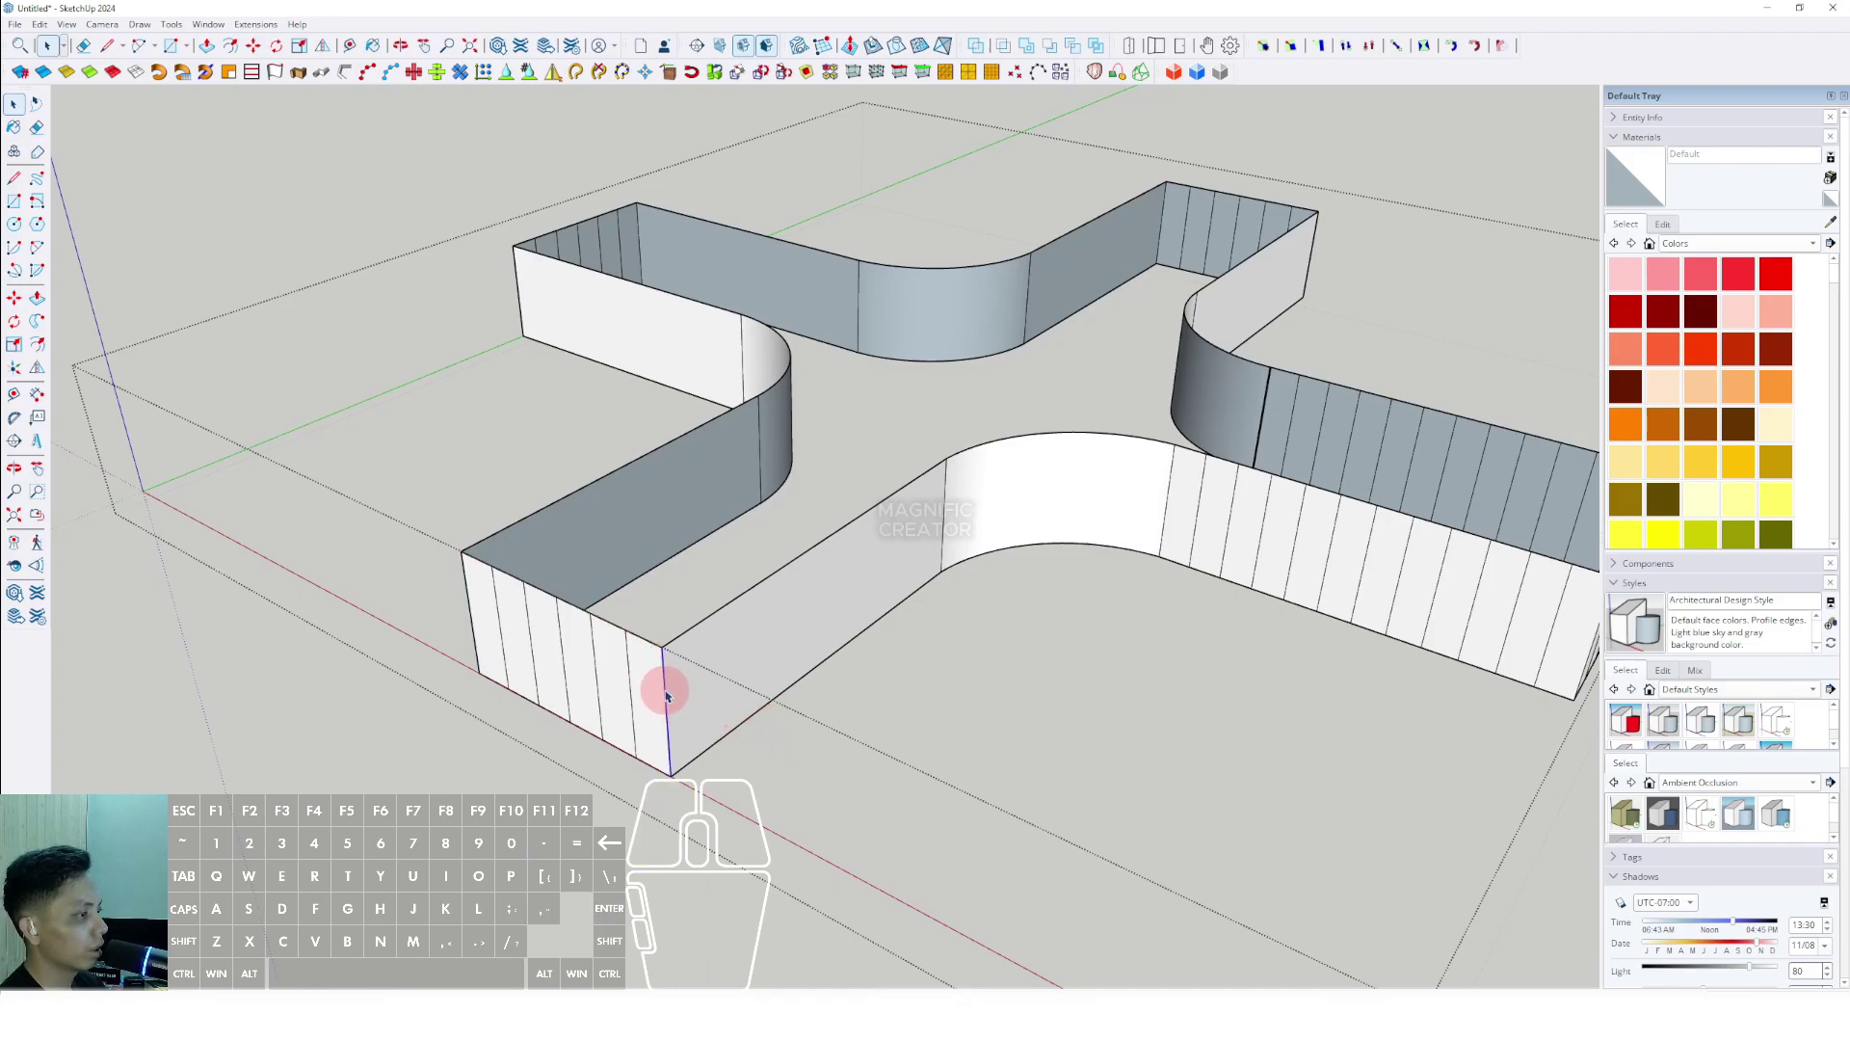
Copy the vertical end edges of the second arm along its side walls to the rounded corners and divide the distance evenly.
key("m")
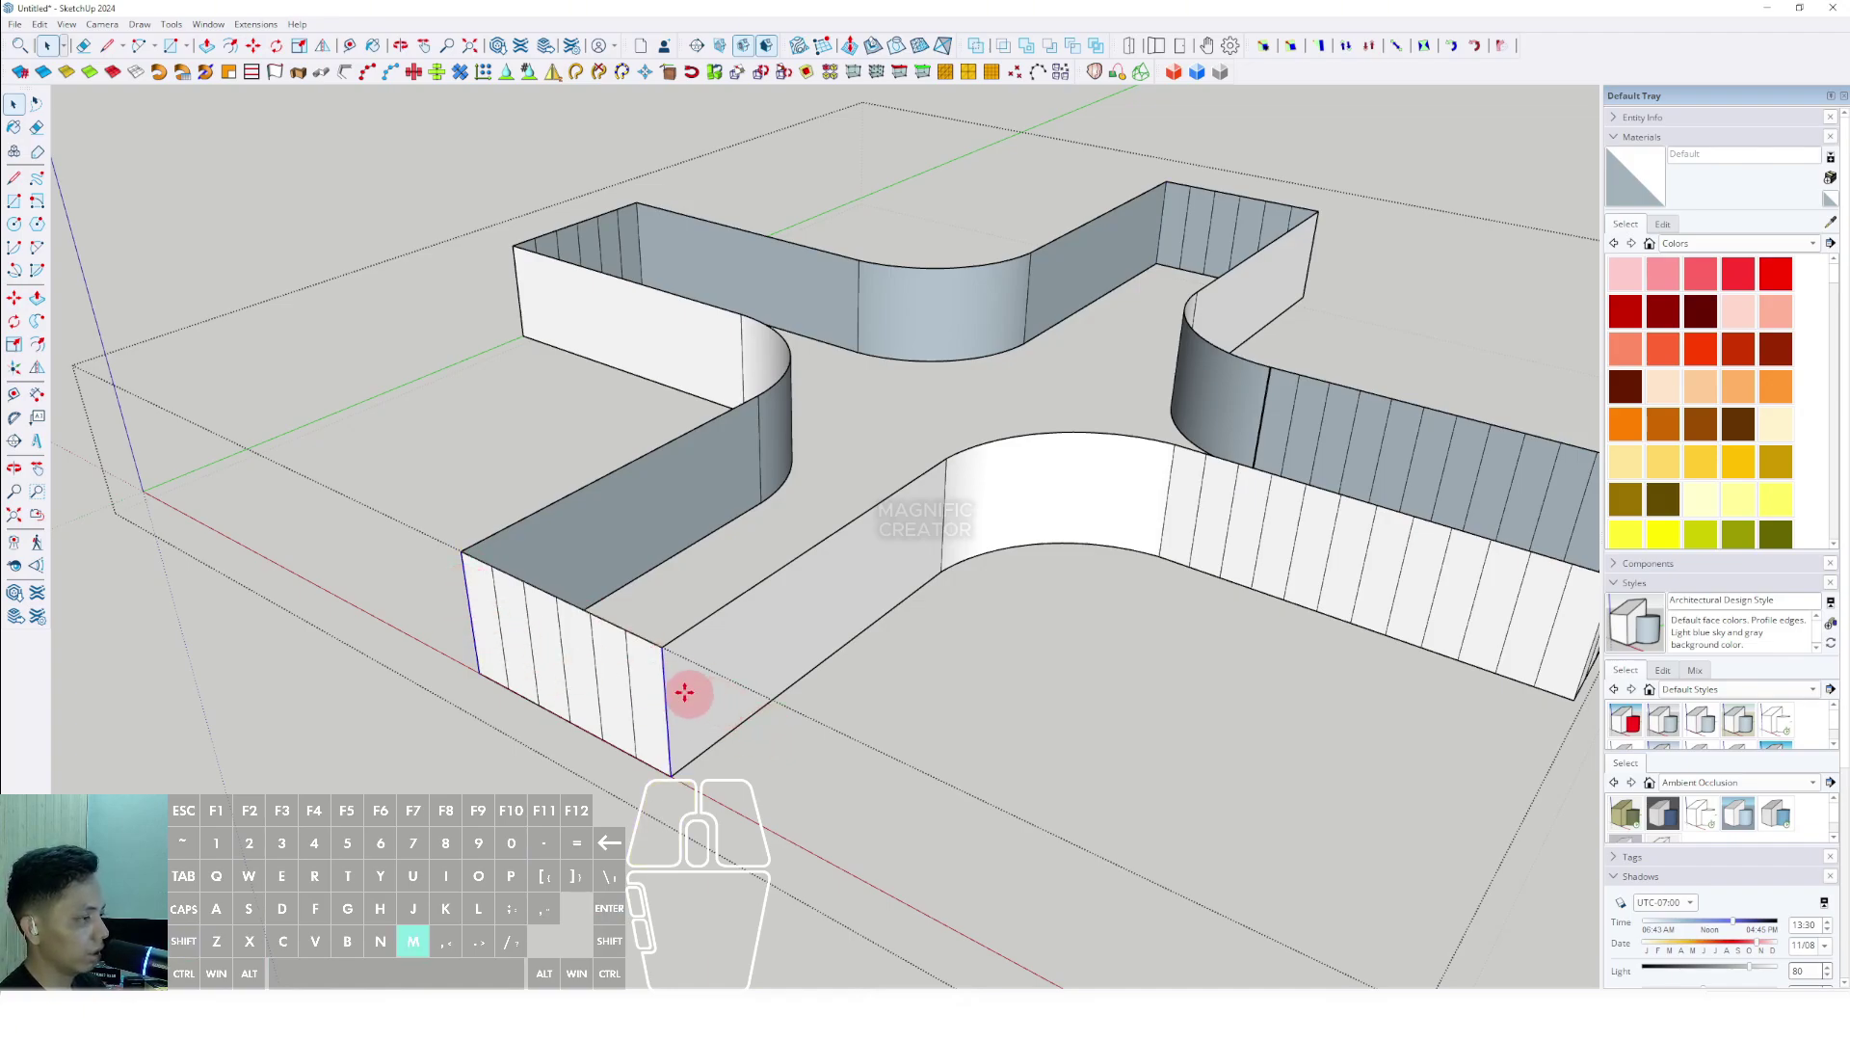
left_click(663, 643)
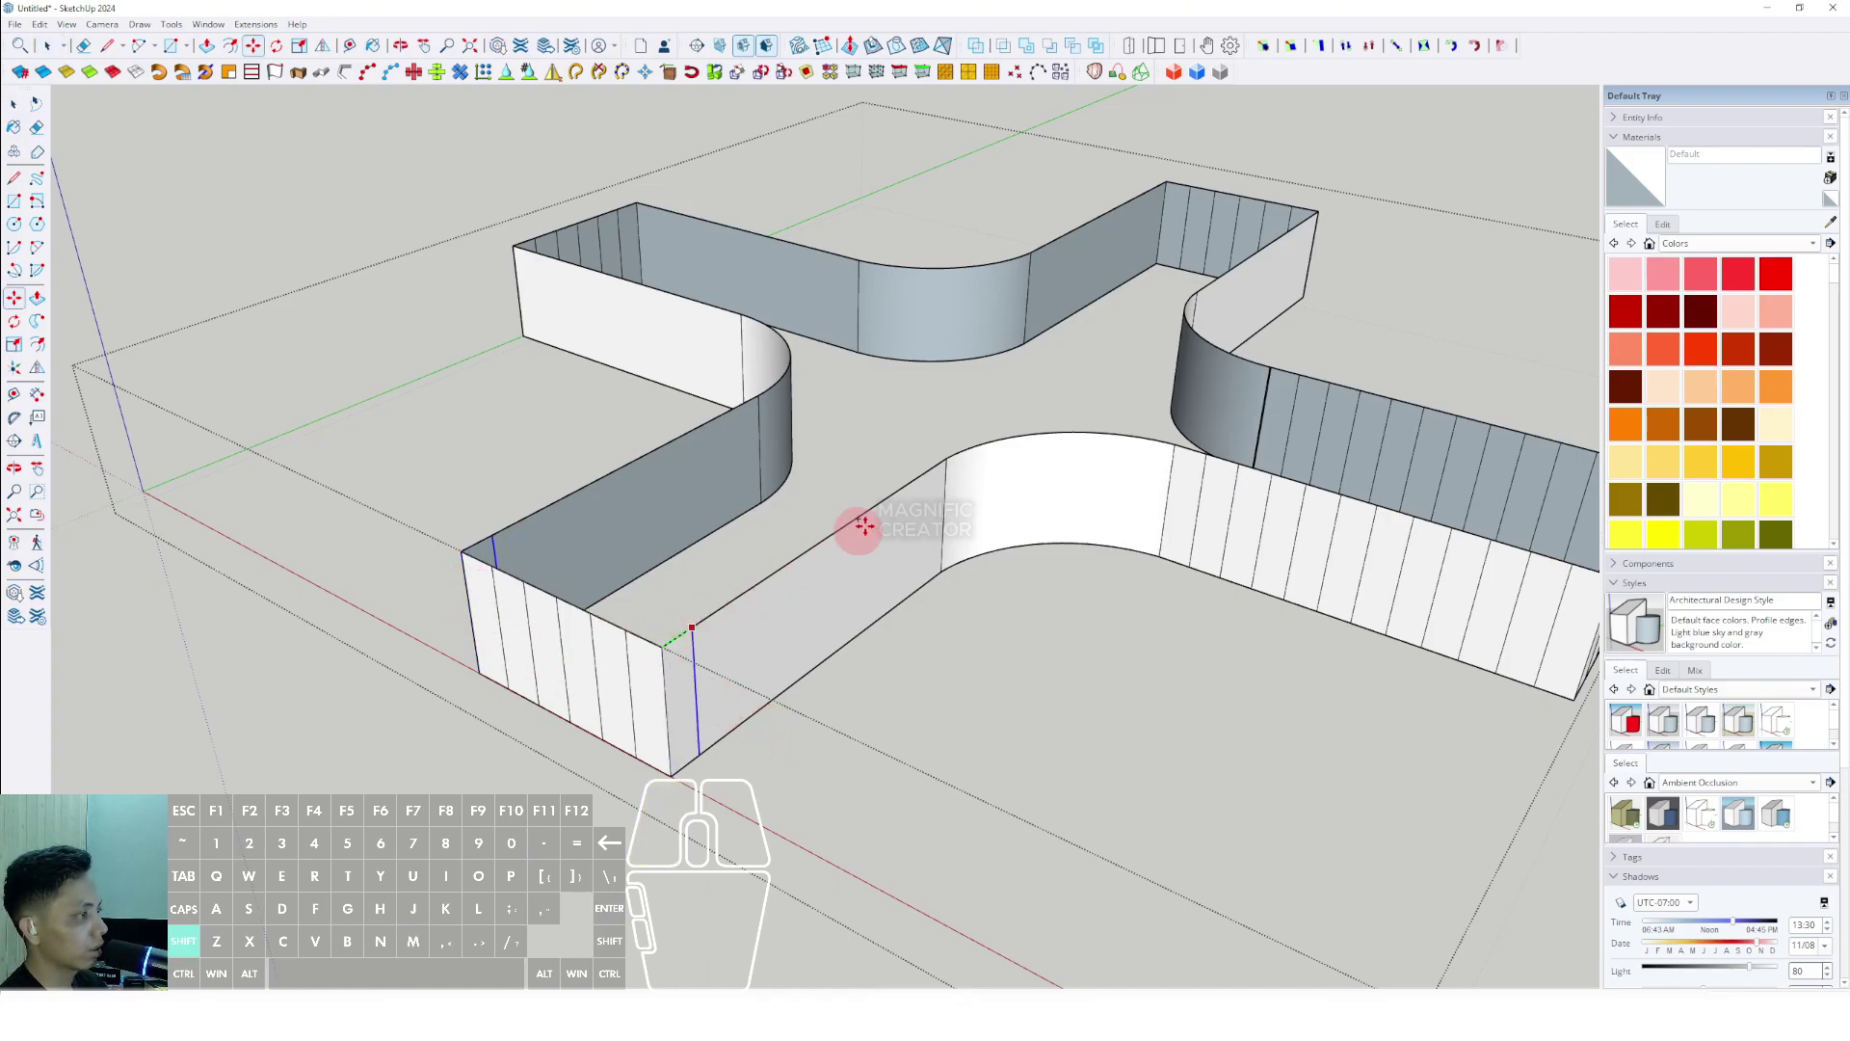
right_click(947, 459)
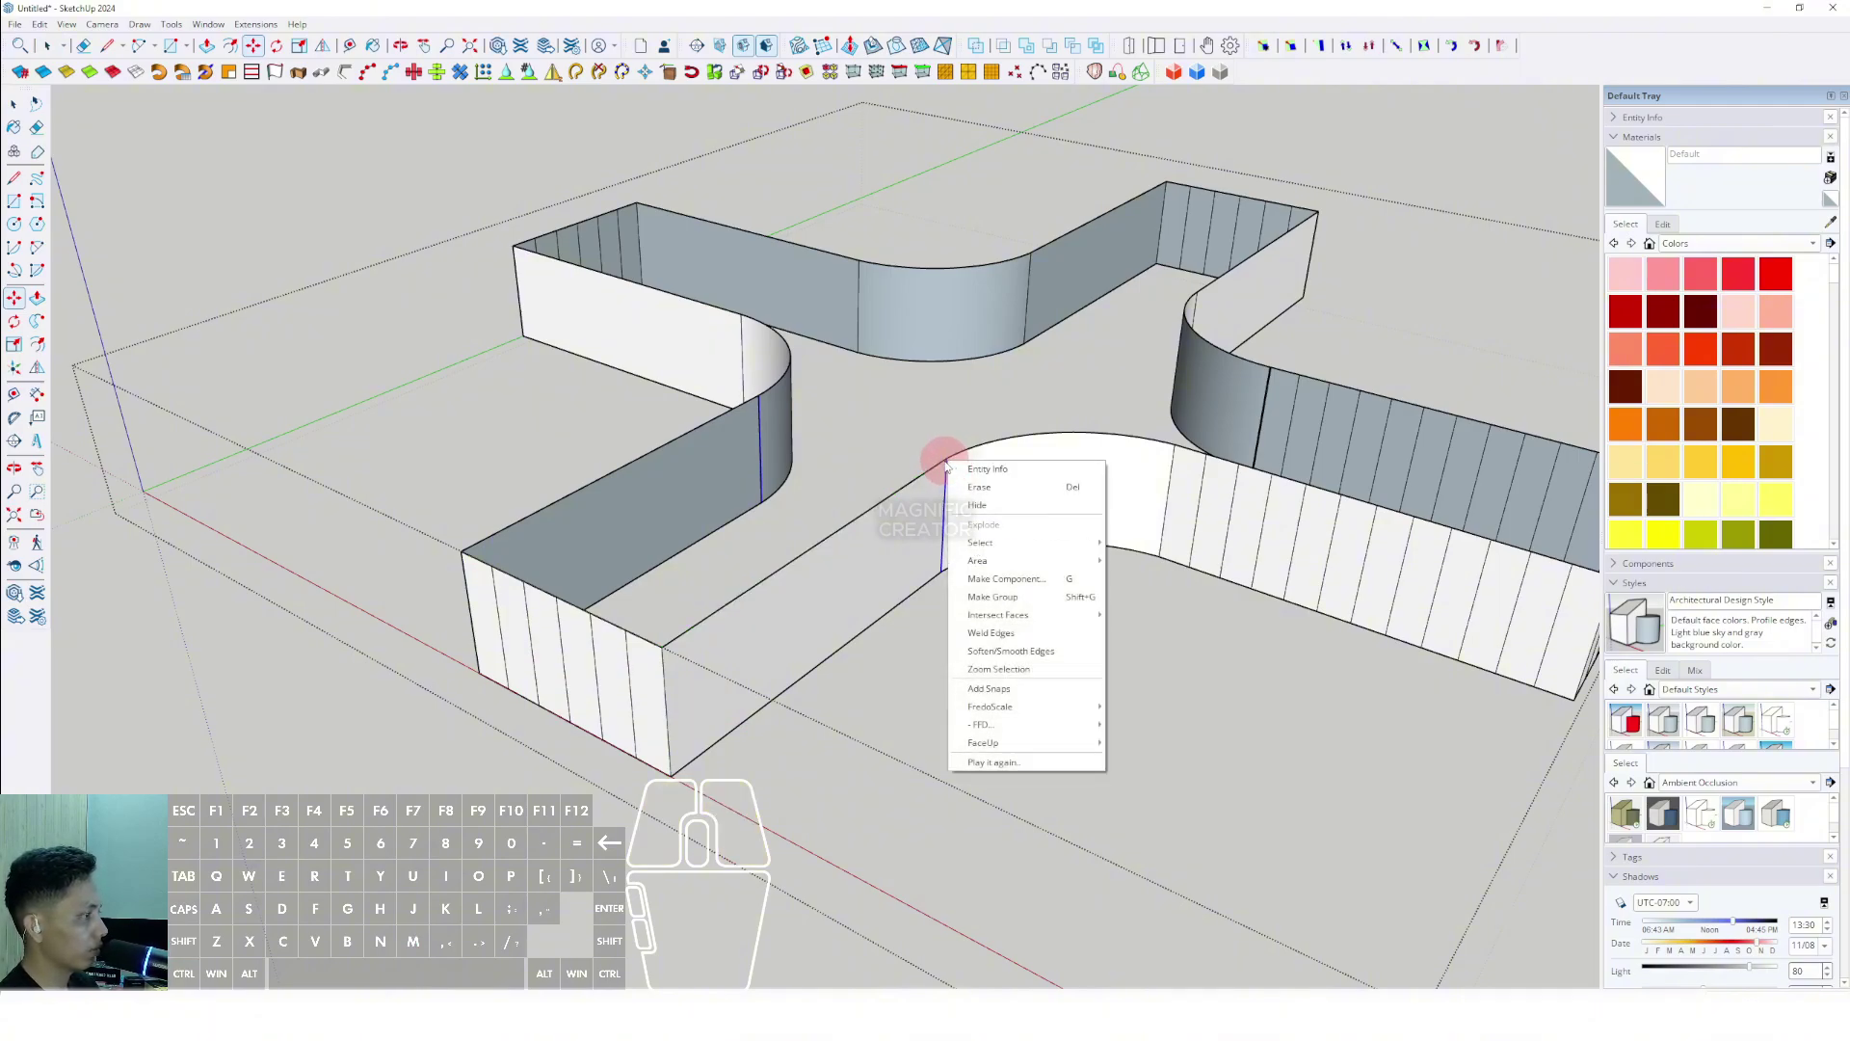
middle_click_drag(902, 558, 880, 585)
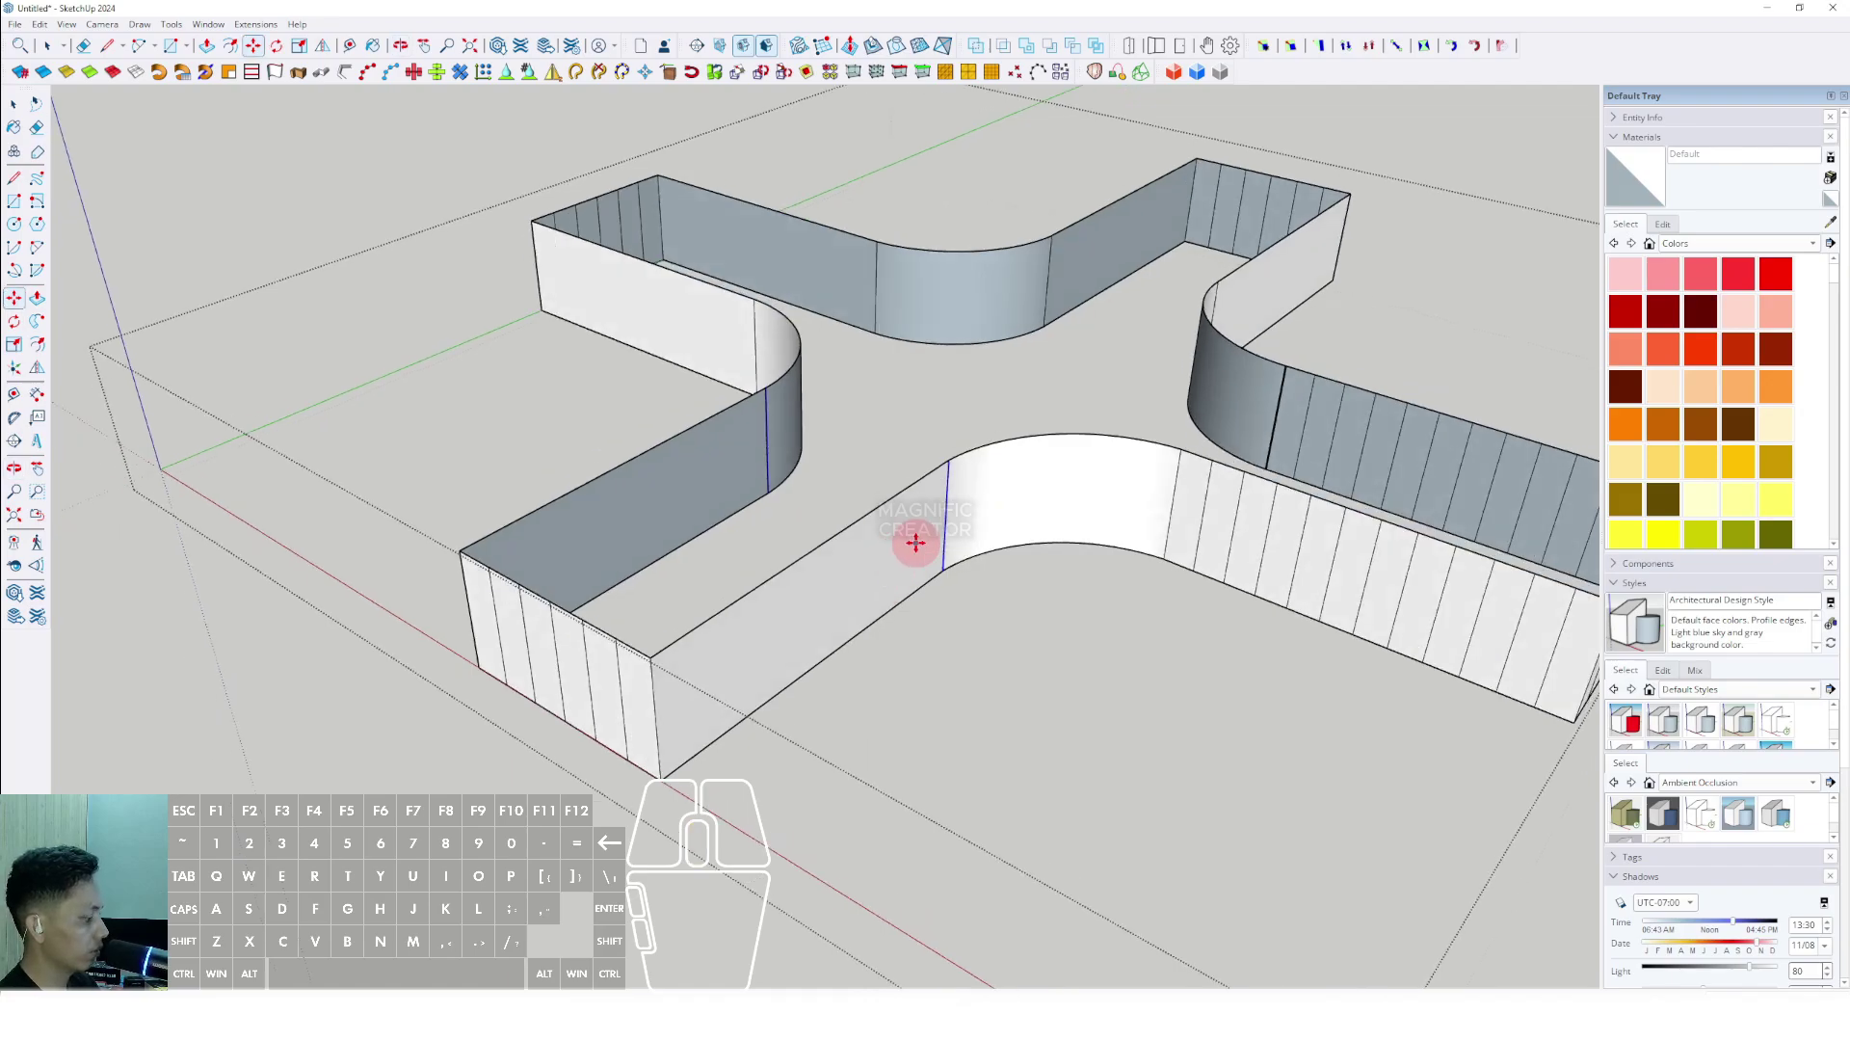
middle_click_drag(917, 537, 824, 564)
Copy the two vertical end edges of the opposite arm along its side walls to the rounded corners, dividing the distance evenly.
left_click(991, 784)
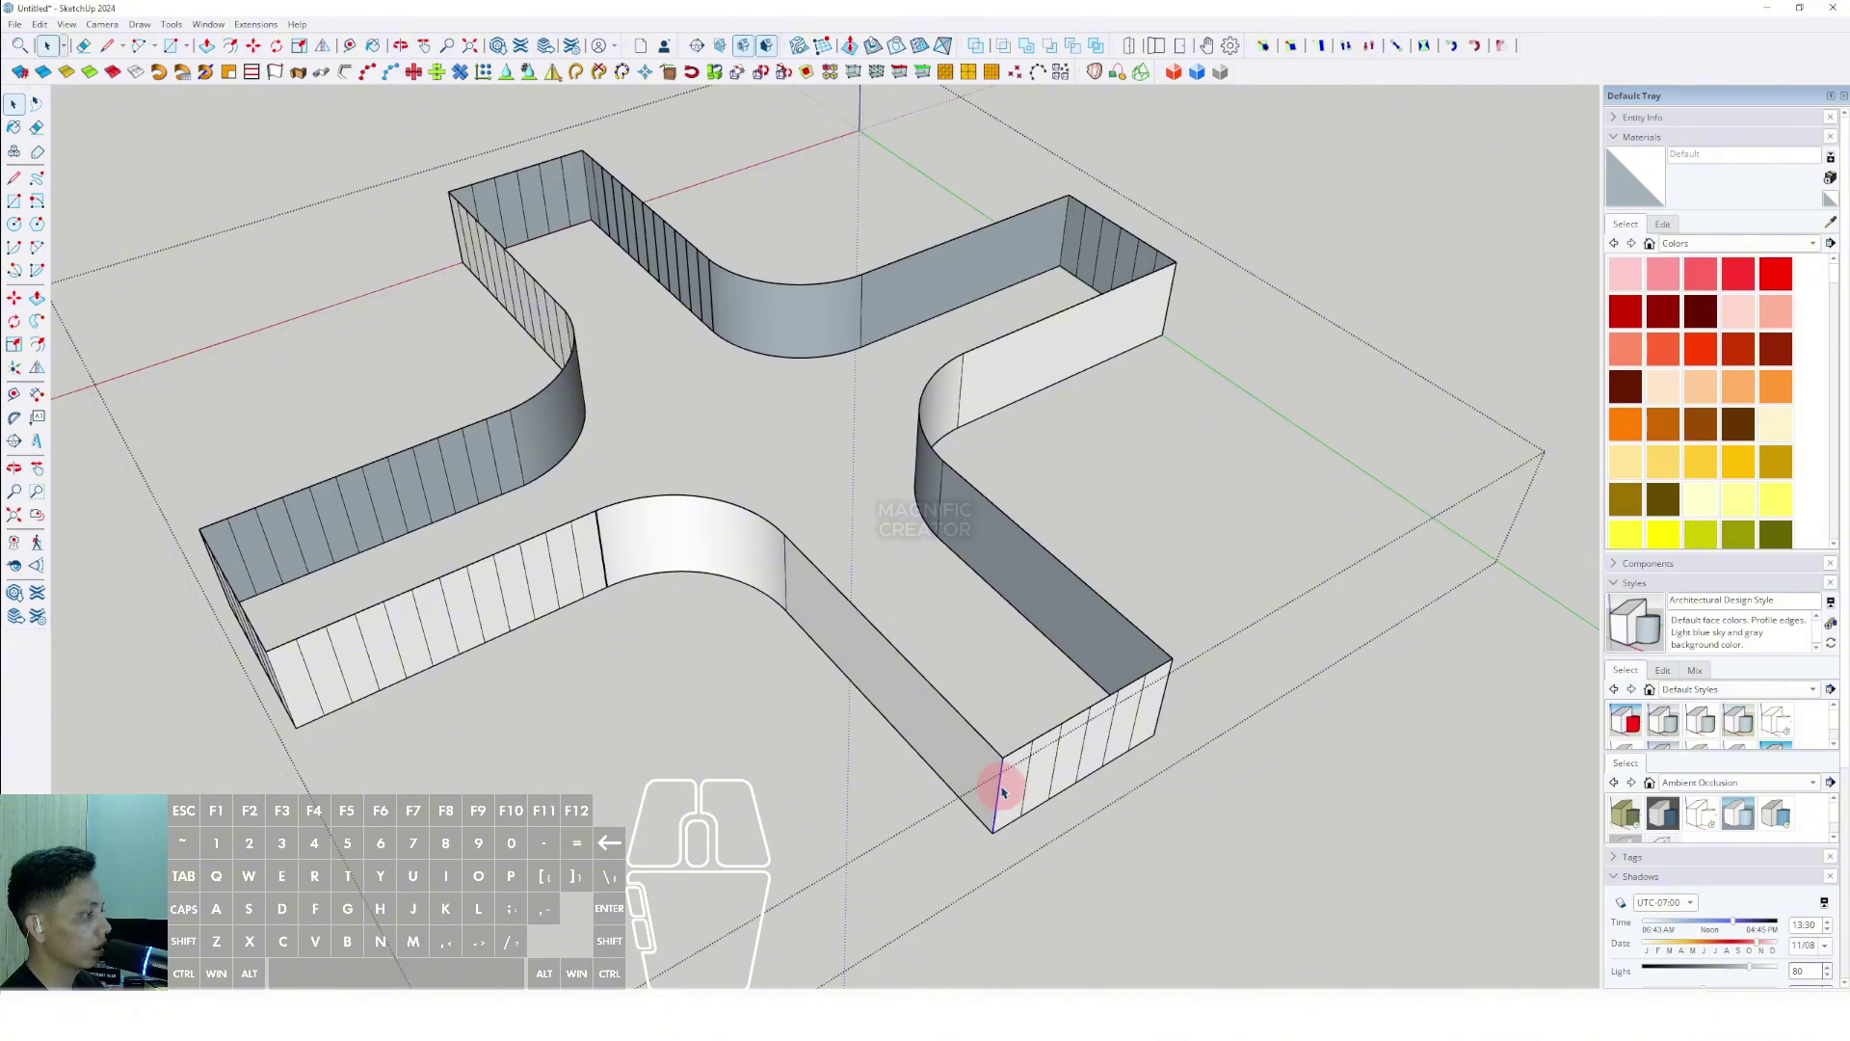
scroll(1157, 702, "up", 3)
left_click(1176, 687, "shift")
key("m")
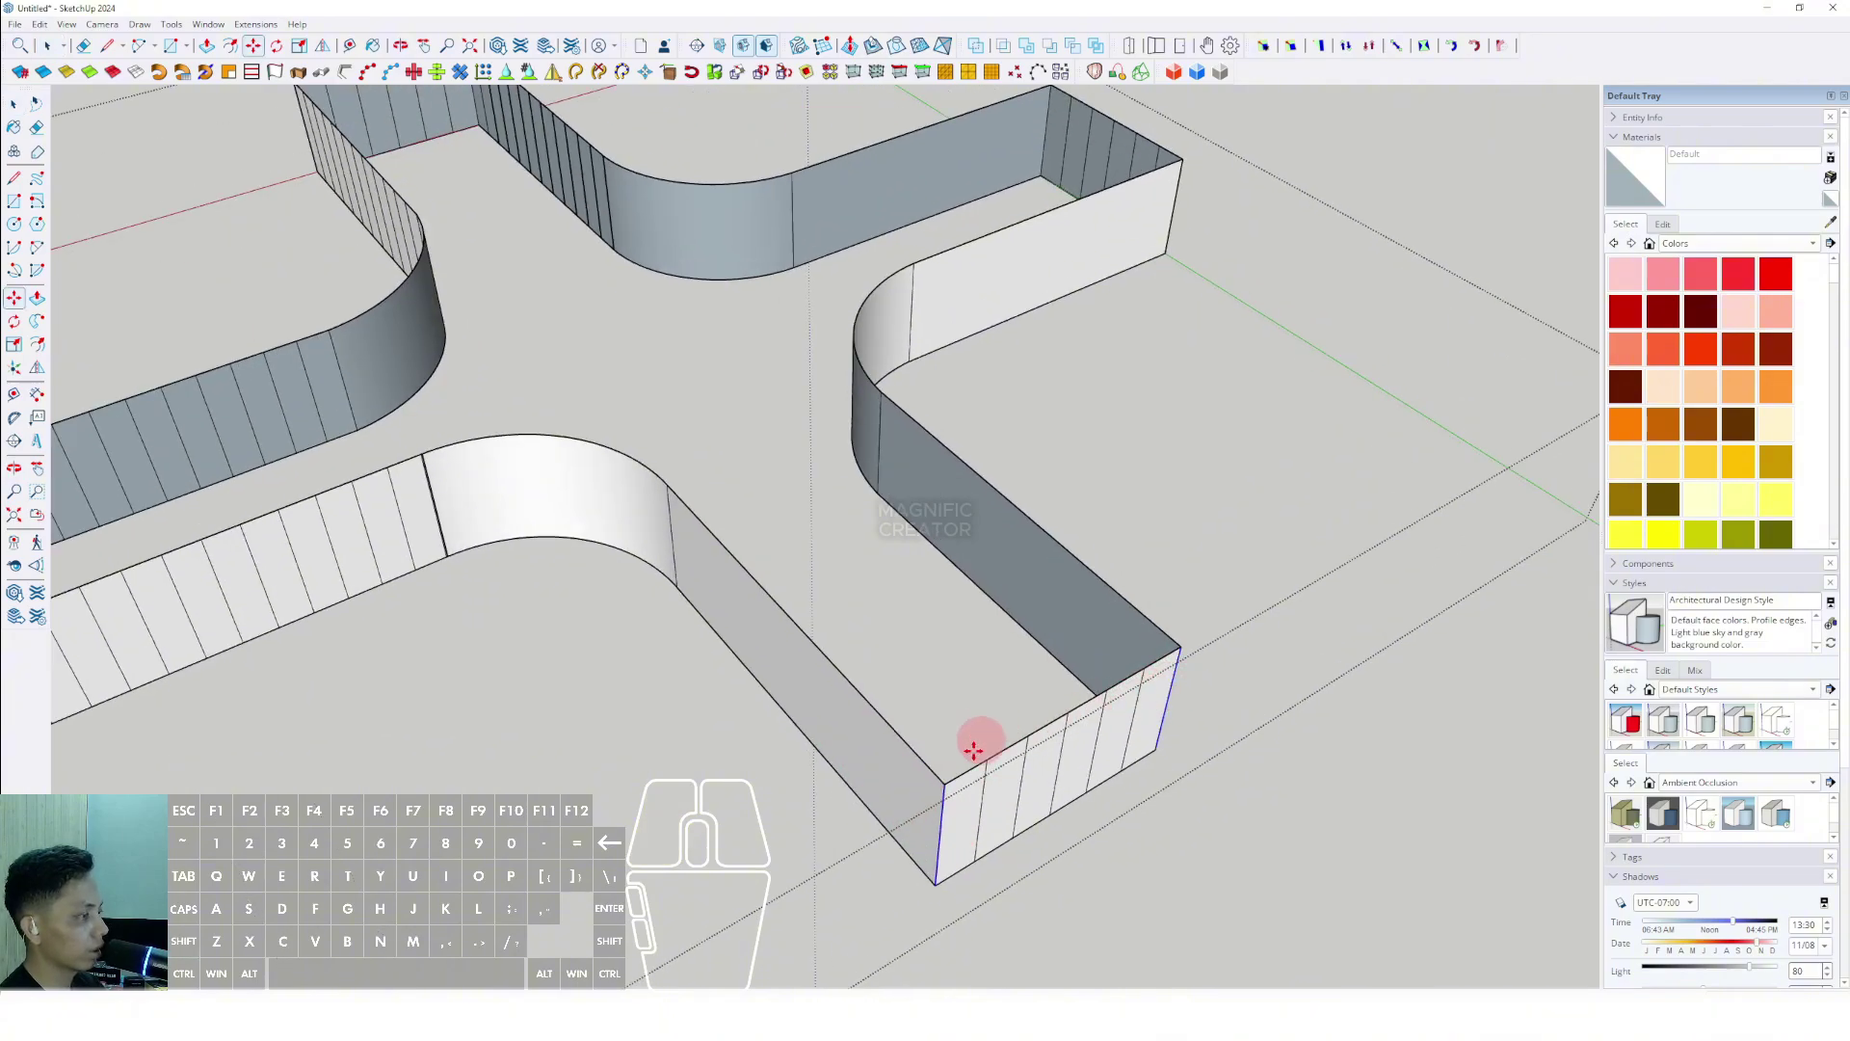
left_click(944, 783)
left_click(666, 492)
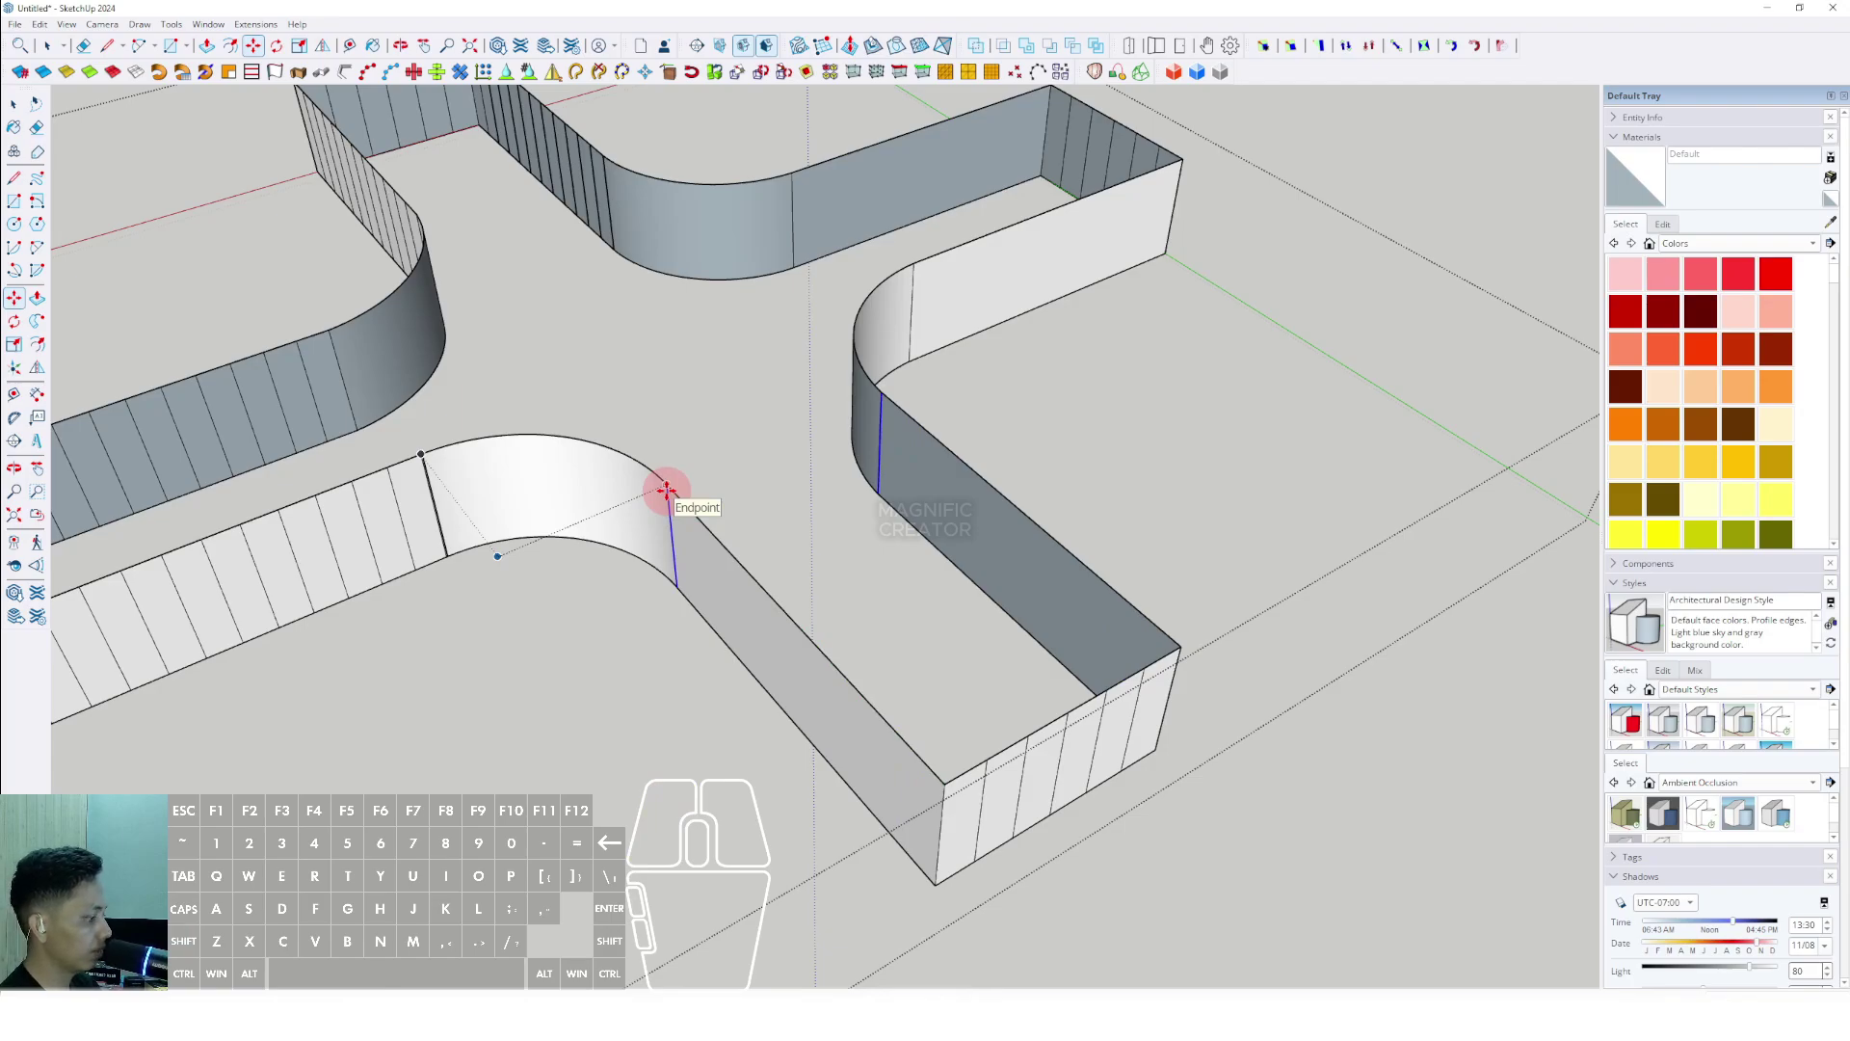
key("space")
scroll(655, 540, "down", 5)
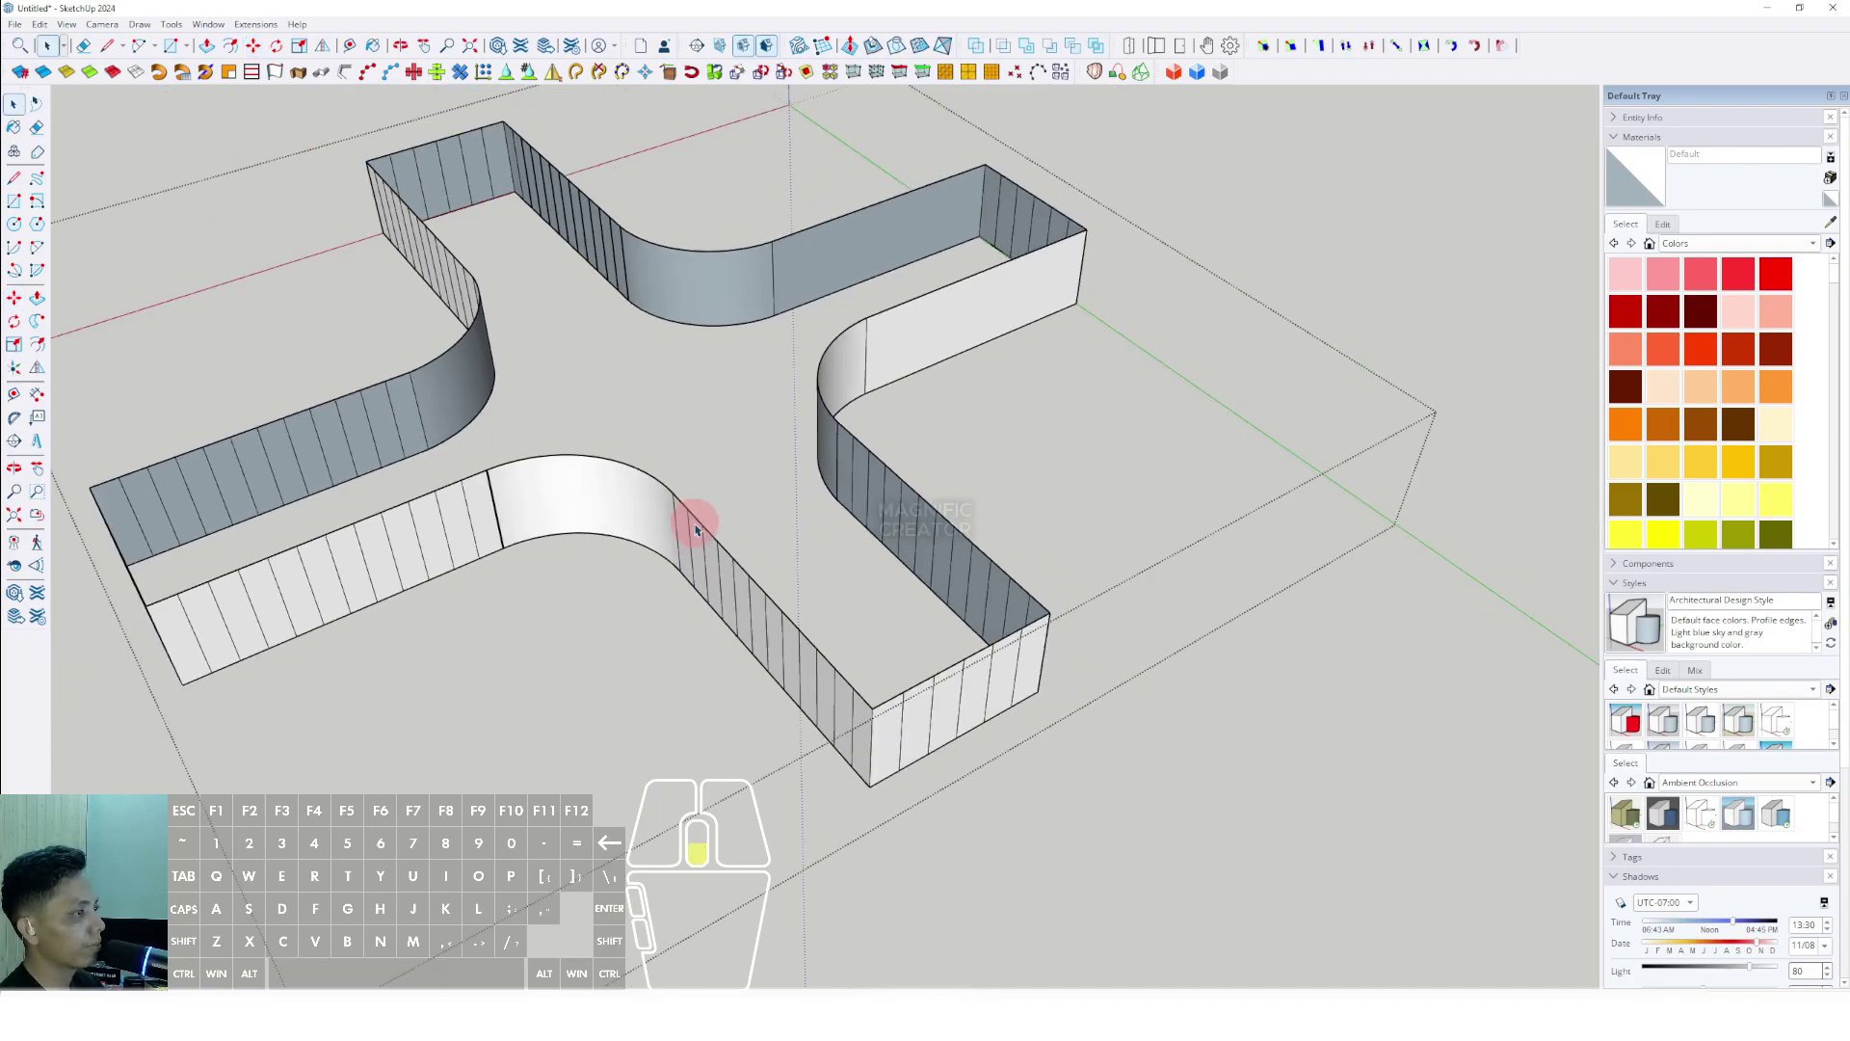
Copy one curved corner wall out of the wall group and raise the copy above the upper slab.
left_click(651, 580)
middle_click_drag(627, 535, 772, 541)
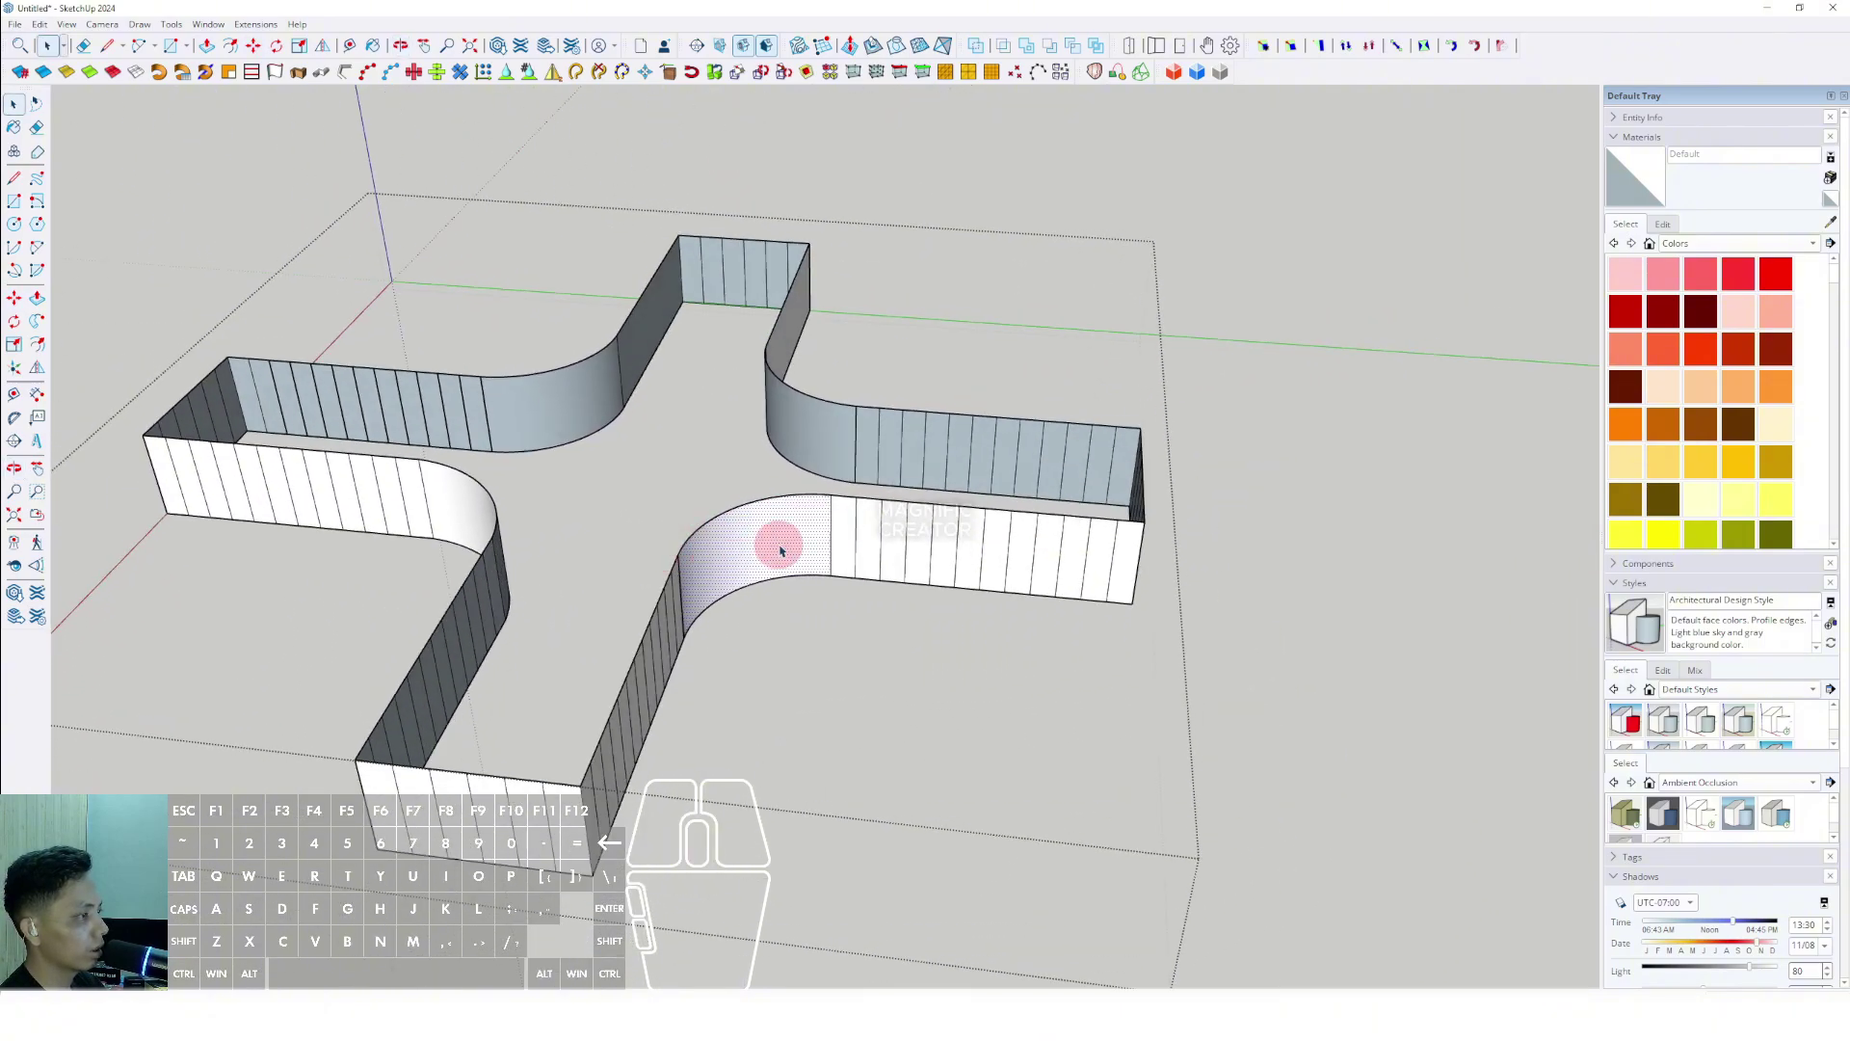
scroll(774, 545, "up", 3)
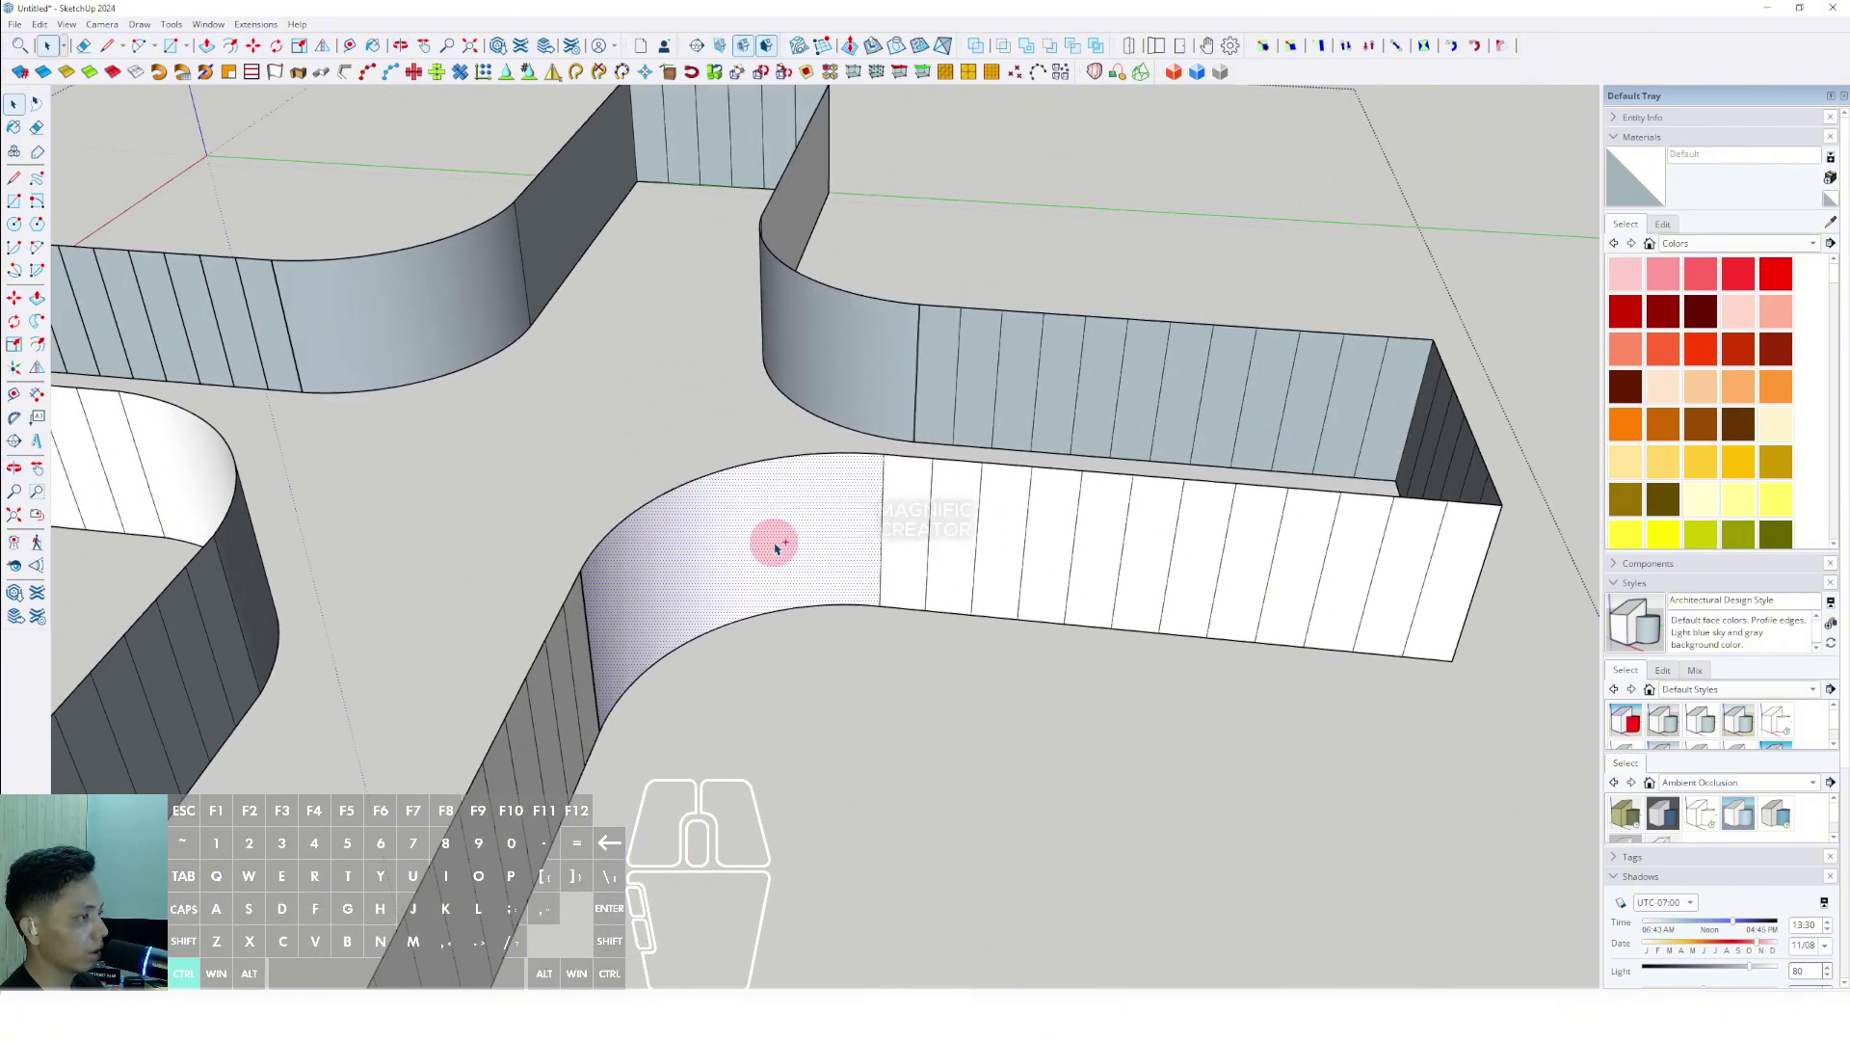
scroll(754, 548, "down", 5)
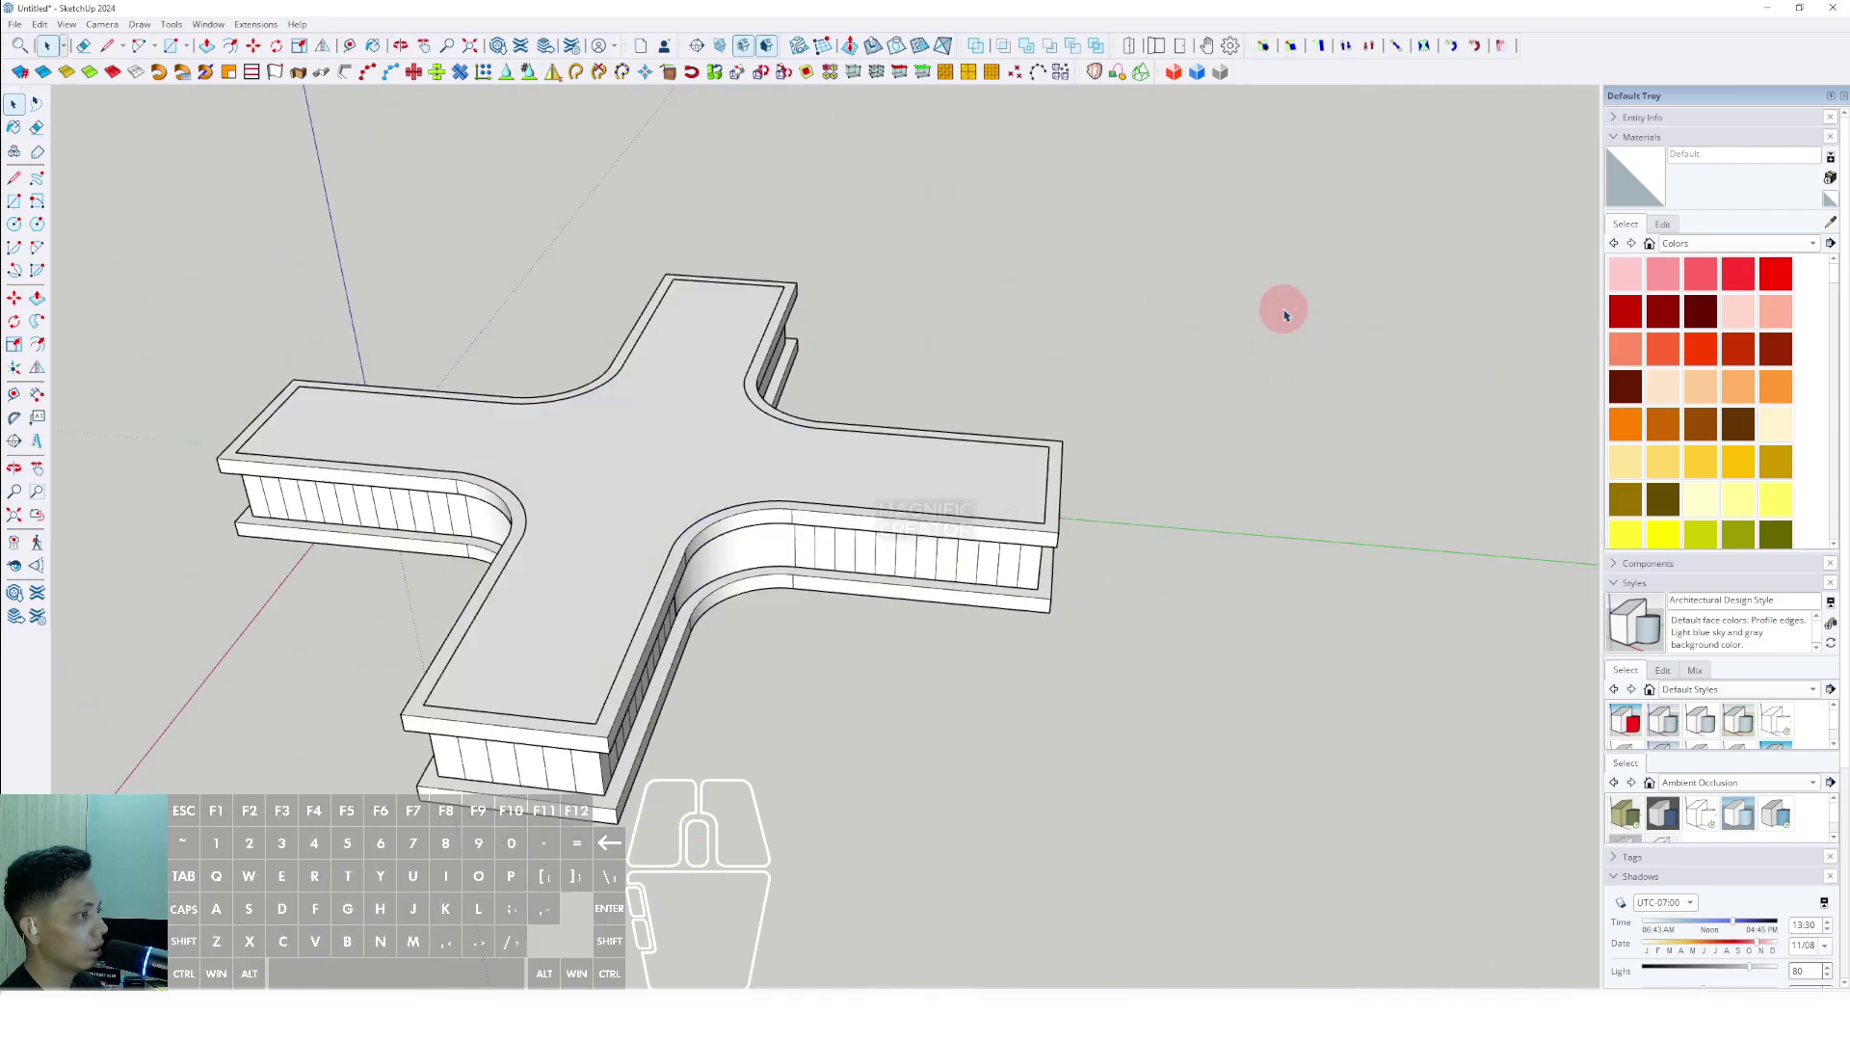
scroll(810, 549, "up", 4)
left_click(732, 410, "shift")
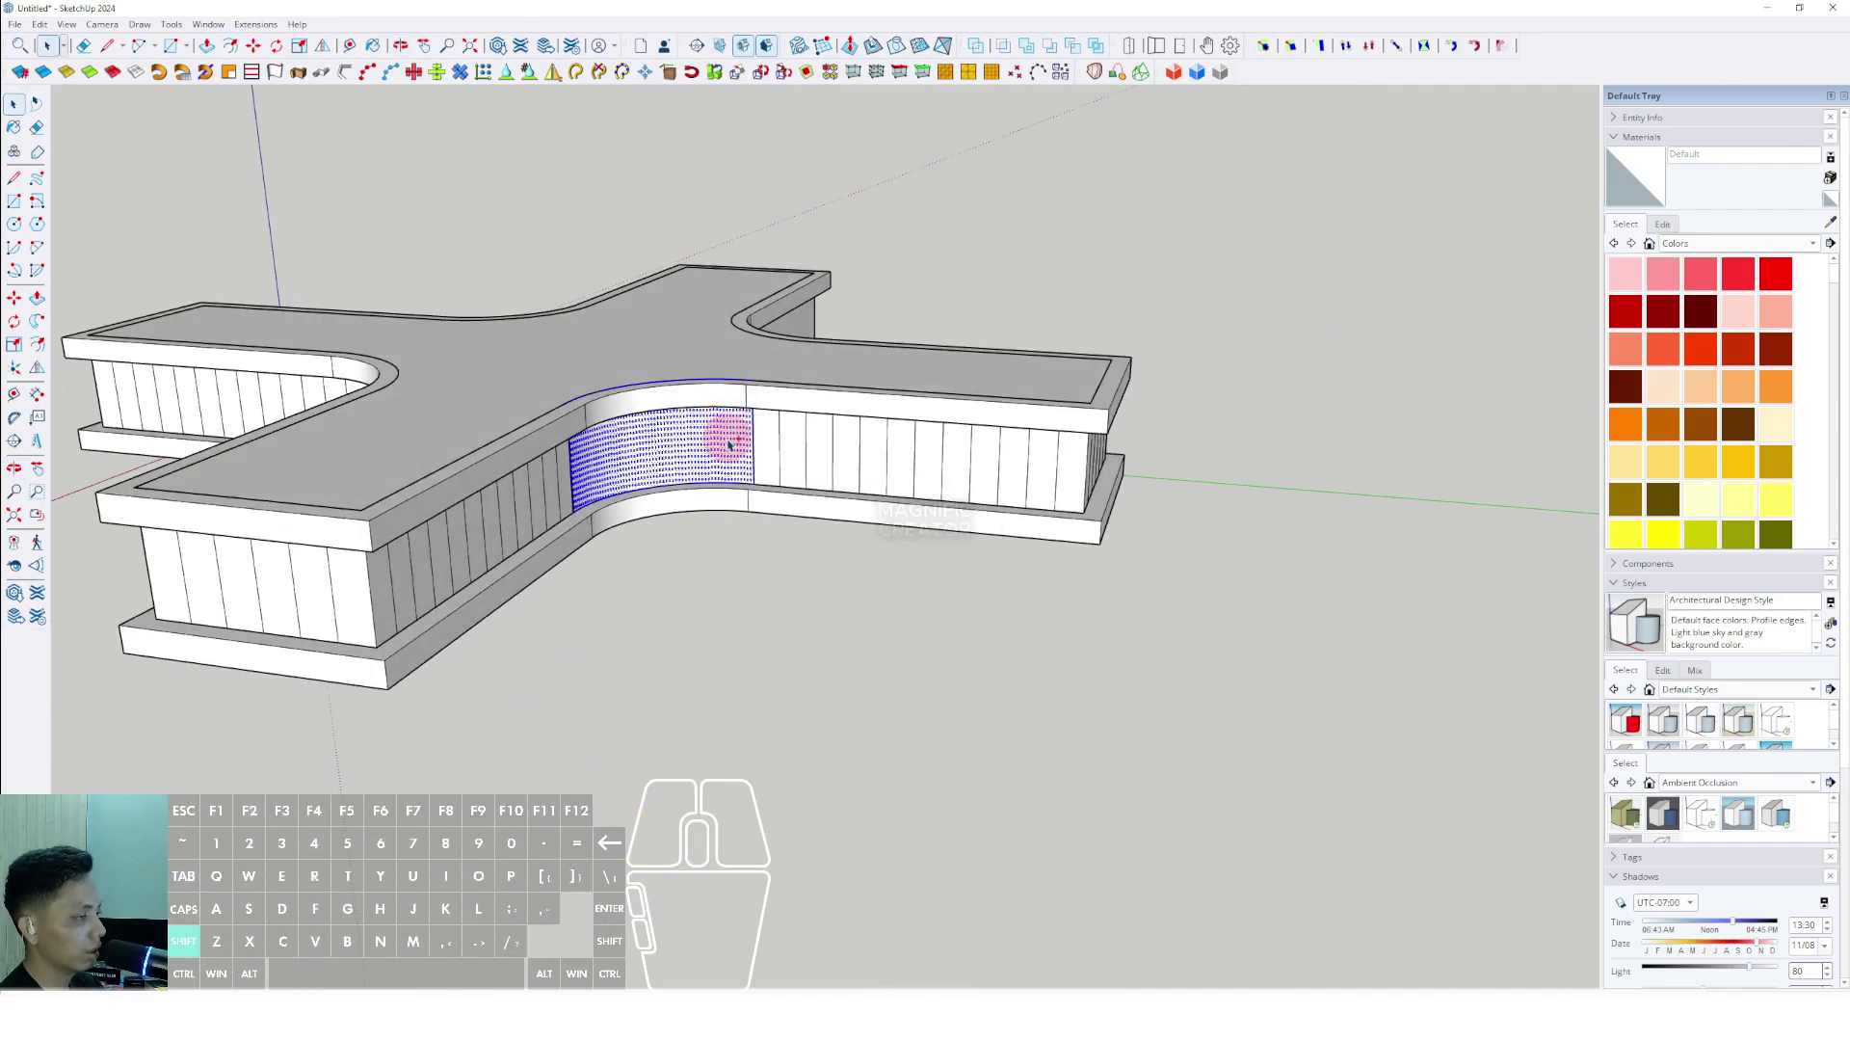
middle_click_drag(723, 430, 723, 466)
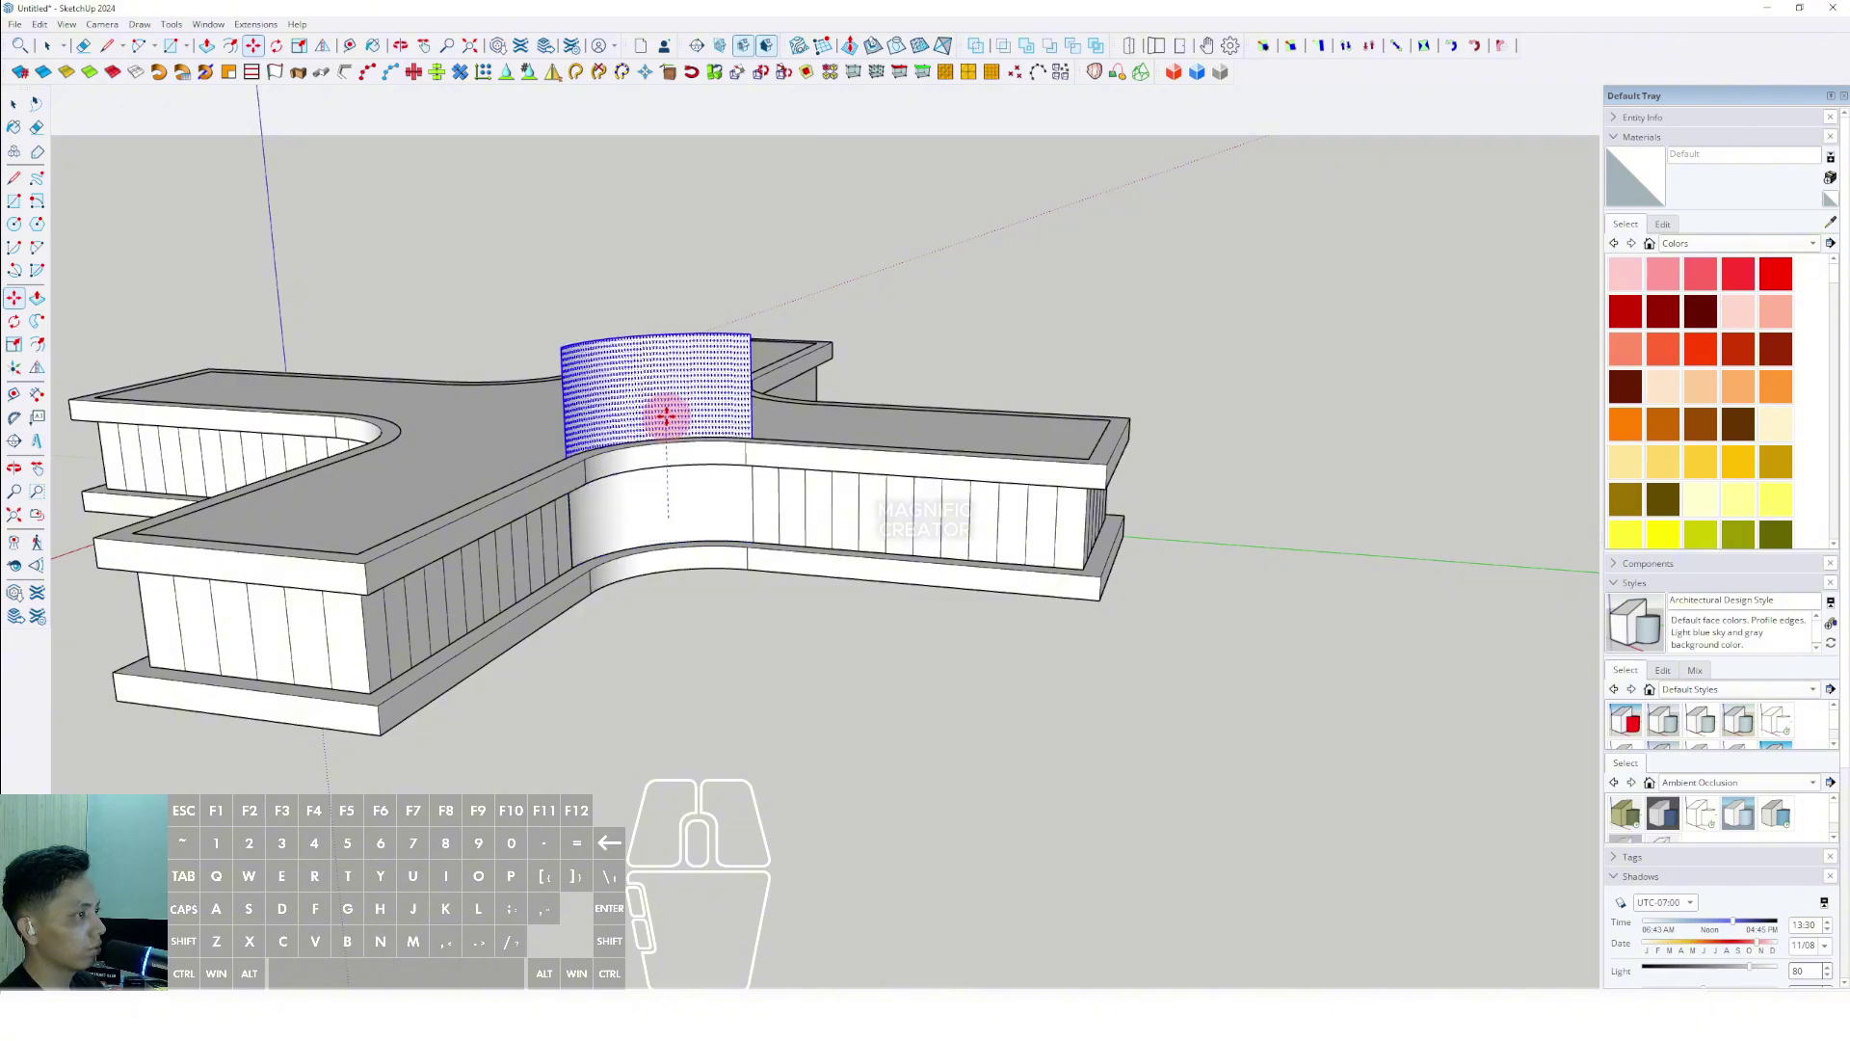
left_click(687, 279)
key("space")
middle_click_drag(710, 309, 762, 473)
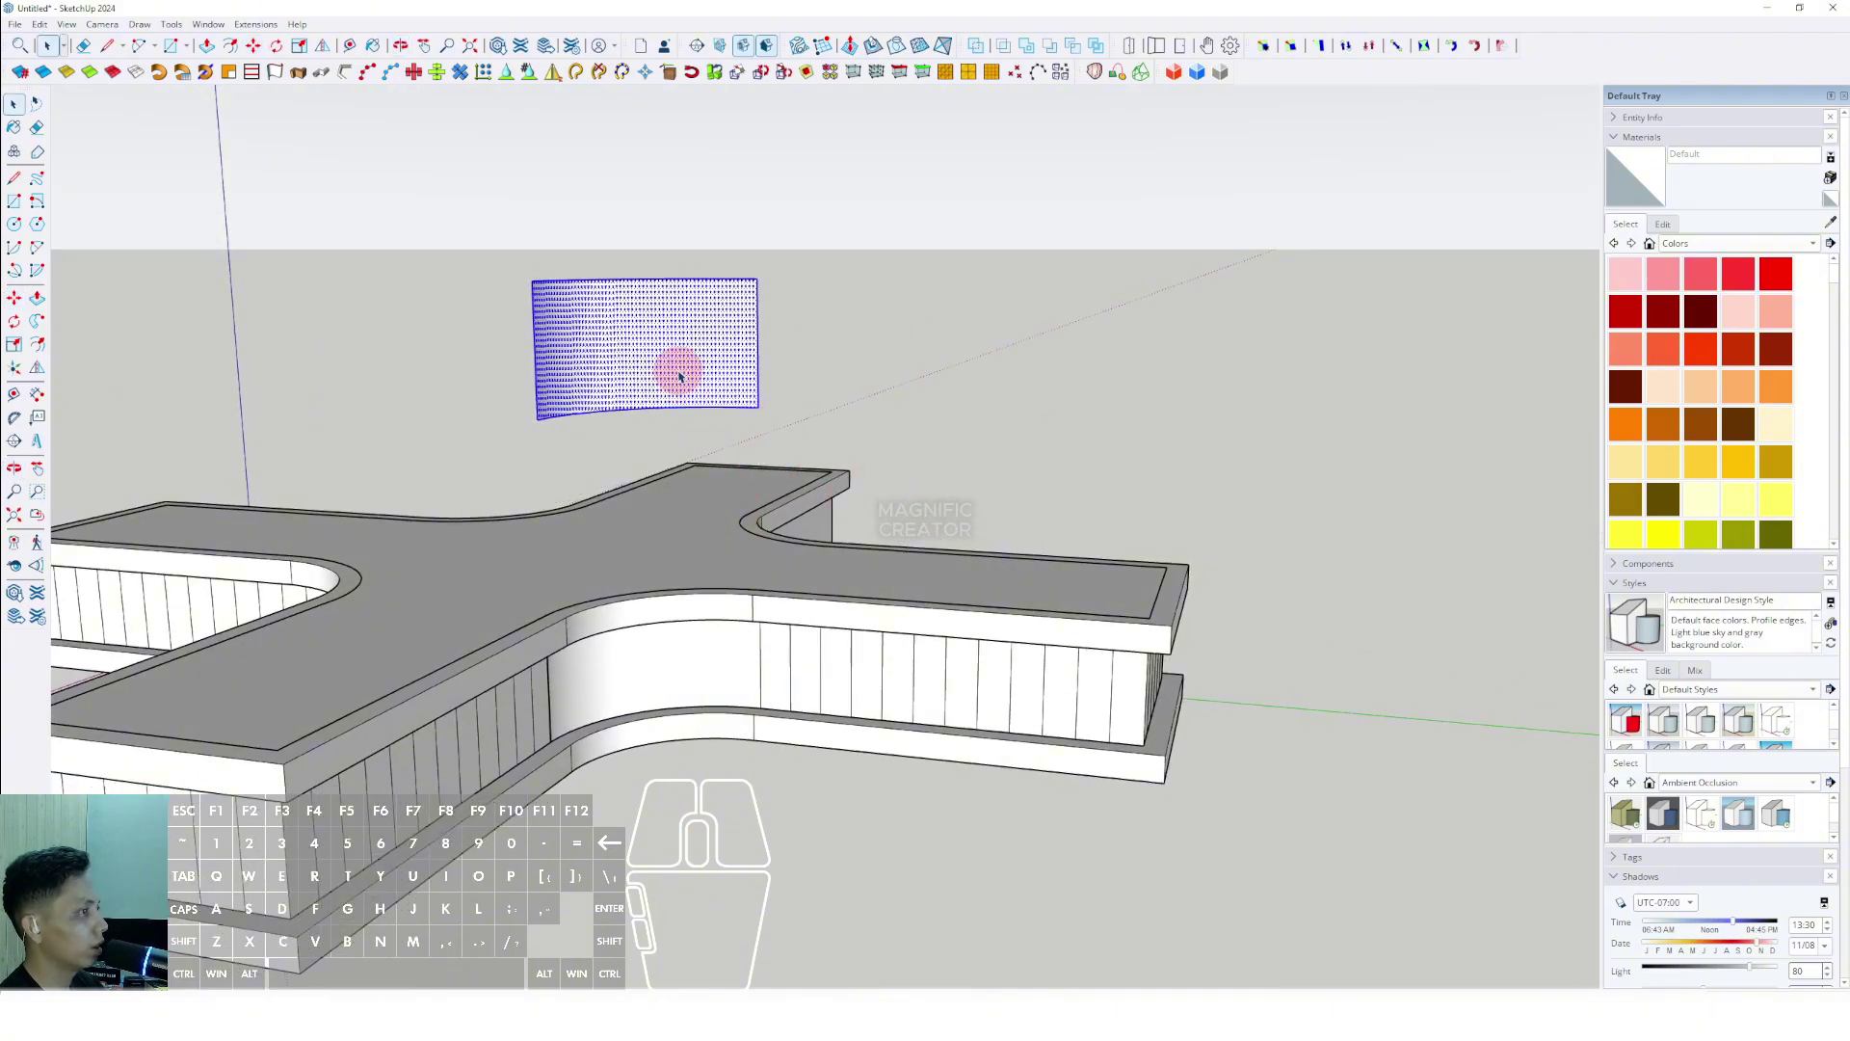
Reduce the copied curved wall's edge softening angle to 1.2 degrees, inspect its segment edges, and delete the copy.
scroll(1759, 782, "down", 8)
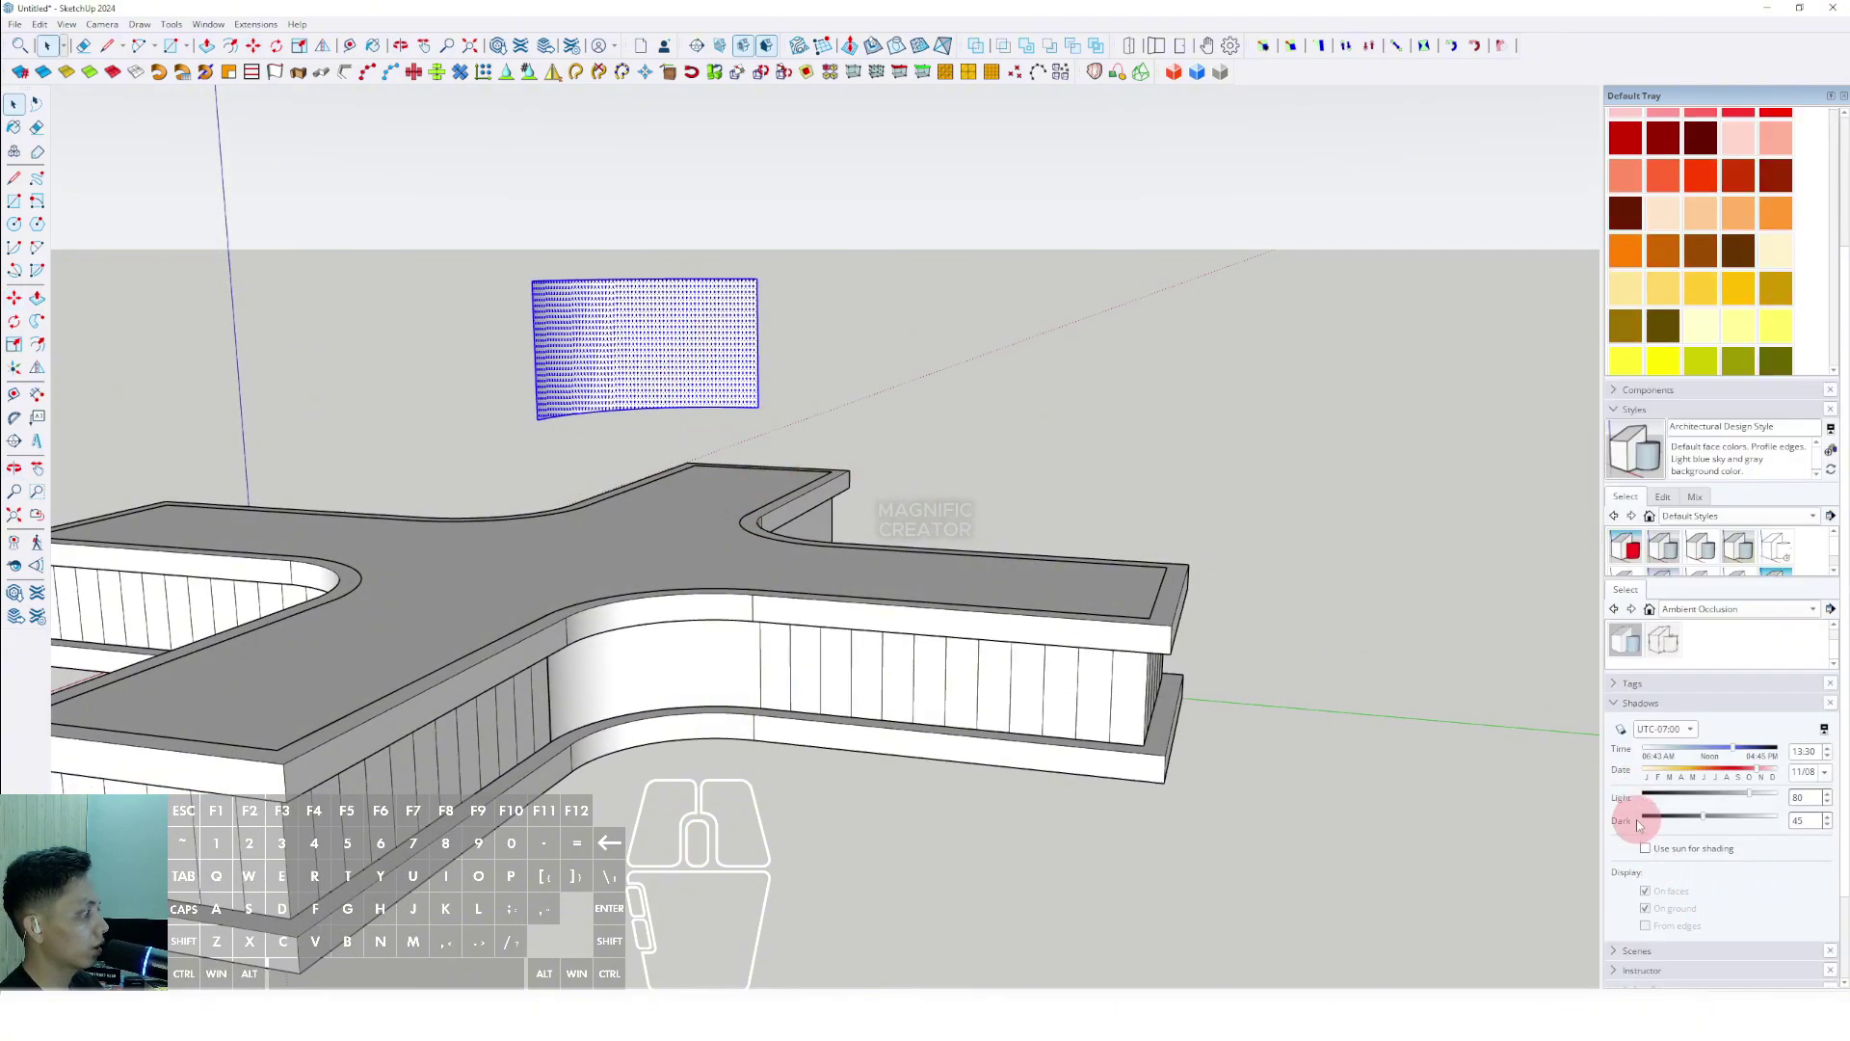
mouse_move(1642, 940)
left_mouse_down()
mouse_move(1622, 939)
mouse_move(1719, 942)
mouse_move(1573, 946)
mouse_move(1641, 952)
mouse_move(1617, 942)
left_mouse_up()
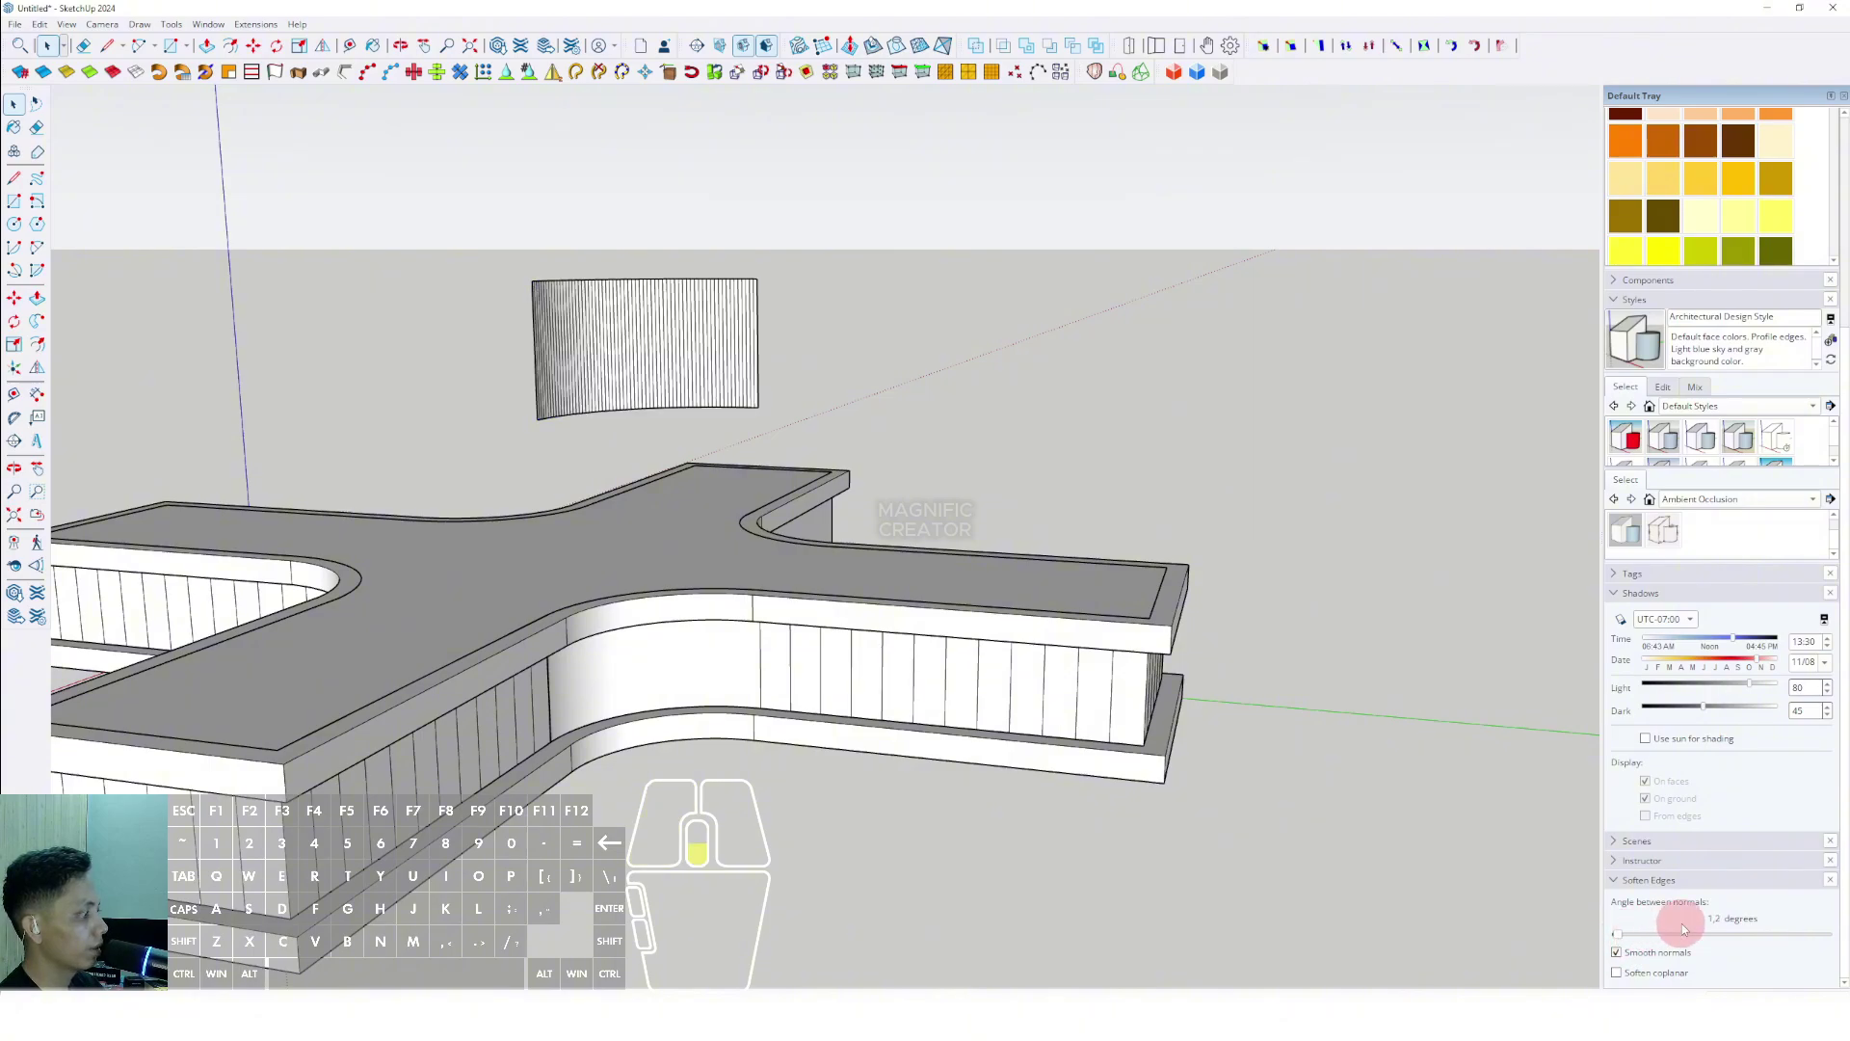
scroll(632, 554, "up", 4)
middle_click_drag(633, 553, 522, 523)
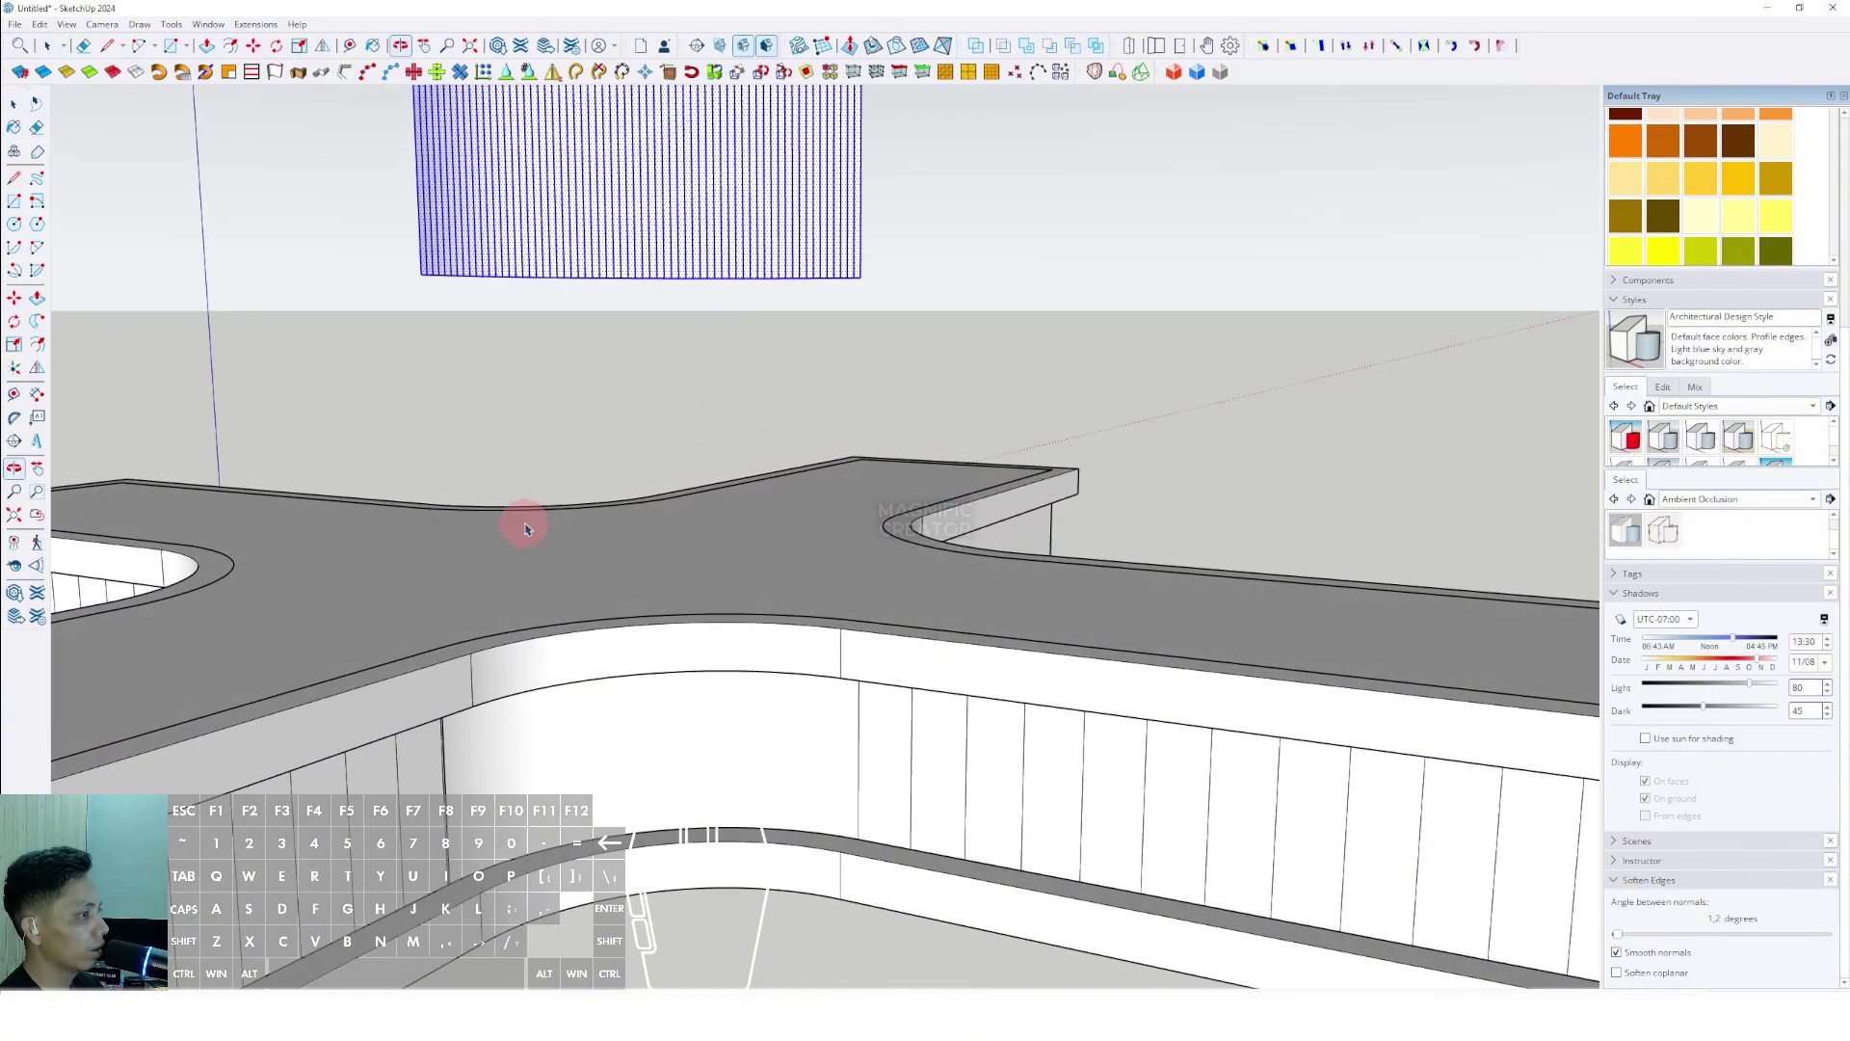
scroll(681, 567, "down", 3)
middle_click_drag(681, 570, 718, 665, "shift")
middle_click_drag(718, 665, 570, 545)
scroll(711, 344, "up", 4)
scroll(723, 356, "down", 4)
key("Delete")
Apply the Translucent Glass Blue material from the Glass and Mirrors collection to the panelled wall group.
scroll(750, 525, "down", 4)
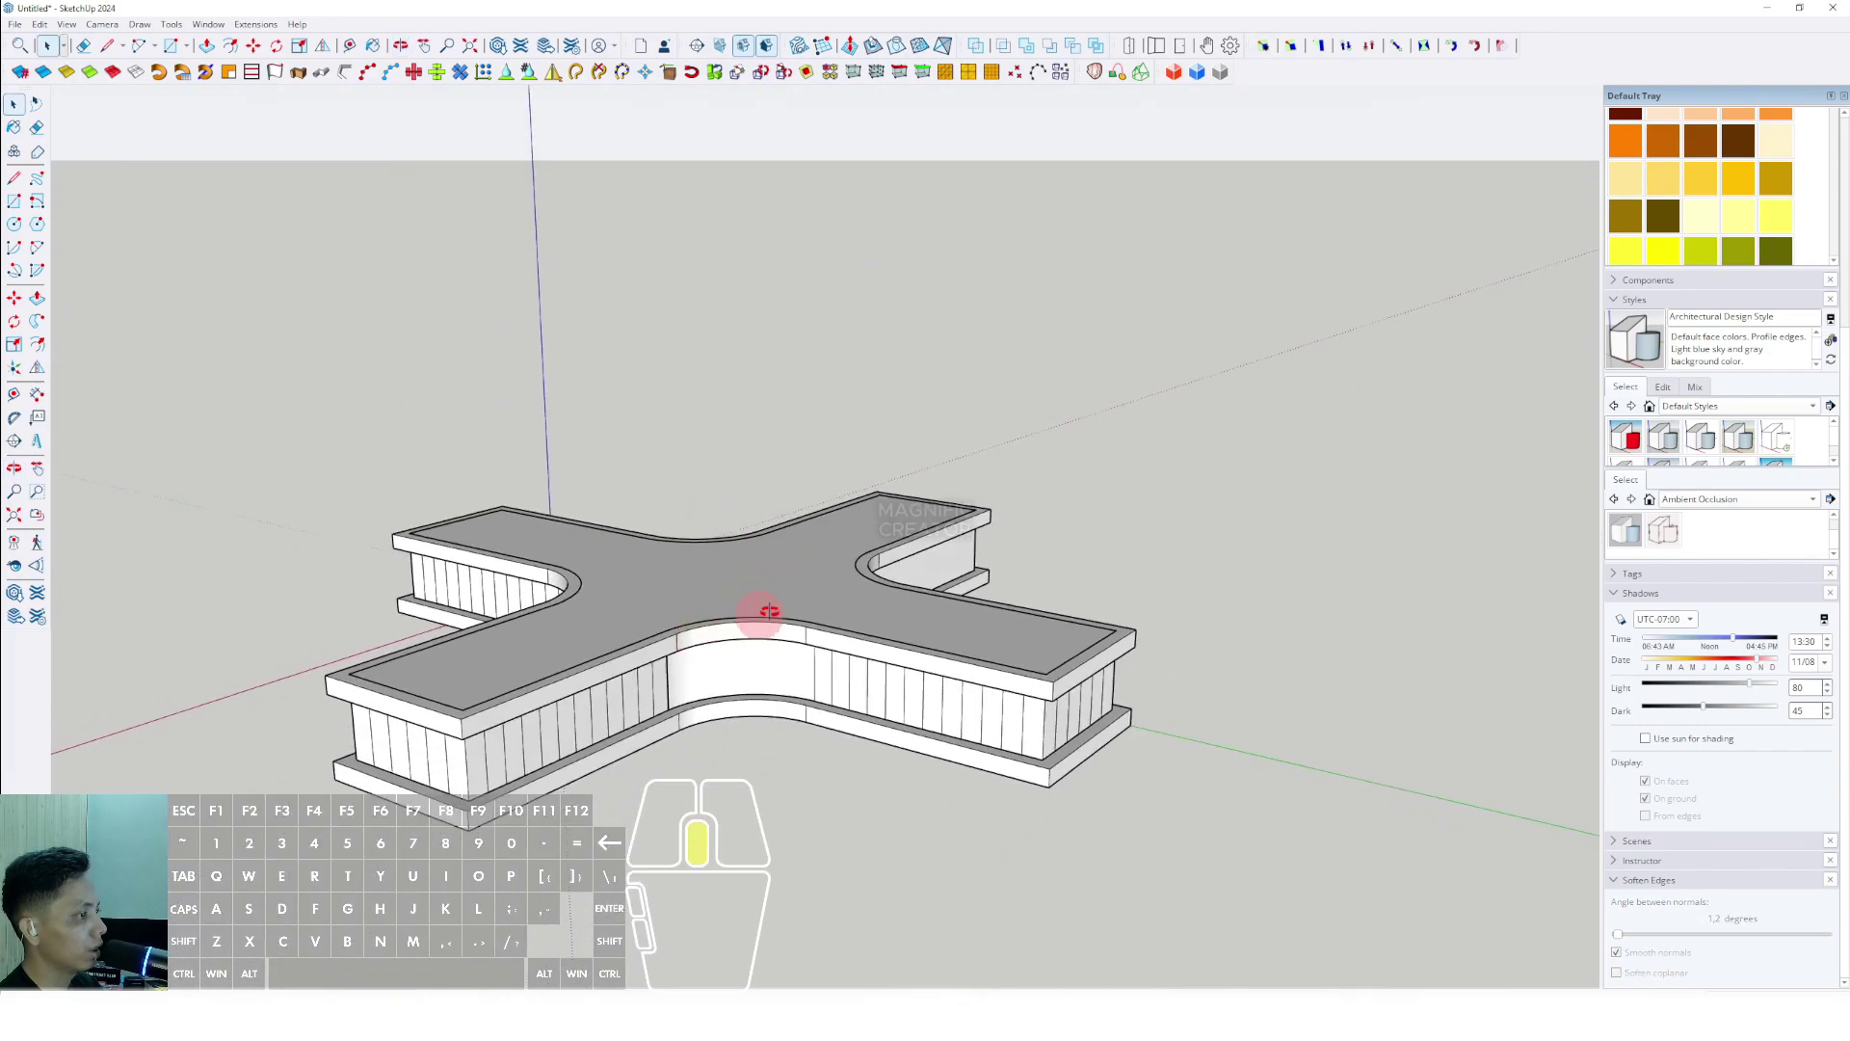
middle_click_drag(768, 616, 819, 583)
scroll(1766, 291, "up", 1)
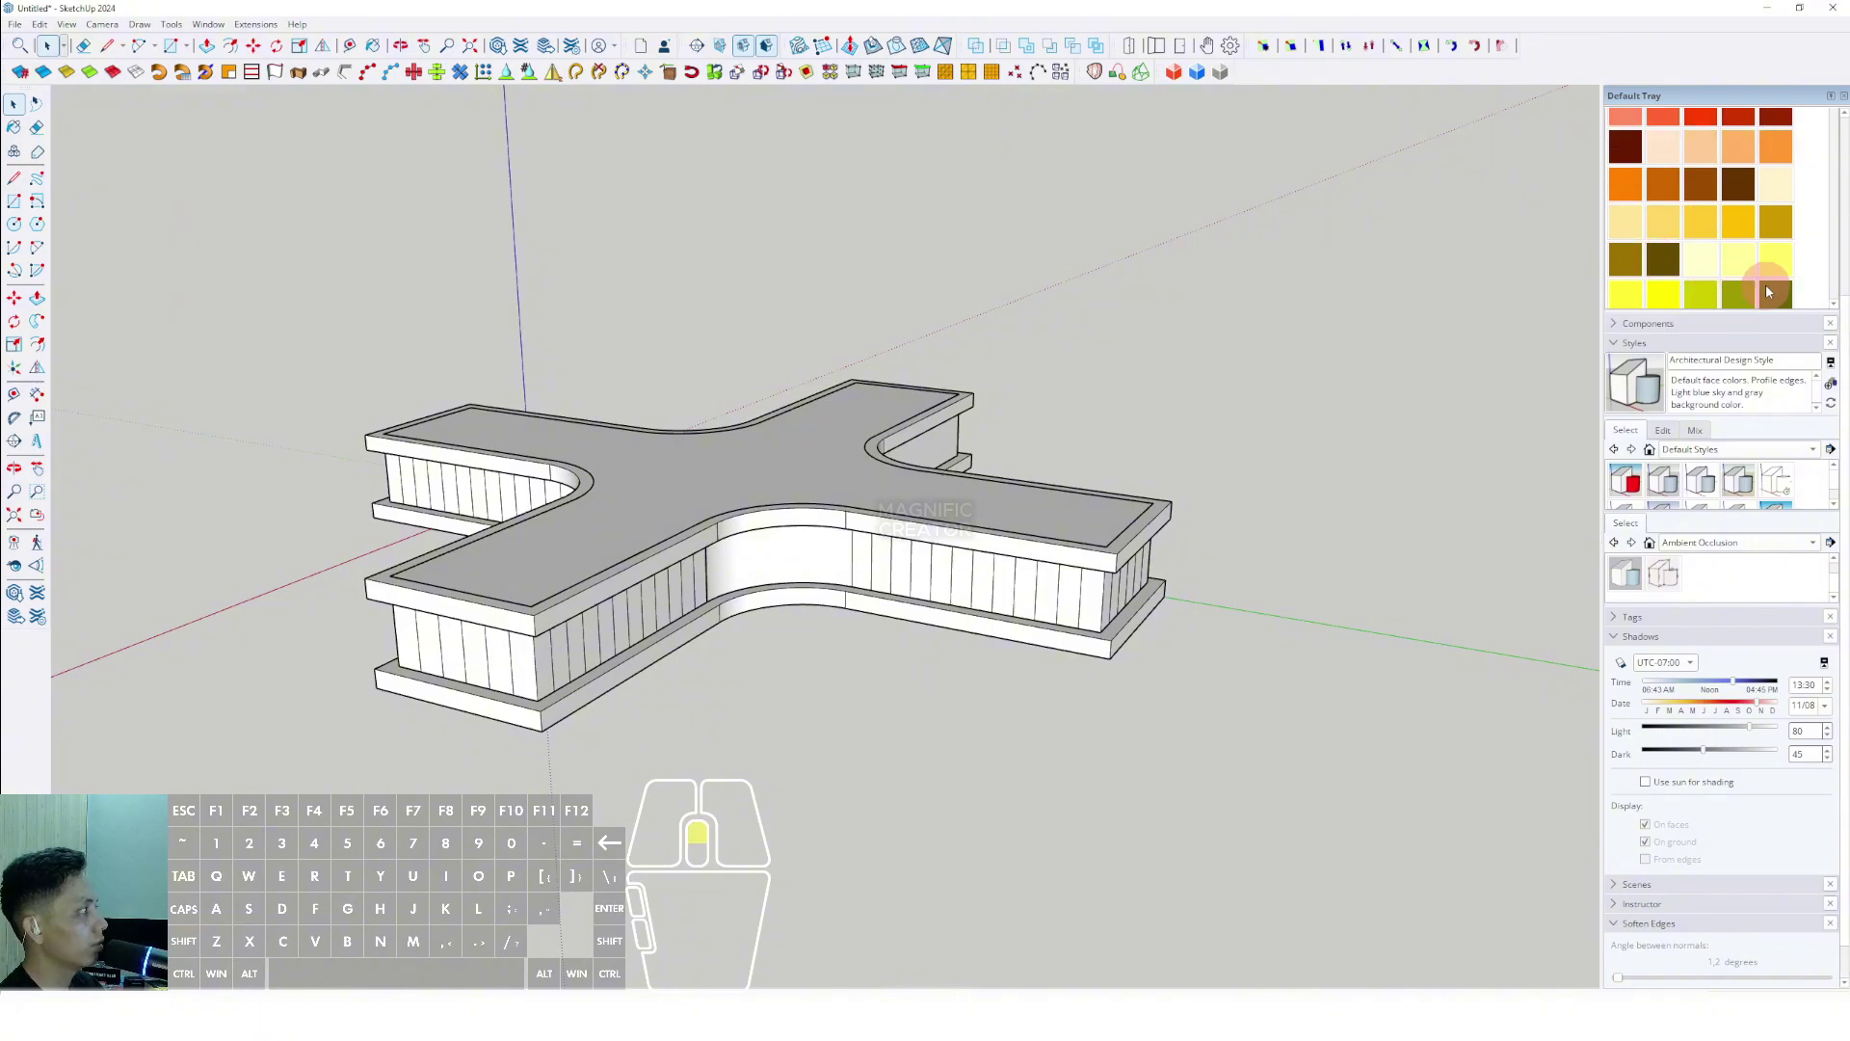
scroll(1821, 356, "up", 5)
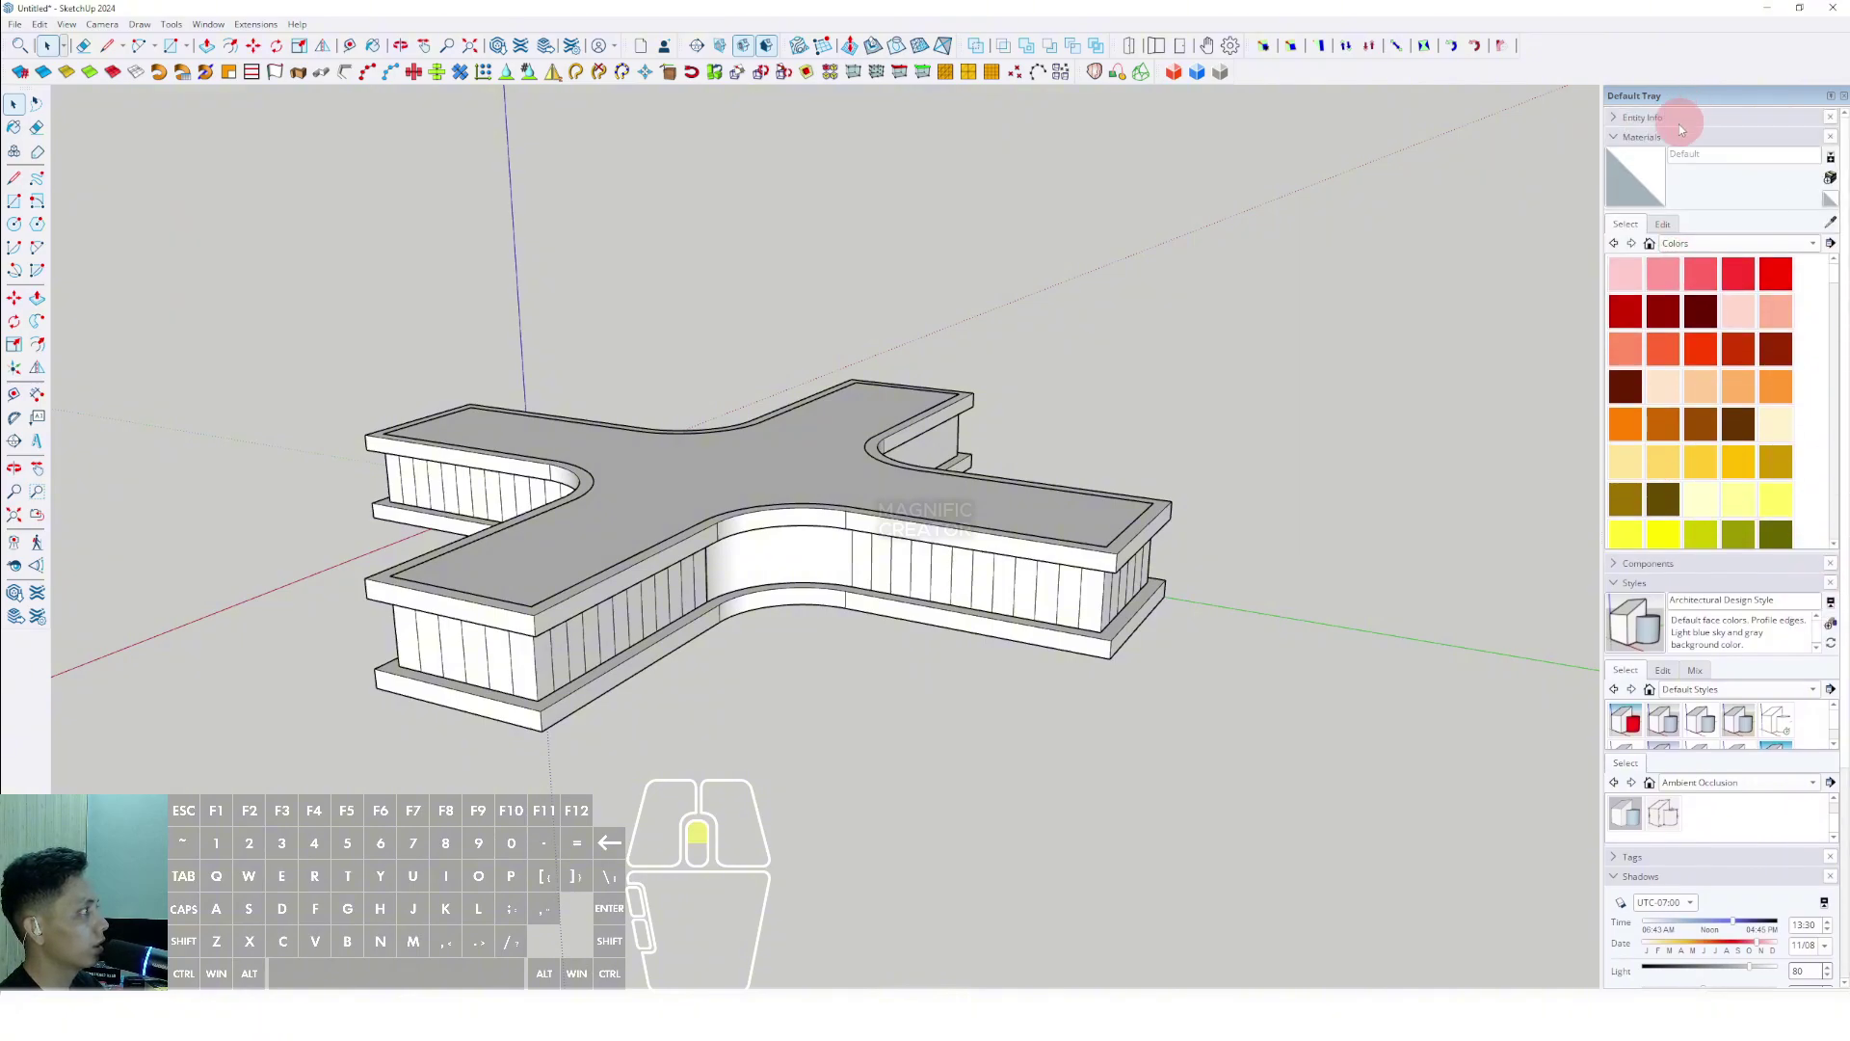
left_click(1786, 246)
left_click(1699, 287)
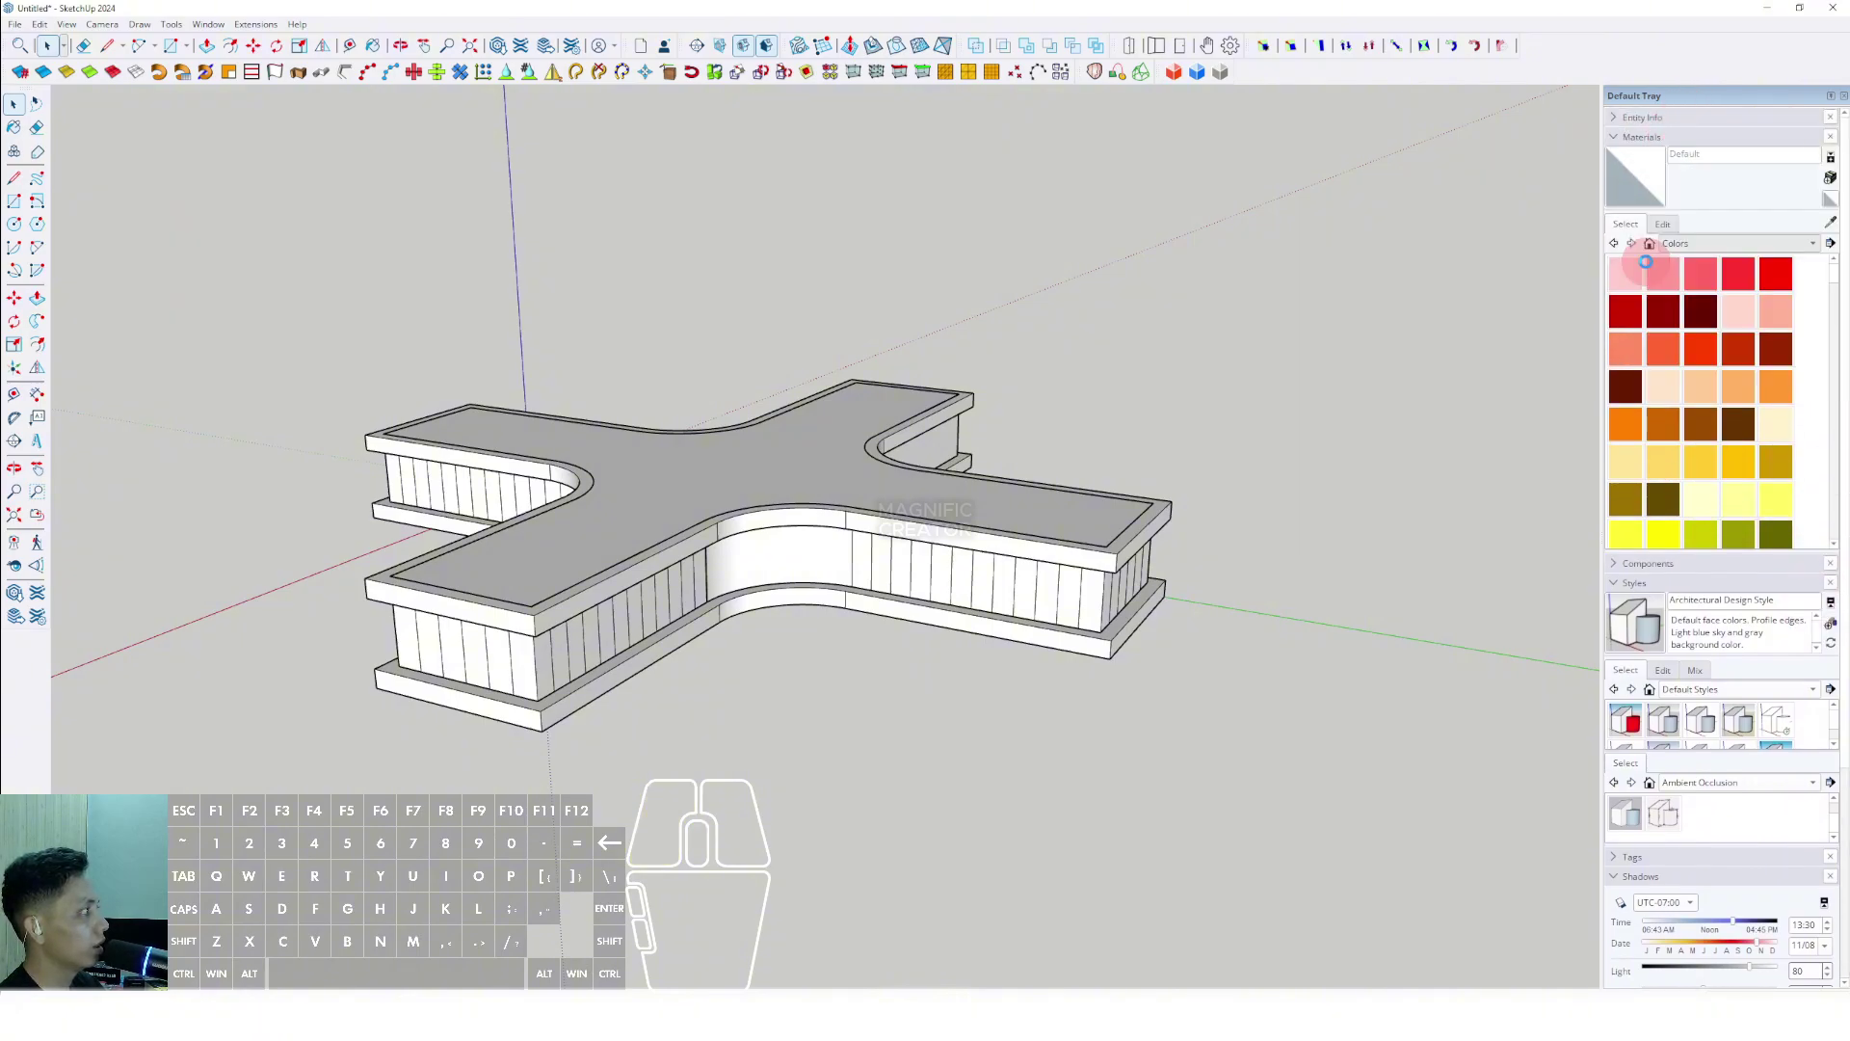
left_click(1734, 276)
left_click(873, 578)
Draw a small circle on the upper slab, centred on an inner border corner at the end of one arm.
mouse_move(880, 558)
middle_mouse_down()
mouse_move(888, 396)
mouse_move(983, 372)
mouse_move(1009, 319)
mouse_move(880, 686)
mouse_move(674, 703)
mouse_move(826, 694)
mouse_move(846, 785)
mouse_move(694, 690)
middle_mouse_up()
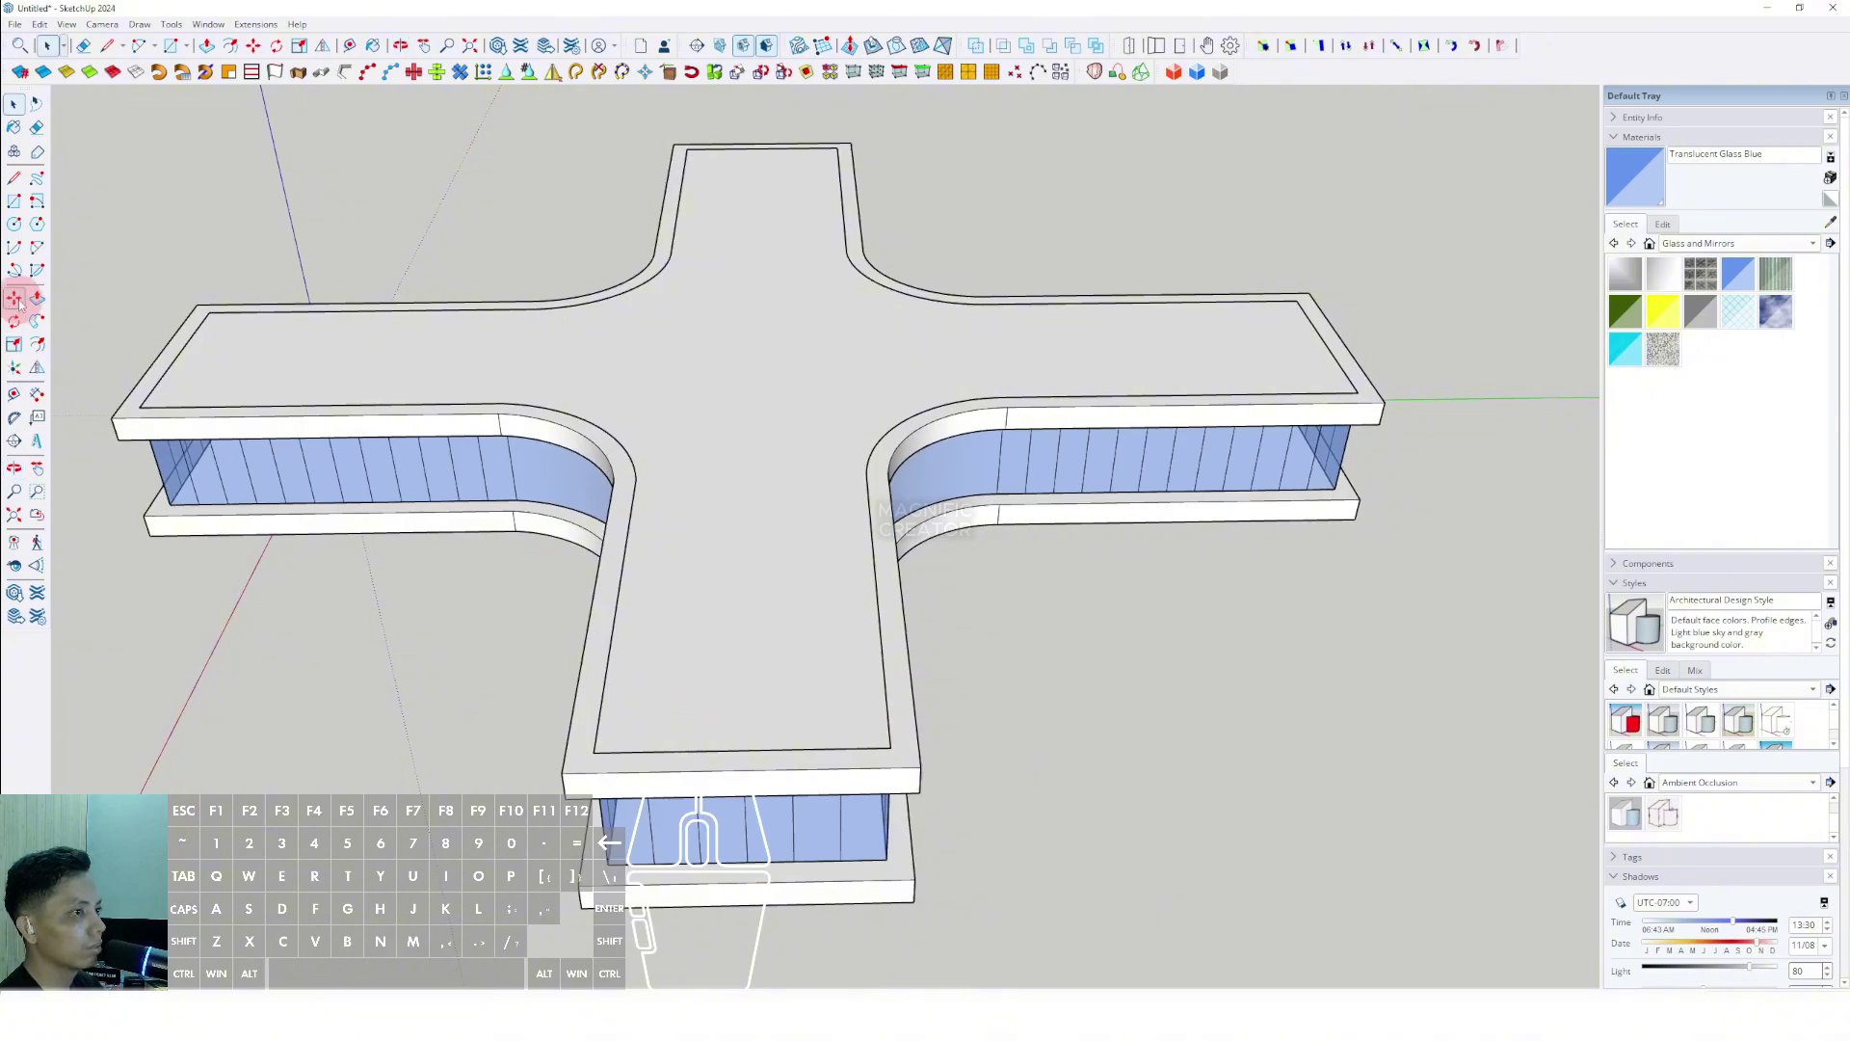
left_click(15, 223)
scroll(898, 740, "up", 2)
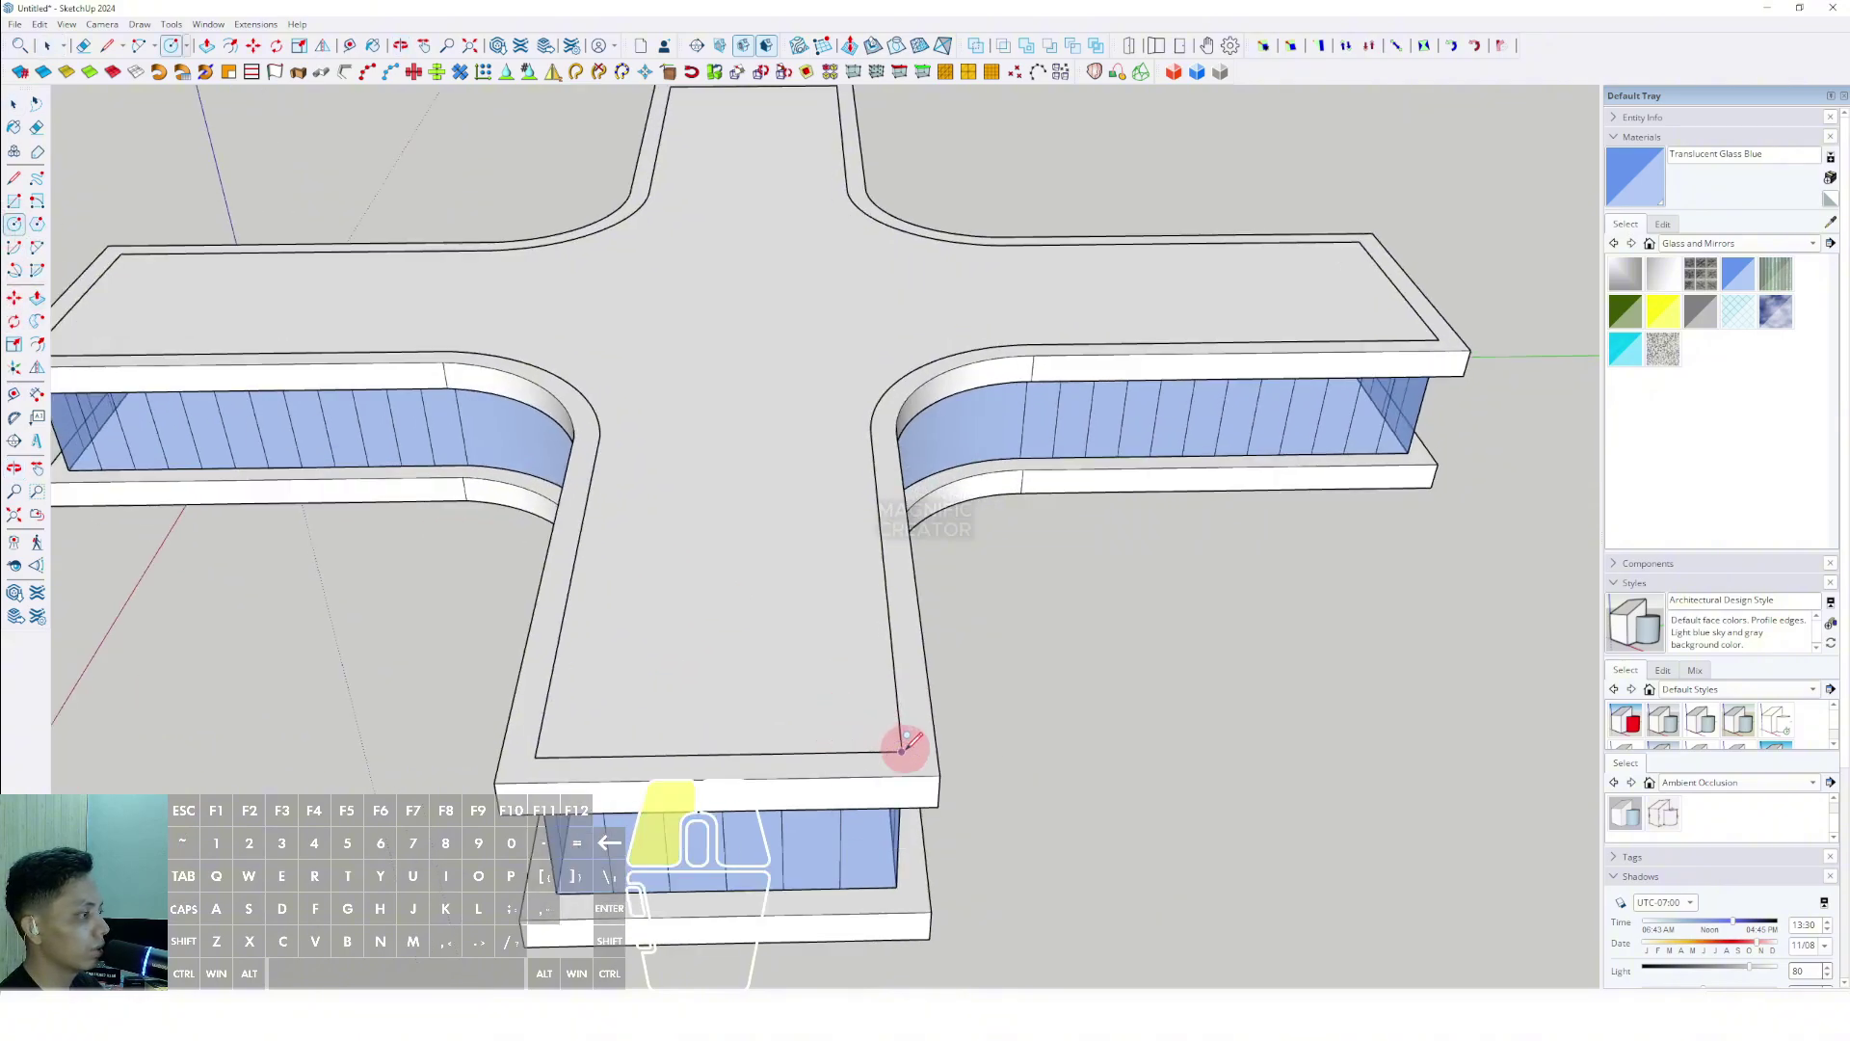
scroll(906, 745, "up", 3)
scroll(901, 754, "up", 2)
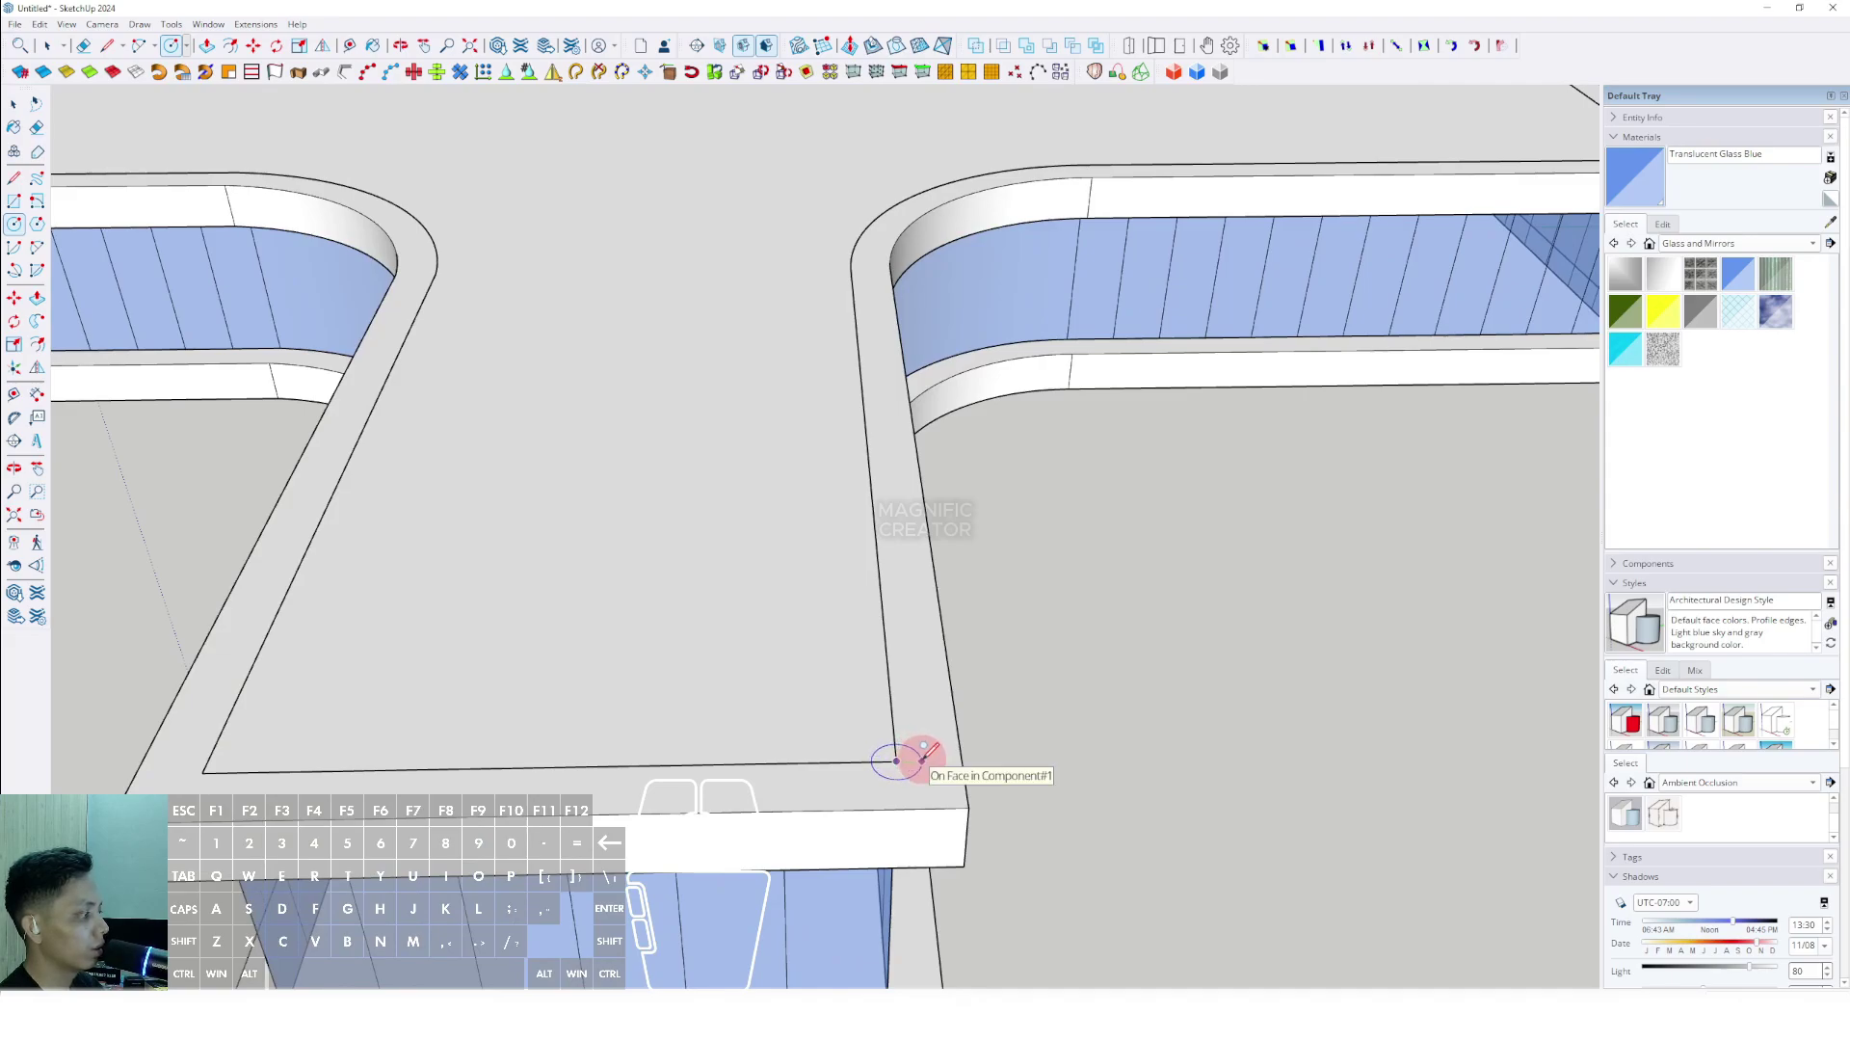
left_click(924, 753)
key("space")
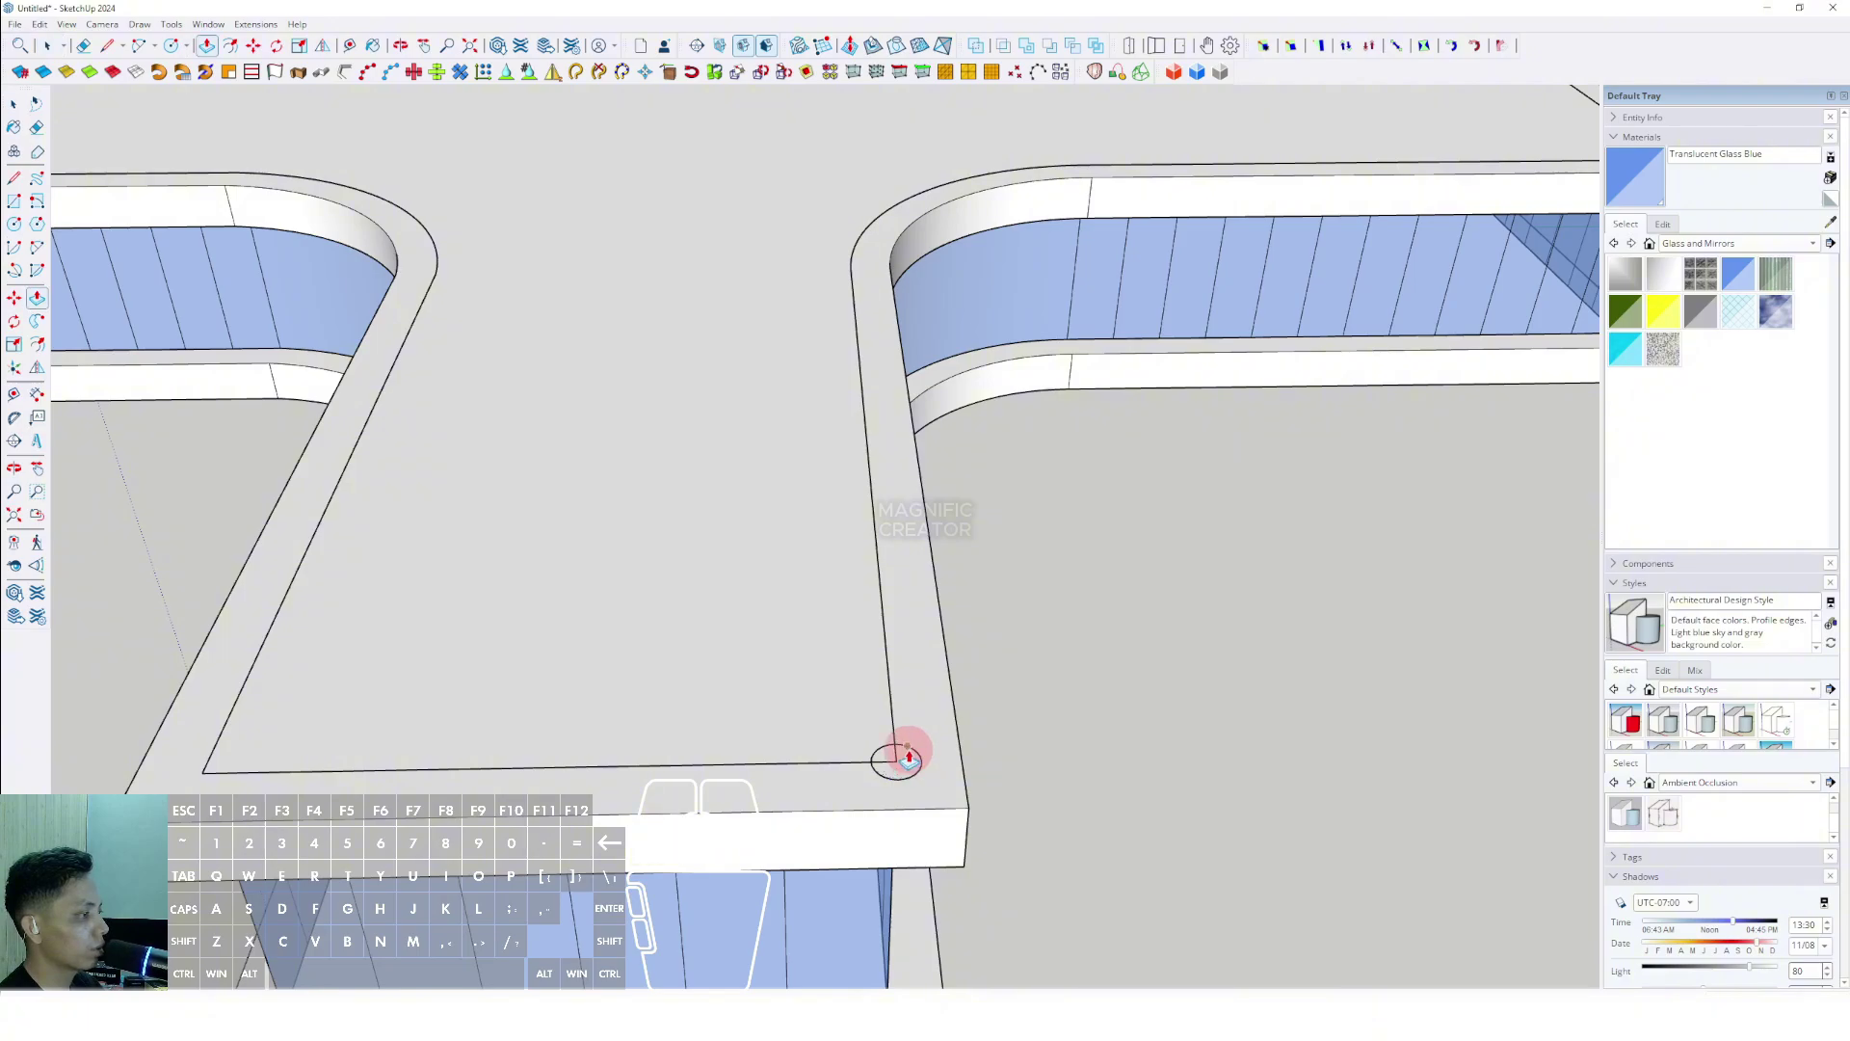
Make the circle at the border corner a component, keeping the default definition settings.
right_click(913, 753)
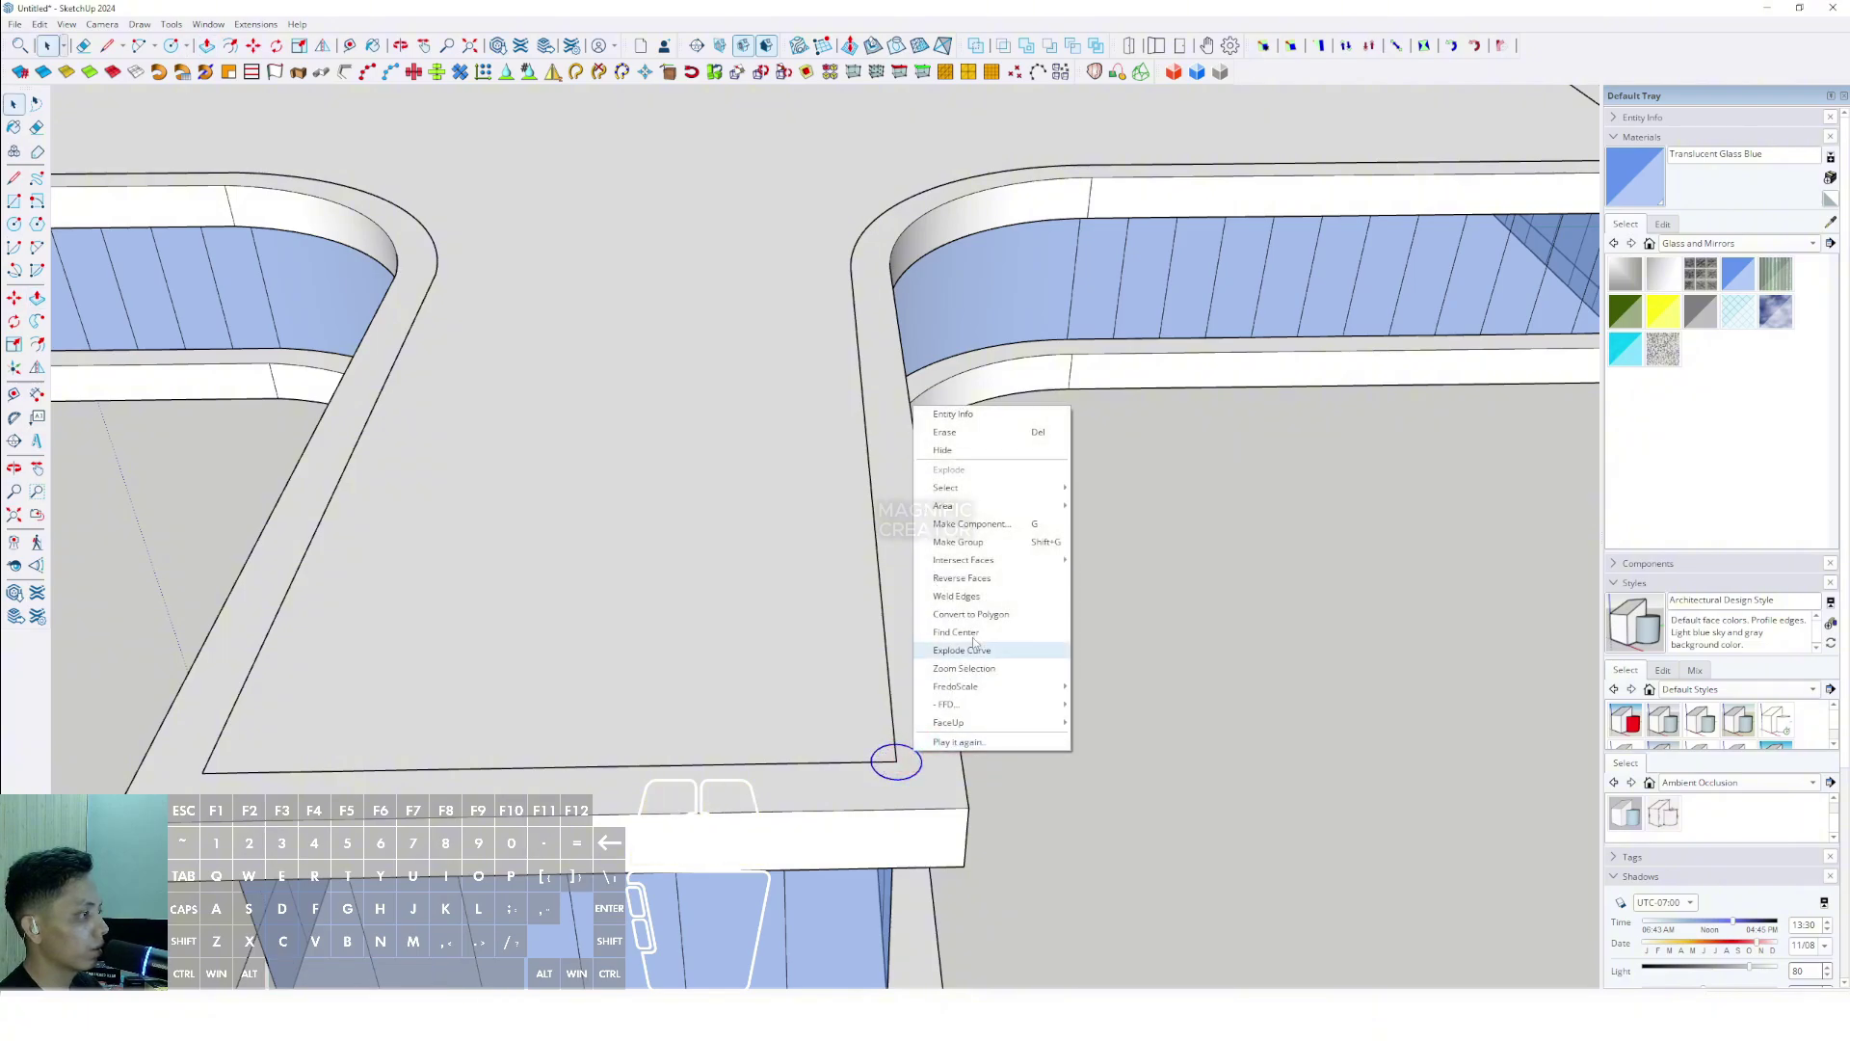
left_click(945, 561)
scroll(925, 725, "up", 1)
right_click(904, 760)
left_click(942, 569)
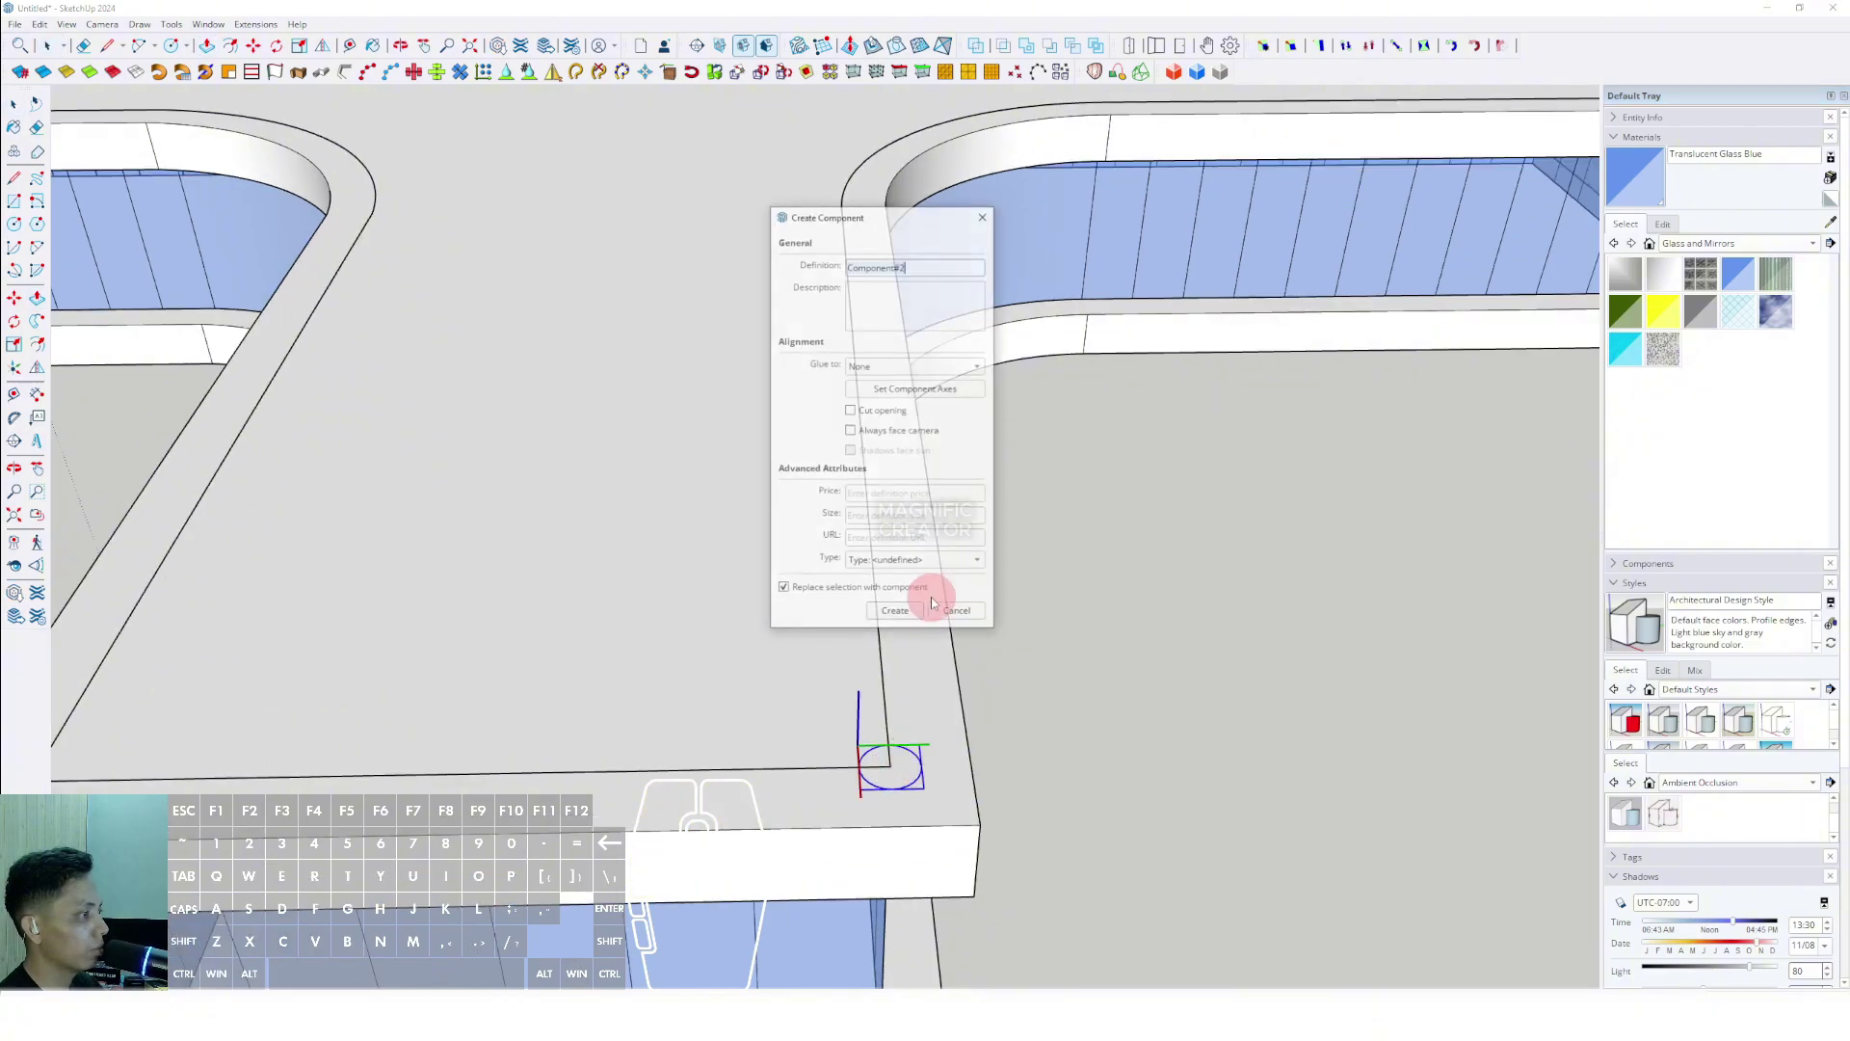
left_click(886, 611)
Copy the circle component to the other inner border corner of the arm's end, dividing the distance into three equal spaces.
middle_click_drag(876, 764, 900, 798)
key("m")
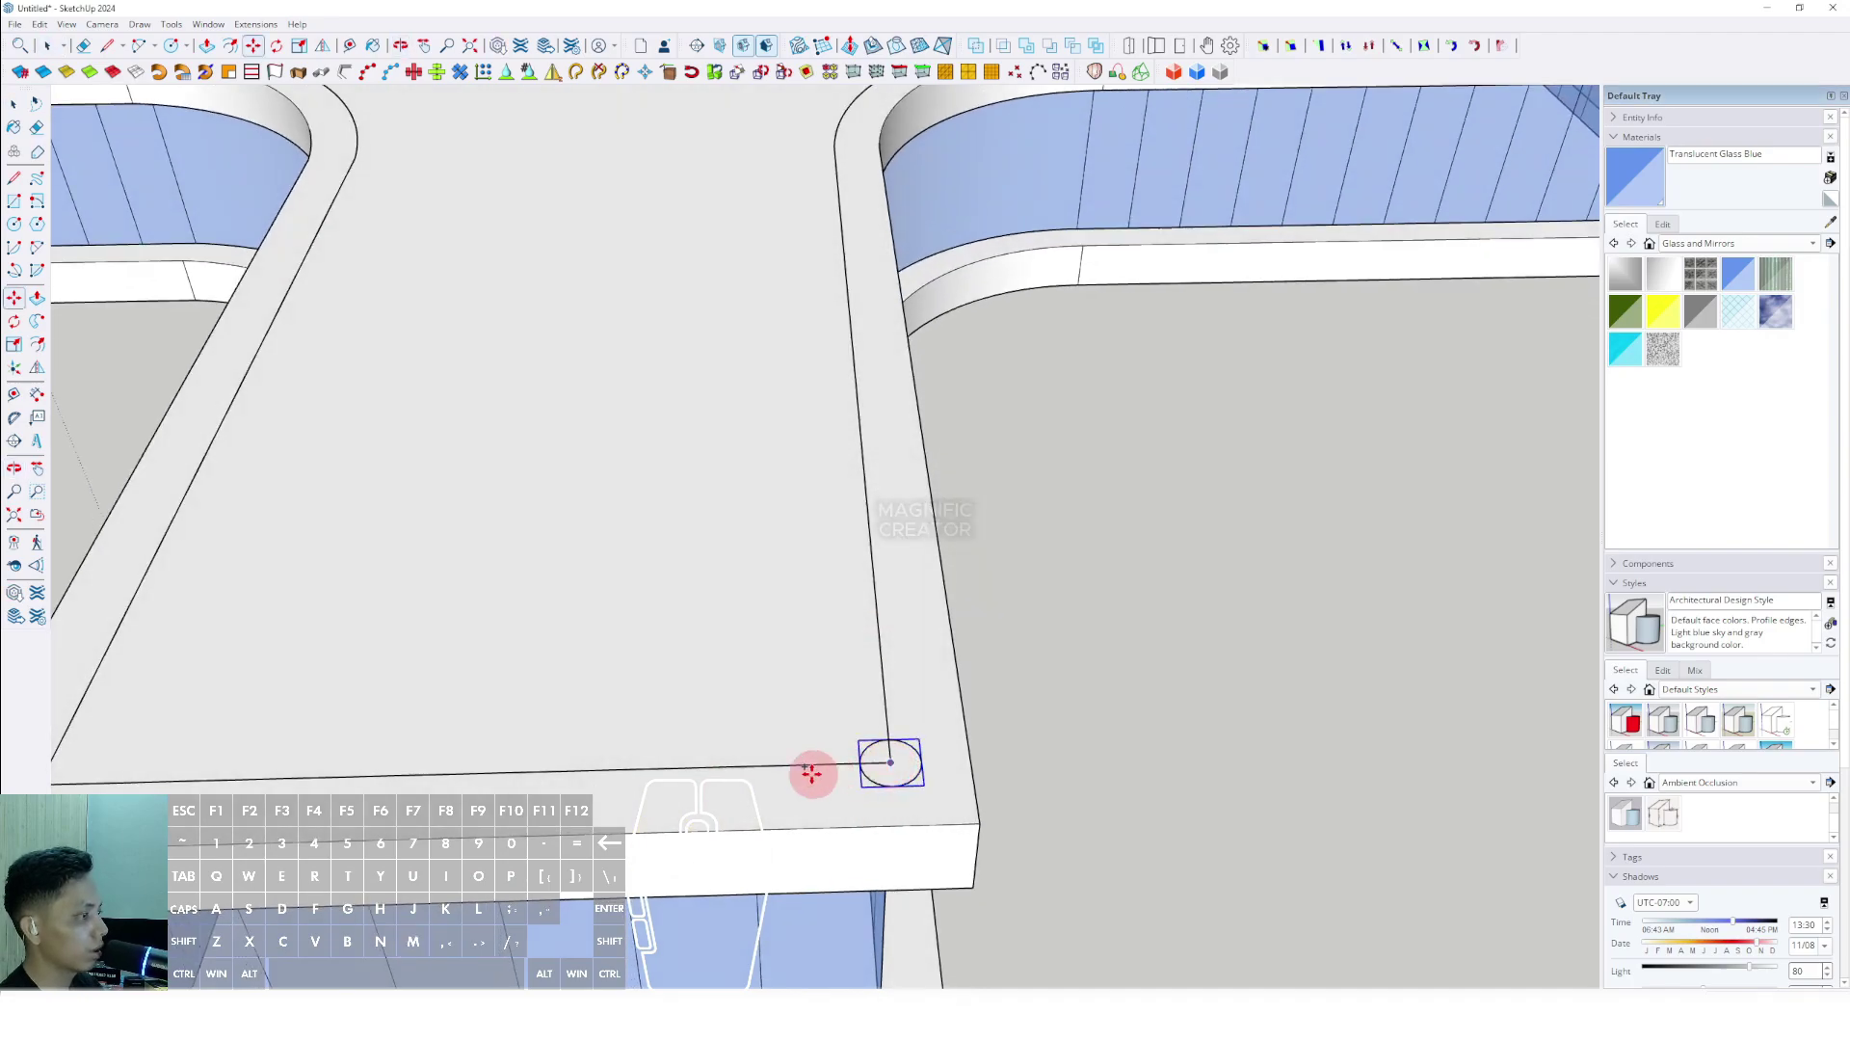
scroll(694, 768, "down", 2)
middle_click_drag(689, 767, 879, 744, "shift")
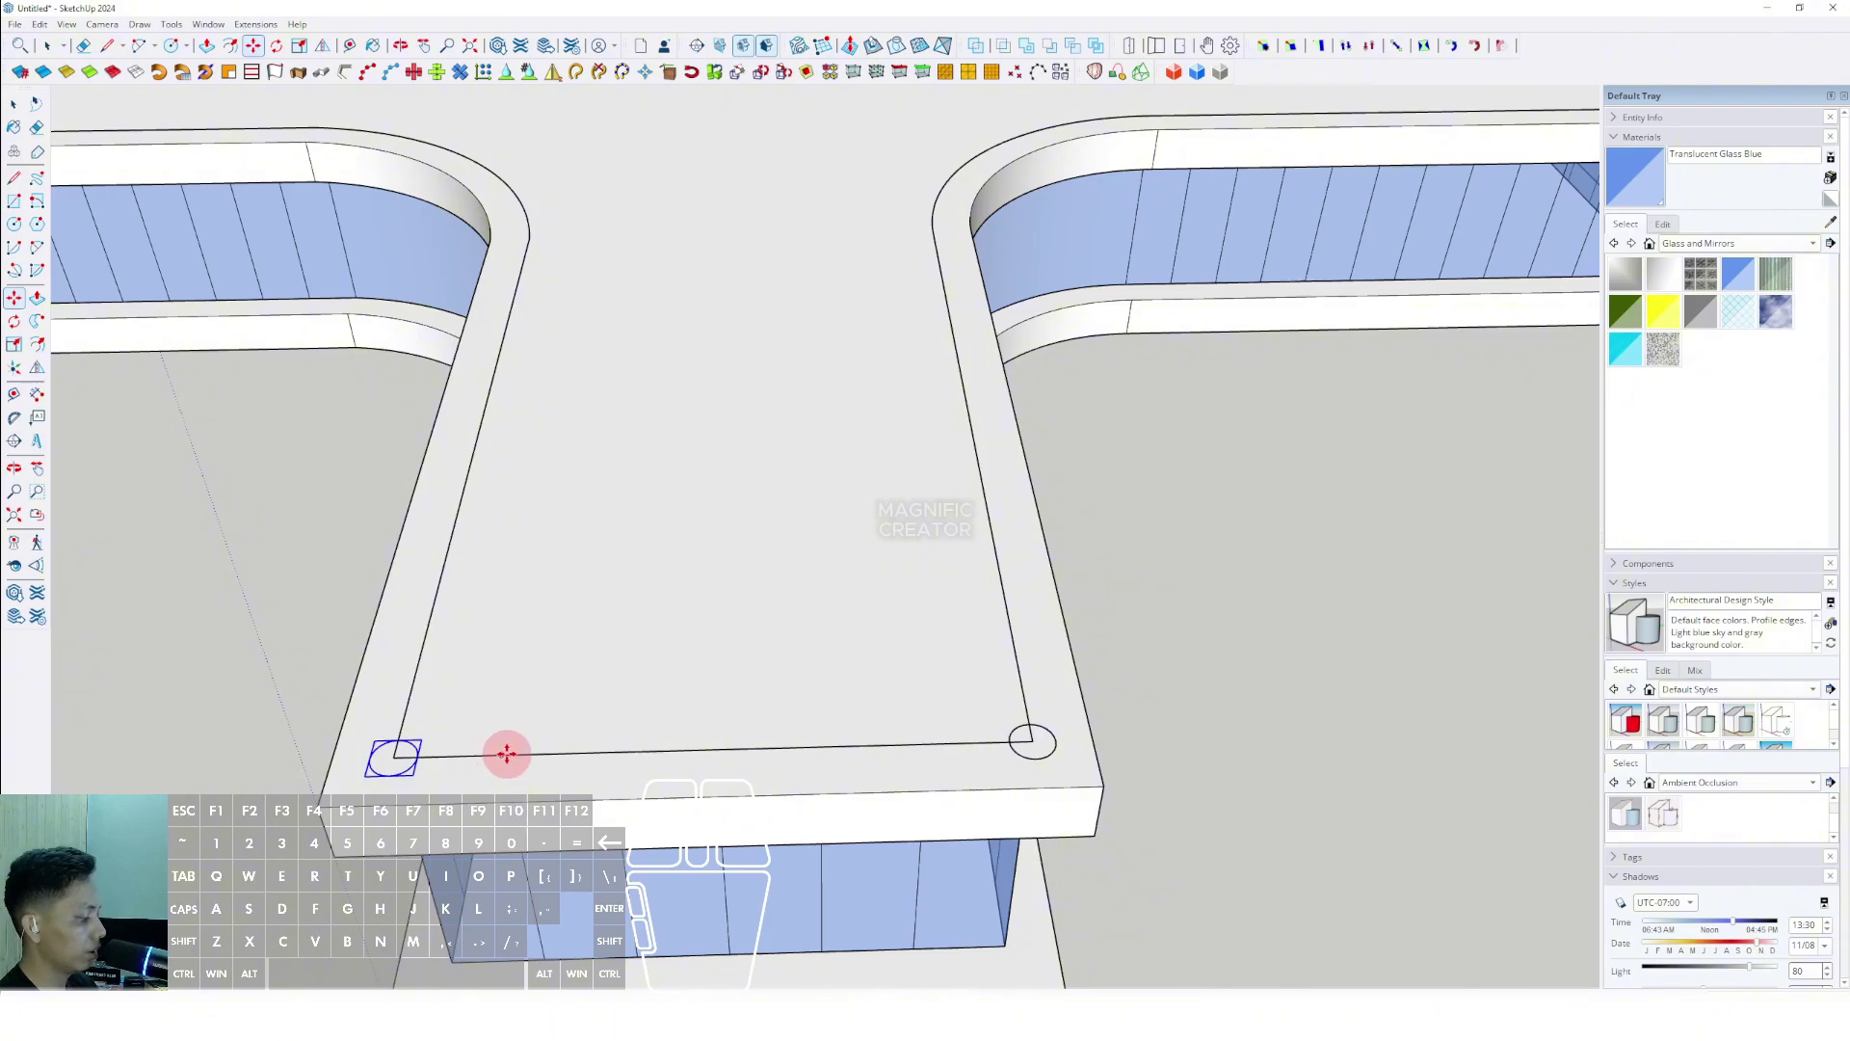
key("space")
Copy the two corner circles along the arm's side borders to the rounded corners, dividing the distance into three equal spaces.
middle_click_drag(507, 754, 683, 800)
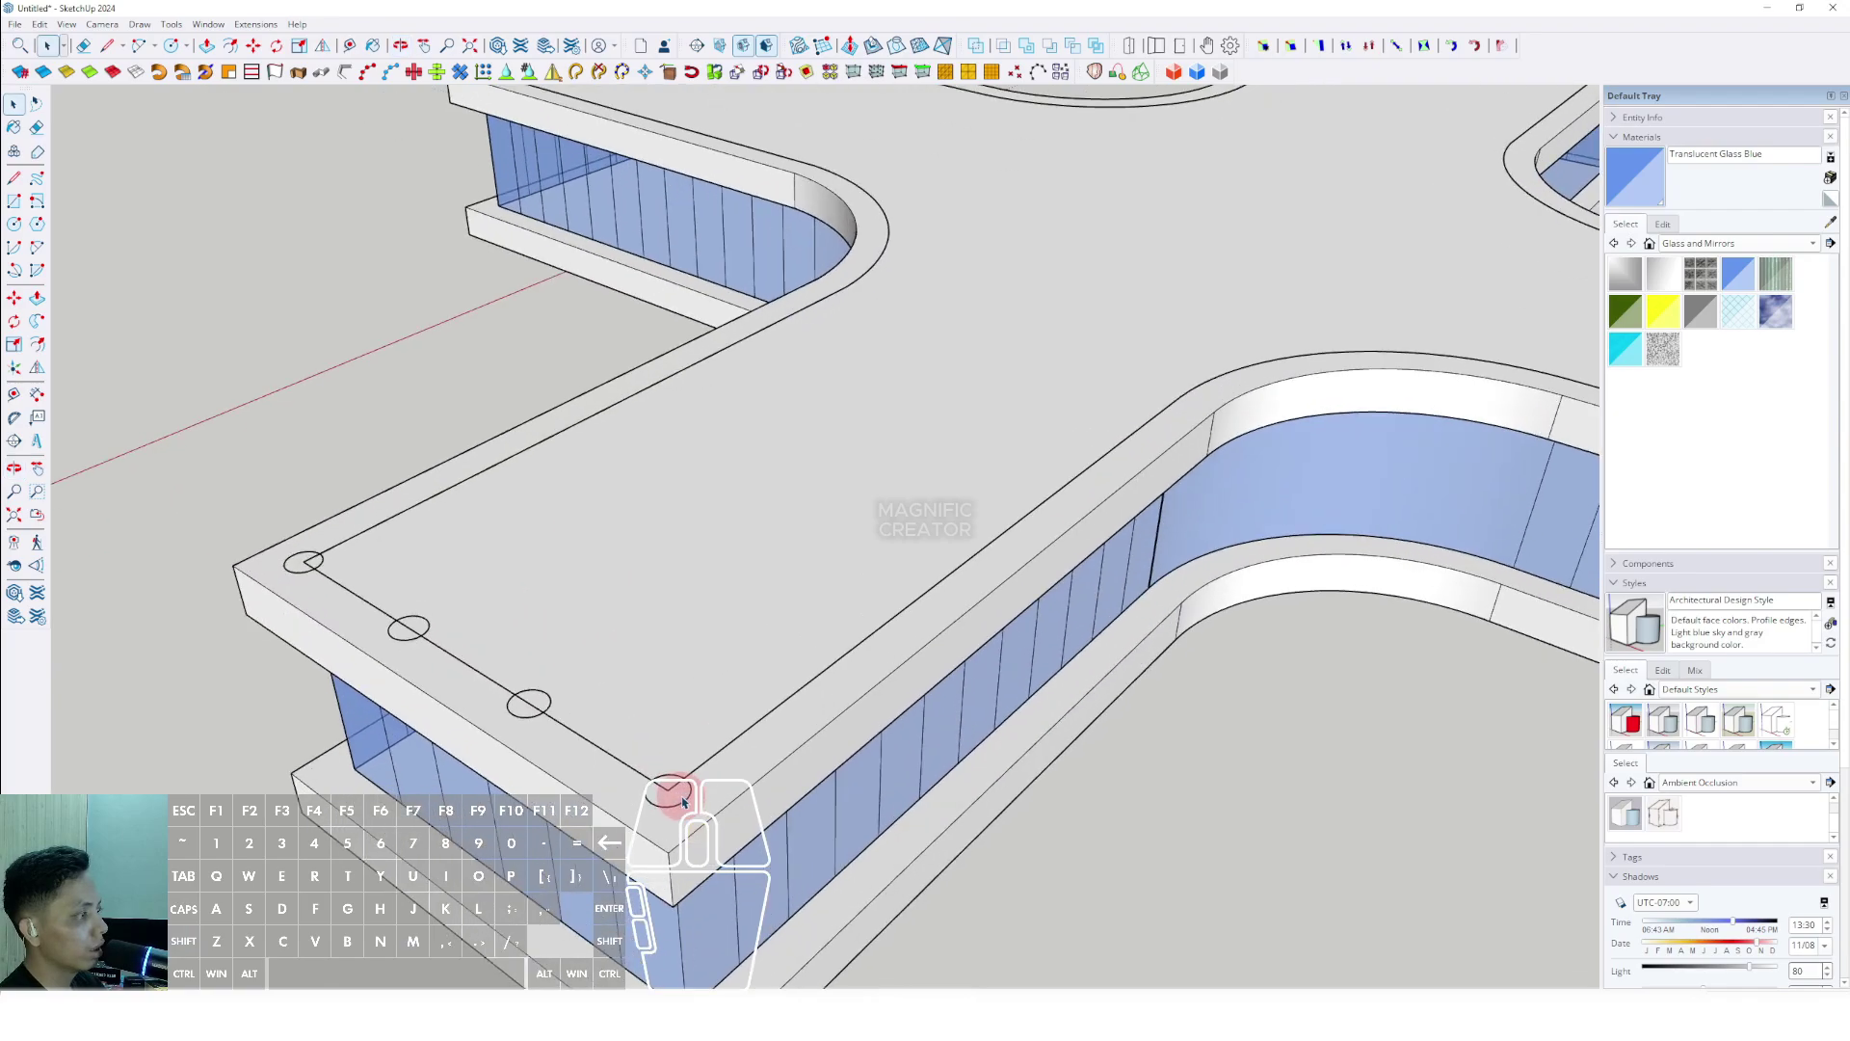
left_click(526, 721, "shift")
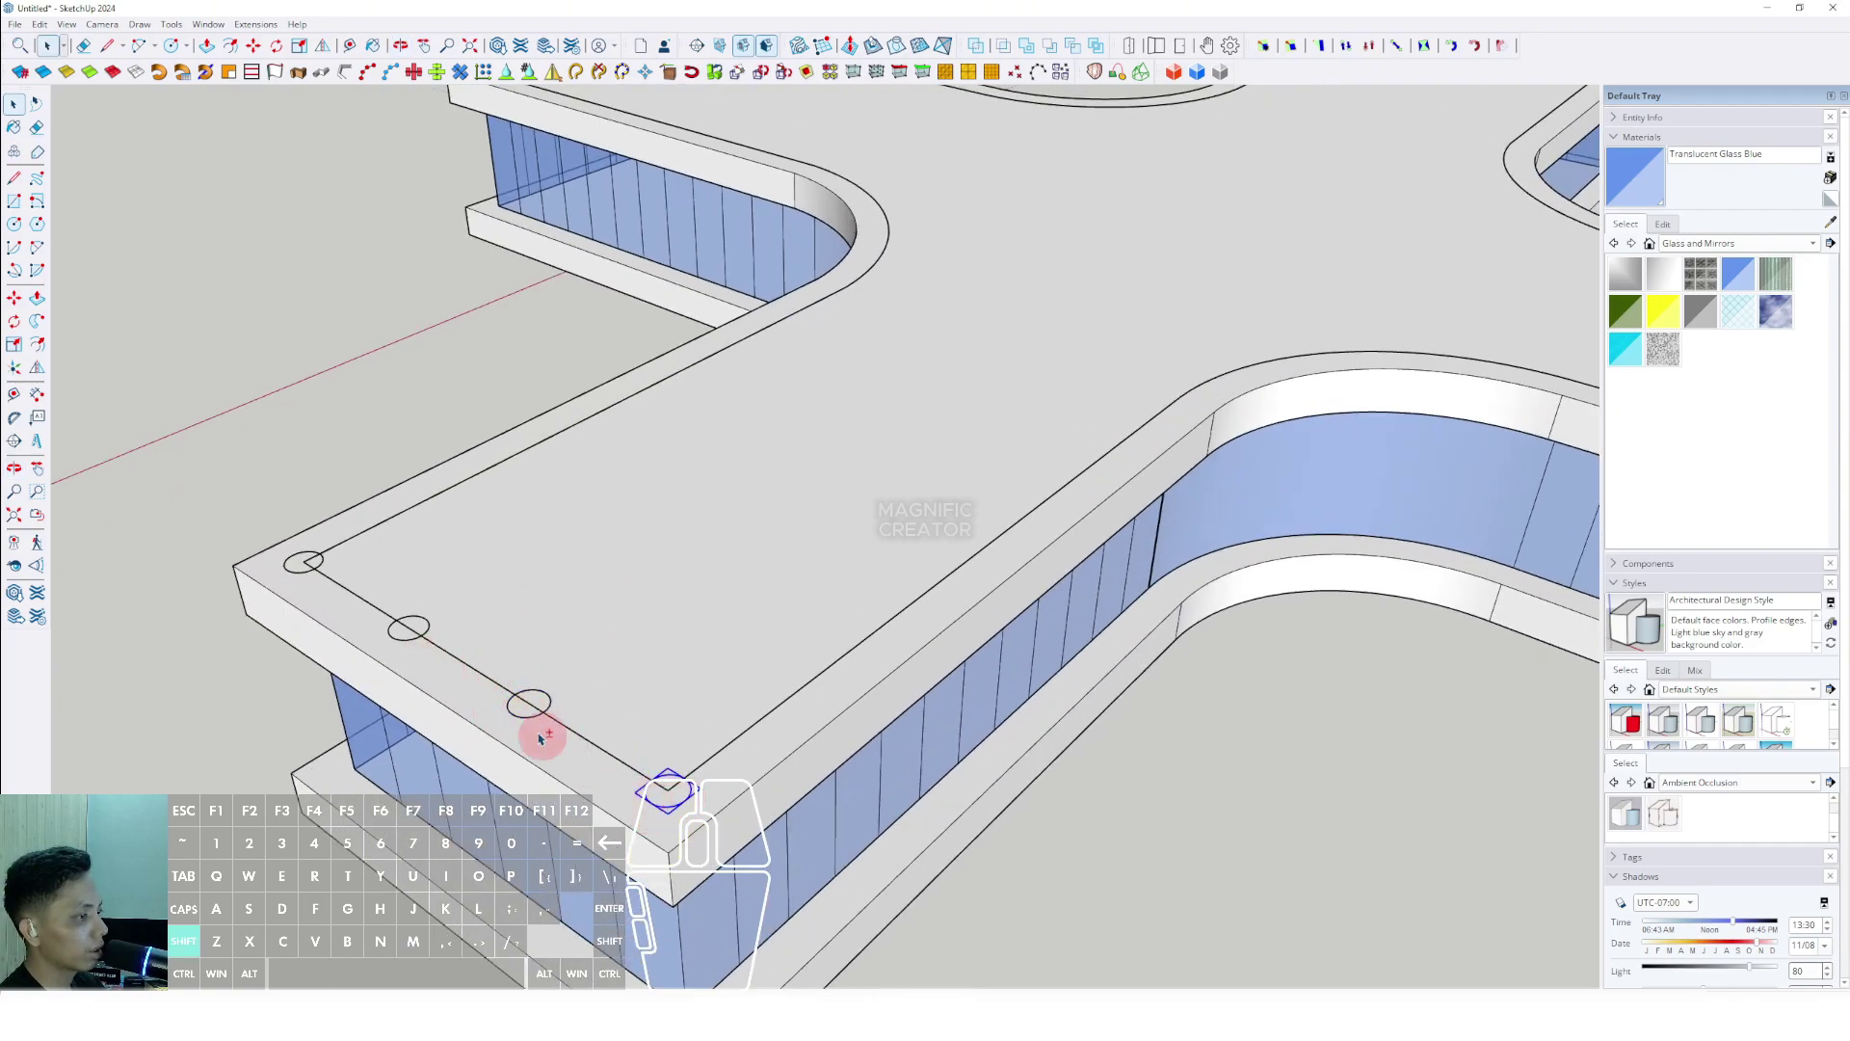
left_click(302, 570, "shift")
middle_click_drag(686, 800, 575, 857, "shift")
key("m")
scroll(547, 853, "up", 2)
left_click(545, 851)
key("ctrl")
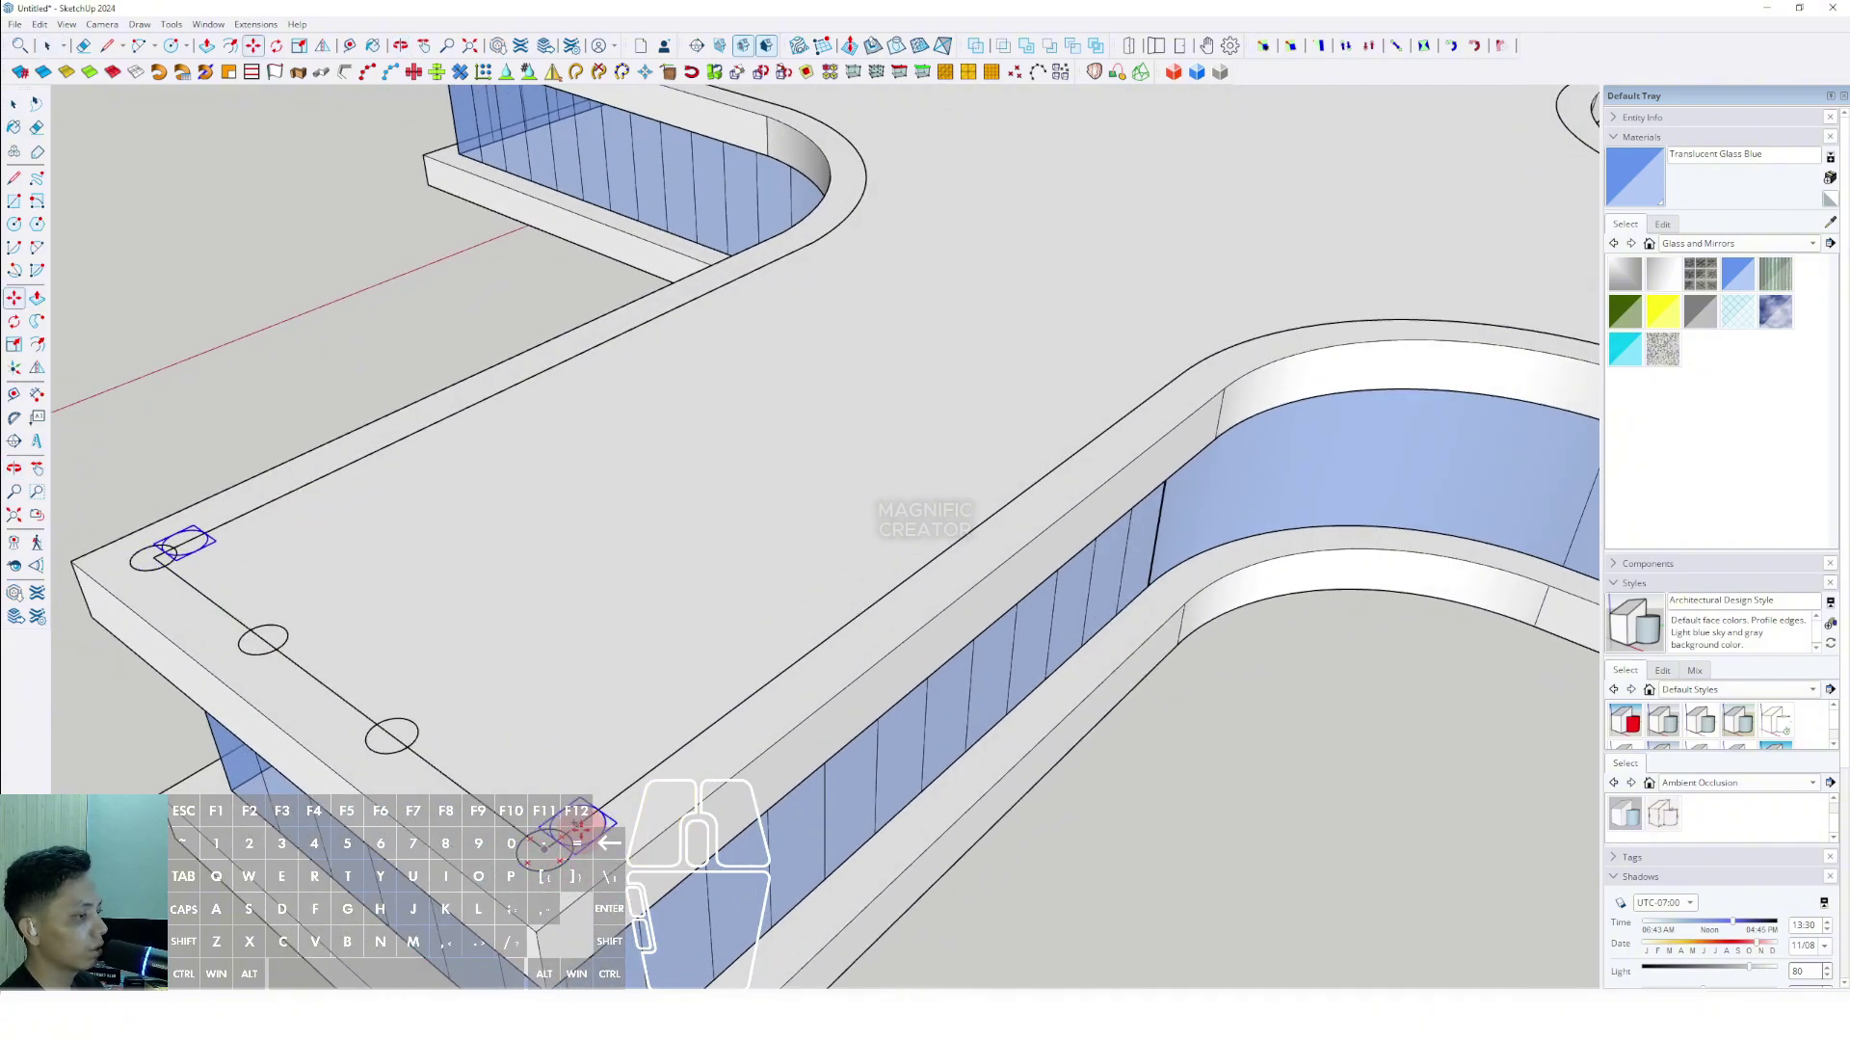
scroll(592, 820, "down", 3)
middle_click_drag(688, 748, 465, 831, "shift")
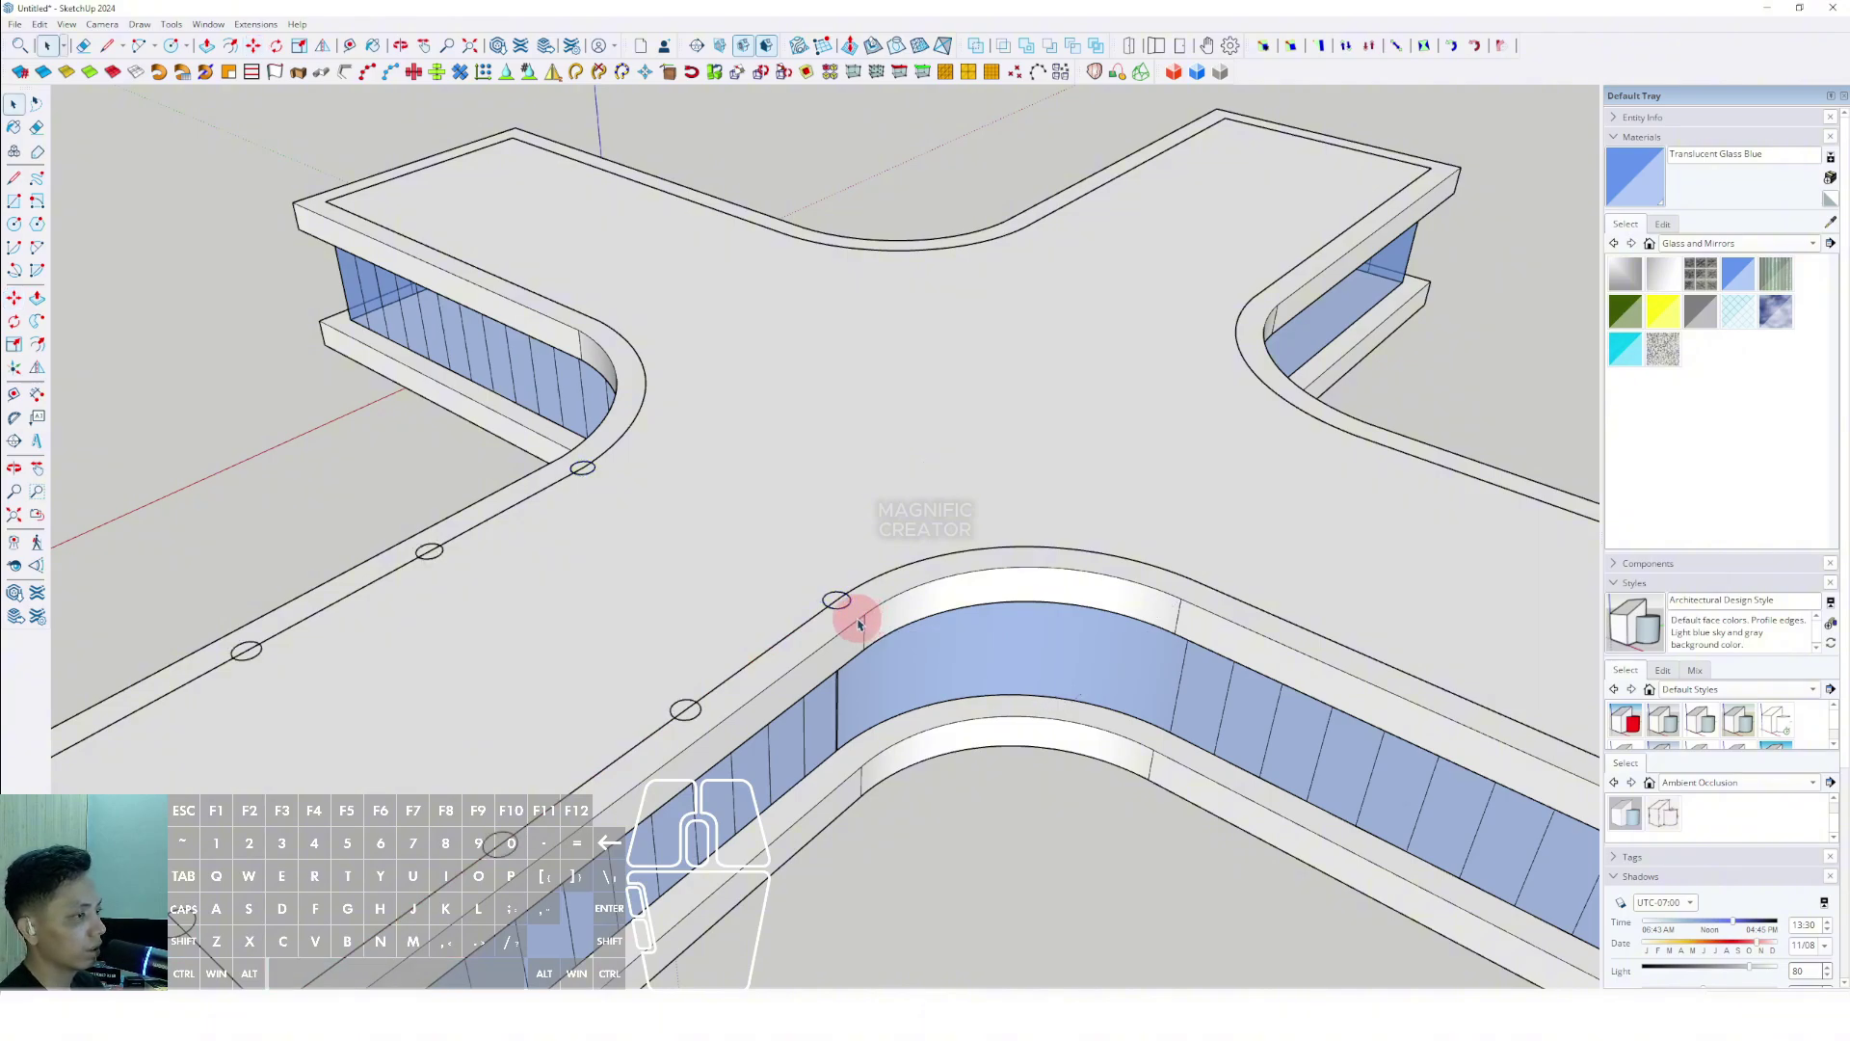
Select all the circle components along the arm's border and combine them into one group.
scroll(712, 617, "down", 4)
middle_click_drag(732, 607, 710, 754)
scroll(690, 602, "up", 2)
scroll(824, 634, "up", 2)
scroll(608, 748, "up", 4)
scroll(798, 656, "down", 2)
scroll(710, 753, "up", 1)
left_click(872, 698, "shift")
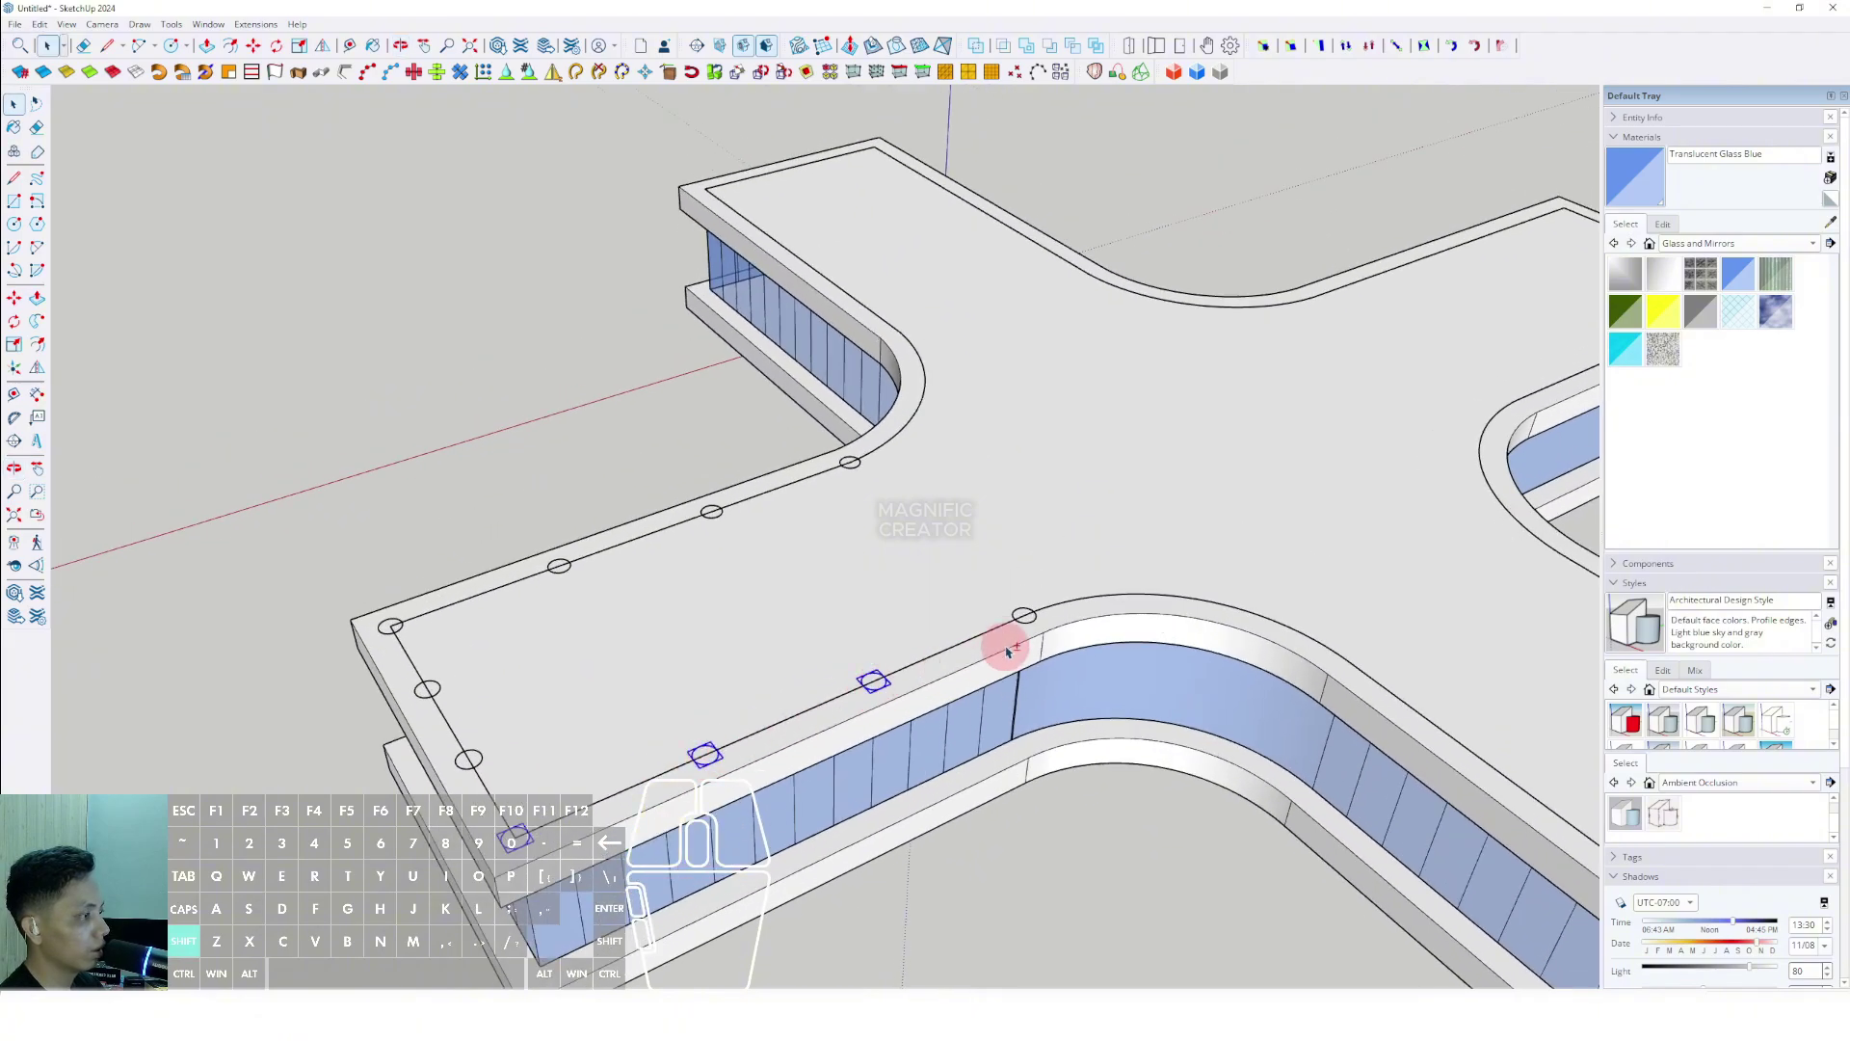
left_click(1030, 625, "shift")
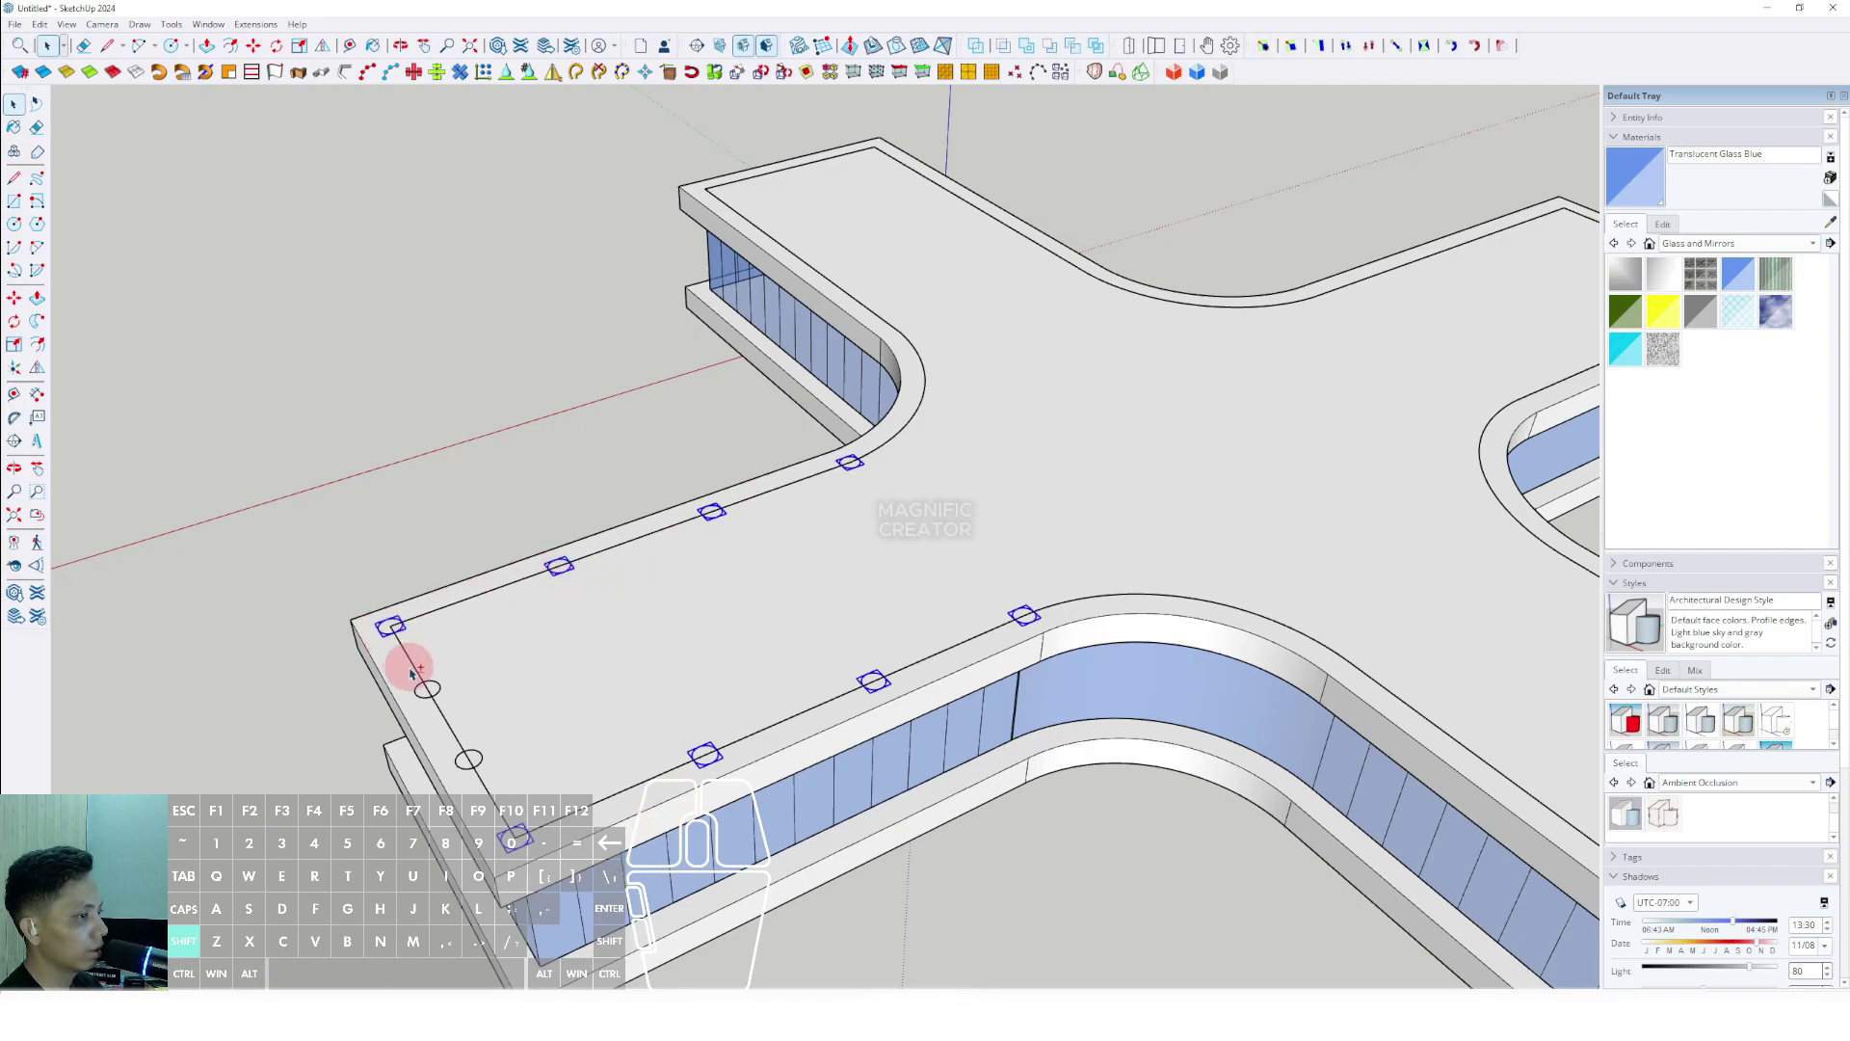
right_click(465, 766)
left_click(512, 628)
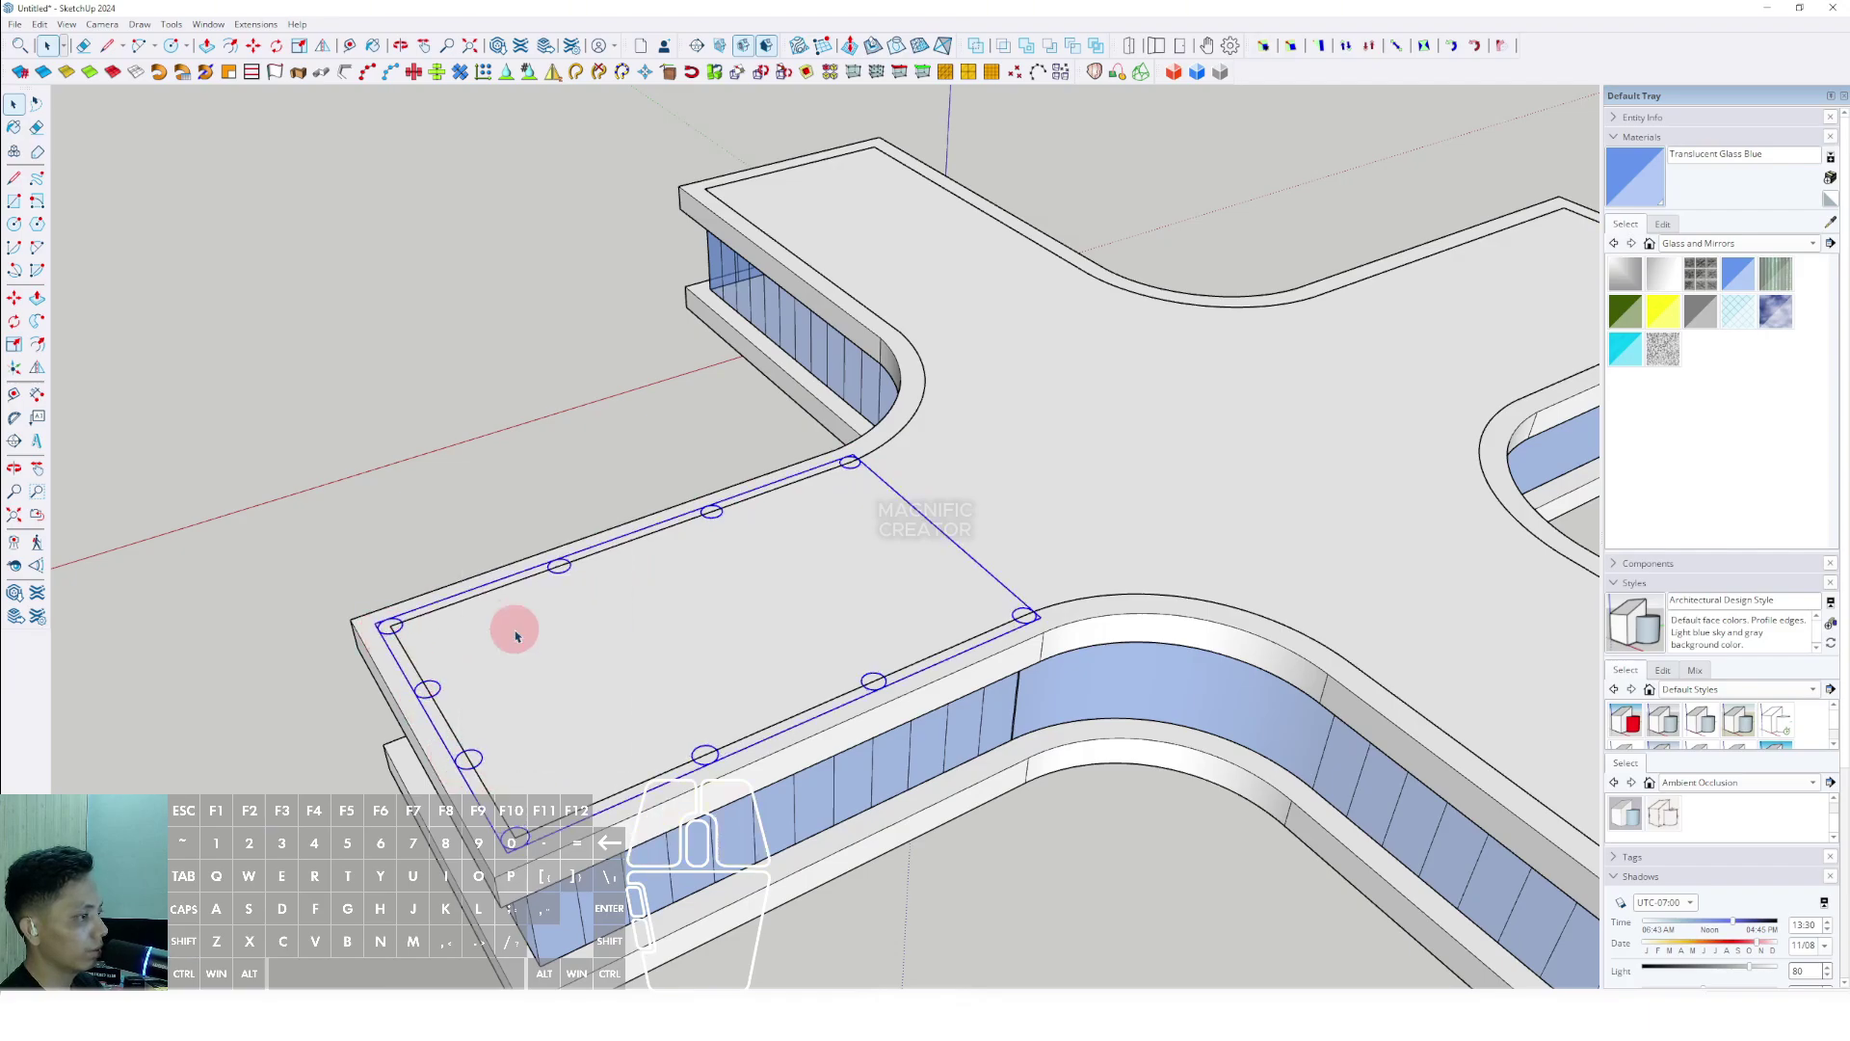
Copy the circle group from the arm's inner border corner to the matching inner border corner of the adjacent arm.
scroll(640, 755, "up", 4)
scroll(649, 775, "up", 2)
key("m")
key("ctrl")
left_click(590, 820)
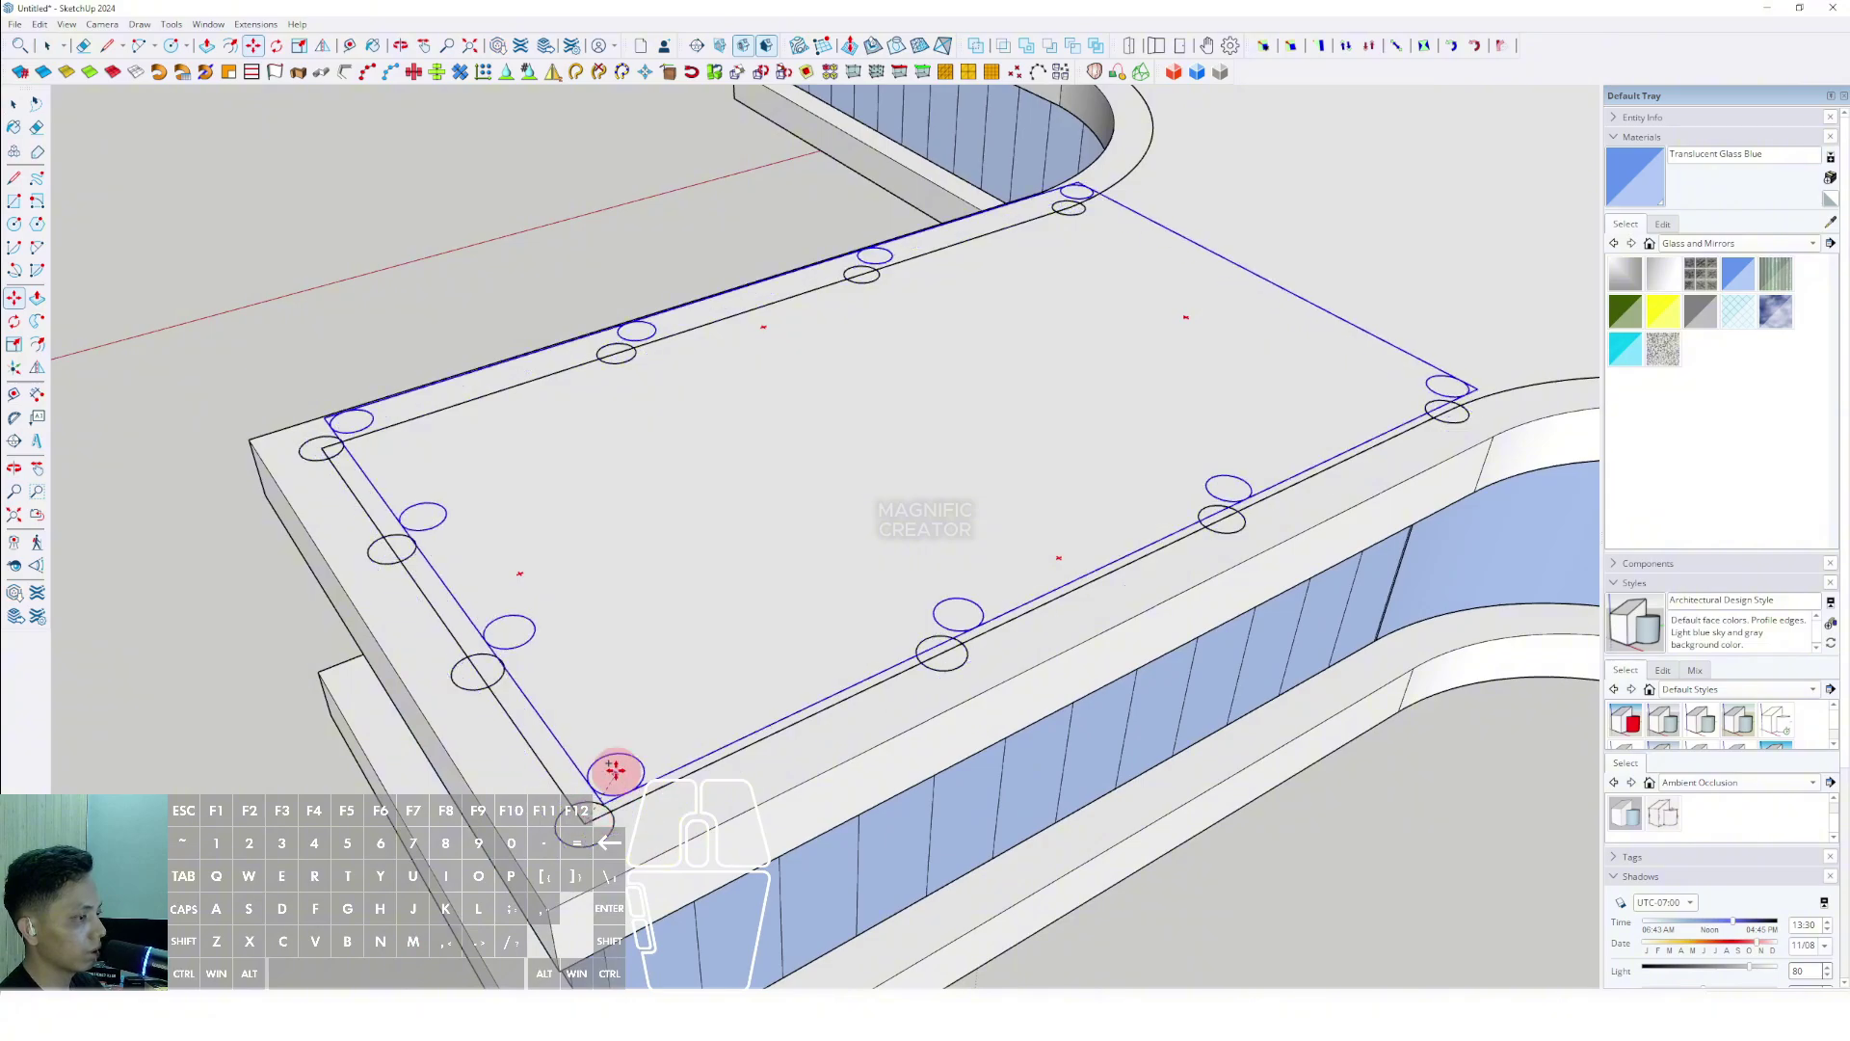
scroll(615, 769, "down", 5)
middle_click_drag(1048, 742, 404, 574, "shift")
scroll(902, 594, "up", 3)
scroll(902, 593, "up", 3)
left_click(951, 549)
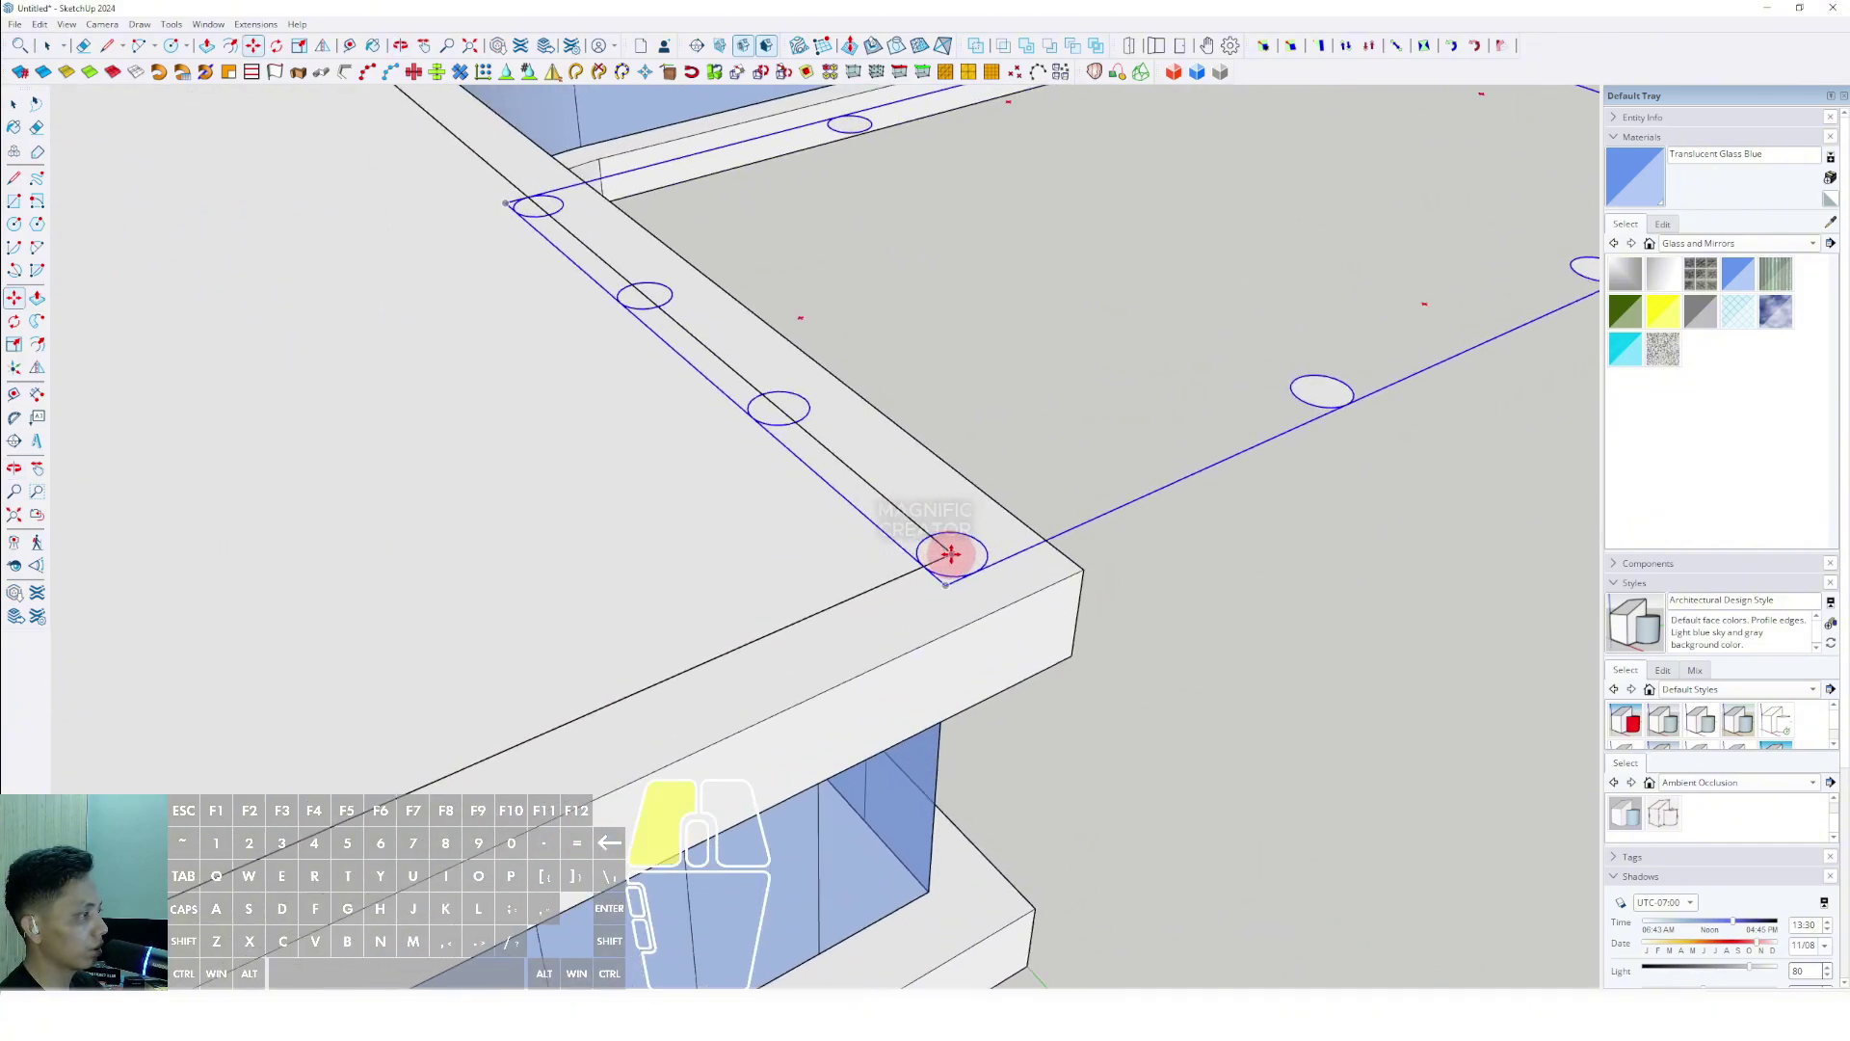
Rotate the copied circle group about the border corner so its circles follow the adjacent arm's border.
scroll(950, 549, "up", 2)
key("q")
key("space")
key("q")
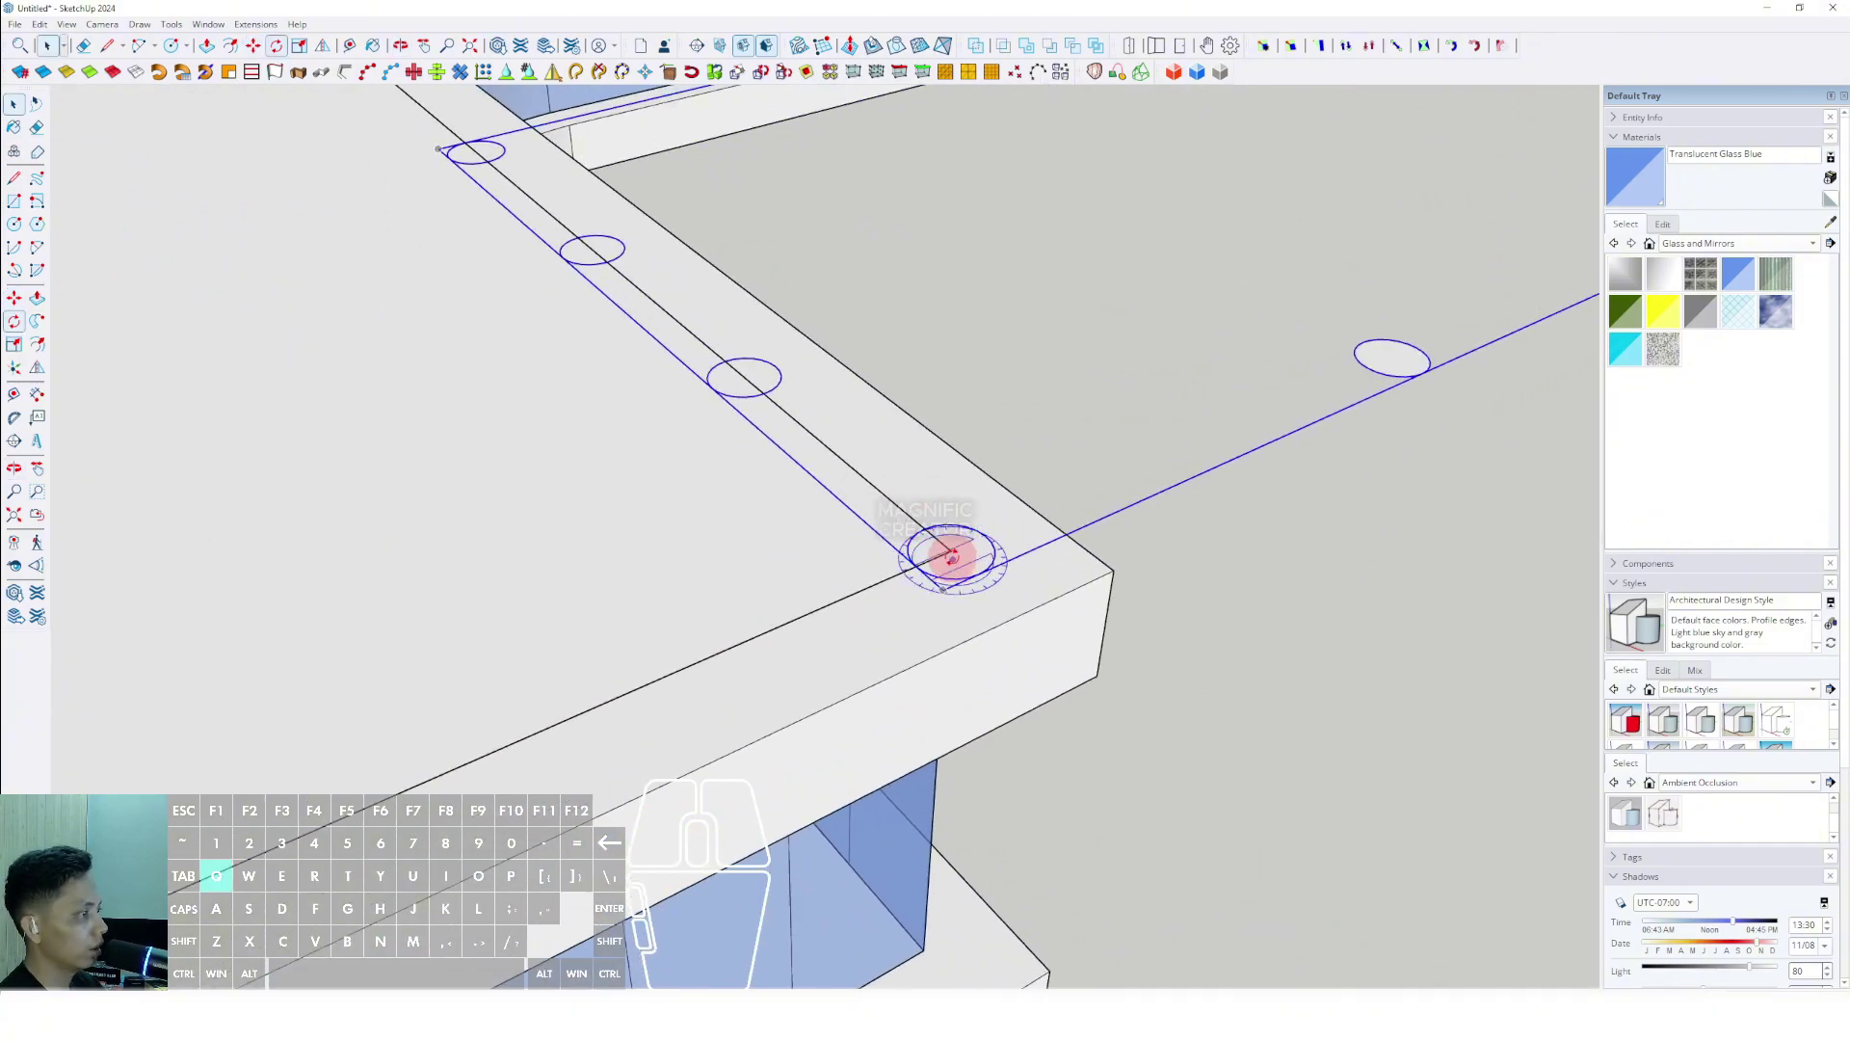
left_click(951, 551)
left_click(891, 496)
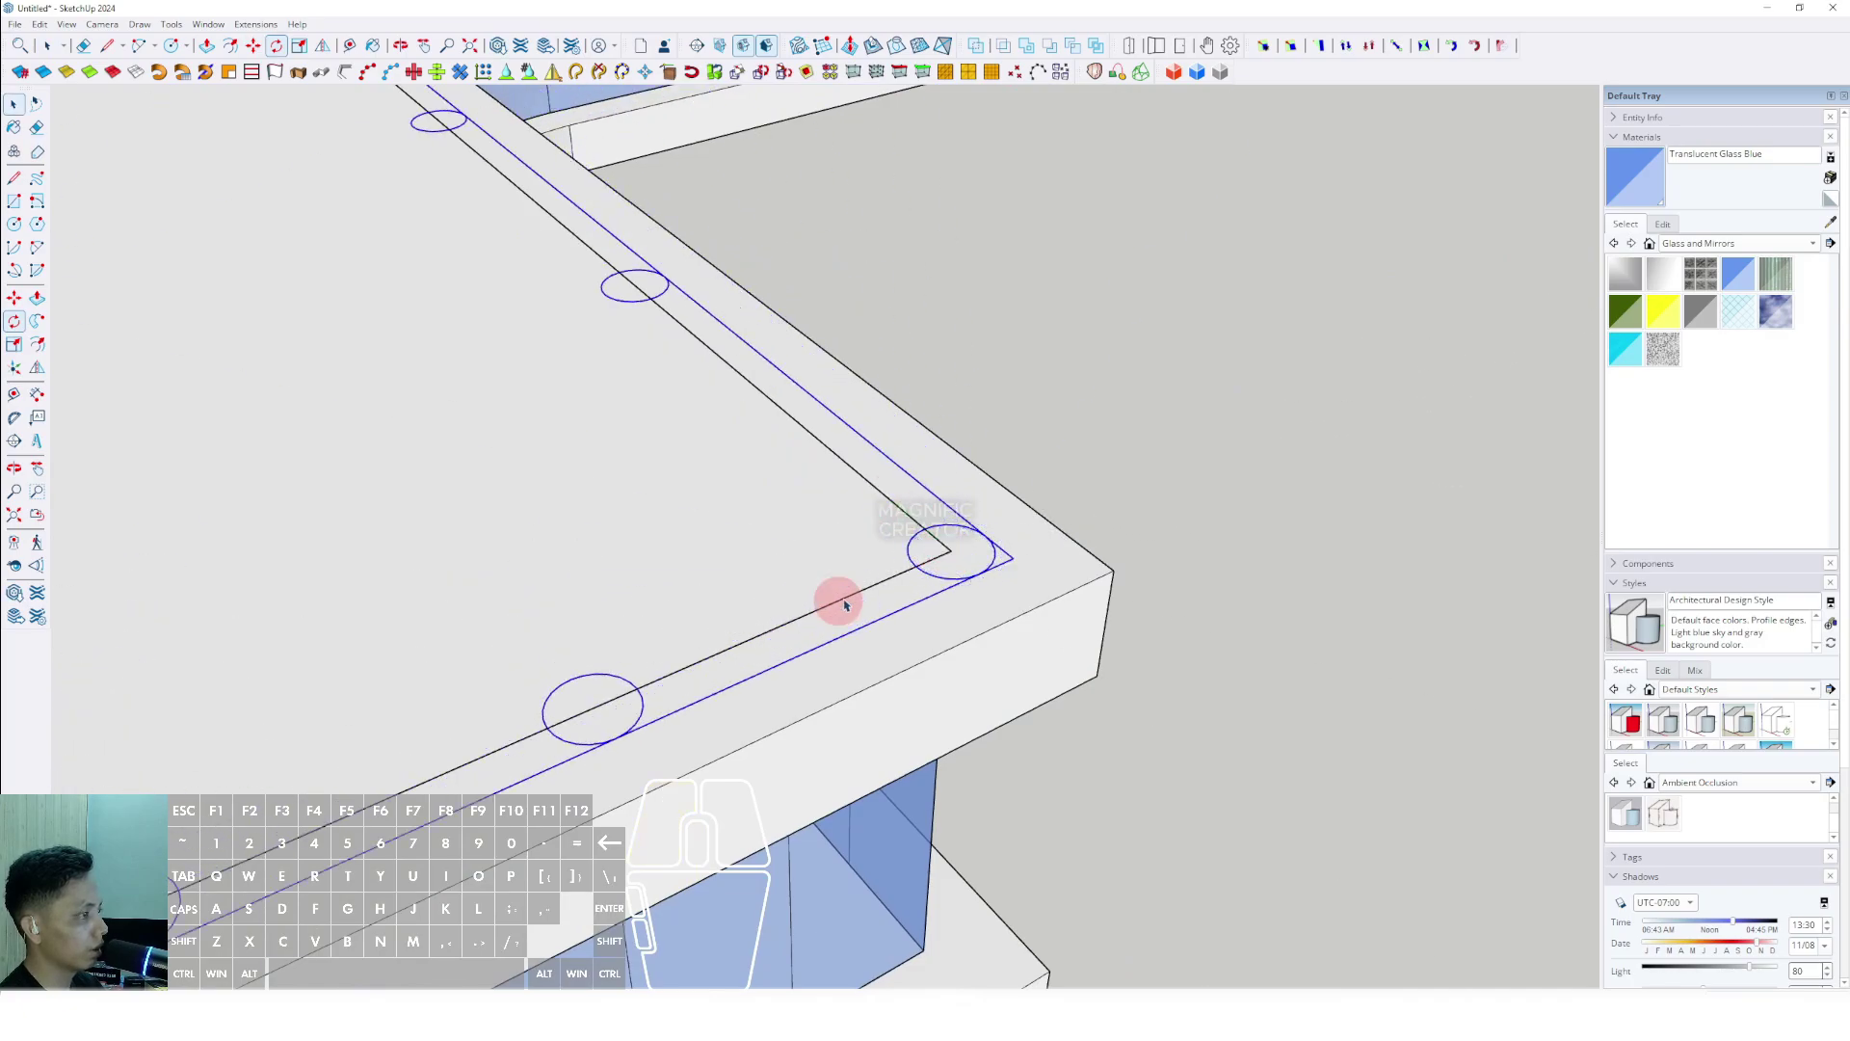
Copy the rotated circle group to the inner border corner at the end of the third arm.
scroll(845, 604, "down", 5)
middle_click_drag(917, 607, 727, 825)
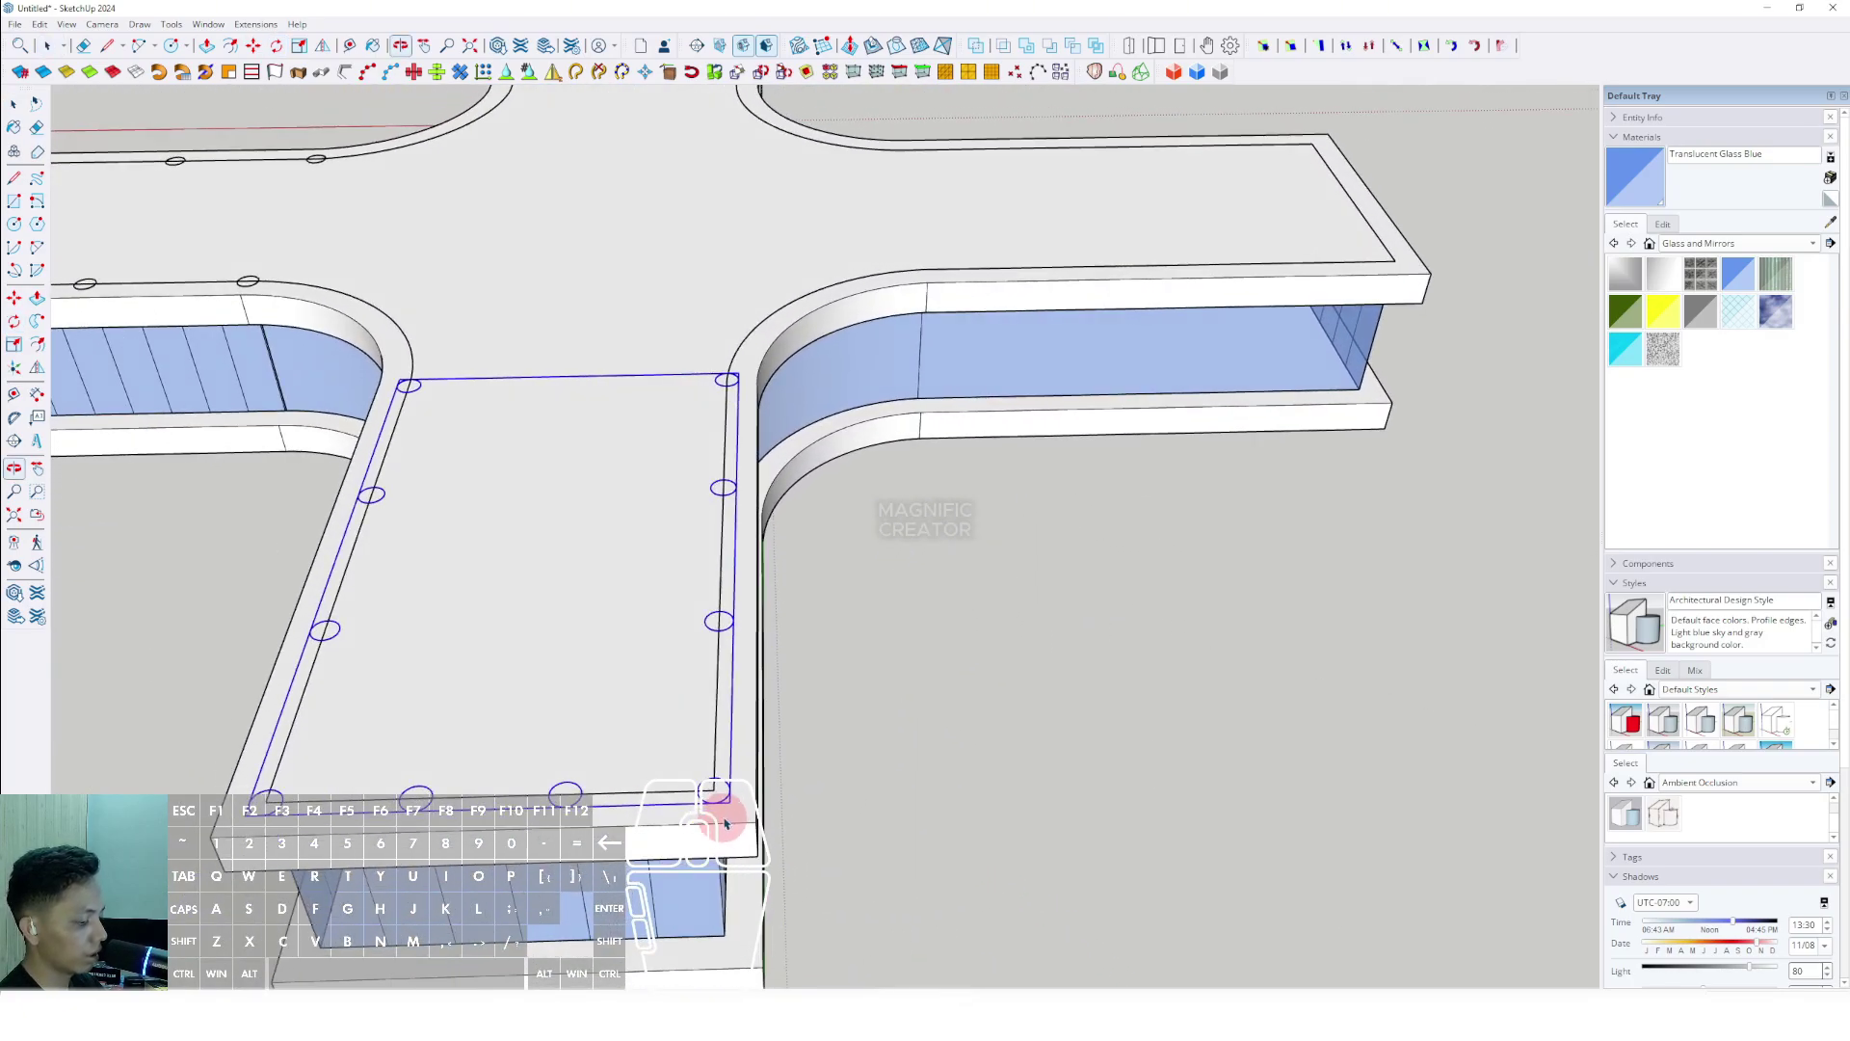
scroll(730, 788, "up", 2)
left_click(710, 790)
scroll(442, 888, "down", 4)
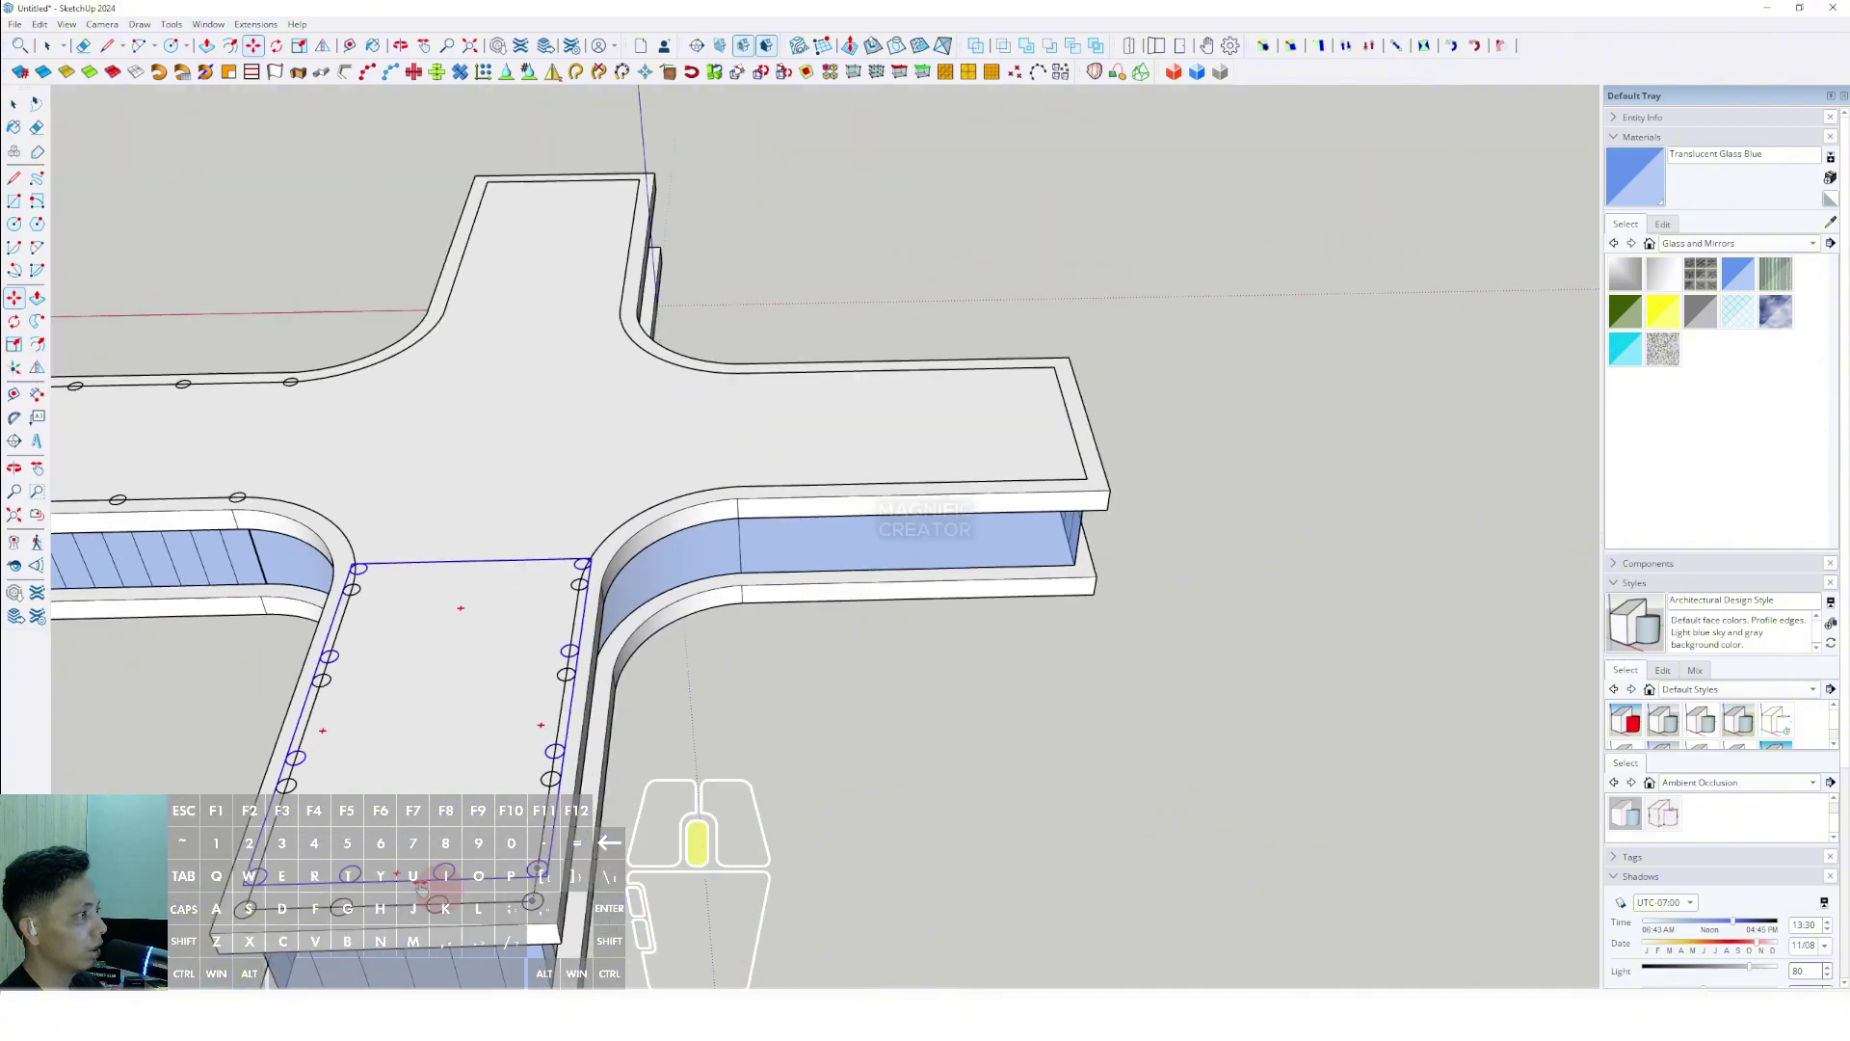
scroll(1114, 382, "up", 3)
middle_click_drag(971, 447, 880, 500)
scroll(886, 487, "up", 5)
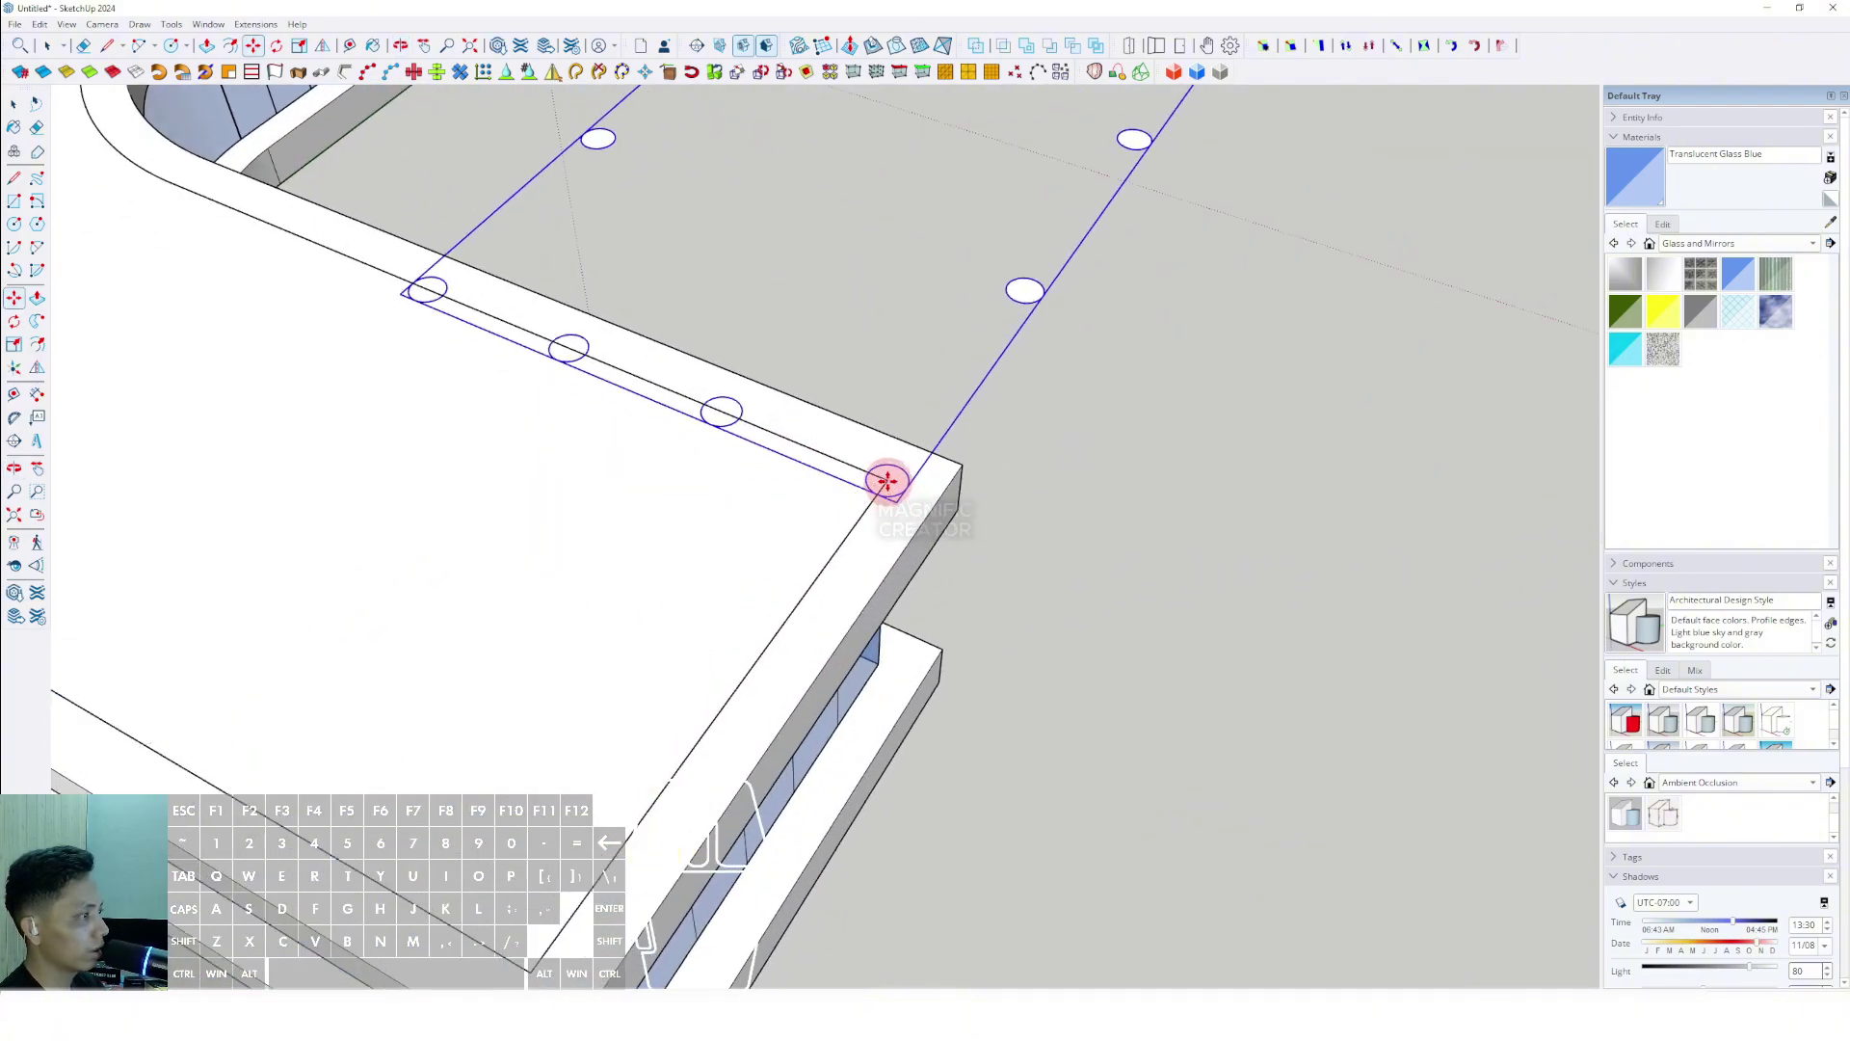
left_click(886, 481)
Rotate the third arm's circle group about its border corner until it aligns with that arm's border.
scroll(887, 481, "up", 2)
key("space")
left_click(769, 434)
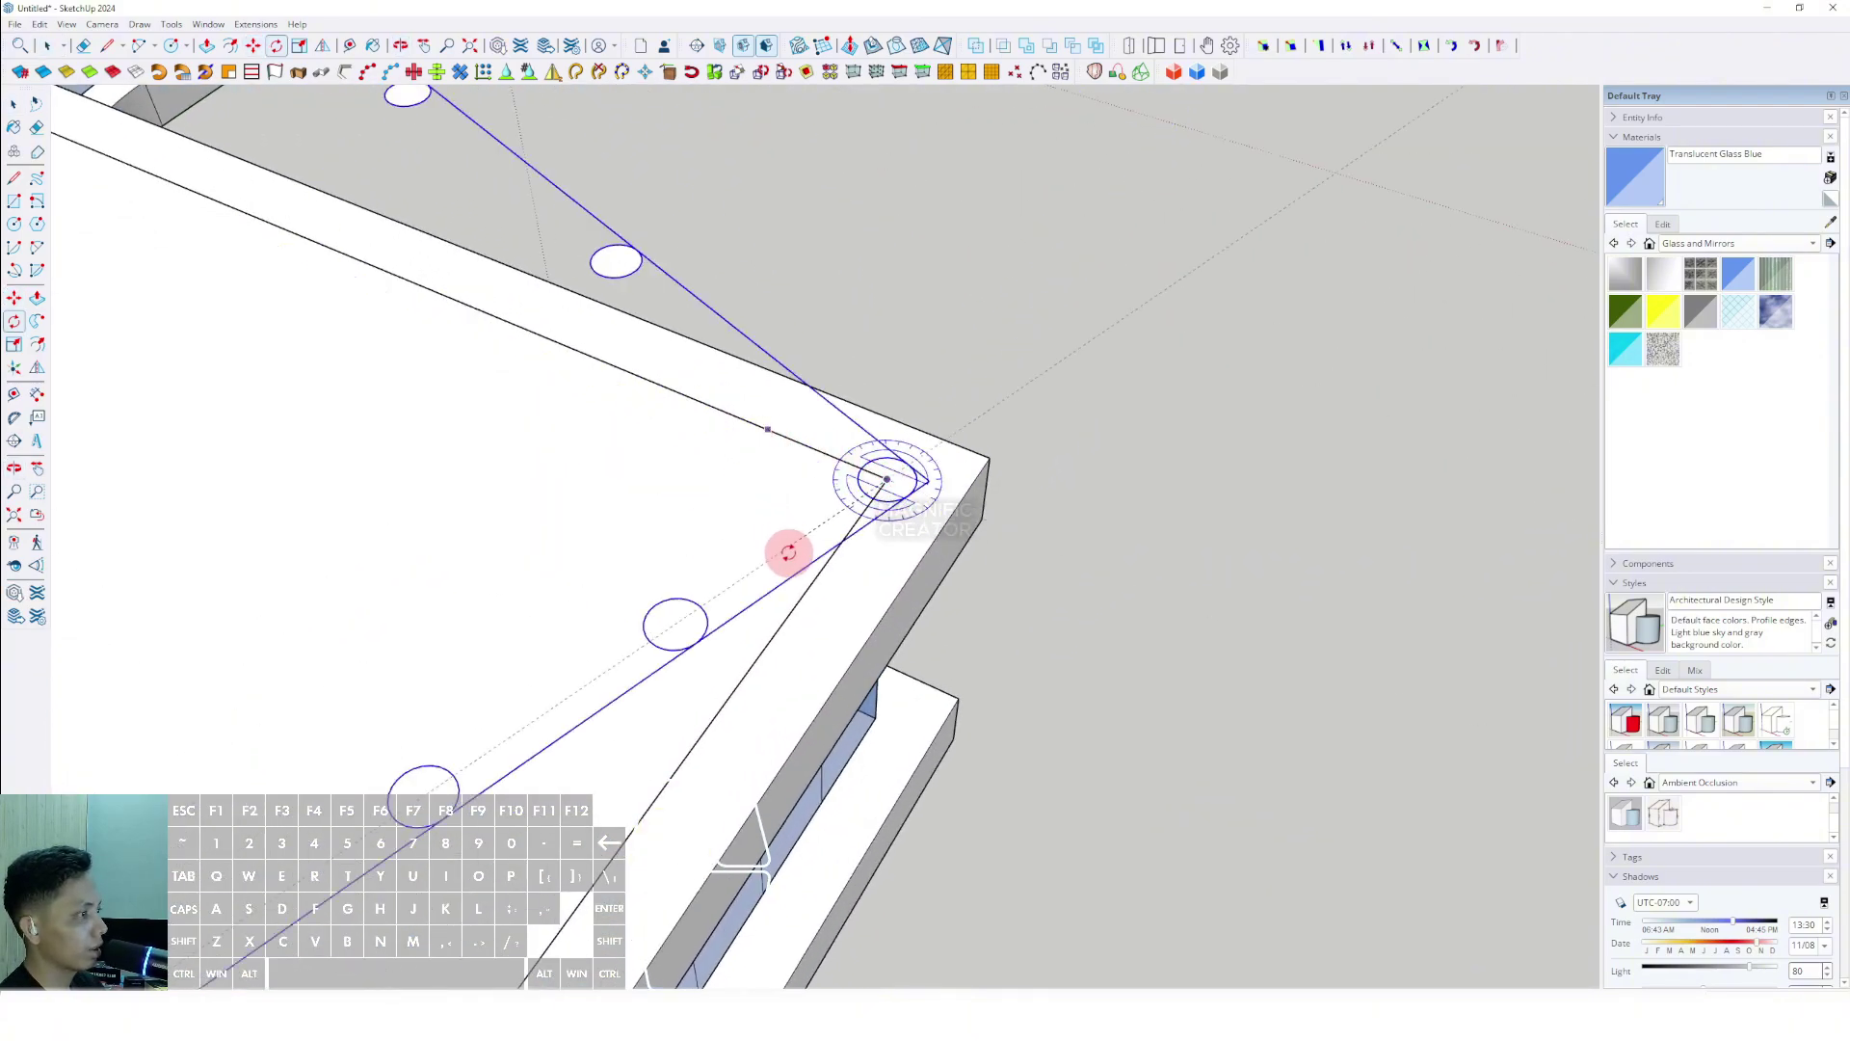
left_click(806, 590)
key("space")
Copy the third arm's circle group to the inner border corner at the end of the fourth arm.
scroll(829, 571, "down", 6)
middle_click_drag(815, 576, 579, 625)
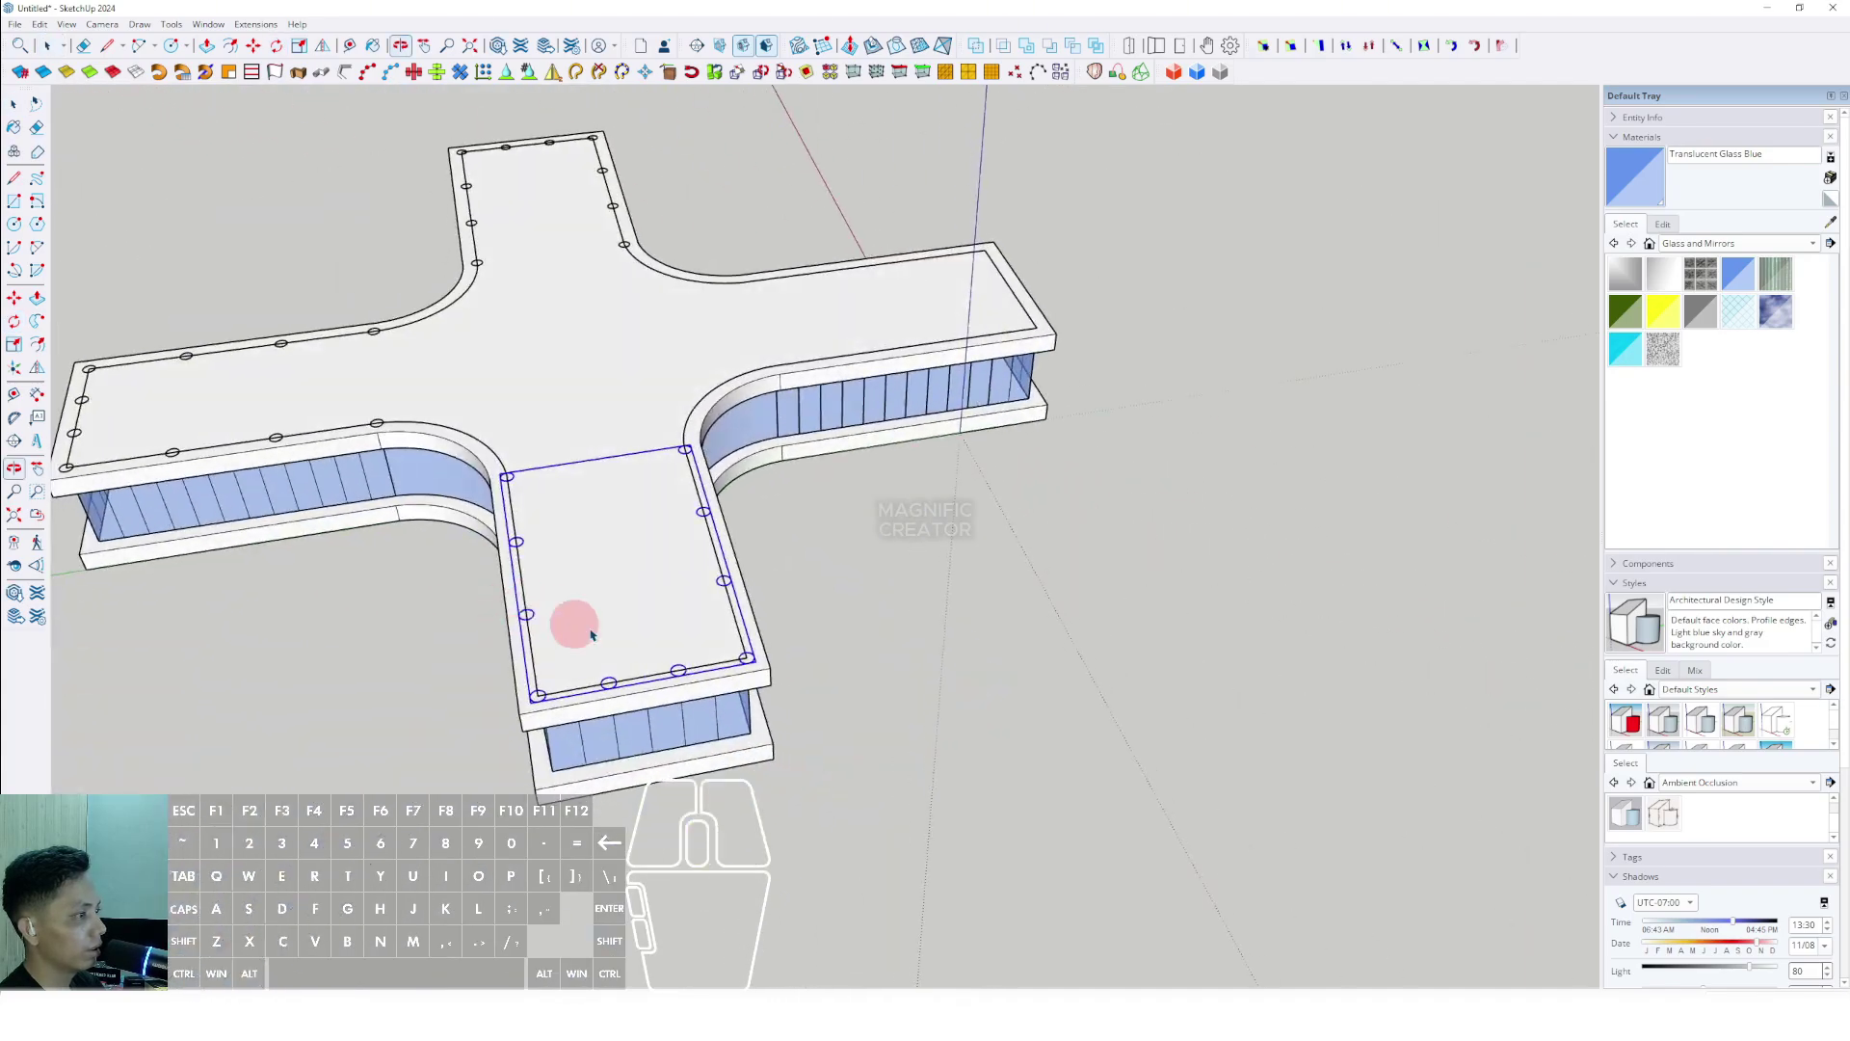
scroll(742, 663, "up", 5)
middle_click_drag(776, 674, 738, 670)
scroll(774, 684, "up", 2)
left_click(787, 655)
scroll(787, 654, "down", 5)
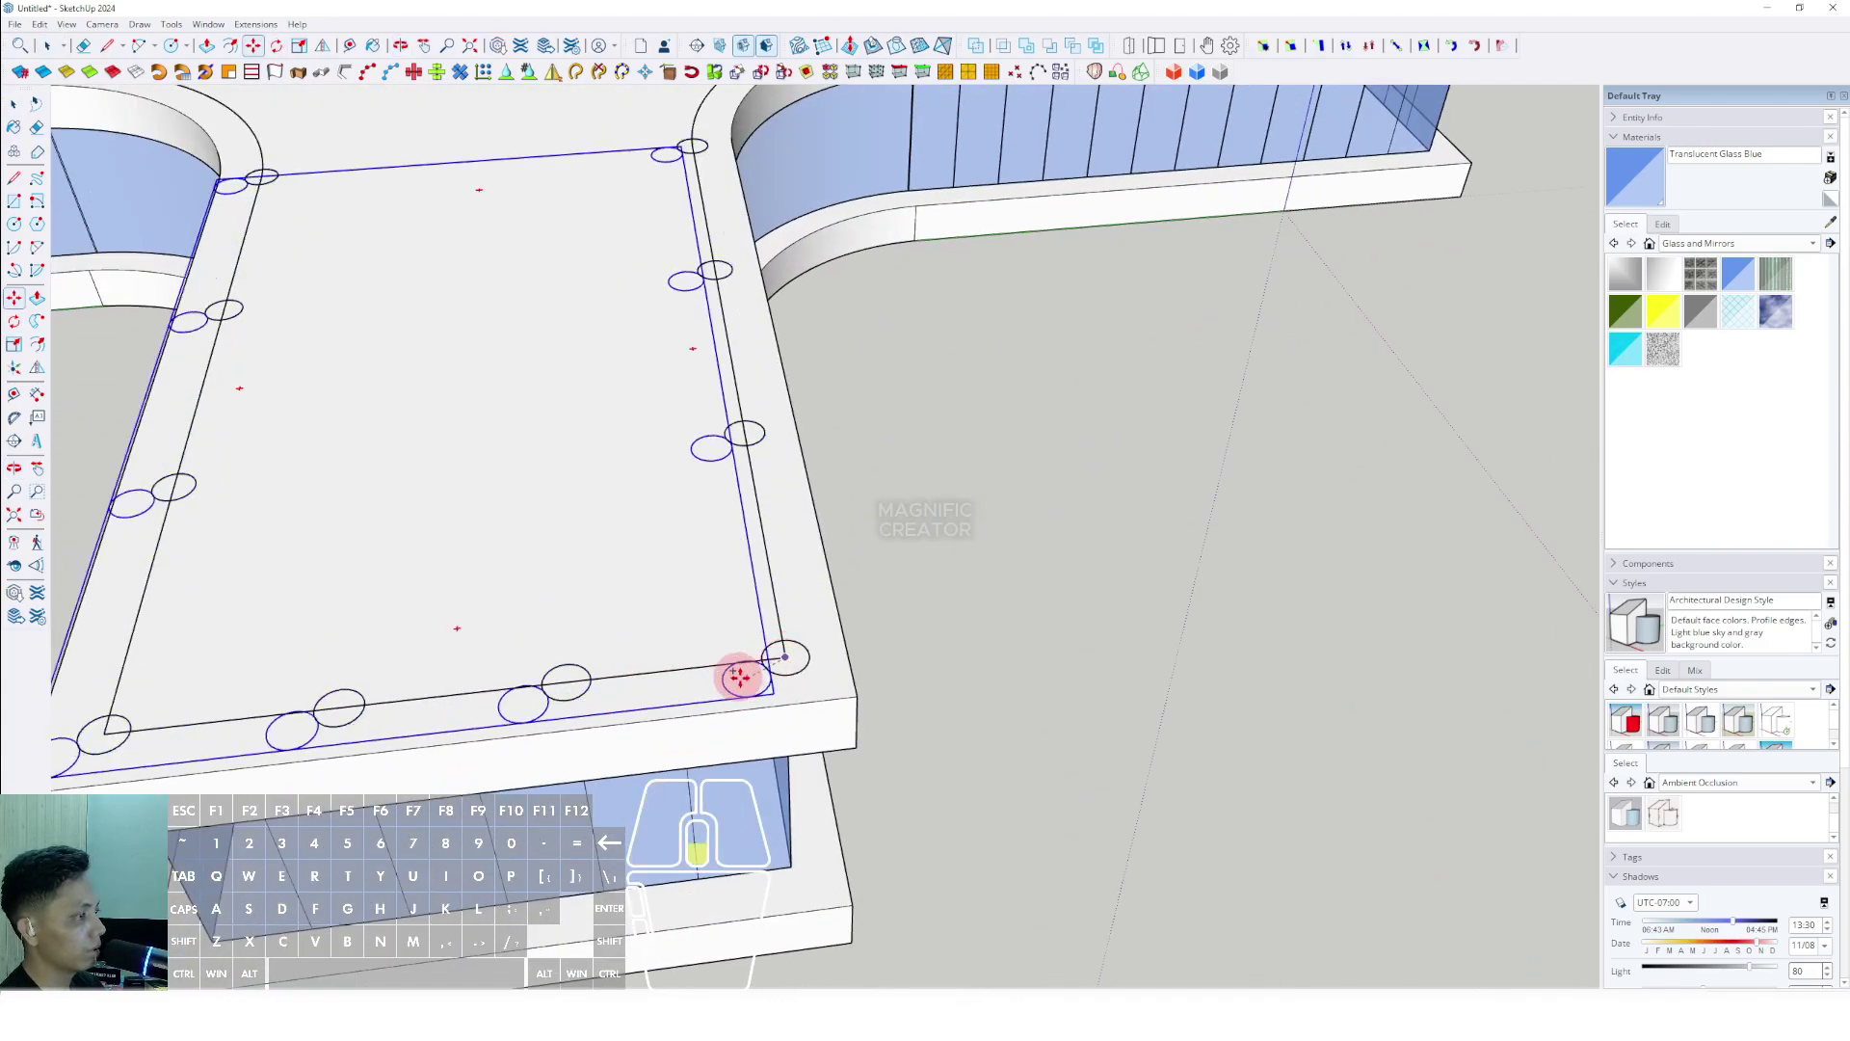
scroll(922, 562, "up", 4)
scroll(919, 558, "up", 4)
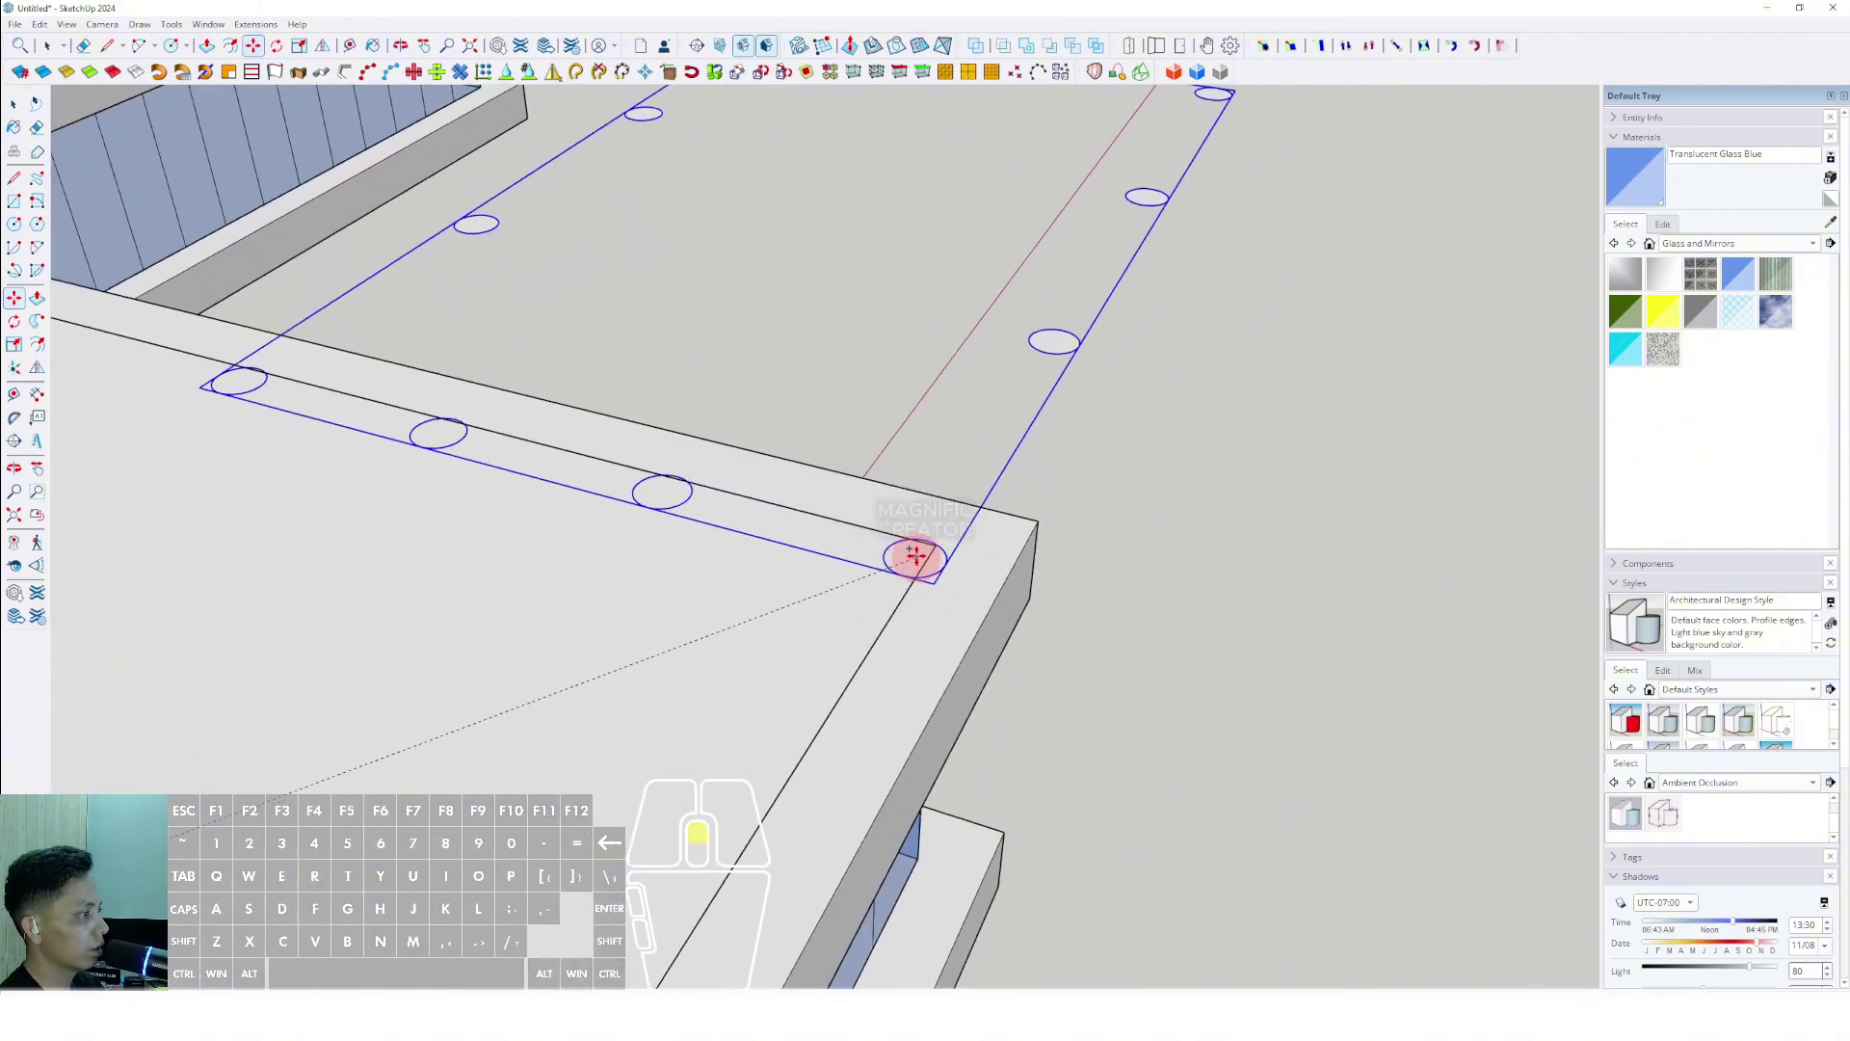
left_click(937, 546)
Rotate the fourth arm's circle group about its border corner to line it up with the last arm's border.
key("space")
scroll(936, 546, "up", 1)
key("q")
left_click(935, 547)
key("space")
key("q")
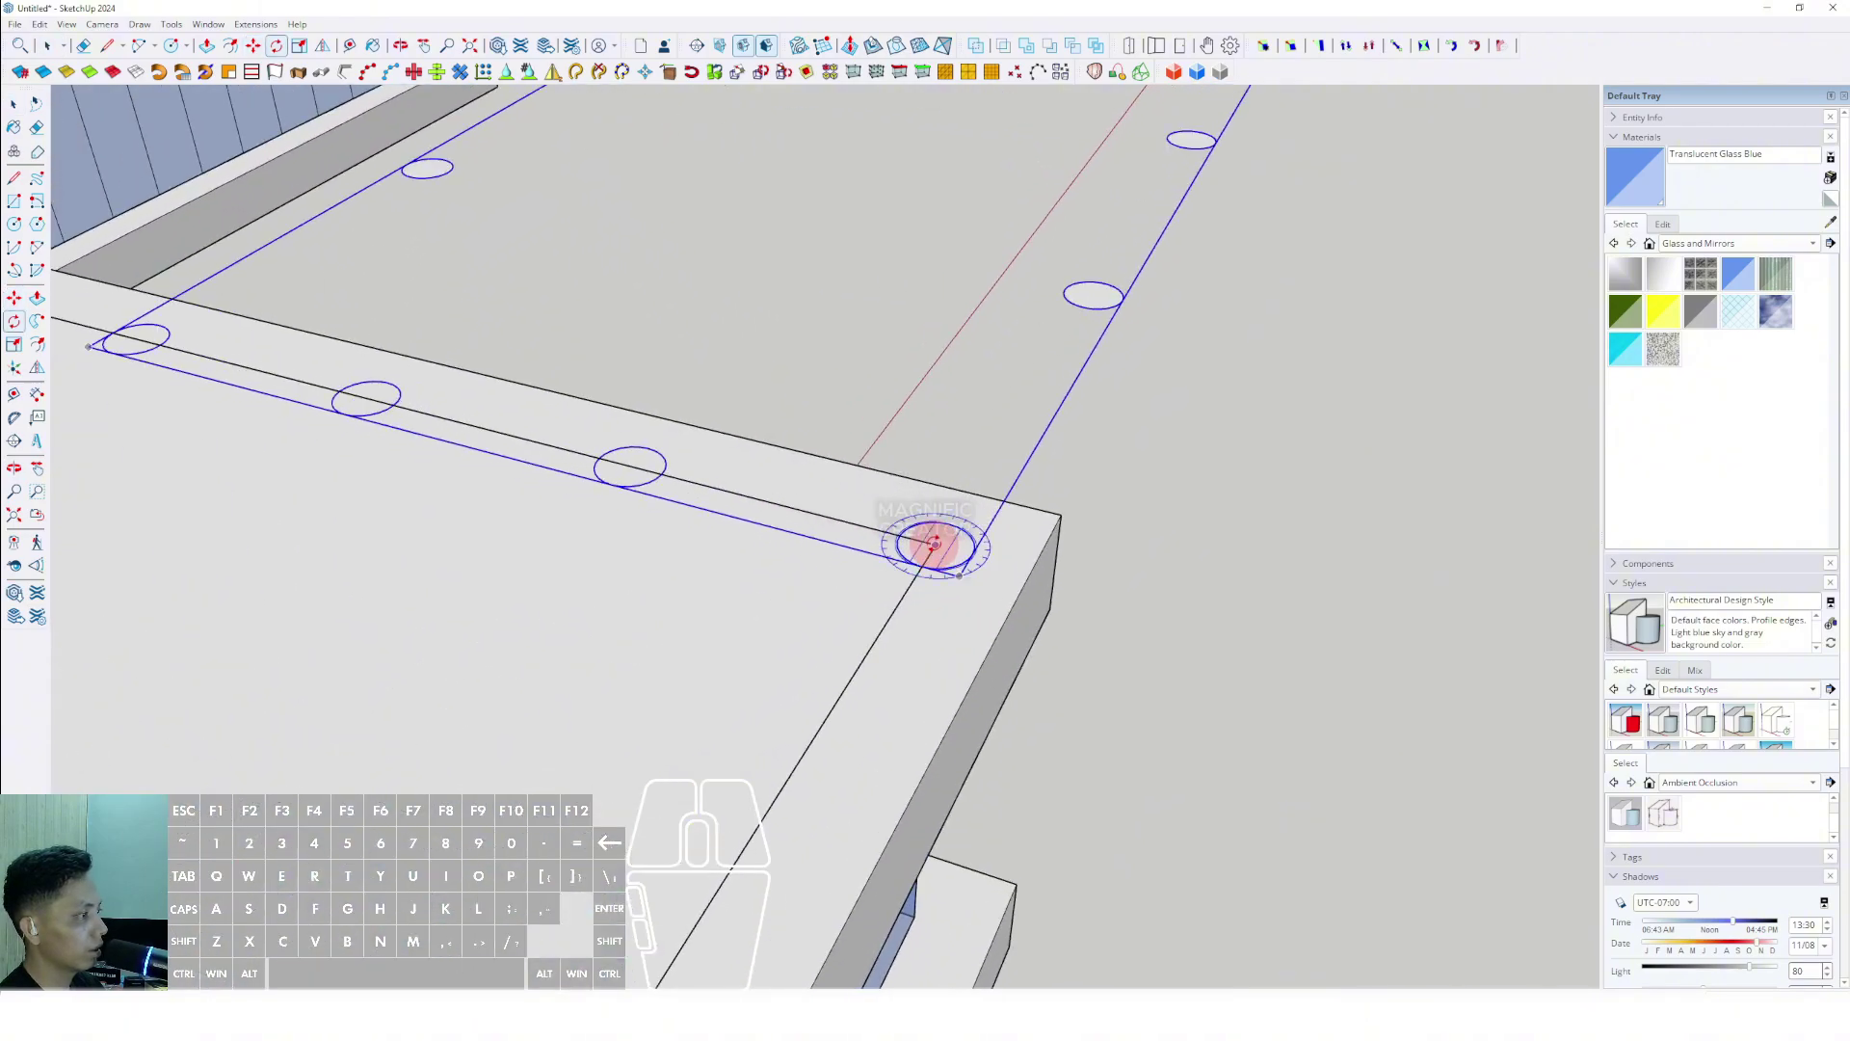
left_click(840, 519)
left_click(880, 628)
key("space")
Open the fourth arm's circle group and the circle component beside the rounded corner for editing.
scroll(896, 548, "down", 9)
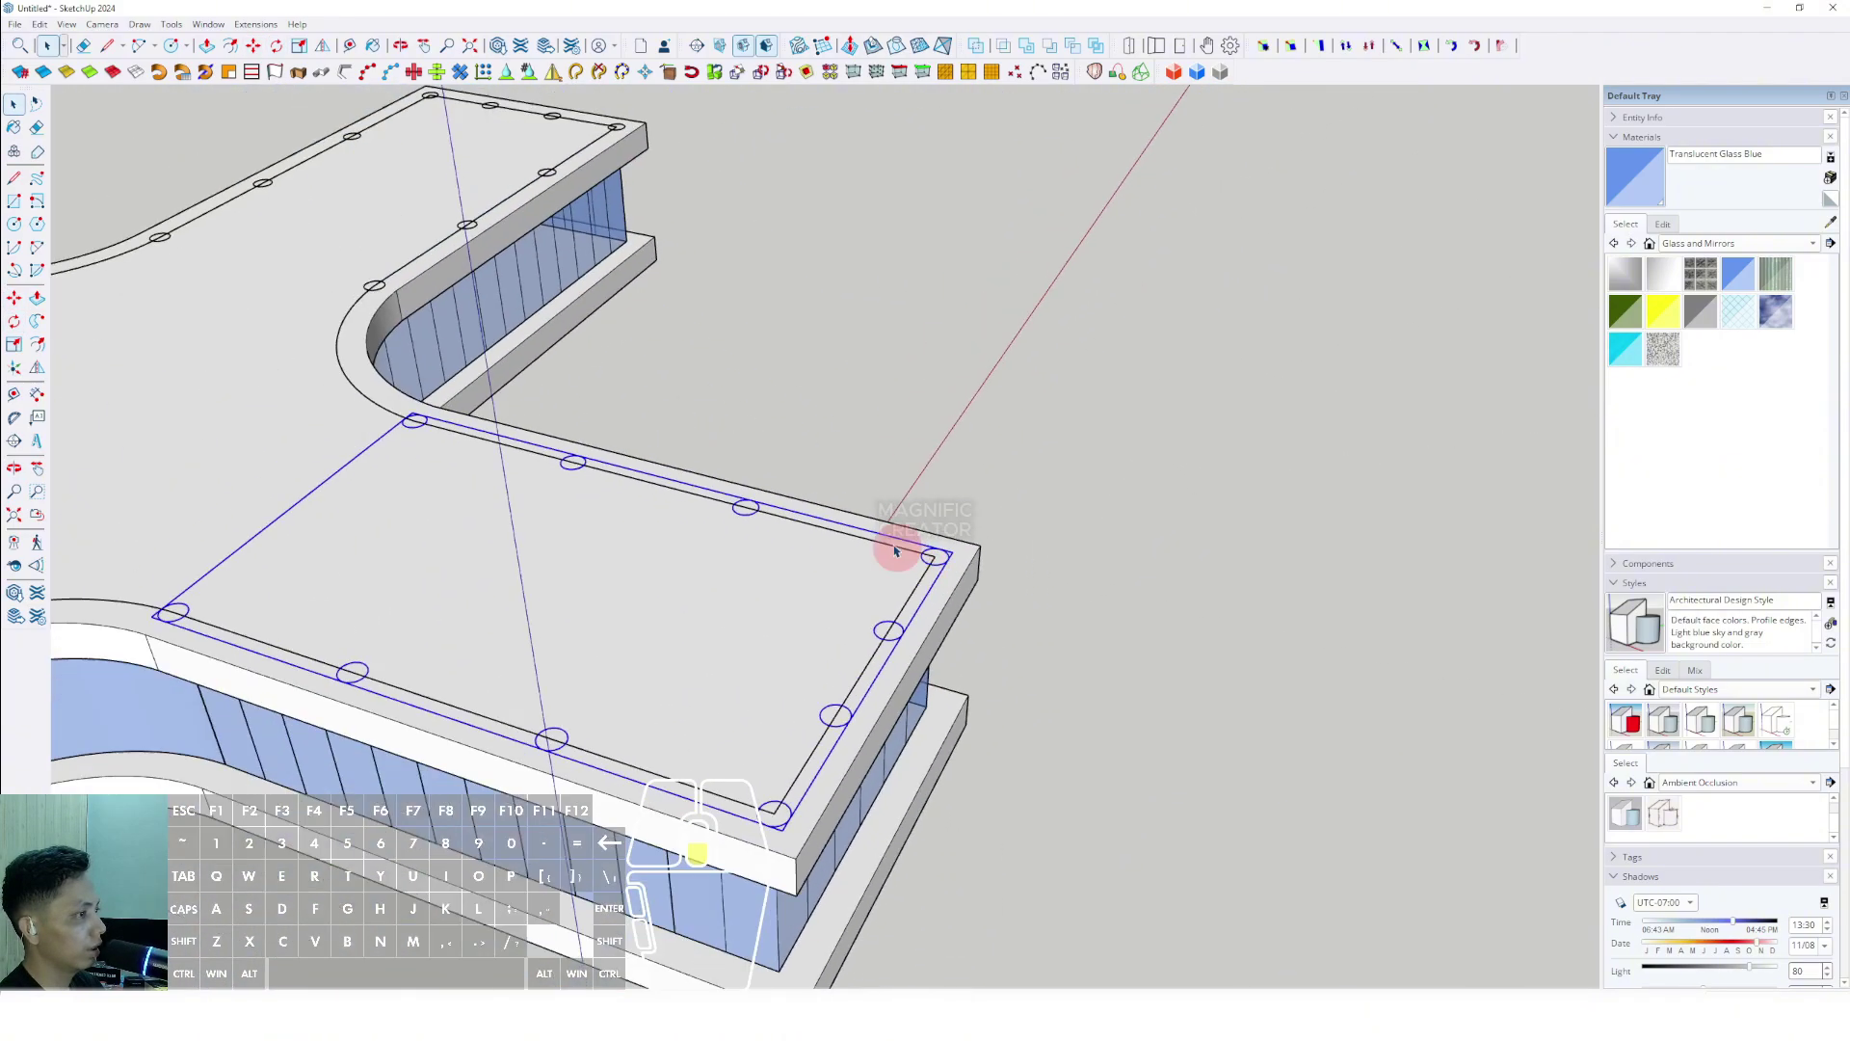
middle_click_drag(636, 601, 826, 495)
scroll(826, 501, "up", 8)
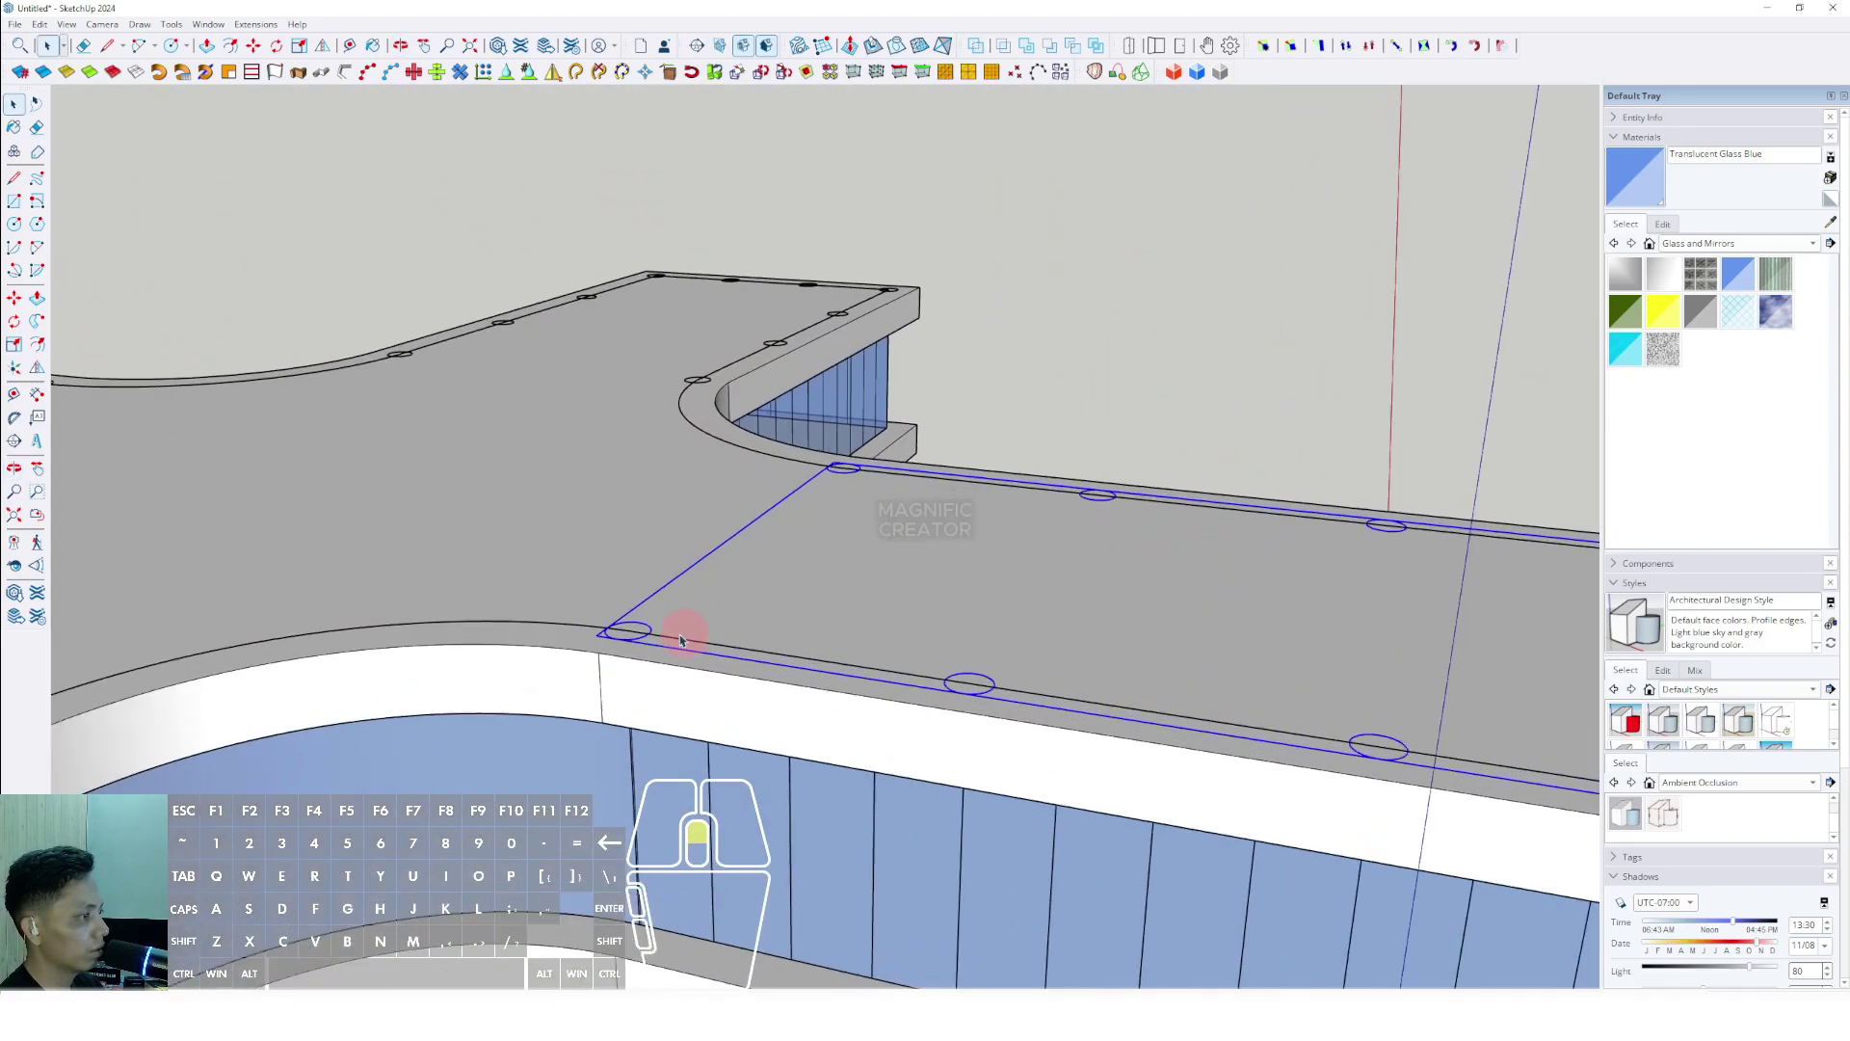
scroll(680, 639, "up", 1)
double_click(641, 628)
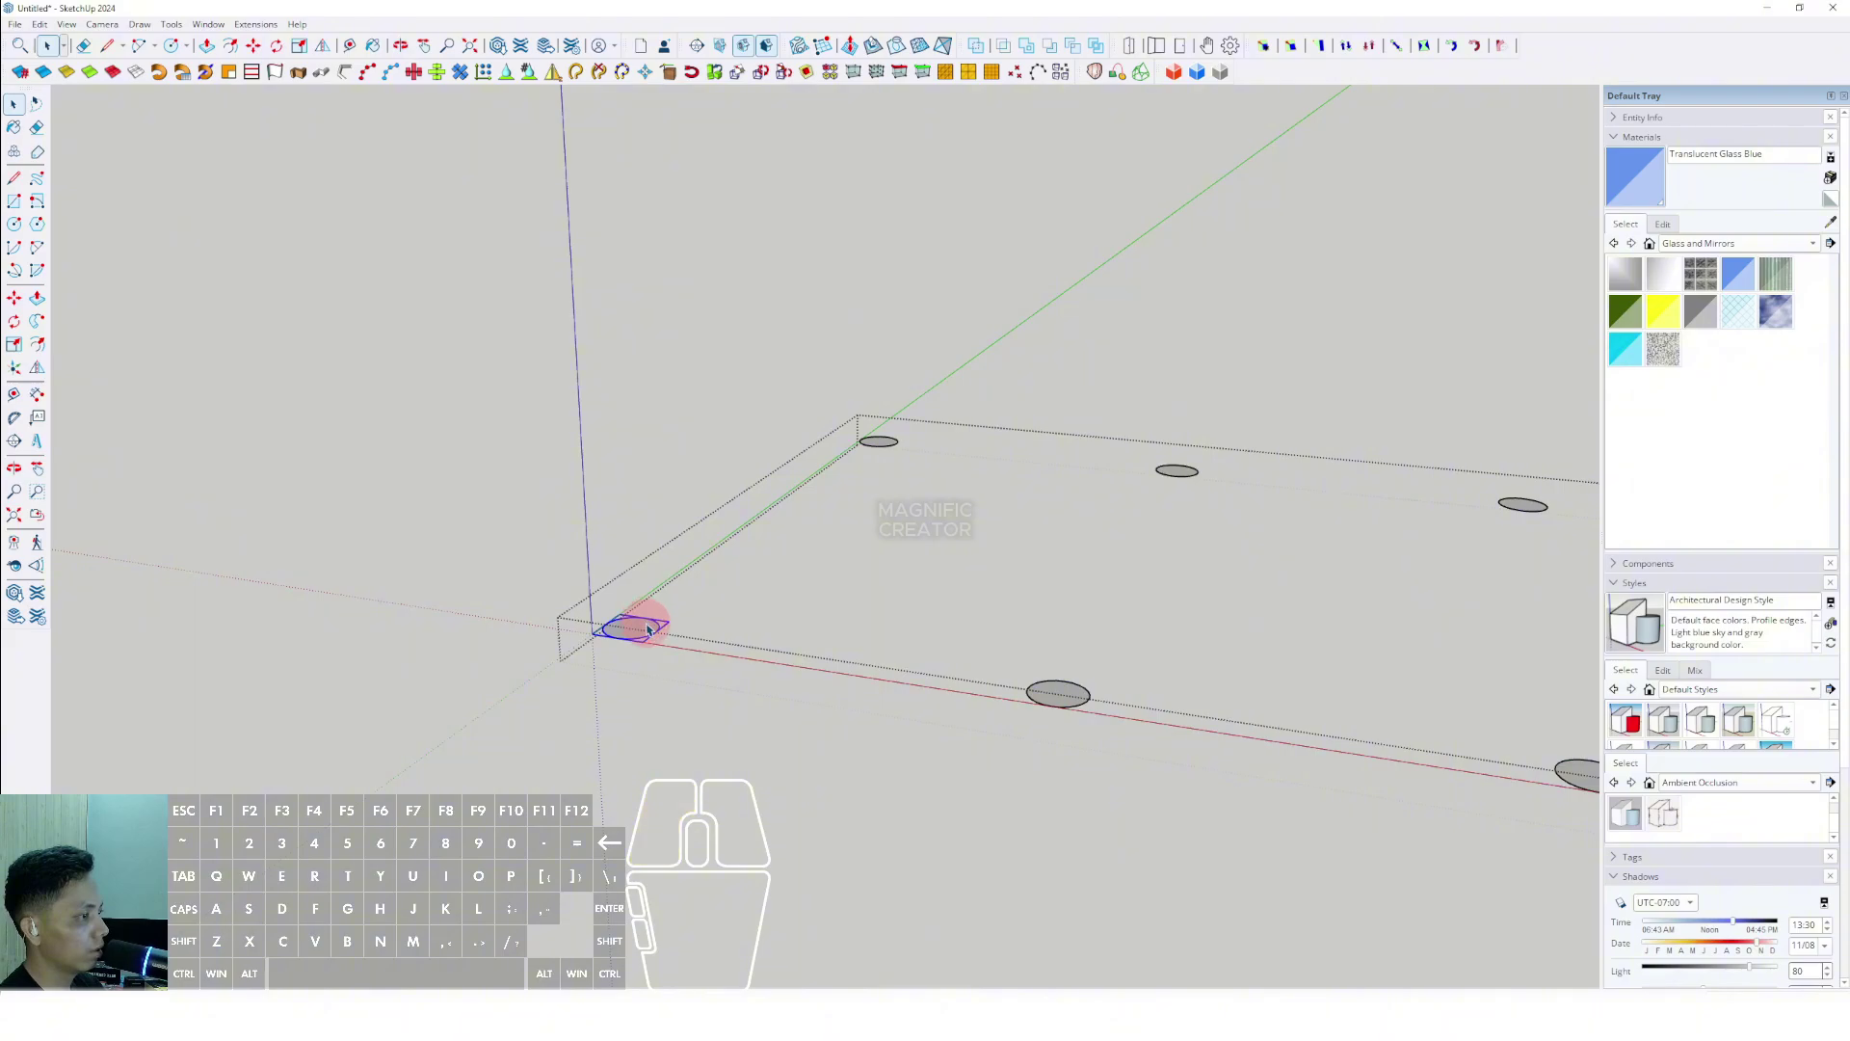
double_click(648, 629)
Extrude the circle face down past both slabs to form round columns extending below the building, and leave component editing.
left_click(634, 629)
key("v")
left_click(634, 632)
scroll(650, 766, "down", 5)
middle_click_drag(655, 790, 898, 446, "shift")
scroll(781, 471, "down", 3)
key("i")
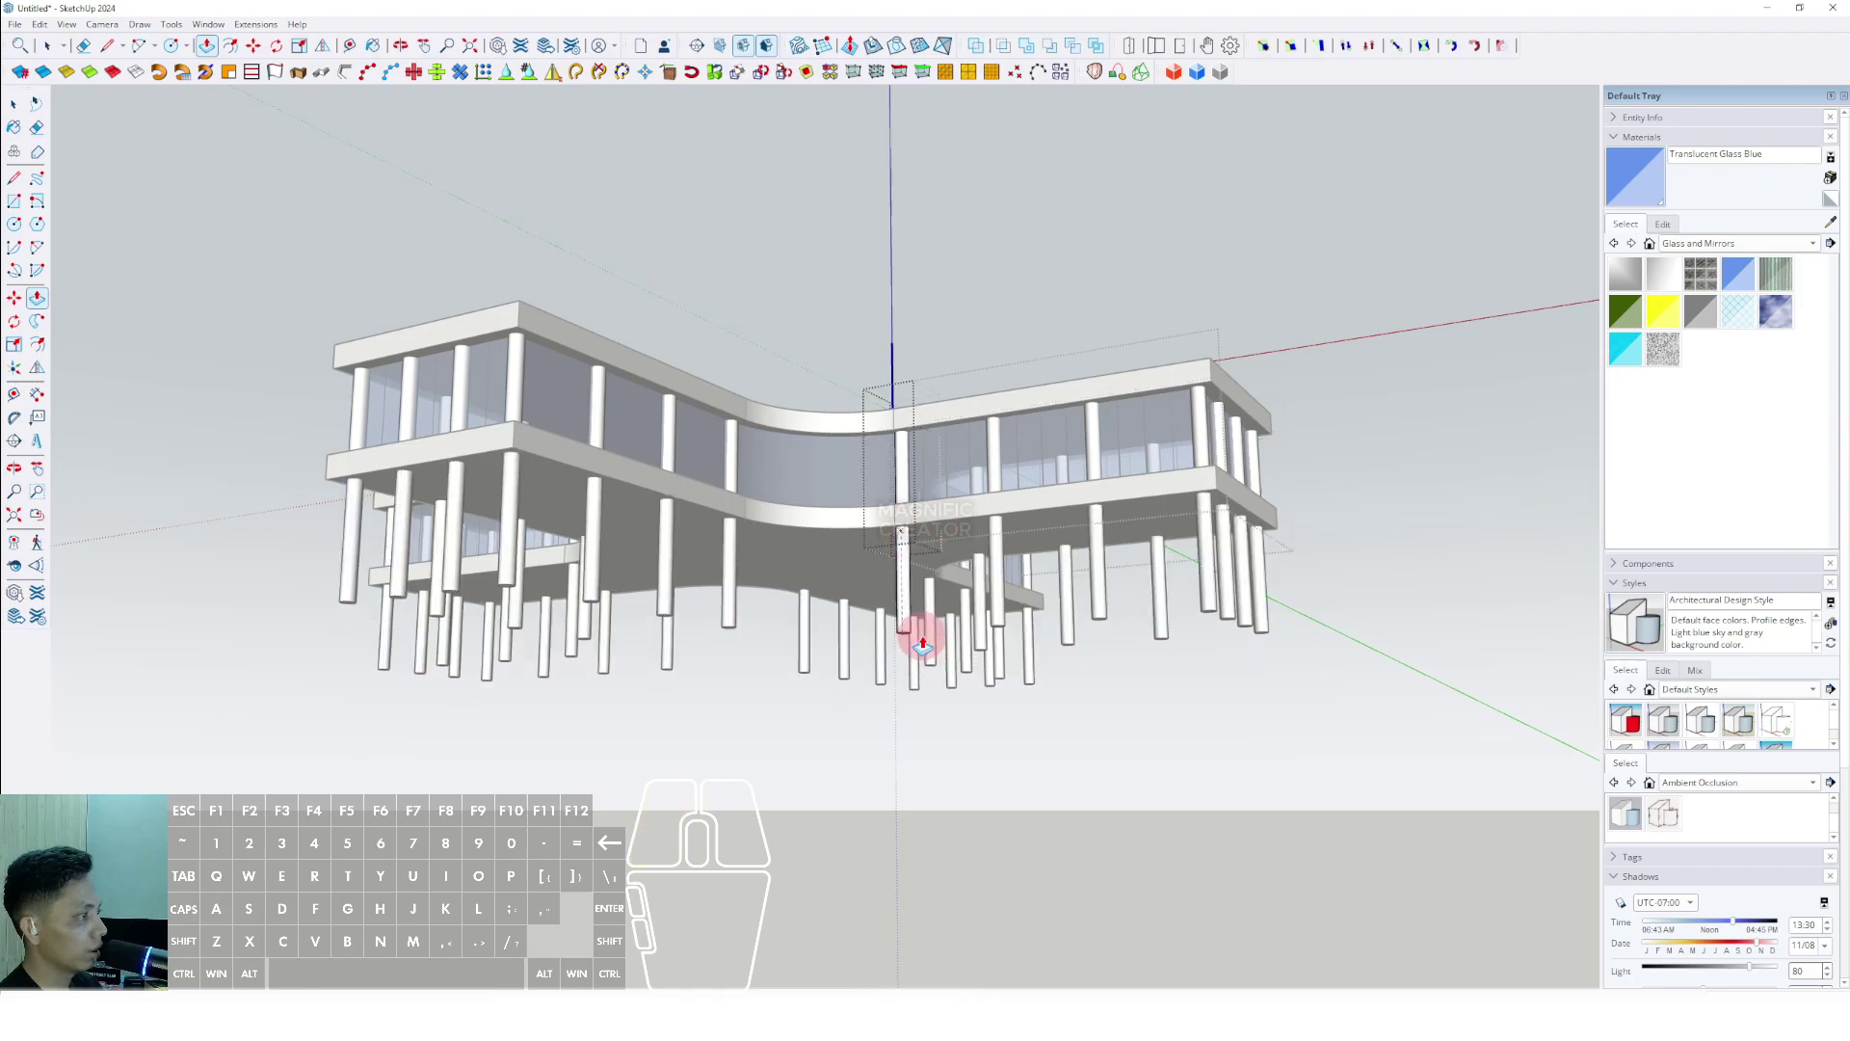
middle_click_drag(933, 649, 1086, 661)
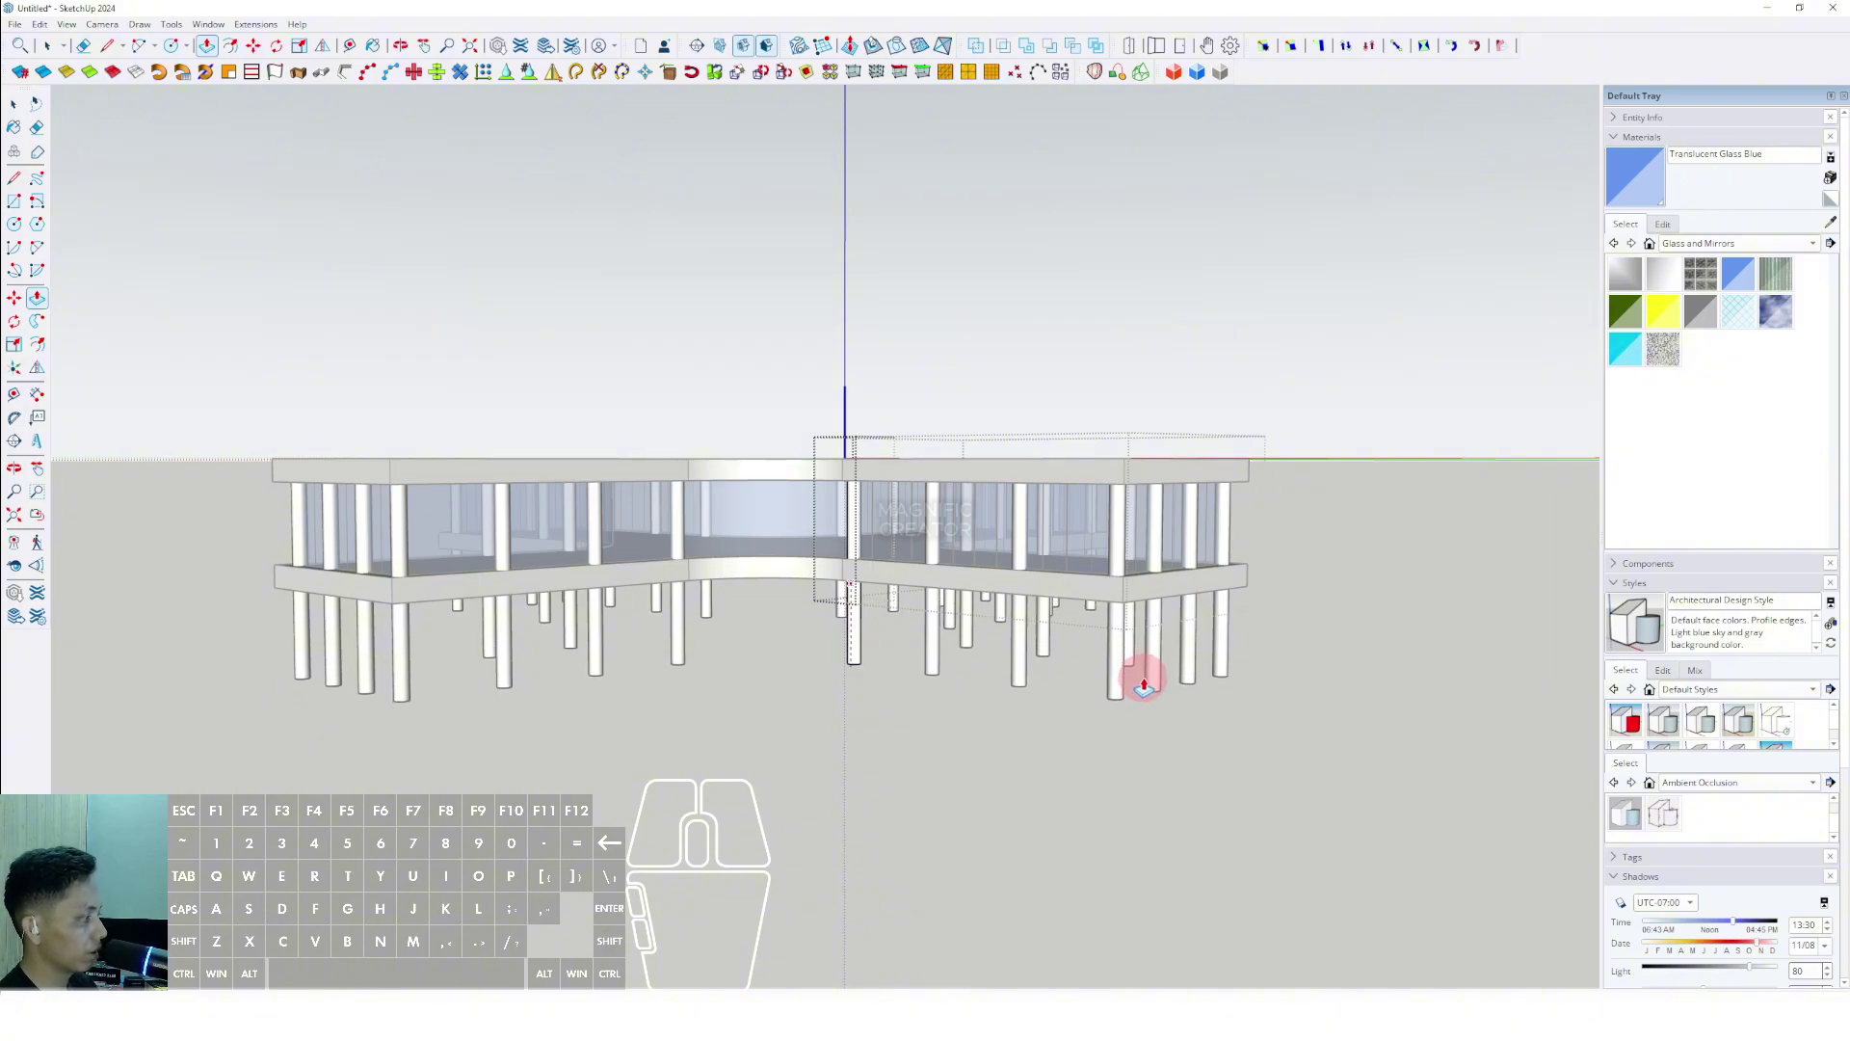
key("space")
middle_click_drag(1140, 674, 785, 551)
left_click(1337, 418)
Draw a rectangle at the centre of the lower slab's underside, where the four arms meet.
middle_click_drag(1338, 418, 789, 515)
scroll(685, 609, "up", 4)
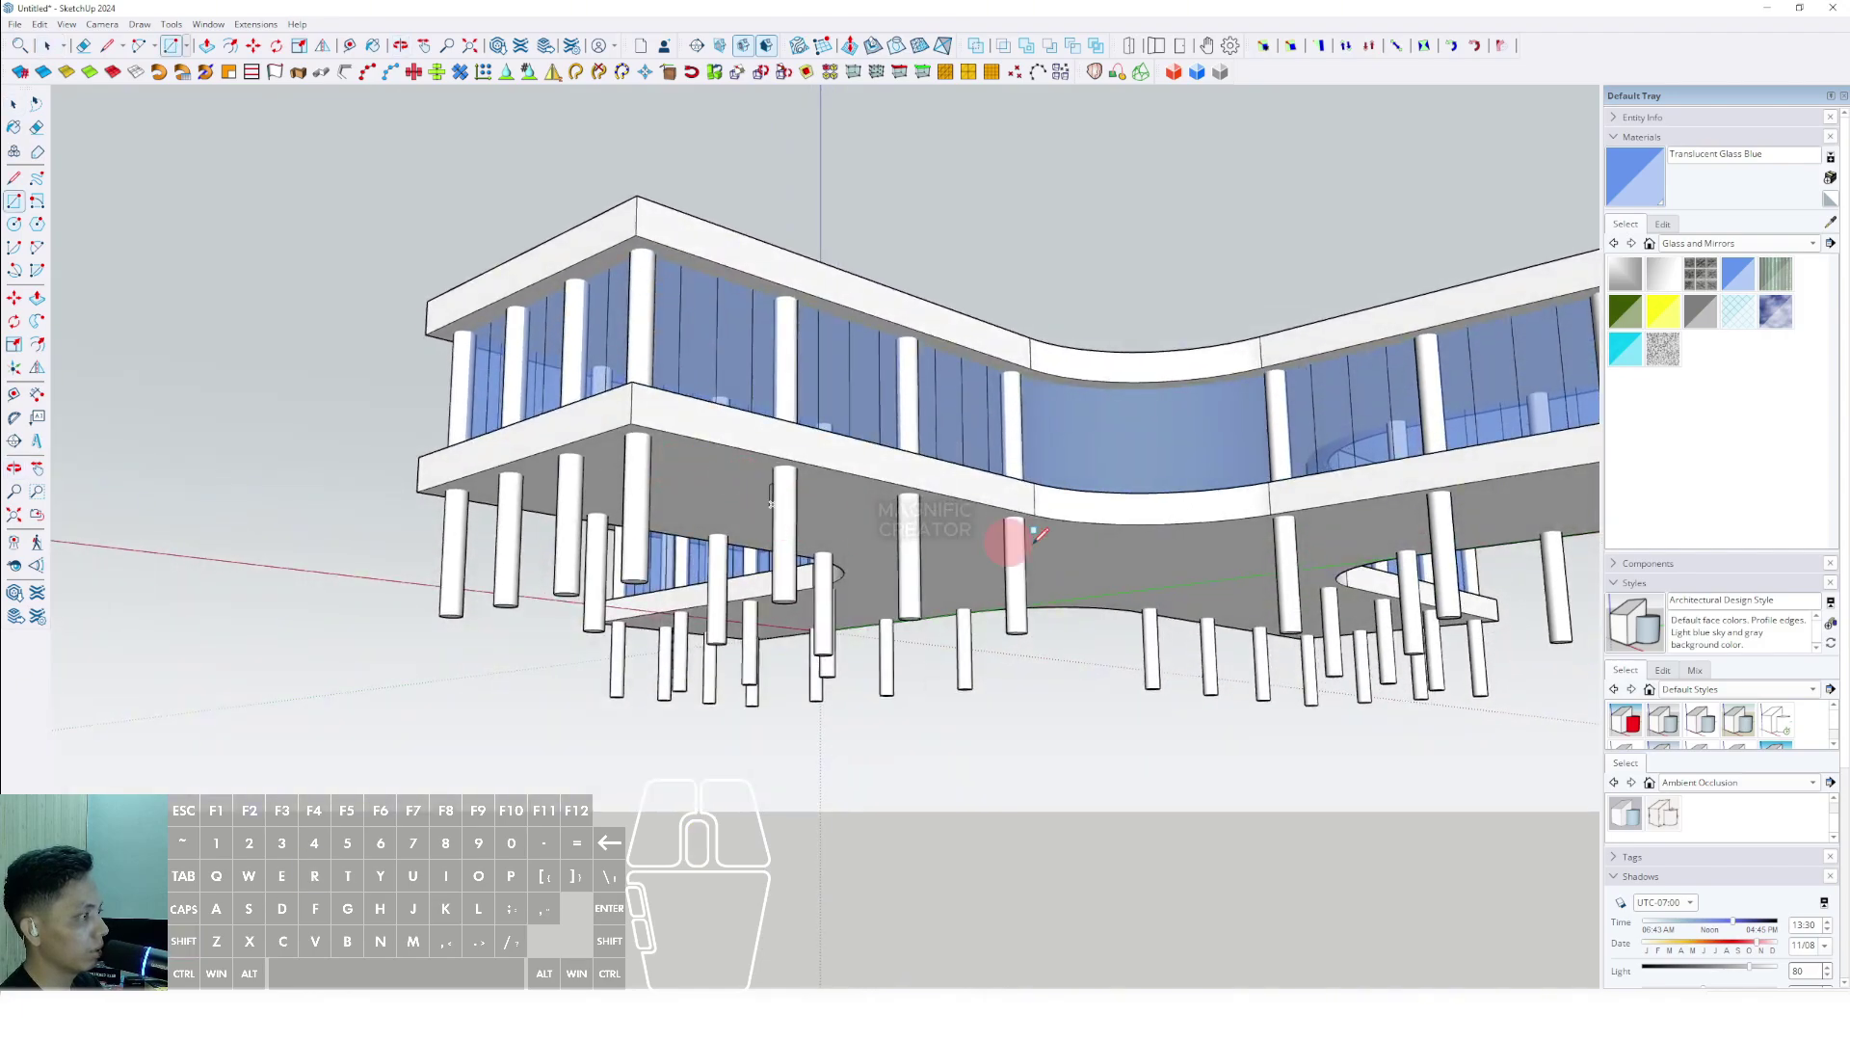
middle_click_drag(1039, 533, 826, 327)
key("r")
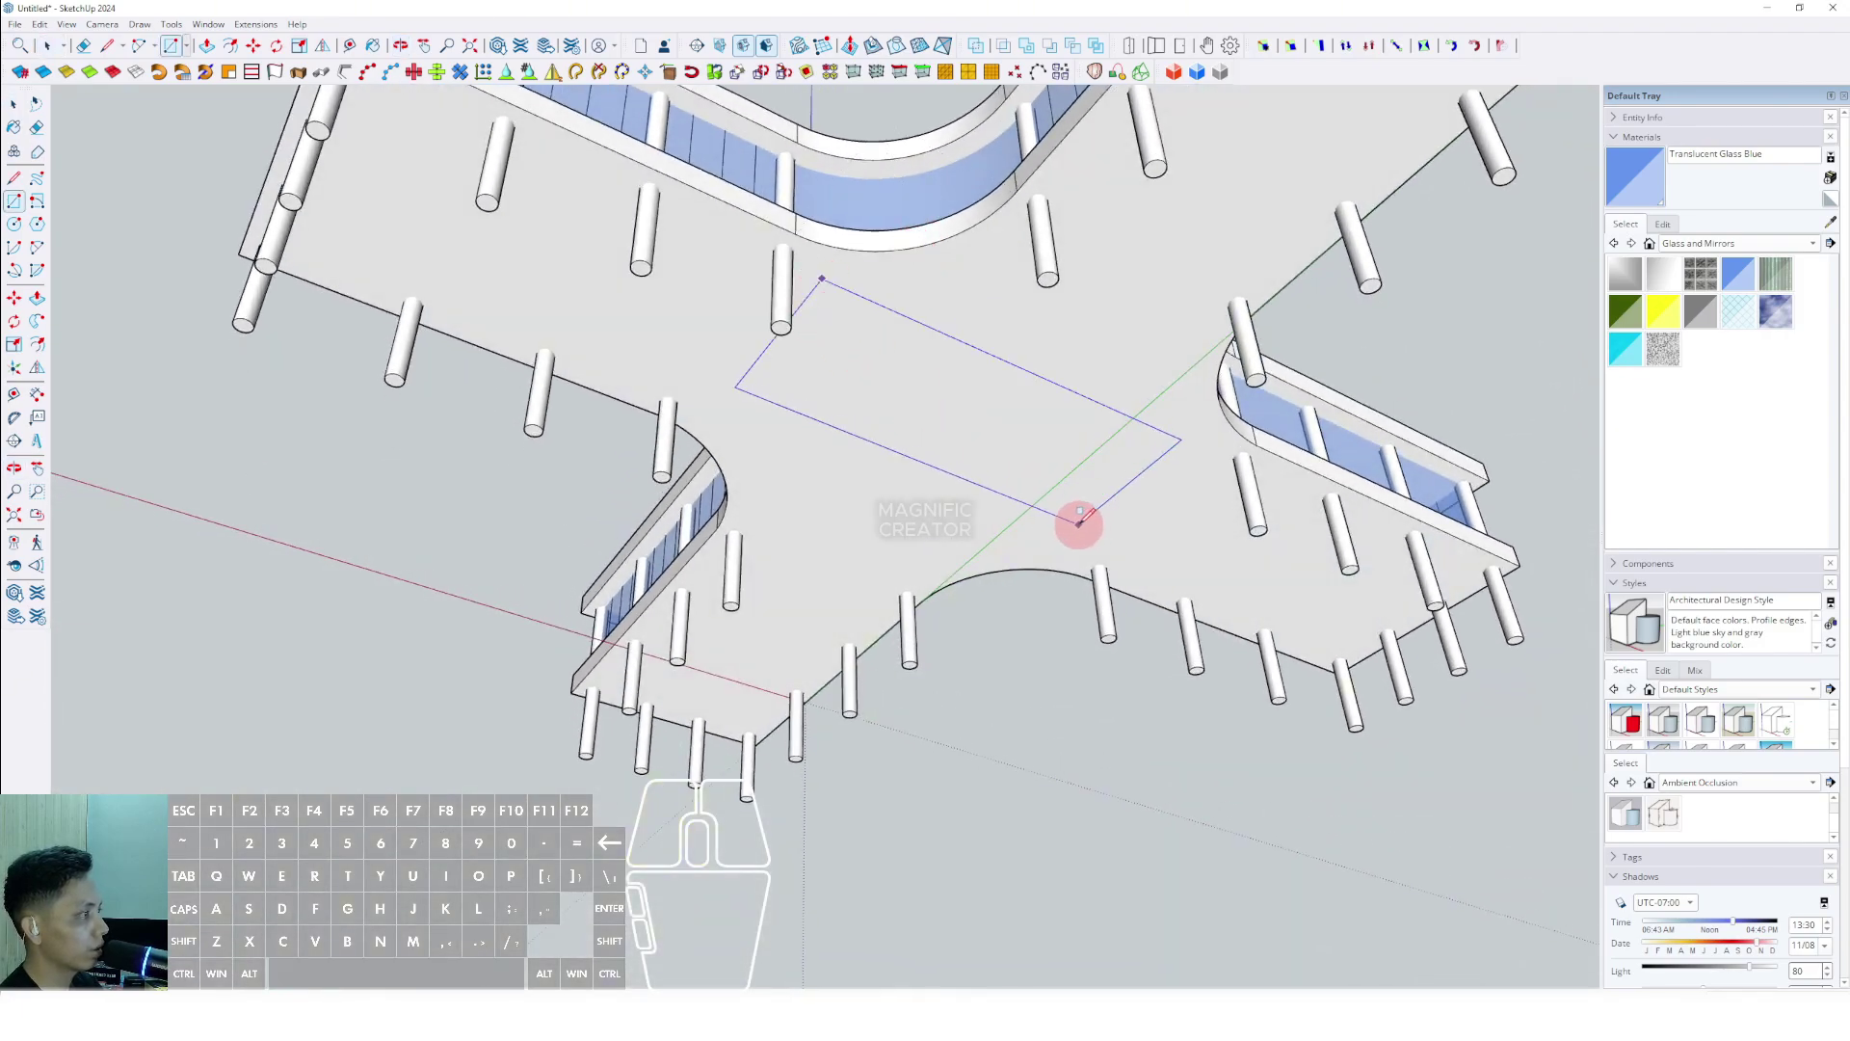
key("space")
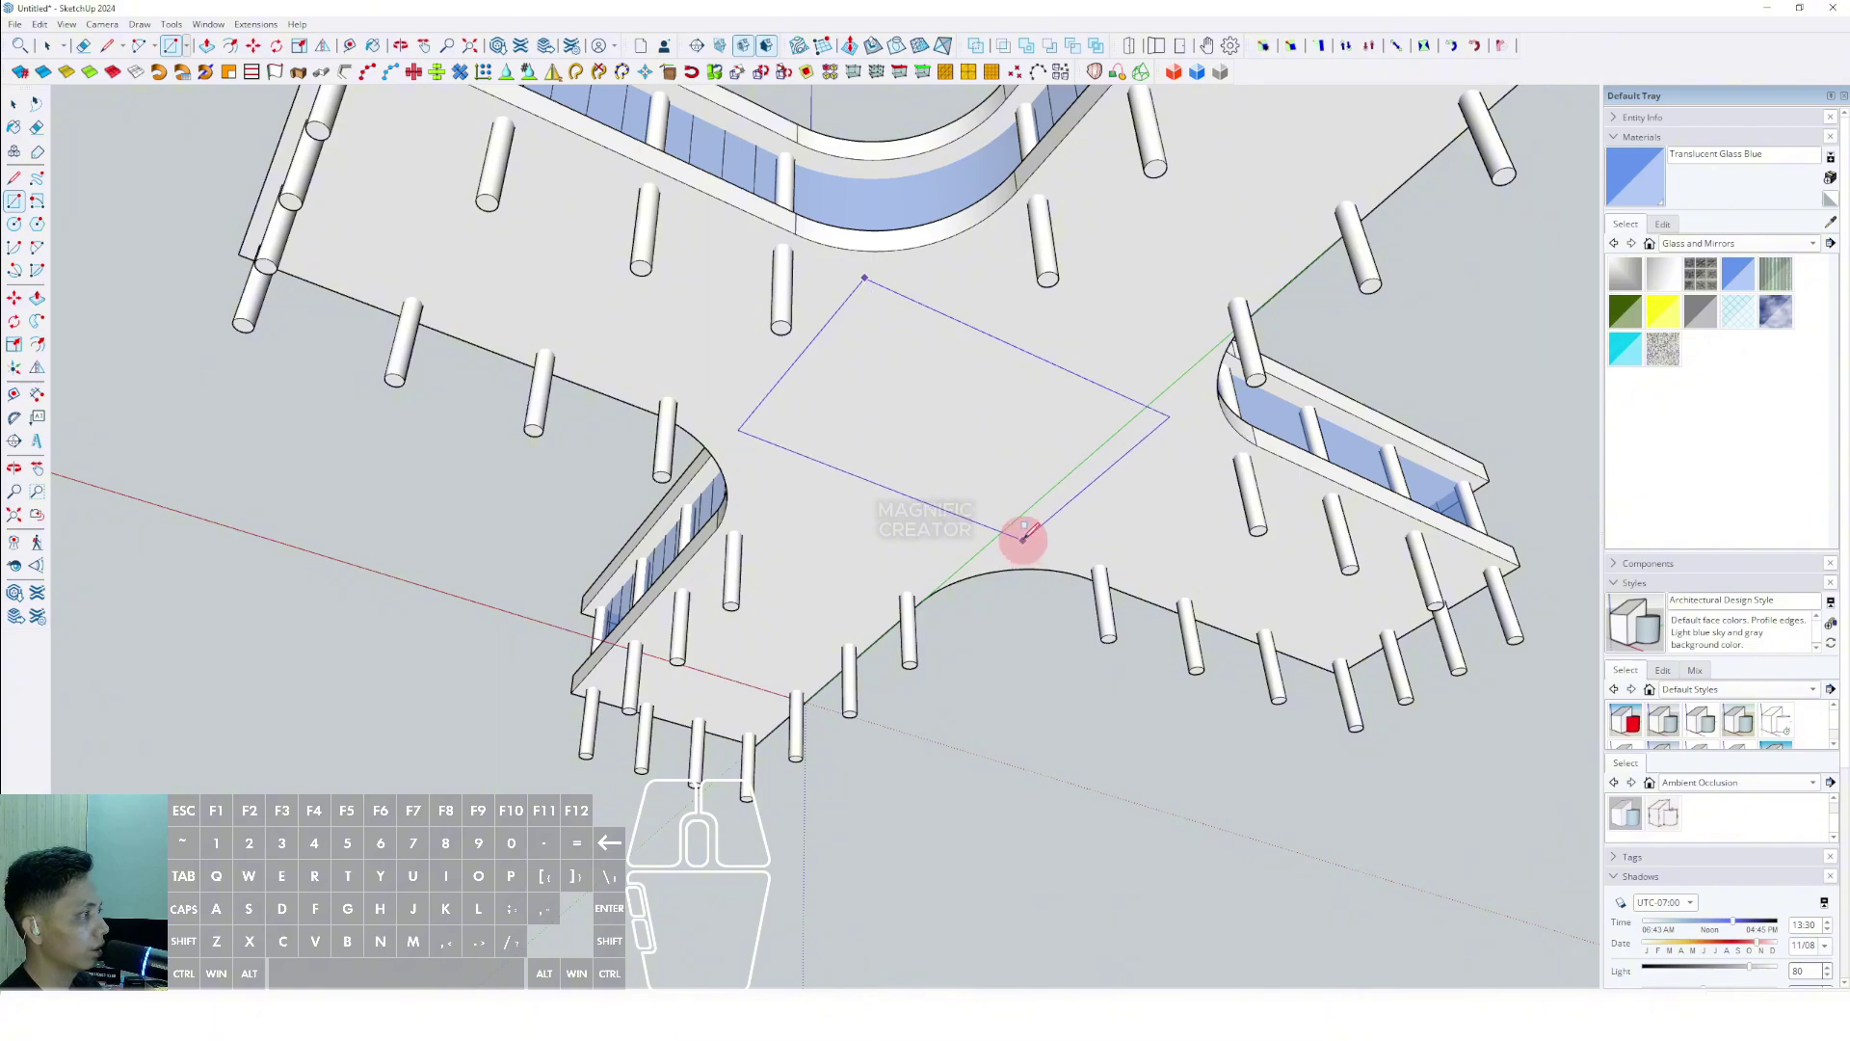
left_click(1023, 540)
Extrude the central rectangle down to the level of the column bases.
key("space")
key("p")
left_click(954, 377)
left_click(1046, 283)
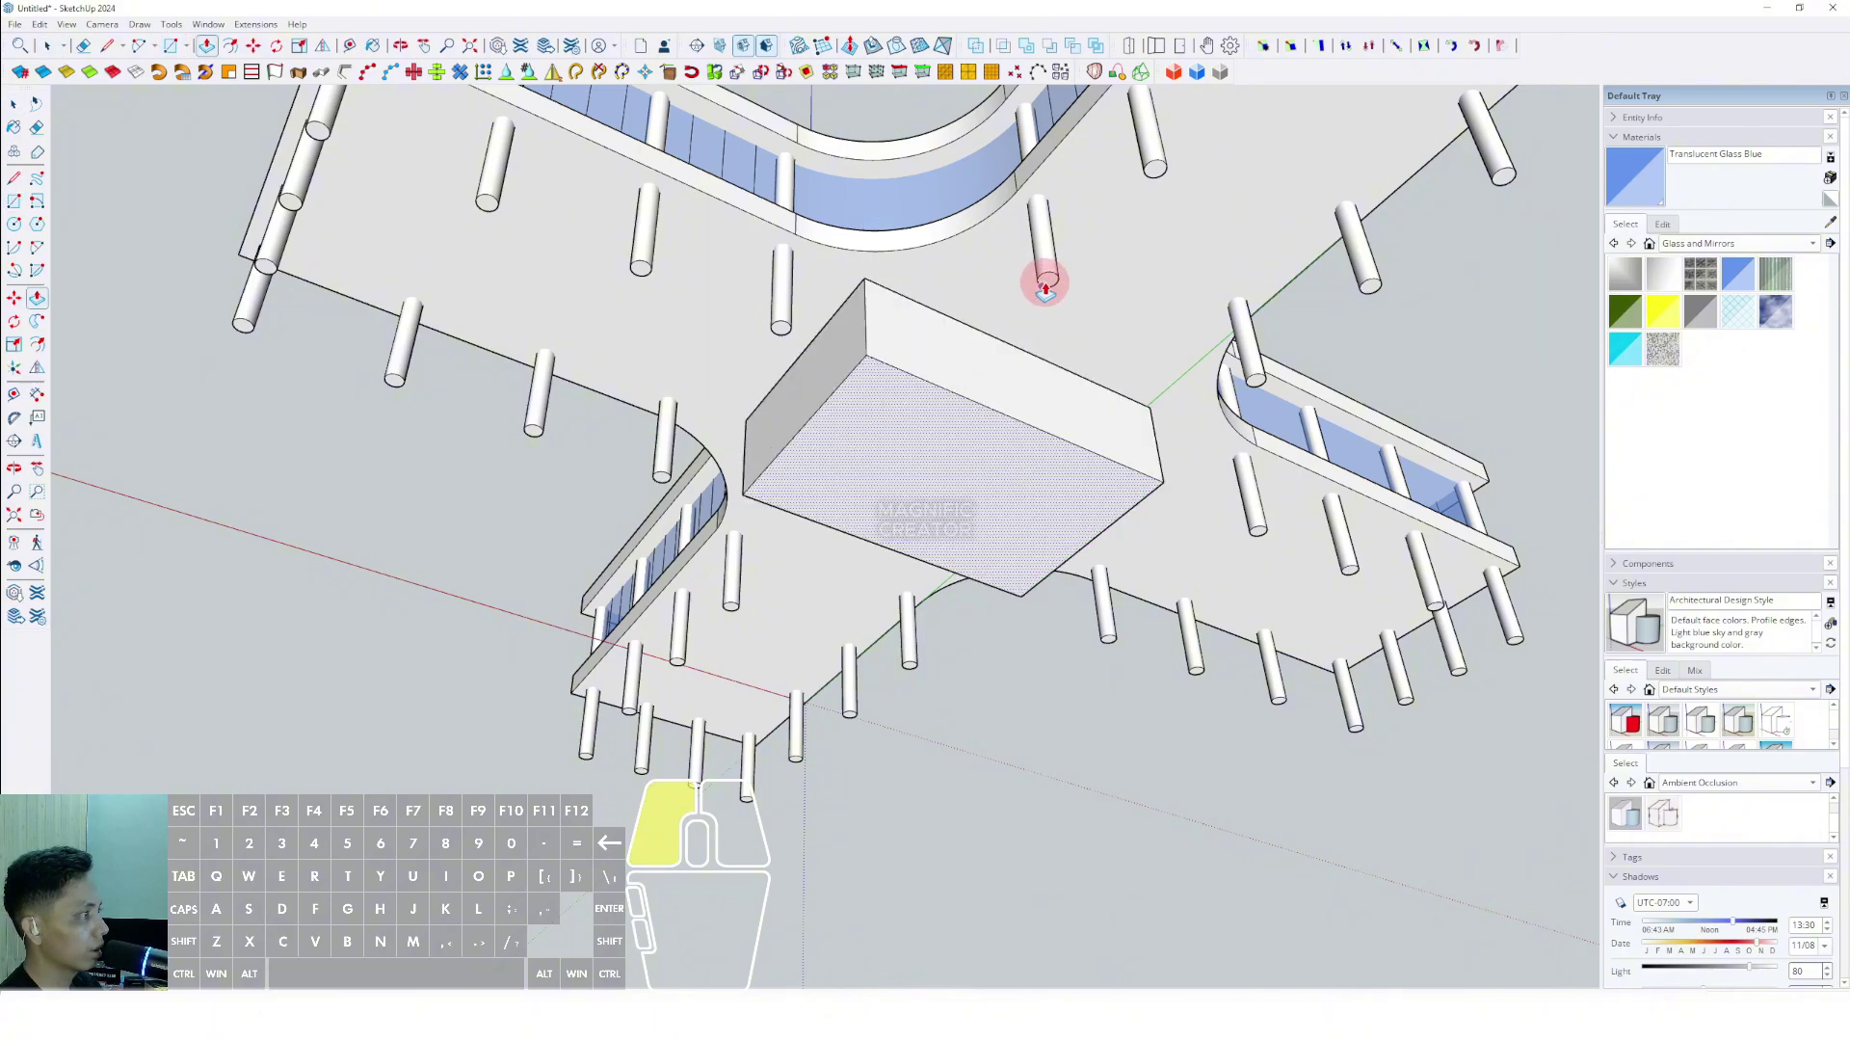
Select the whole central block with all its faces and edges and make it a group.
key("space")
triple_click(896, 402)
right_click(896, 402)
left_click(917, 536)
Draw a large rectangle on the ground extending around the whole building.
middle_click_drag(906, 369, 1022, 429)
scroll(906, 612, "down", 3)
scroll(756, 568, "down", 4)
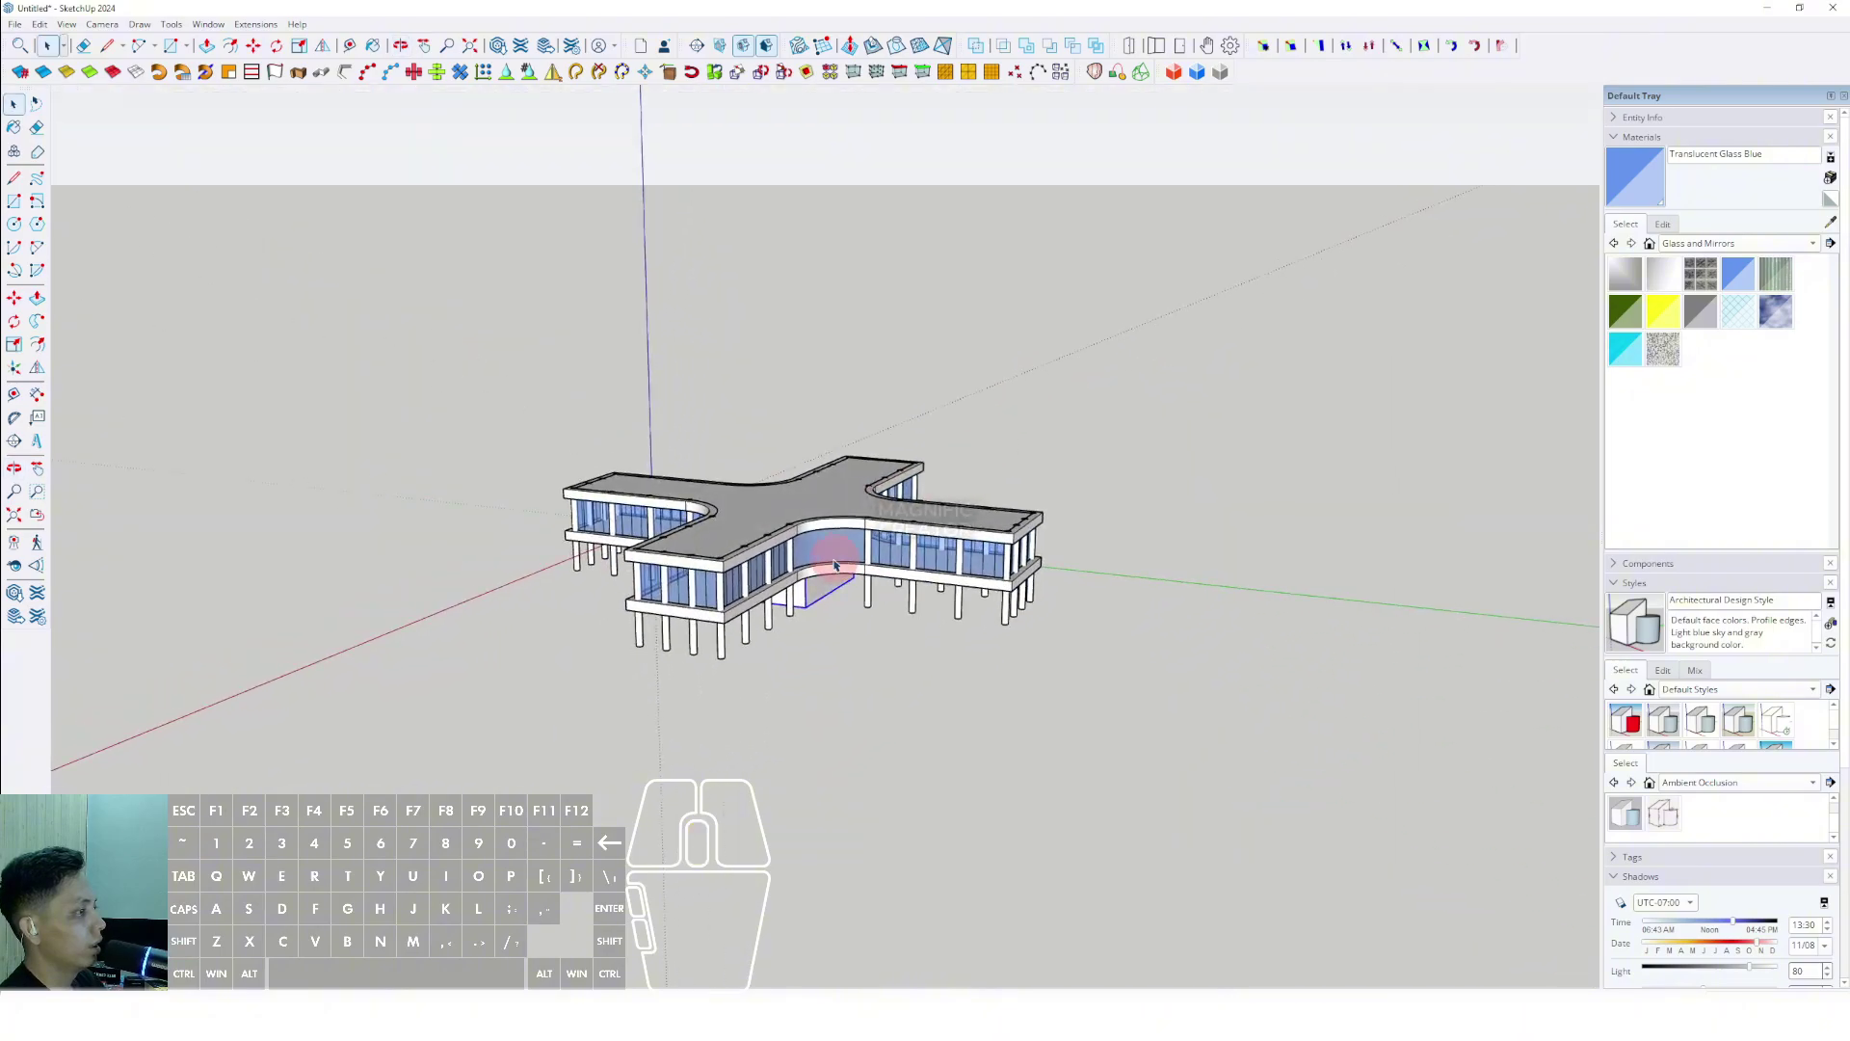
scroll(819, 549, "up", 4)
middle_click_drag(800, 532, 755, 586, "shift")
scroll(779, 539, "down", 3)
scroll(742, 508, "down", 3)
key("r")
left_click(398, 304)
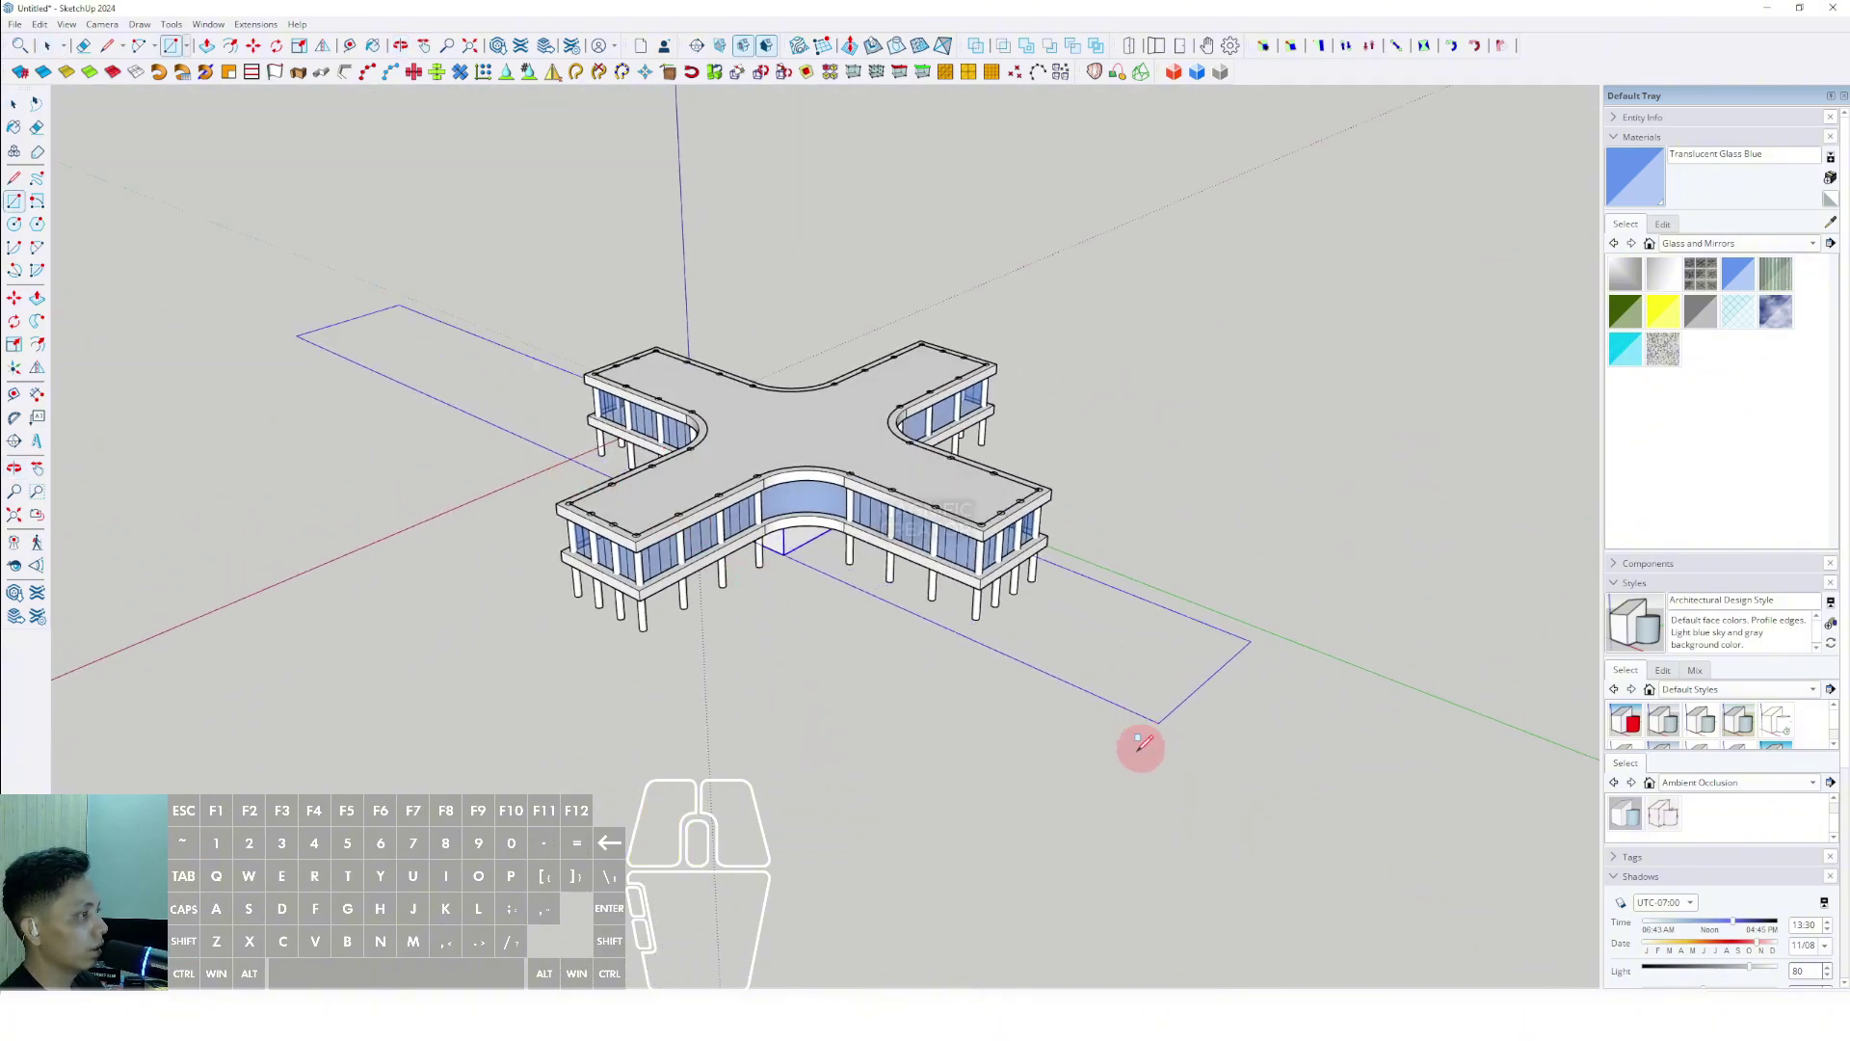
key("r")
left_click(268, 496)
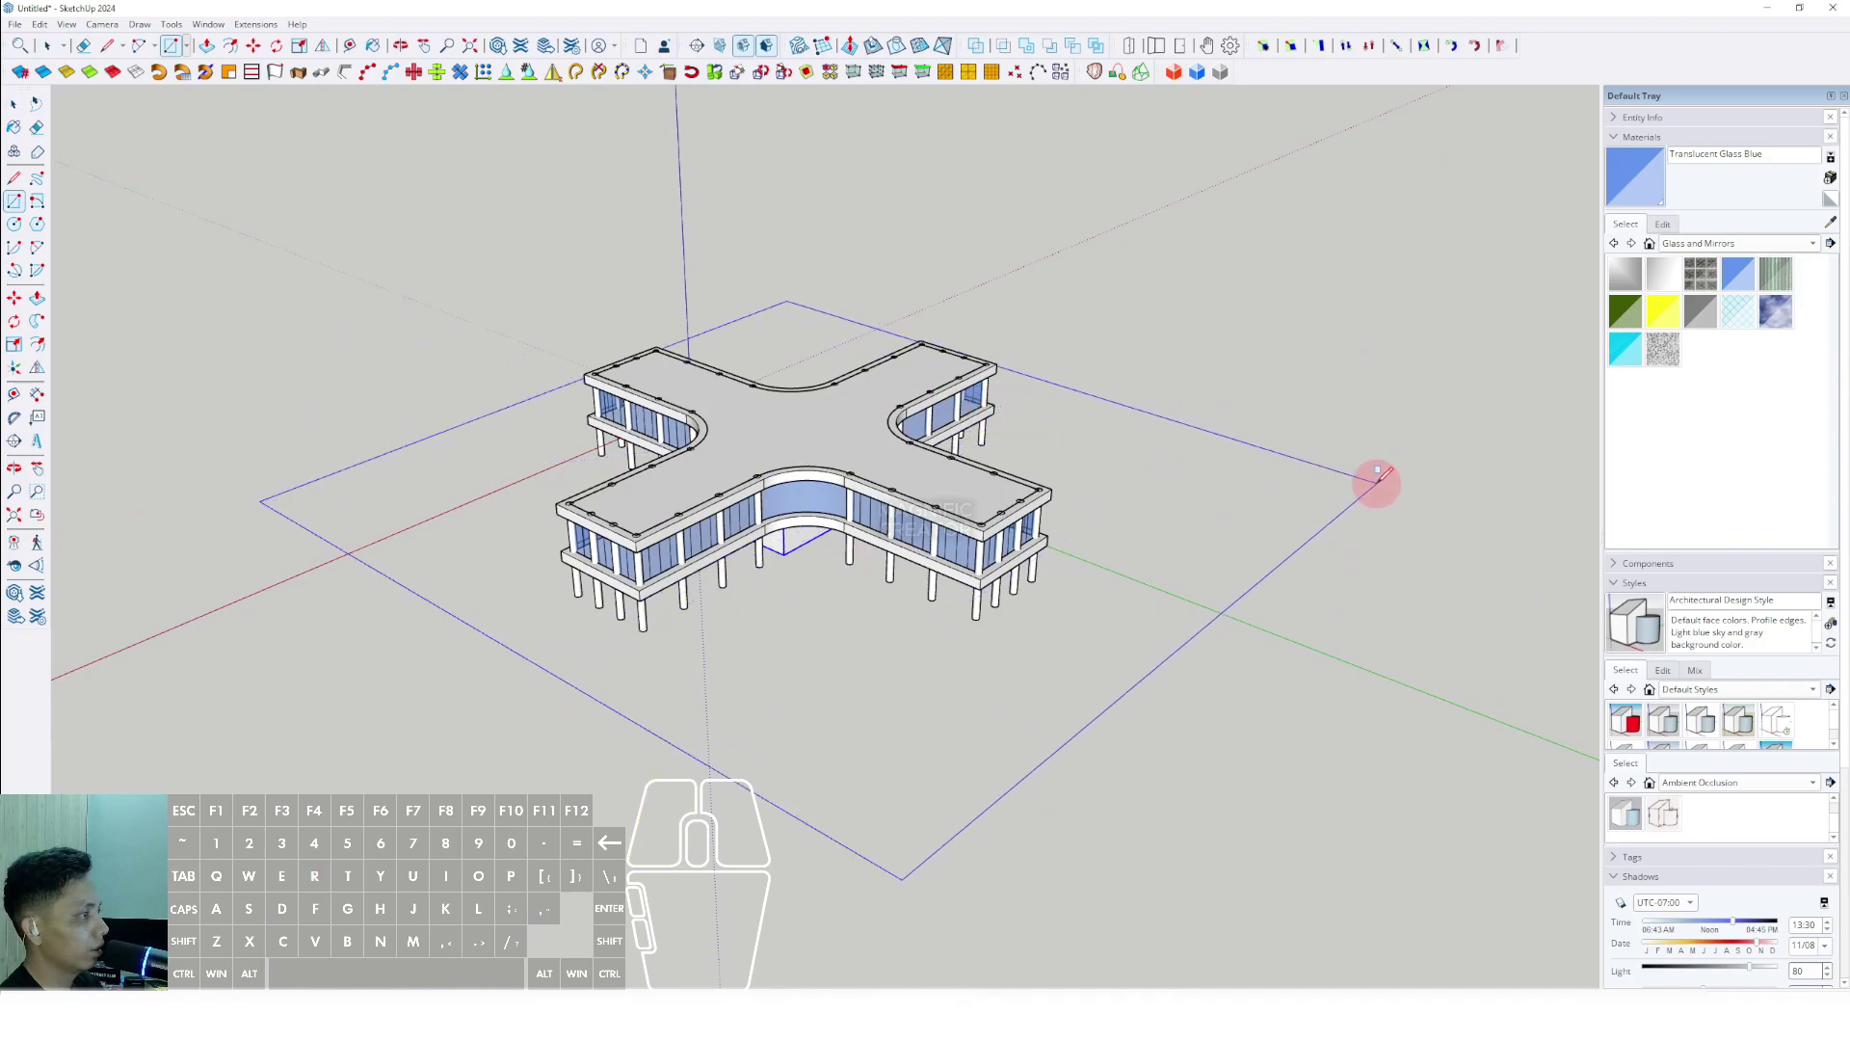
left_click(1380, 482)
Select the large ground rectangle with its edges and remove it from view.
mouse_move(772, 698)
middle_mouse_down()
mouse_move(688, 474)
mouse_move(727, 439)
mouse_move(925, 692)
mouse_move(968, 682)
middle_mouse_up()
key("space")
scroll(1161, 578, "down", 2)
double_click(1202, 518)
key("e")
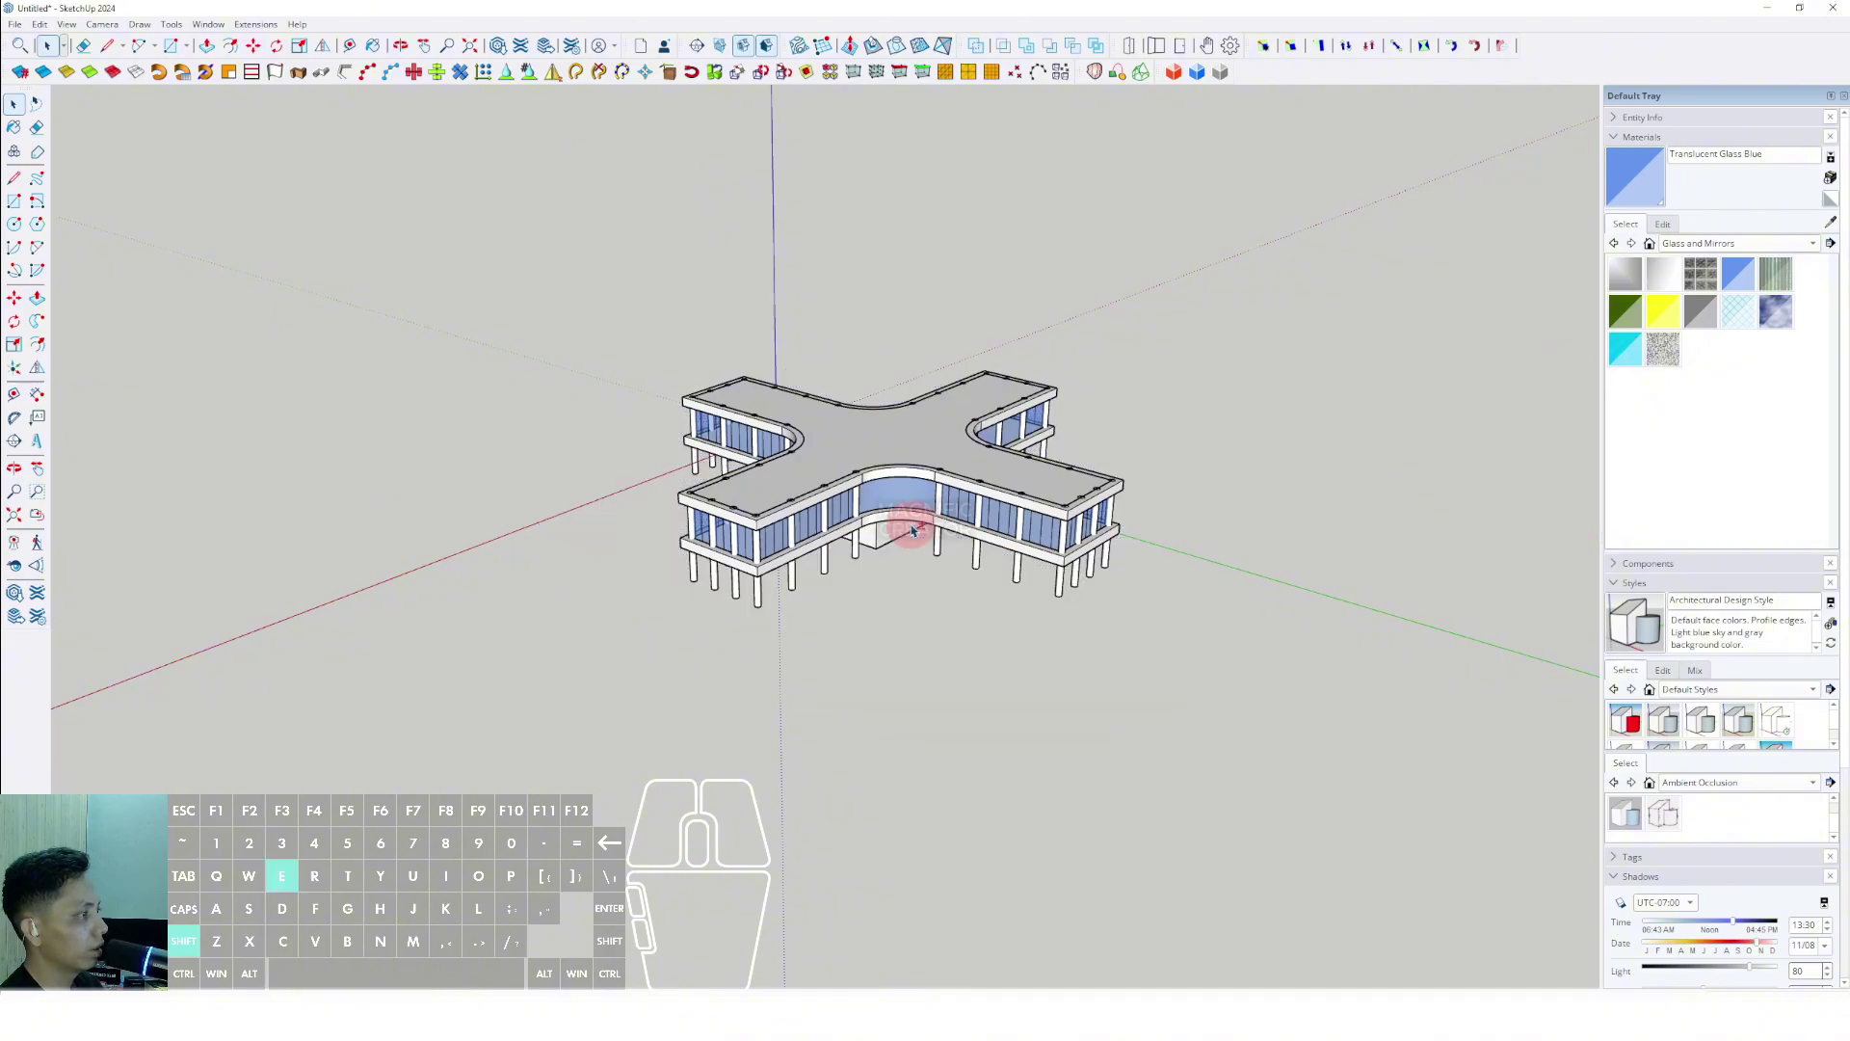
Try a triangulated grid surface as the ground beneath the building and clear it from view.
mouse_move(880, 529)
middle_mouse_down()
mouse_move(859, 467)
mouse_move(755, 379)
mouse_move(641, 451)
mouse_move(665, 424)
middle_mouse_up()
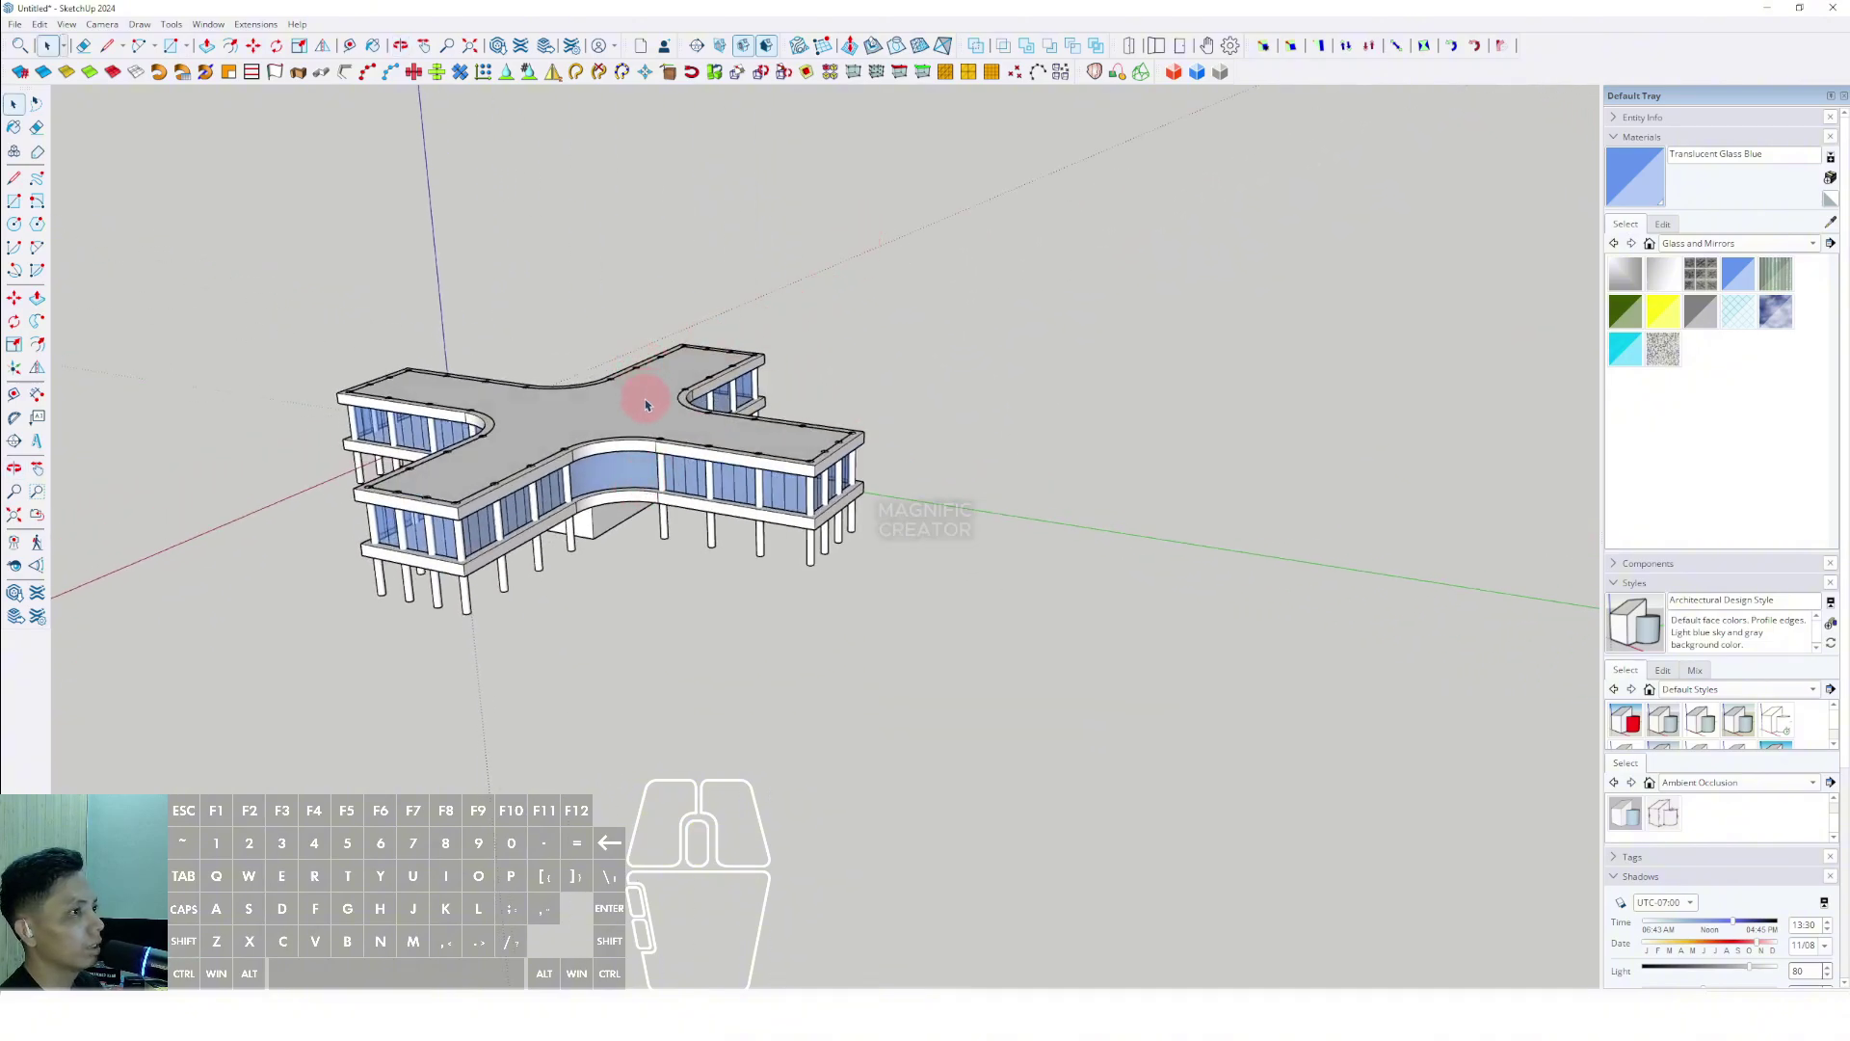
left_click(169, 23)
left_click(67, 24)
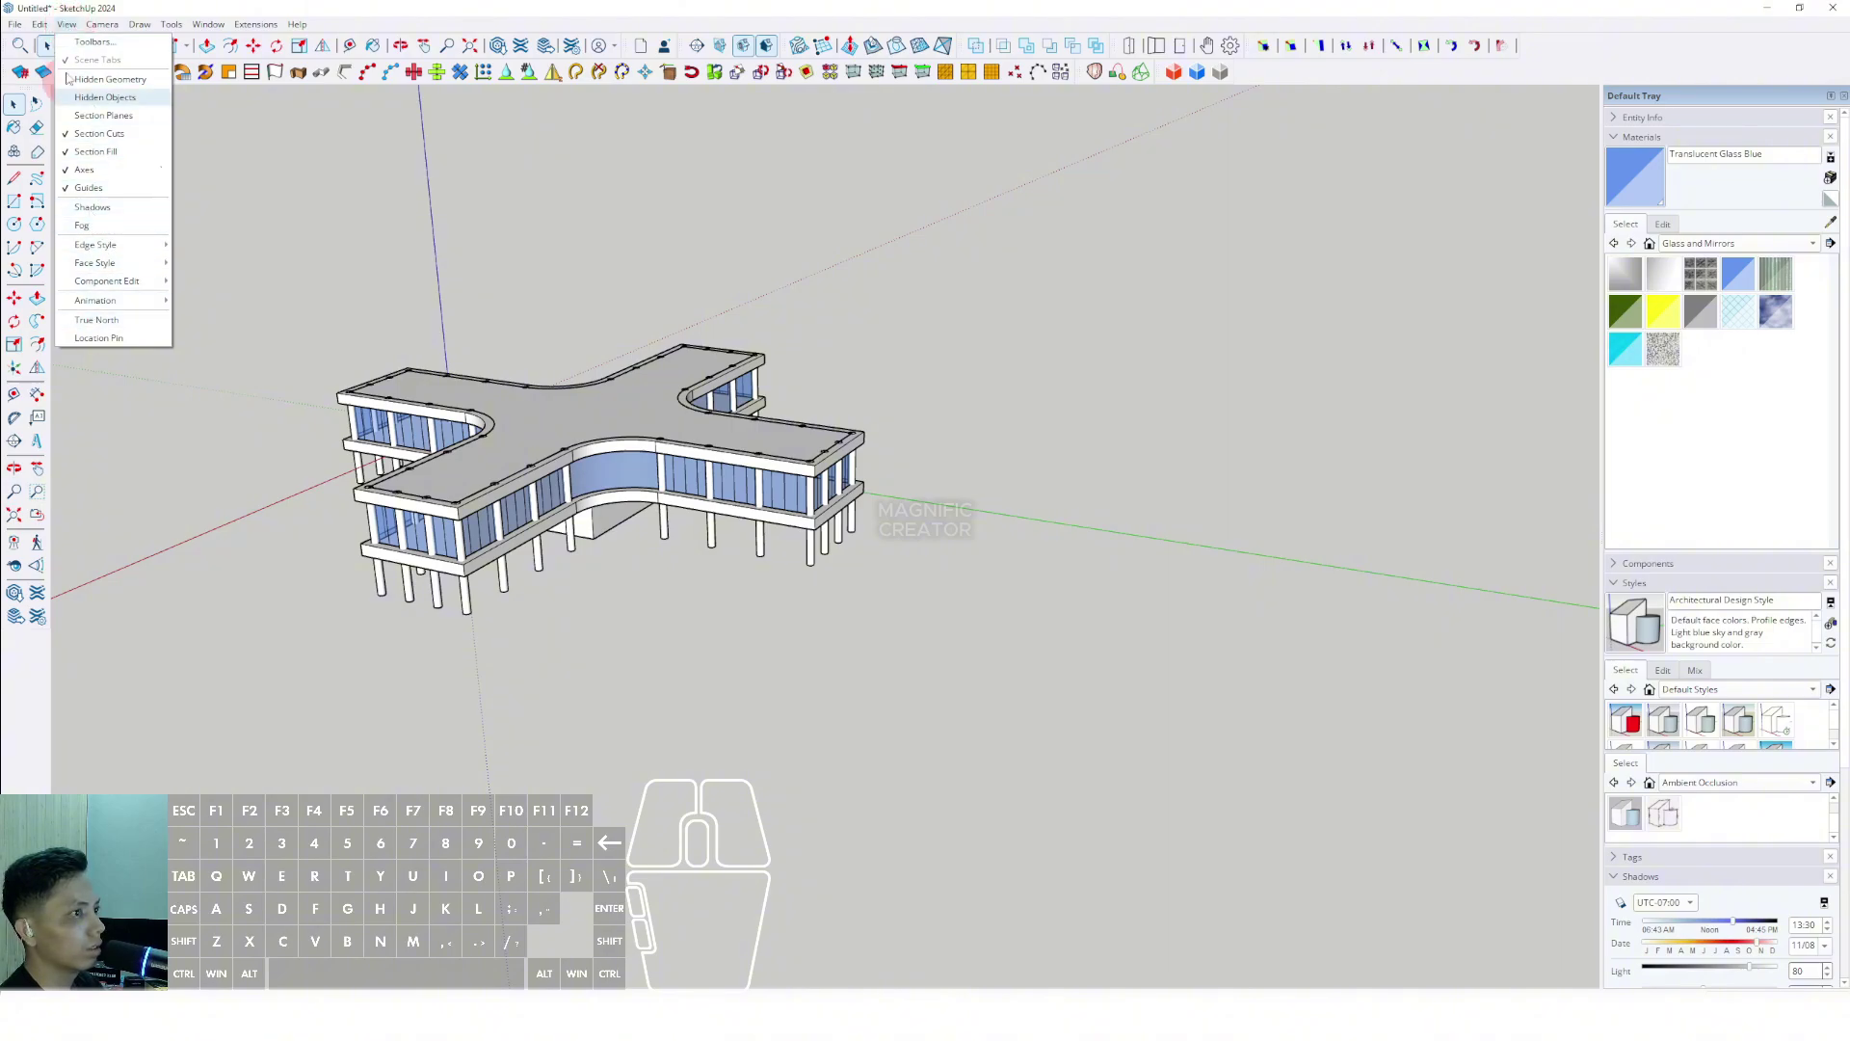
left_click(85, 42)
left_click(808, 415)
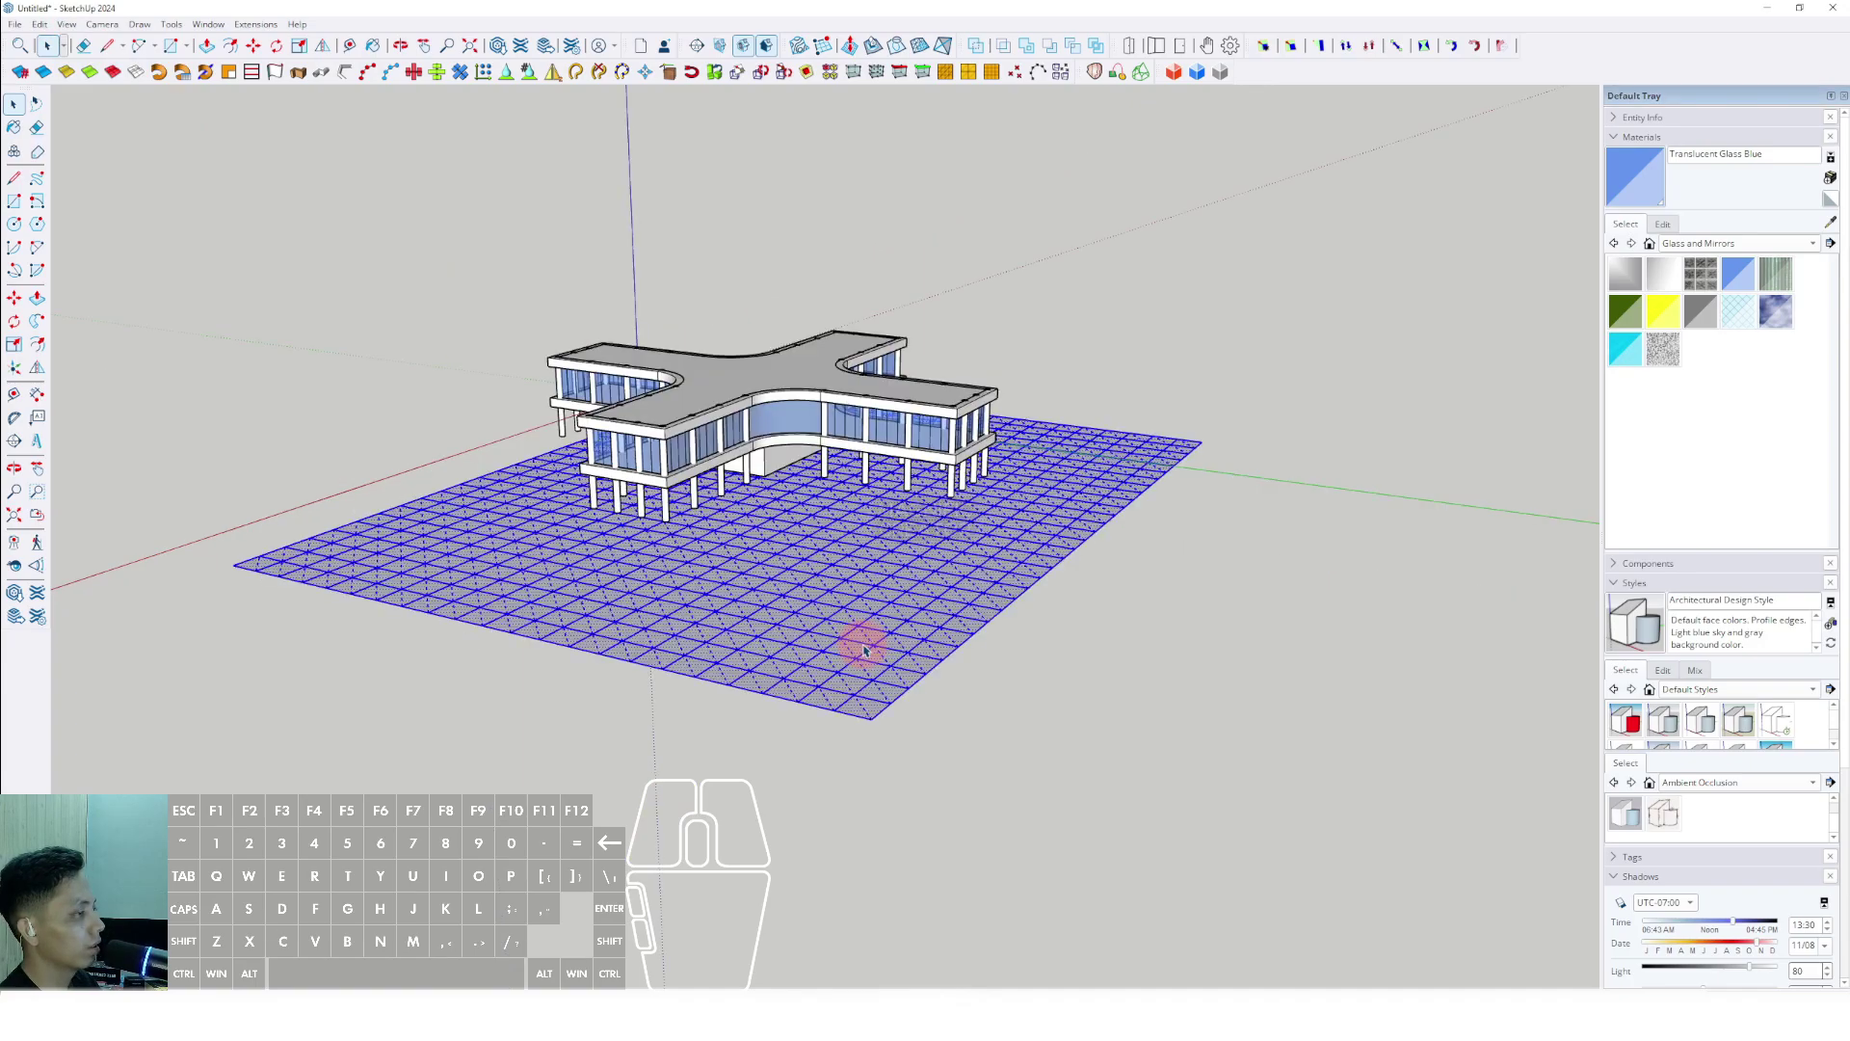
key("shift+e")
middle_click_drag(784, 607, 688, 490)
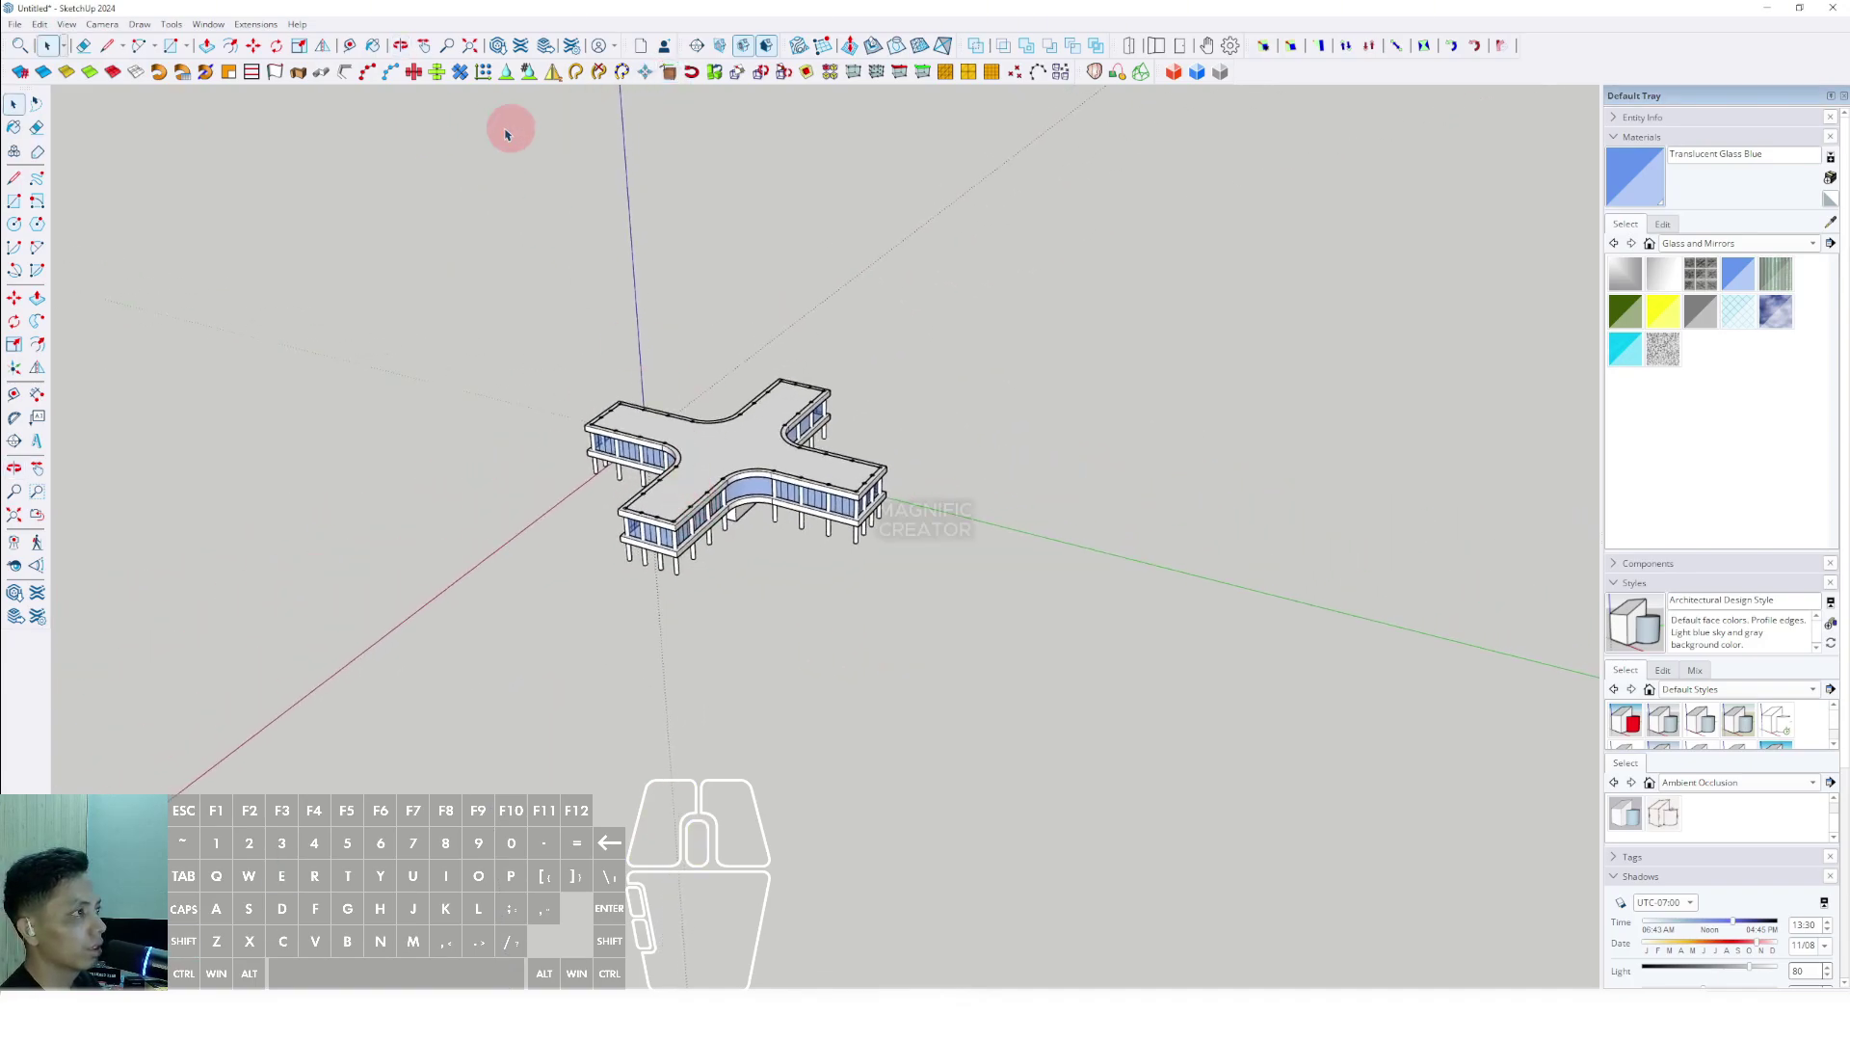
Draw a plain rectangular ground plane reaching well beyond the building on all sides.
left_click(13, 203)
left_click(442, 314)
left_click(1115, 871)
Move the ground plane vertically down to the bottom of the columns.
mouse_move(906, 689)
middle_mouse_down()
mouse_move(868, 495)
mouse_move(961, 358)
middle_mouse_up()
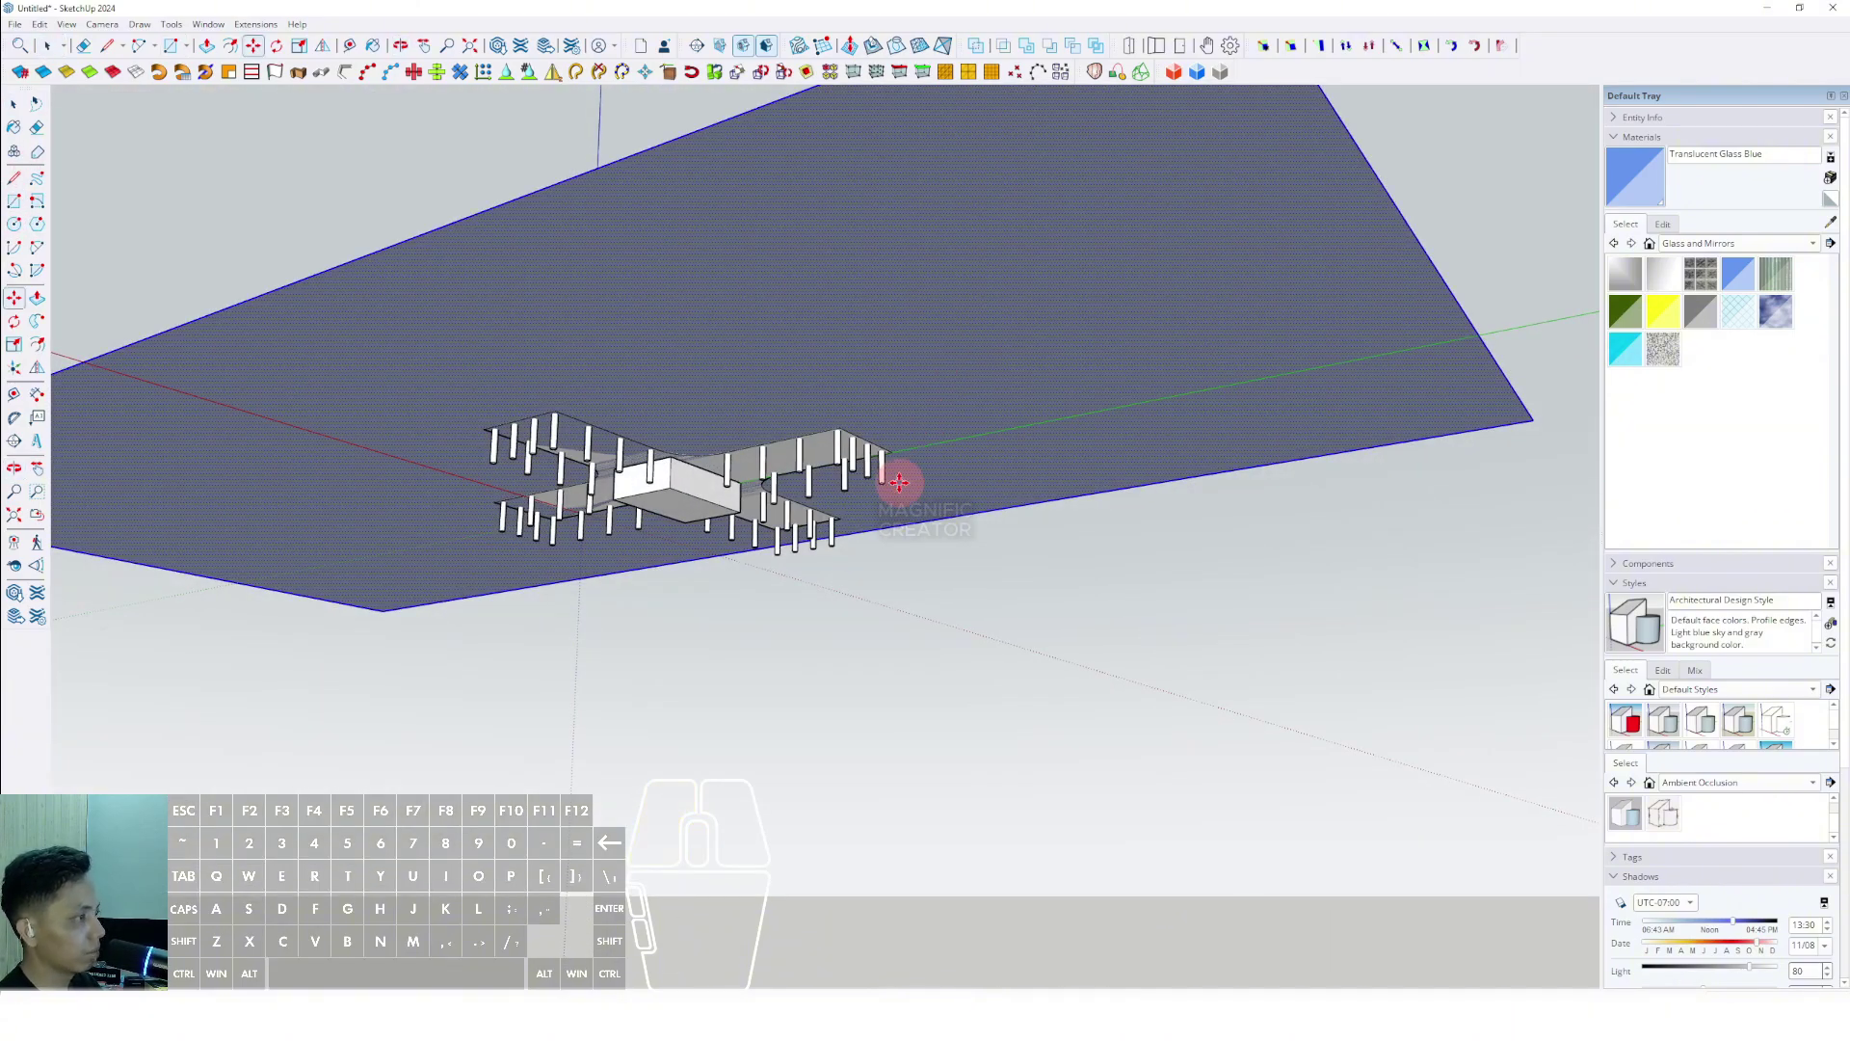
middle_click_drag(900, 482, 880, 645)
scroll(838, 582, "up", 3)
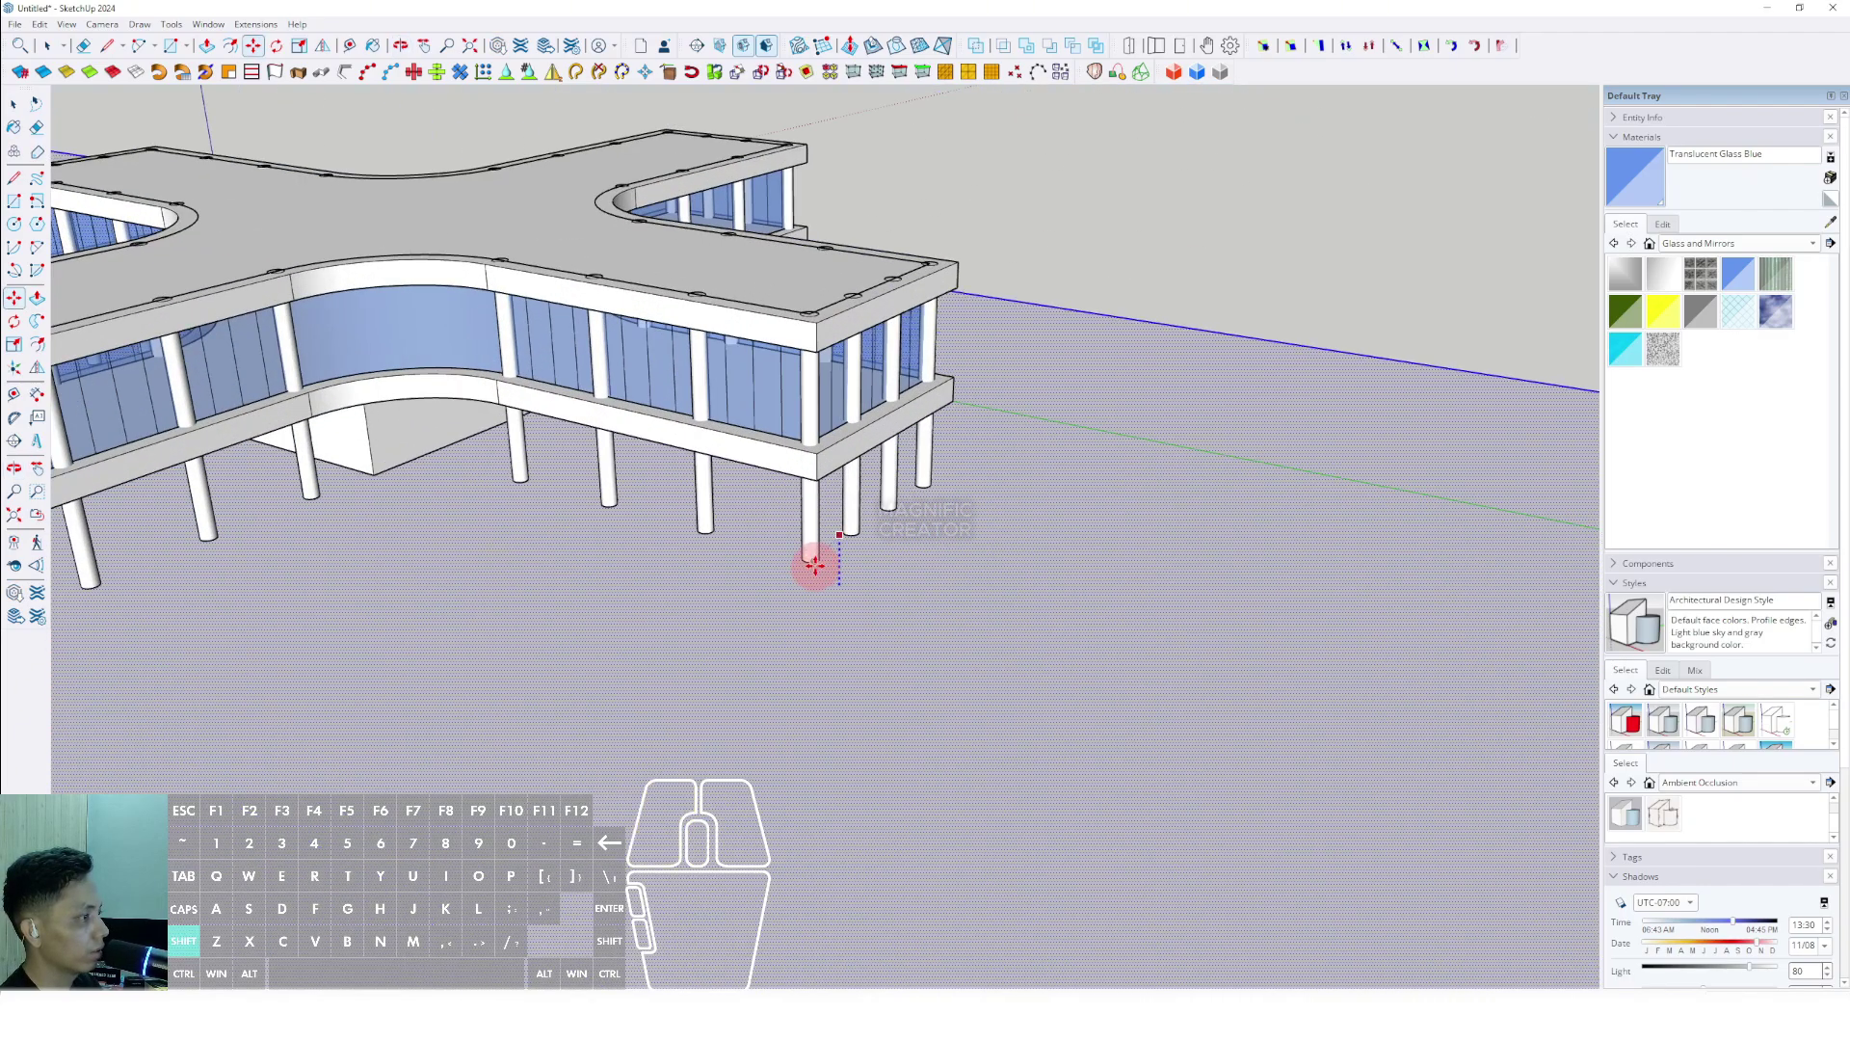
key("space")
scroll(816, 540, "down", 5)
middle_click_drag(818, 517, 897, 569)
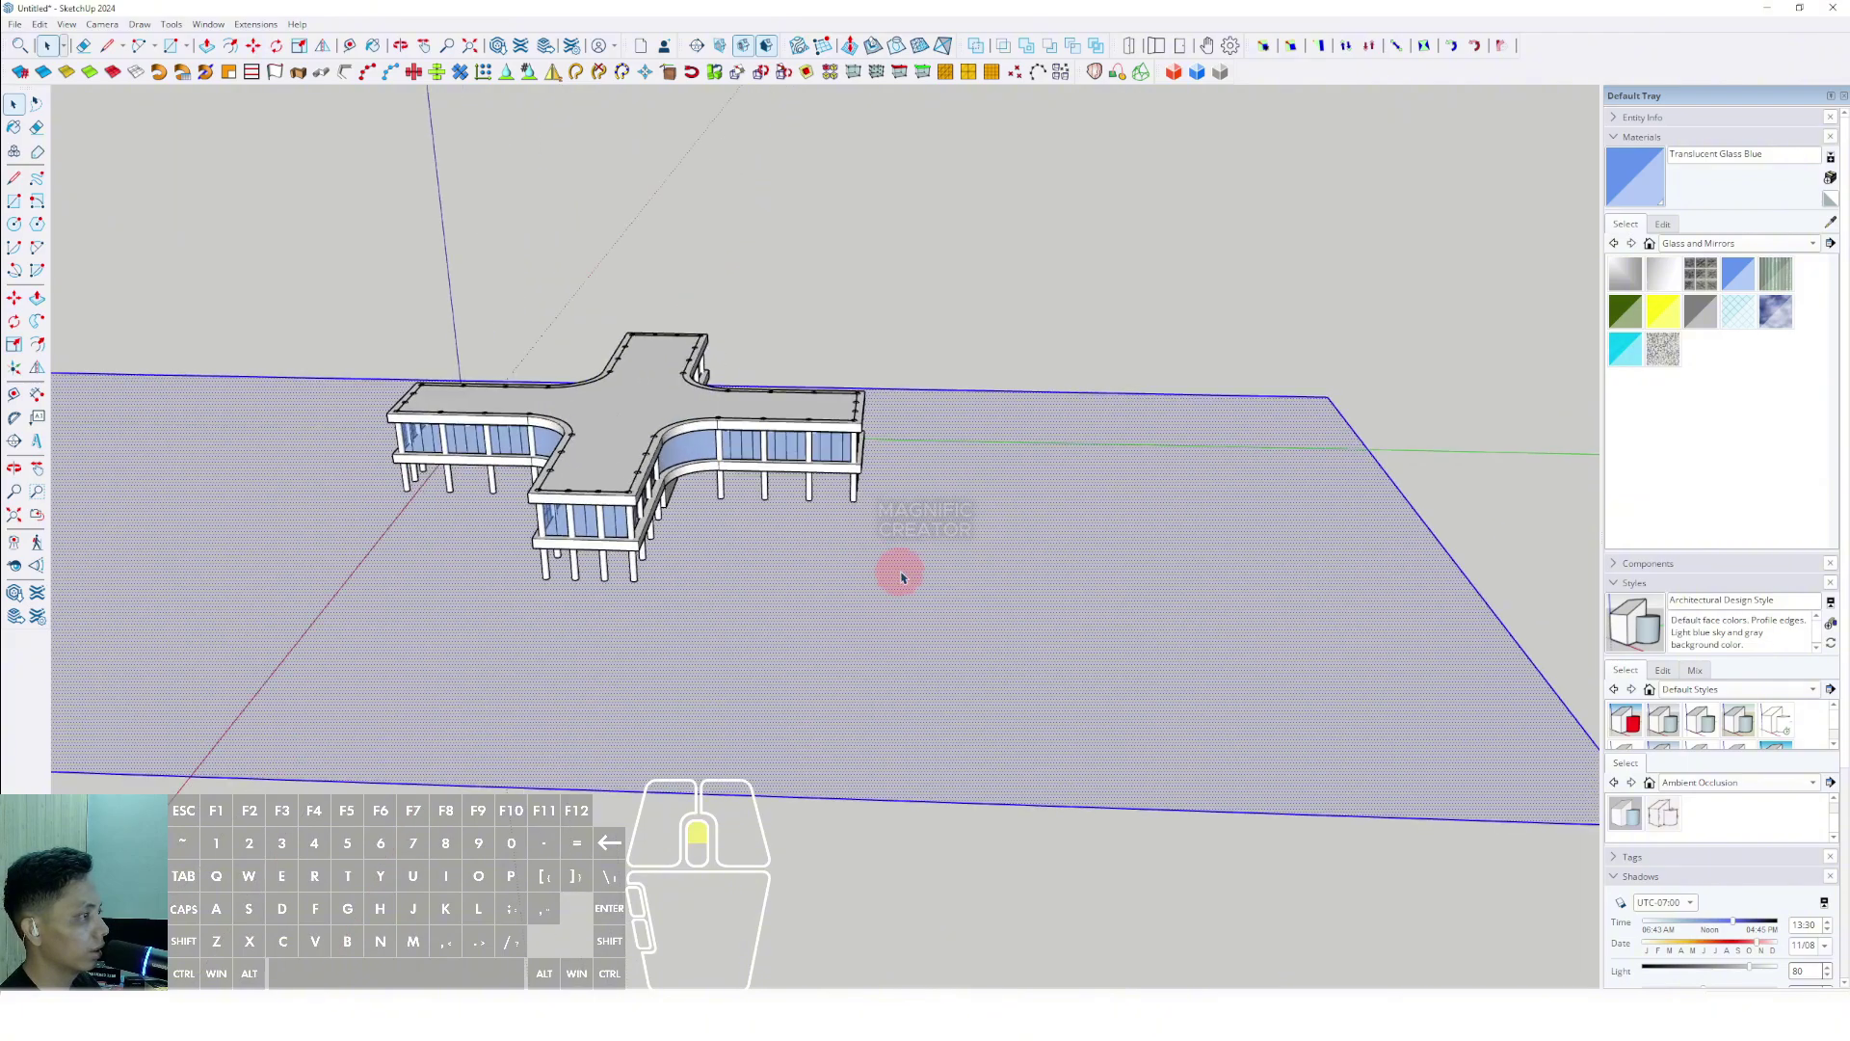
Try to sketch a wavy freehand outline around the building on the ground plane.
right_click(920, 570)
middle_click_drag(964, 718, 792, 634)
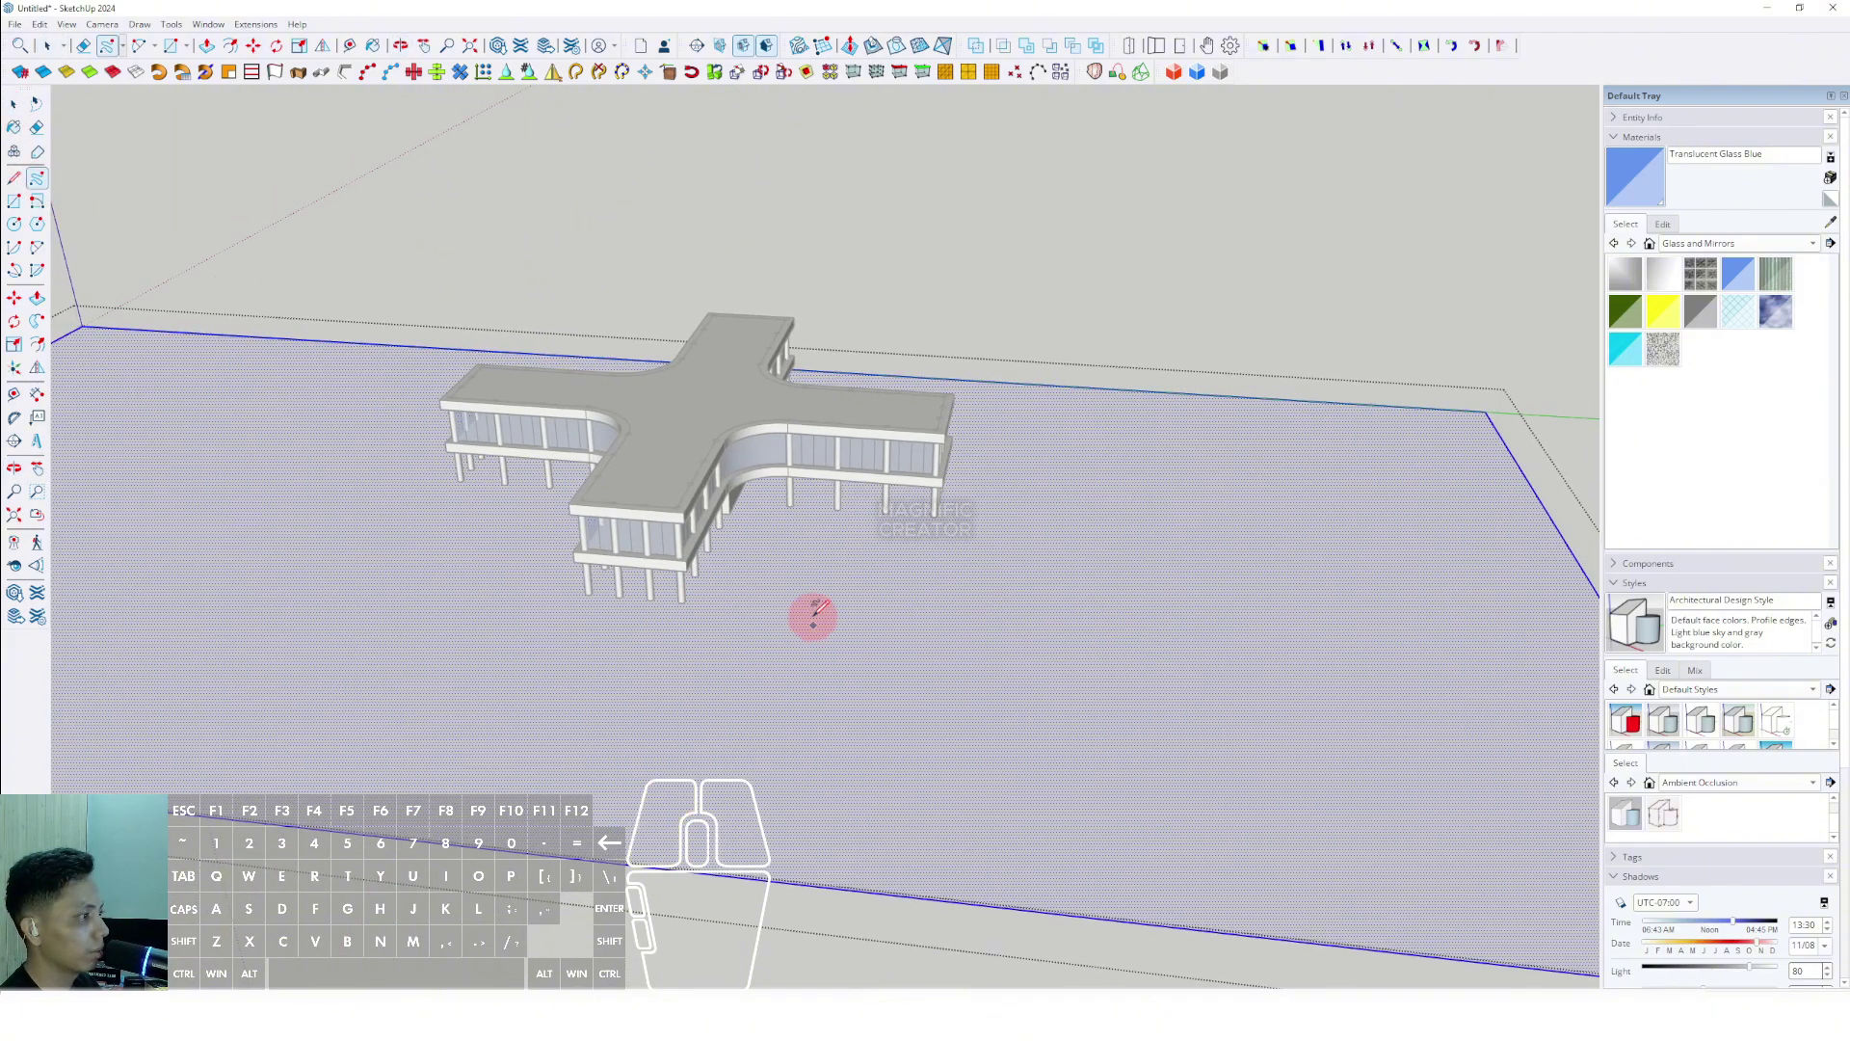
scroll(829, 593, "down", 3)
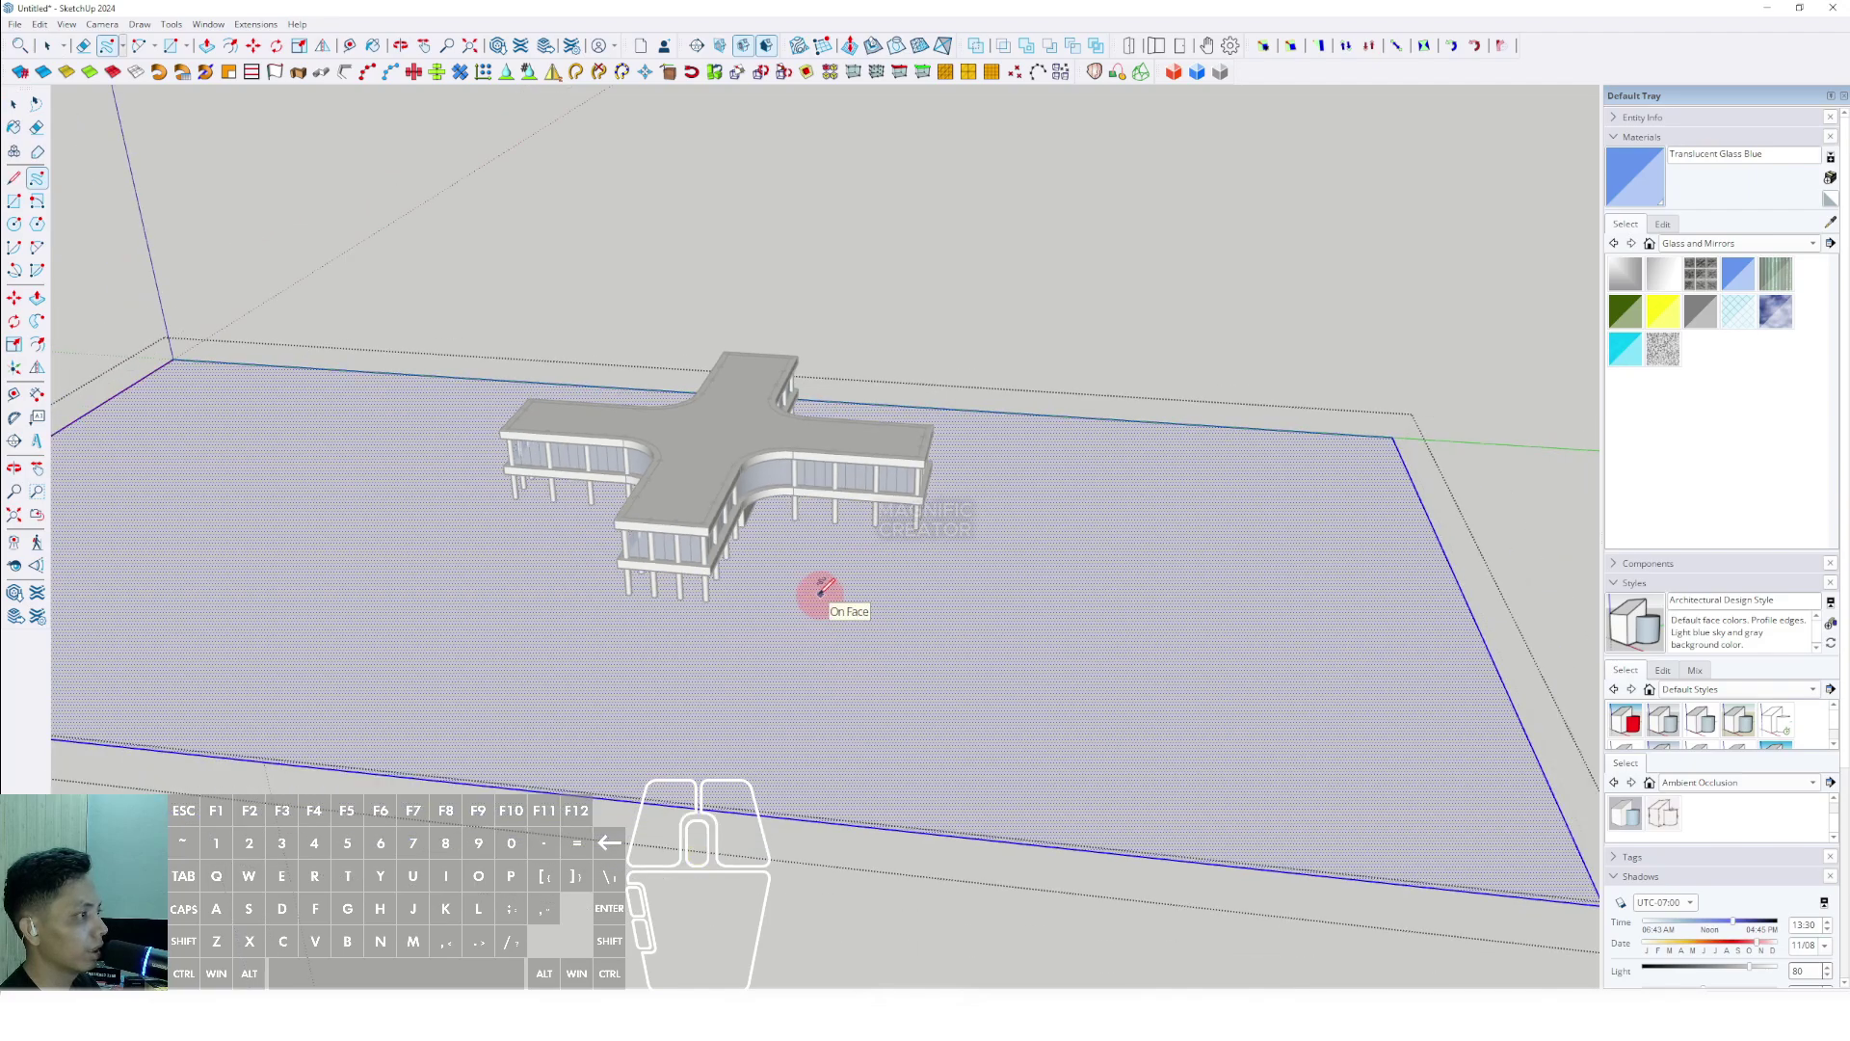
middle_click_drag(822, 595, 659, 364)
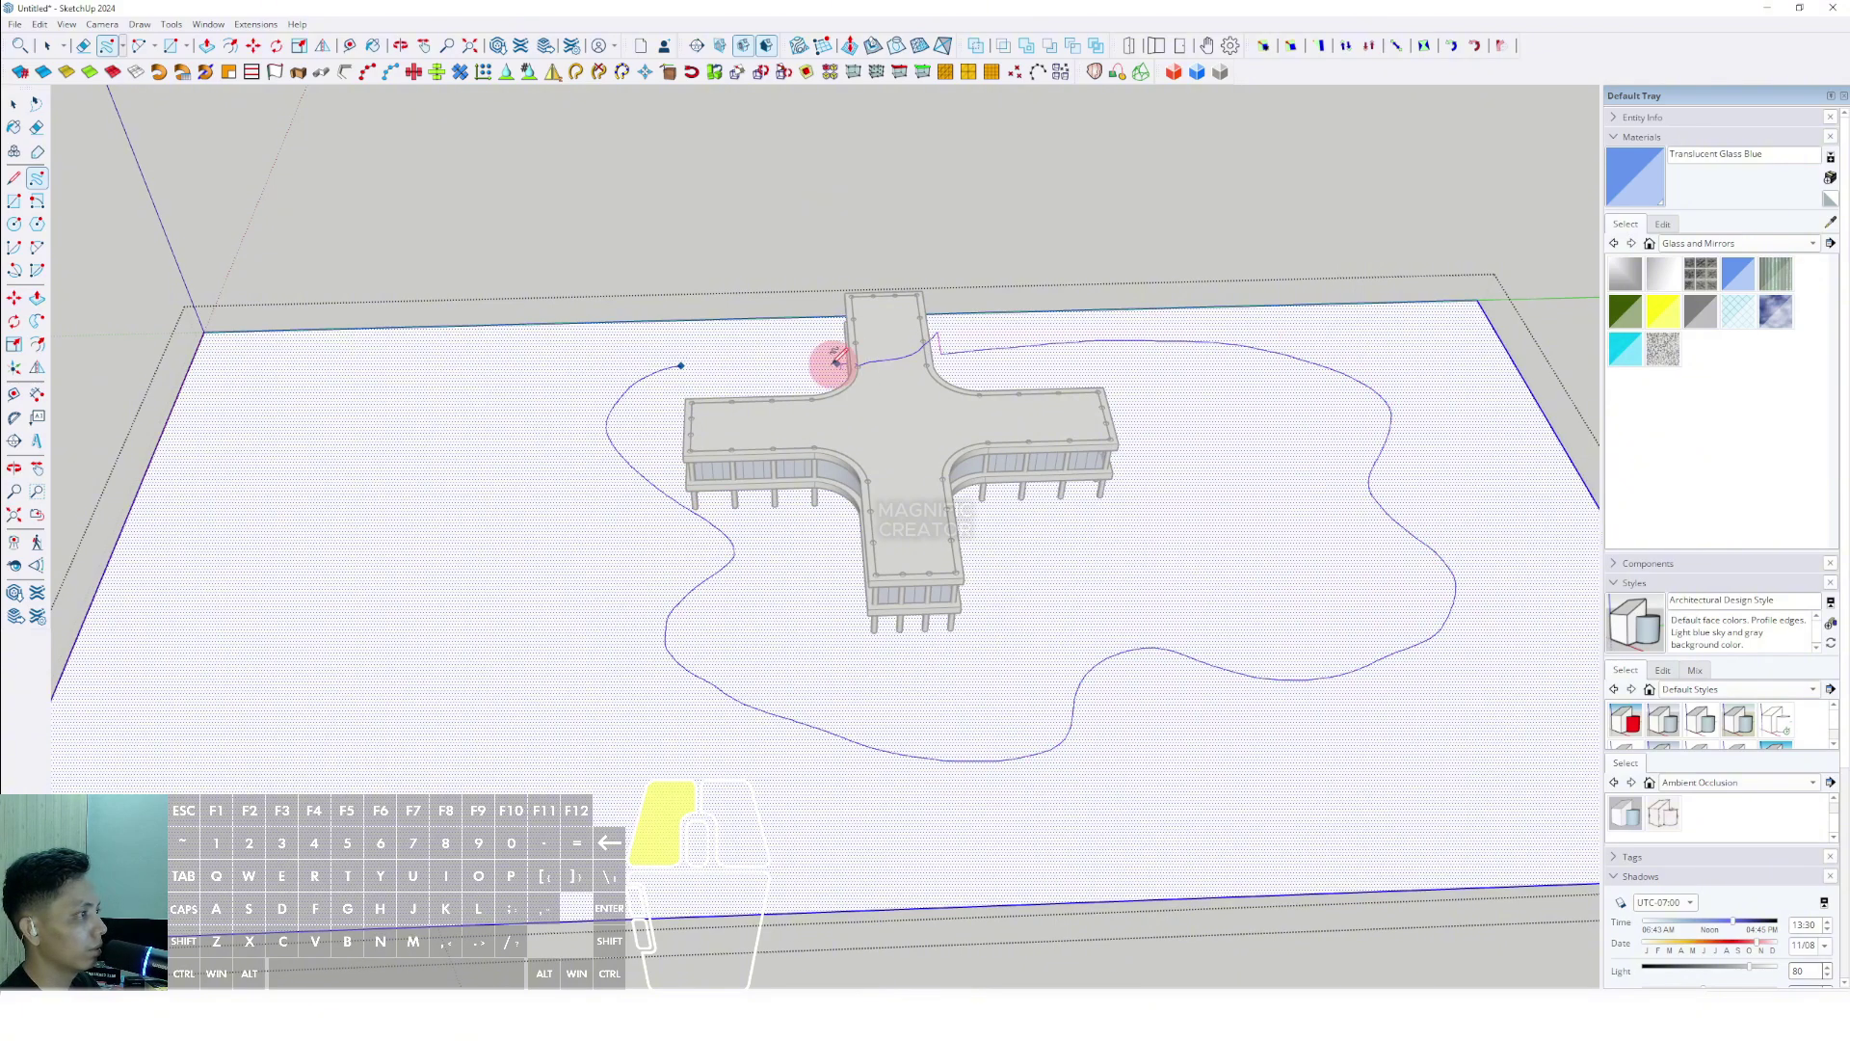
middle_click_drag(829, 417, 797, 517)
Scale the ground plane from the middle of its far edge to extend it outward behind the building.
scroll(834, 443, "down", 2)
key("s")
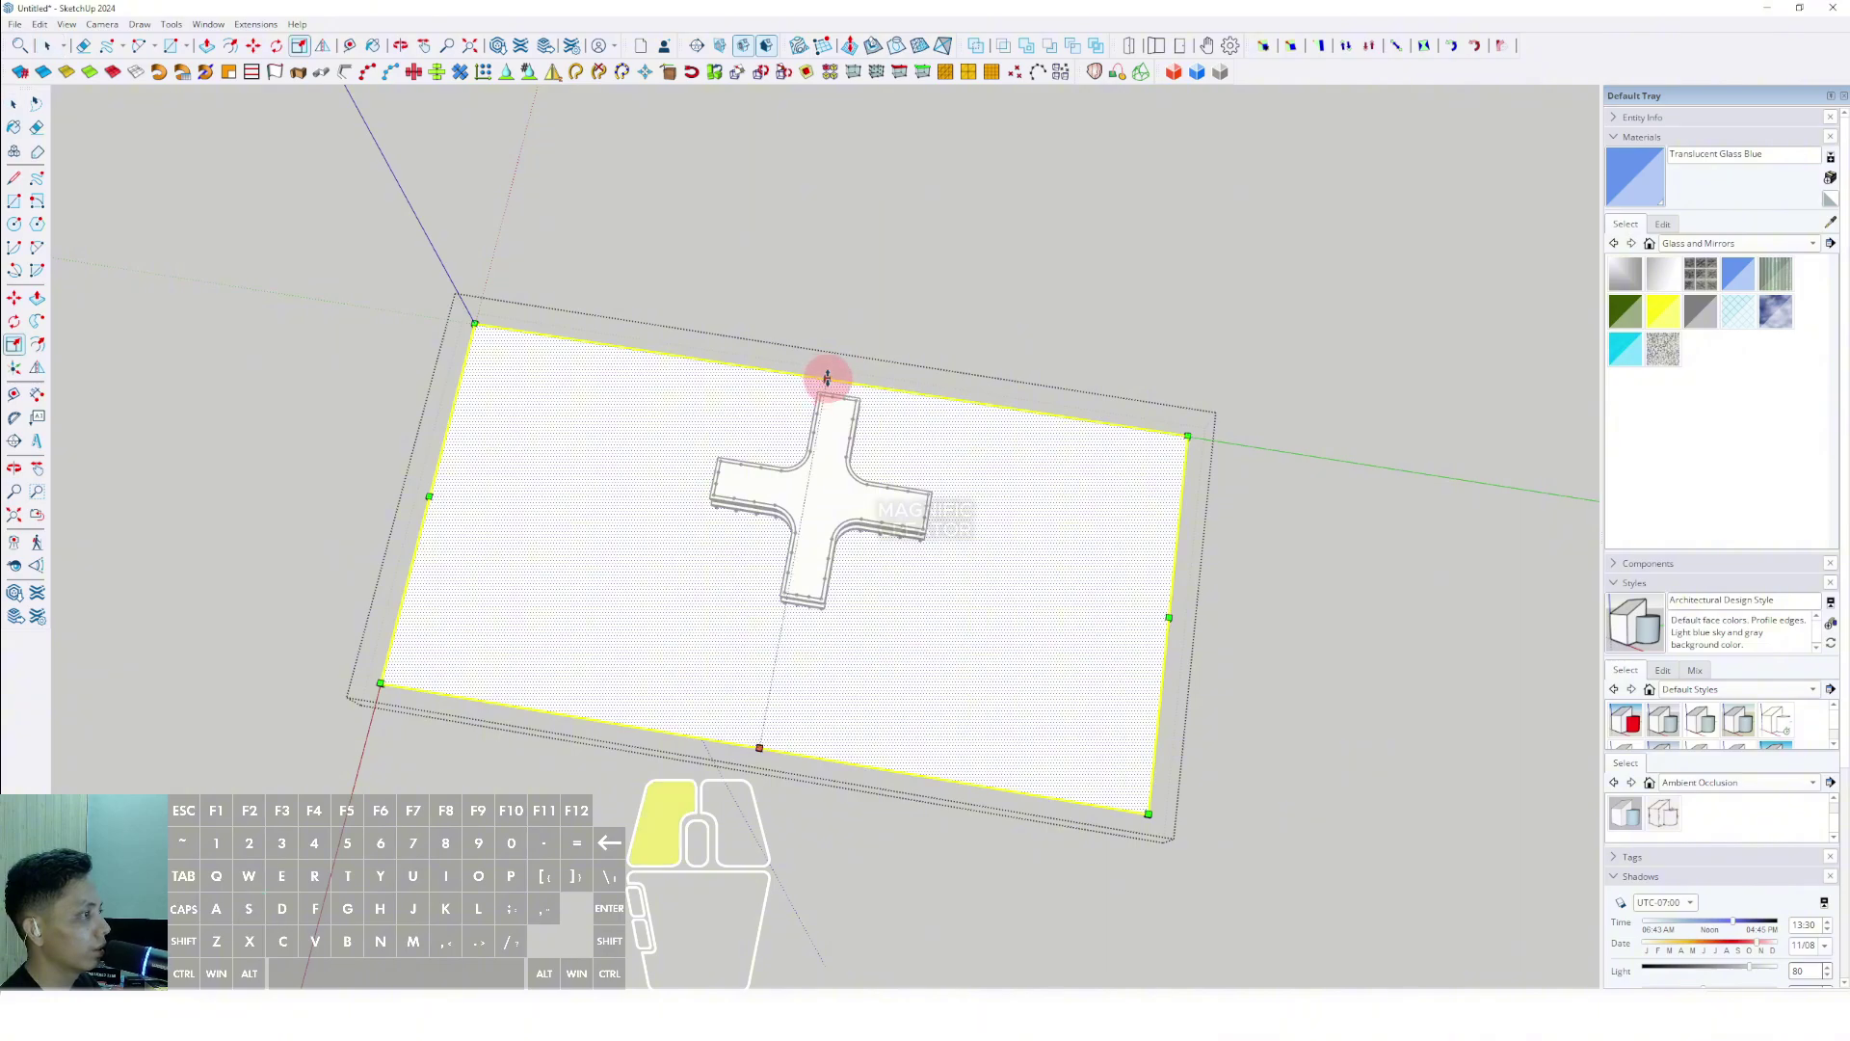
left_click_drag(827, 378, 851, 271)
key("space")
Draw a closed, wavy freehand outline on the ground plane that encircles the whole building.
left_click(45, 178)
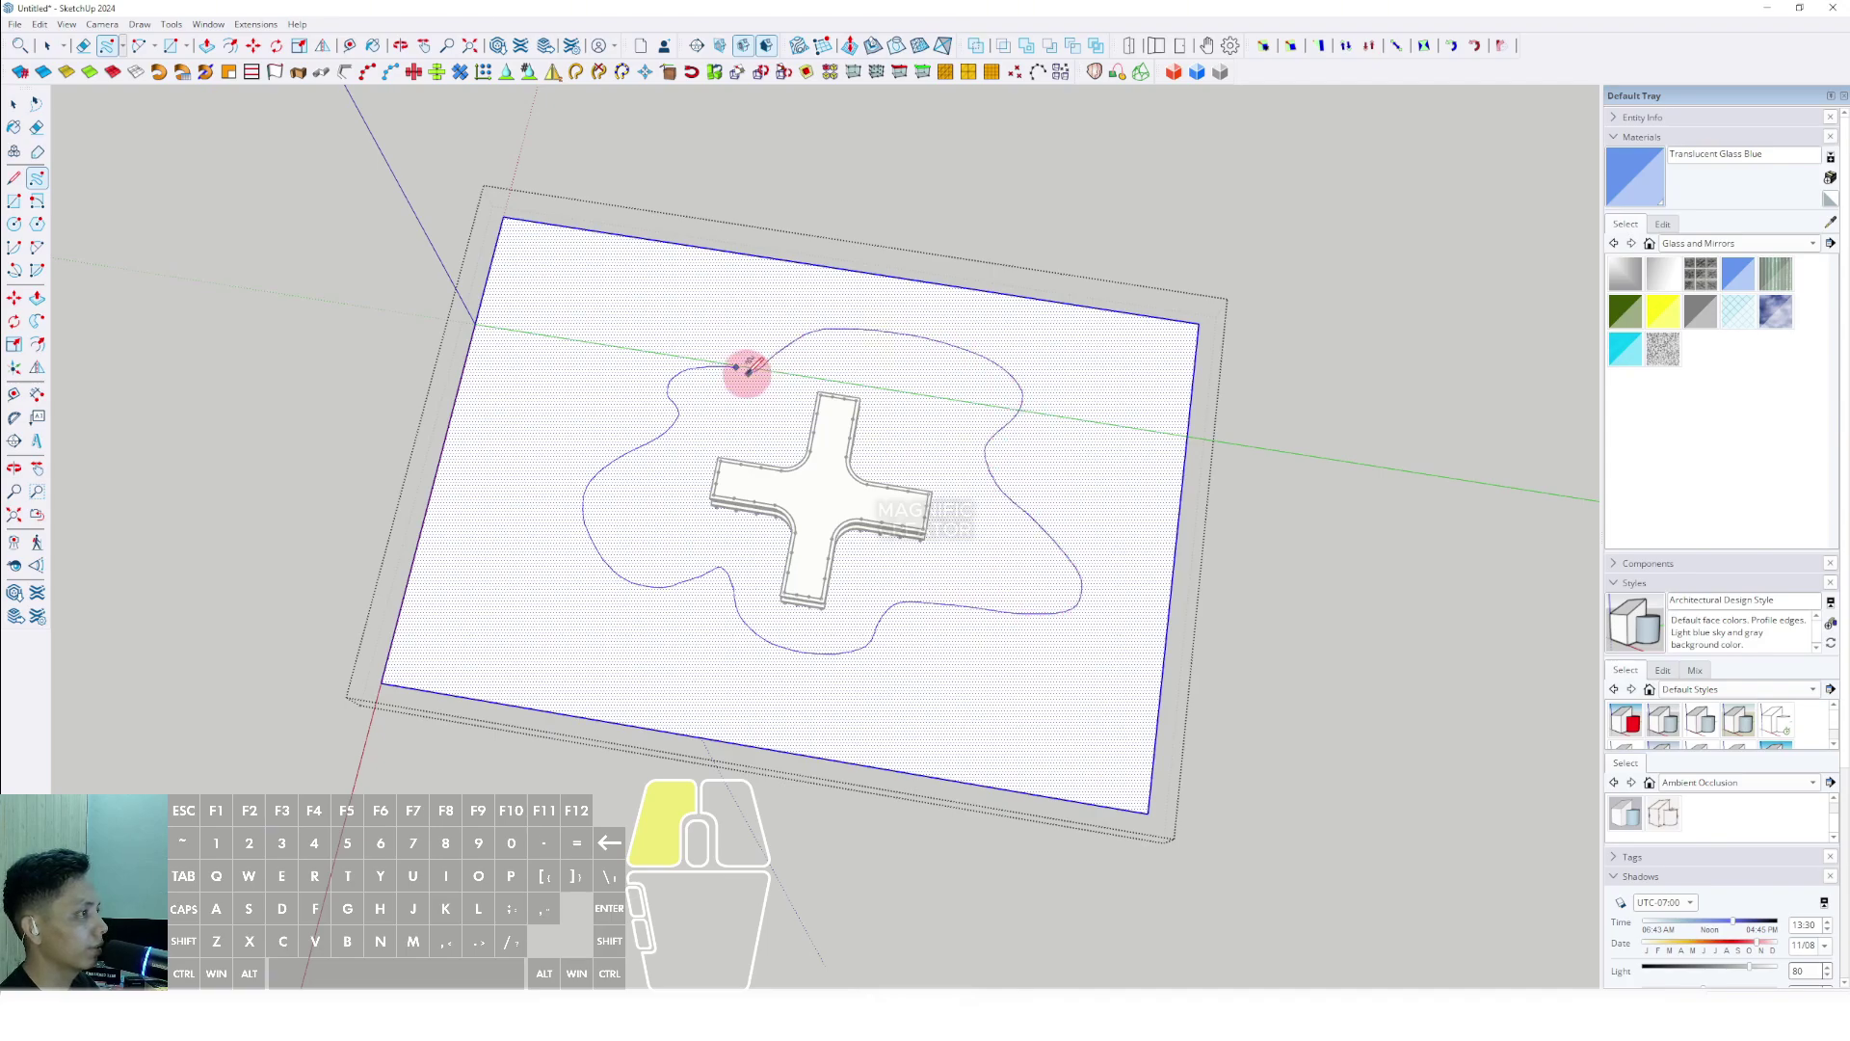
left_click_drag(725, 363, 735, 367)
scroll(971, 508, "up", 1)
key("space")
mouse_move(971, 508)
middle_mouse_down()
mouse_move(916, 376)
mouse_move(1051, 477)
middle_mouse_up()
scroll(985, 493, "up", 3)
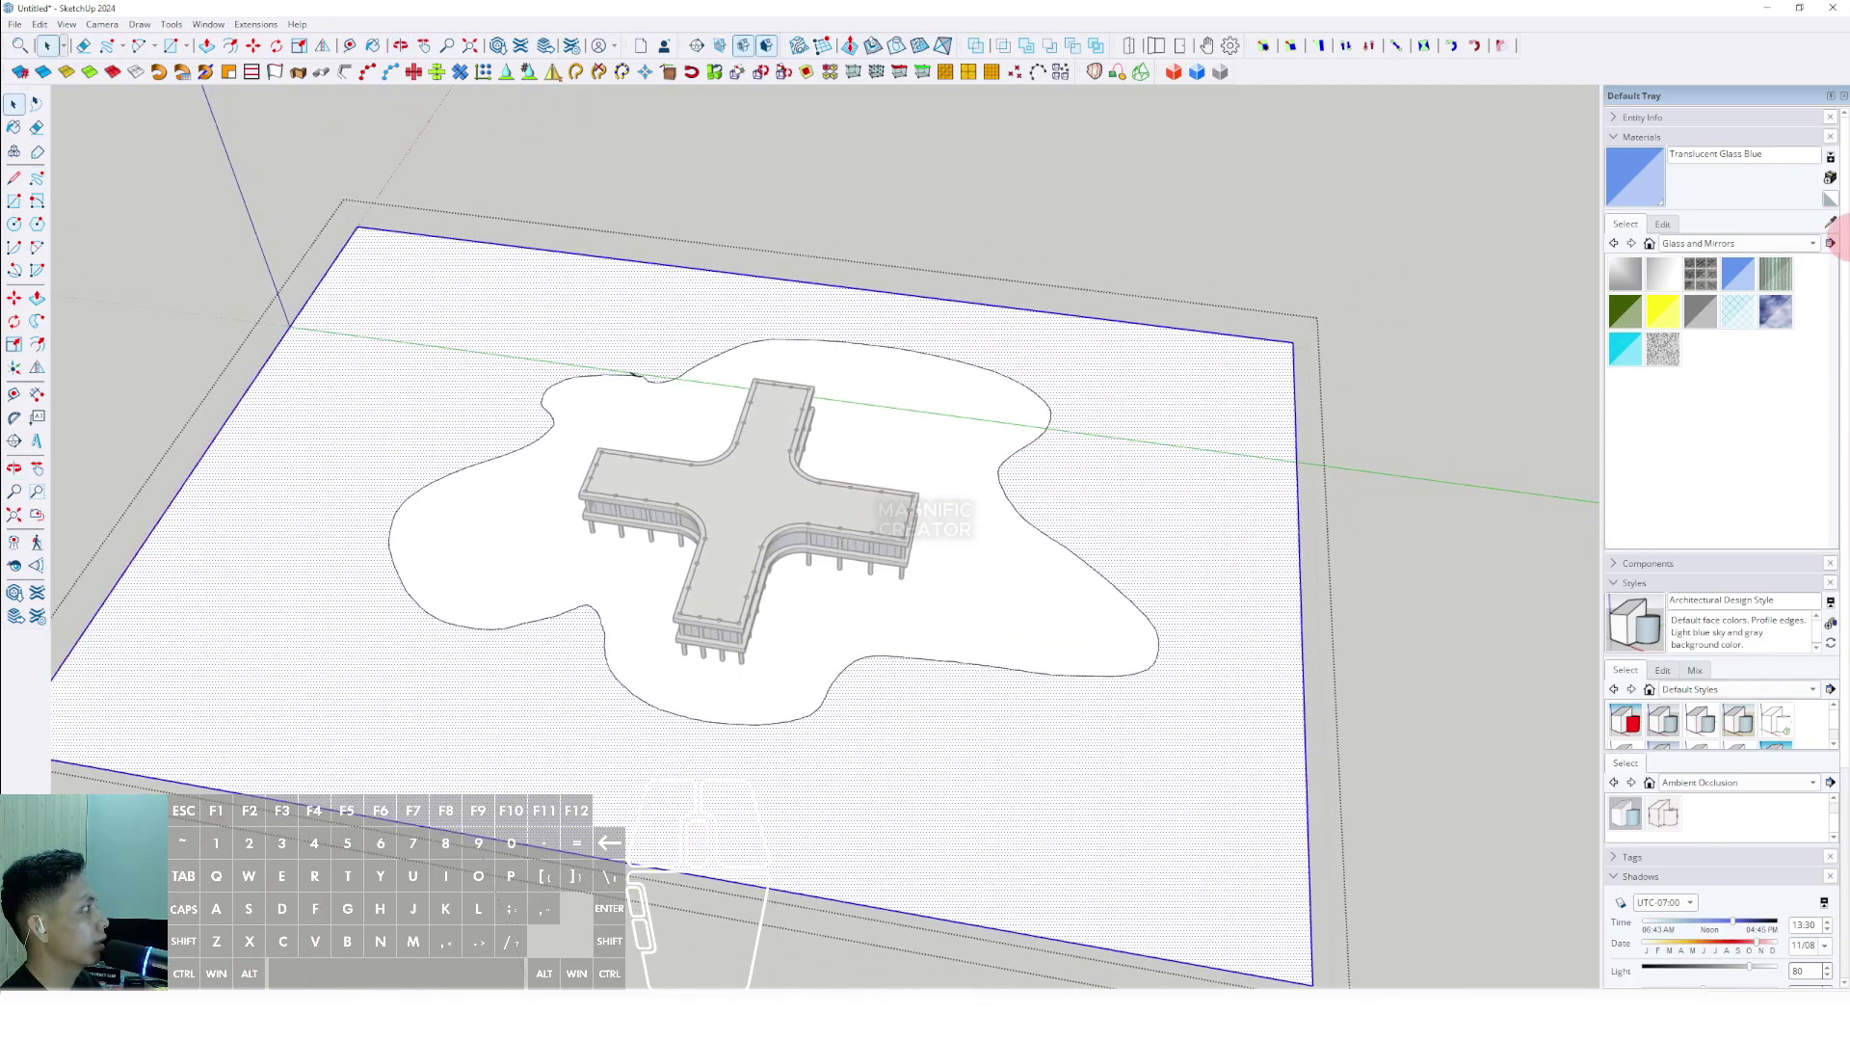
Paint the area inside the freehand outline with Vegetation Grass from the Landscaping, Fencing and Vegetation materials.
left_click(1814, 248)
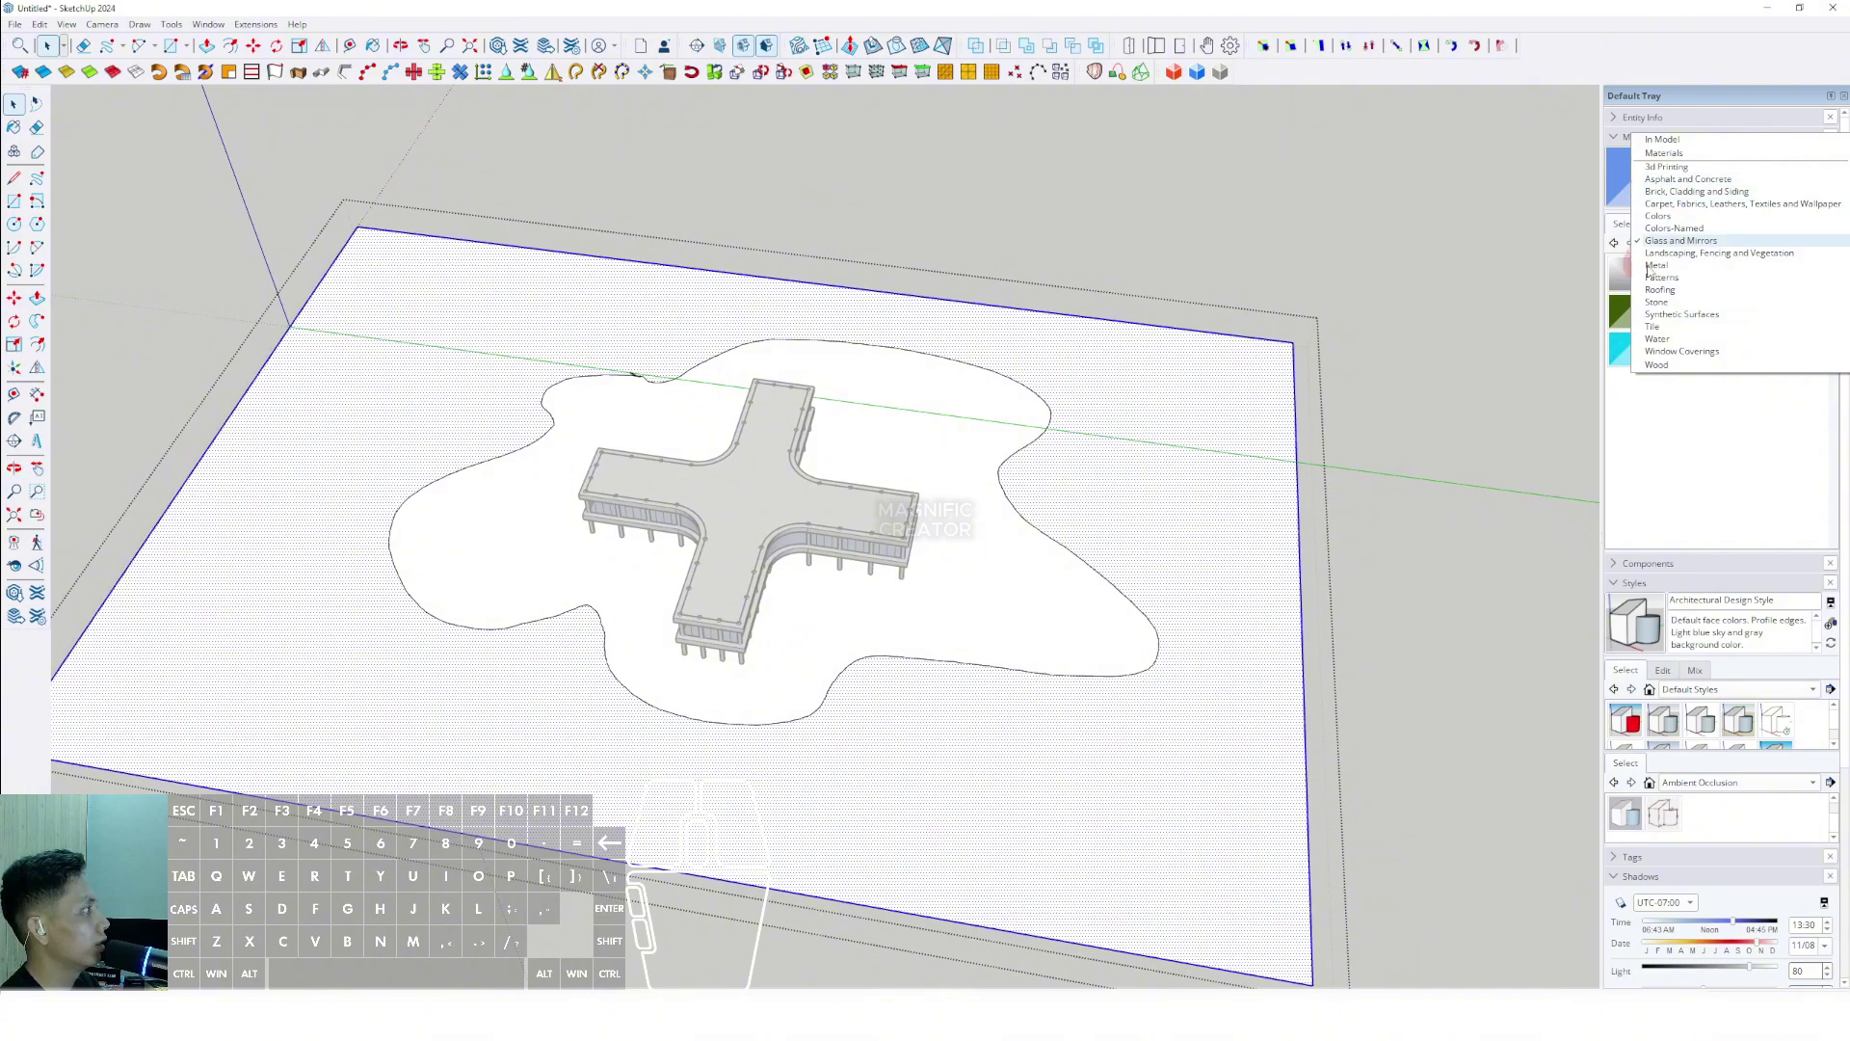
left_click(1677, 252)
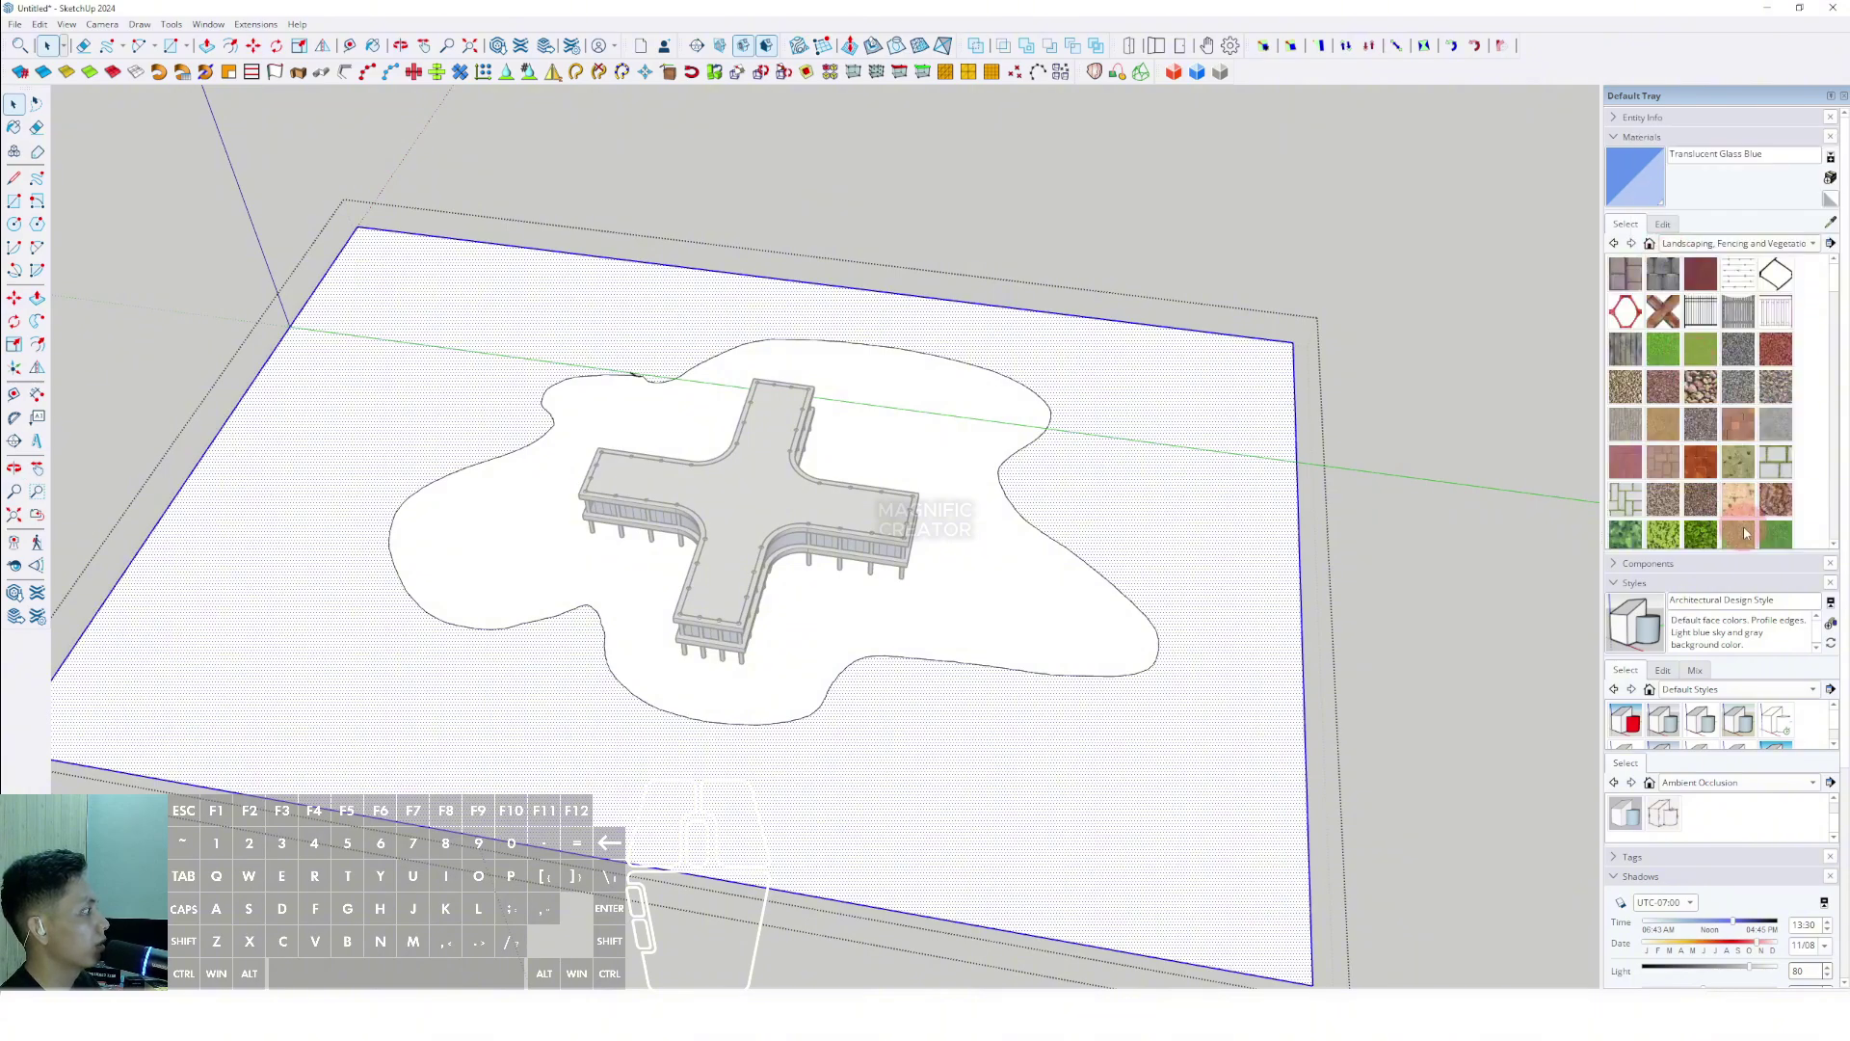
left_click(1740, 533)
left_click(996, 562)
middle_click_drag(995, 562, 925, 293)
scroll(1321, 508, "up", 3)
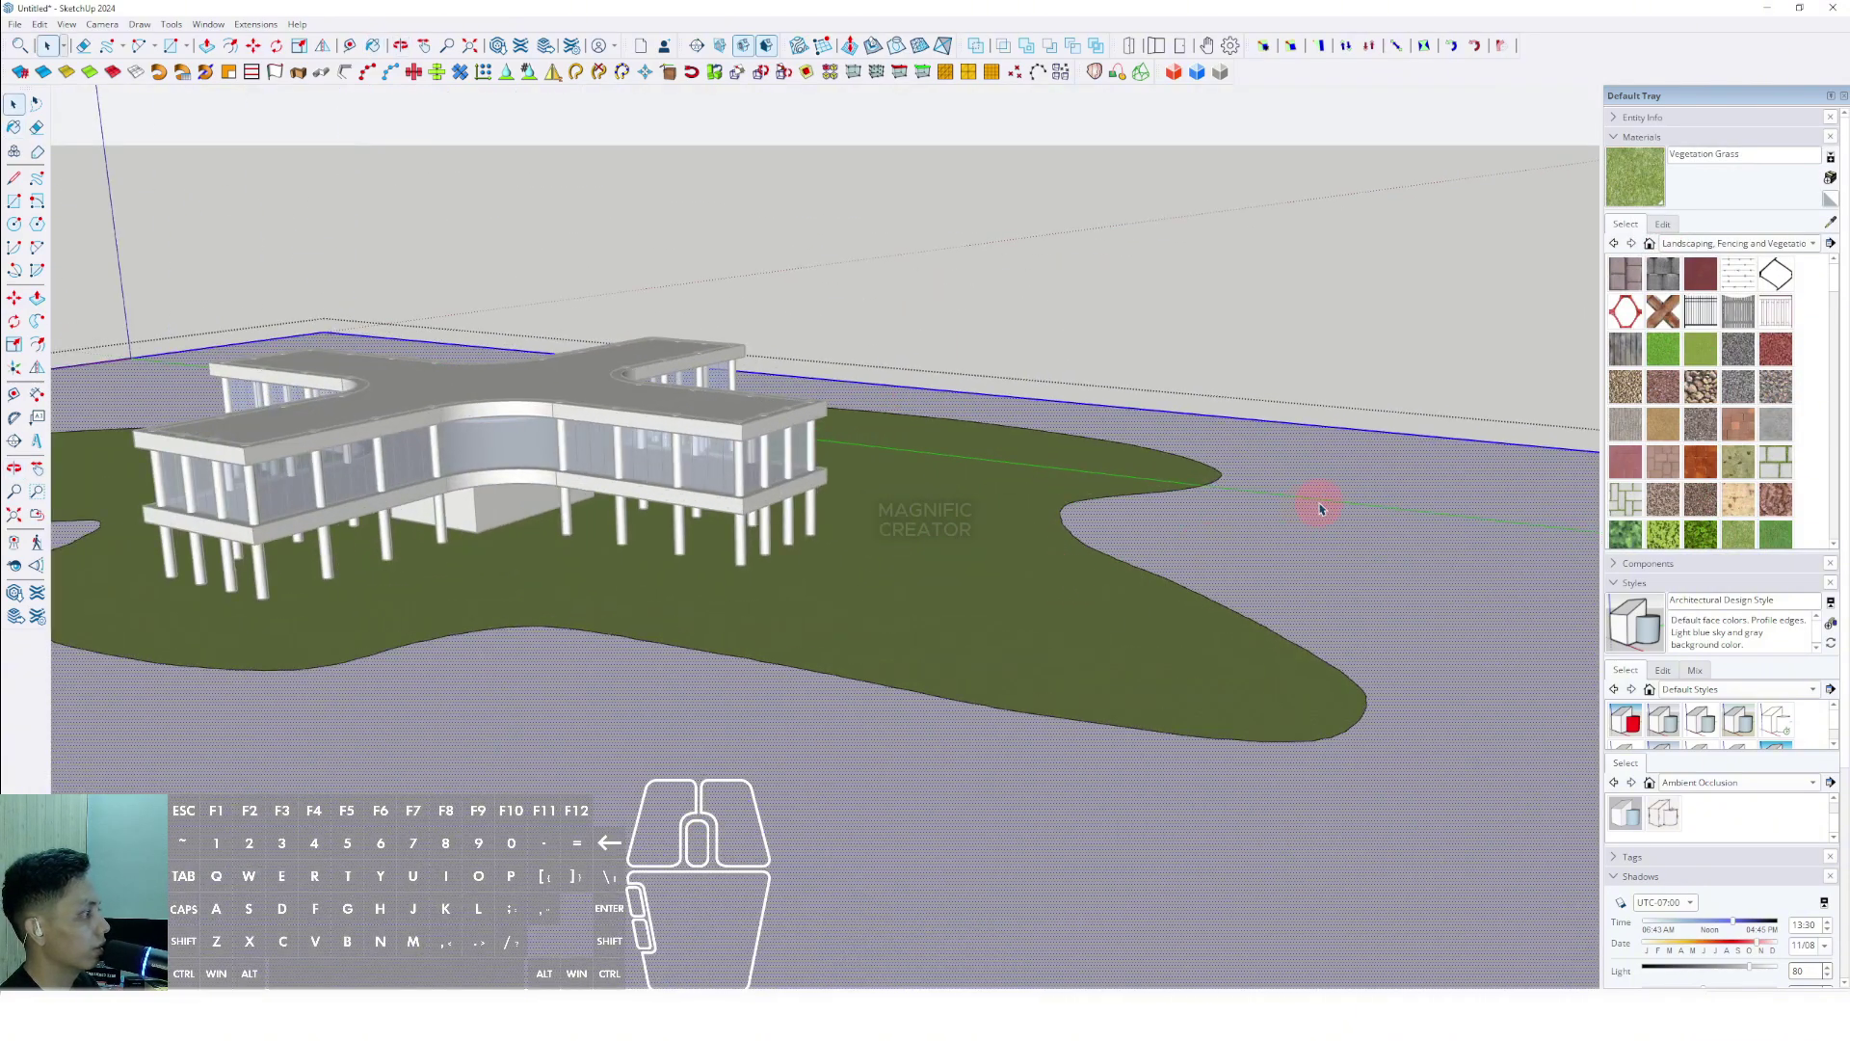
Paint the ground outside the lawn with Groundcover Rock Crushed 2 inch and leave the ground's editing mode.
left_click(1743, 399)
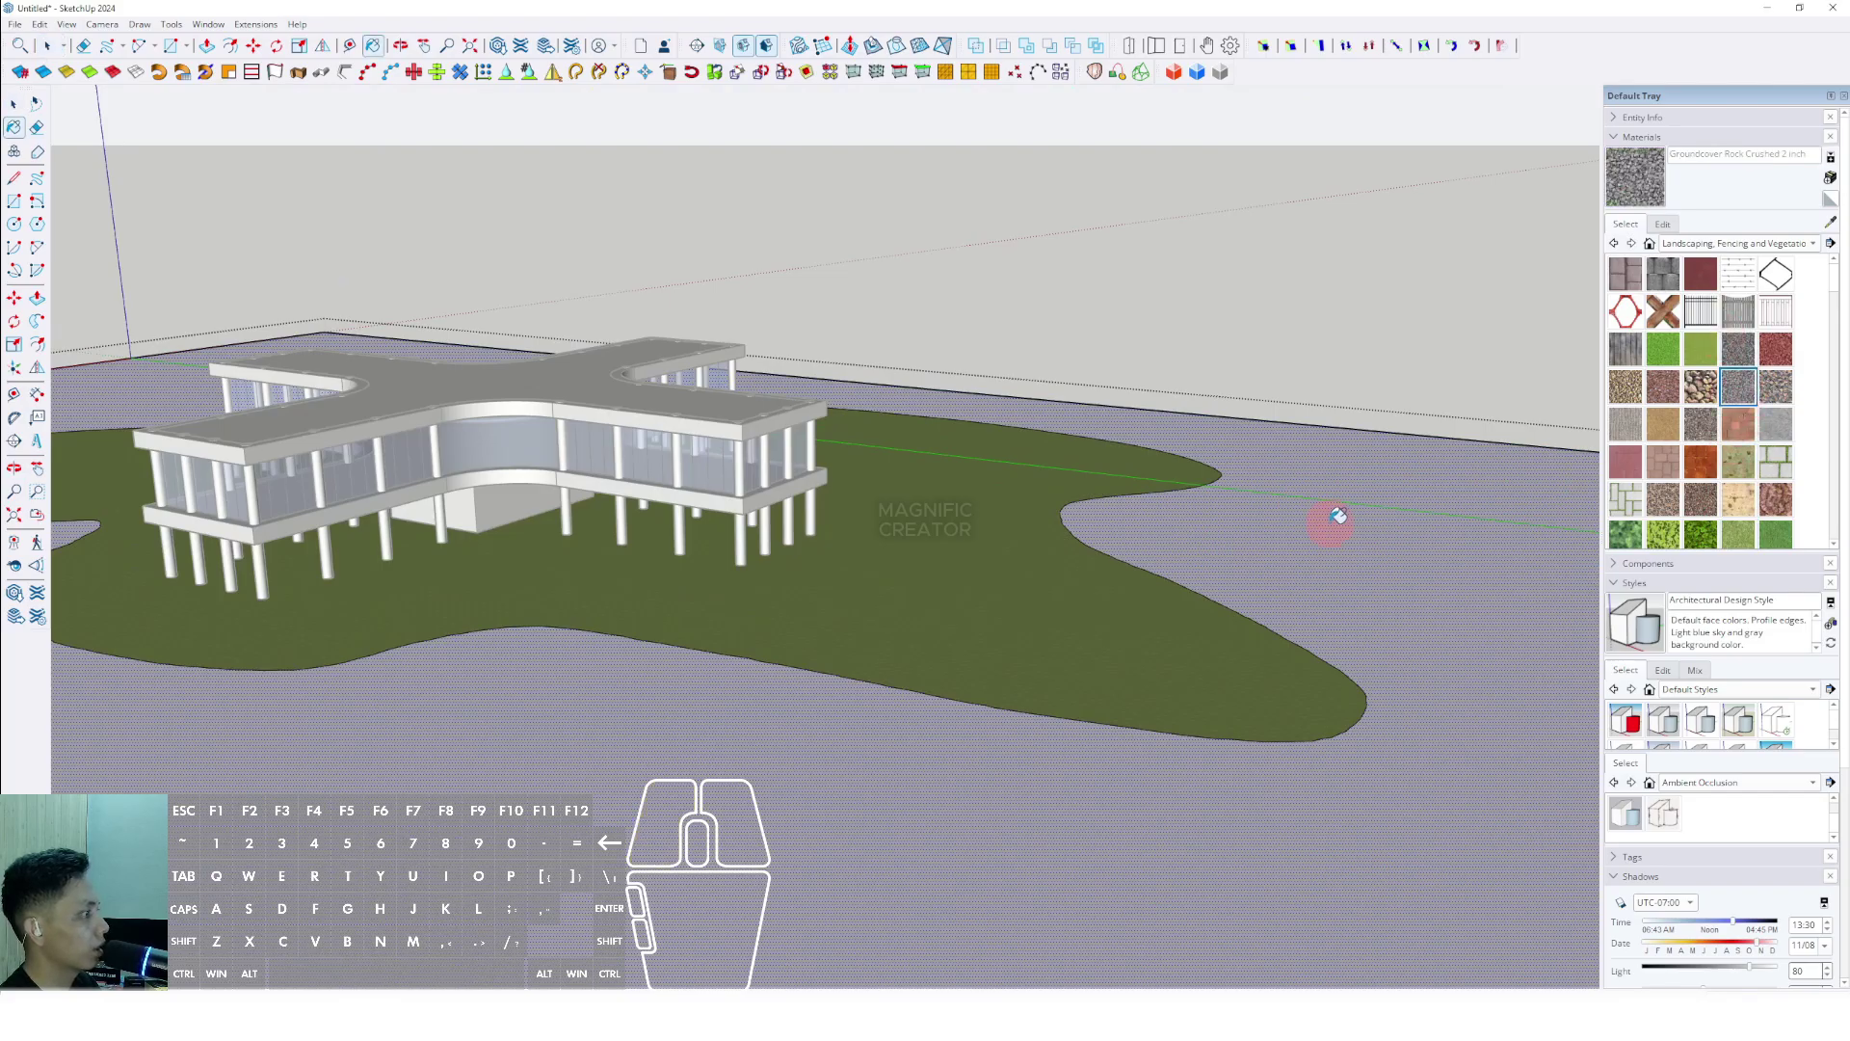
left_click(1336, 518)
scroll(1268, 547, "down", 4)
middle_click_drag(900, 585, 975, 300)
key("space")
left_click(975, 298)
Insert a flat leafy tree from the Components Sampler on the lawn beside the building.
scroll(623, 518, "up", 4)
scroll(624, 517, "up", 3)
mouse_move(626, 554)
middle_mouse_down()
mouse_move(677, 524)
mouse_move(798, 541)
middle_mouse_up()
scroll(685, 528, "down", 3)
scroll(723, 562, "up", 4)
mouse_move(772, 569)
middle_mouse_down()
mouse_move(959, 558)
mouse_move(719, 540)
mouse_move(826, 579)
mouse_move(766, 581)
middle_mouse_up()
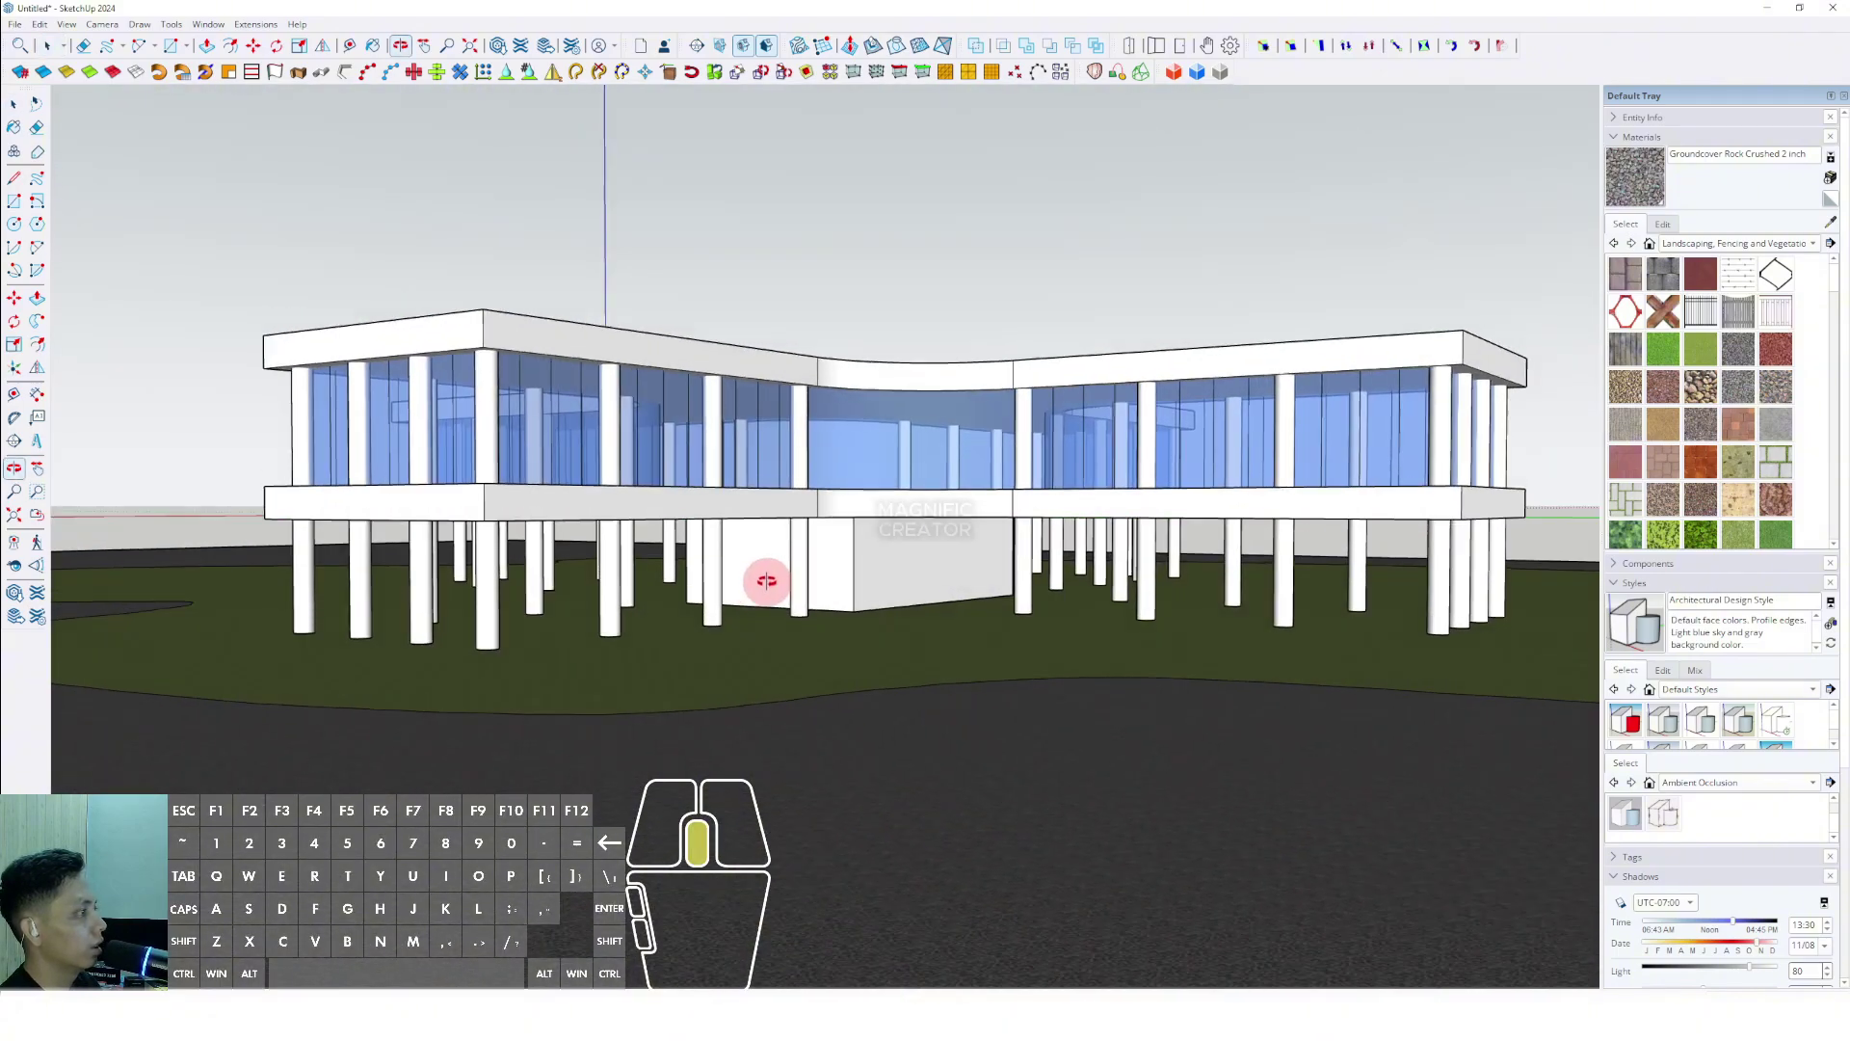
left_click(1627, 138)
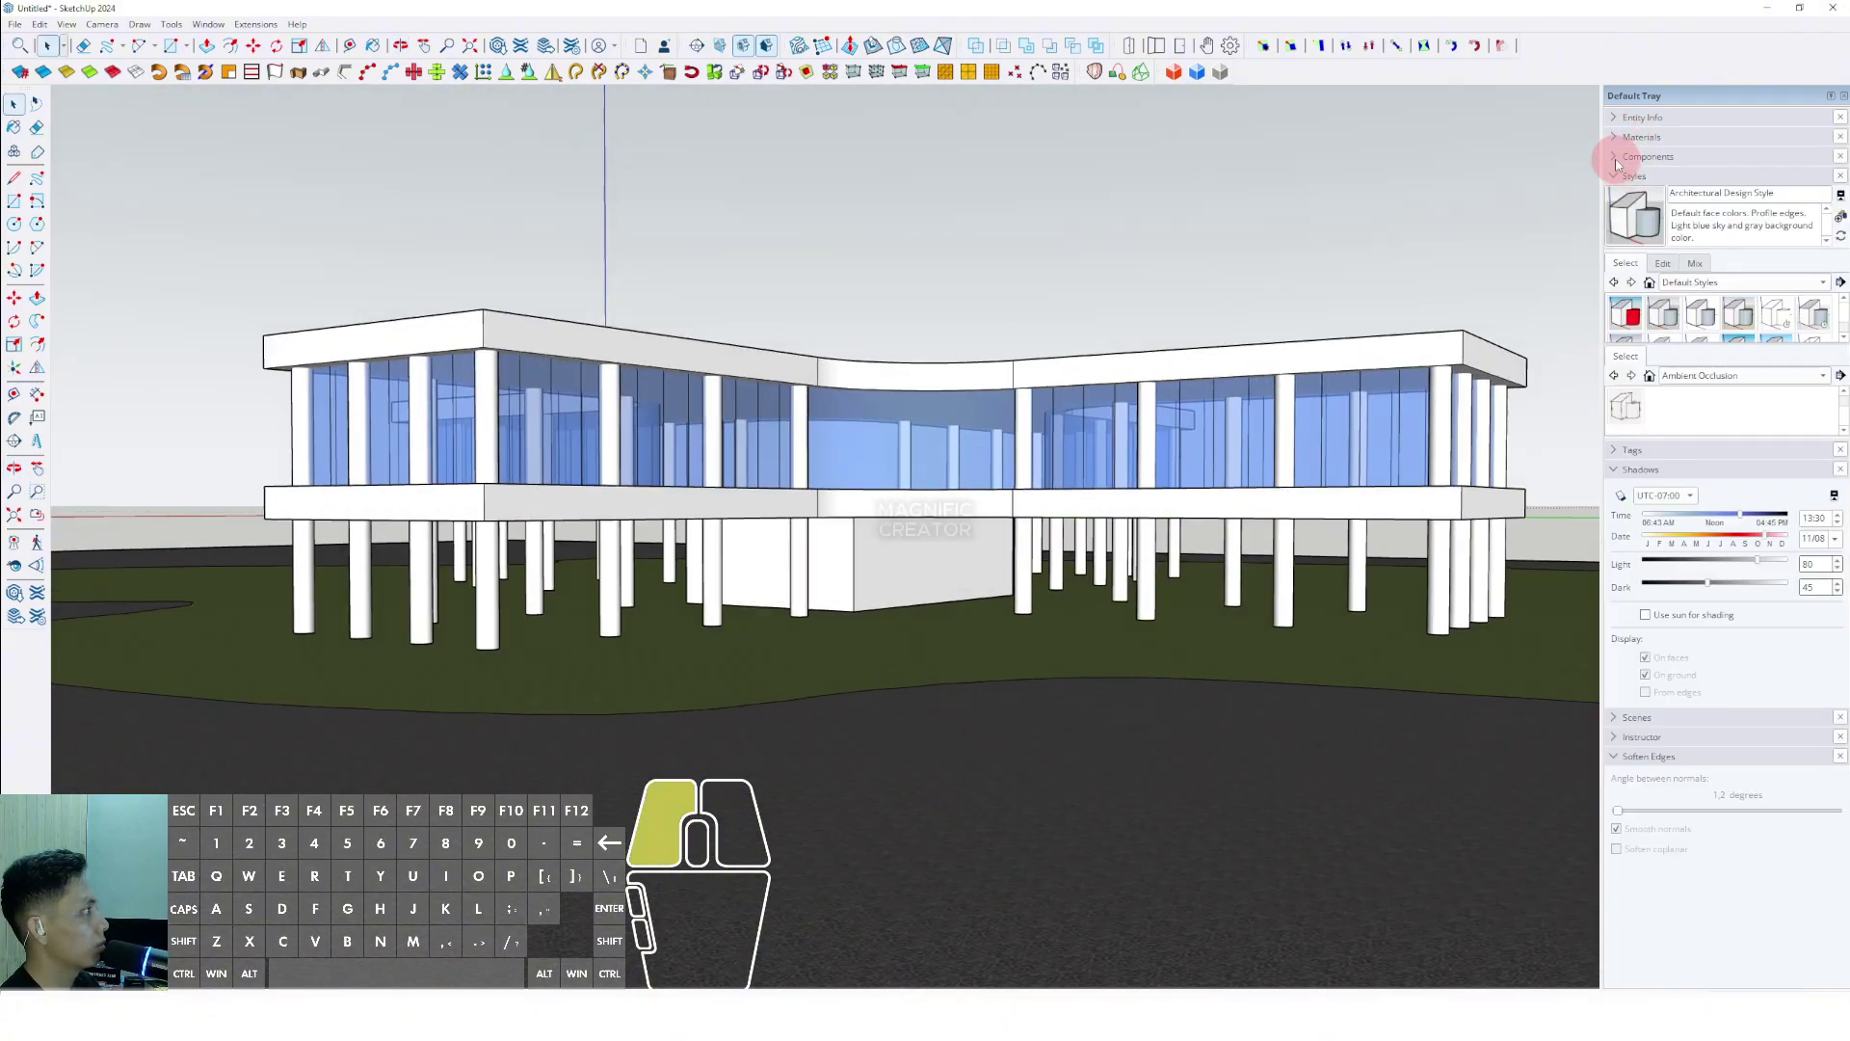
left_click(1619, 157)
right_click(1647, 302)
left_click(1678, 304)
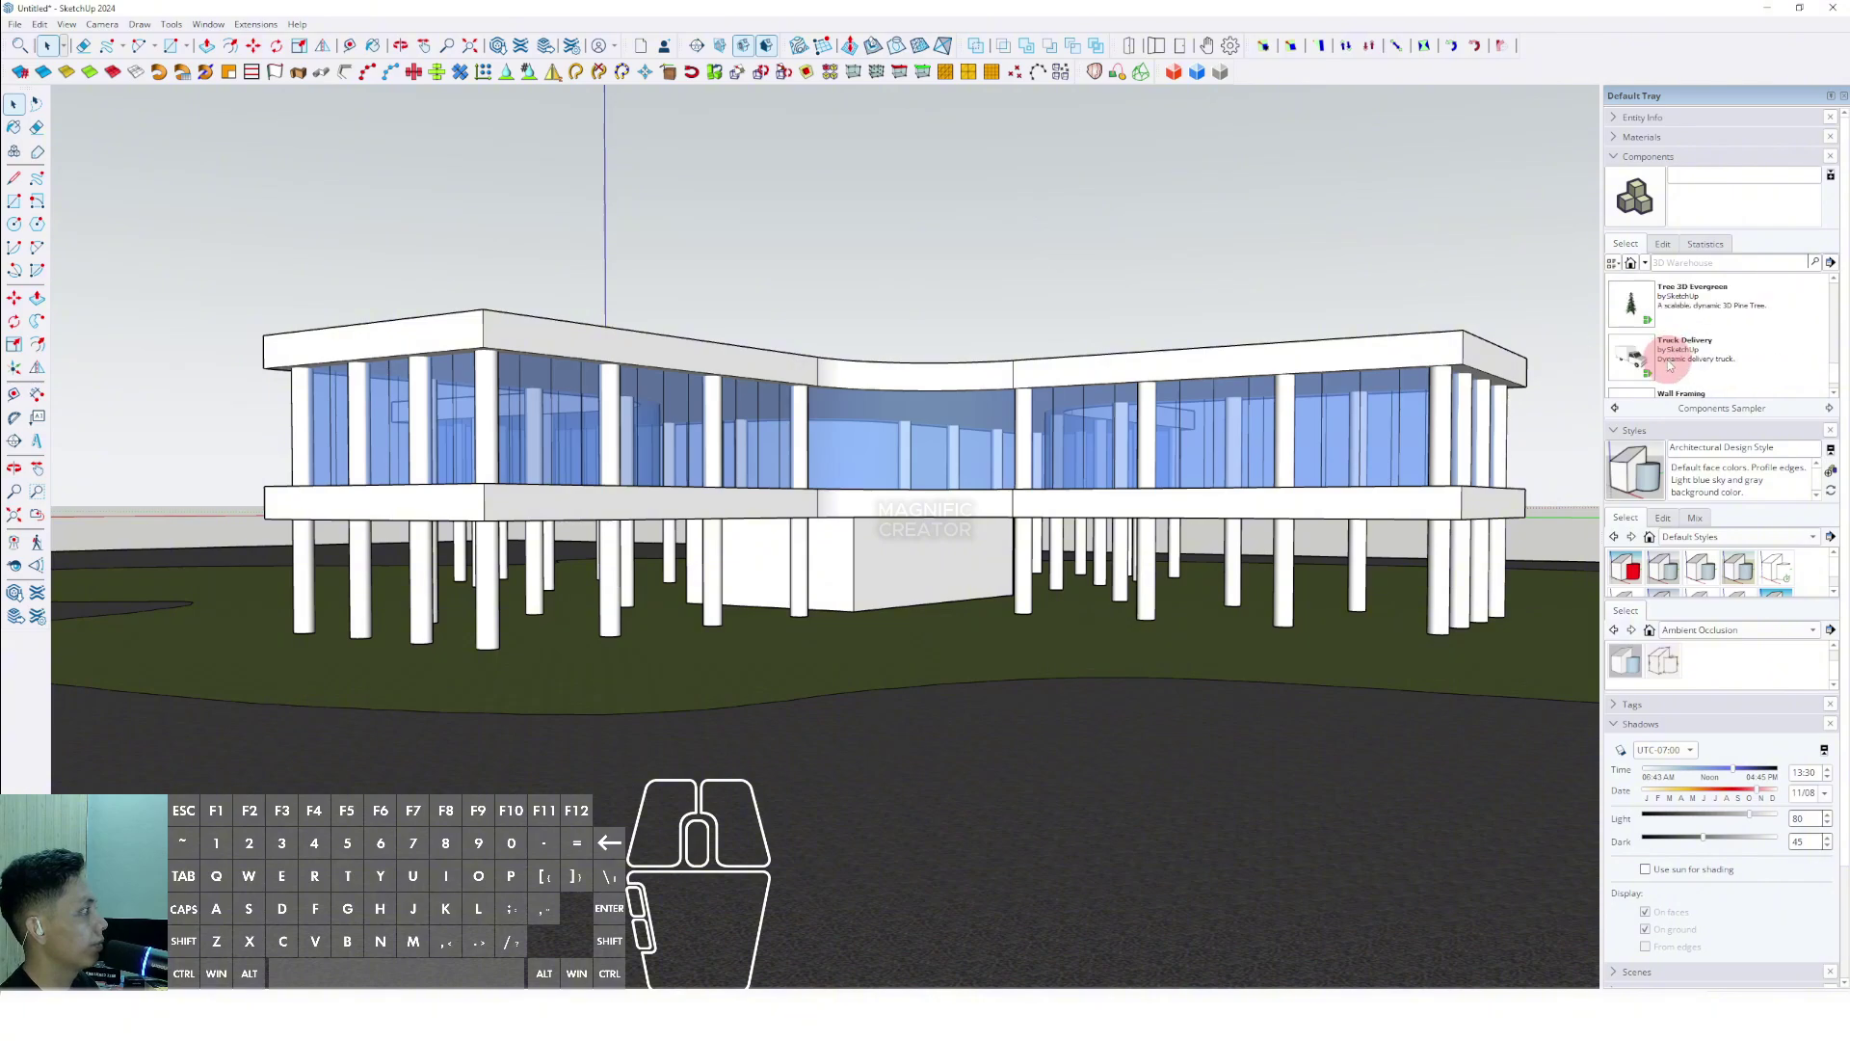
scroll(814, 698, "down", 2)
middle_click_drag(689, 627, 873, 704)
key("space")
middle_click_drag(897, 588, 1061, 443)
middle_click_drag(1571, 337, 979, 475, "shift")
Paint the tree with Translucent Glass Dark Green from the Glass and Mirrors materials.
left_click(1620, 157)
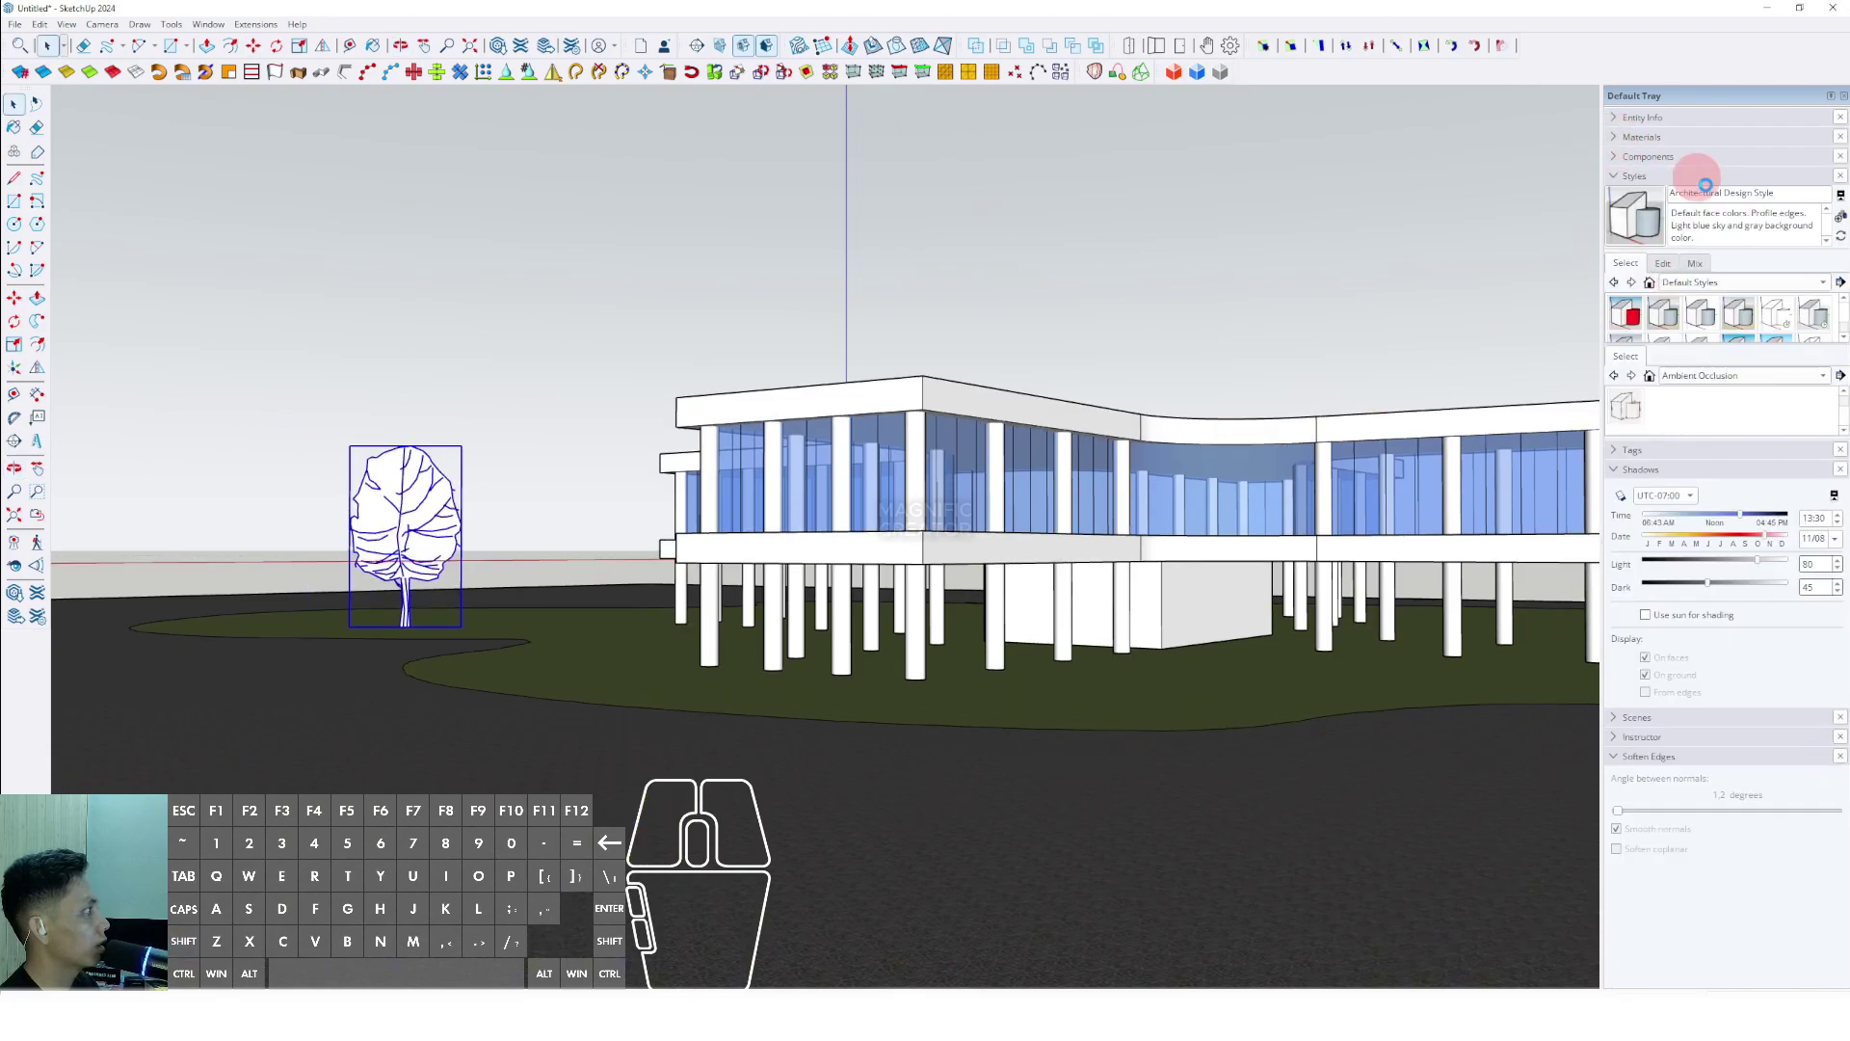
left_click(1813, 253)
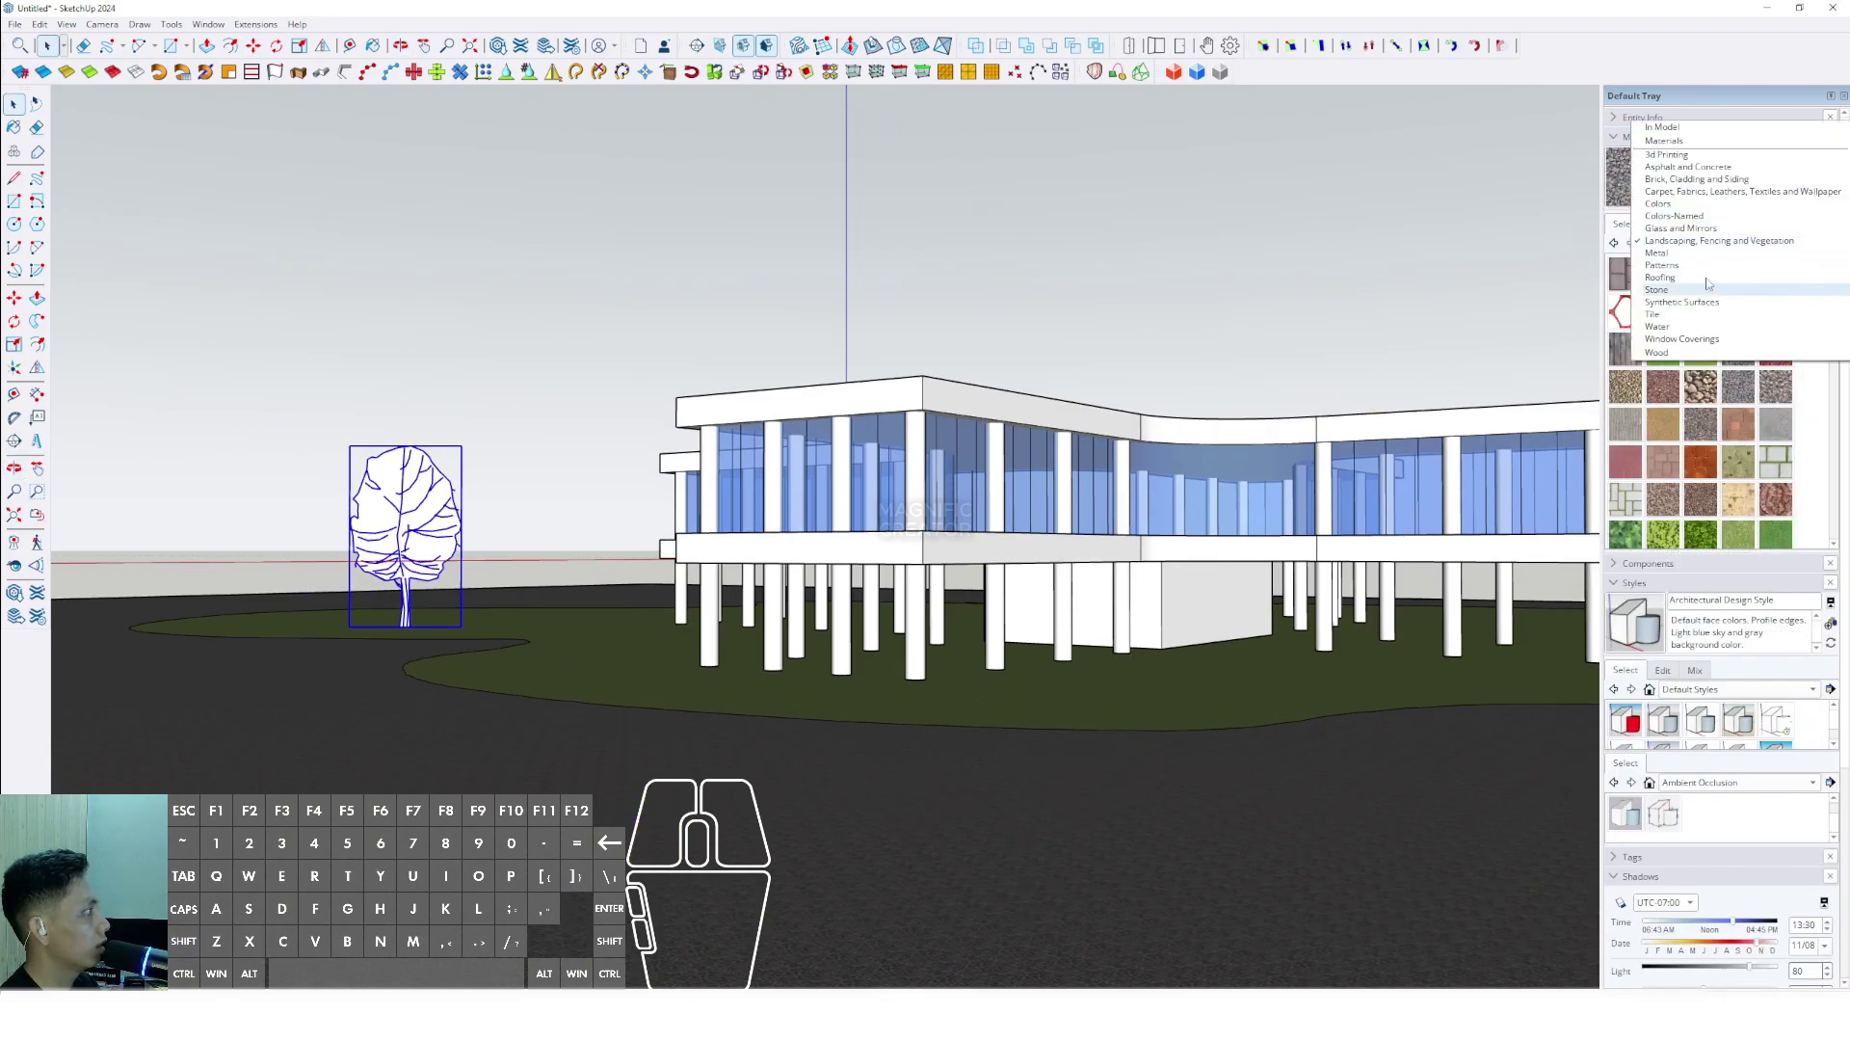
left_click(1657, 230)
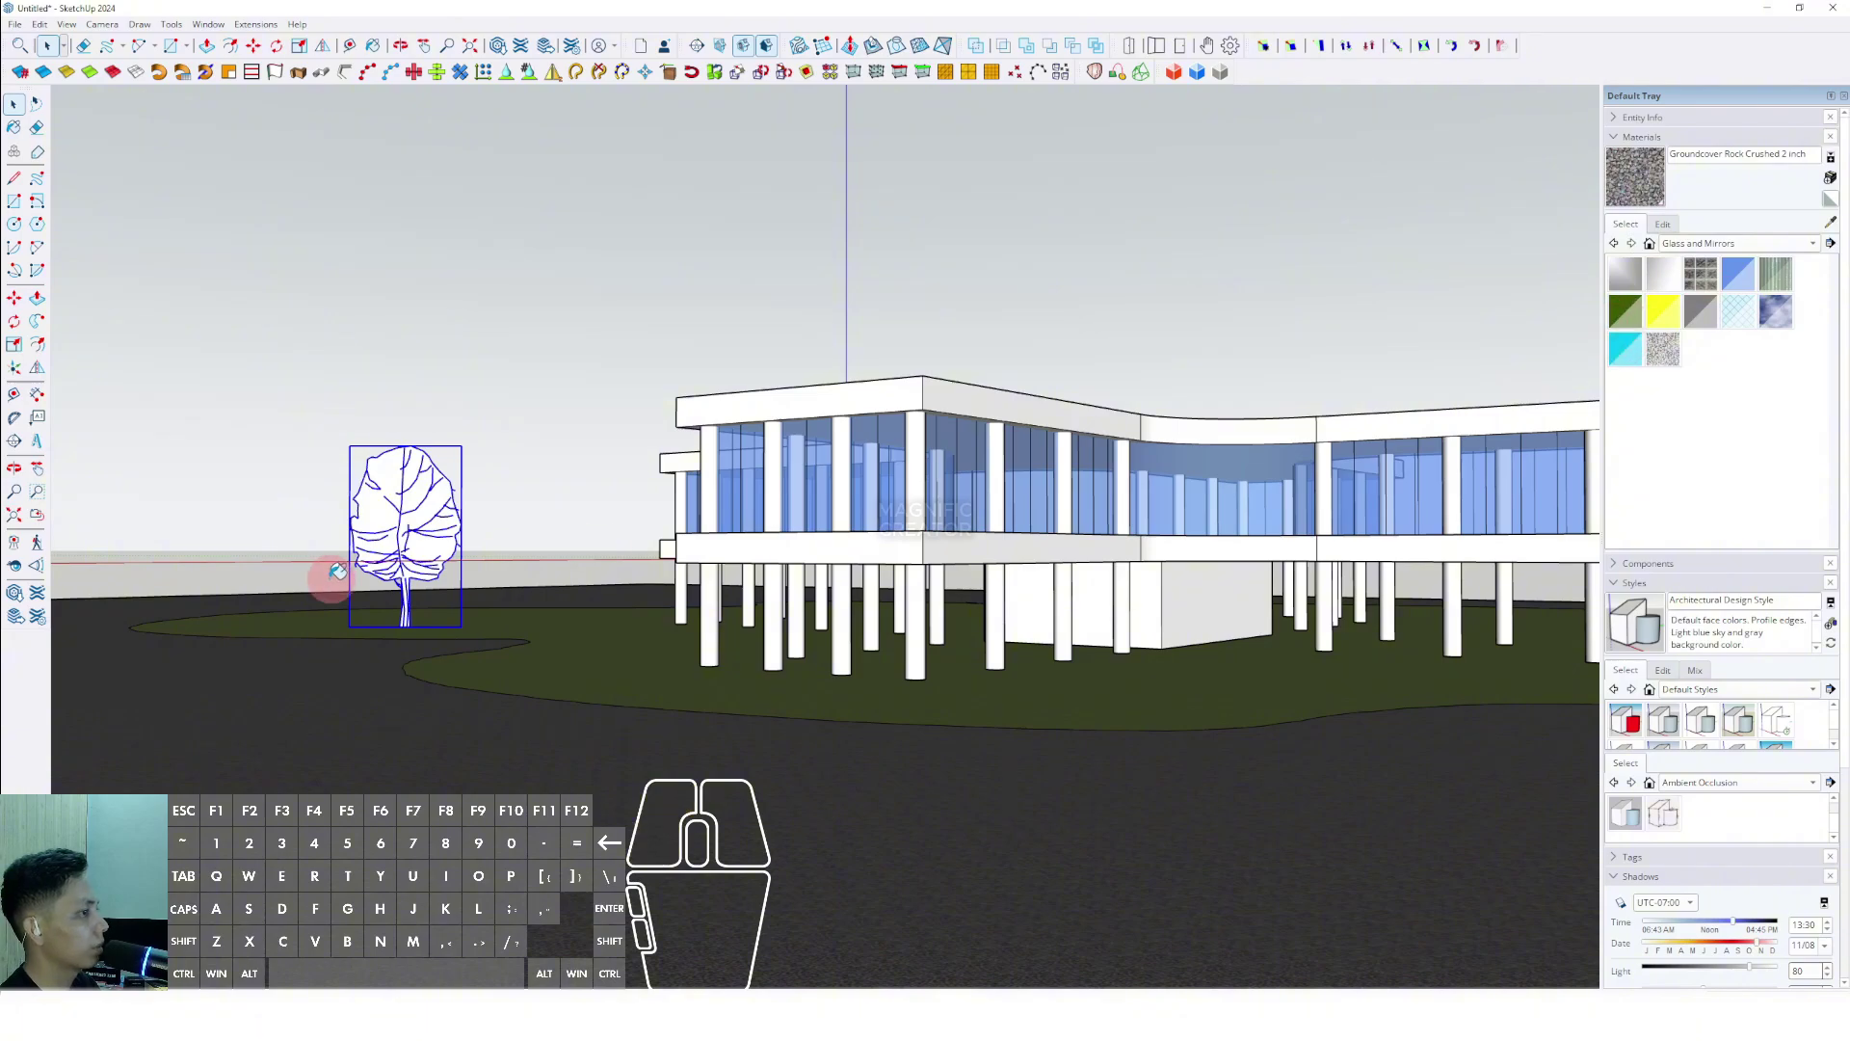
Copy the green tree to several spots on the lawn around the building.
middle_click_drag(404, 511, 497, 624)
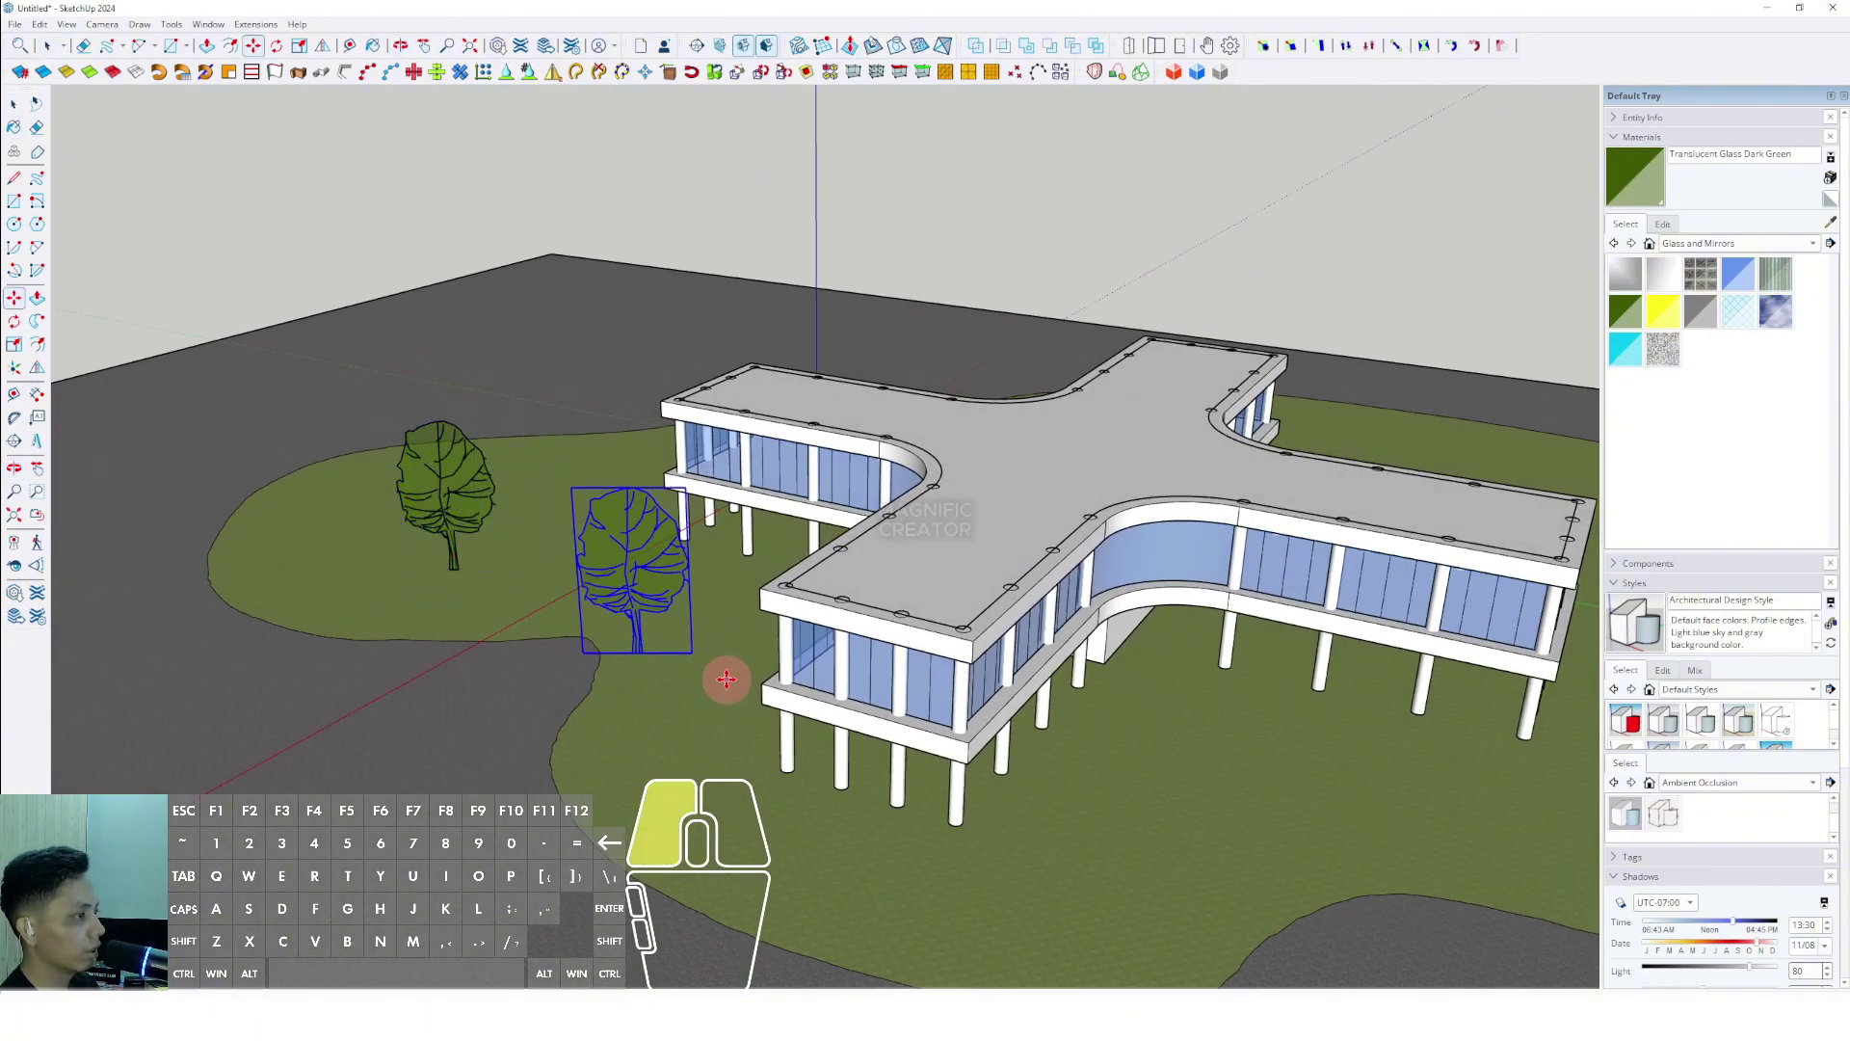
middle_click_drag(790, 767, 996, 590)
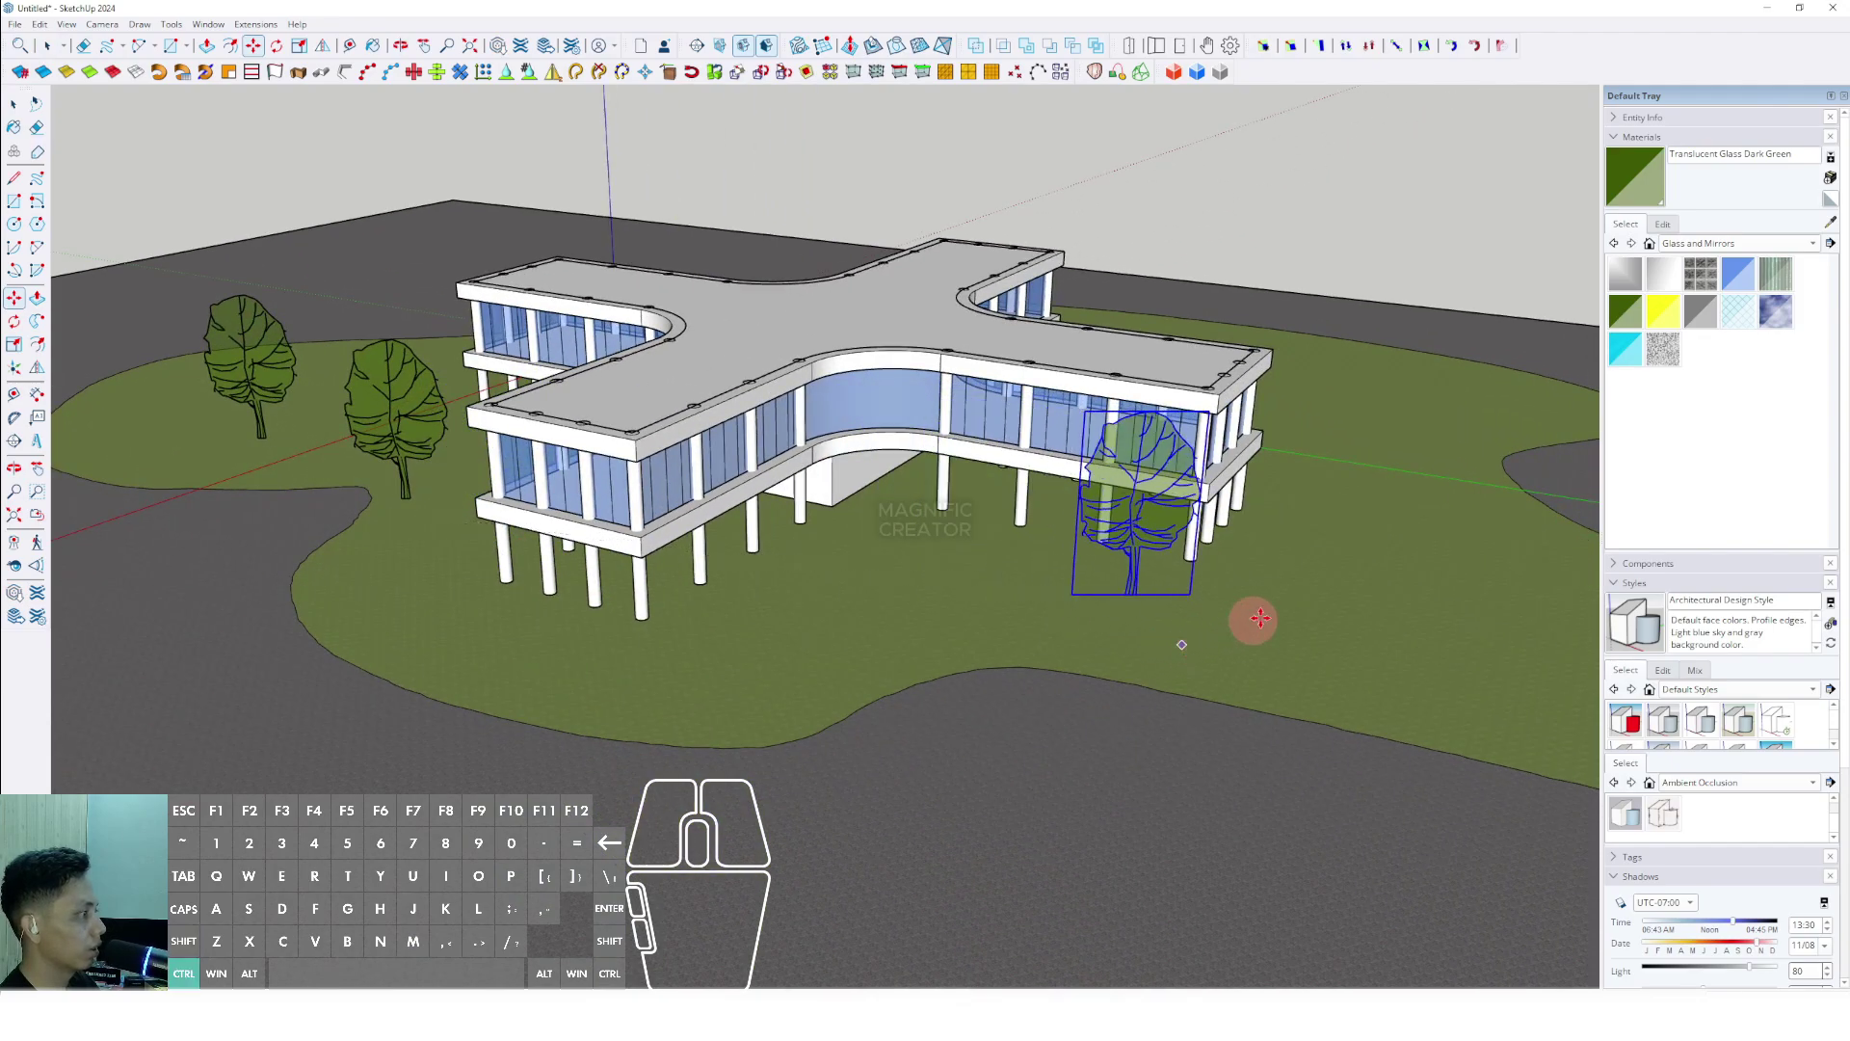
middle_click_drag(1260, 619, 1051, 648)
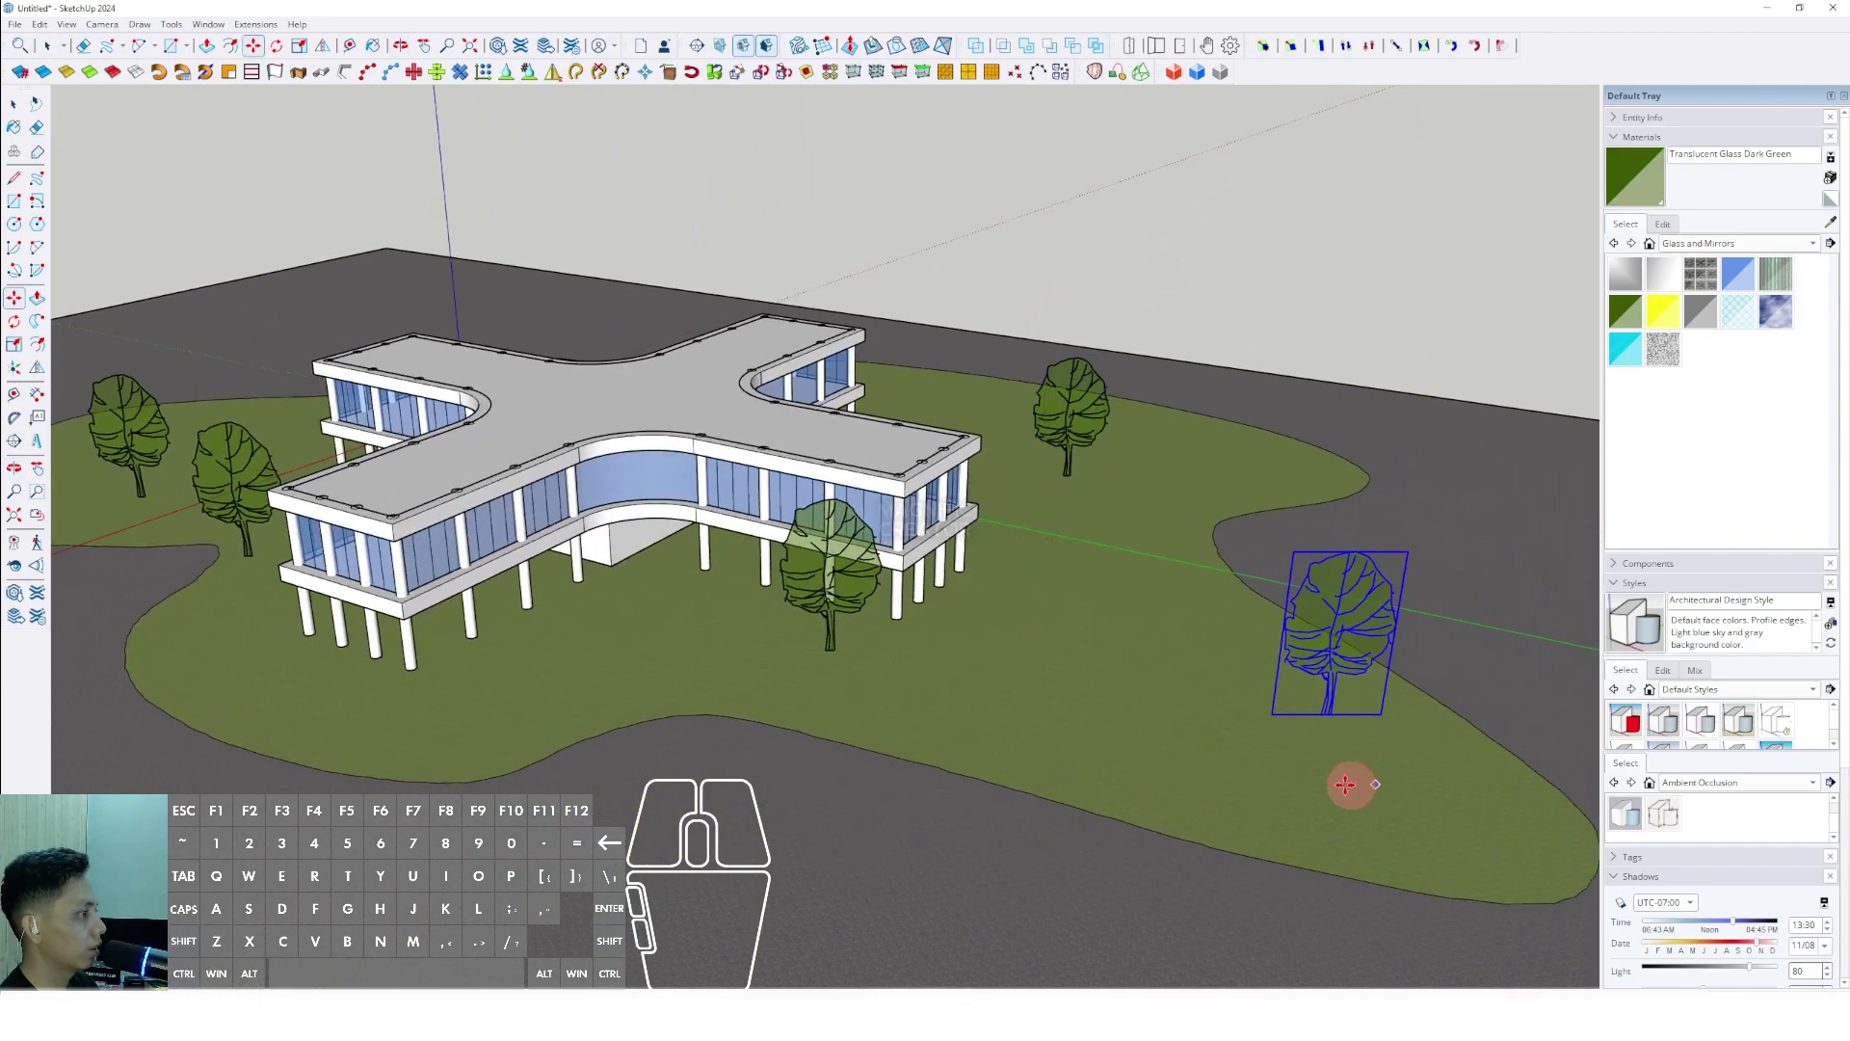
middle_click_drag(750, 598, 897, 626)
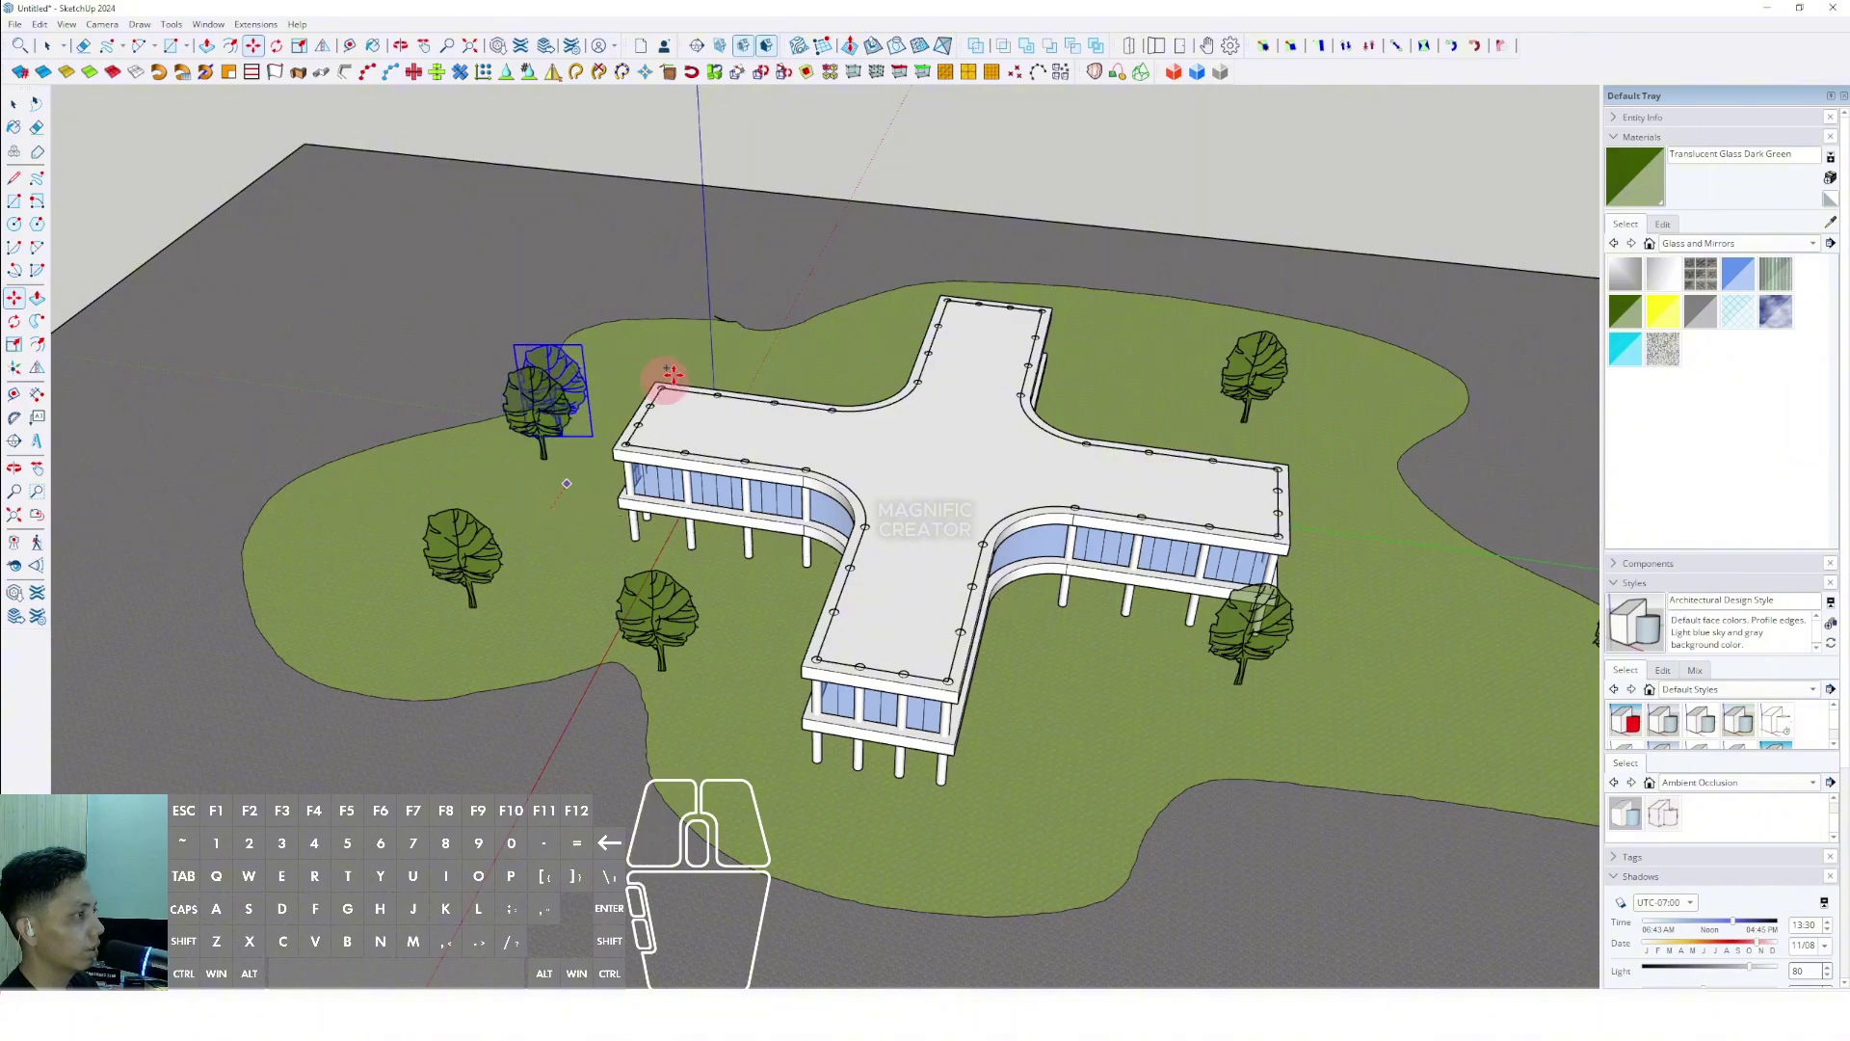
Paint the outer borders of the roof and floor slabs with Color B04 from the Colors materials.
middle_click_drag(1064, 684, 769, 500)
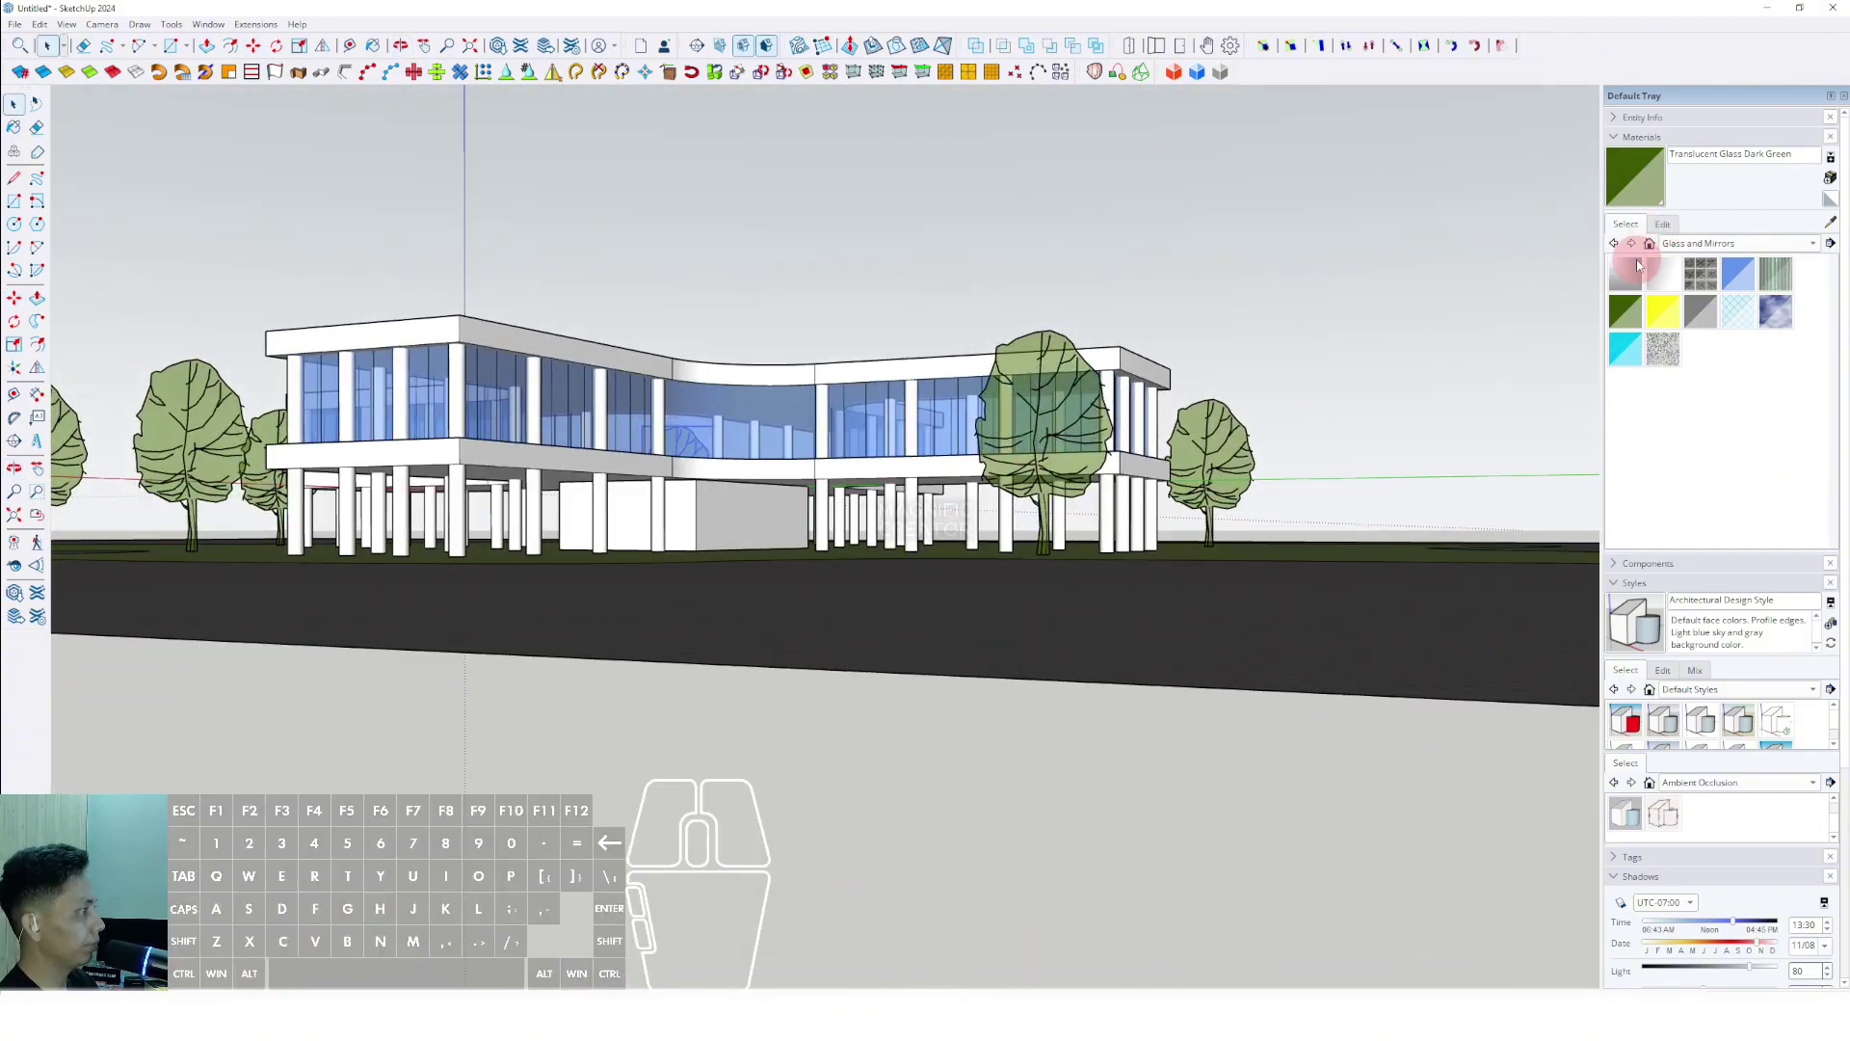
left_click(1813, 245)
left_click(1662, 218)
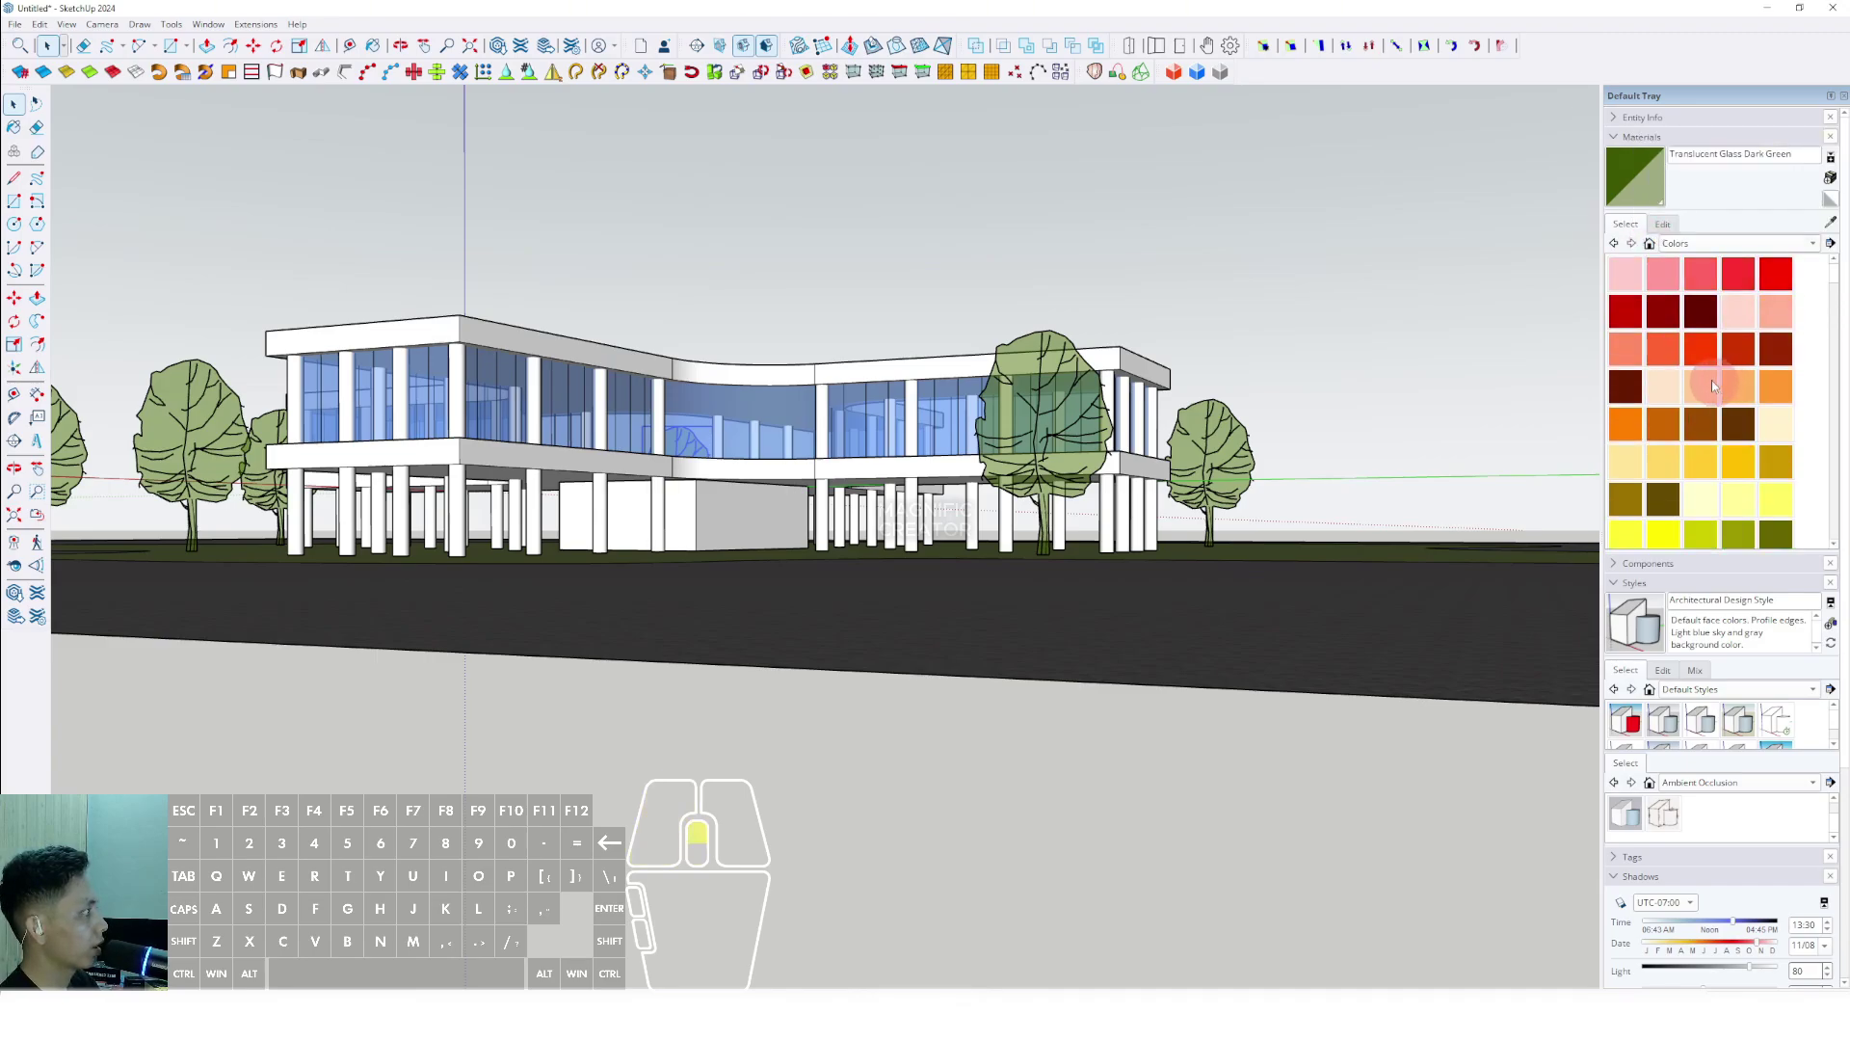
middle_click_drag(556, 461, 588, 451)
key("space")
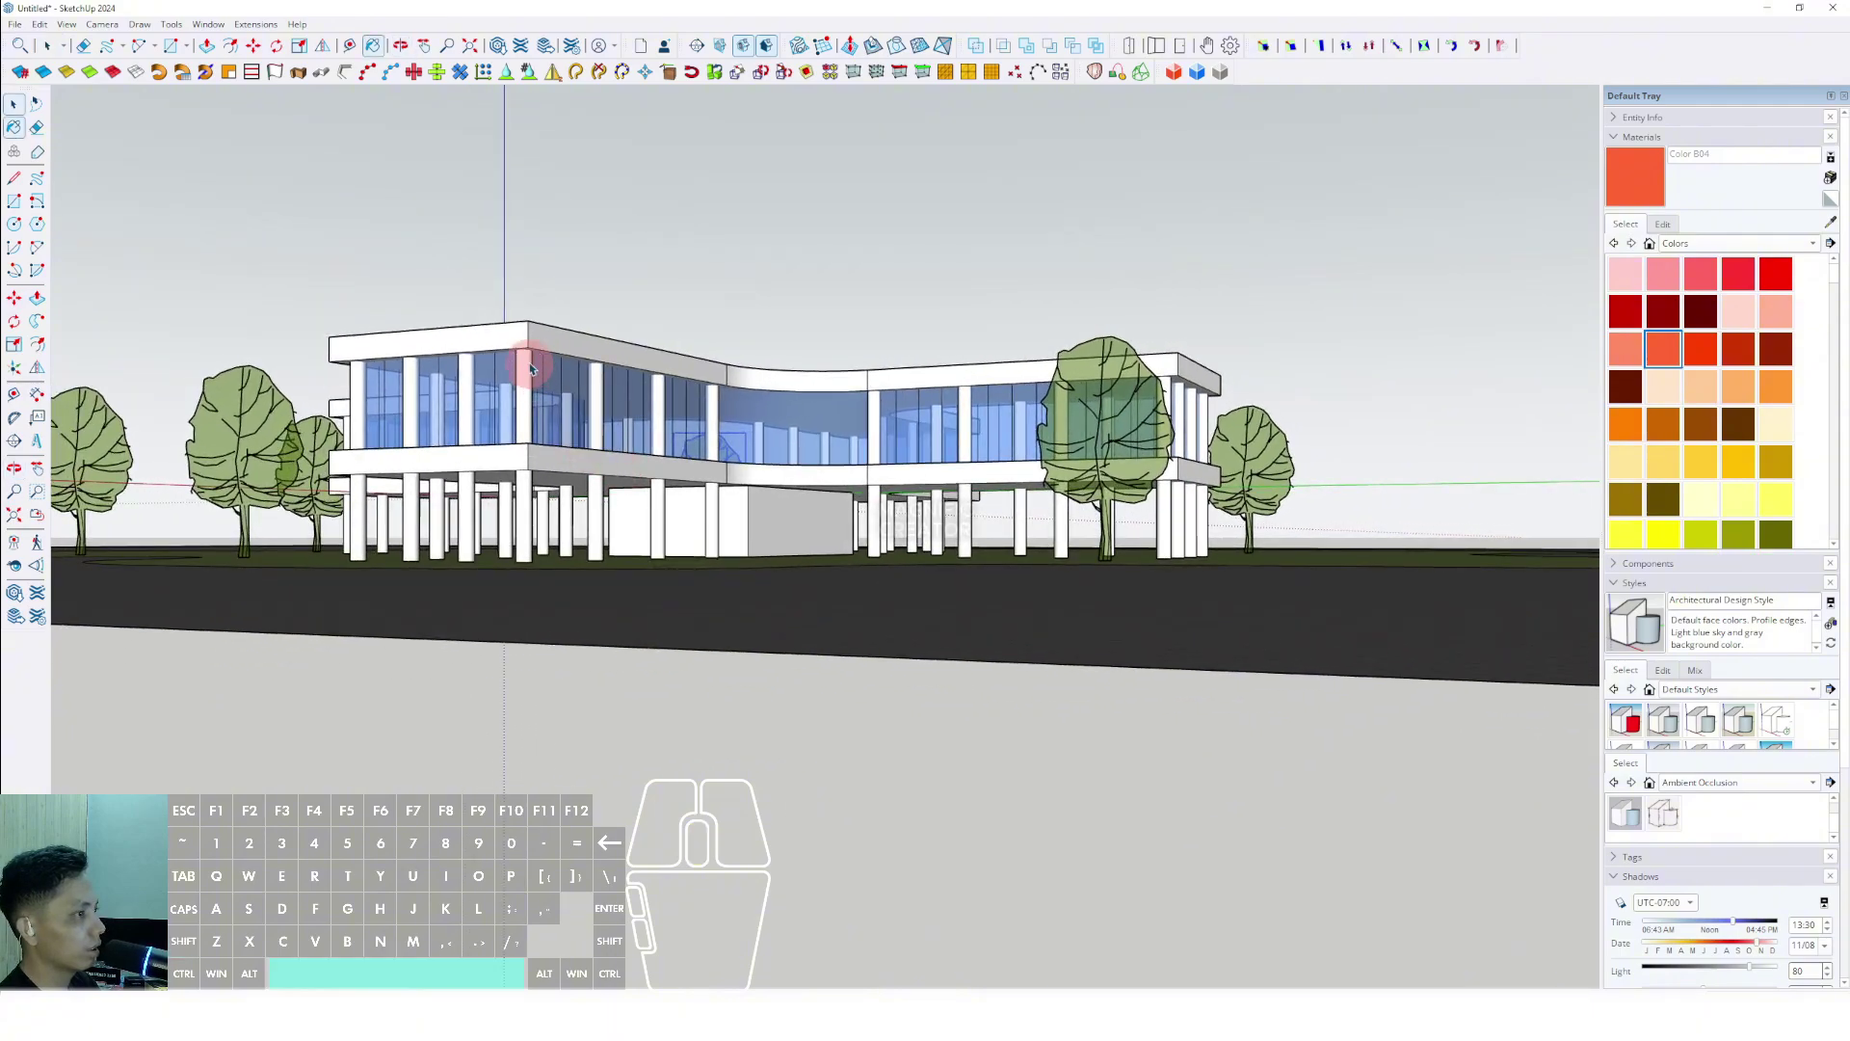
triple_click(529, 336)
mouse_move(558, 338)
middle_mouse_down()
mouse_move(633, 434)
mouse_move(646, 337)
mouse_move(646, 426)
middle_mouse_up()
key("b")
left_click(625, 318)
key("space")
left_click(1030, 253)
Turn on shadows for the model.
mouse_move(971, 376)
middle_mouse_down()
mouse_move(723, 443)
mouse_move(957, 454)
middle_mouse_up()
middle_click_drag(1150, 471, 481, 362)
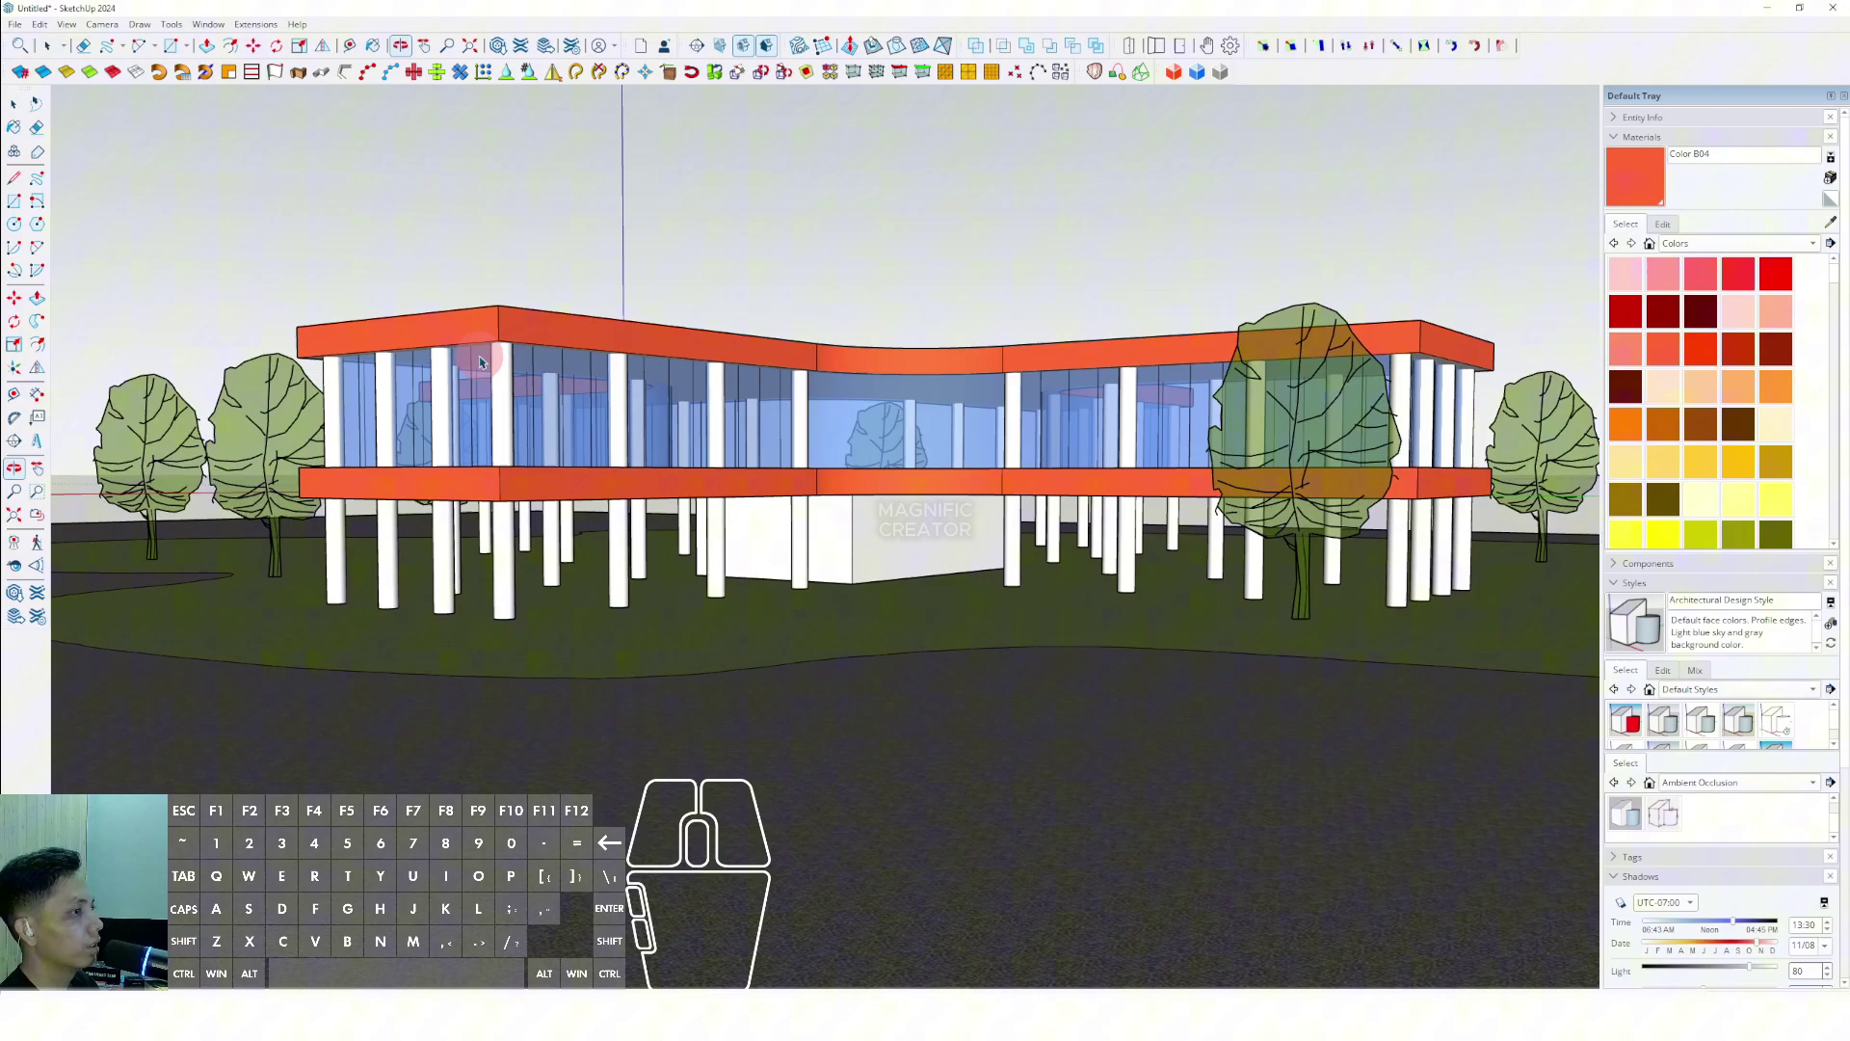
left_click(67, 25)
left_click(92, 207)
middle_click_drag(356, 487, 978, 446)
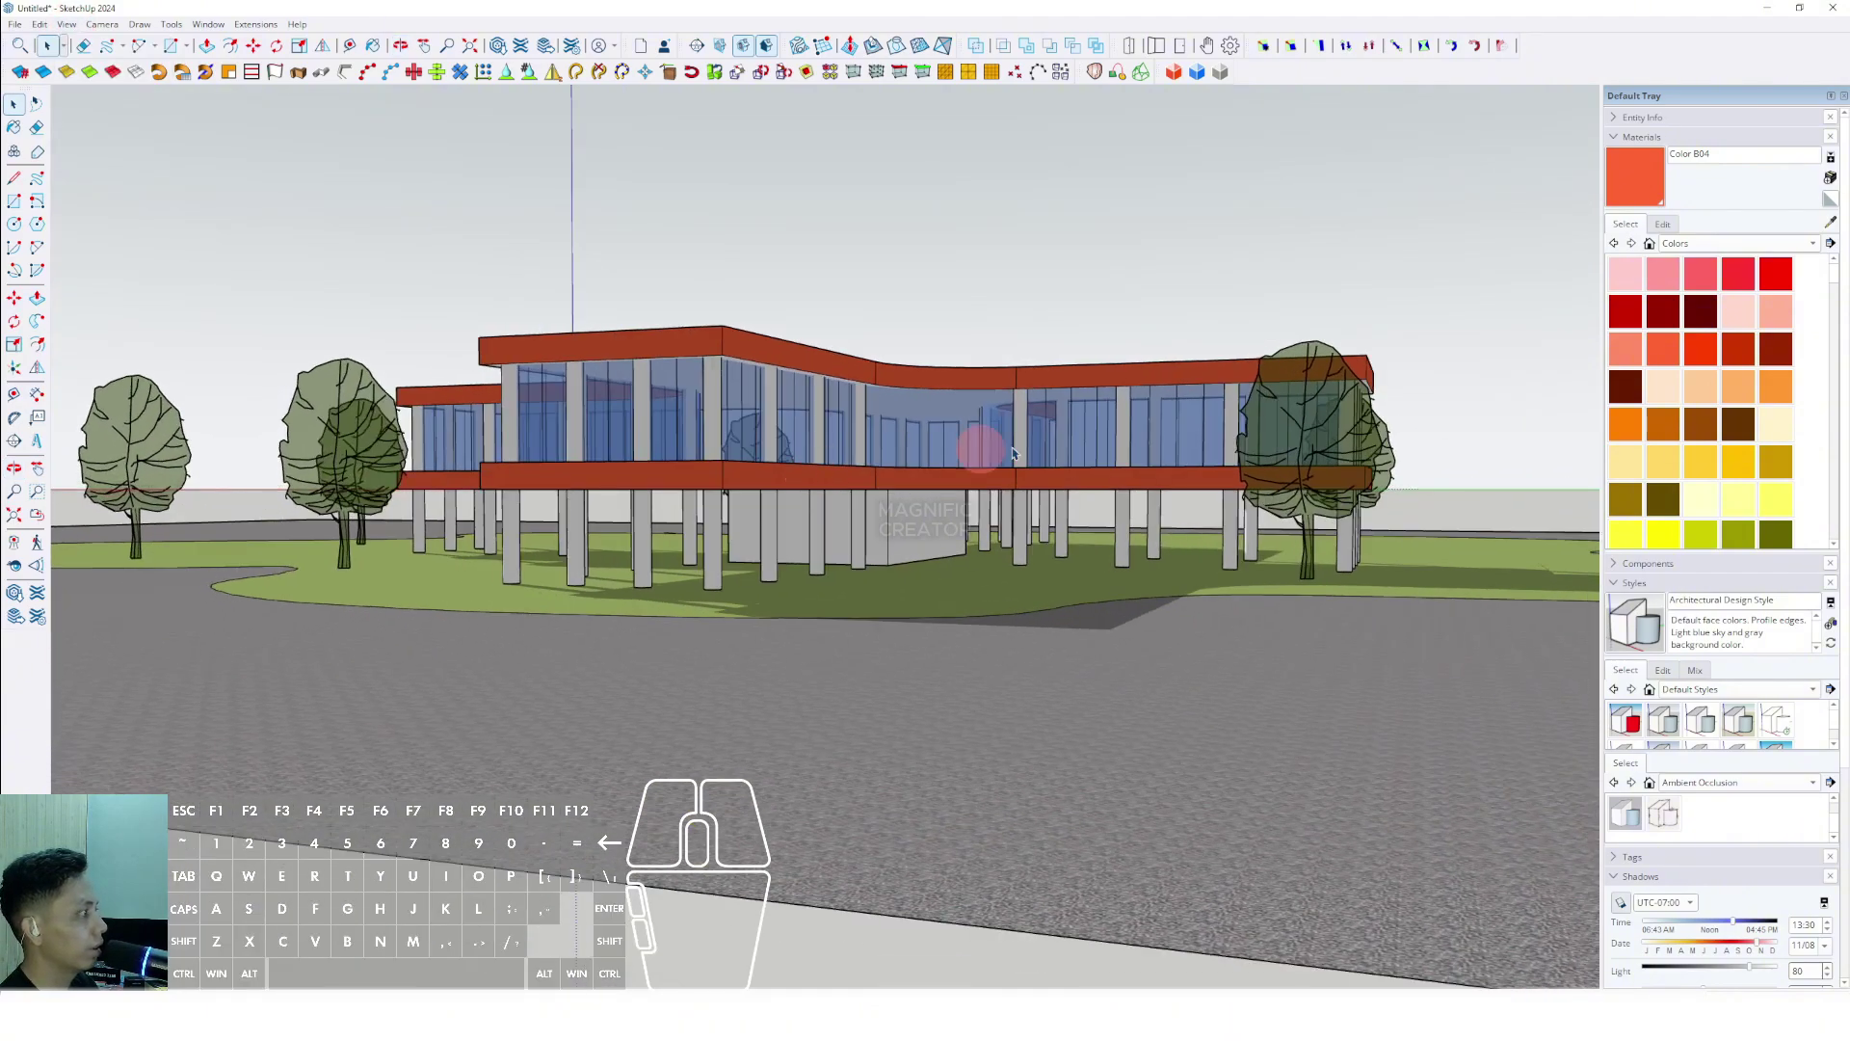
Set the shadow time to 07:59.
scroll(1708, 714, "down", 3)
left_click_drag(1692, 800, 1667, 798)
middle_click_drag(942, 551, 729, 436)
scroll(876, 603, "up", 3)
Select the whole model, including ground and trees, move it vertically upward, and clear the selection.
scroll(728, 436, "down", 7)
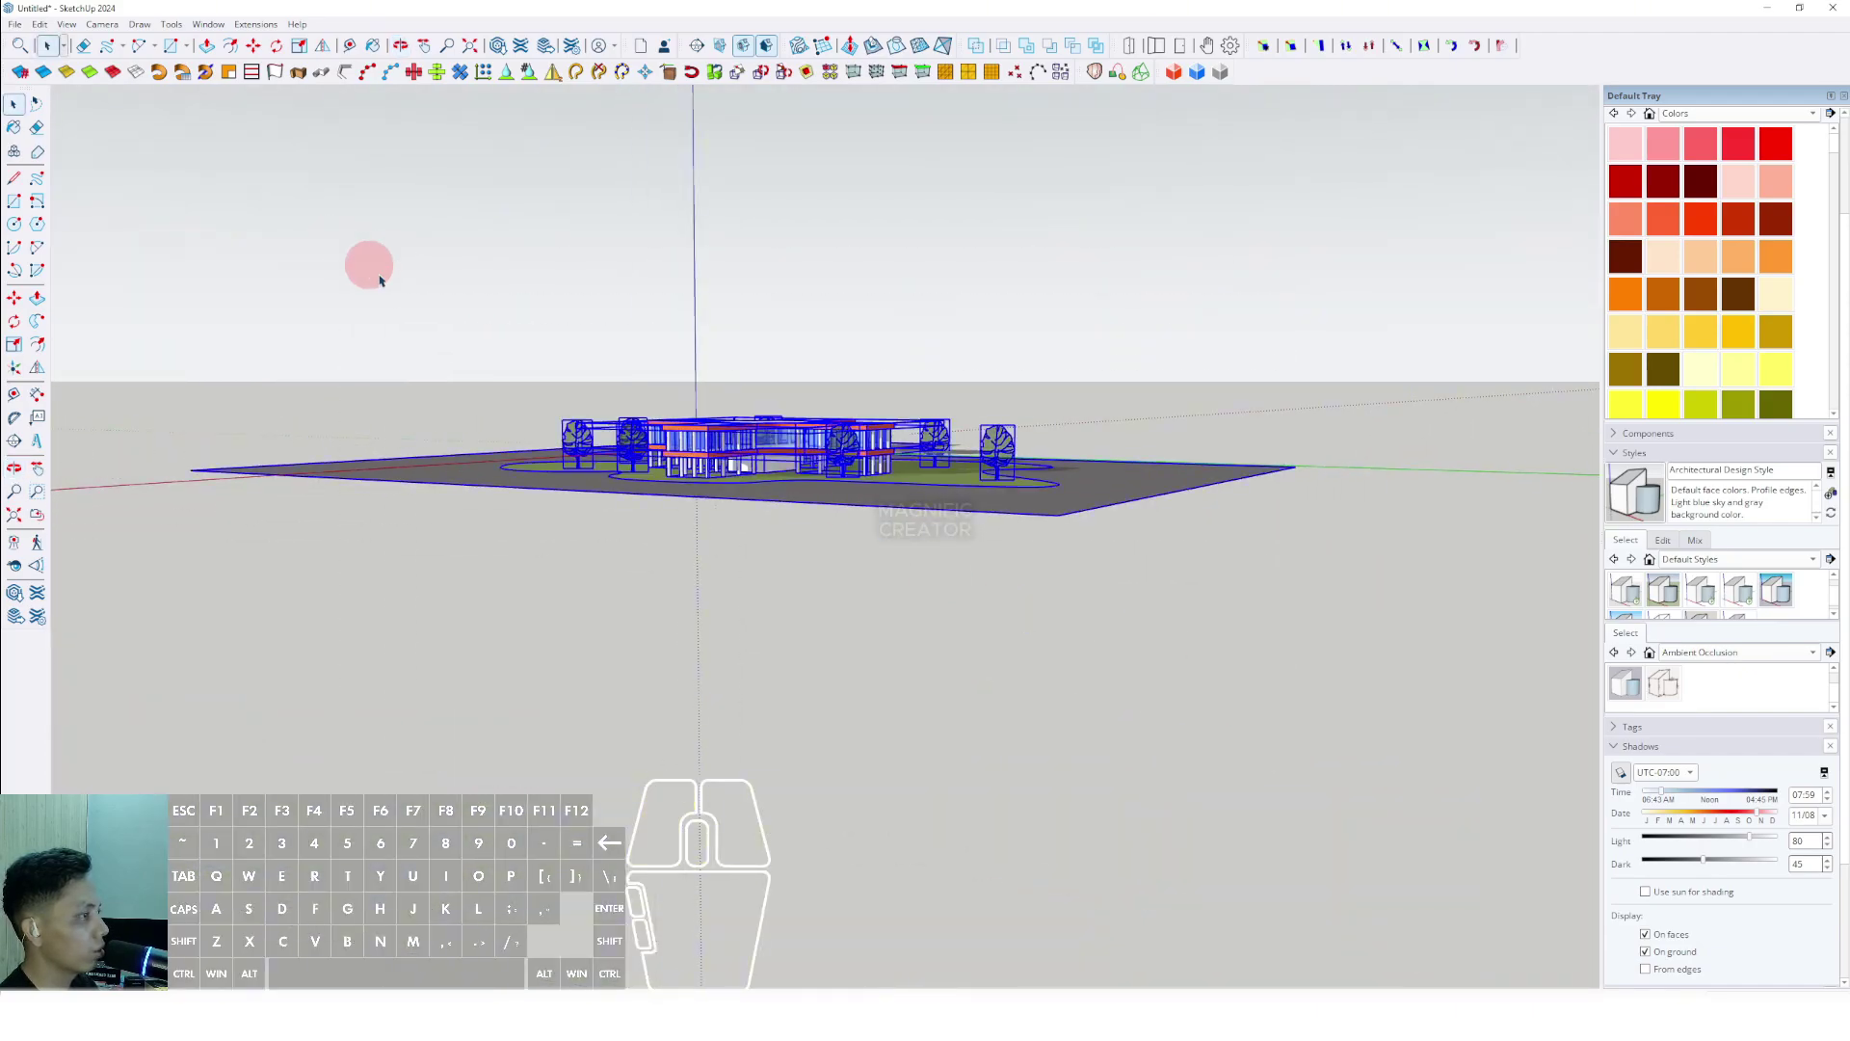
scroll(786, 477, "up", 3)
middle_click_drag(795, 497, 803, 520)
left_click(895, 573)
left_click(909, 479, "shift")
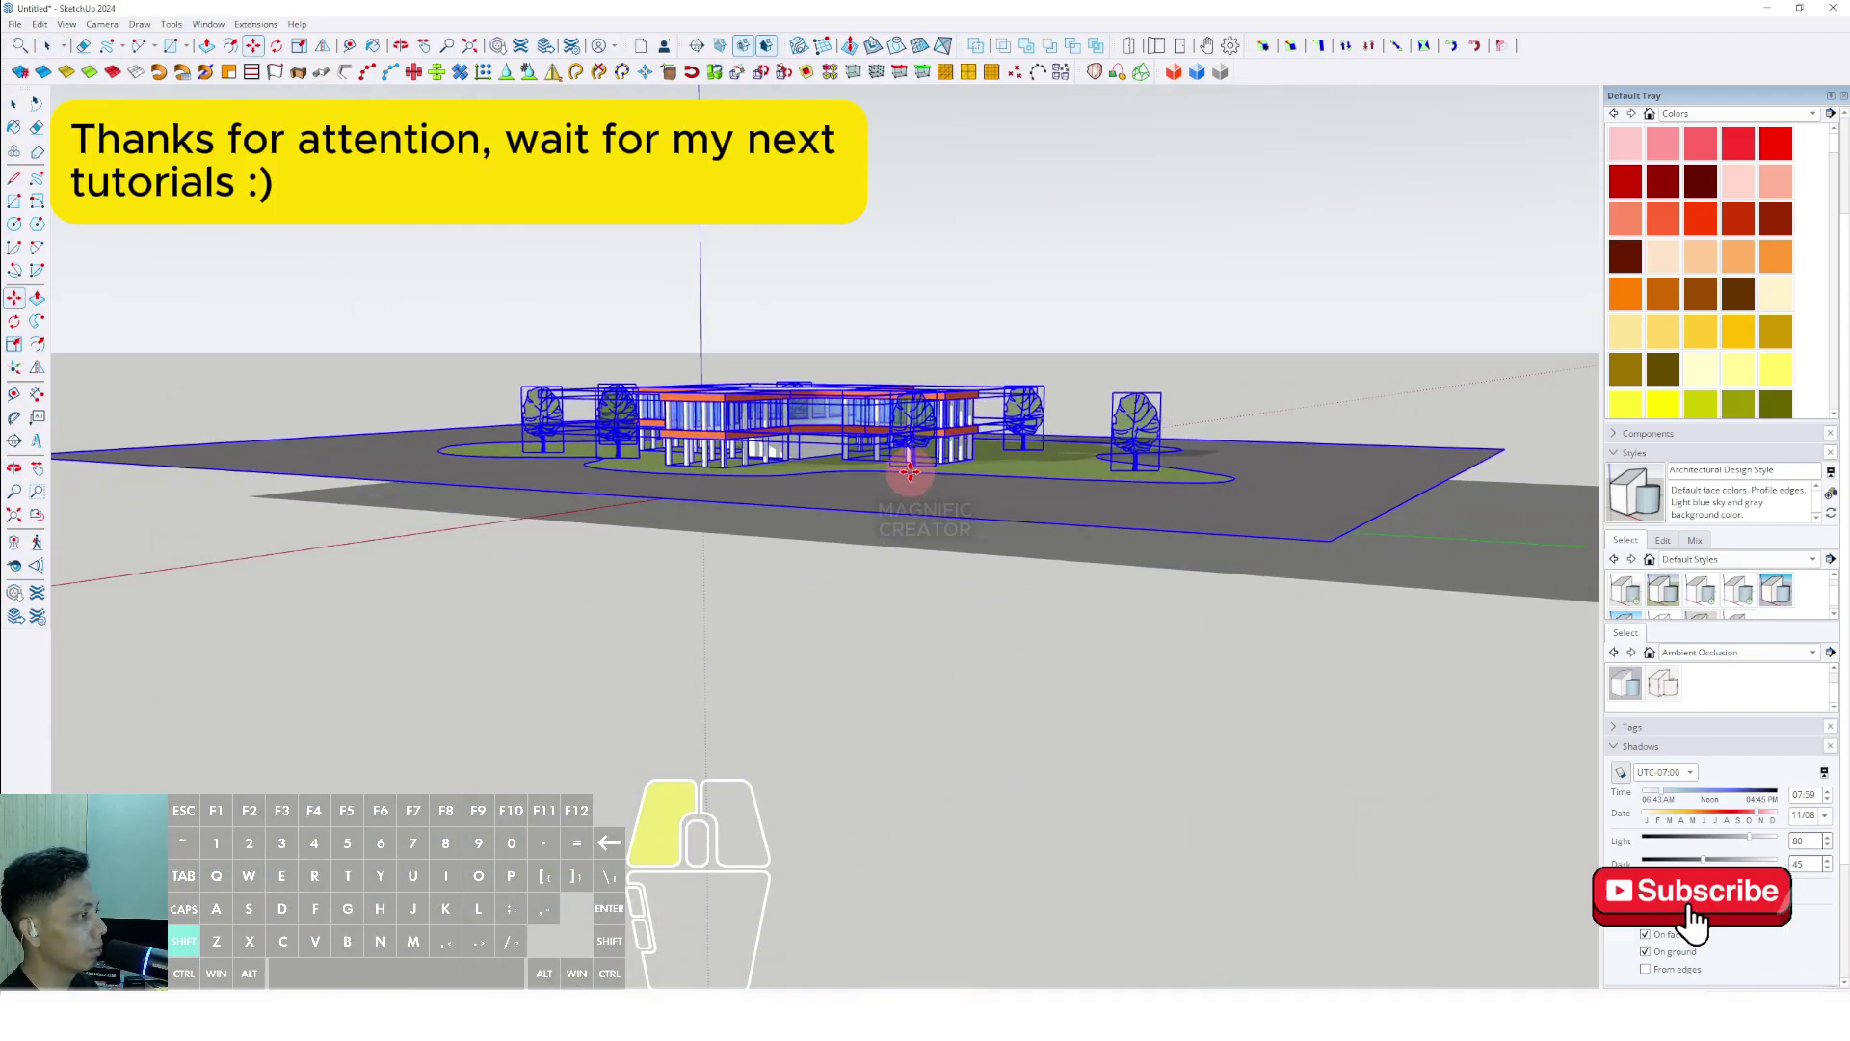
key("space")
scroll(803, 414, "up", 4)
key("ctrl+t")
scroll(814, 453, "up", 2)
scroll(814, 453, "up", 3)
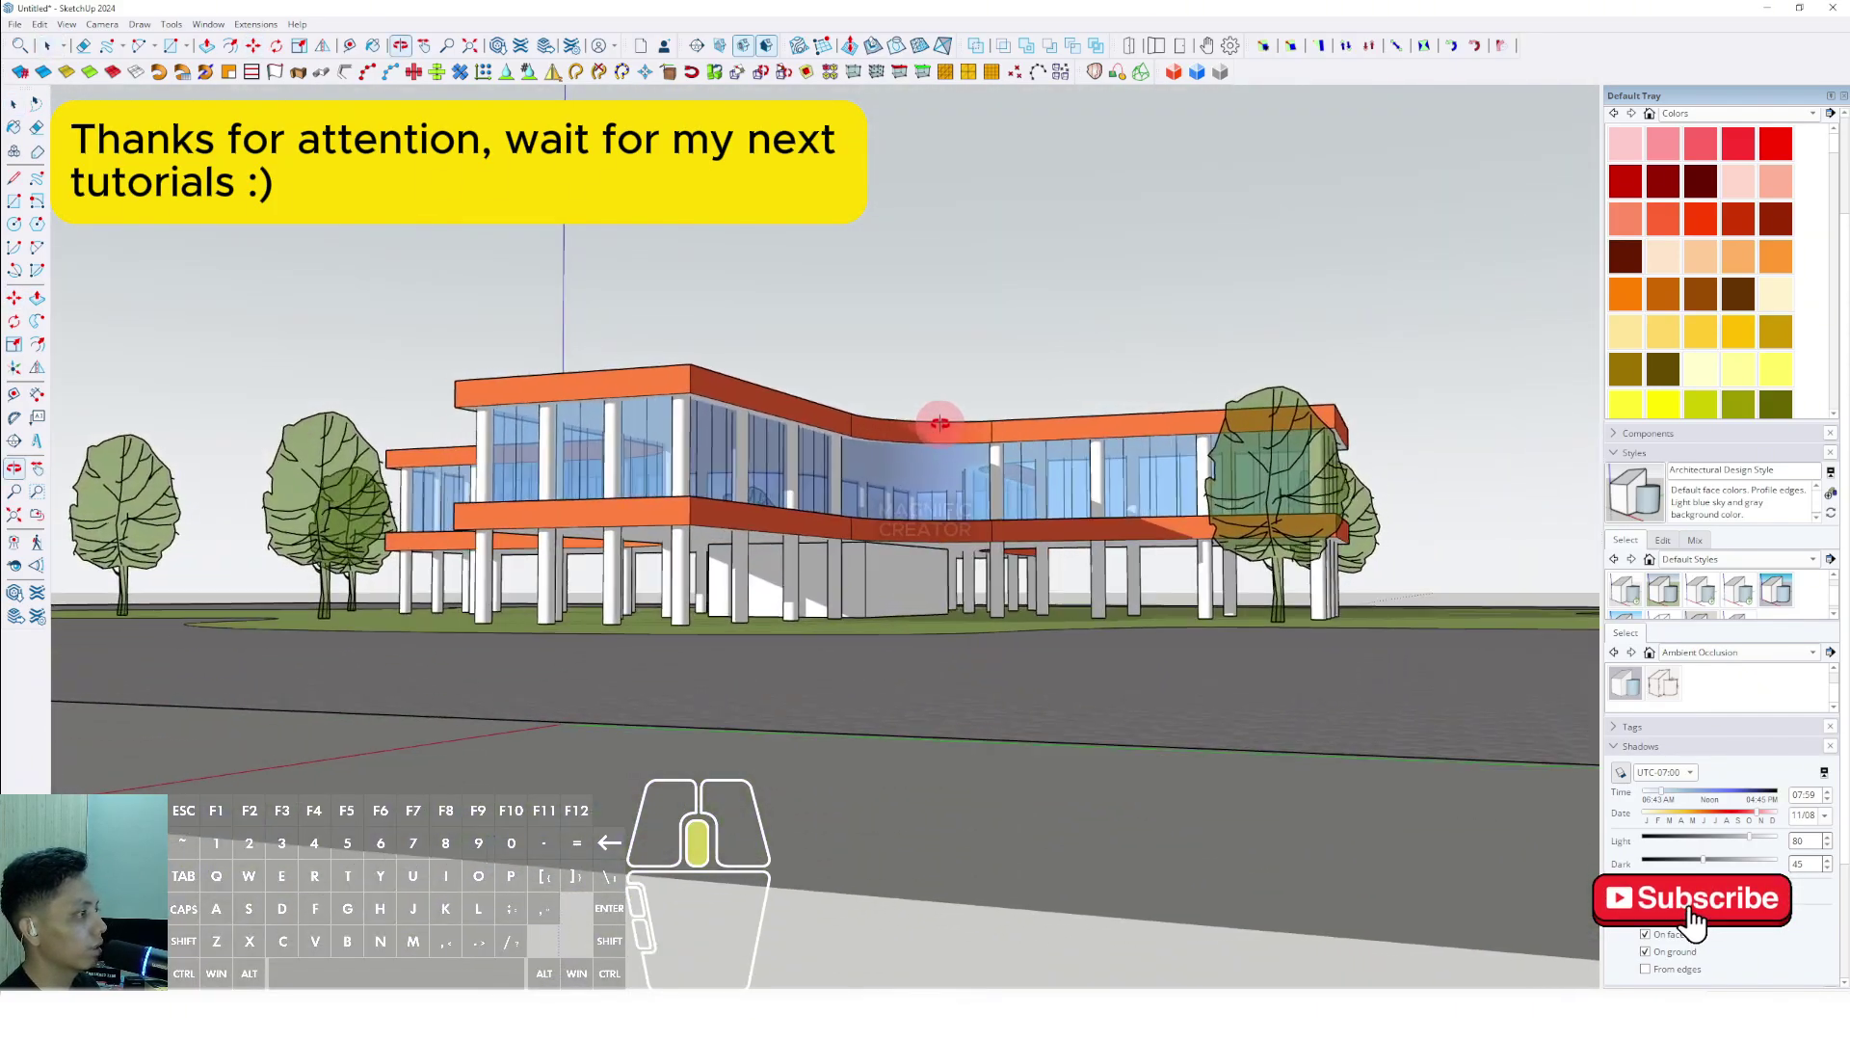